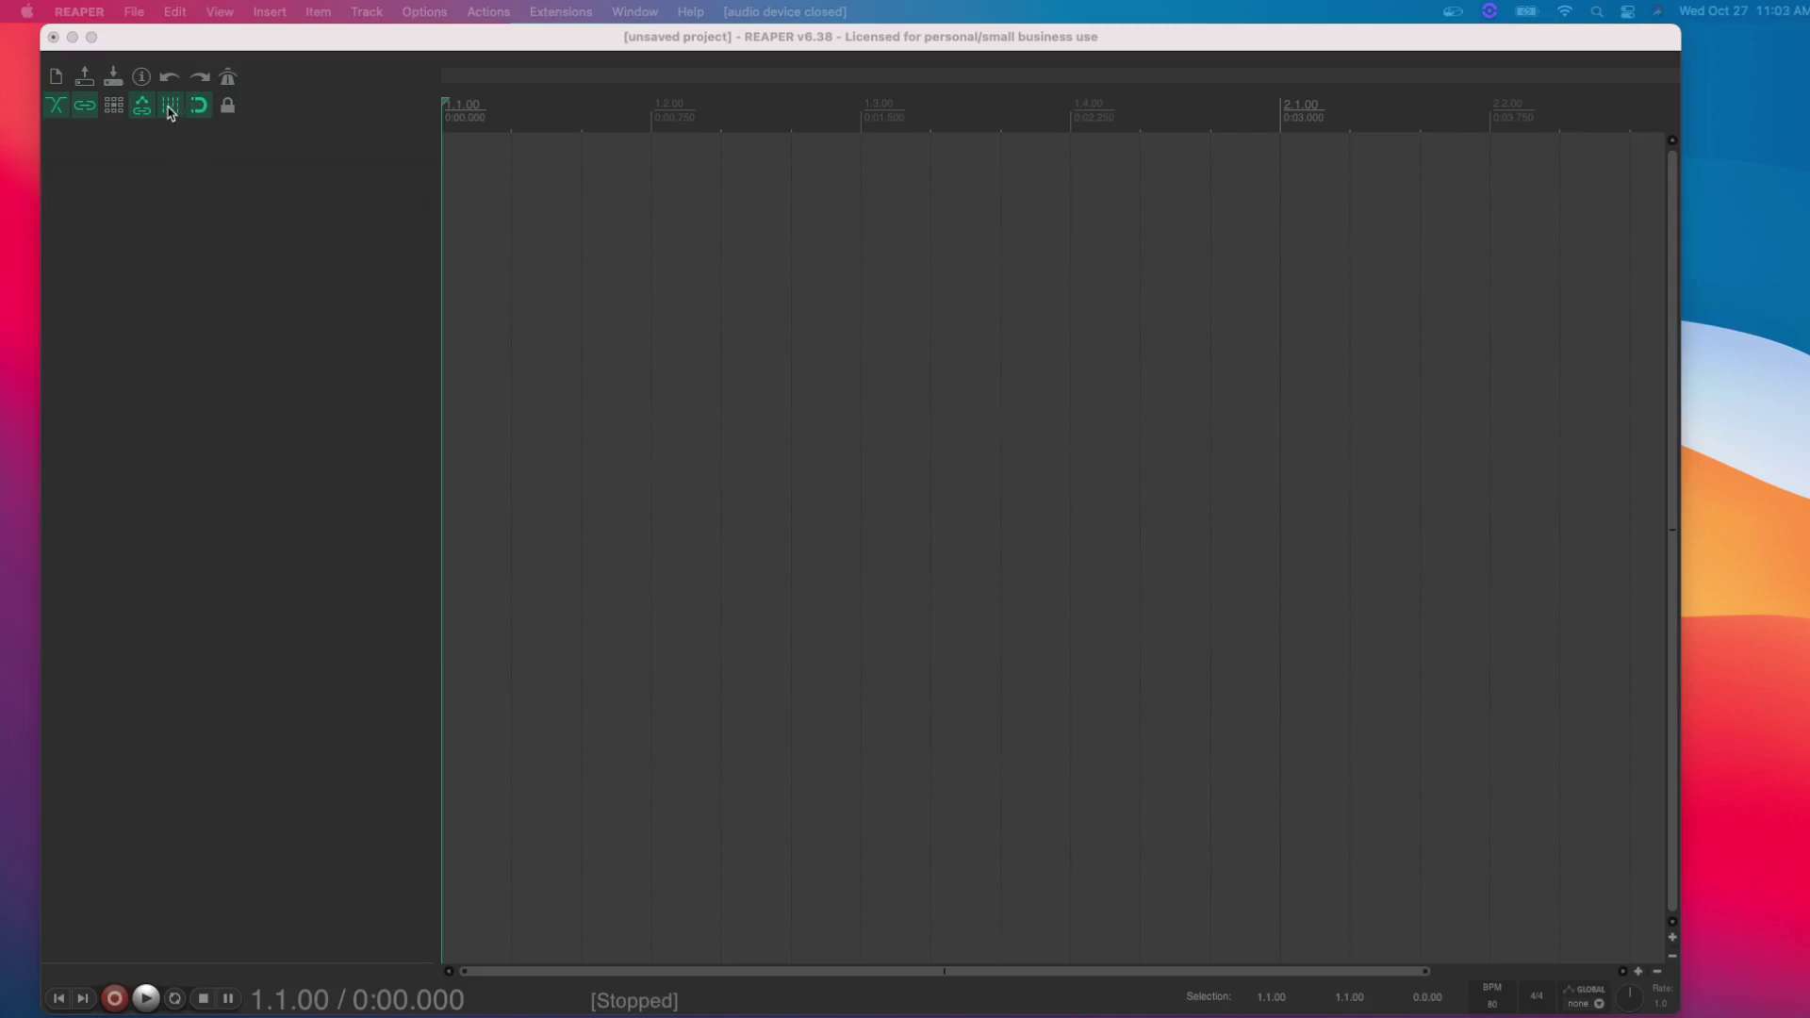
Check the grid line spacing choices in the snap and grid settings, keep 1/8T, and leave the grid shown.
right_click(171, 107)
right_click(171, 108)
click(170, 107)
right_click(171, 107)
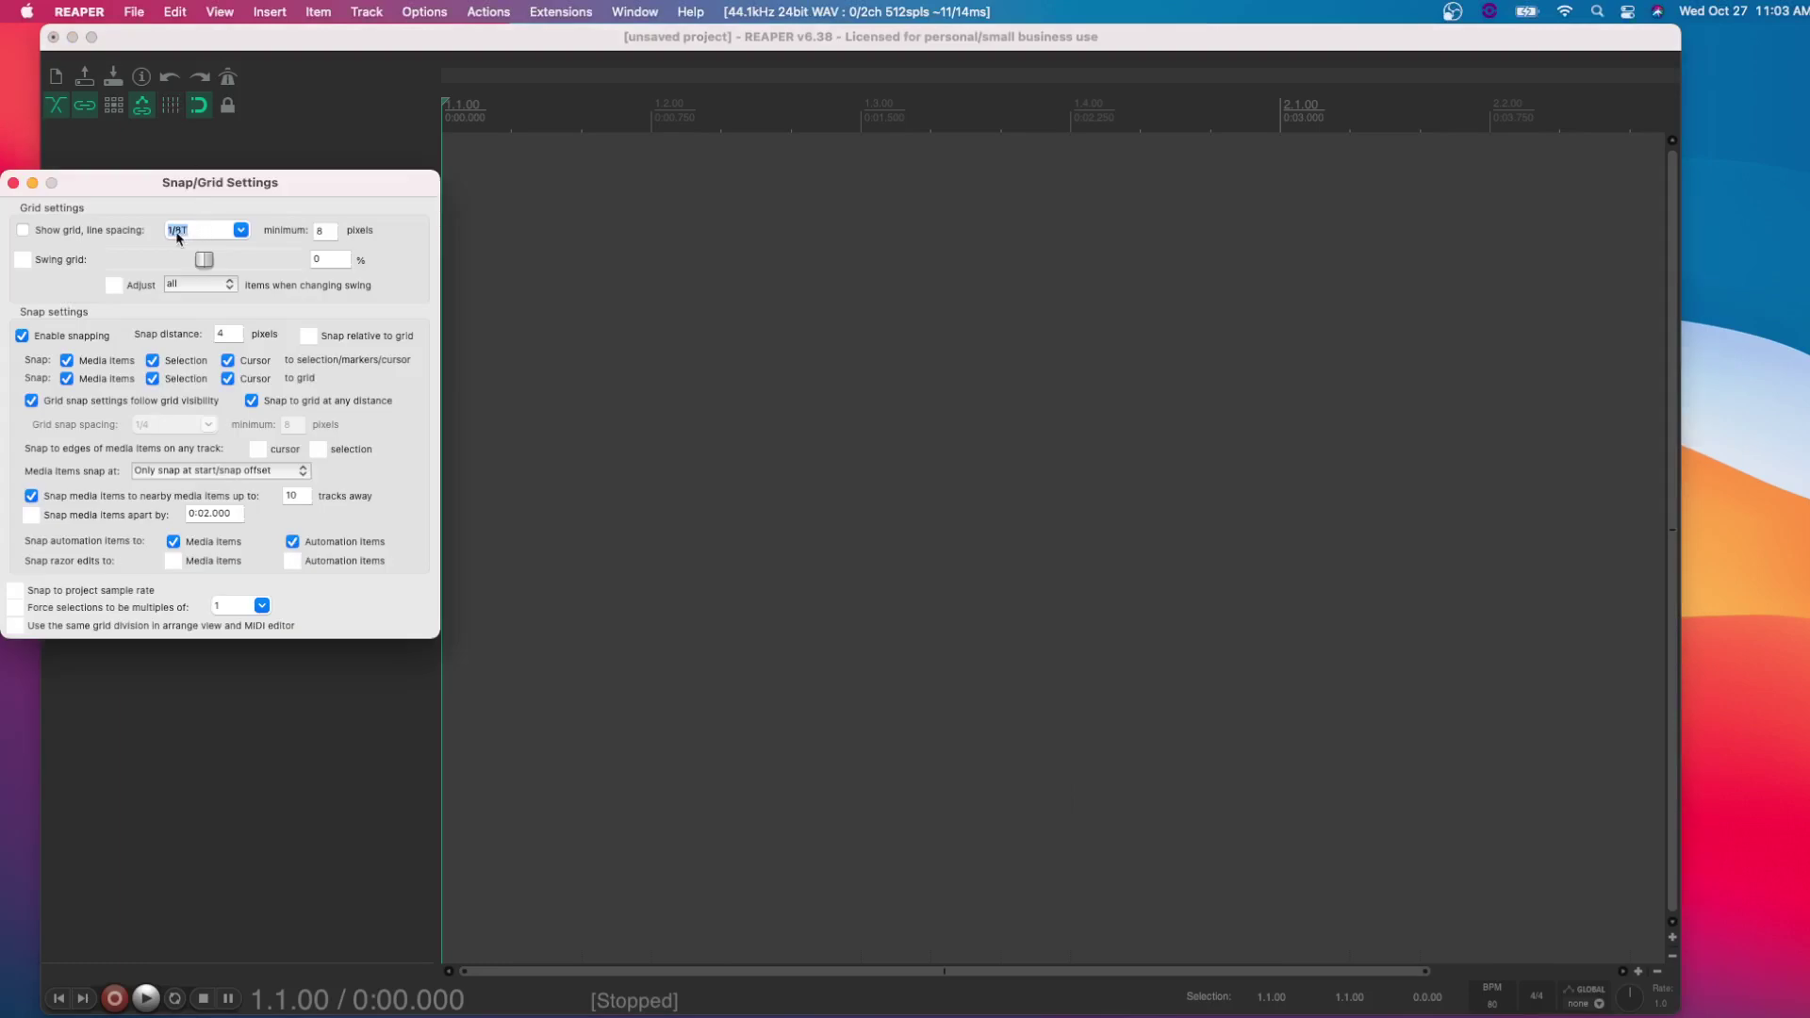
click(238, 232)
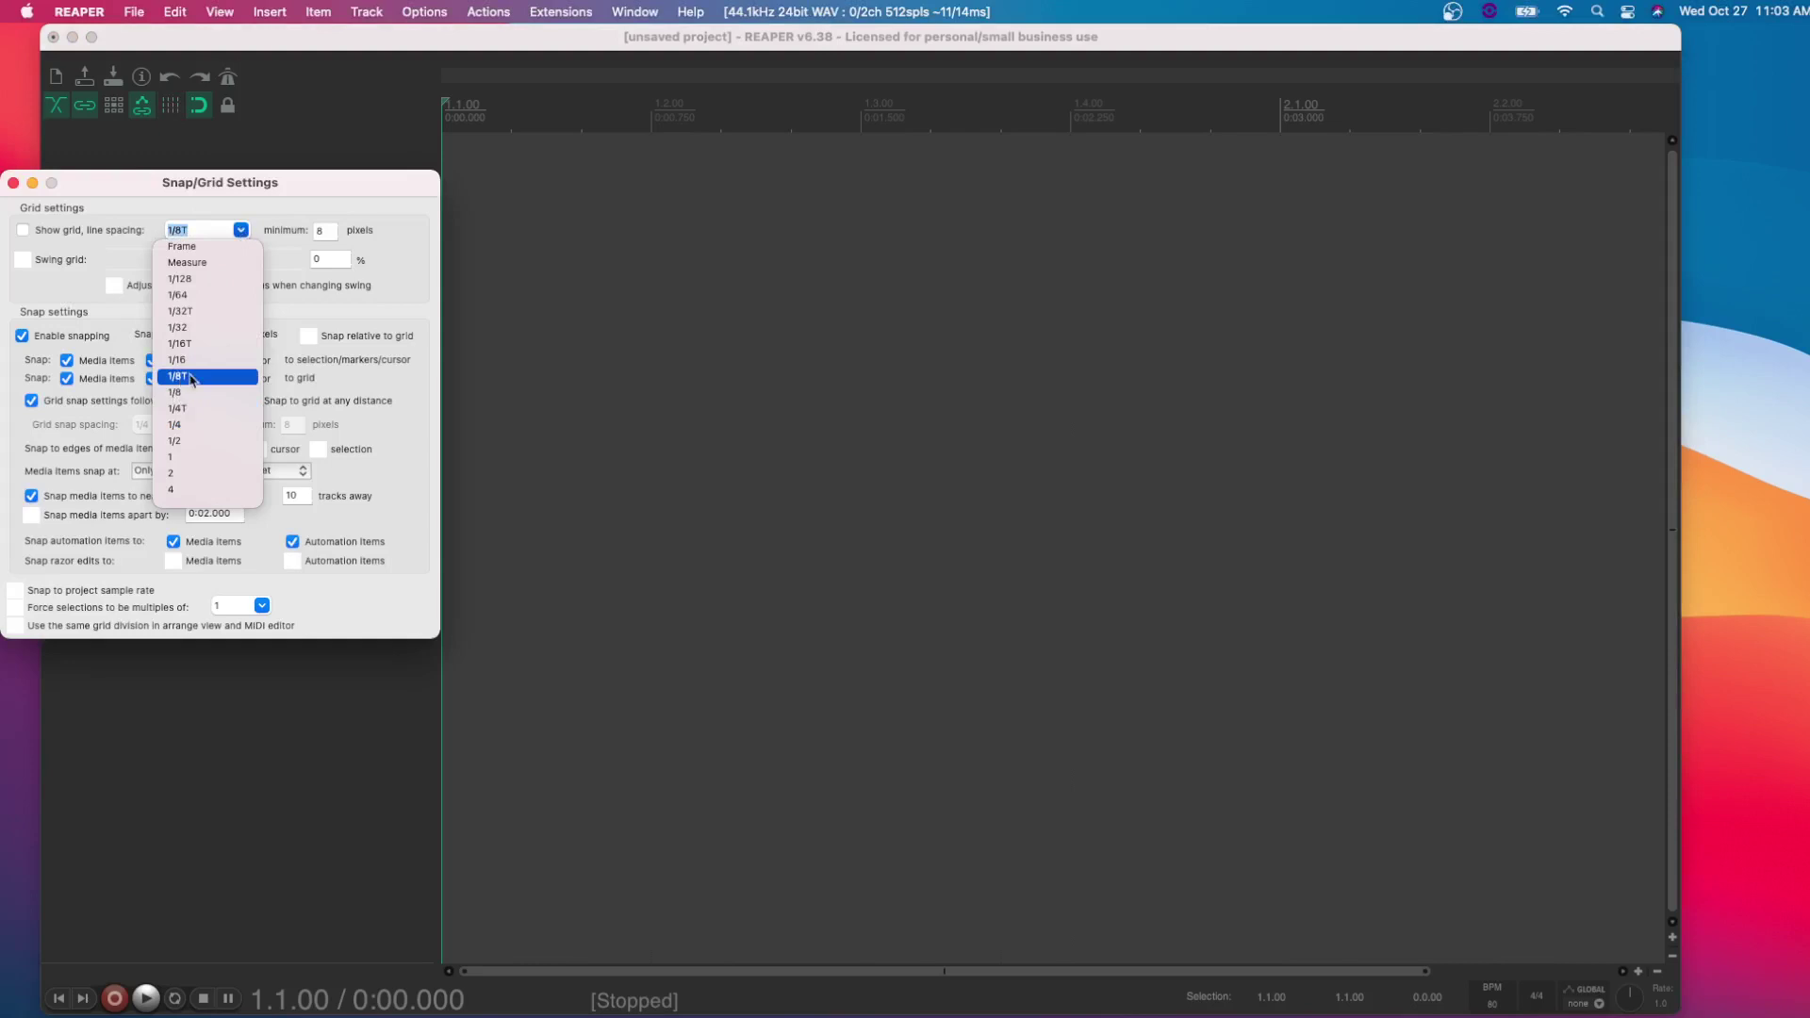
click(146, 186)
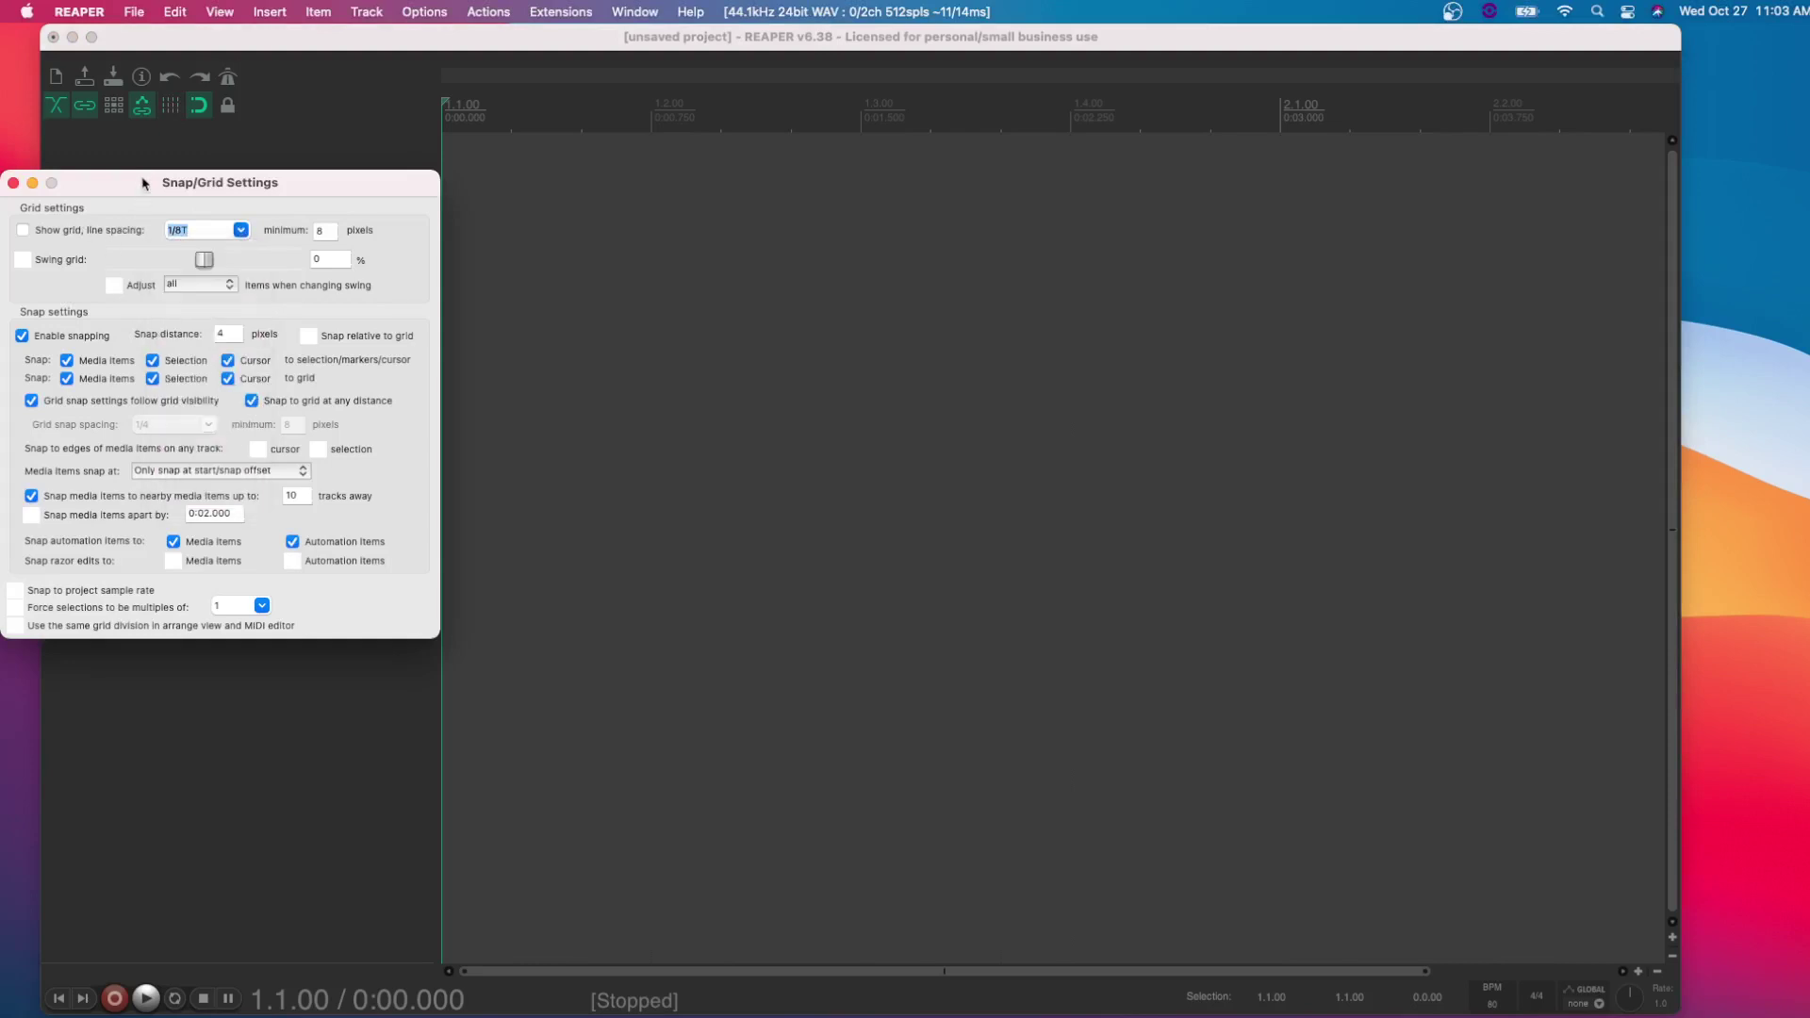
click(23, 231)
click(13, 184)
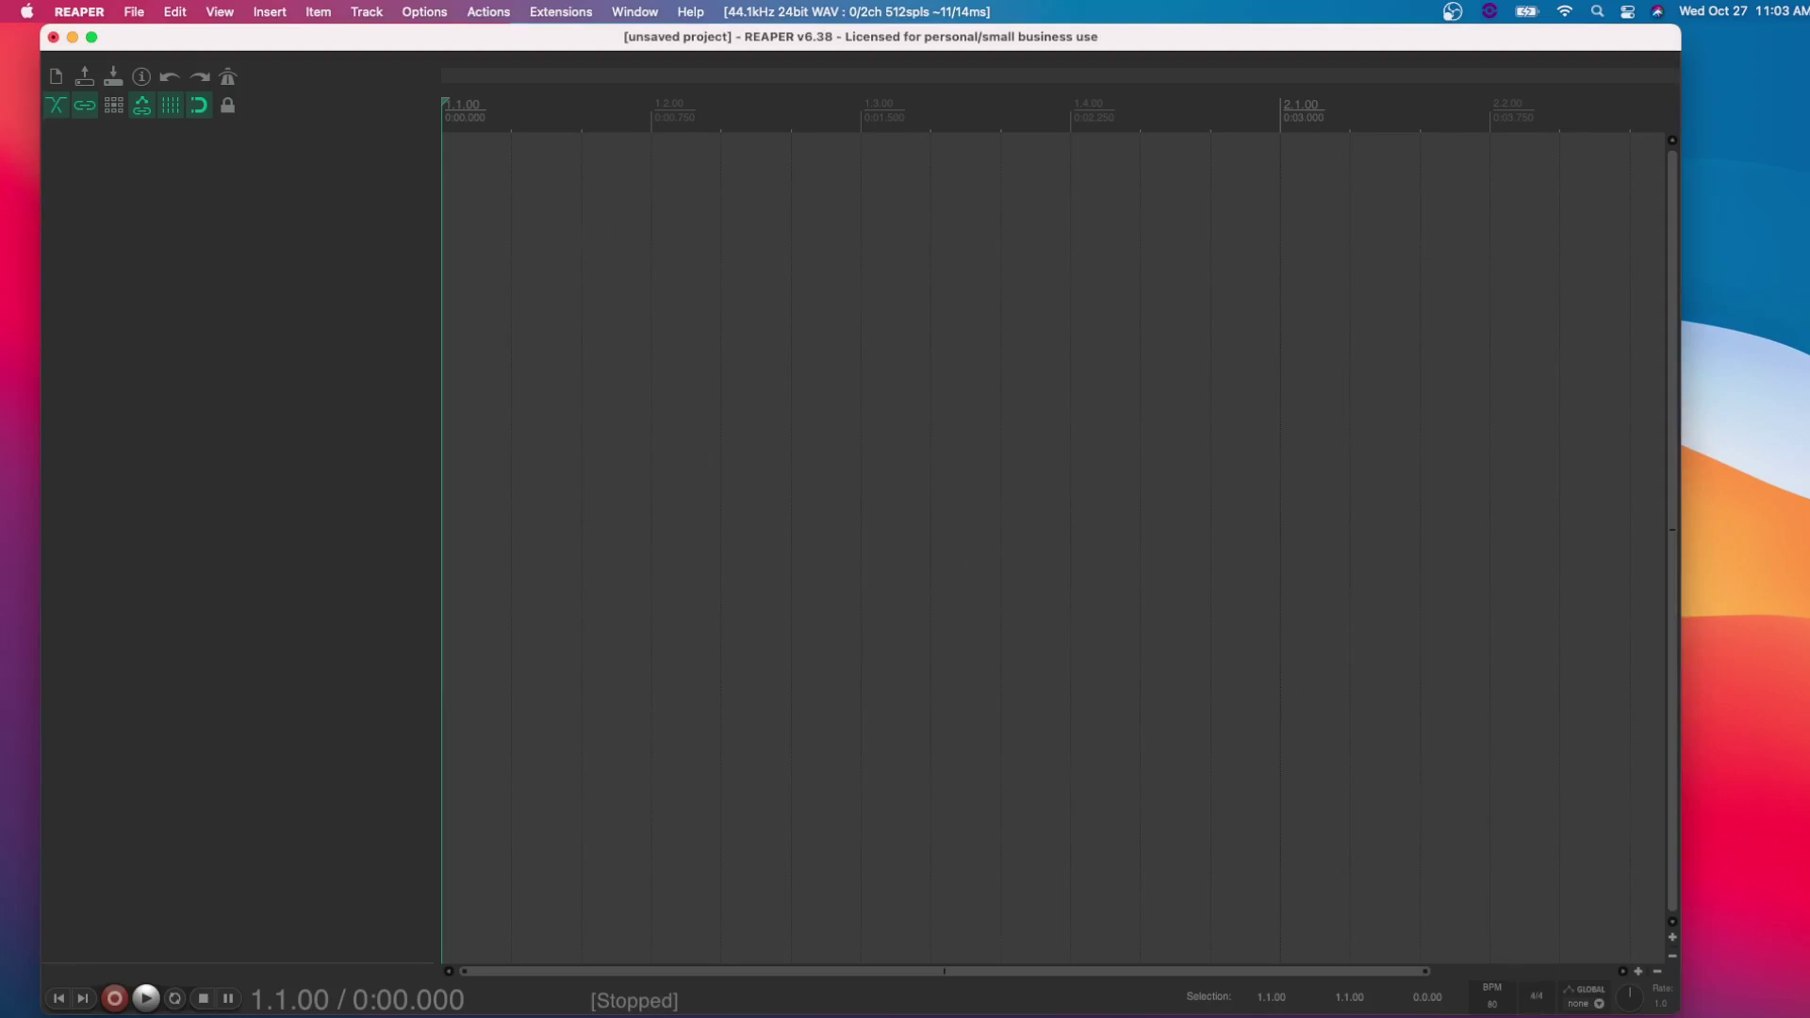
Move the edit cursor to beat 1.2.00 on the timeline.
click(1538, 1005)
click(655, 129)
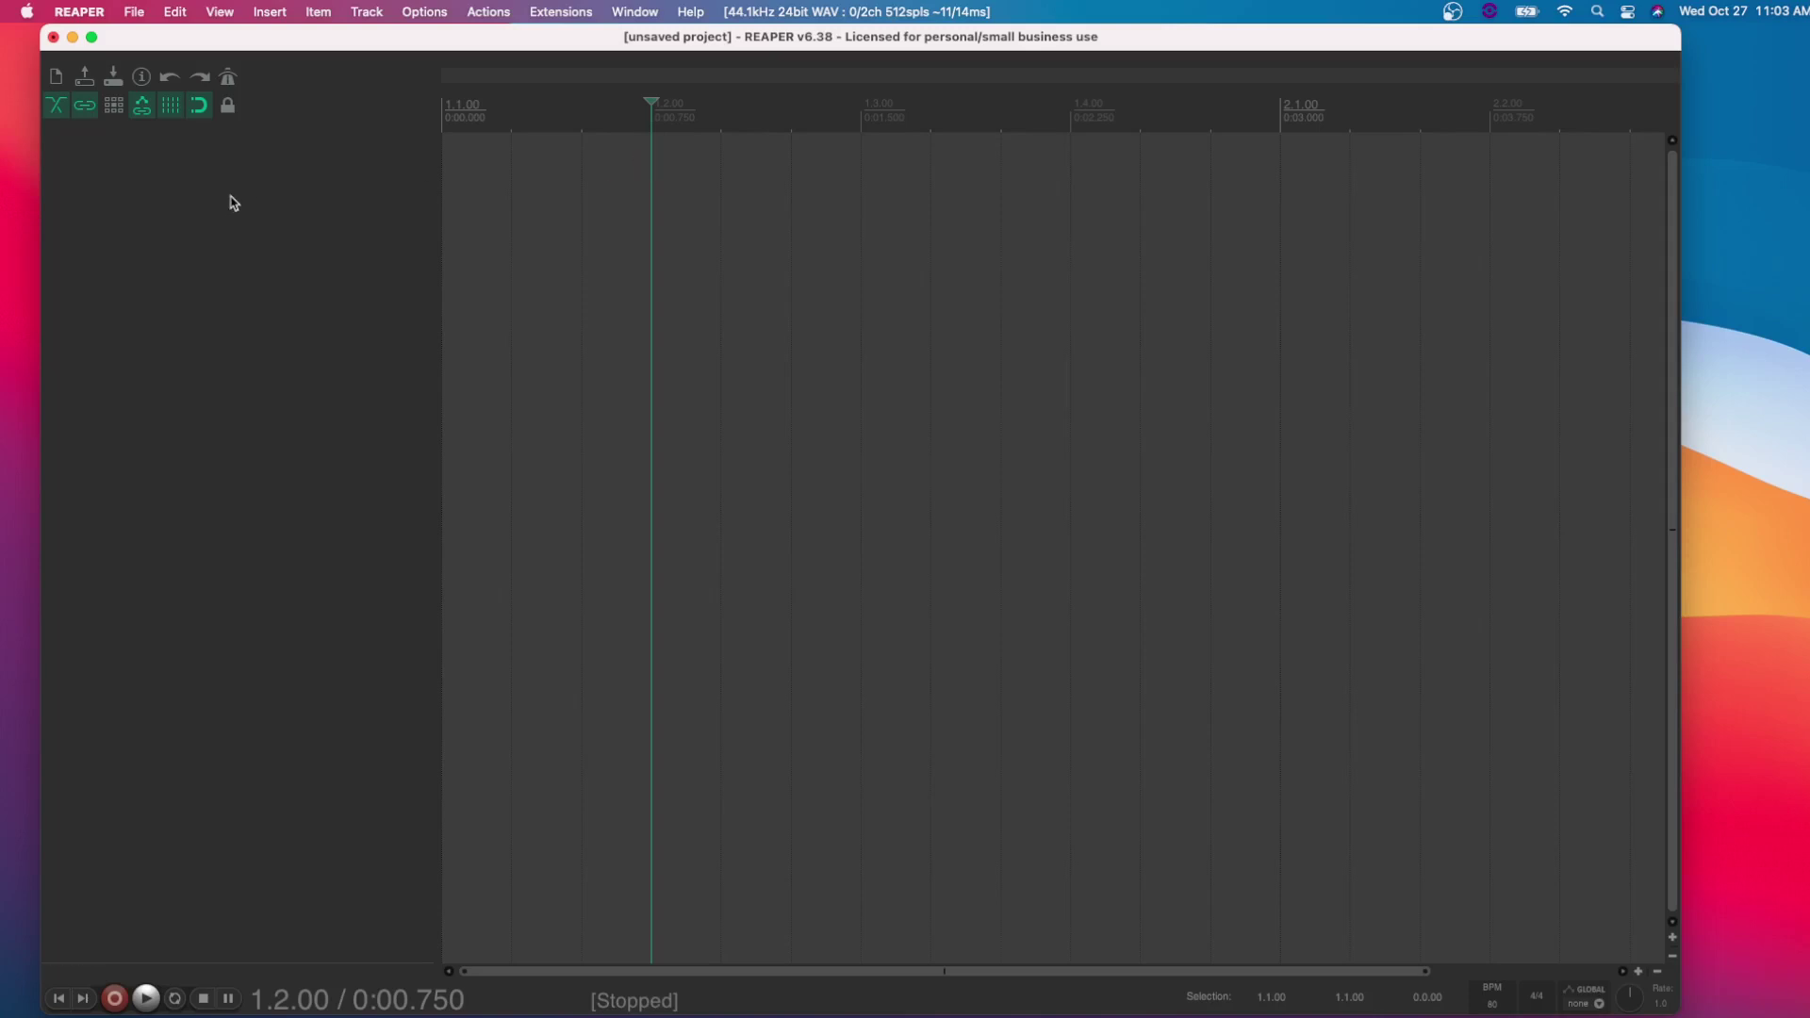
Insert the virtual instrument VST3i: Kontakt (Native Instruments) (64 out) on a new track, declining the additional routing tracks.
click(368, 12)
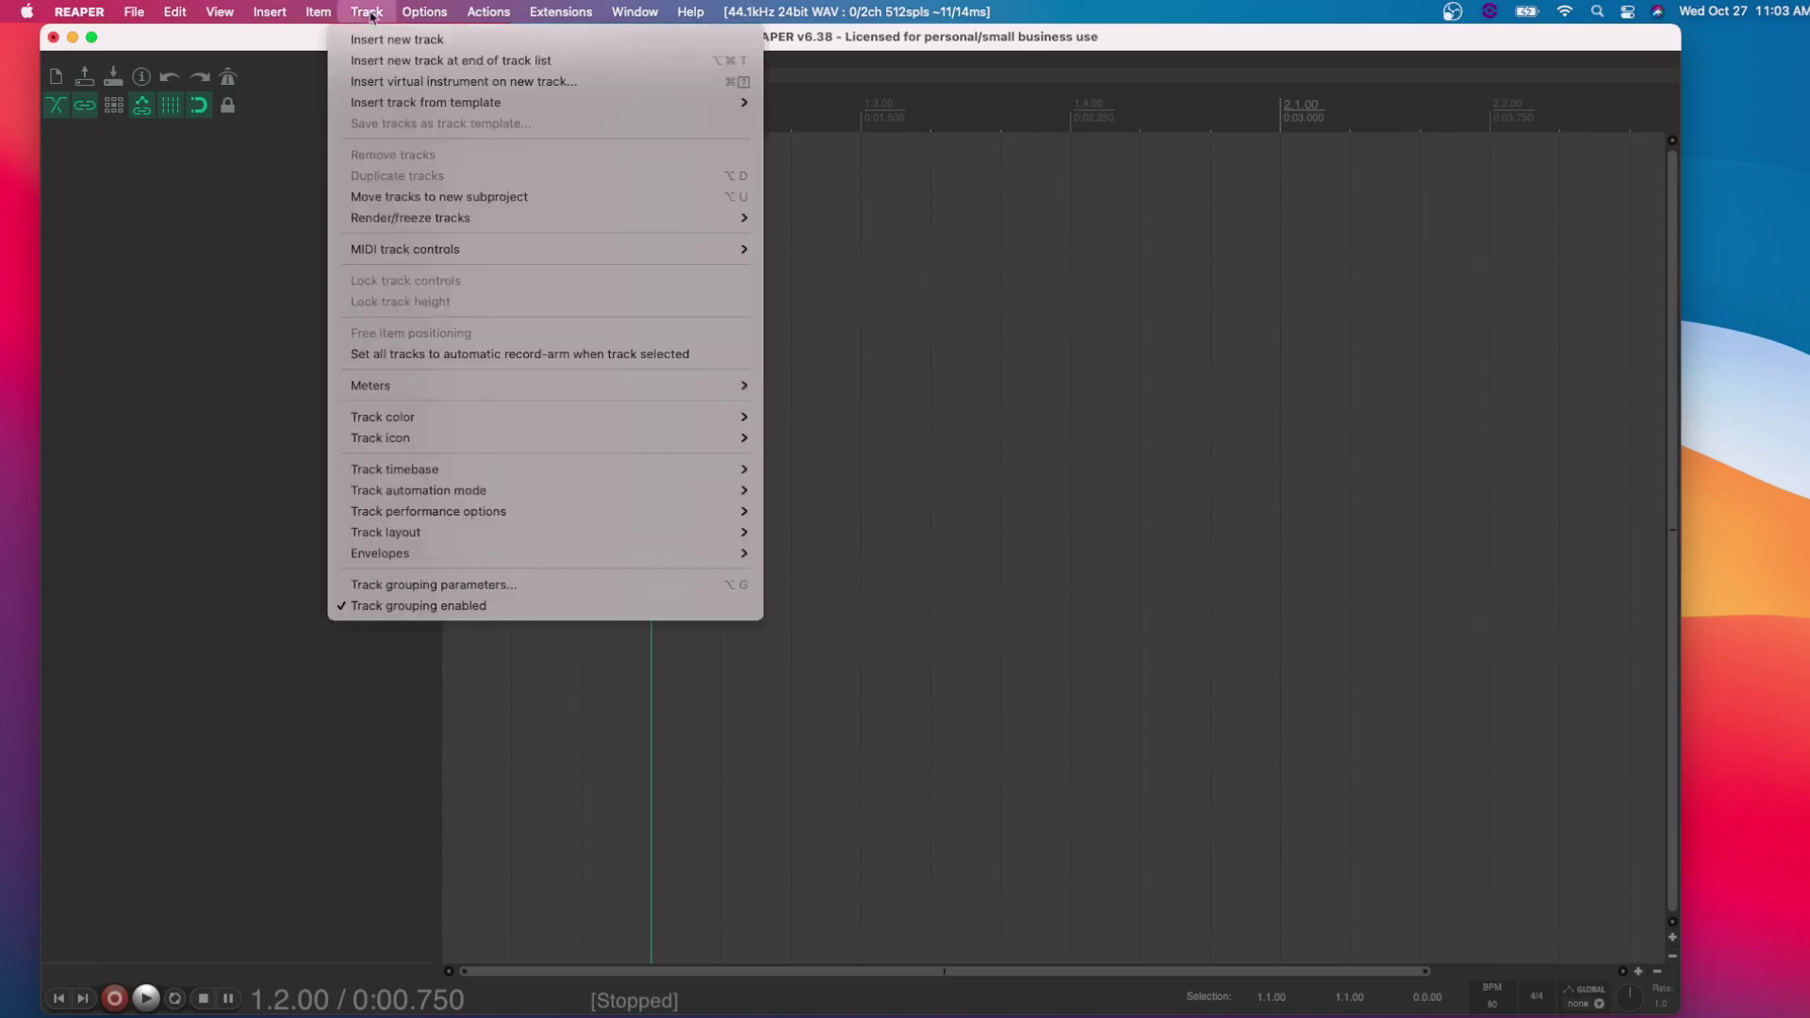
click(407, 82)
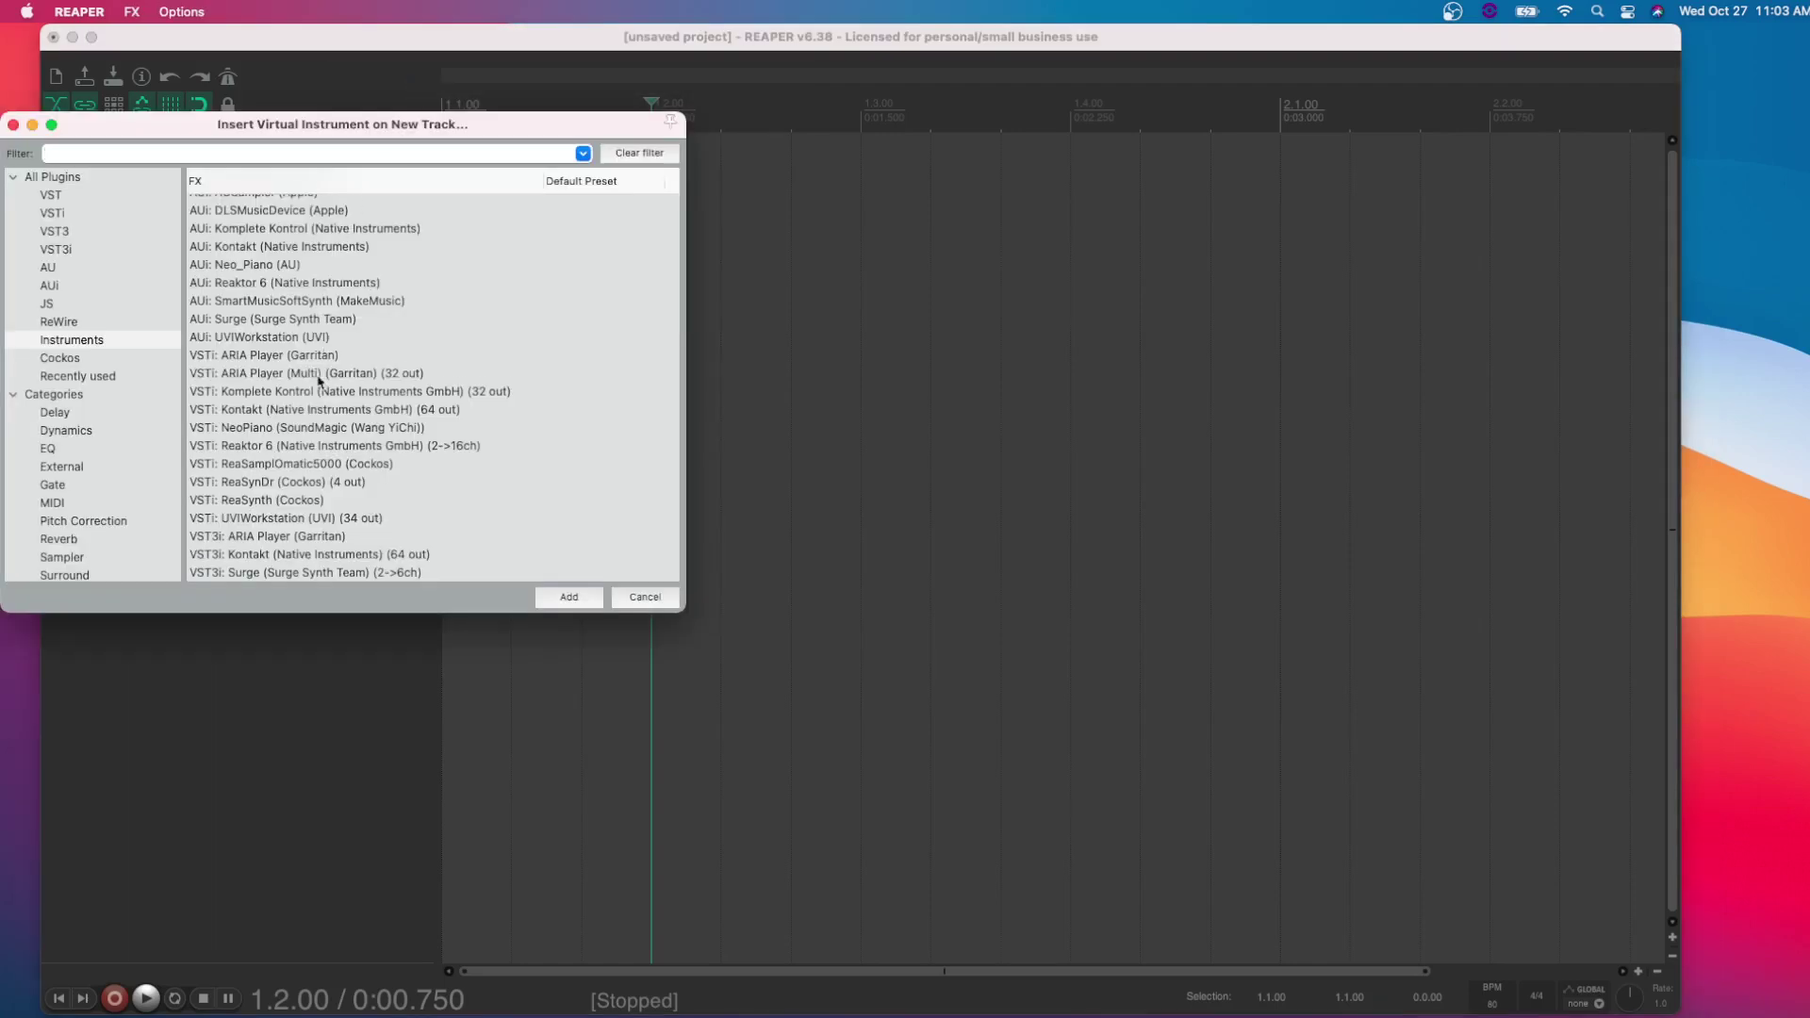
click(208, 557)
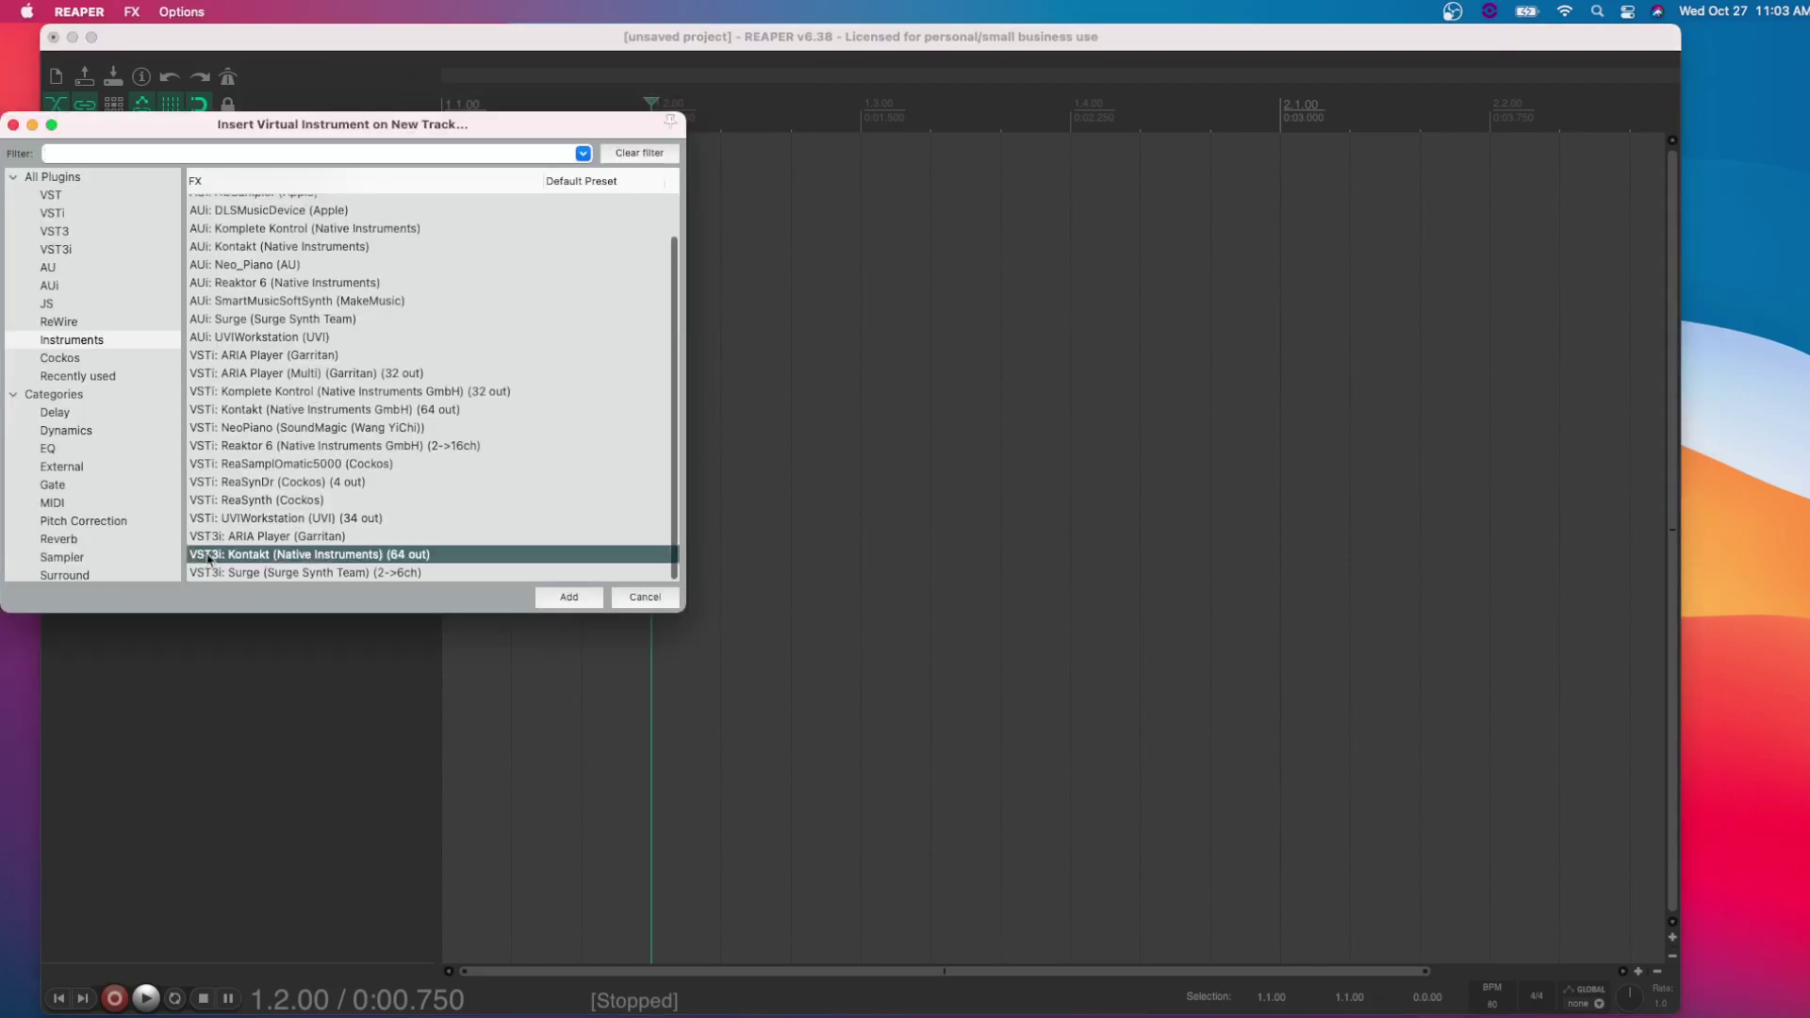
click(568, 598)
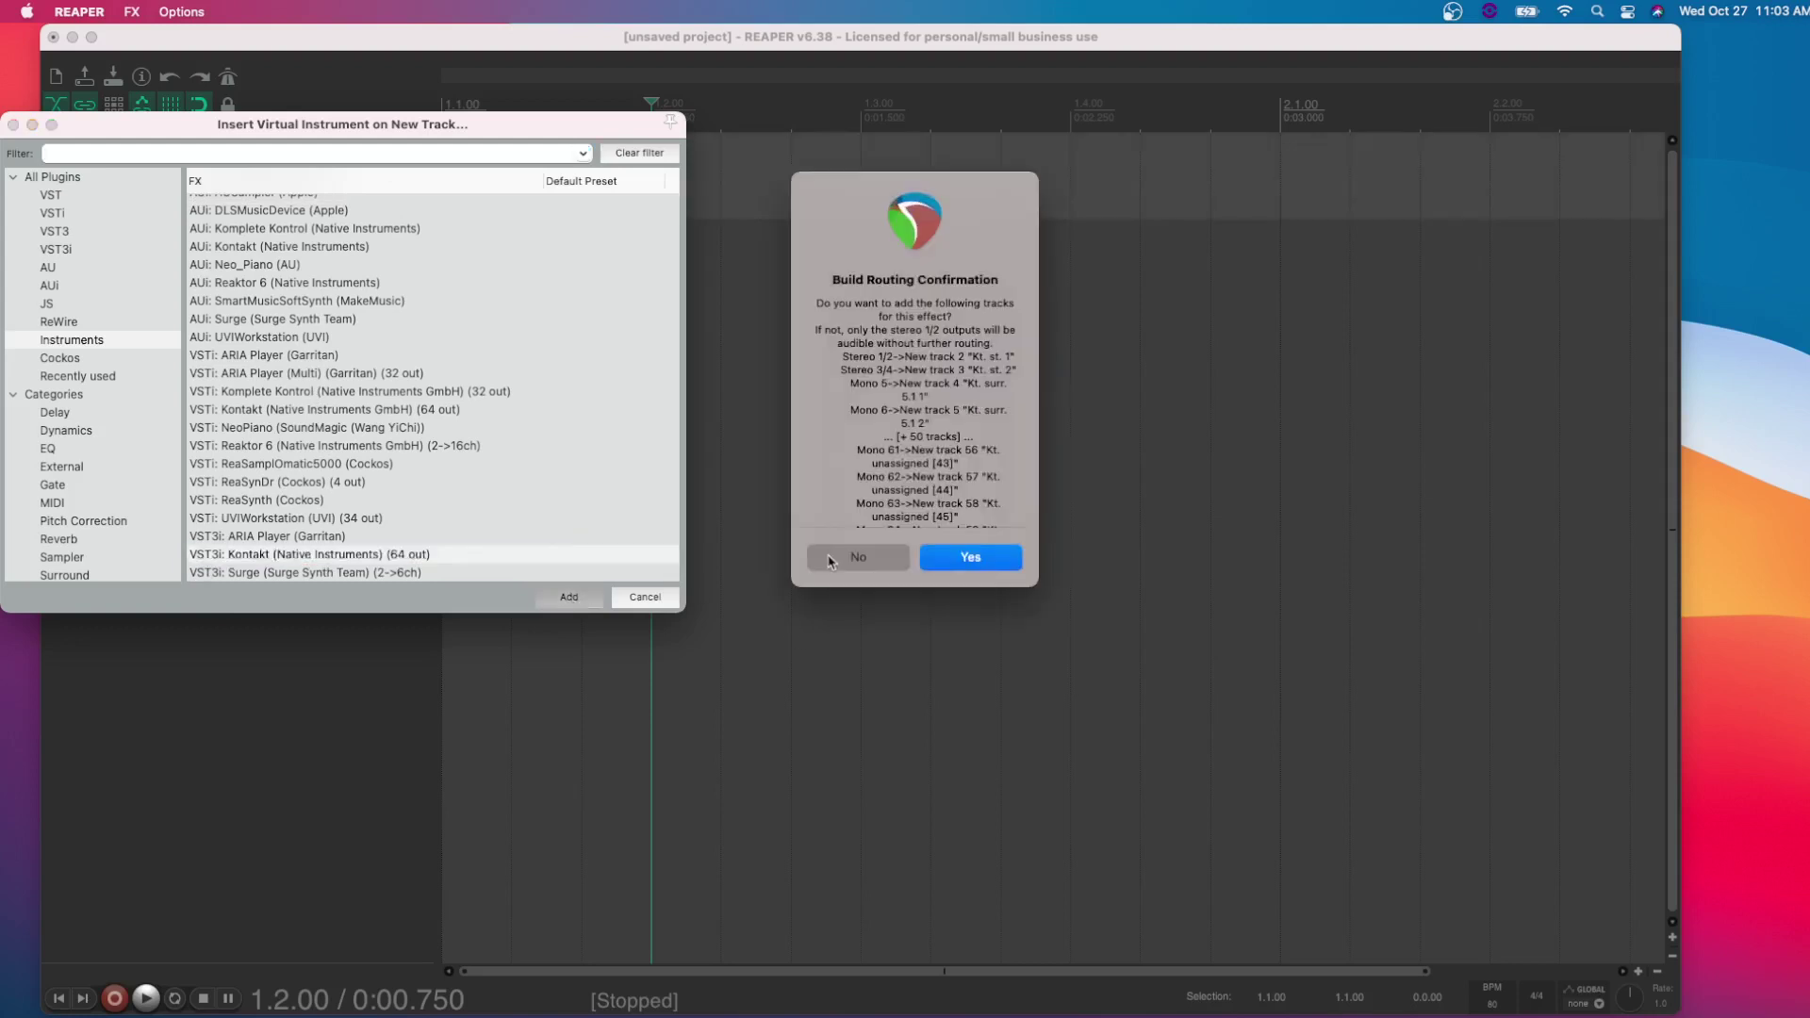
click(829, 559)
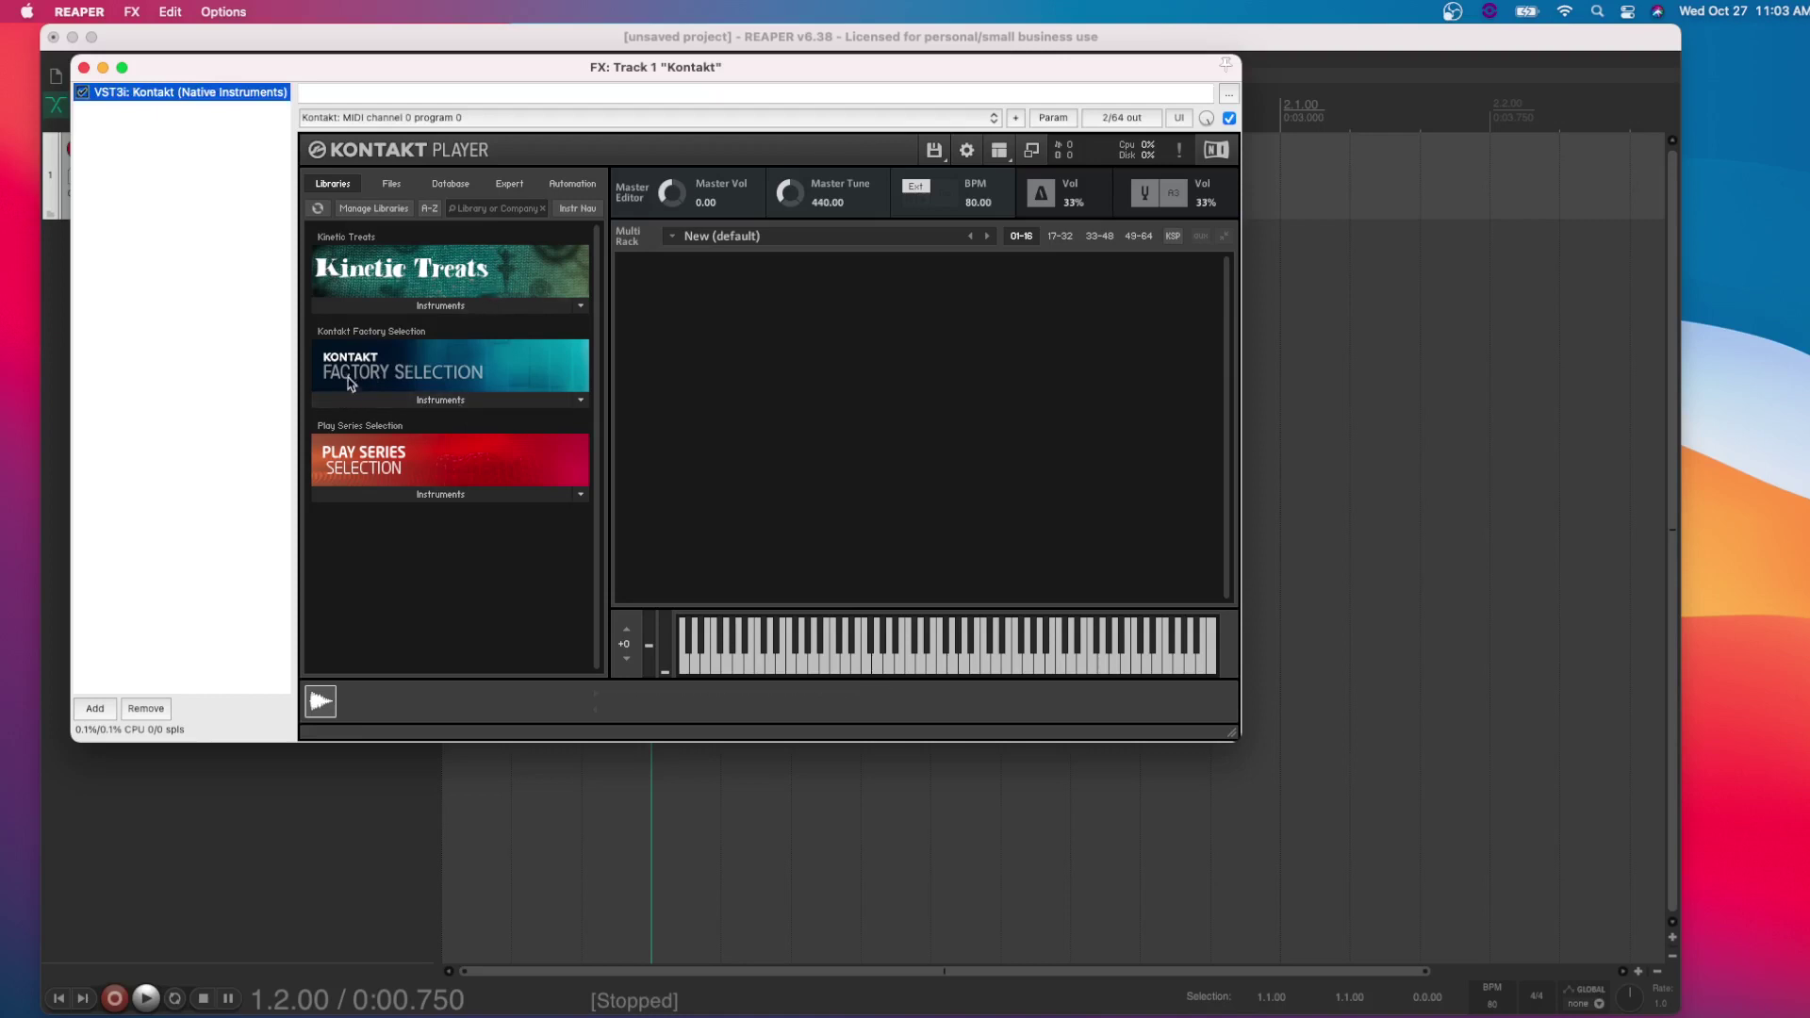
Load Pop Kit.nki from the Band instruments of the Kontakt Factory Selection library into the rack.
click(398, 400)
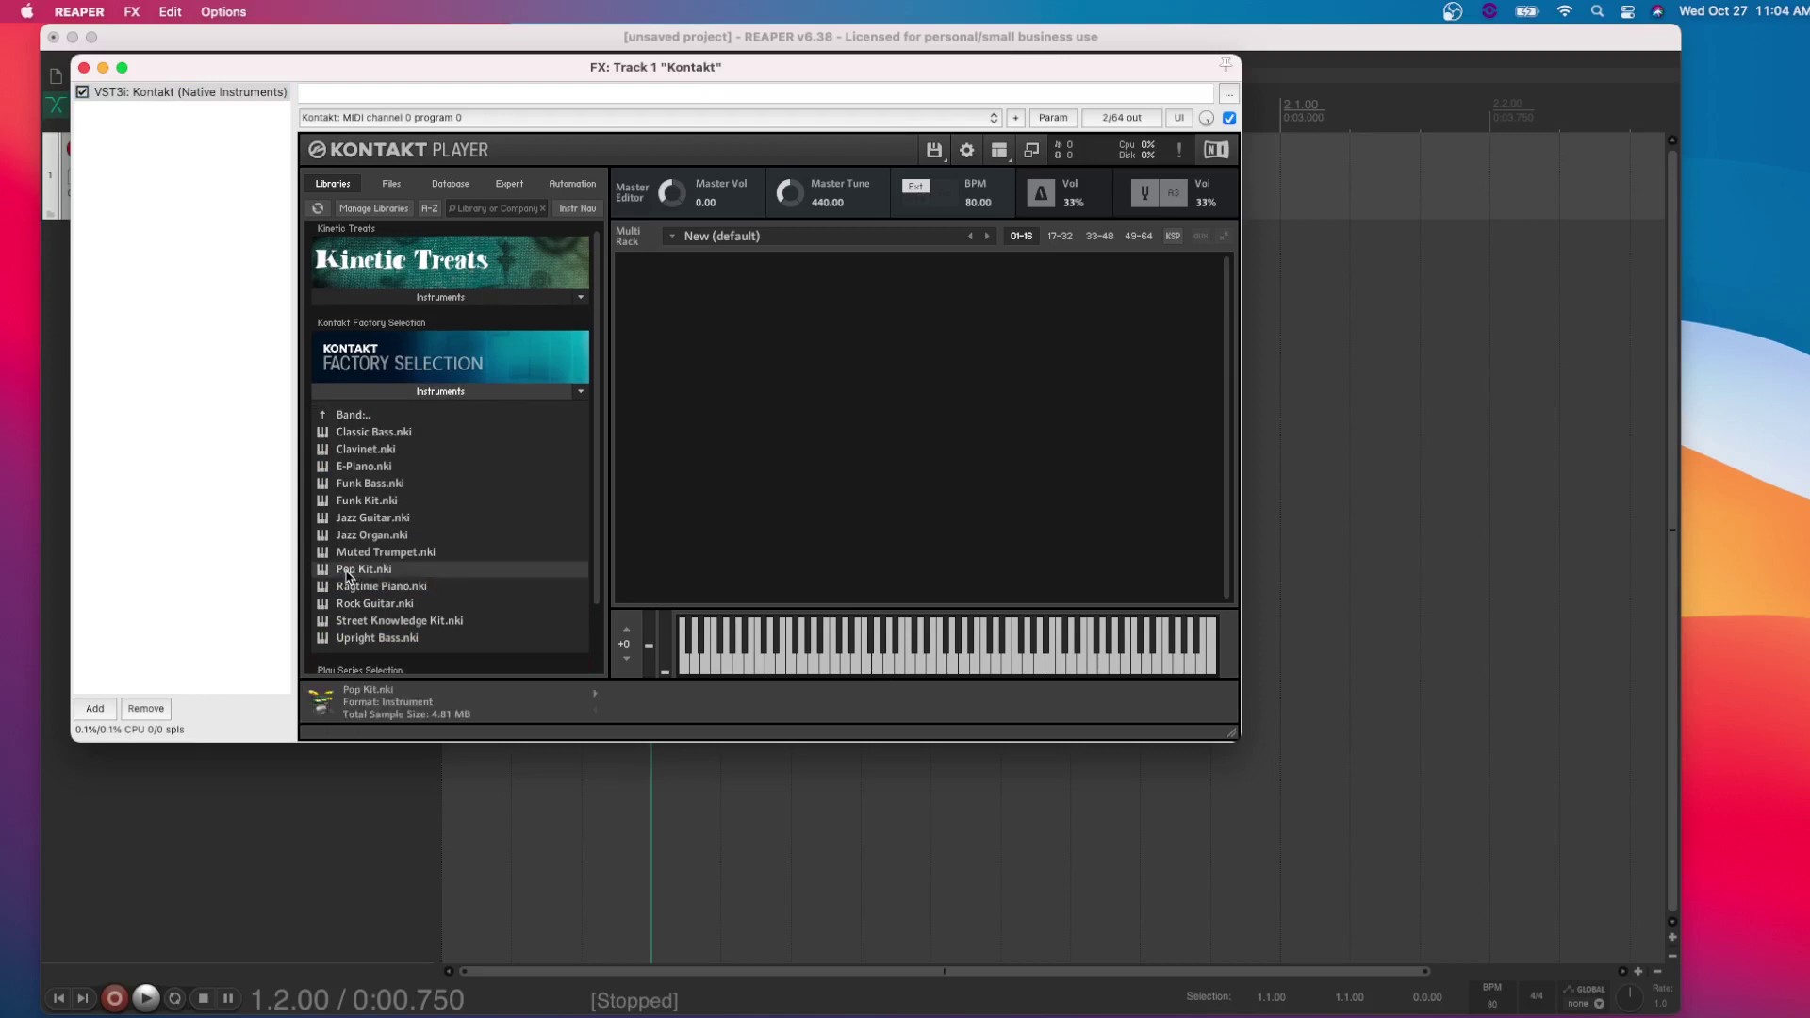
drag(347, 575, 693, 507)
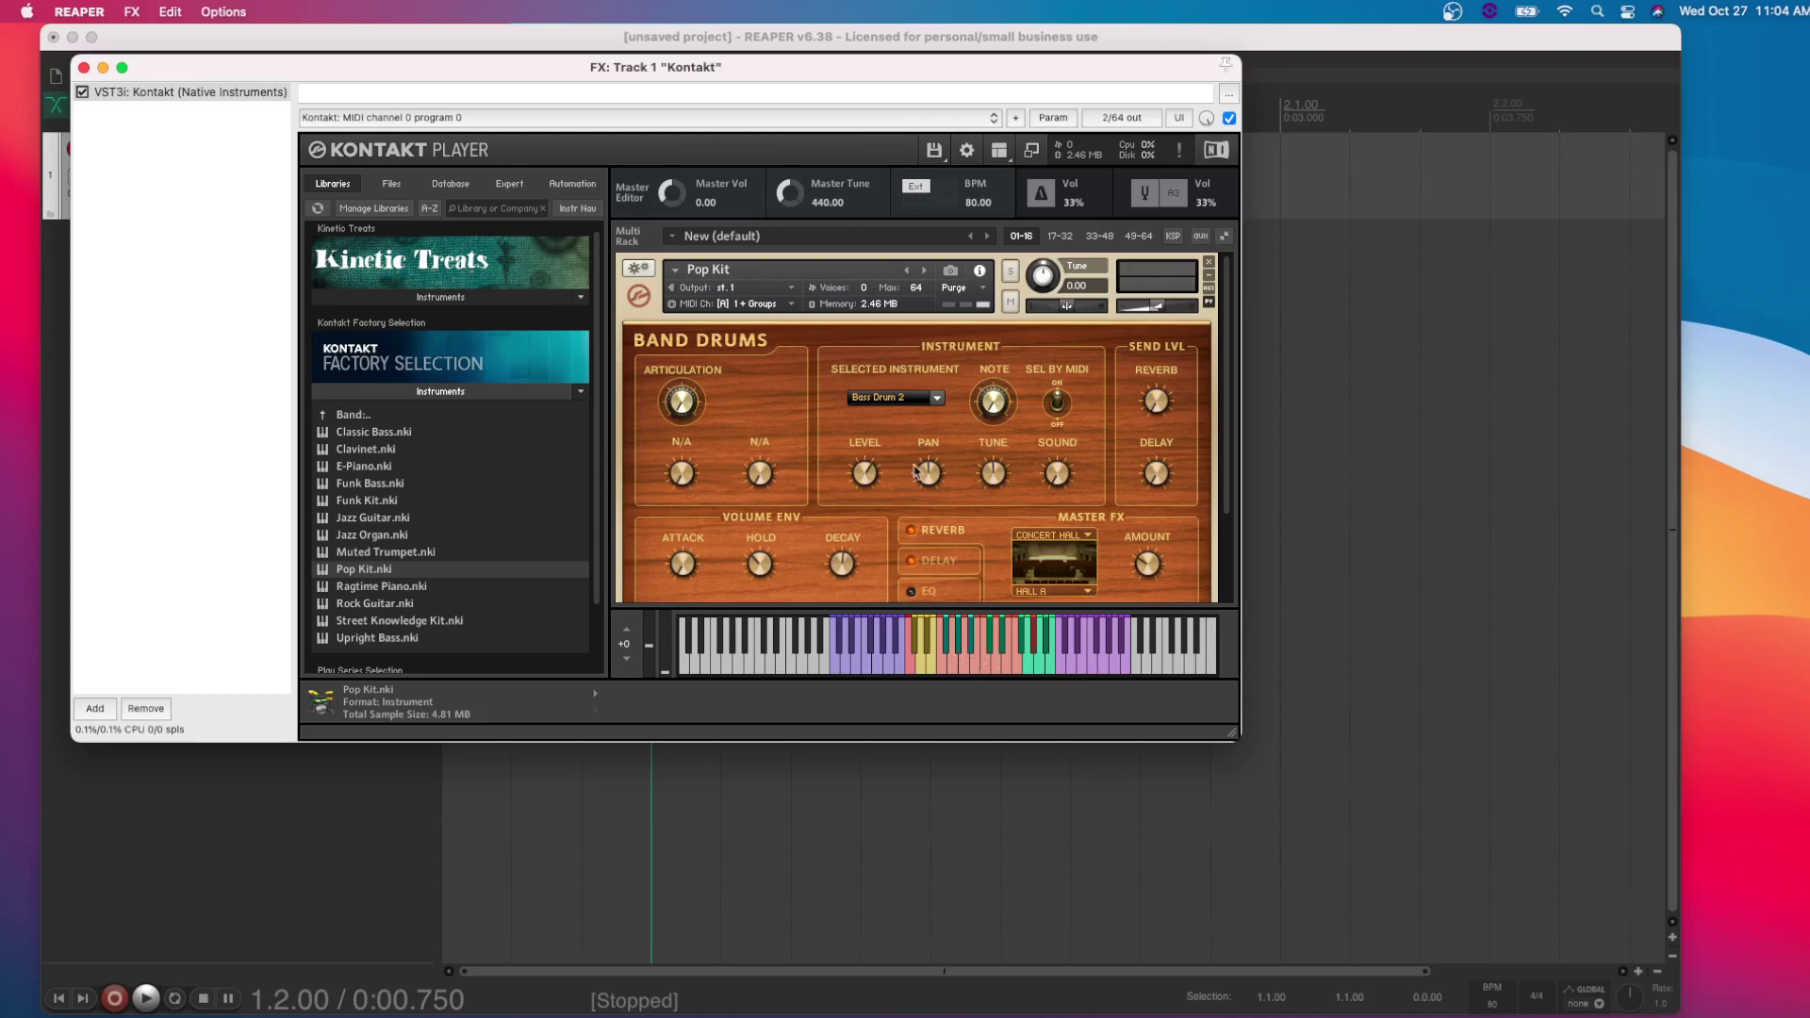
Audition the Pop Kit's toms, cymbals, hi-hats and patterns on the on-screen keyboard, and close the plugin window.
click(953, 661)
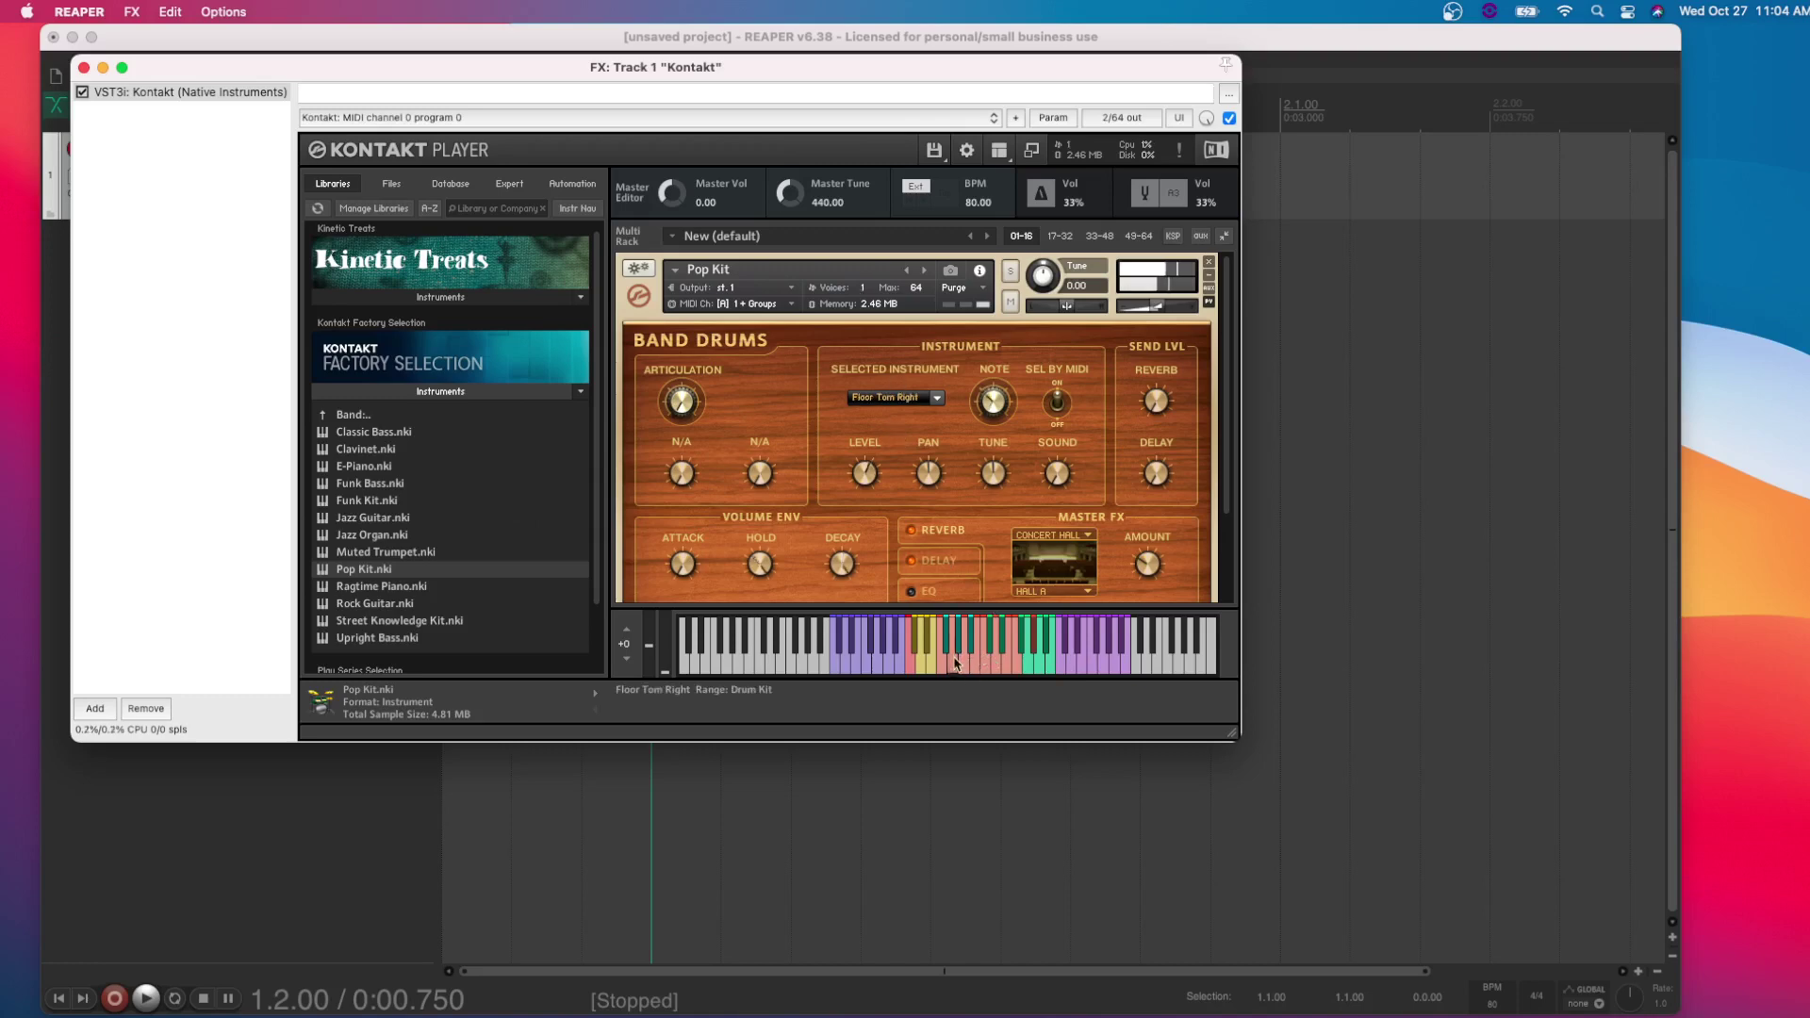
click(977, 659)
click(991, 642)
click(1001, 644)
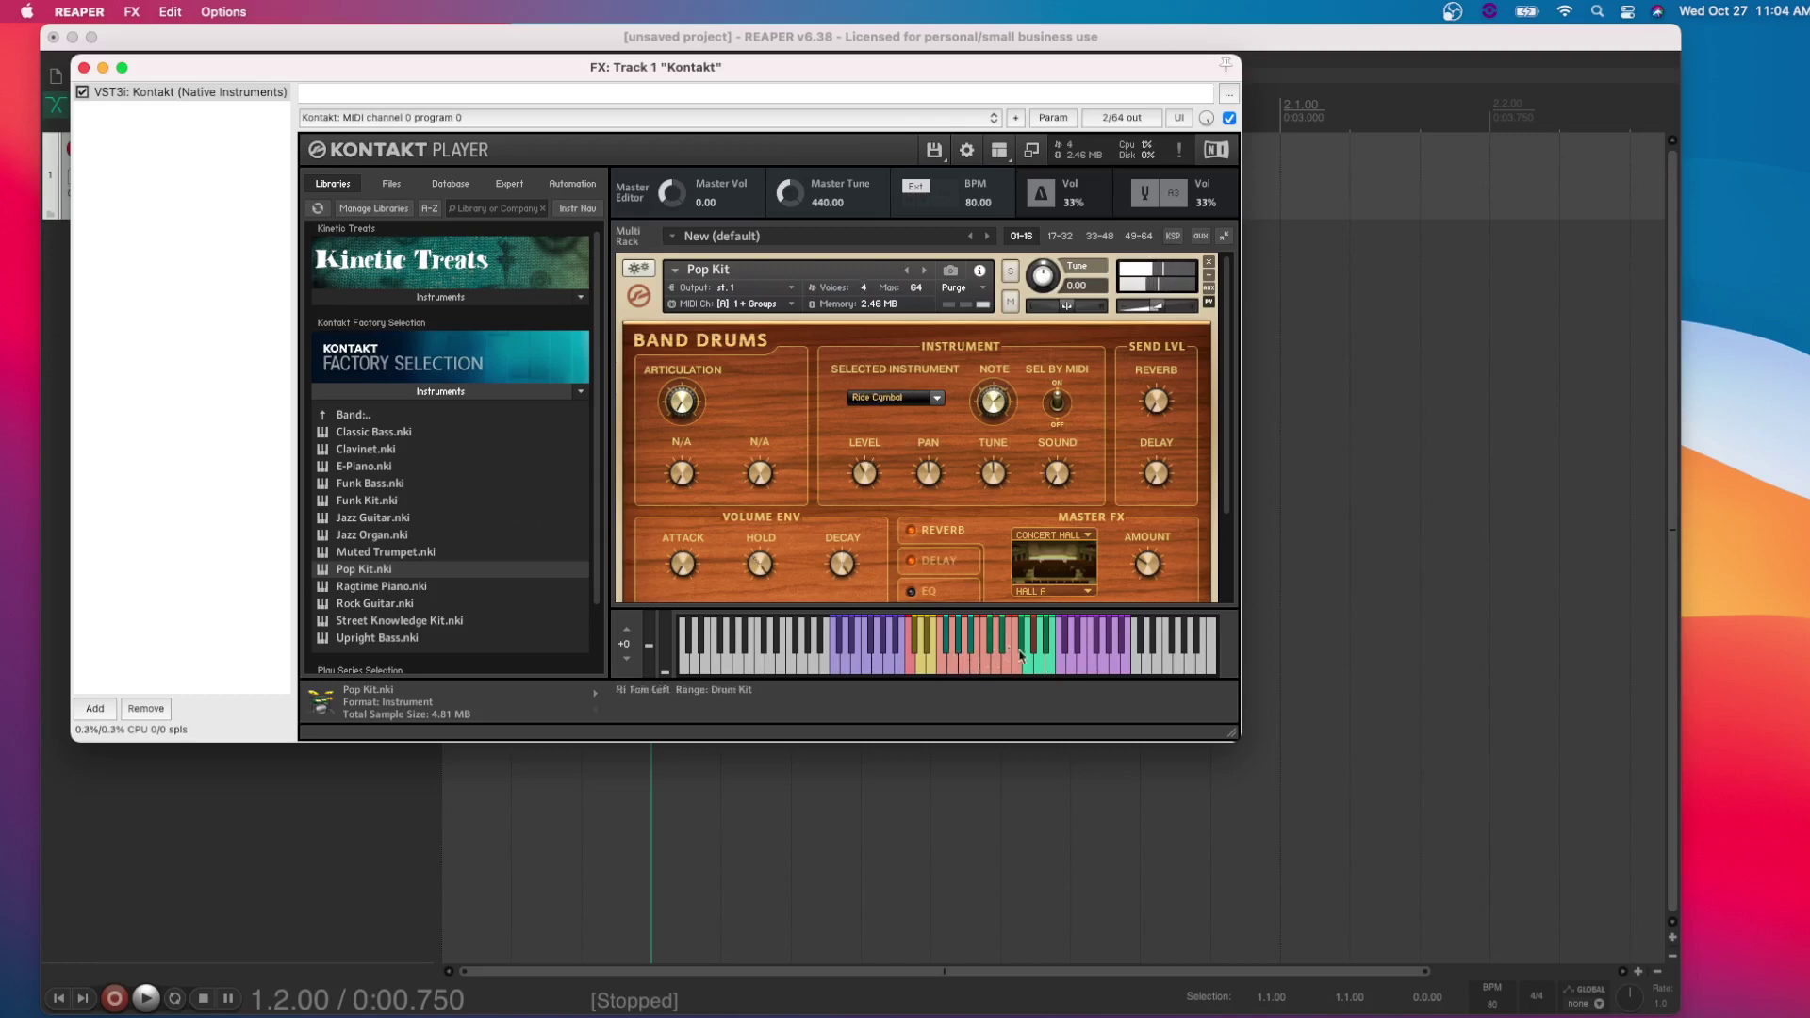
click(1030, 661)
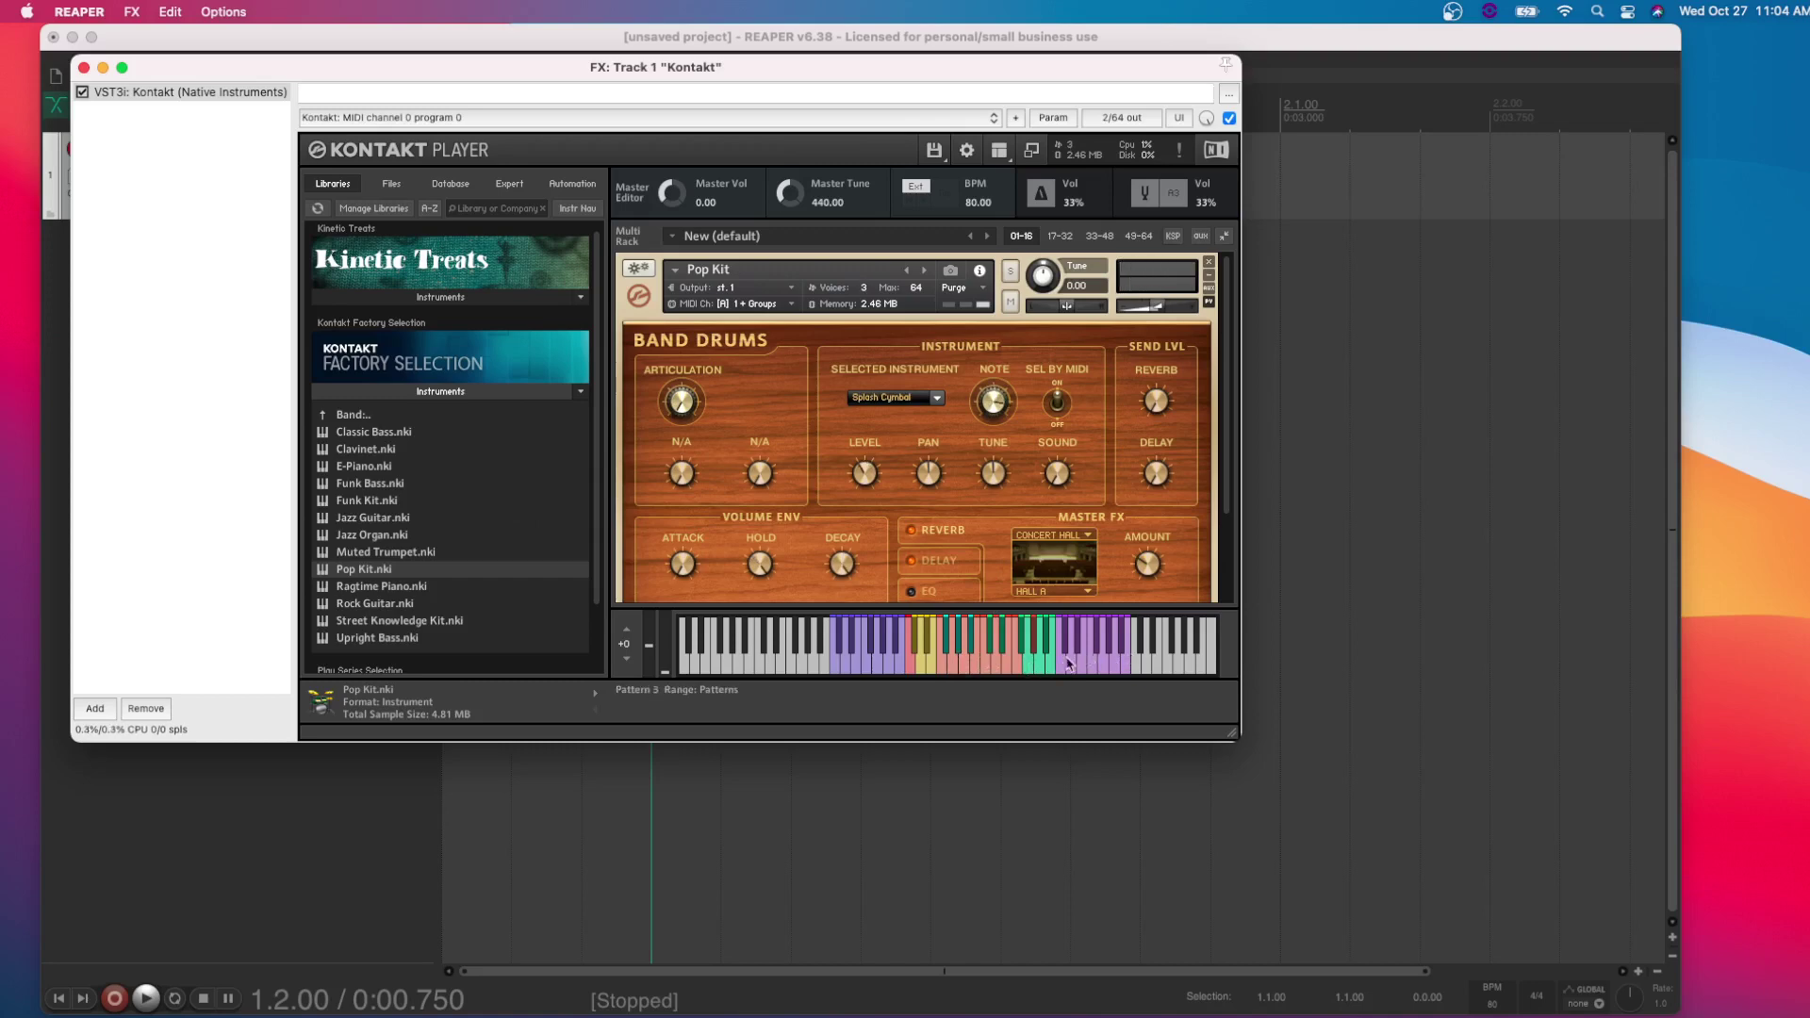
click(1062, 667)
click(967, 655)
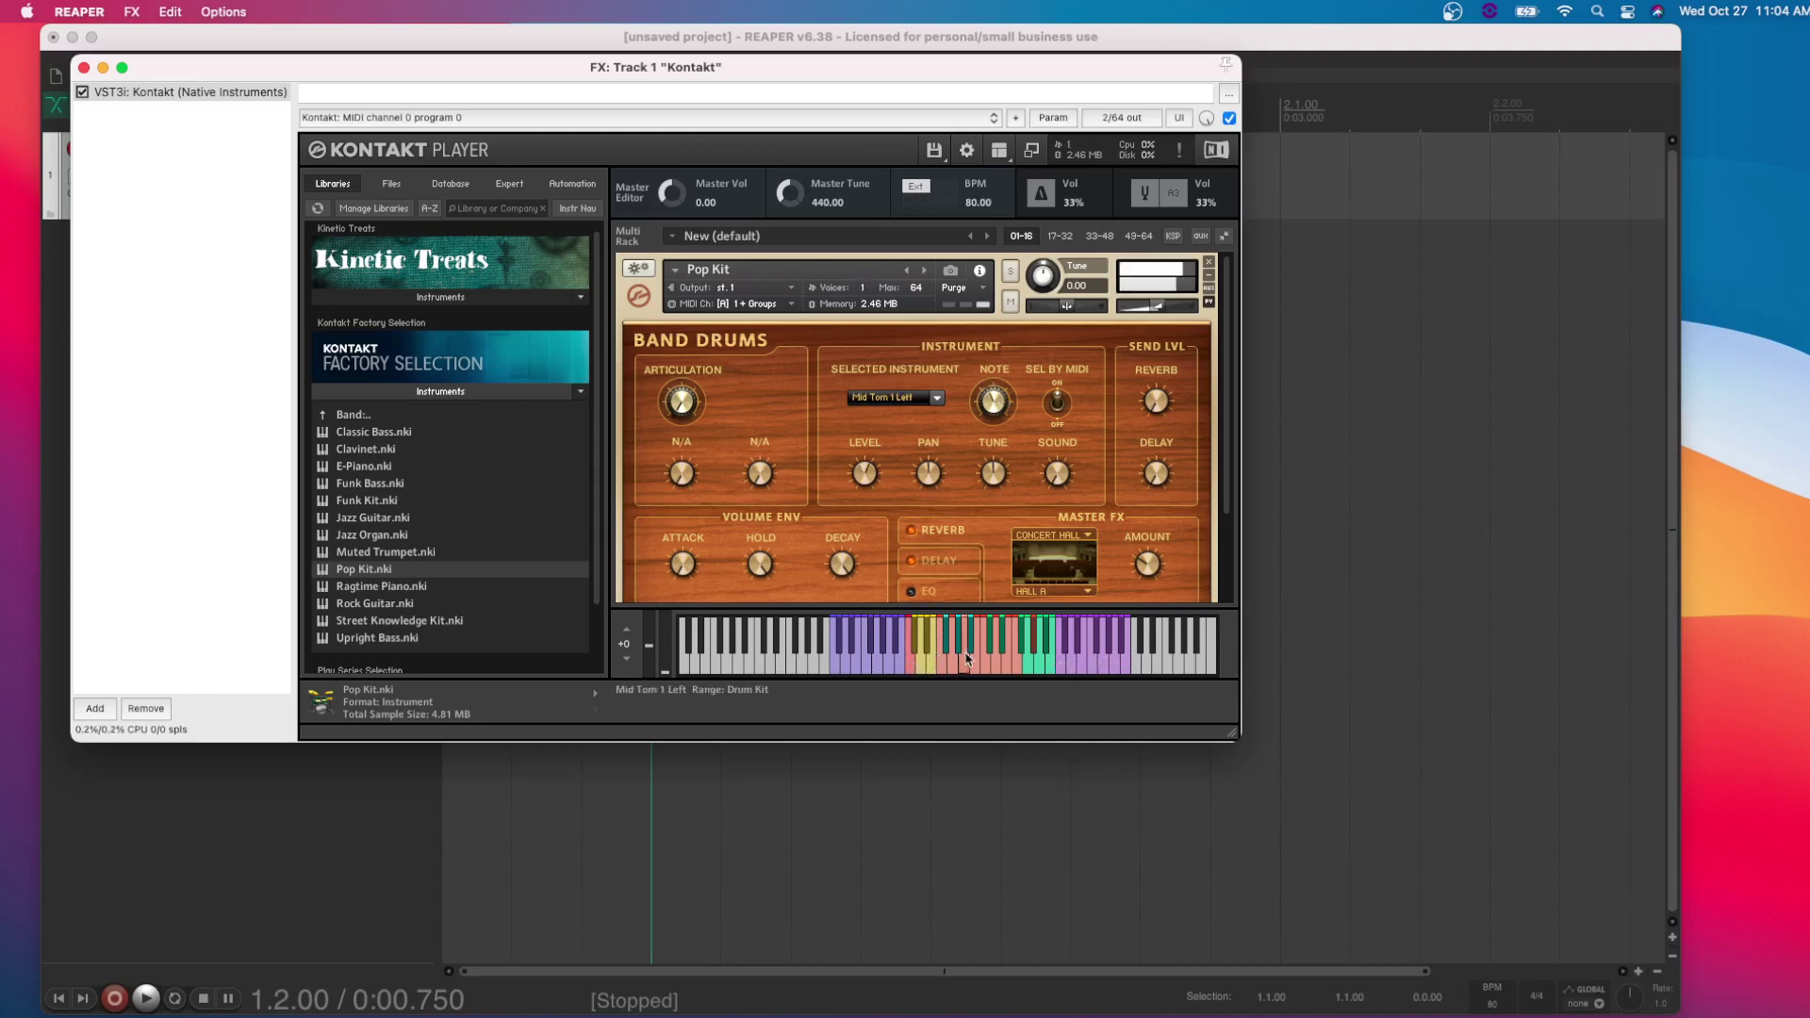
click(951, 648)
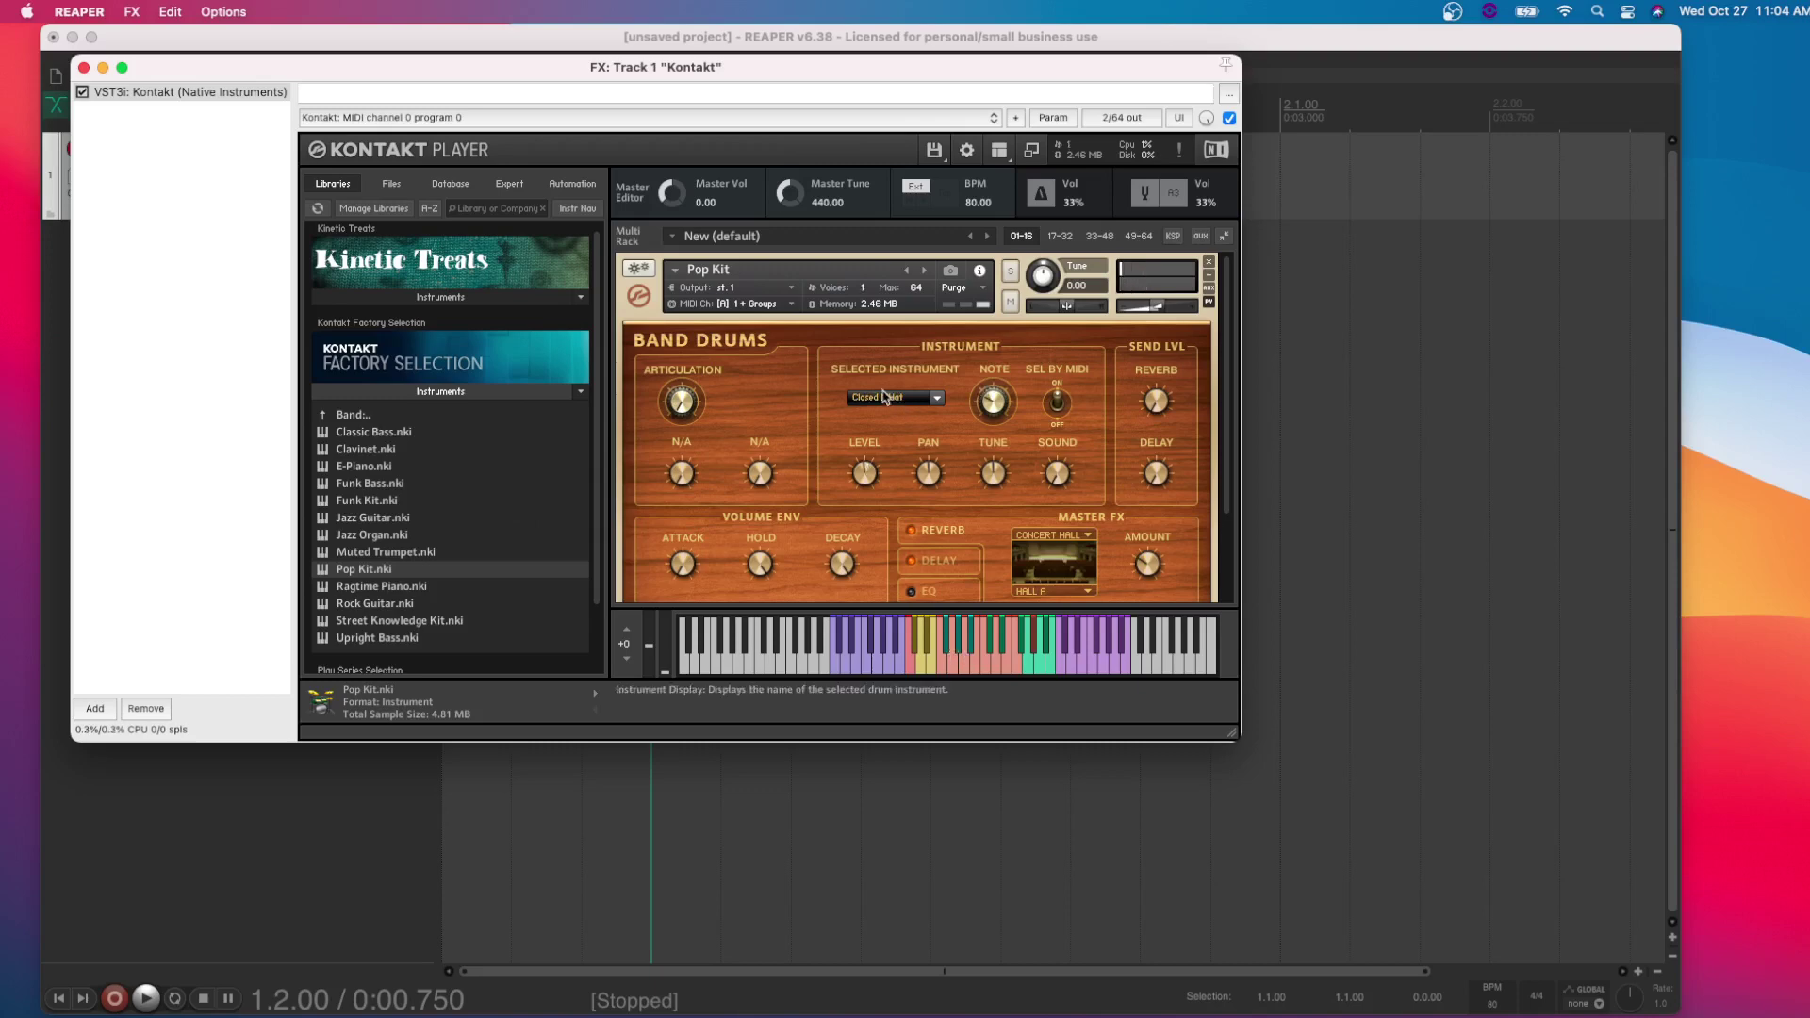
click(976, 658)
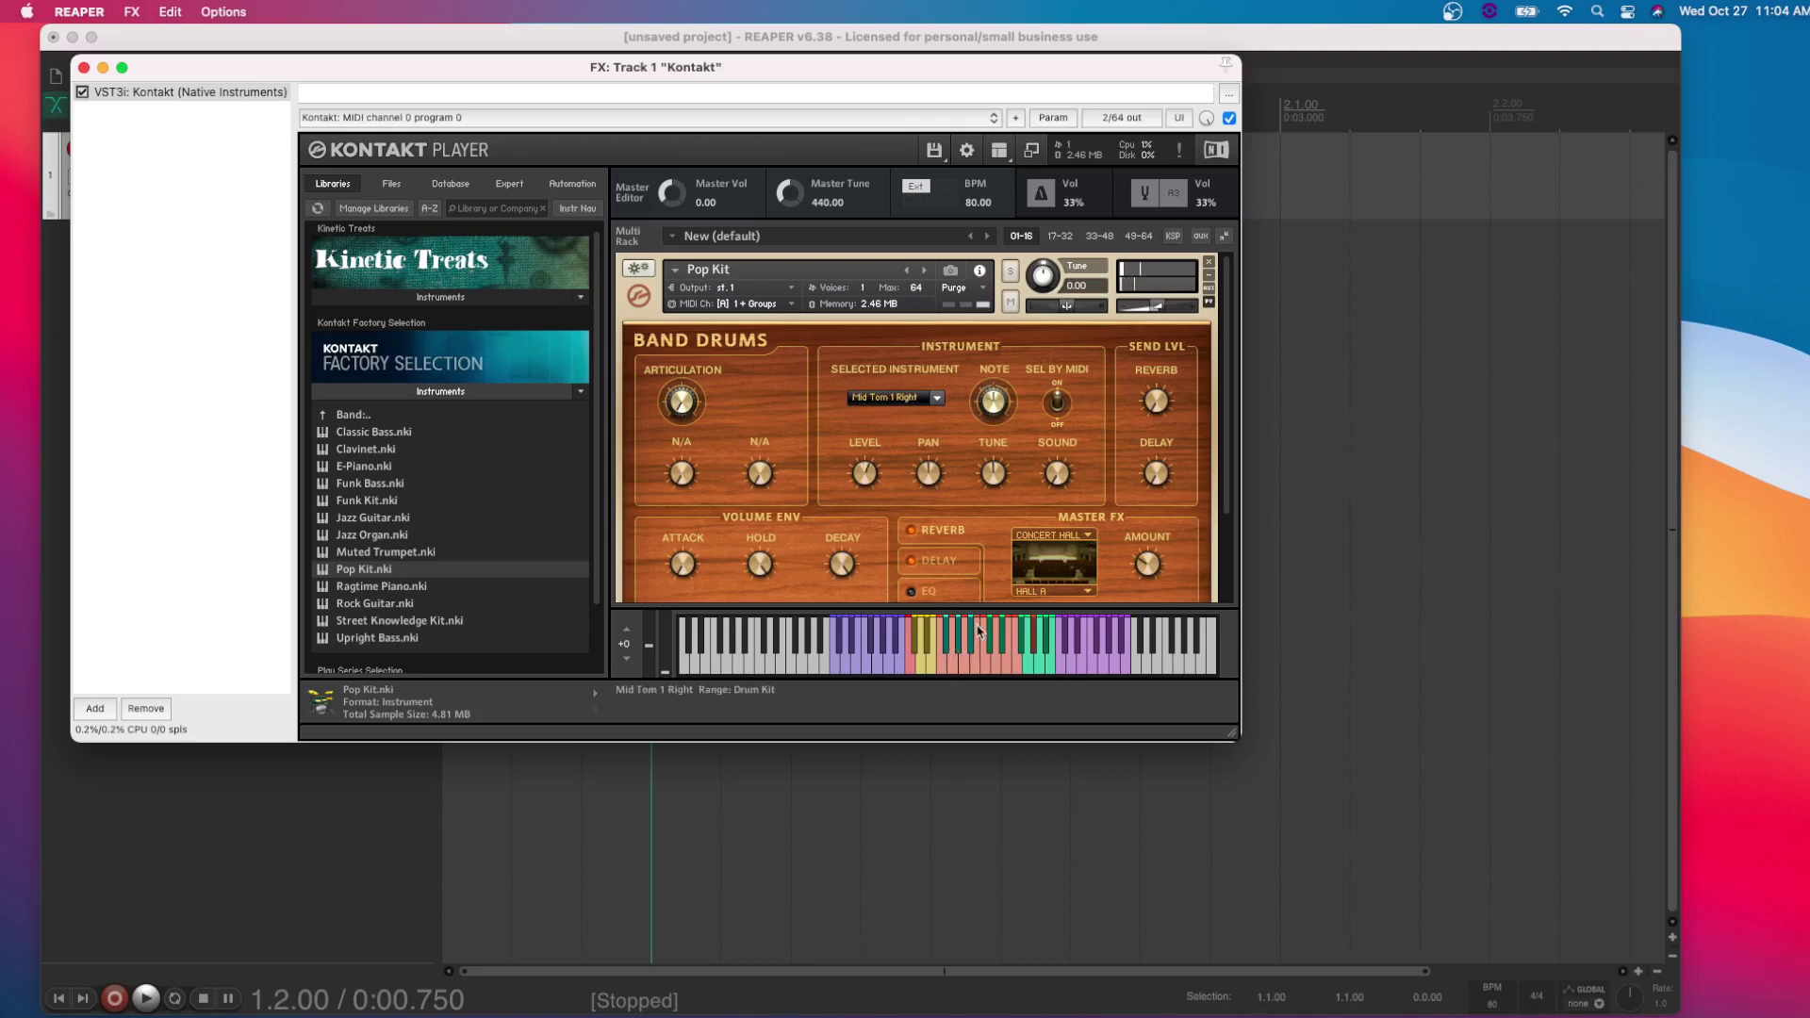
click(986, 659)
click(997, 660)
click(965, 658)
click(958, 651)
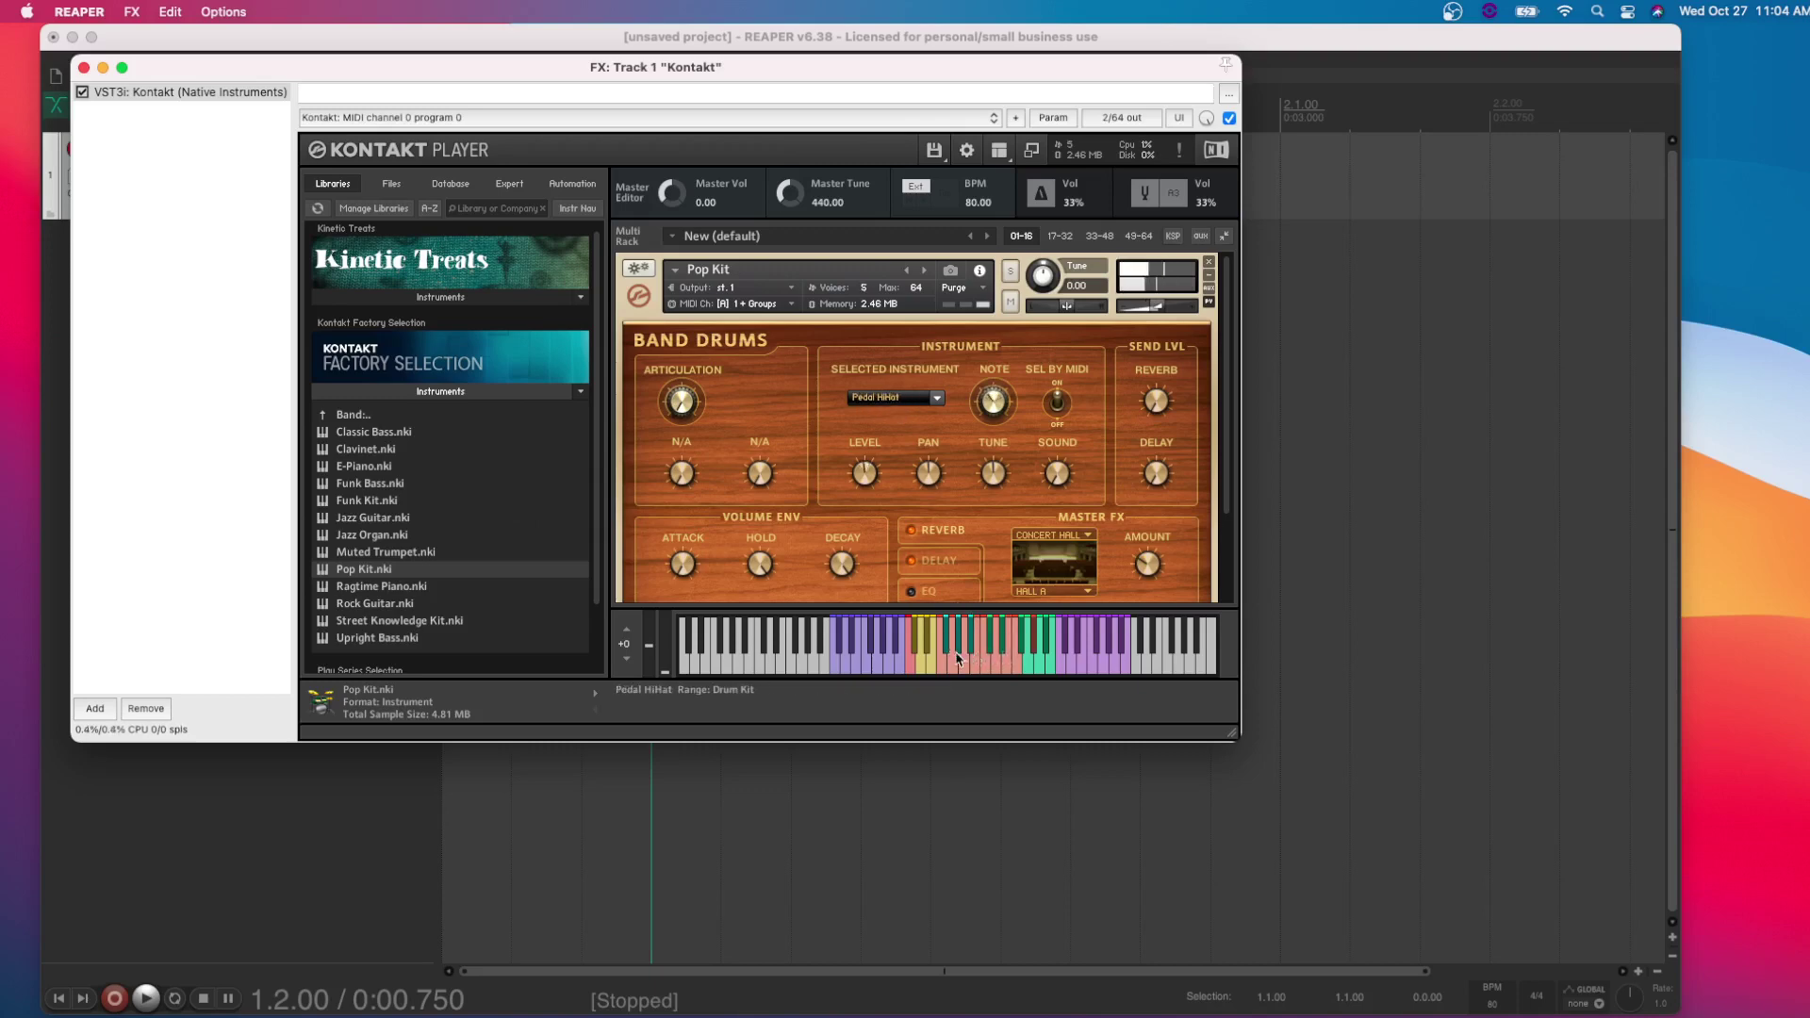
click(1018, 663)
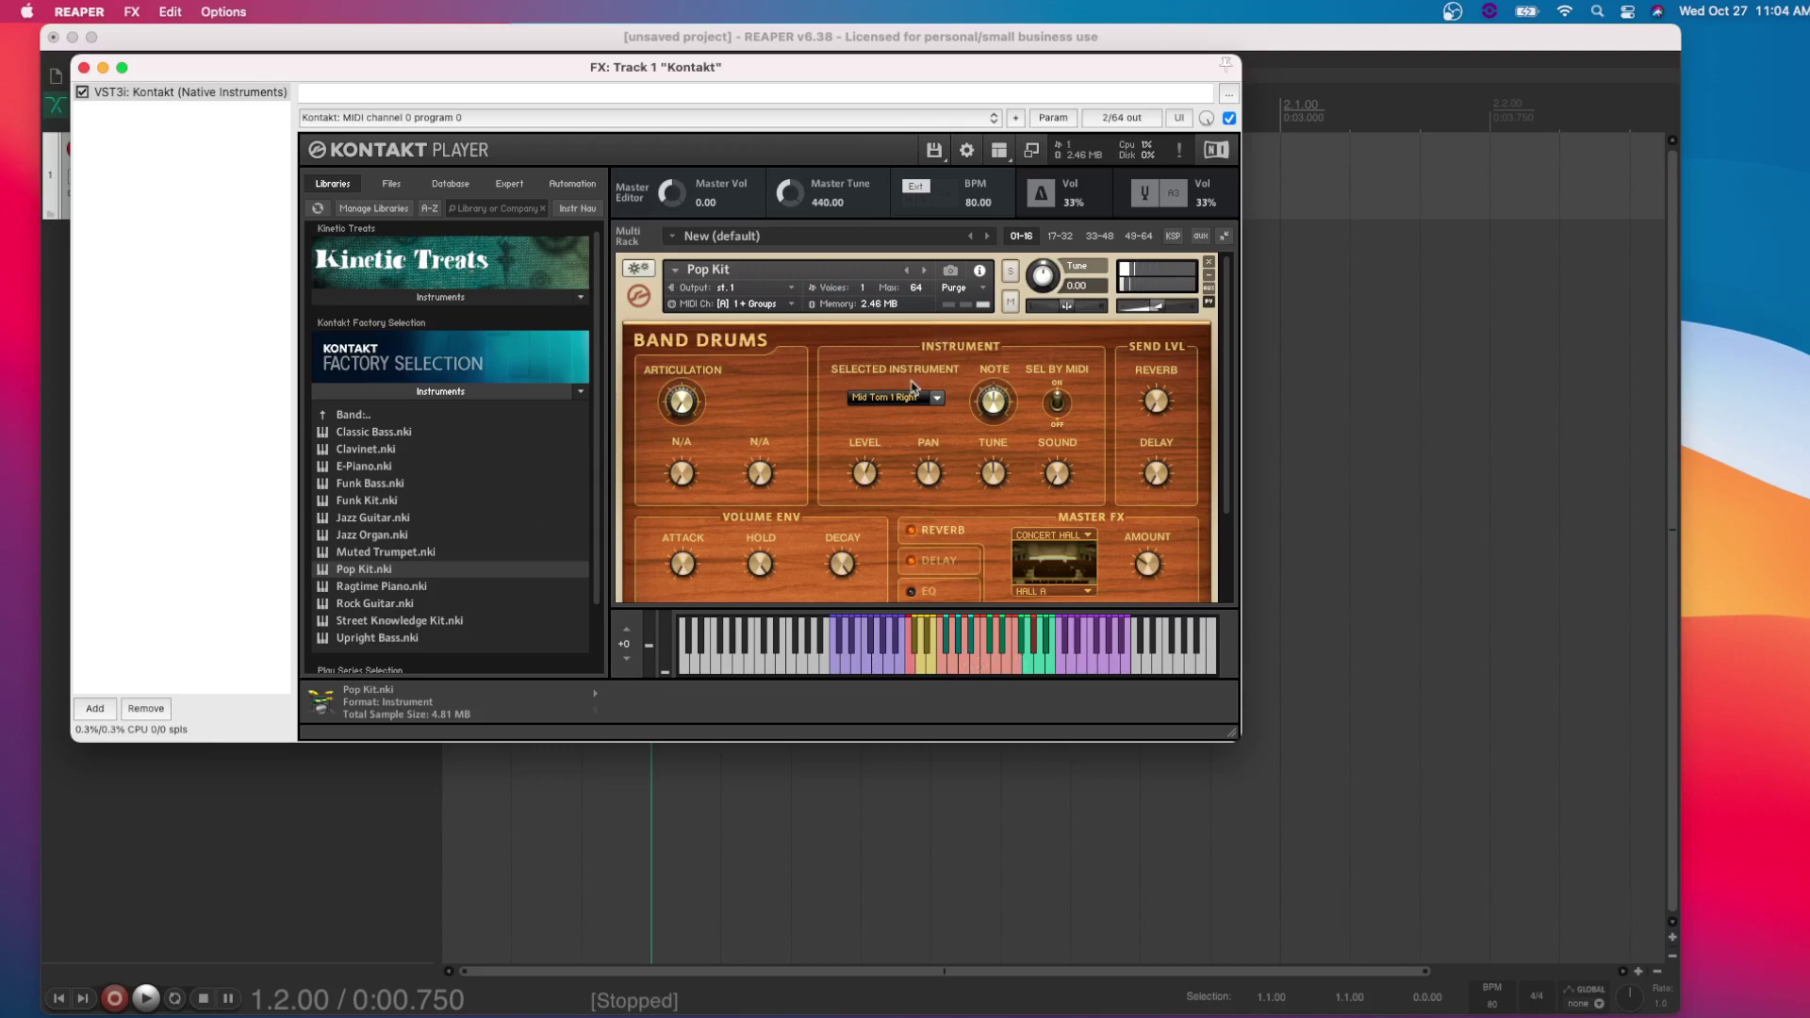
click(84, 67)
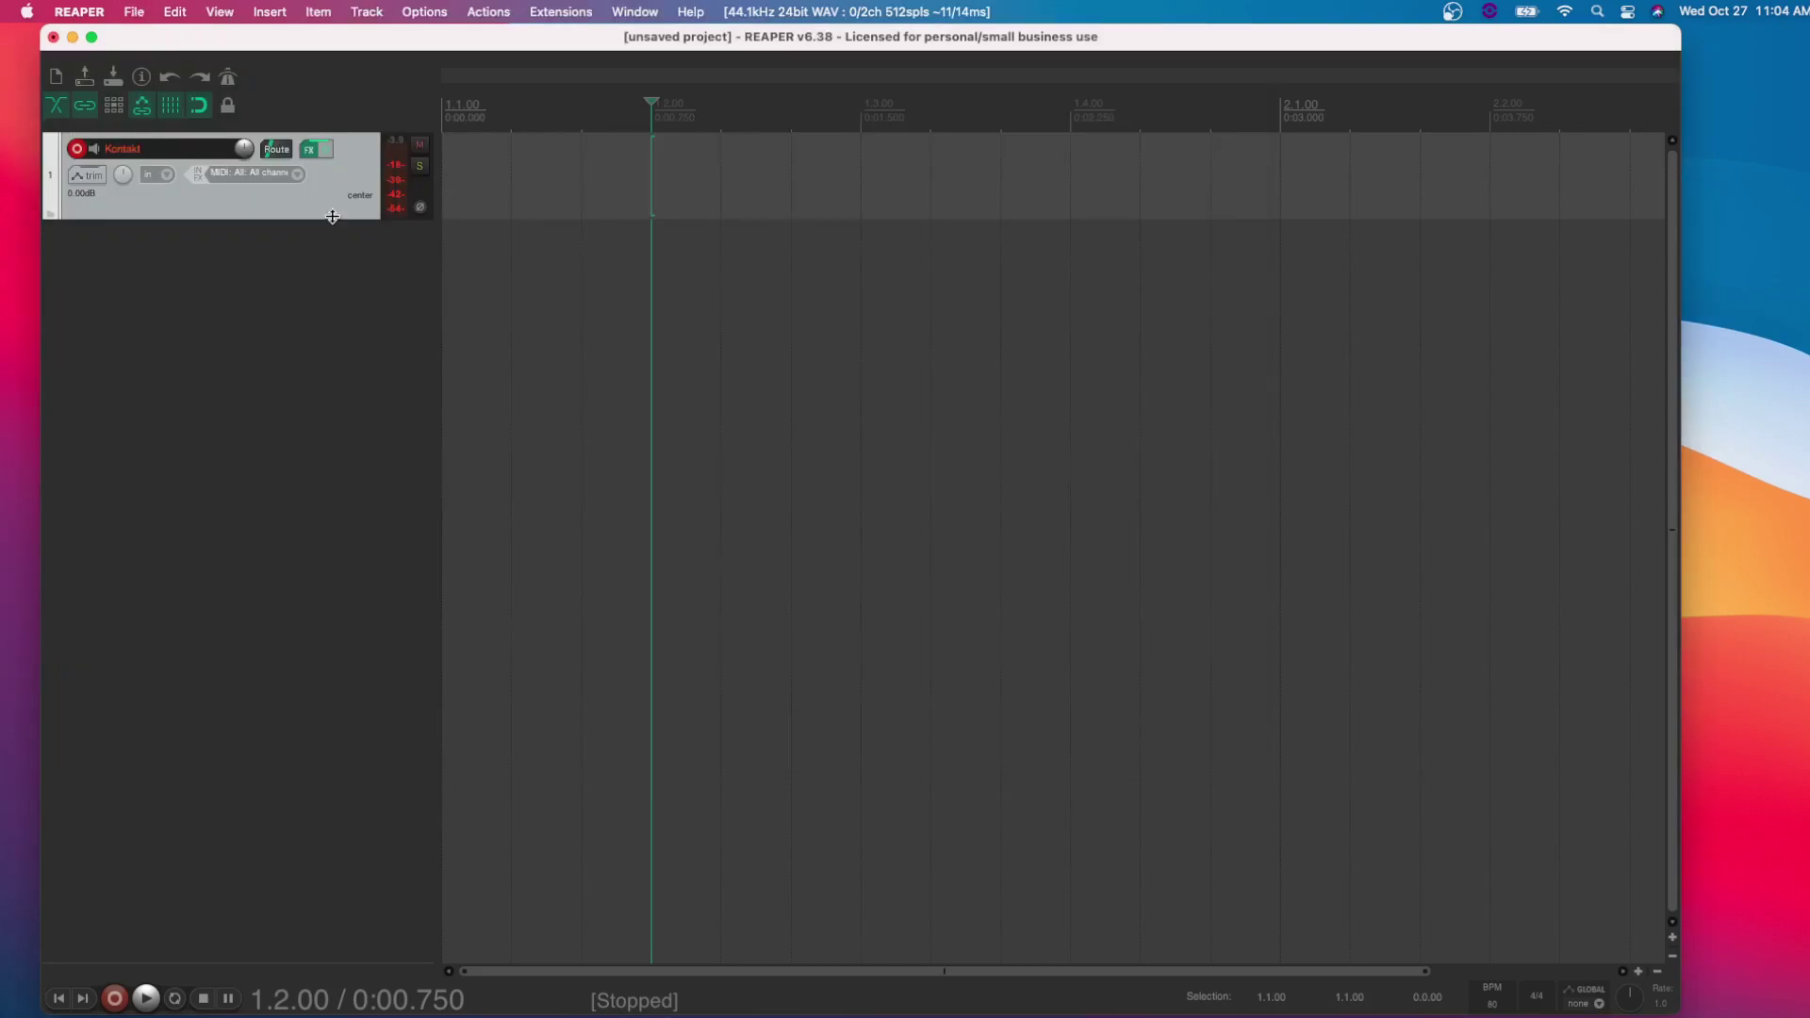
Make the Kontakt track taller and rename it Pop Kit.
drag(332, 218, 332, 321)
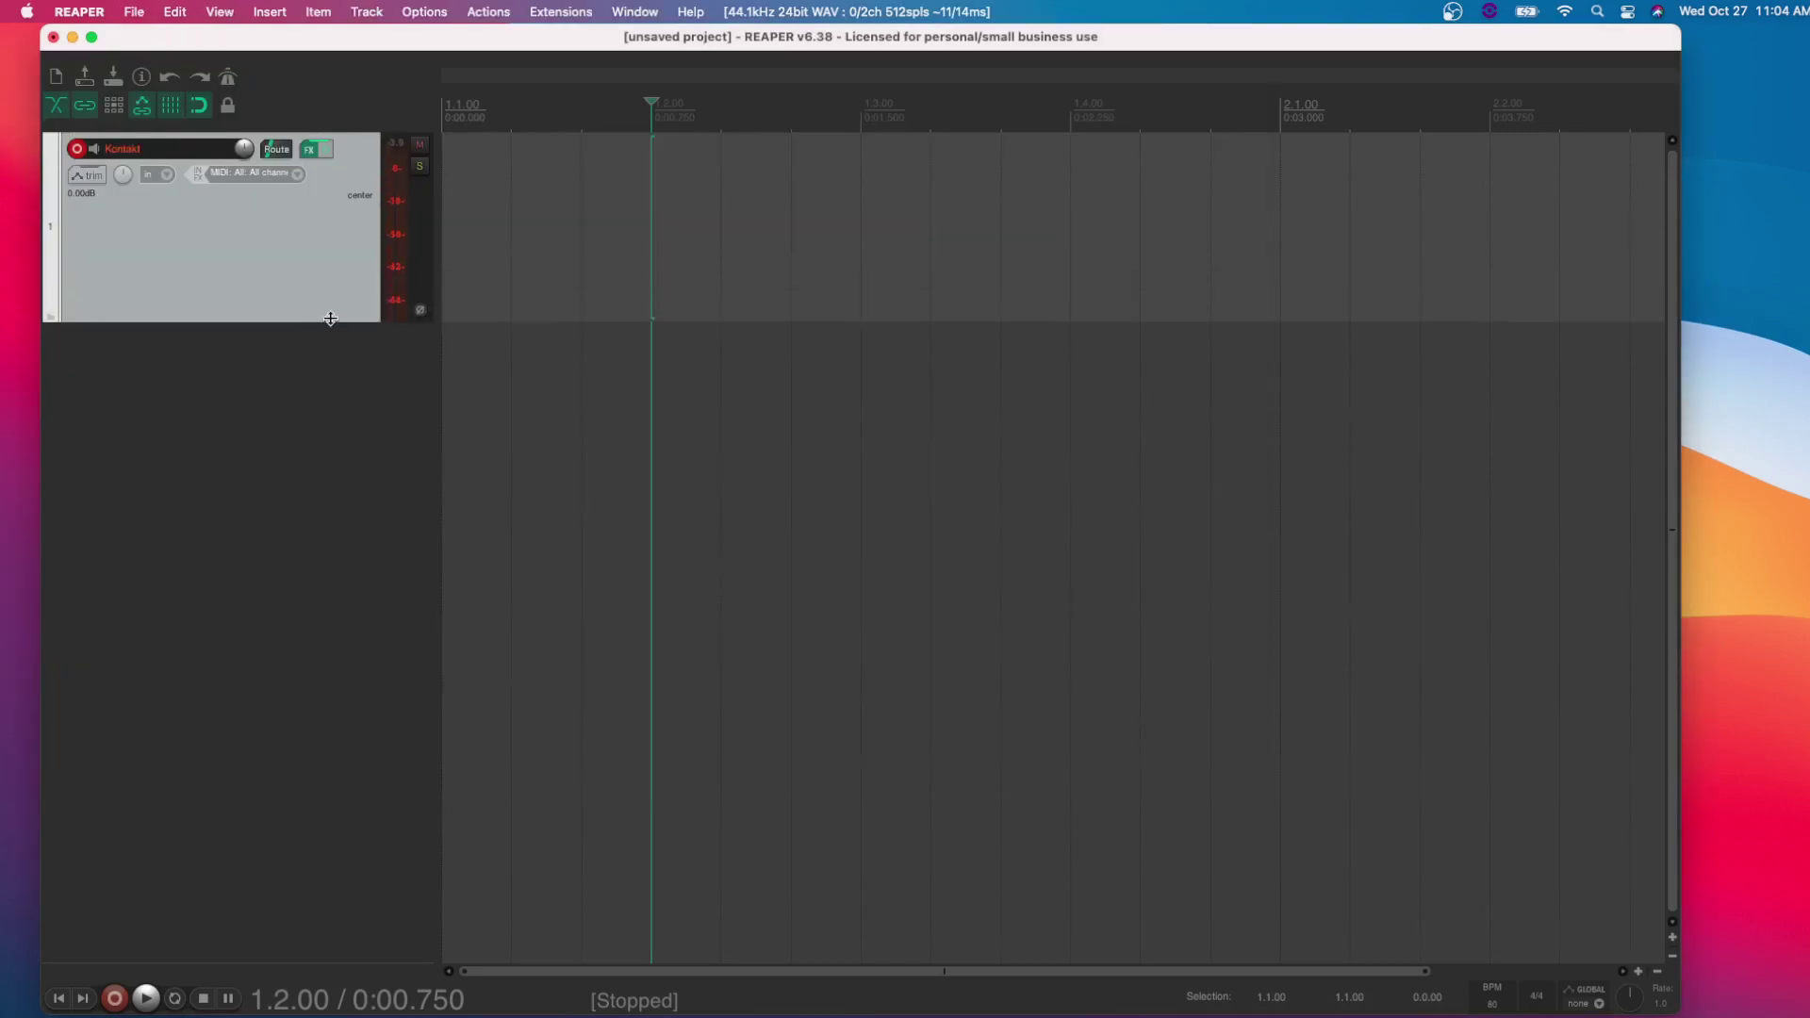
double_click(172, 153)
text(Po)
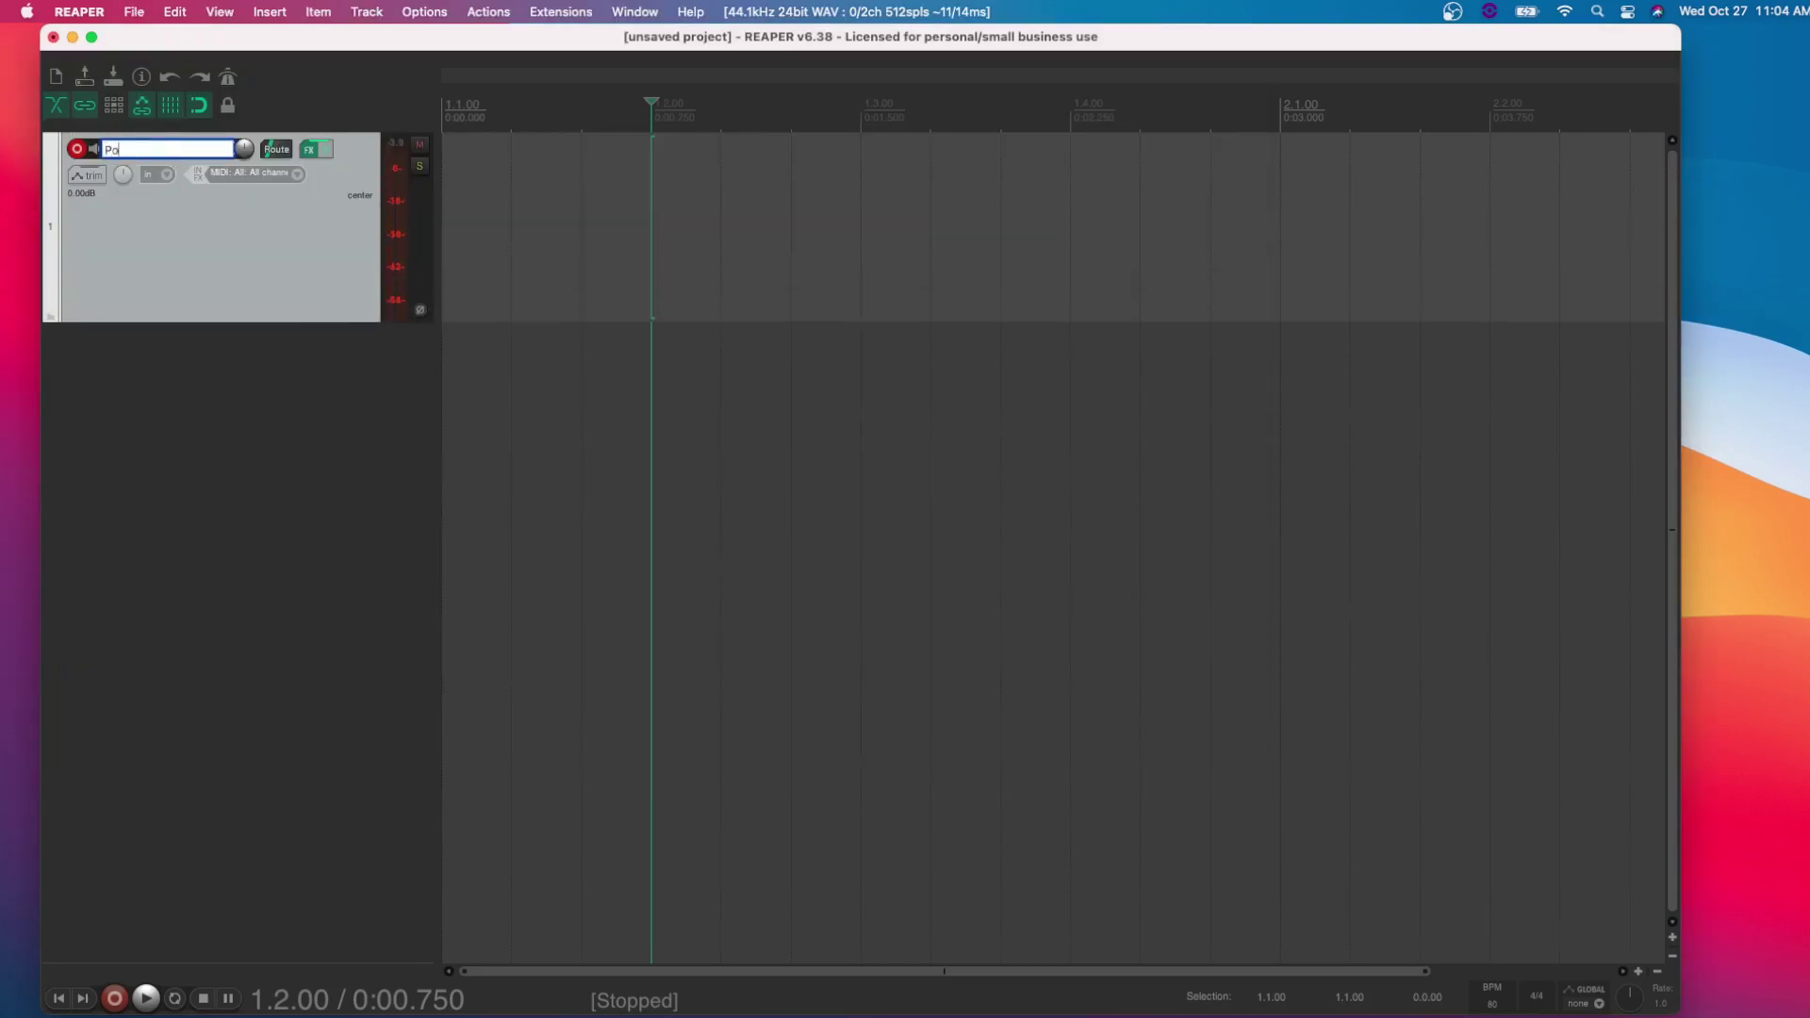
text(p Kit)
key(Return)
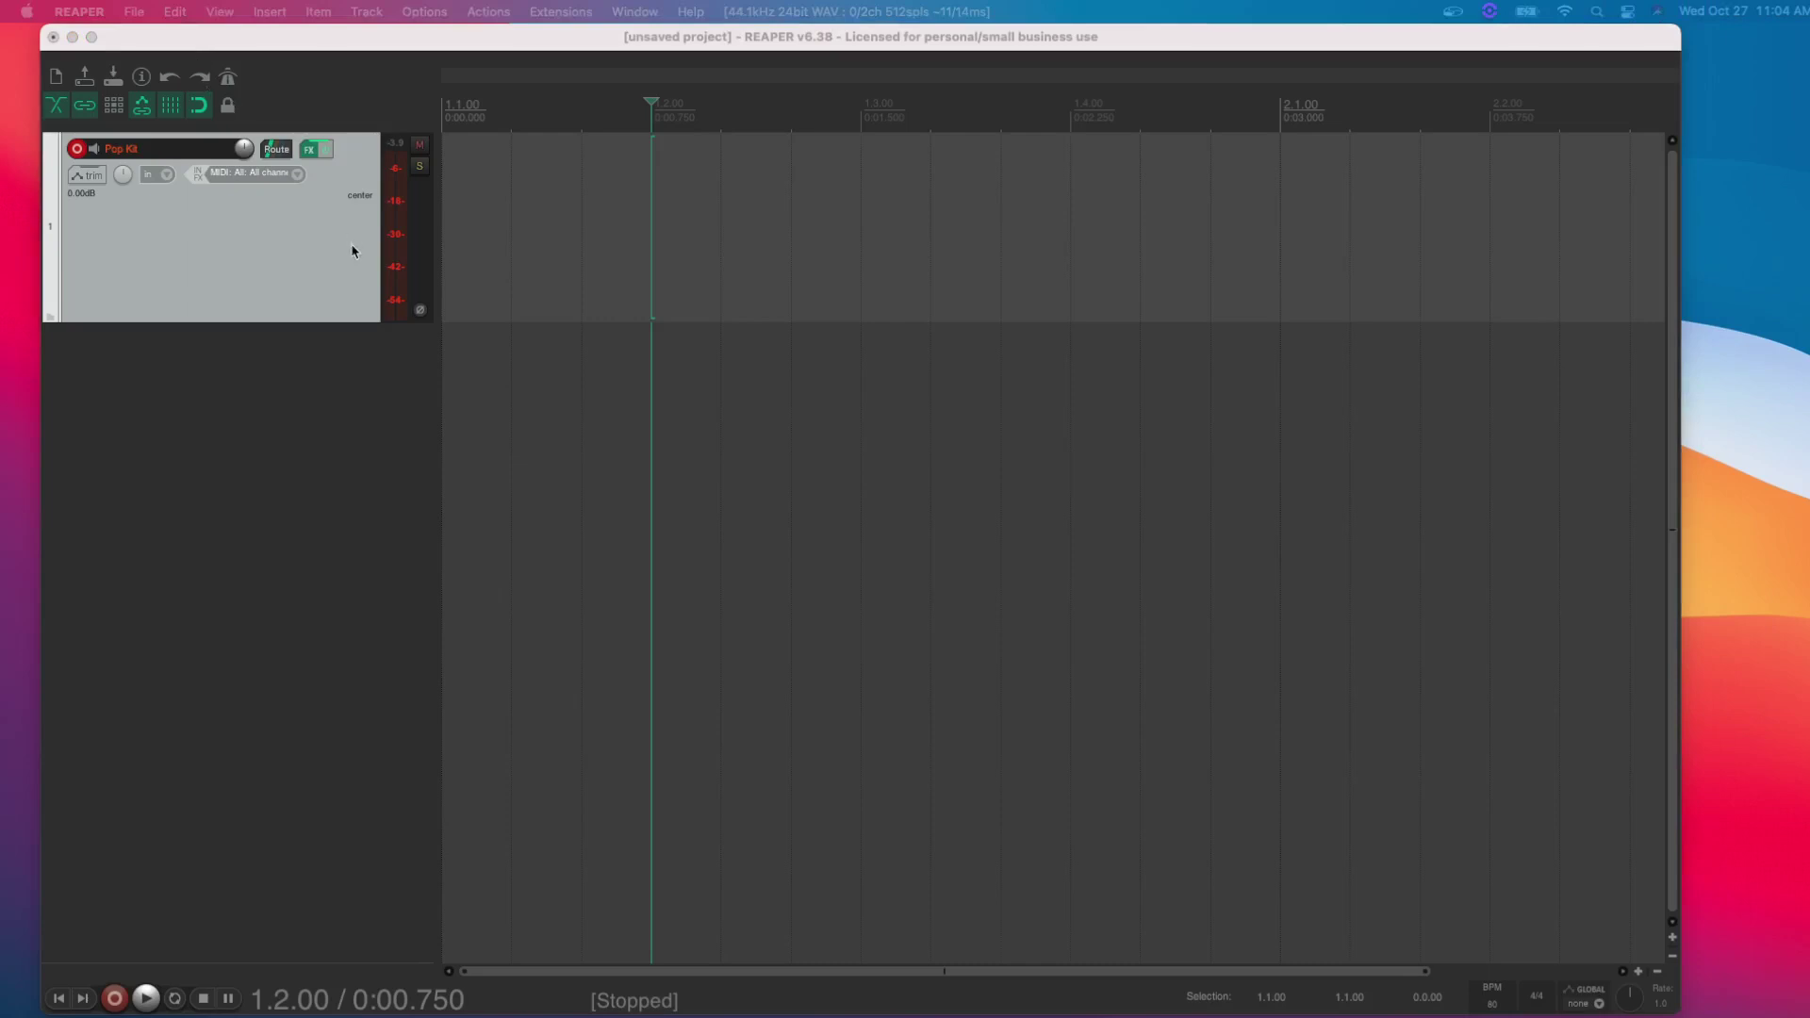
click(332, 258)
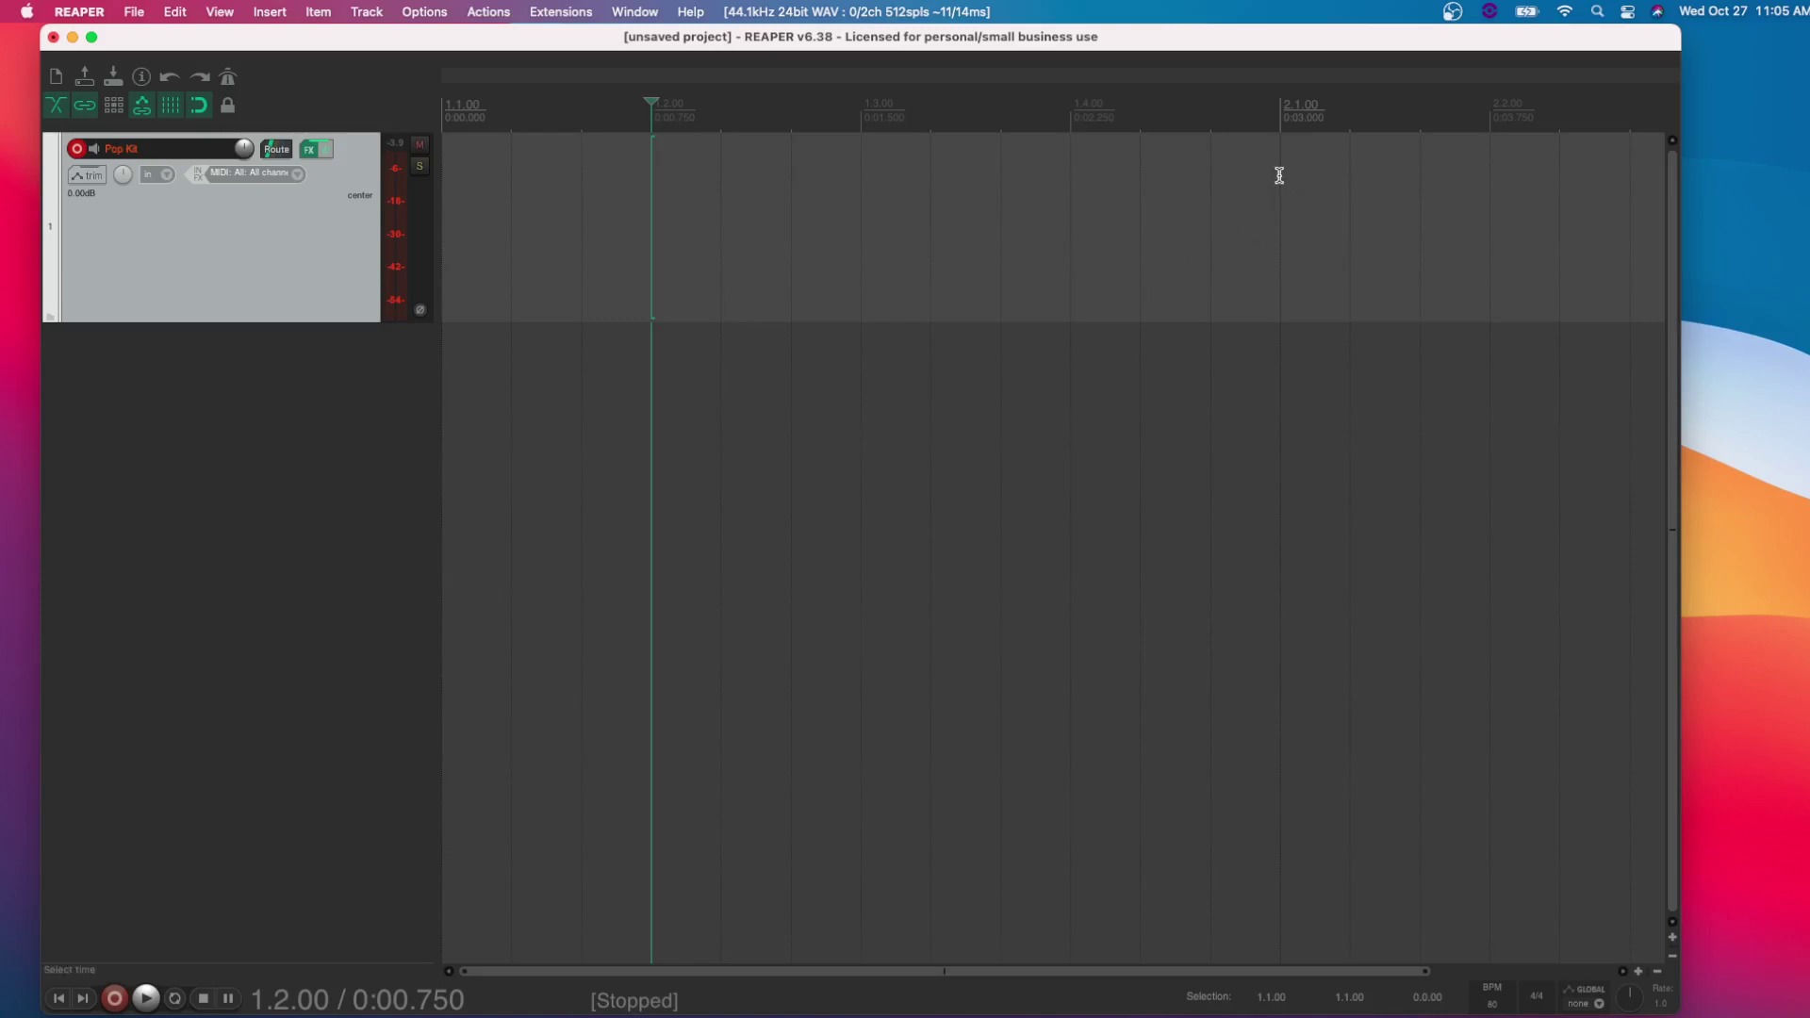
Select the first measure as the time range and insert a new MIDI item there on the Pop Kit track.
drag(1280, 175, 450, 230)
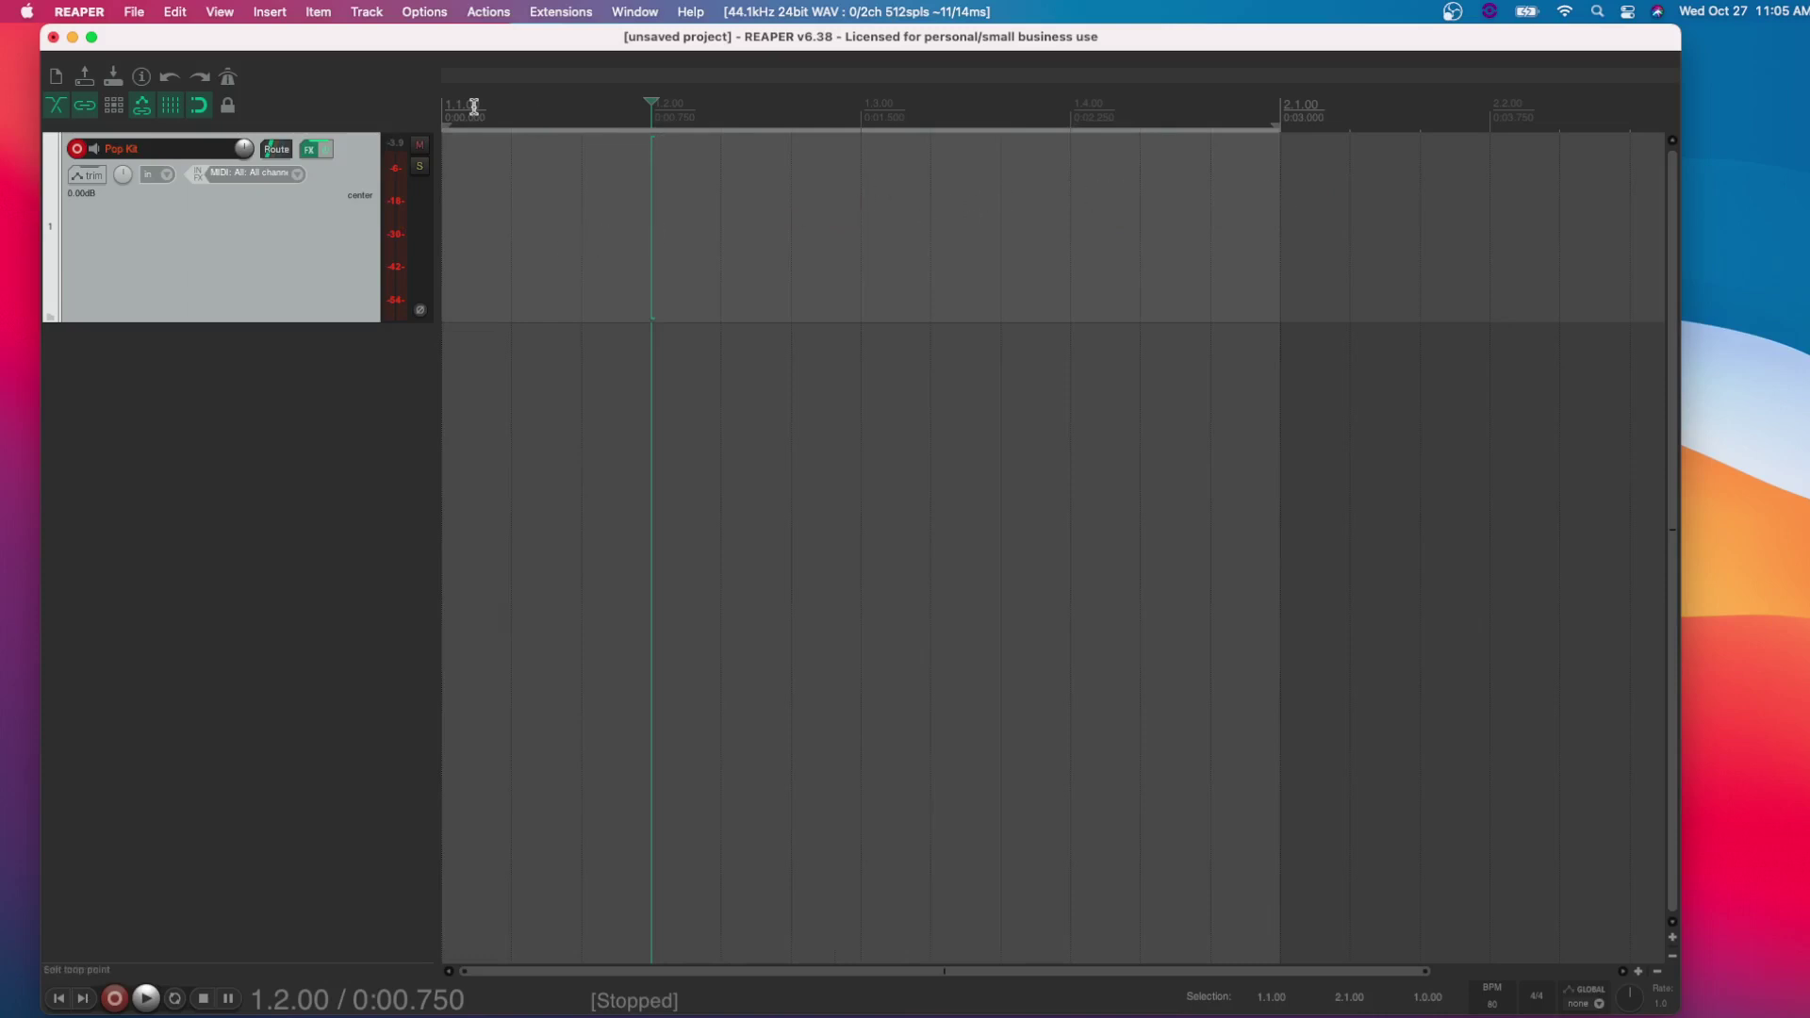
click(291, 8)
click(281, 62)
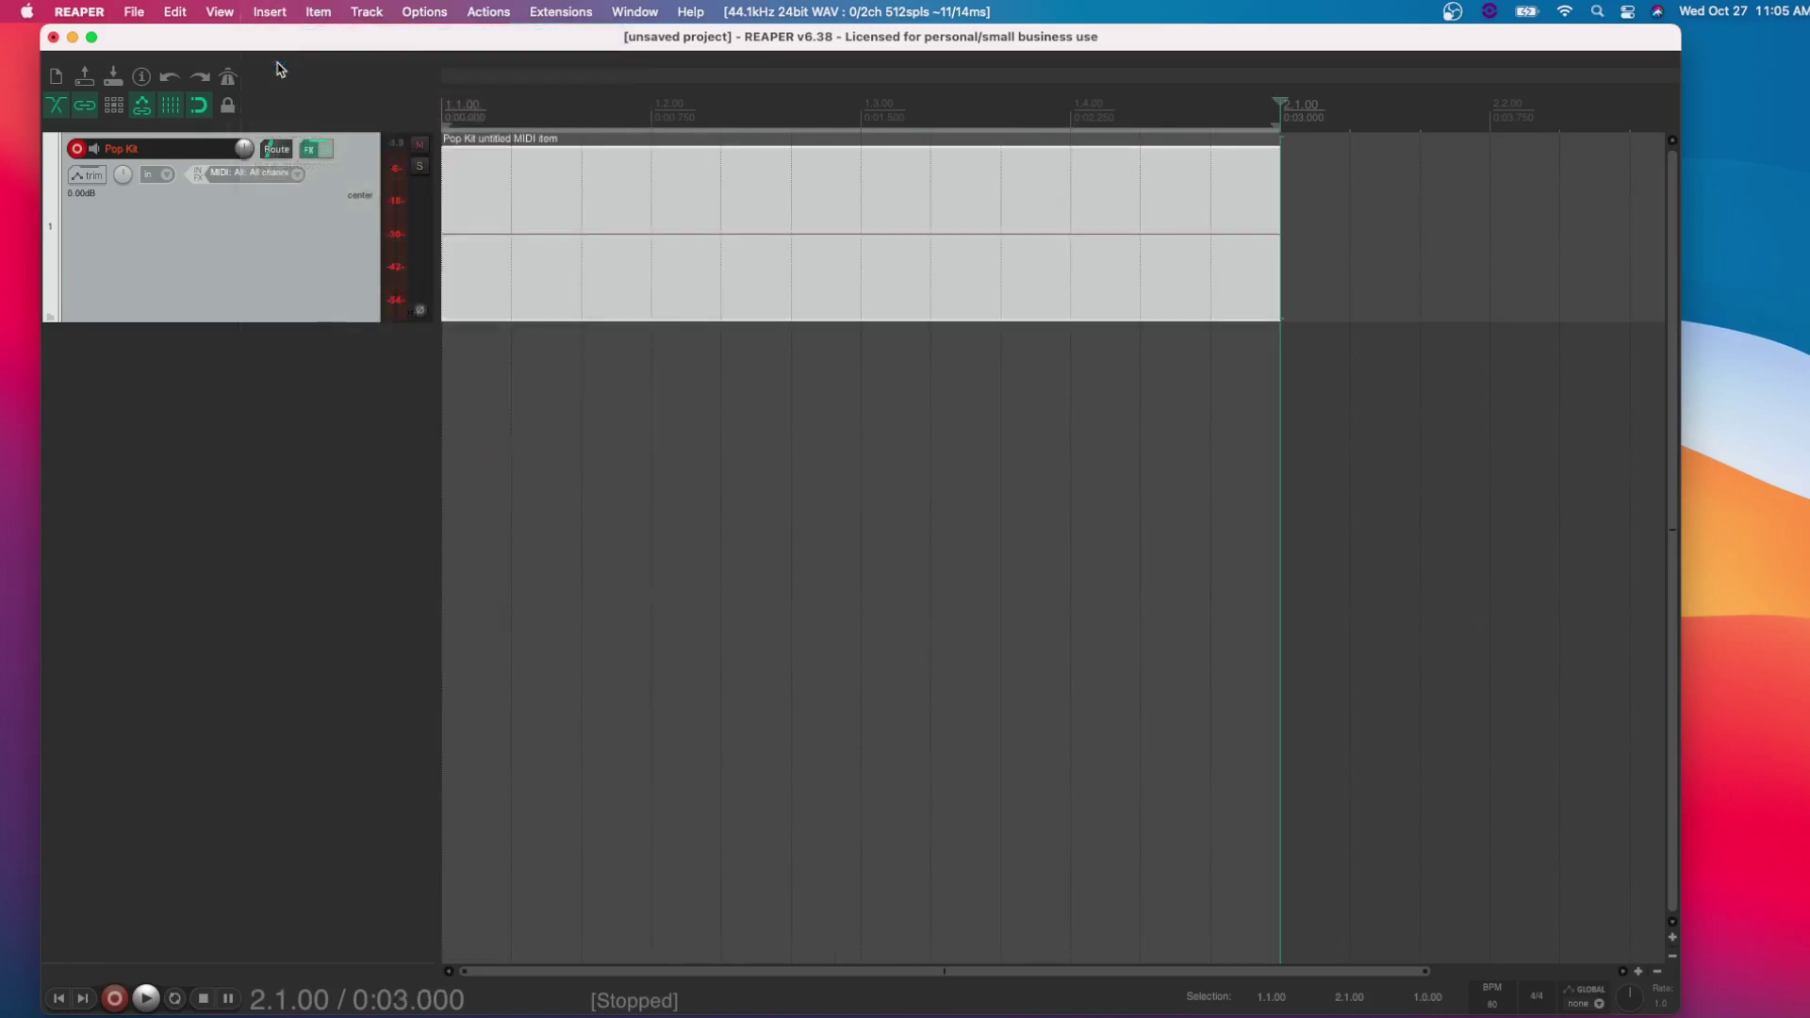
Delete the inserted MIDI item from the Pop Kit track.
click(608, 242)
key(Delete)
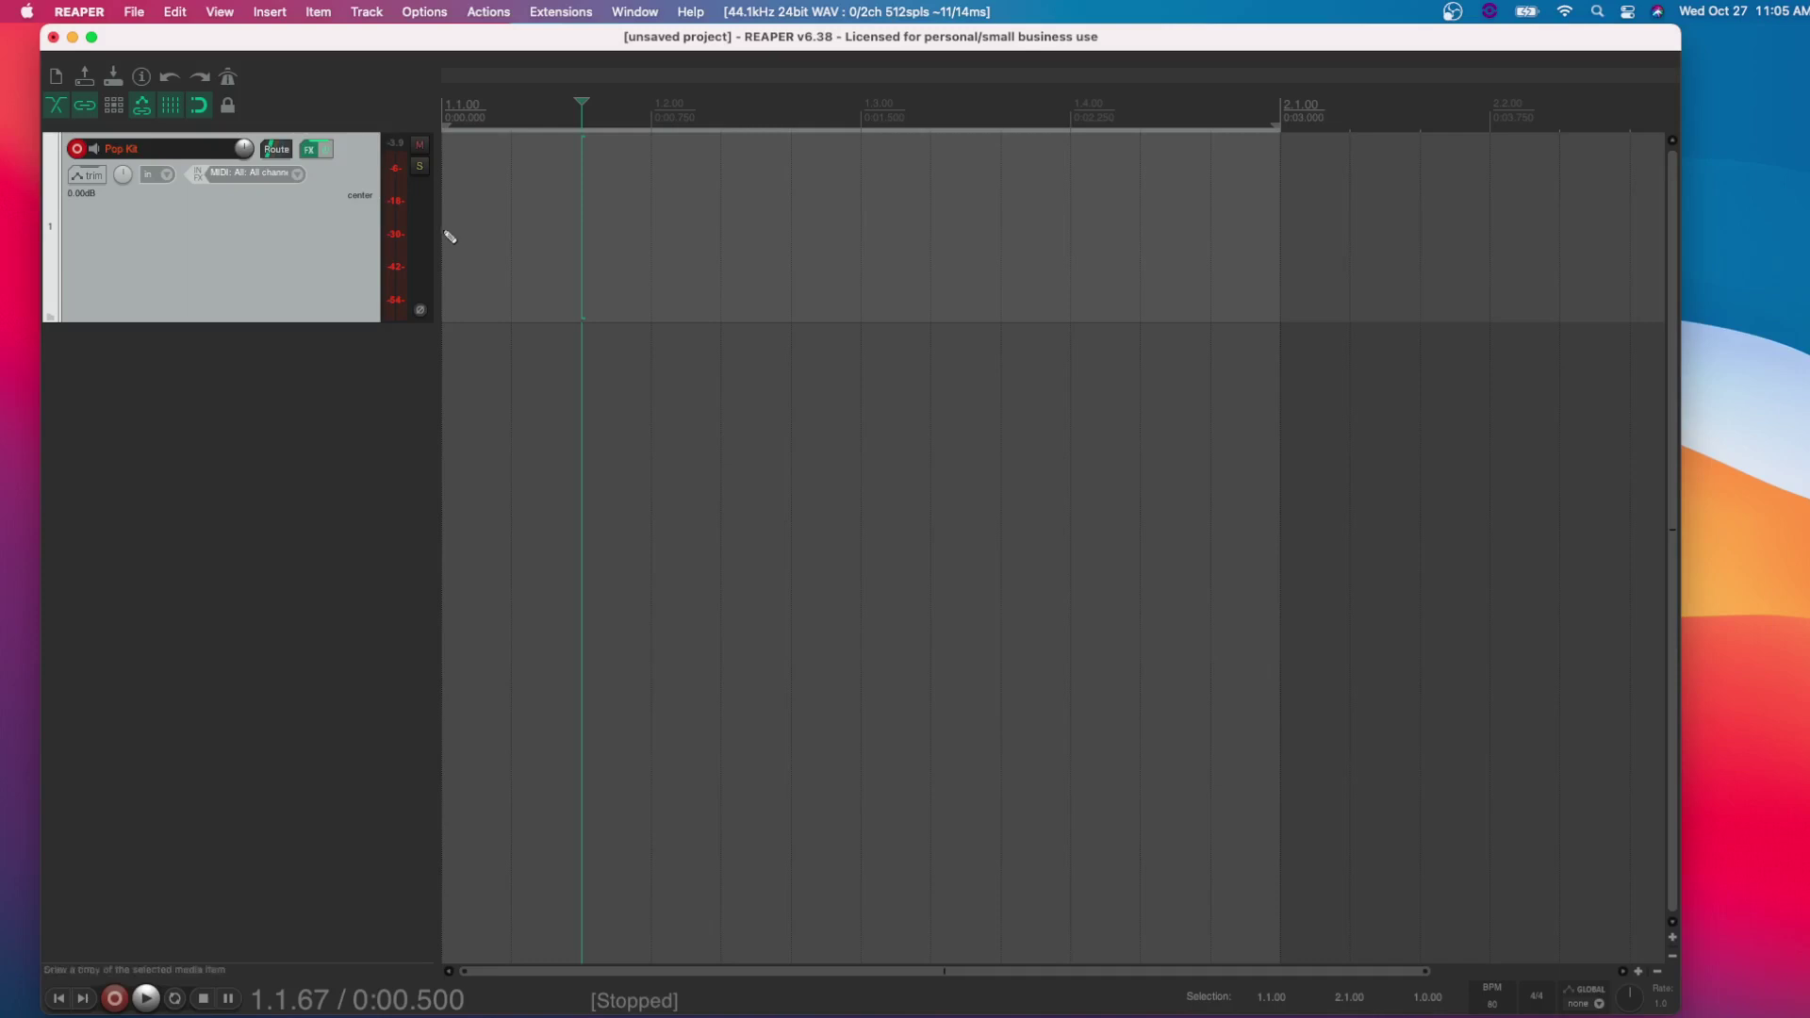
Draw a MIDI item spanning the first measure on the Pop Kit track and open it in the MIDI editor.
mouse_move(450, 236)
mouse_down()
mouse_move(1286, 243)
mouse_move(1272, 244)
mouse_up()
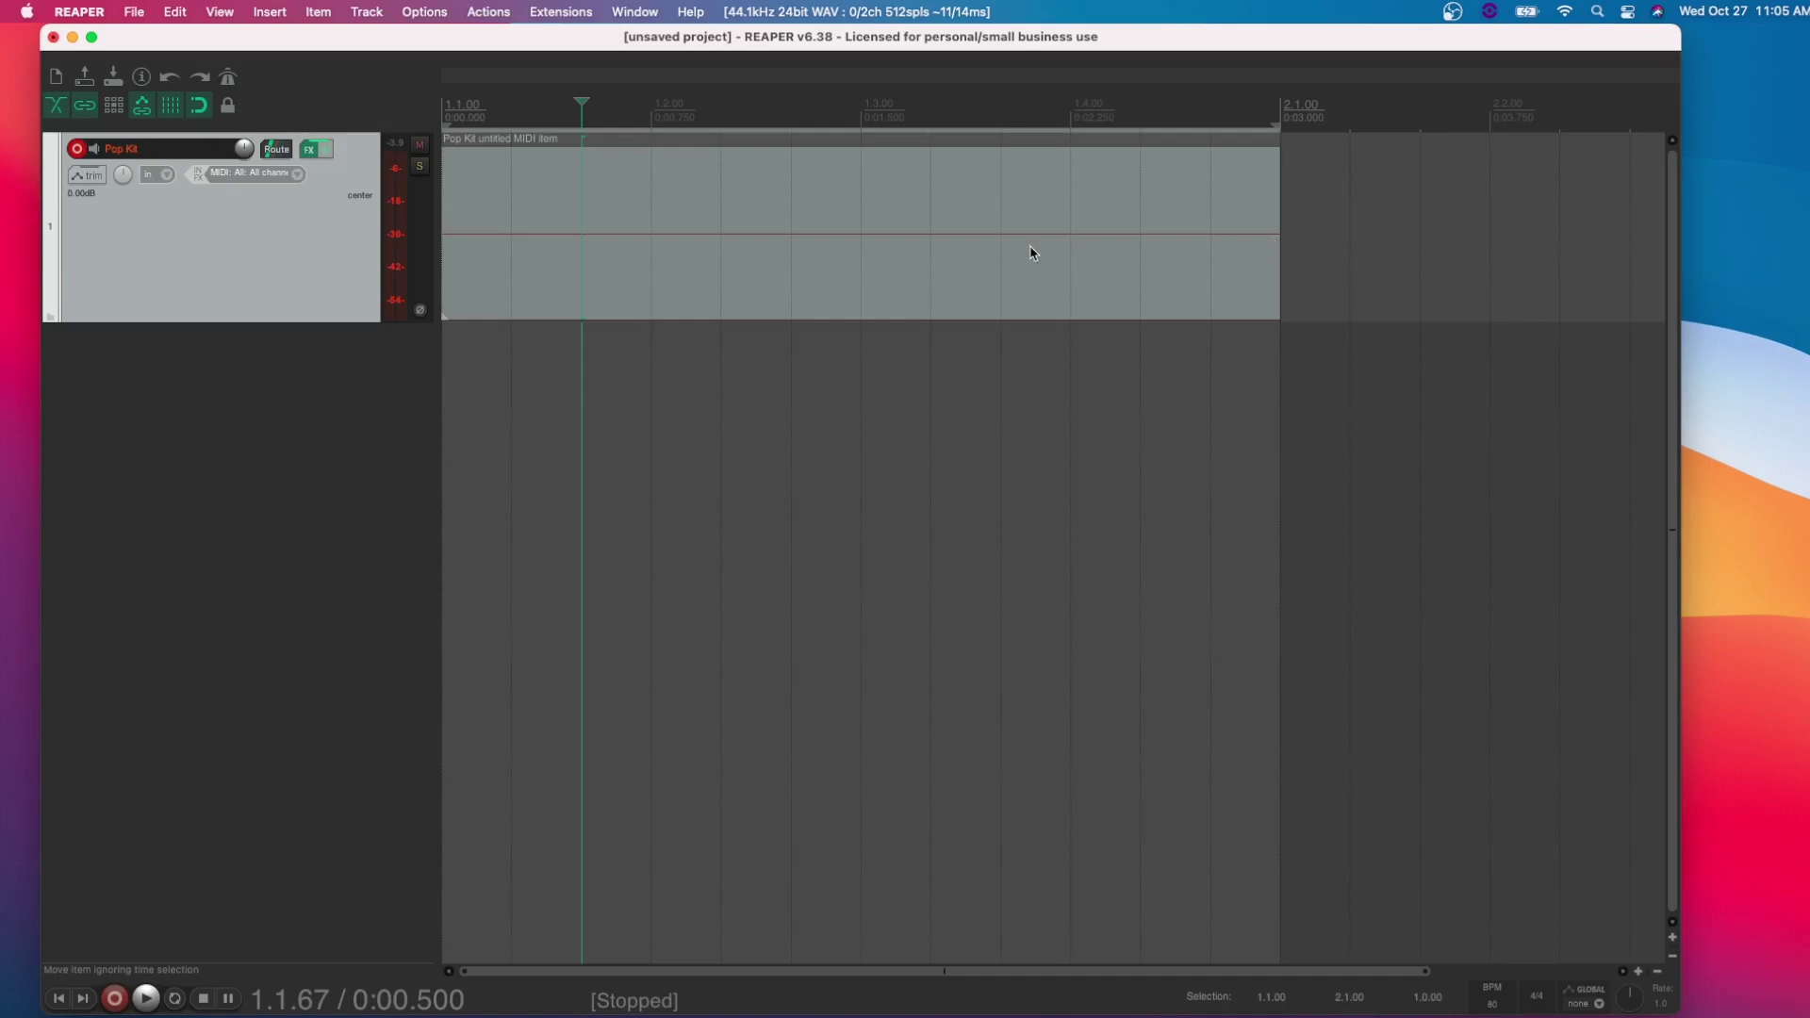
double_click(698, 268)
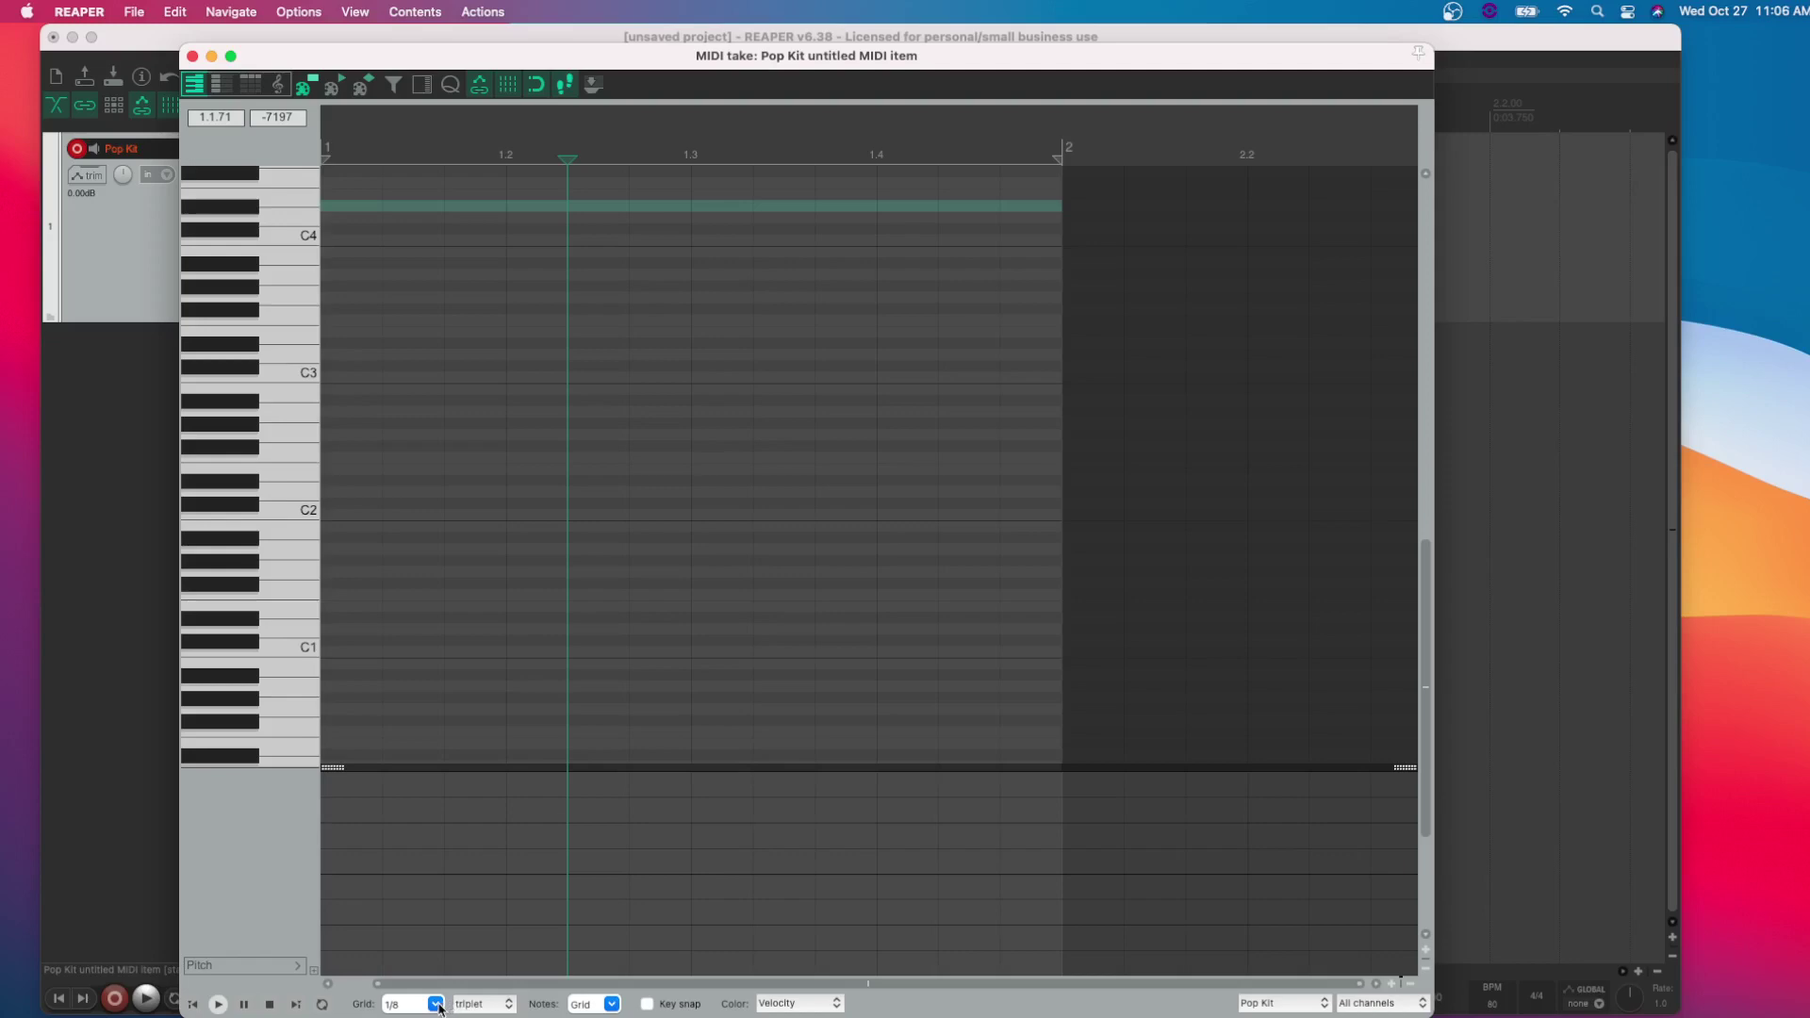
Set the MIDI editor's grid type to straight and reposition the editor window so its grid controls are fully in view.
click(484, 1009)
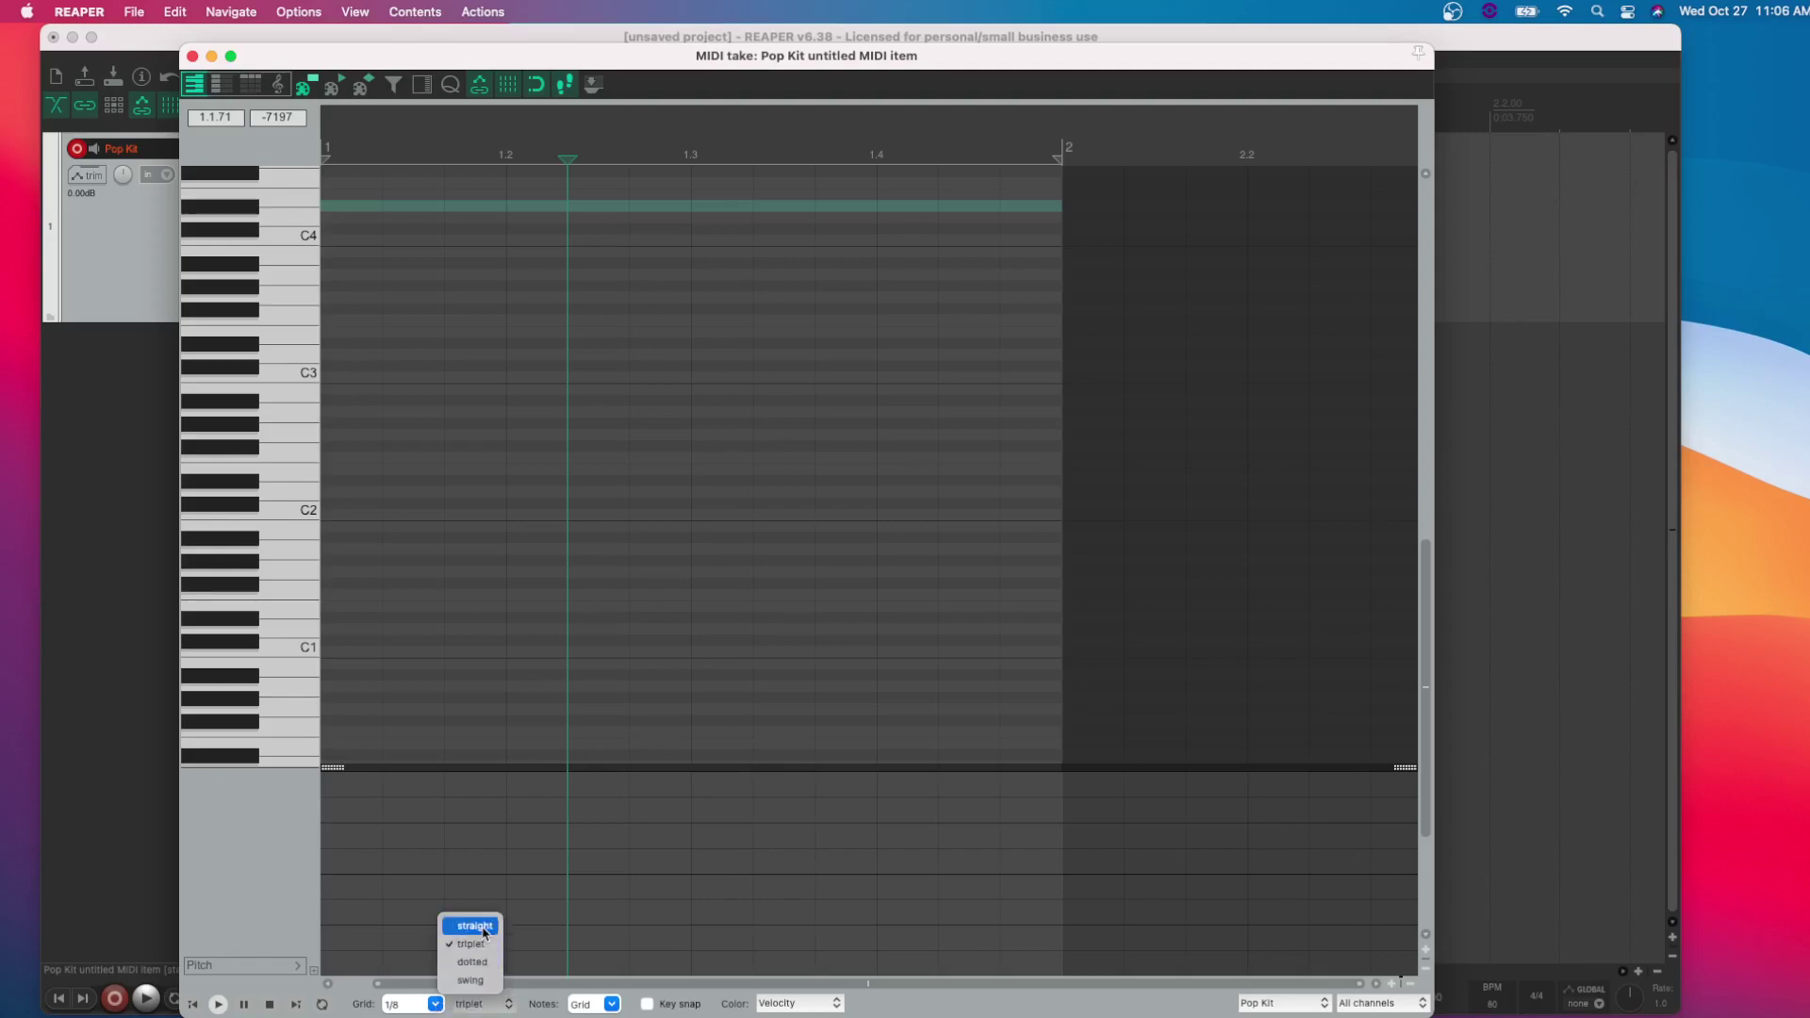
click(482, 926)
drag(490, 58, 791, 70)
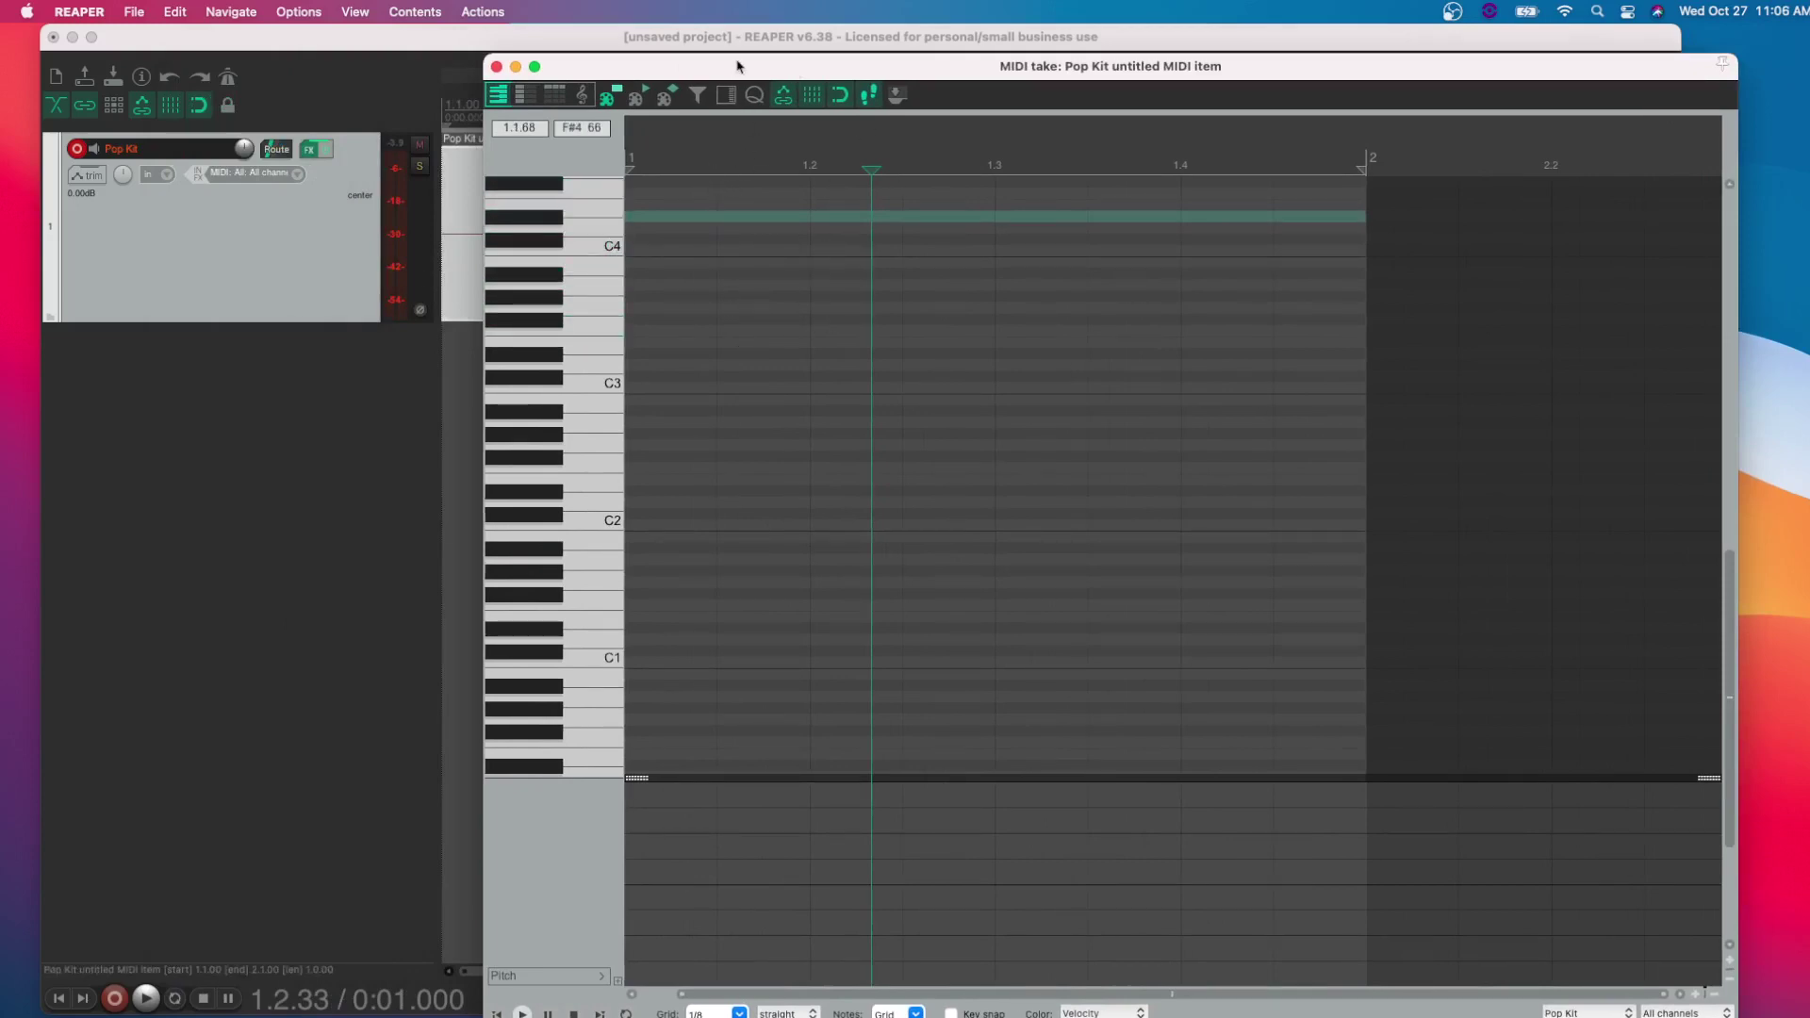
drag(737, 60, 576, 71)
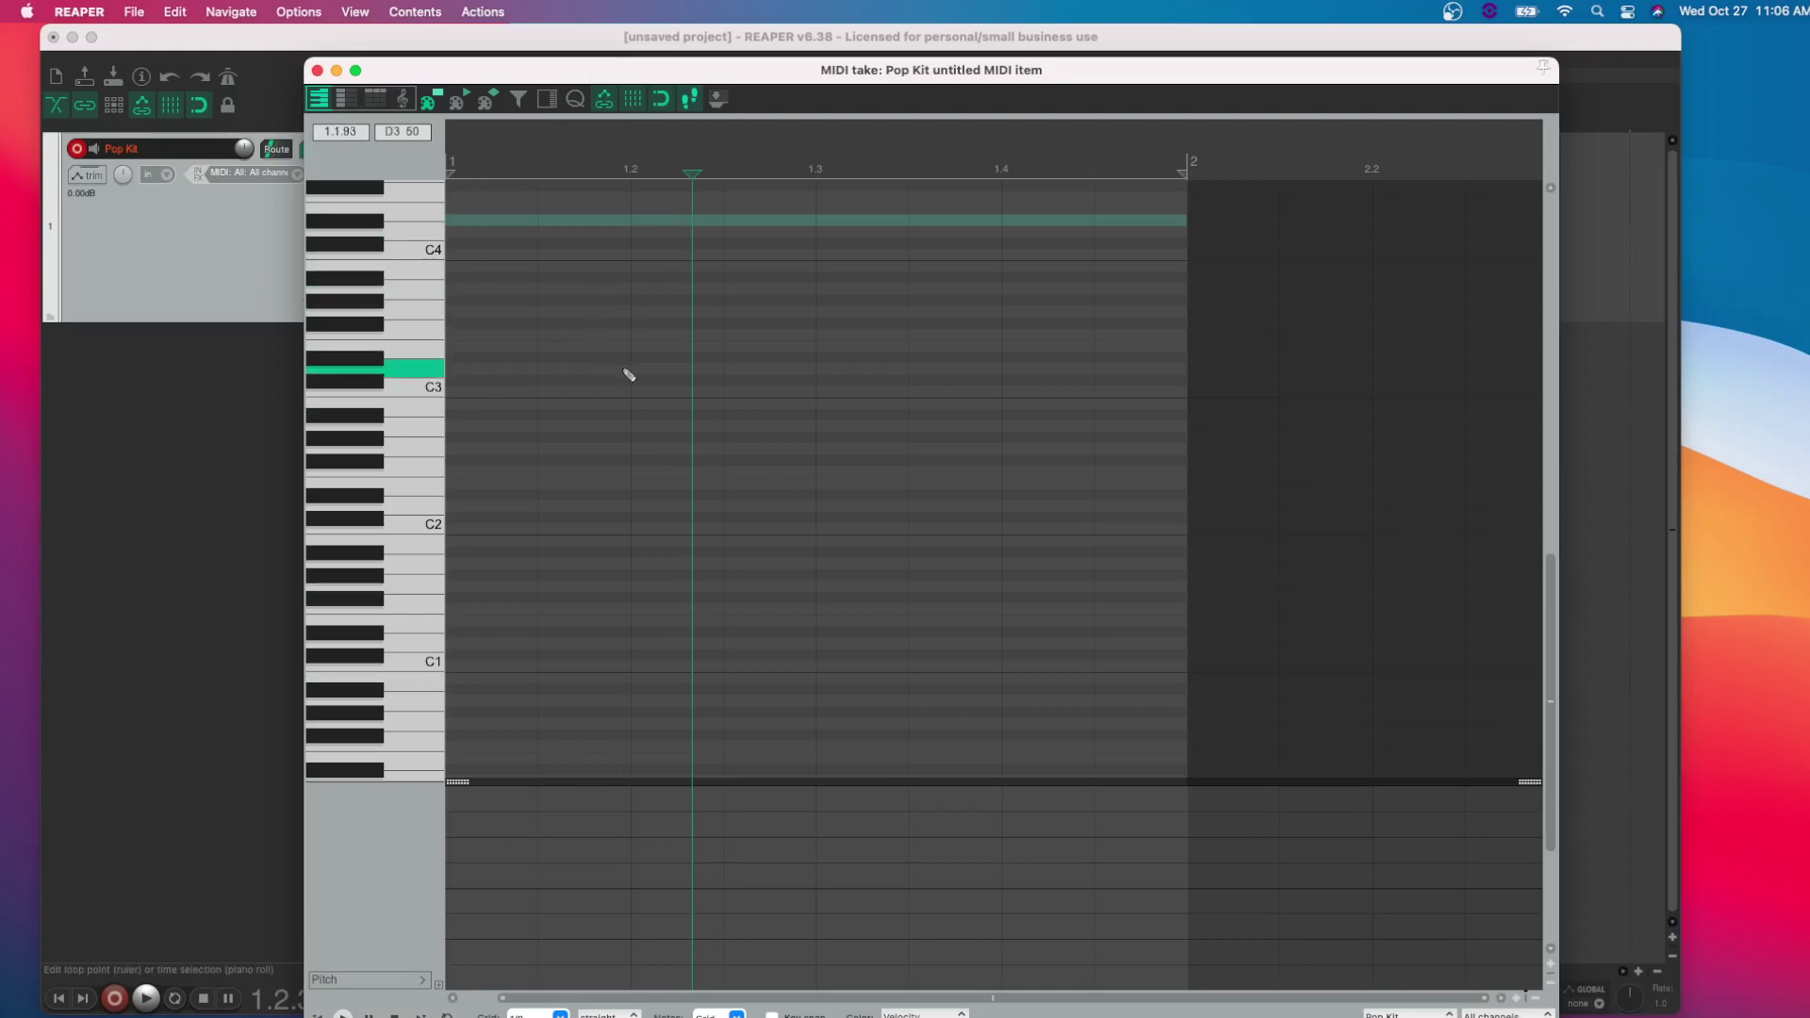
mouse_move(670, 75)
mouse_down()
mouse_move(588, 179)
mouse_move(655, 49)
mouse_up()
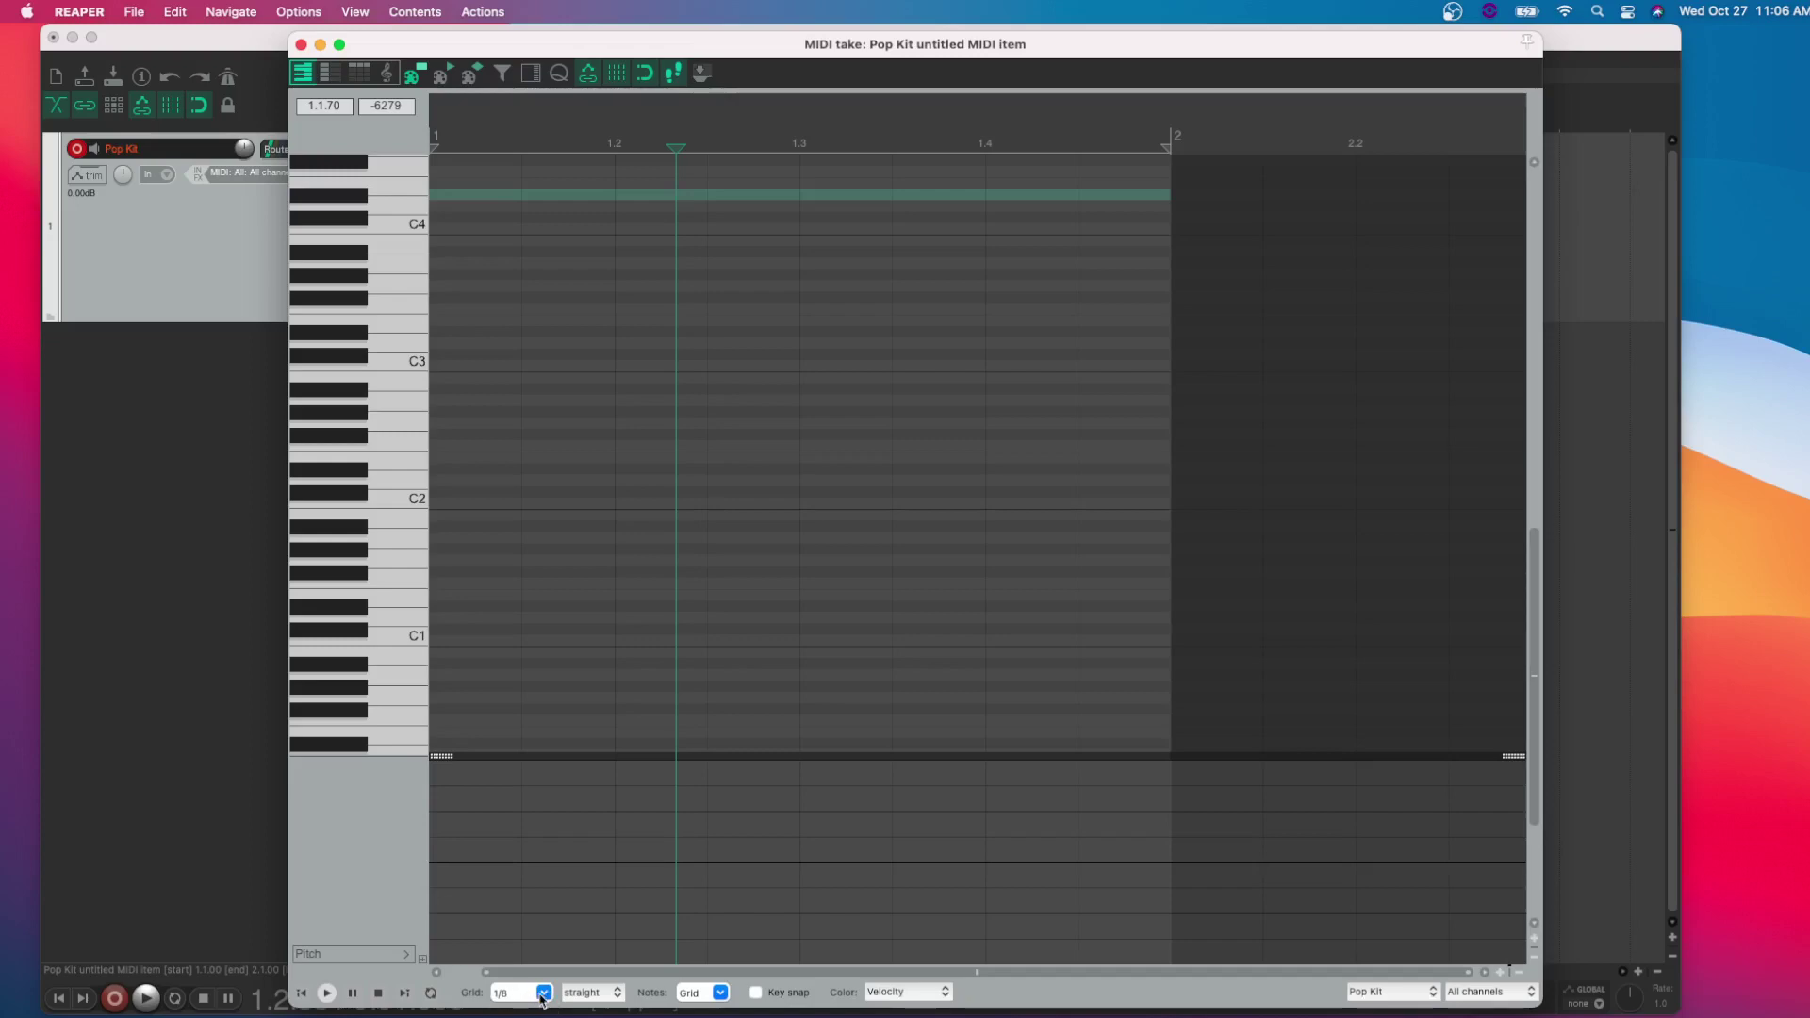
Set the MIDI editor's grid type to triplet and audition piano keys near C4.
click(581, 995)
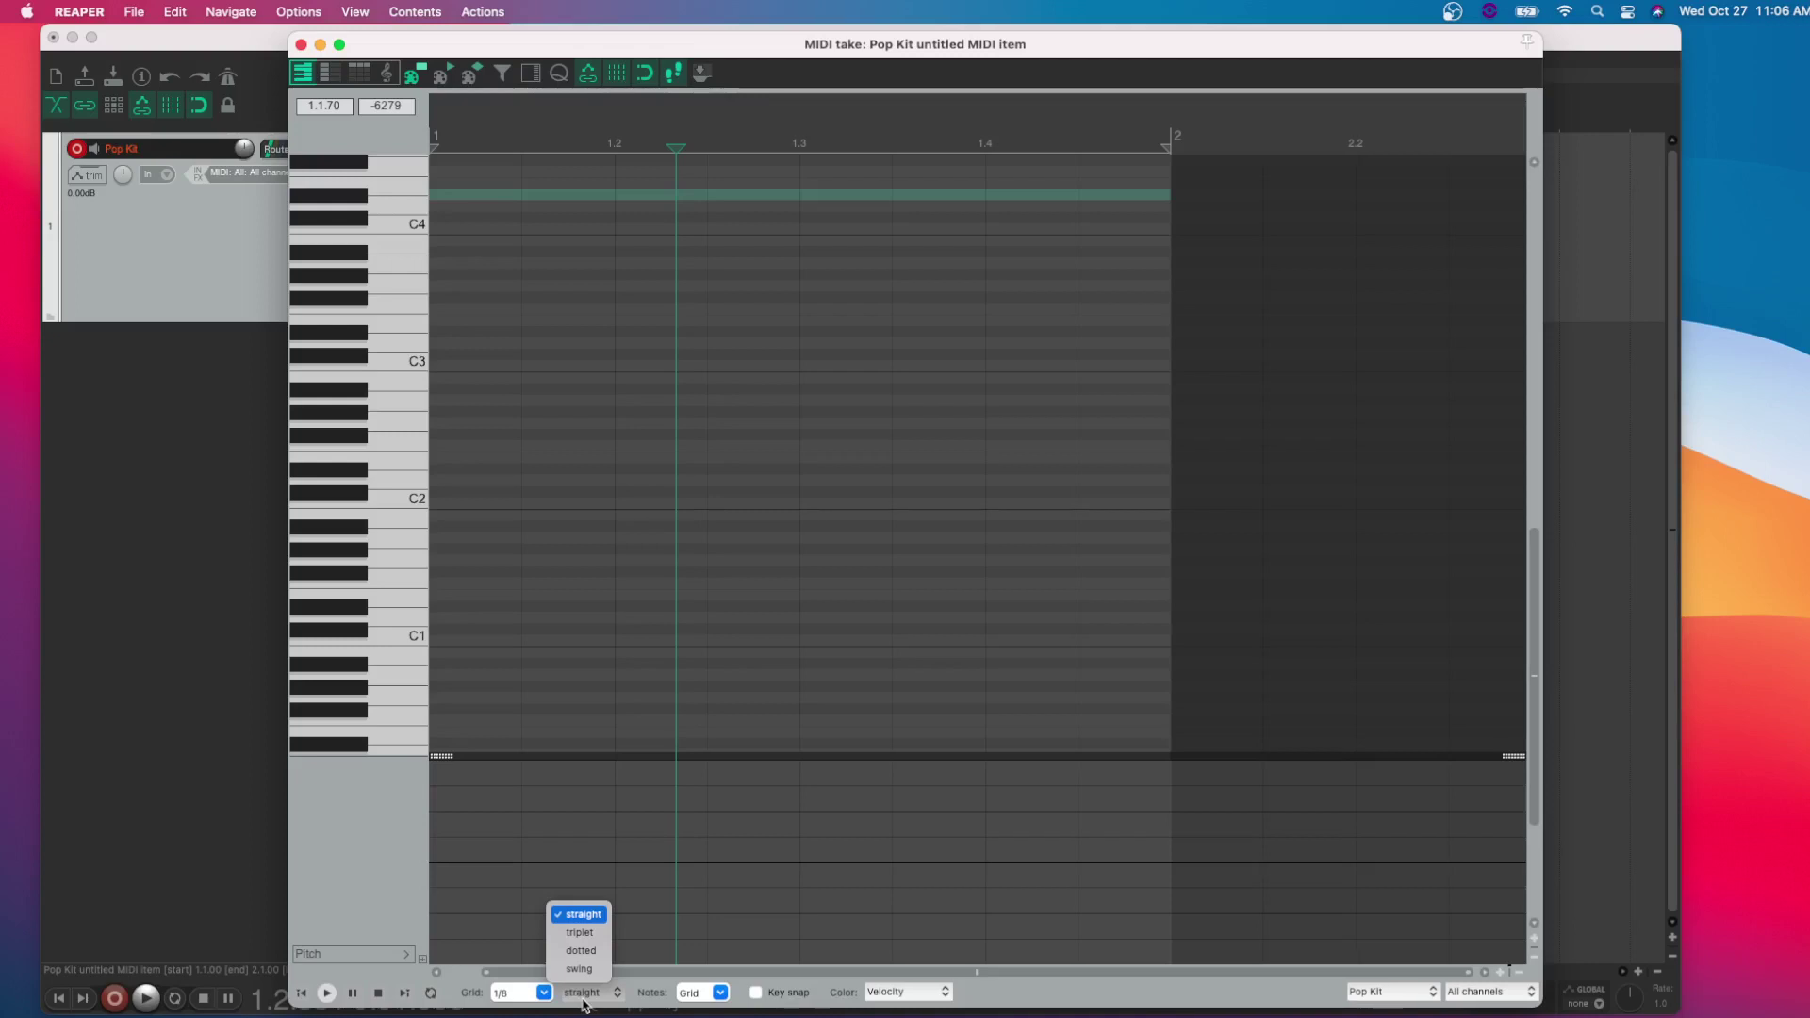
click(580, 933)
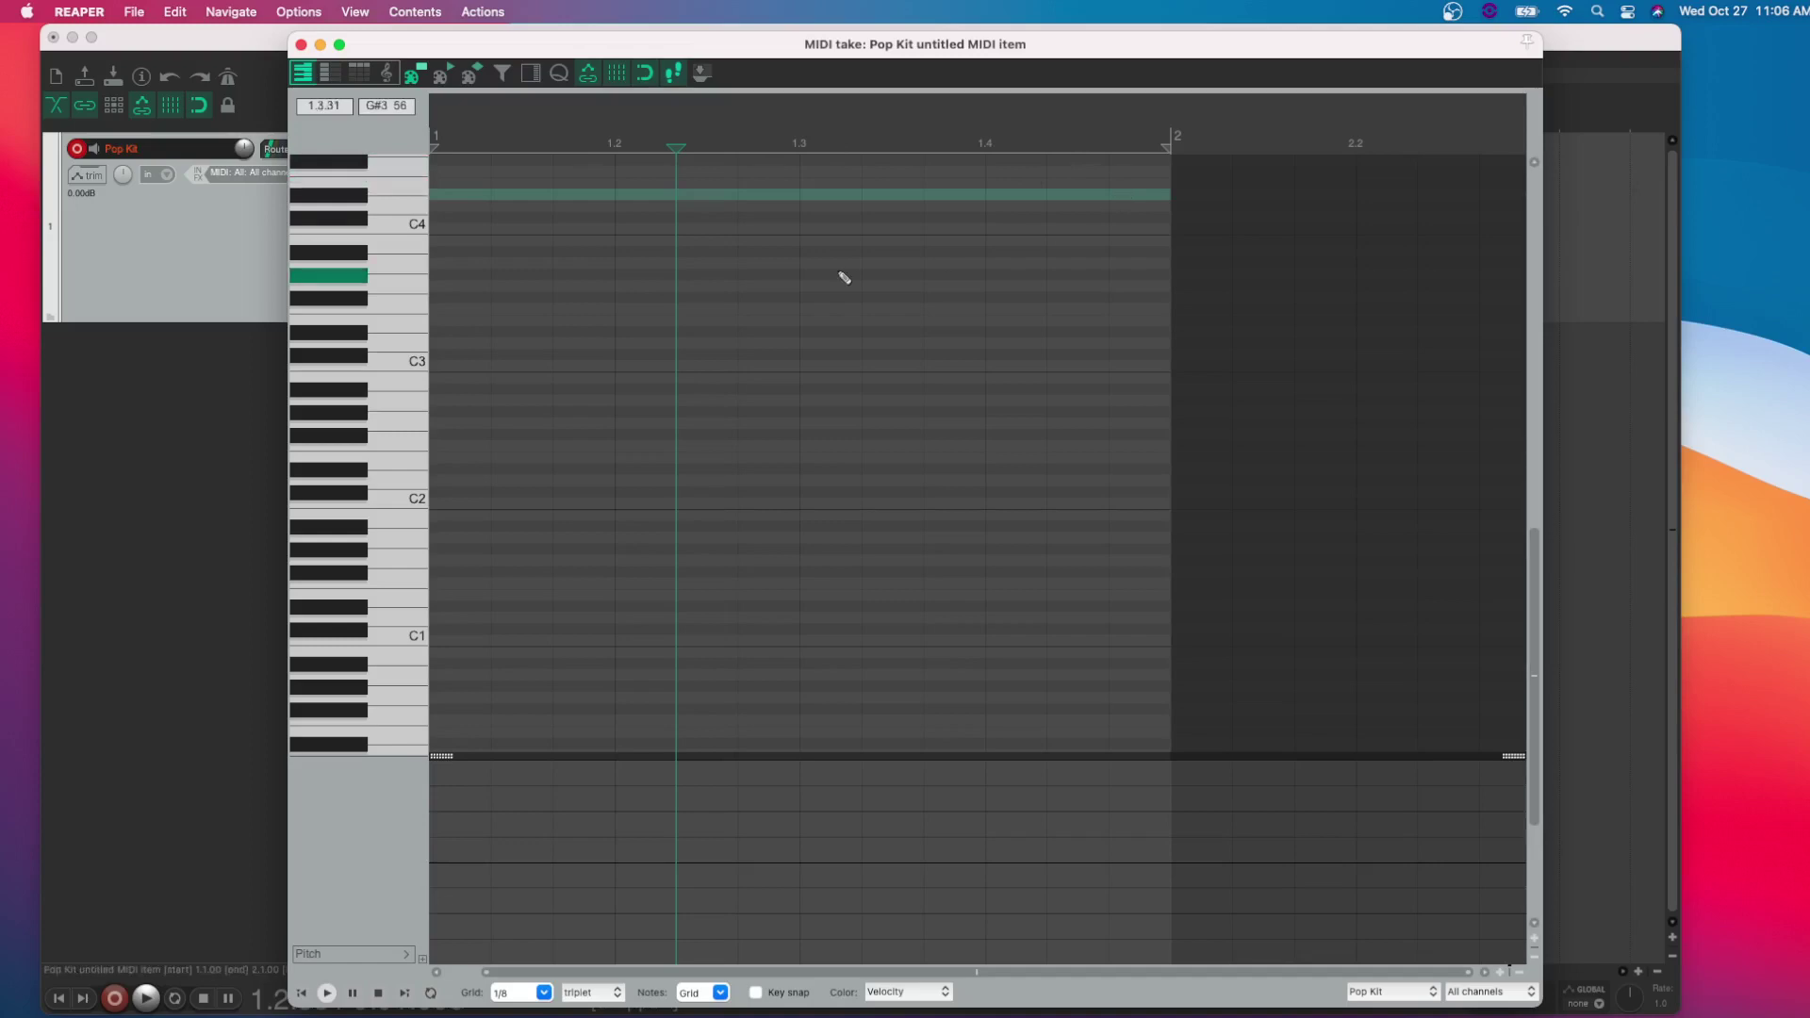
click(338, 265)
click(367, 227)
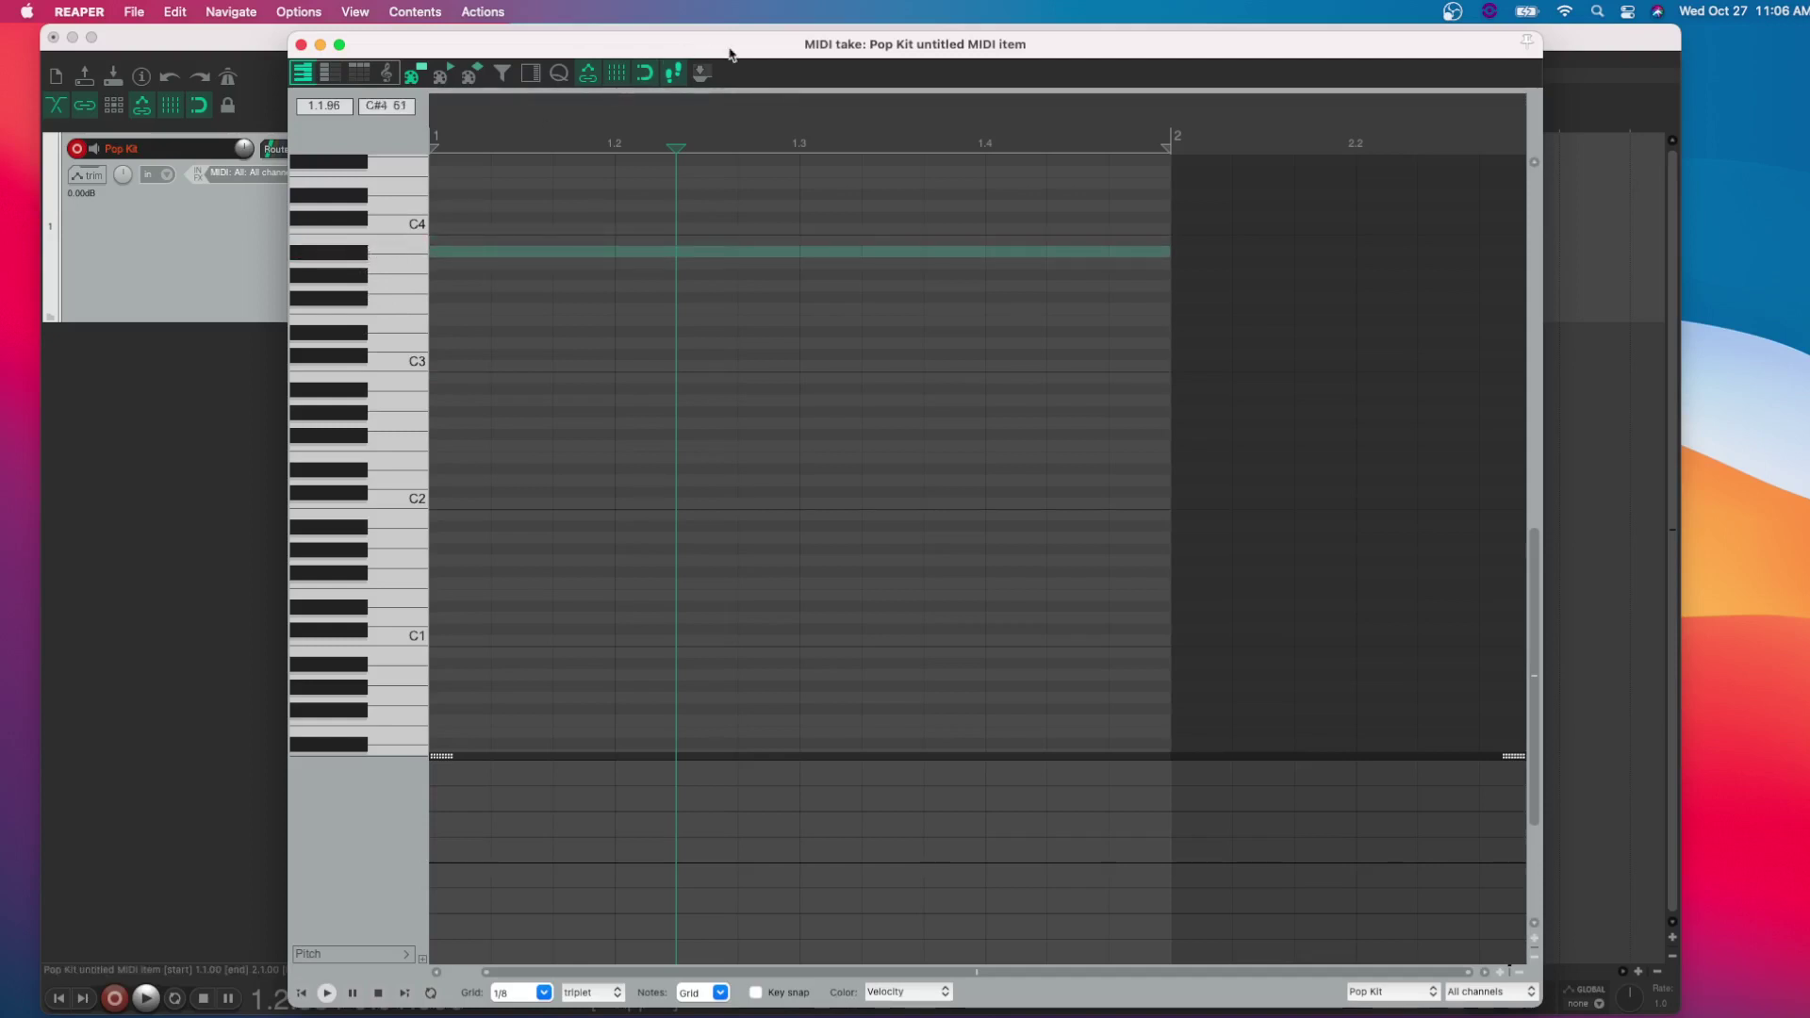
Narrow the MIDI editor window, open the Pop Kit track's FX window, and arrange both so the piano keys and Kontakt instrument are visible.
drag(1093, 41, 868, 21)
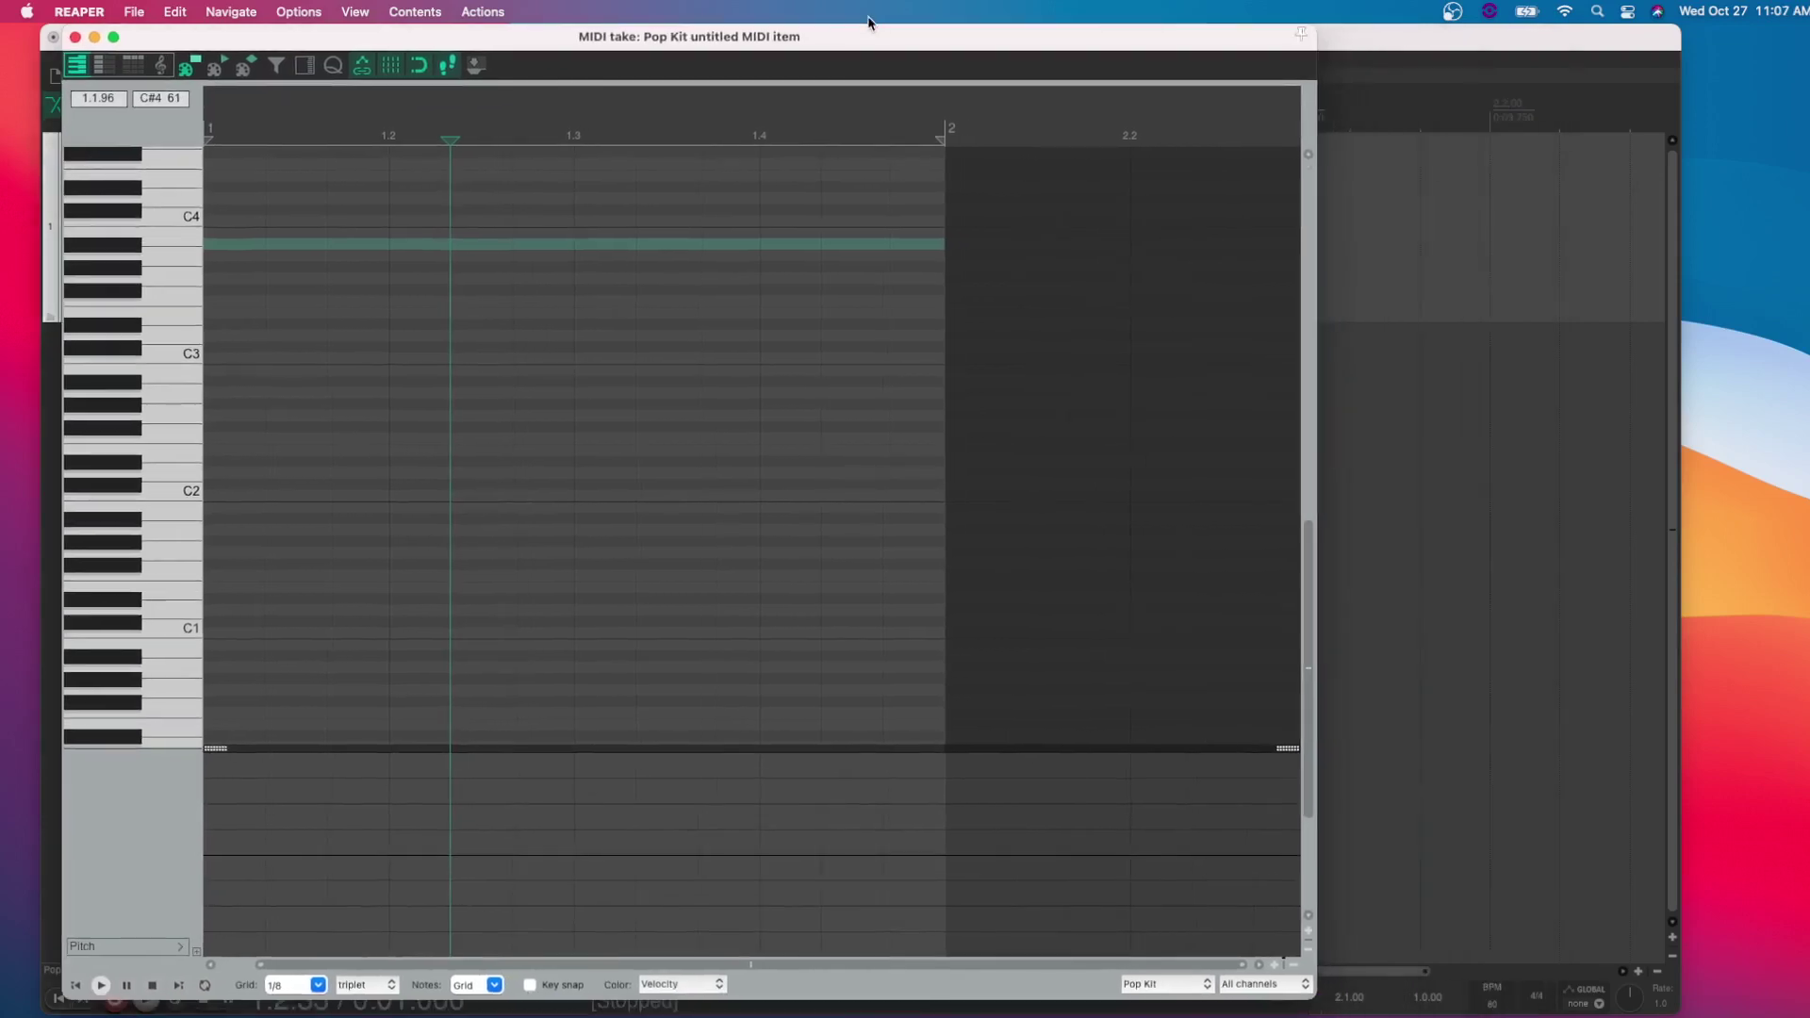
drag(1318, 42, 1028, 38)
drag(876, 41, 786, 207)
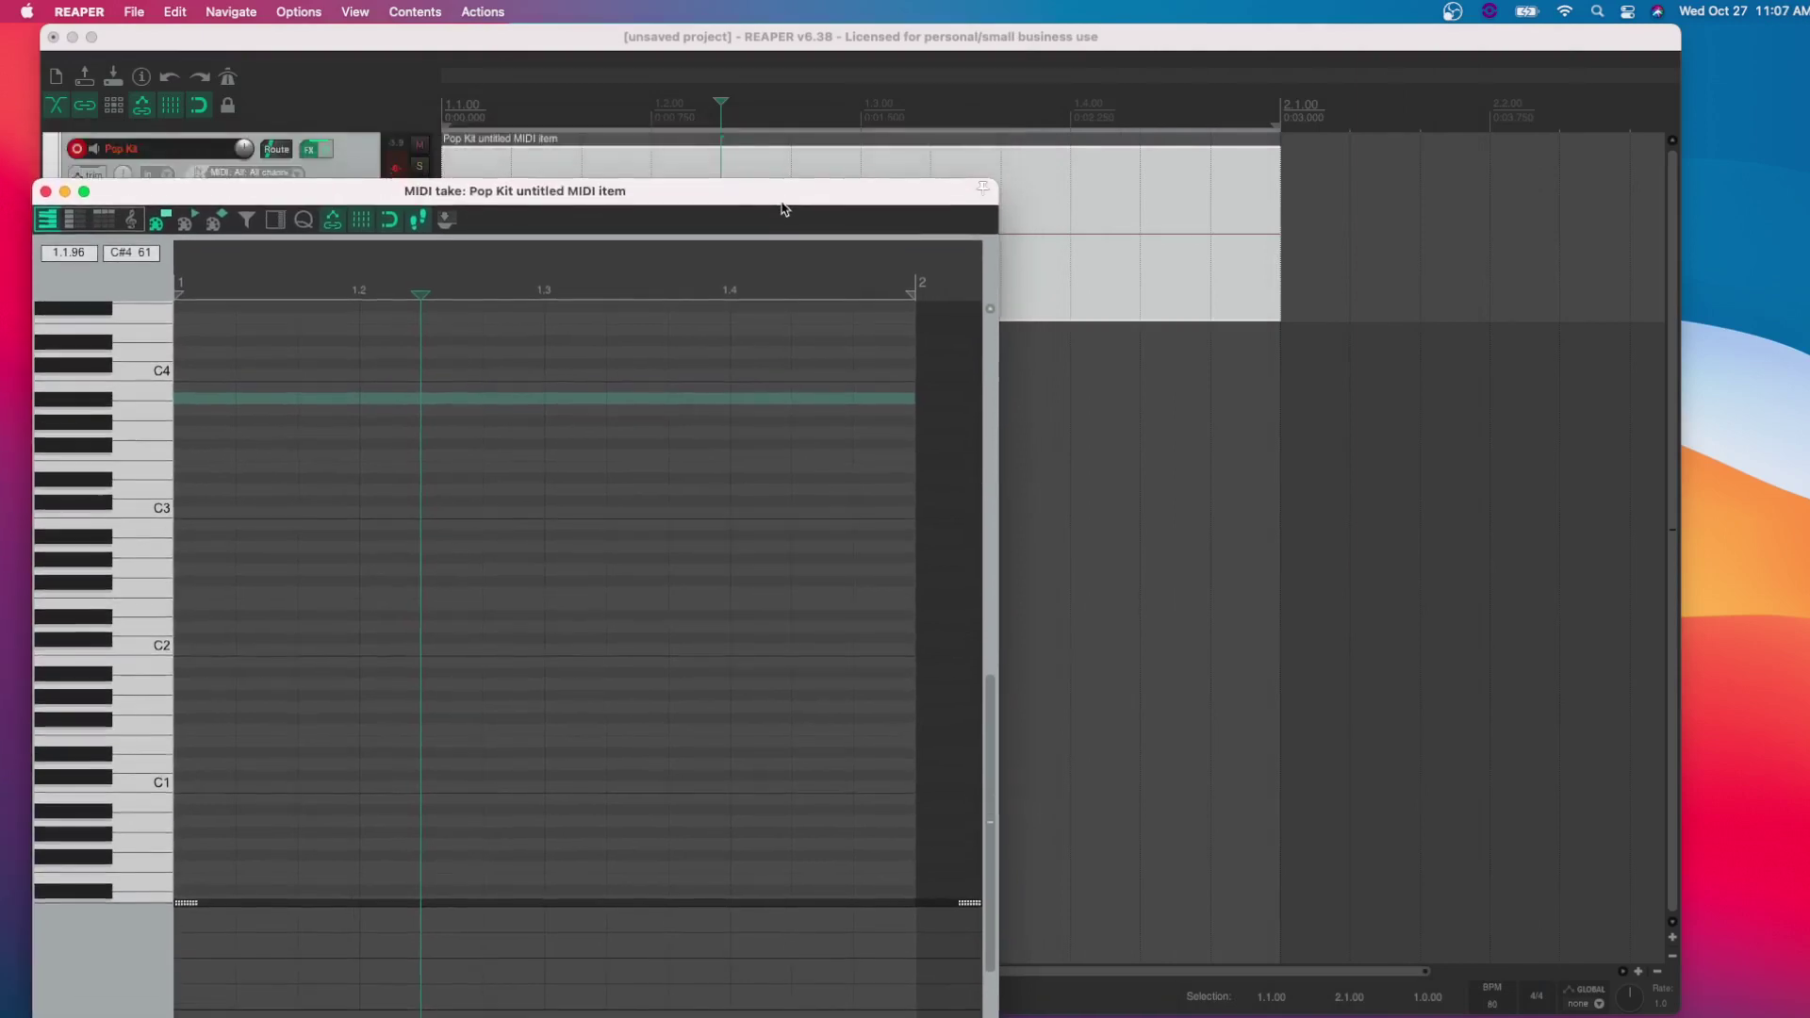
click(311, 154)
drag(545, 72, 1147, 54)
click(625, 191)
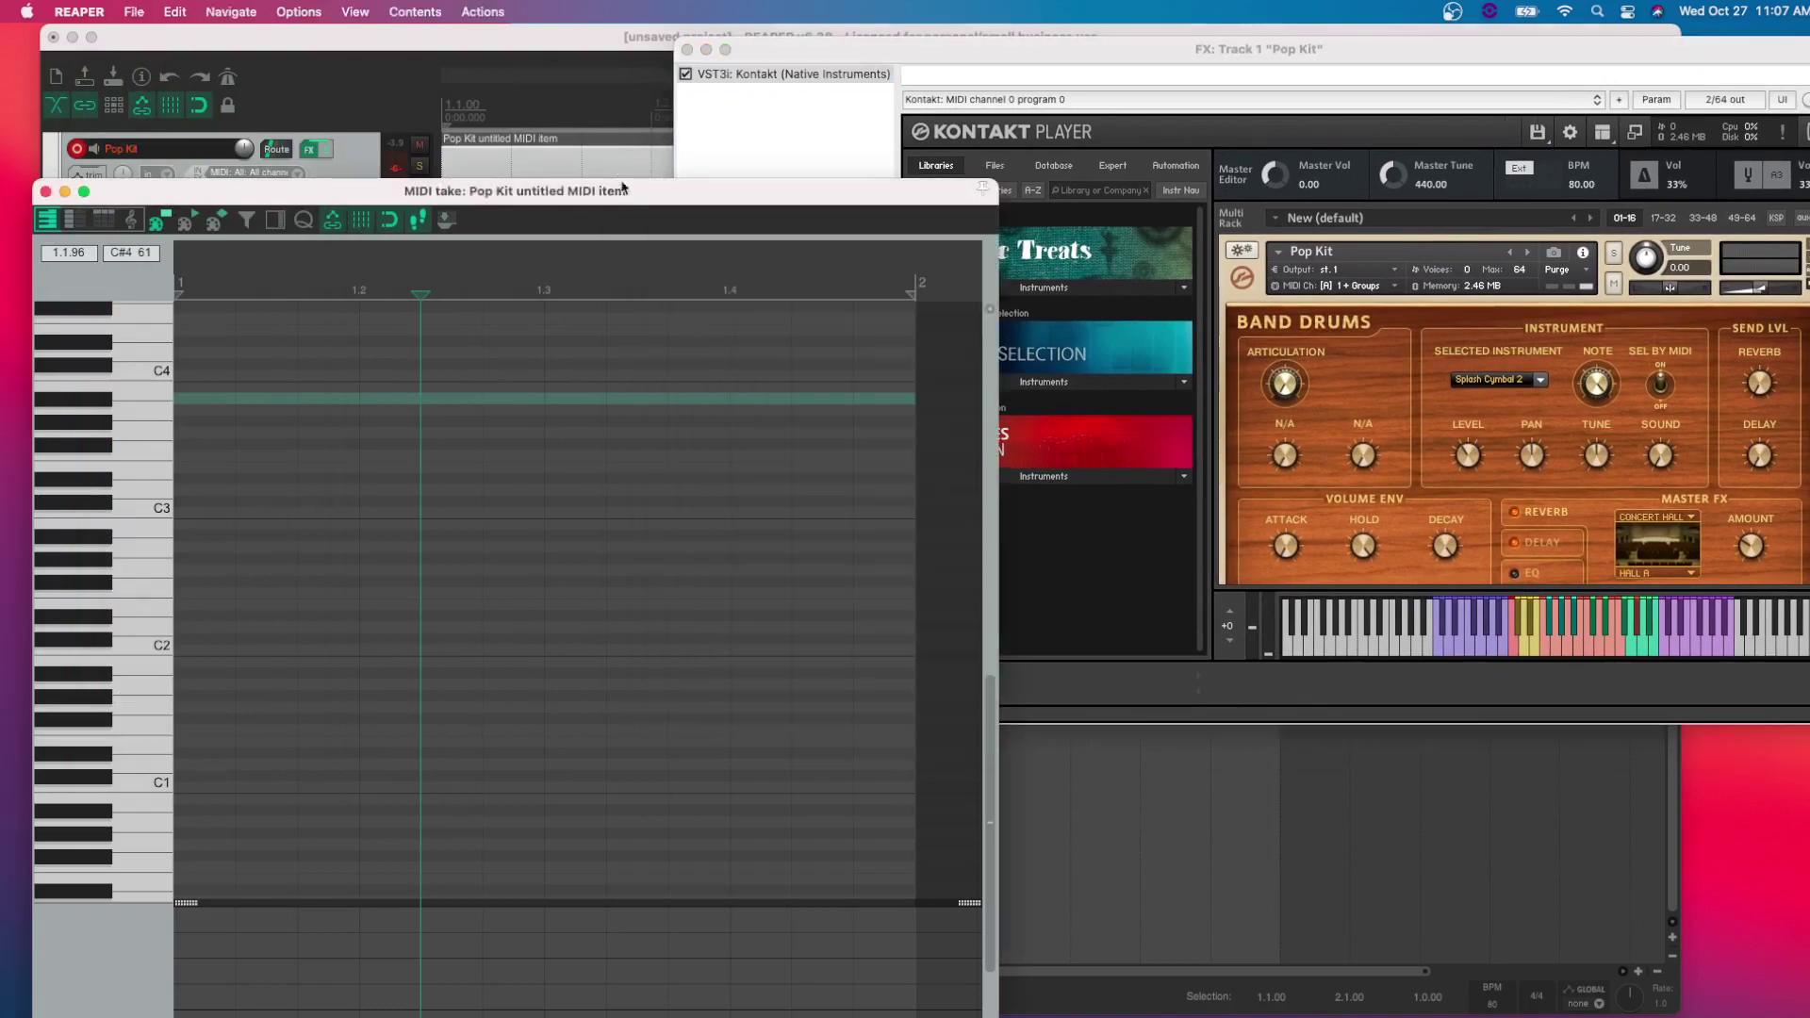
drag(704, 196, 680, 112)
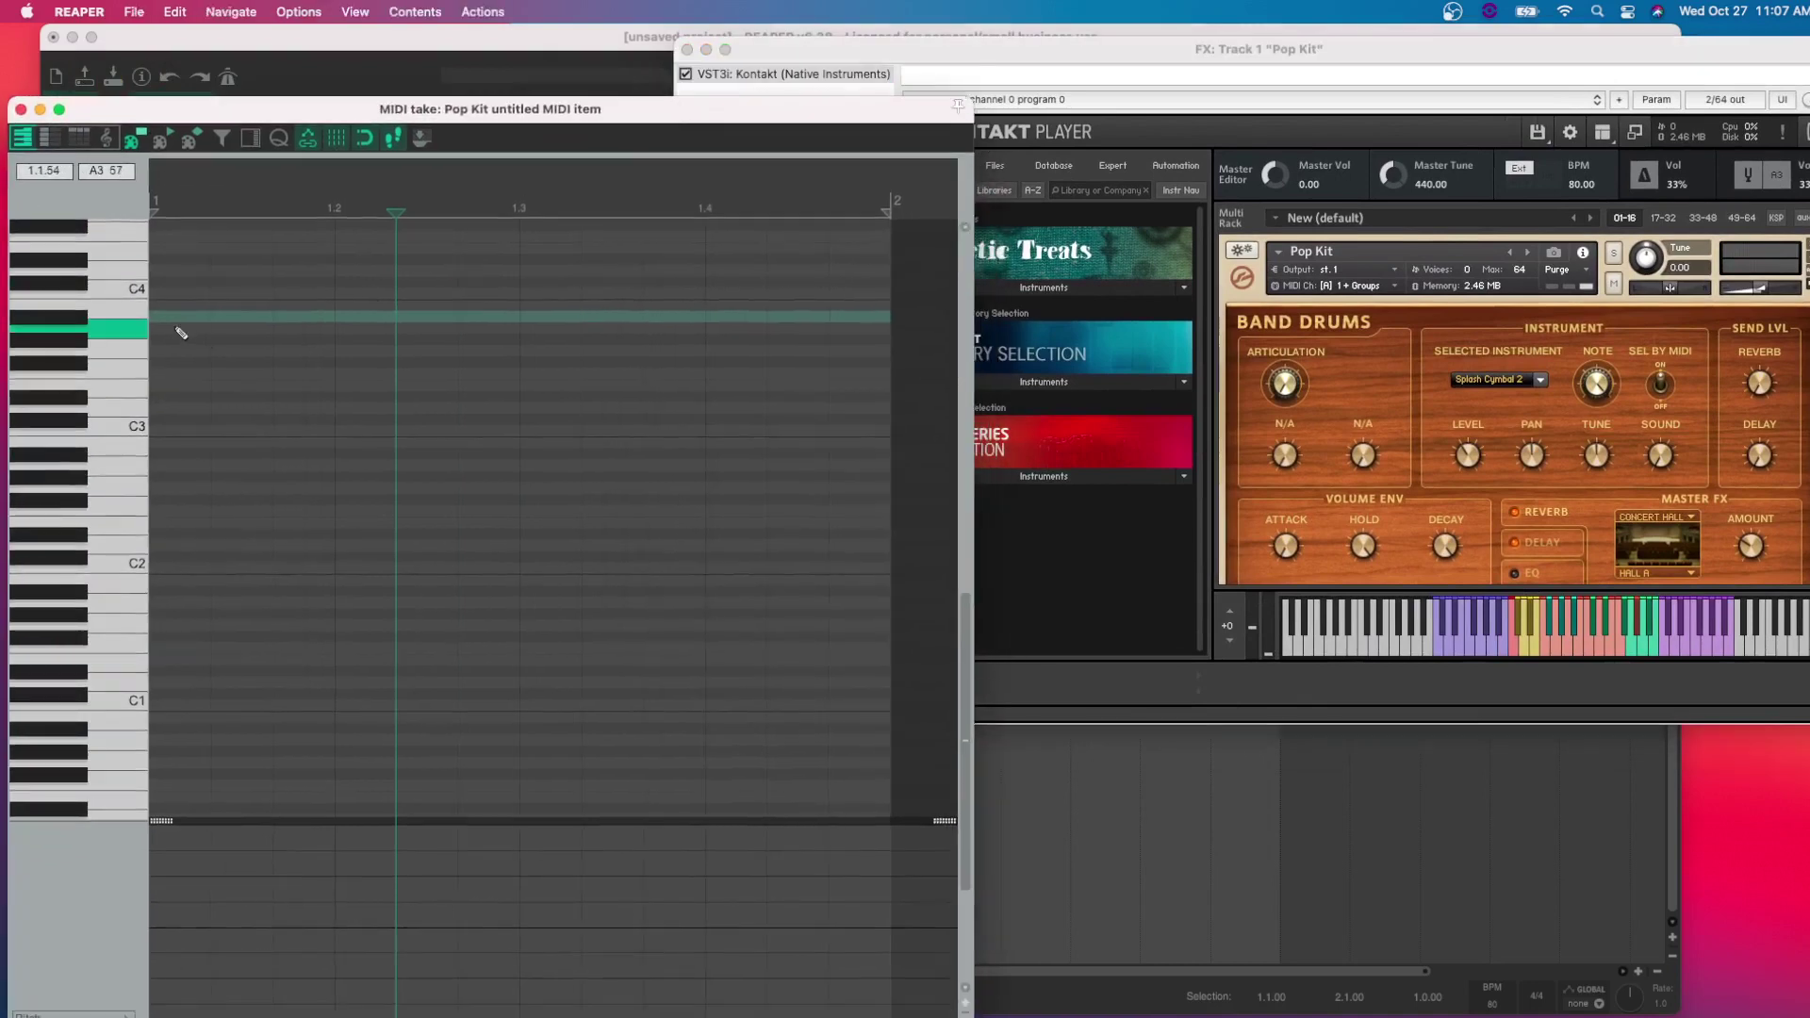
Audition the C4, C3, F#3 and G#3 piano keys to identify which Pop Kit drum each one triggers.
click(107, 295)
click(107, 295)
click(107, 296)
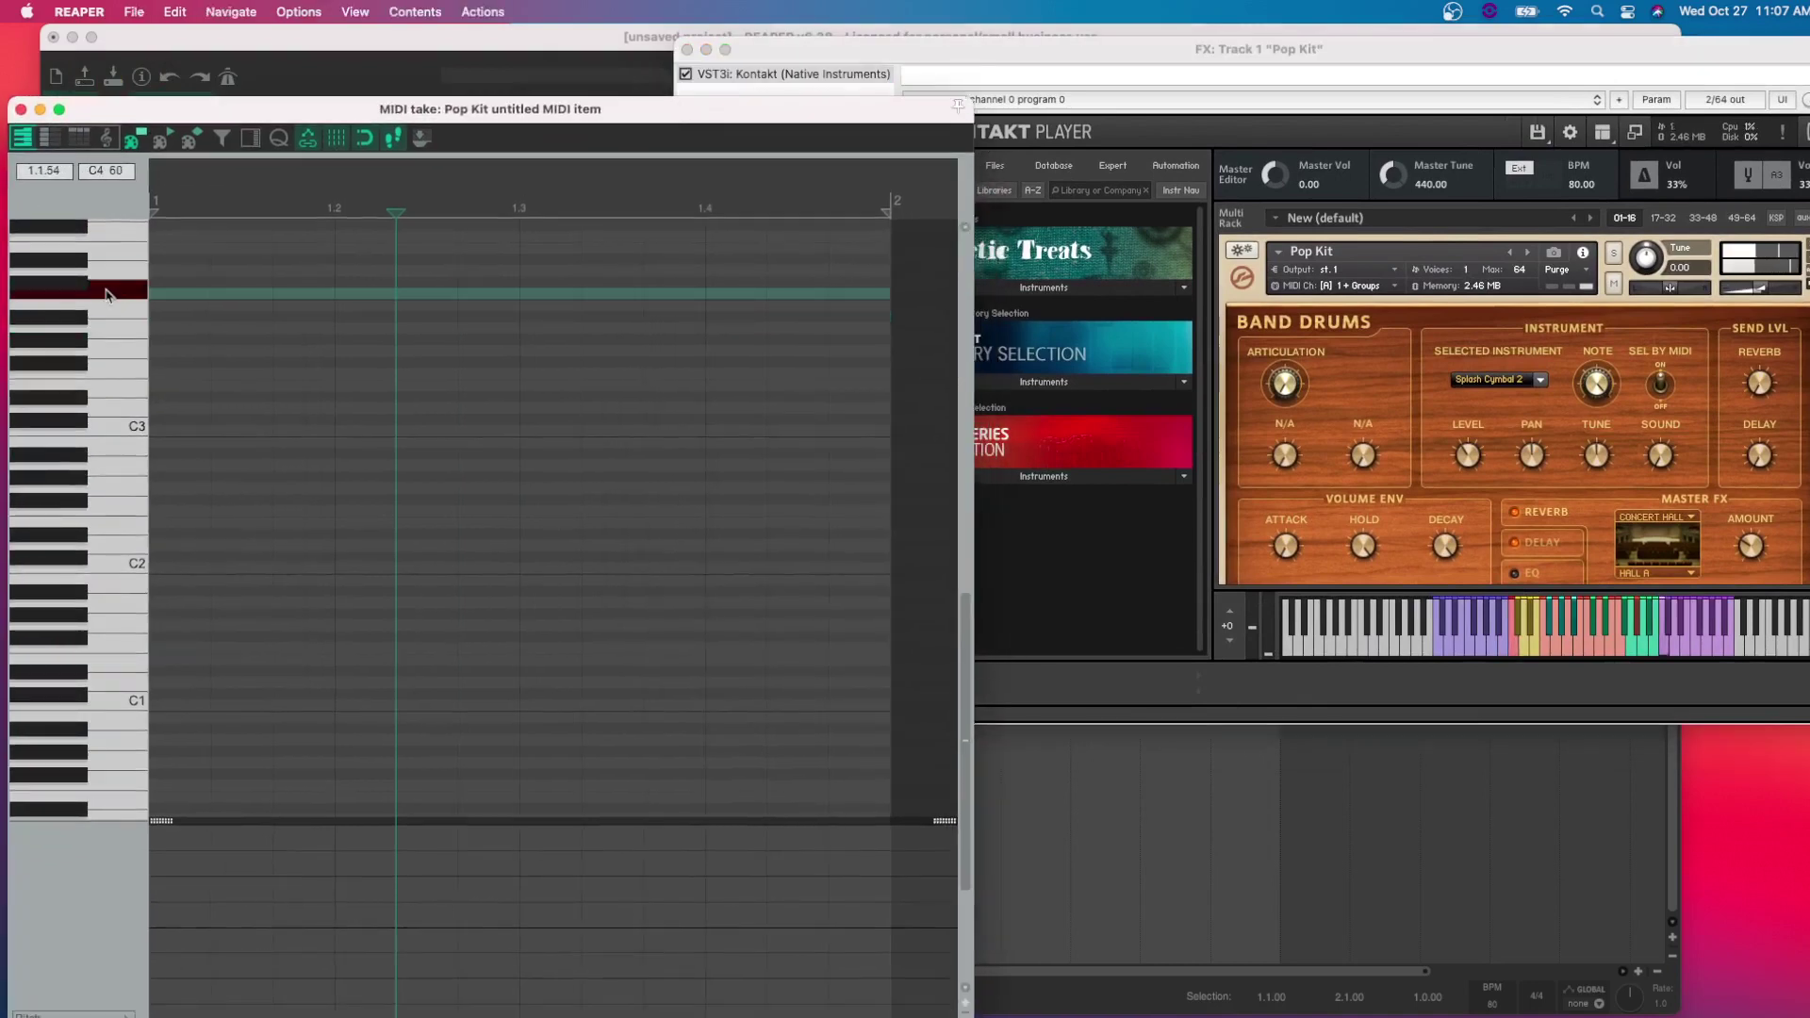
click(128, 293)
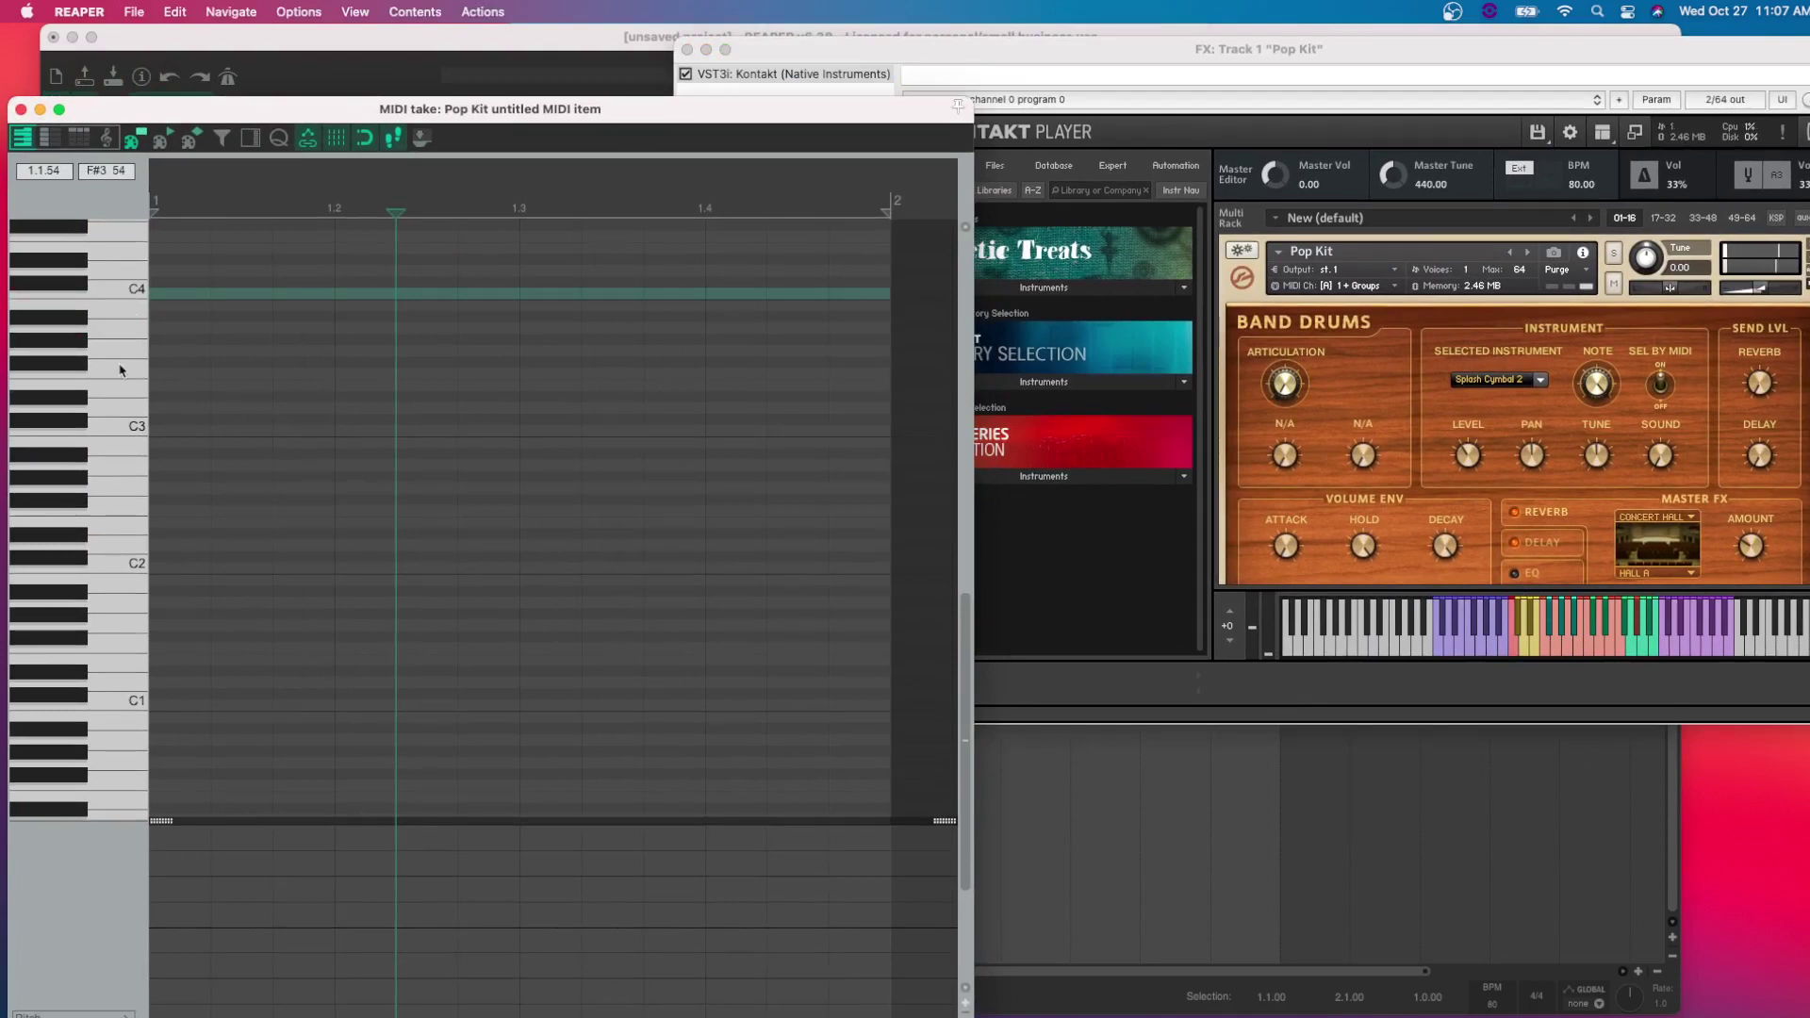
click(123, 432)
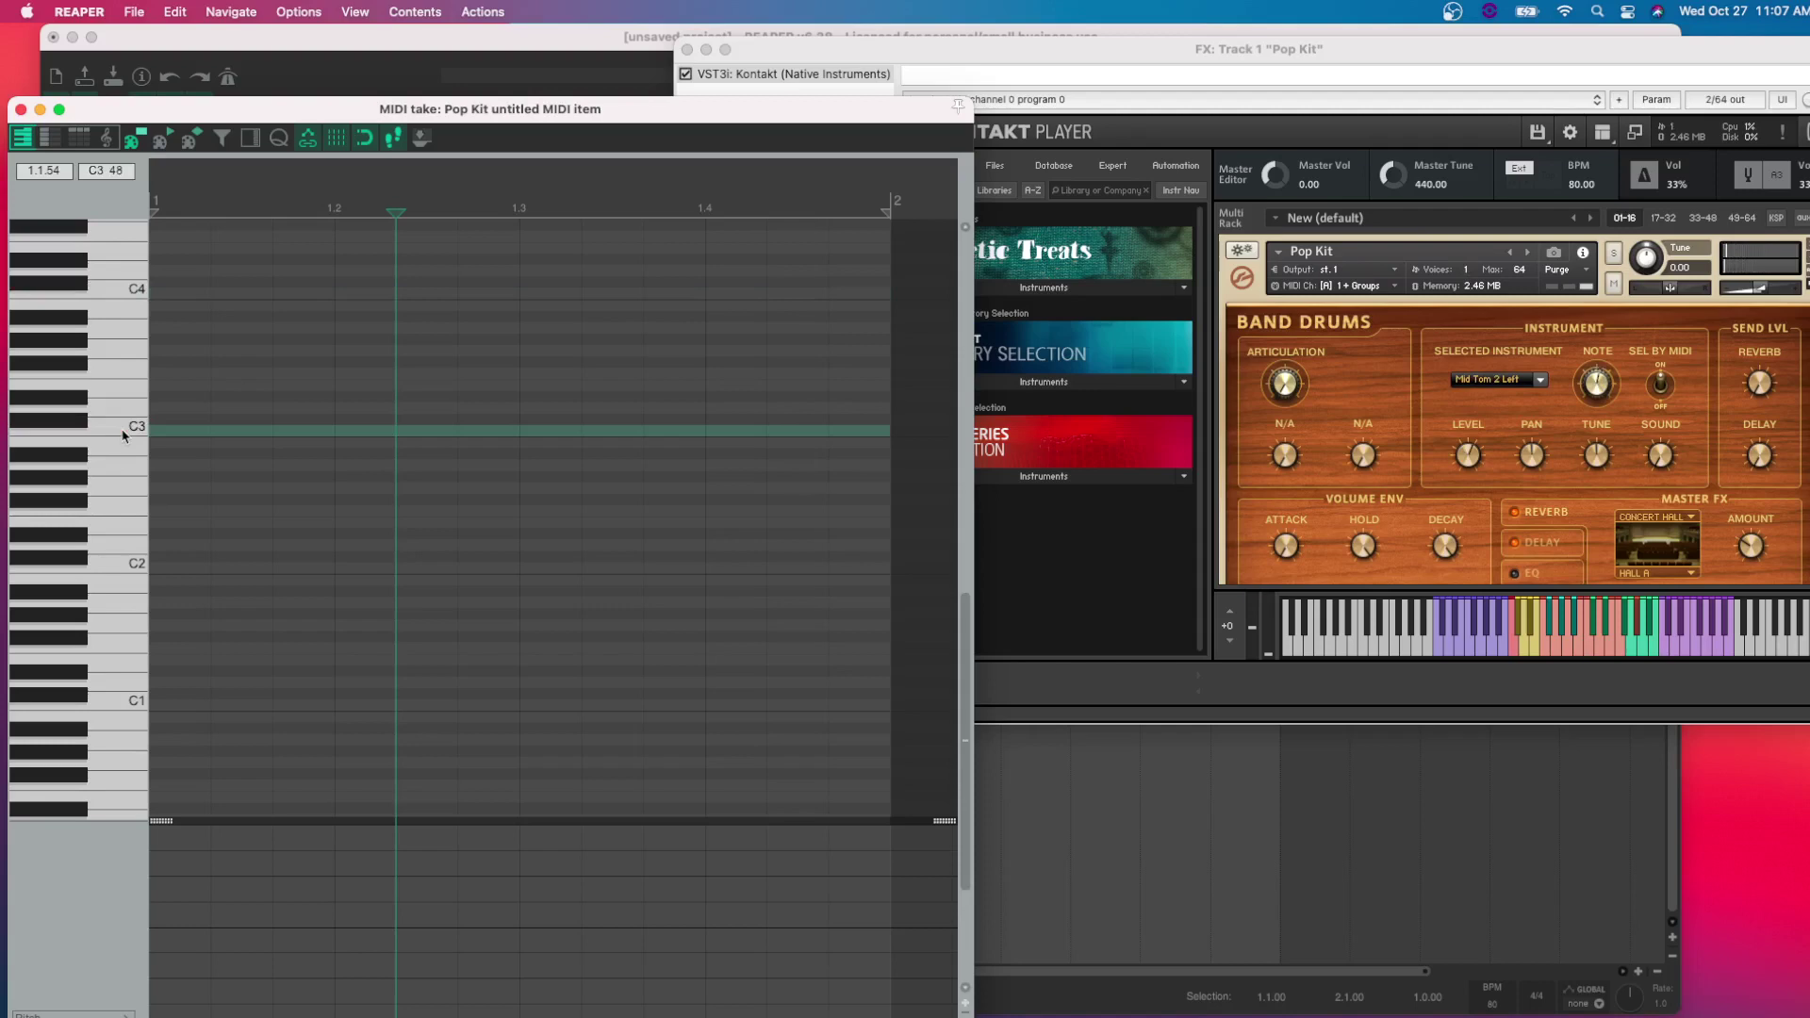
click(75, 365)
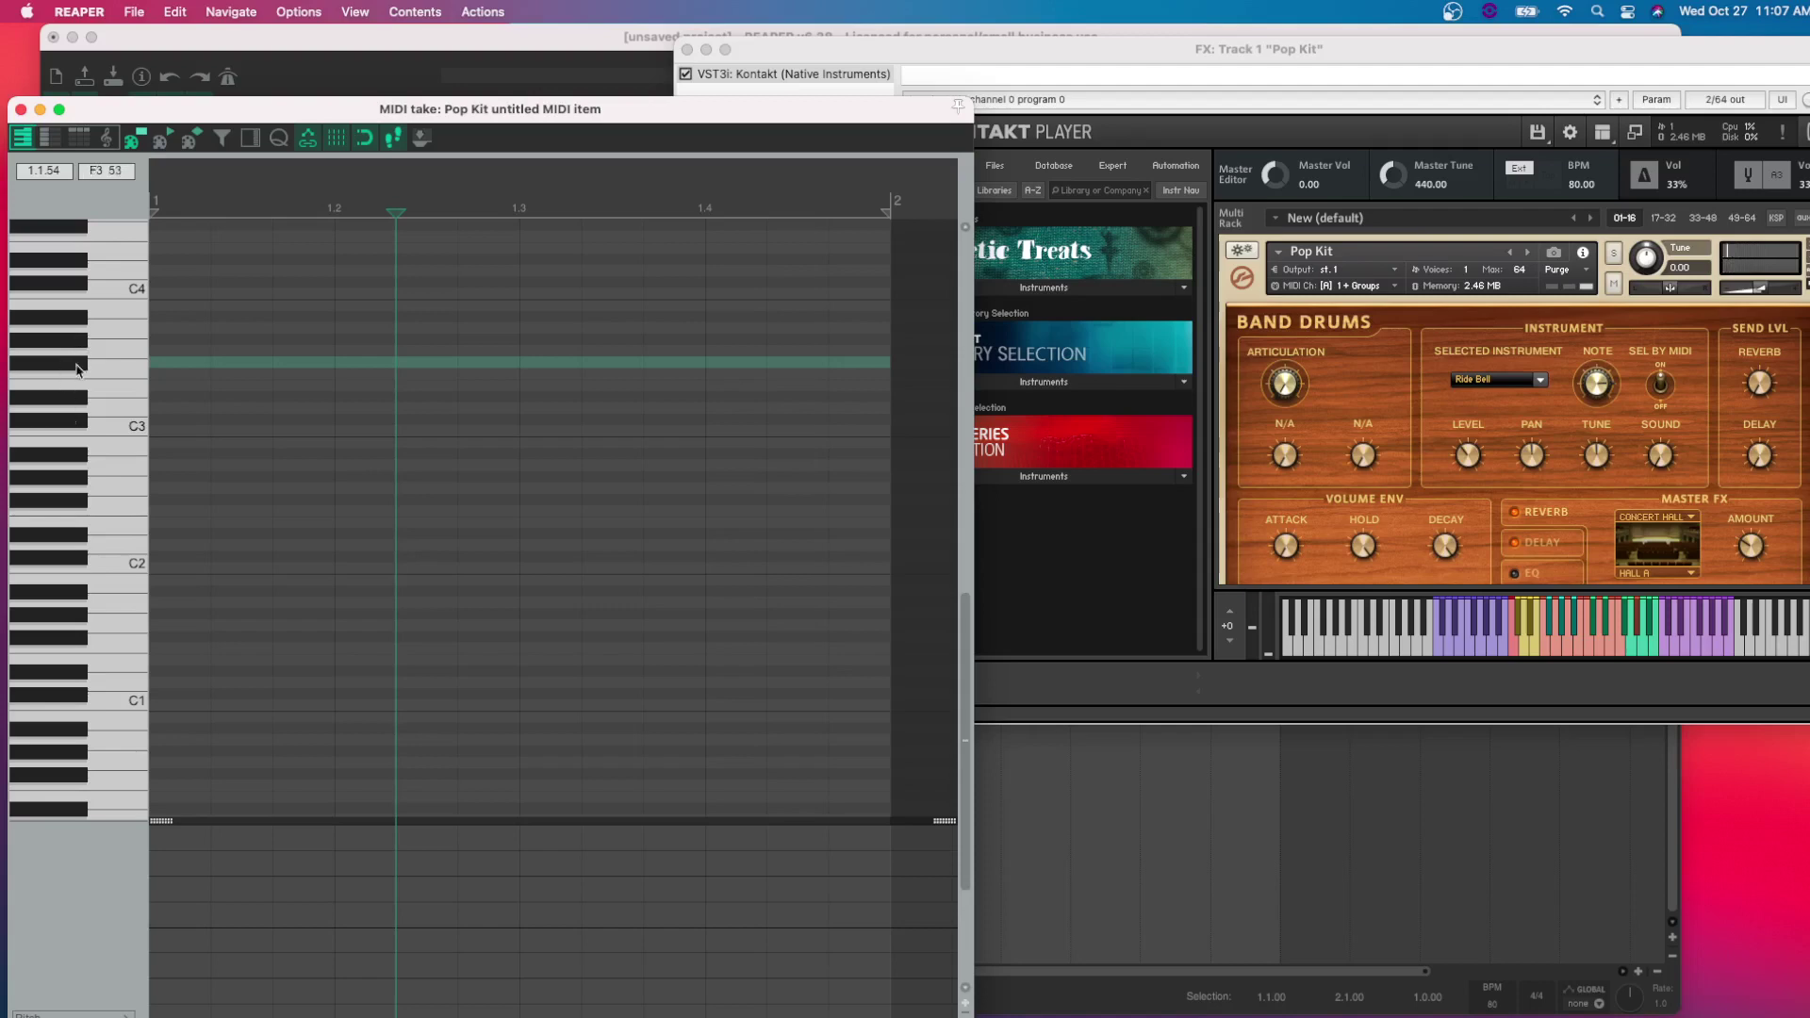
click(68, 342)
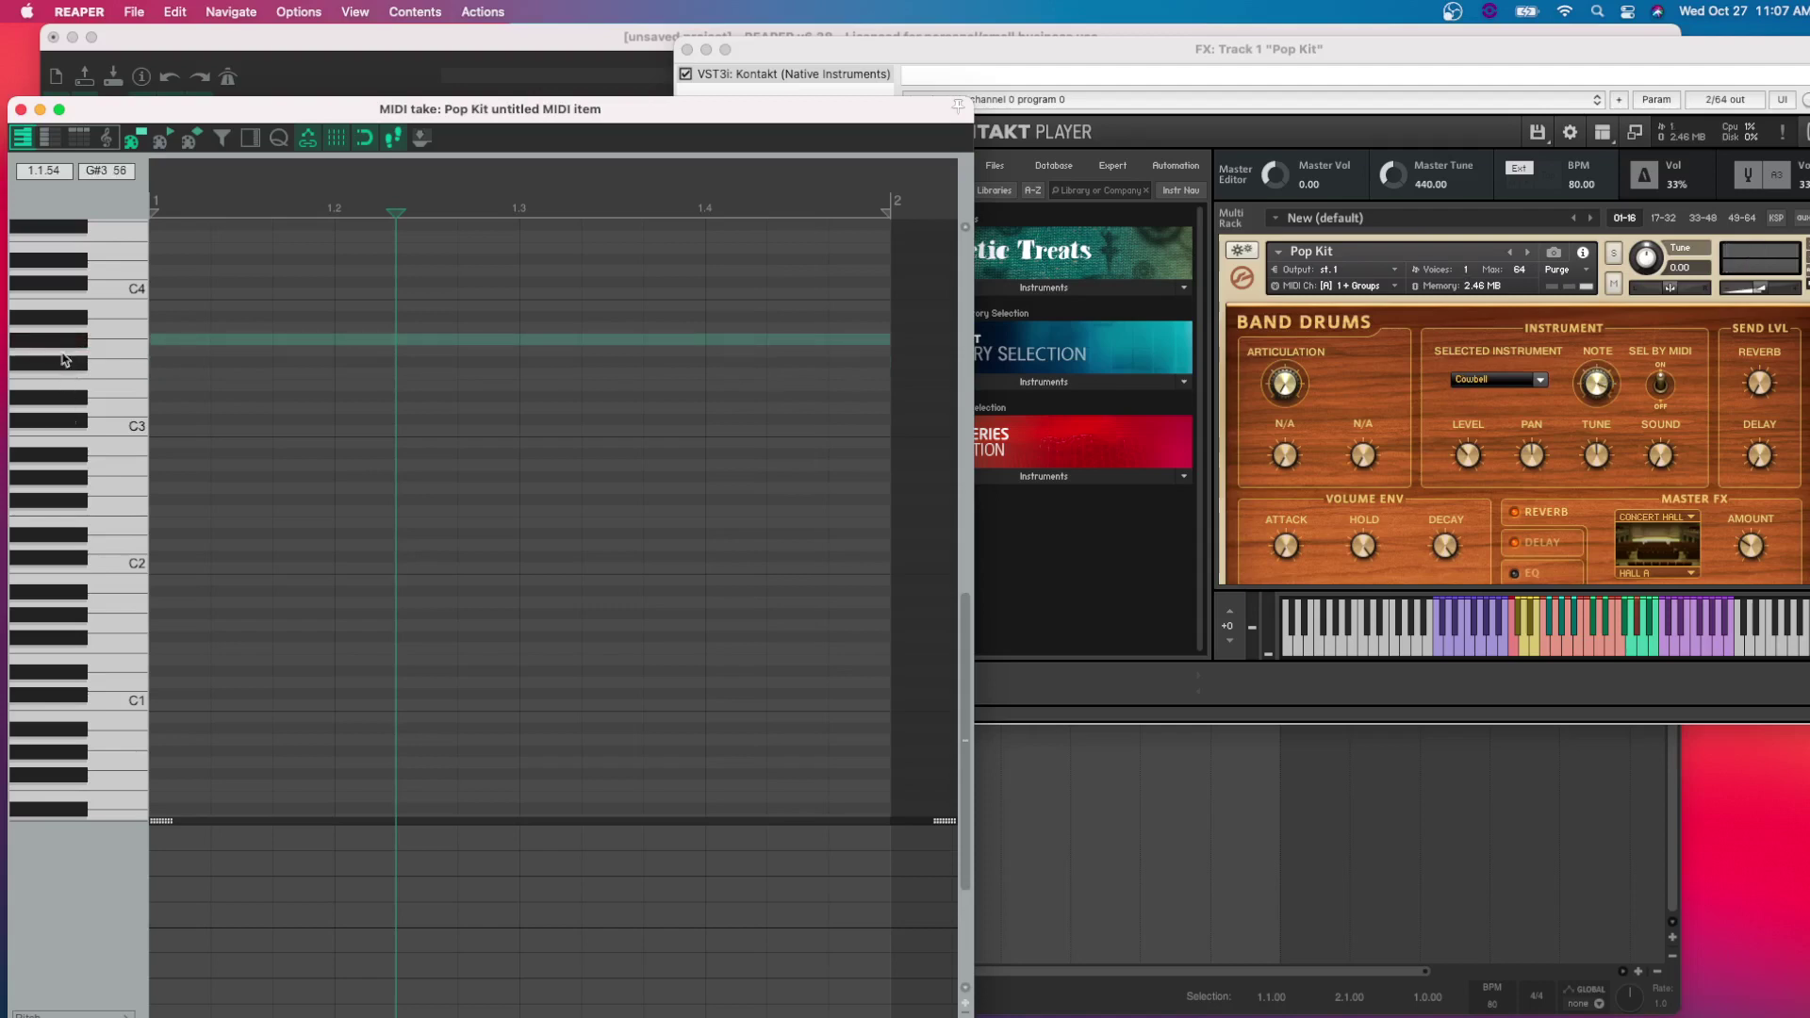
Name the G#3 note "Cowbell" and reposition the MIDI editor so its grid controls are fully in view.
click(68, 345)
right_click(49, 196)
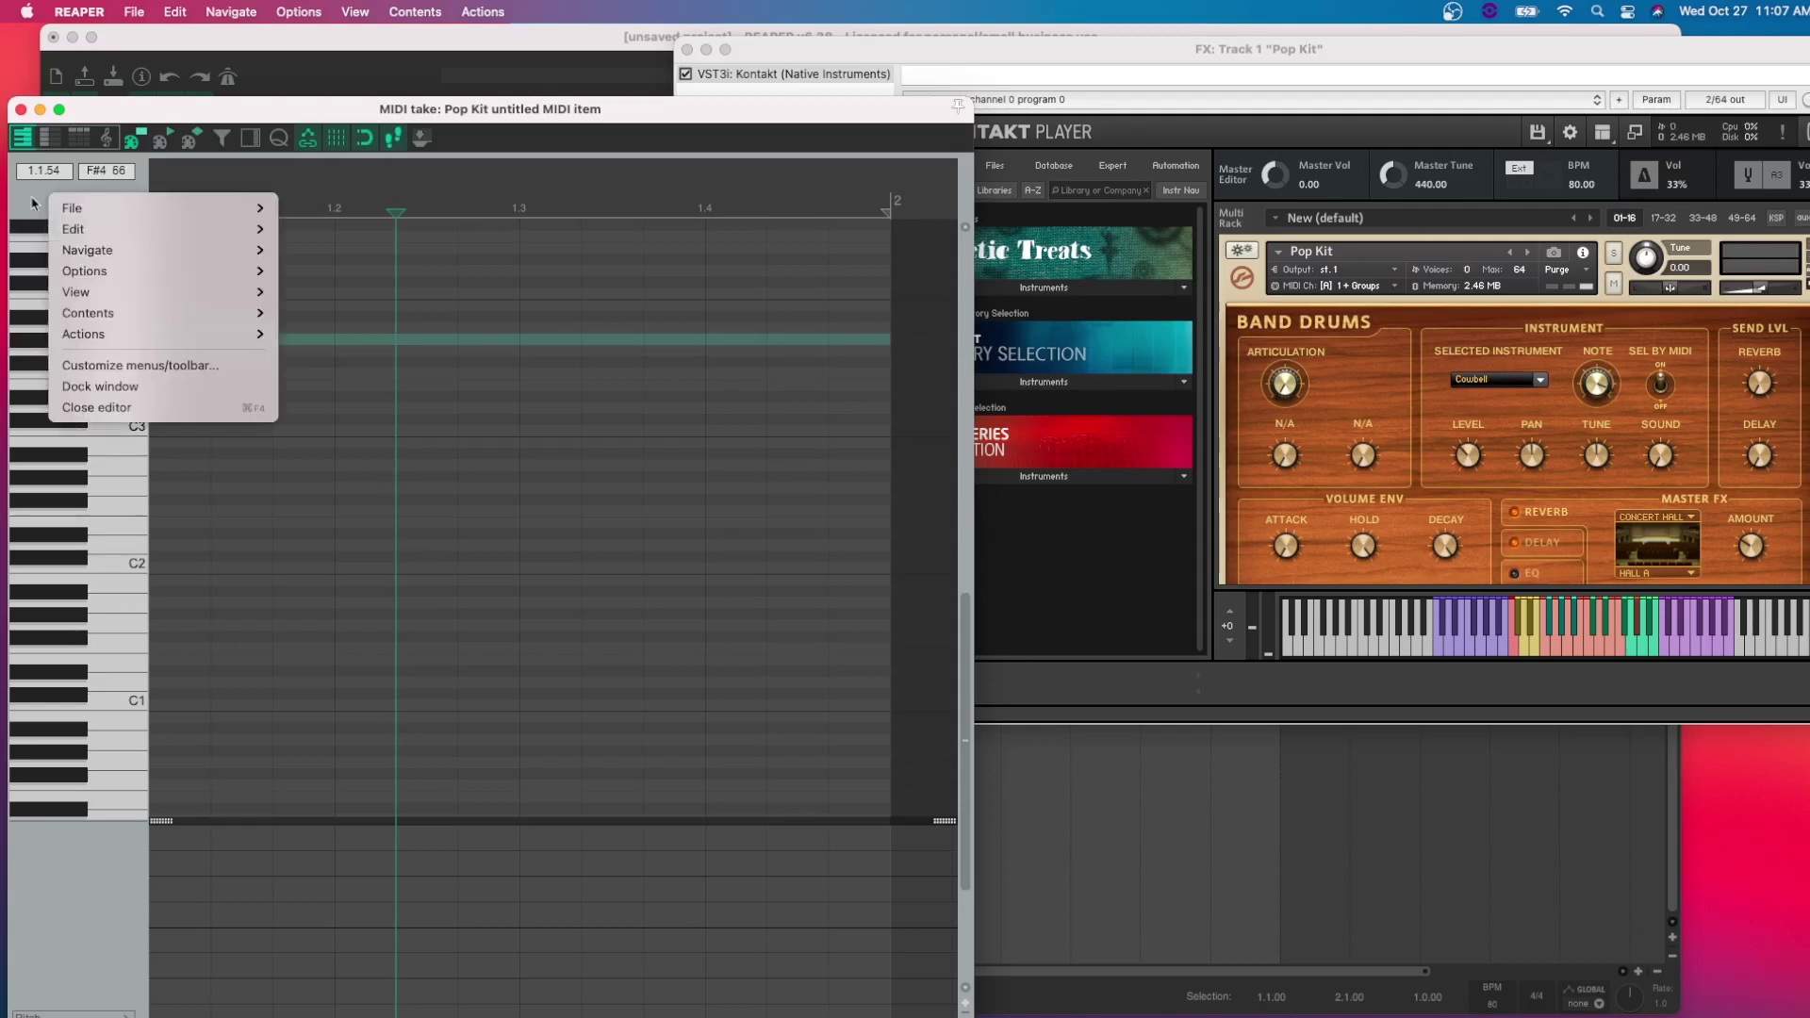
mouse_move(71, 207)
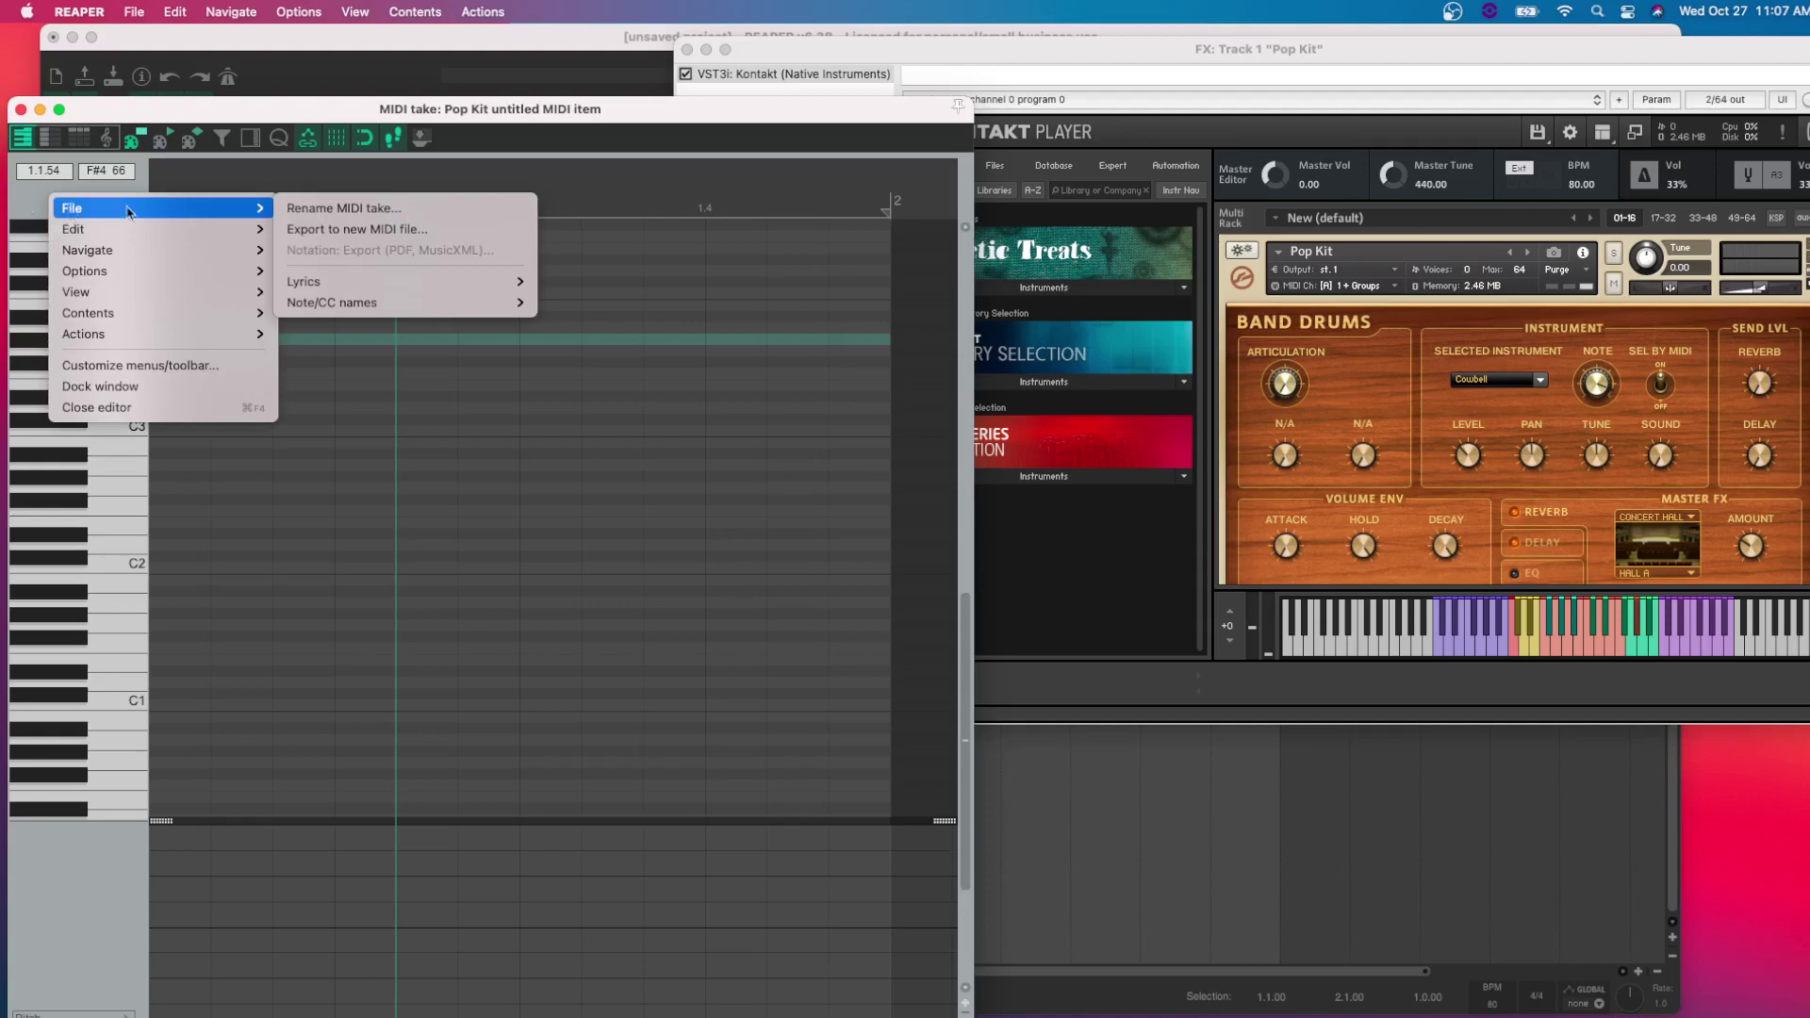
mouse_move(358, 304)
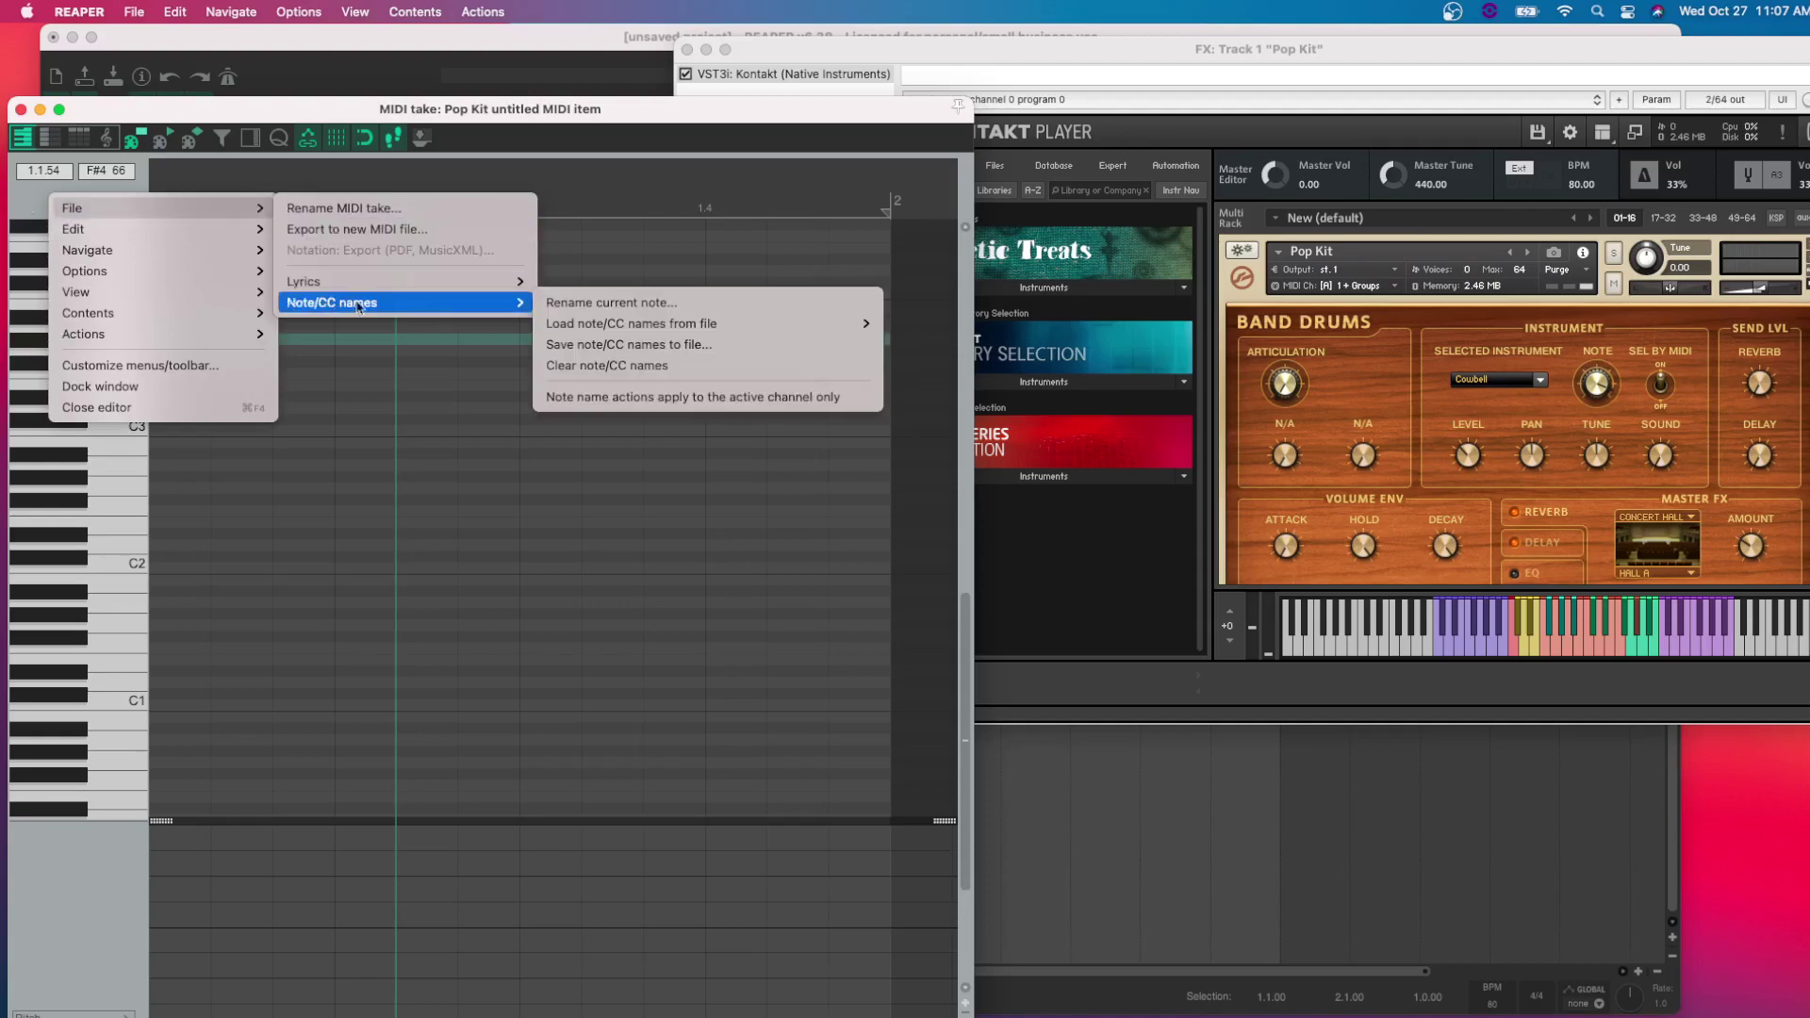
click(593, 302)
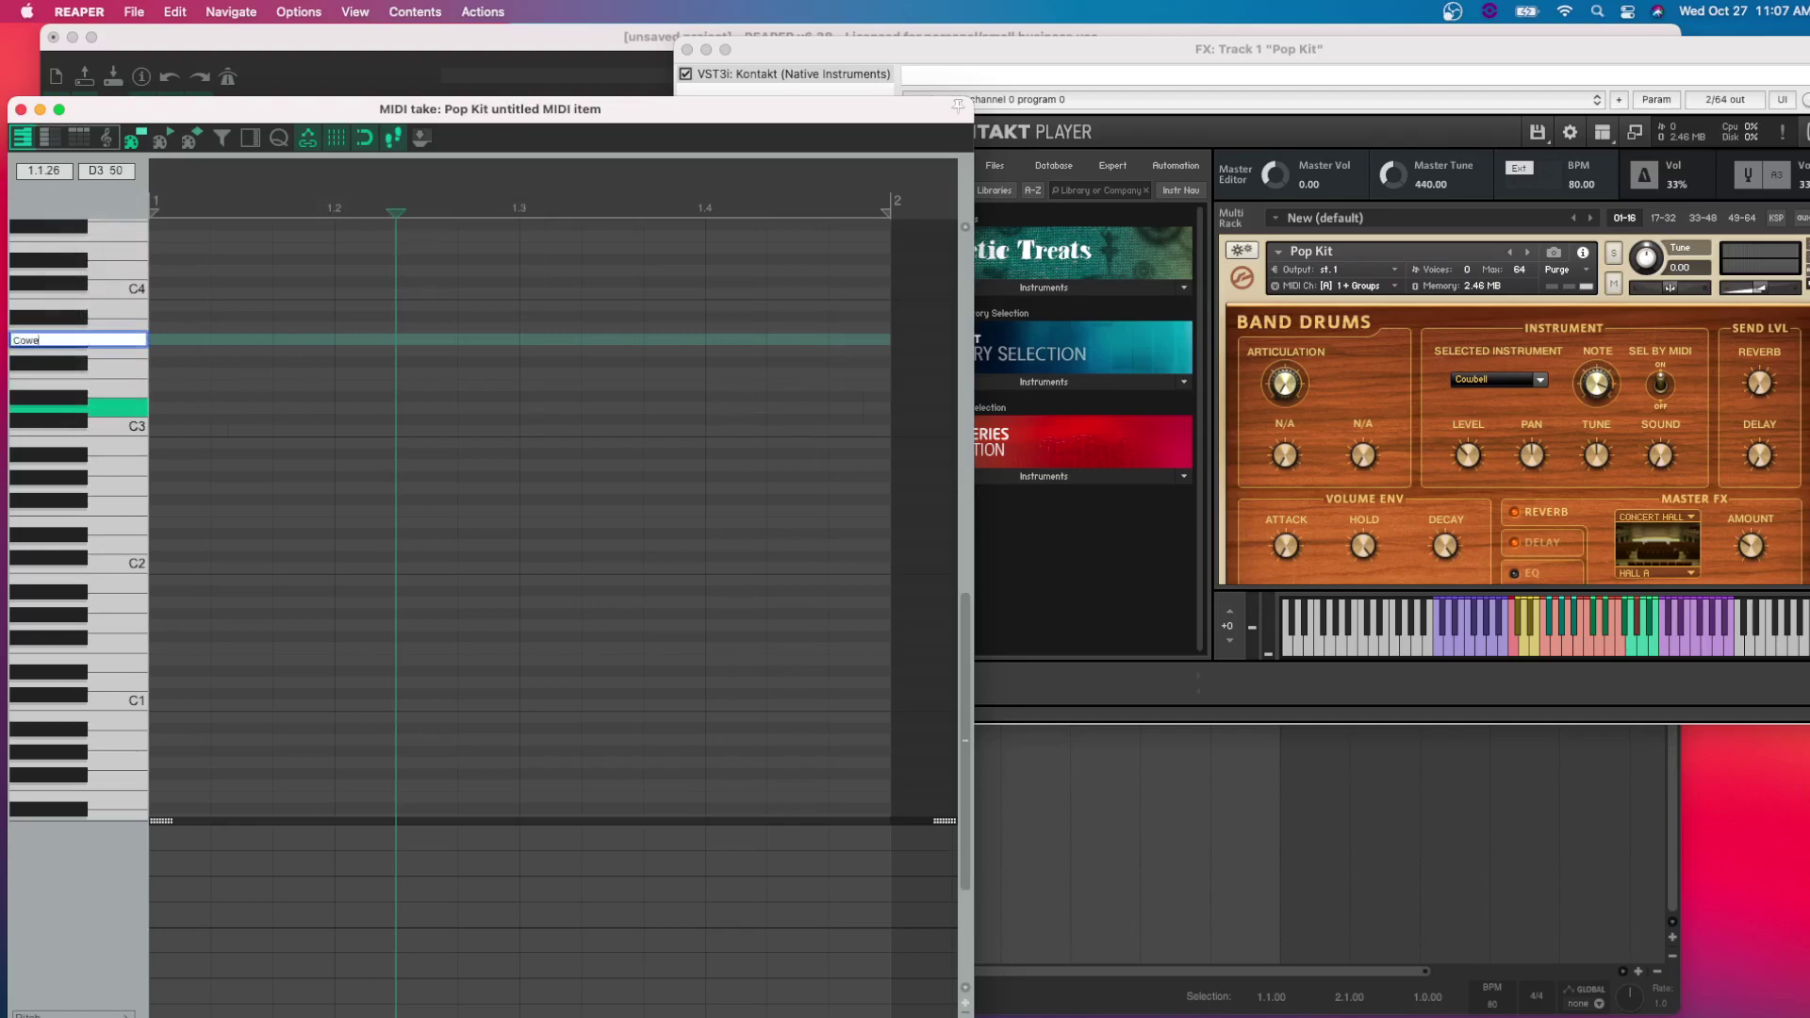
text(Cowbell)
key(Return)
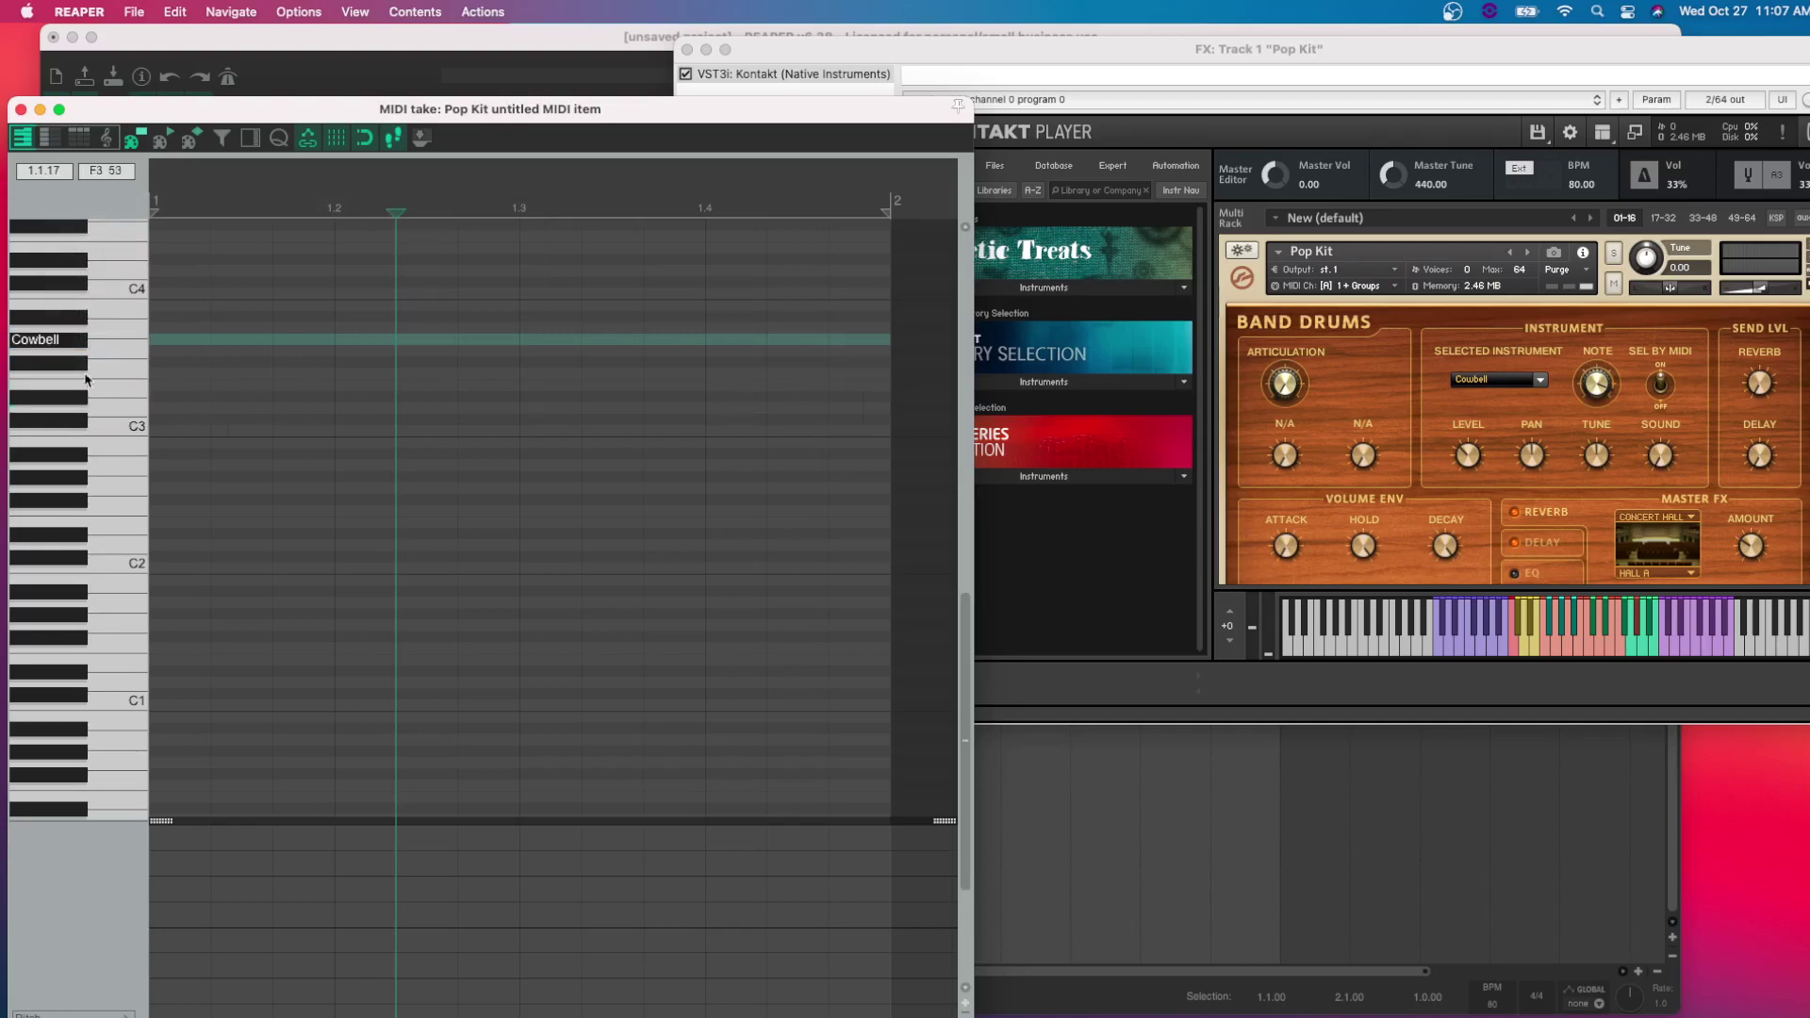
click(52, 345)
drag(887, 112, 887, 48)
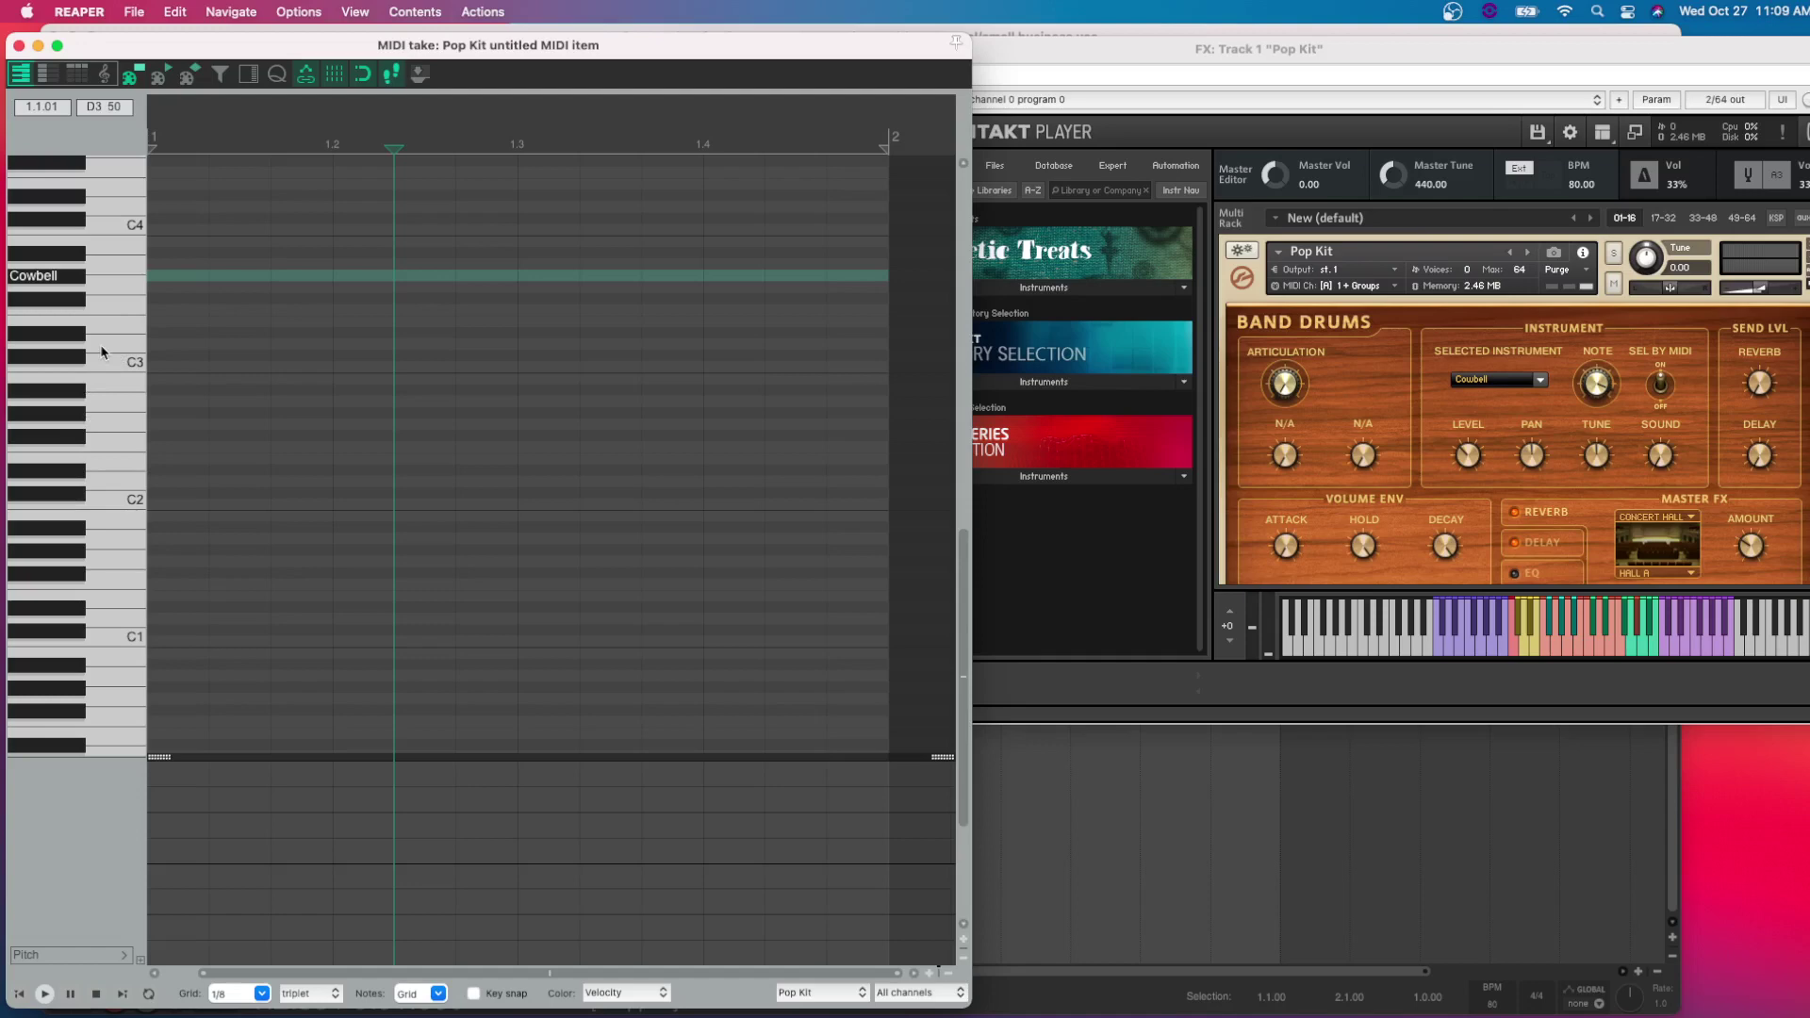
right_click(102, 142)
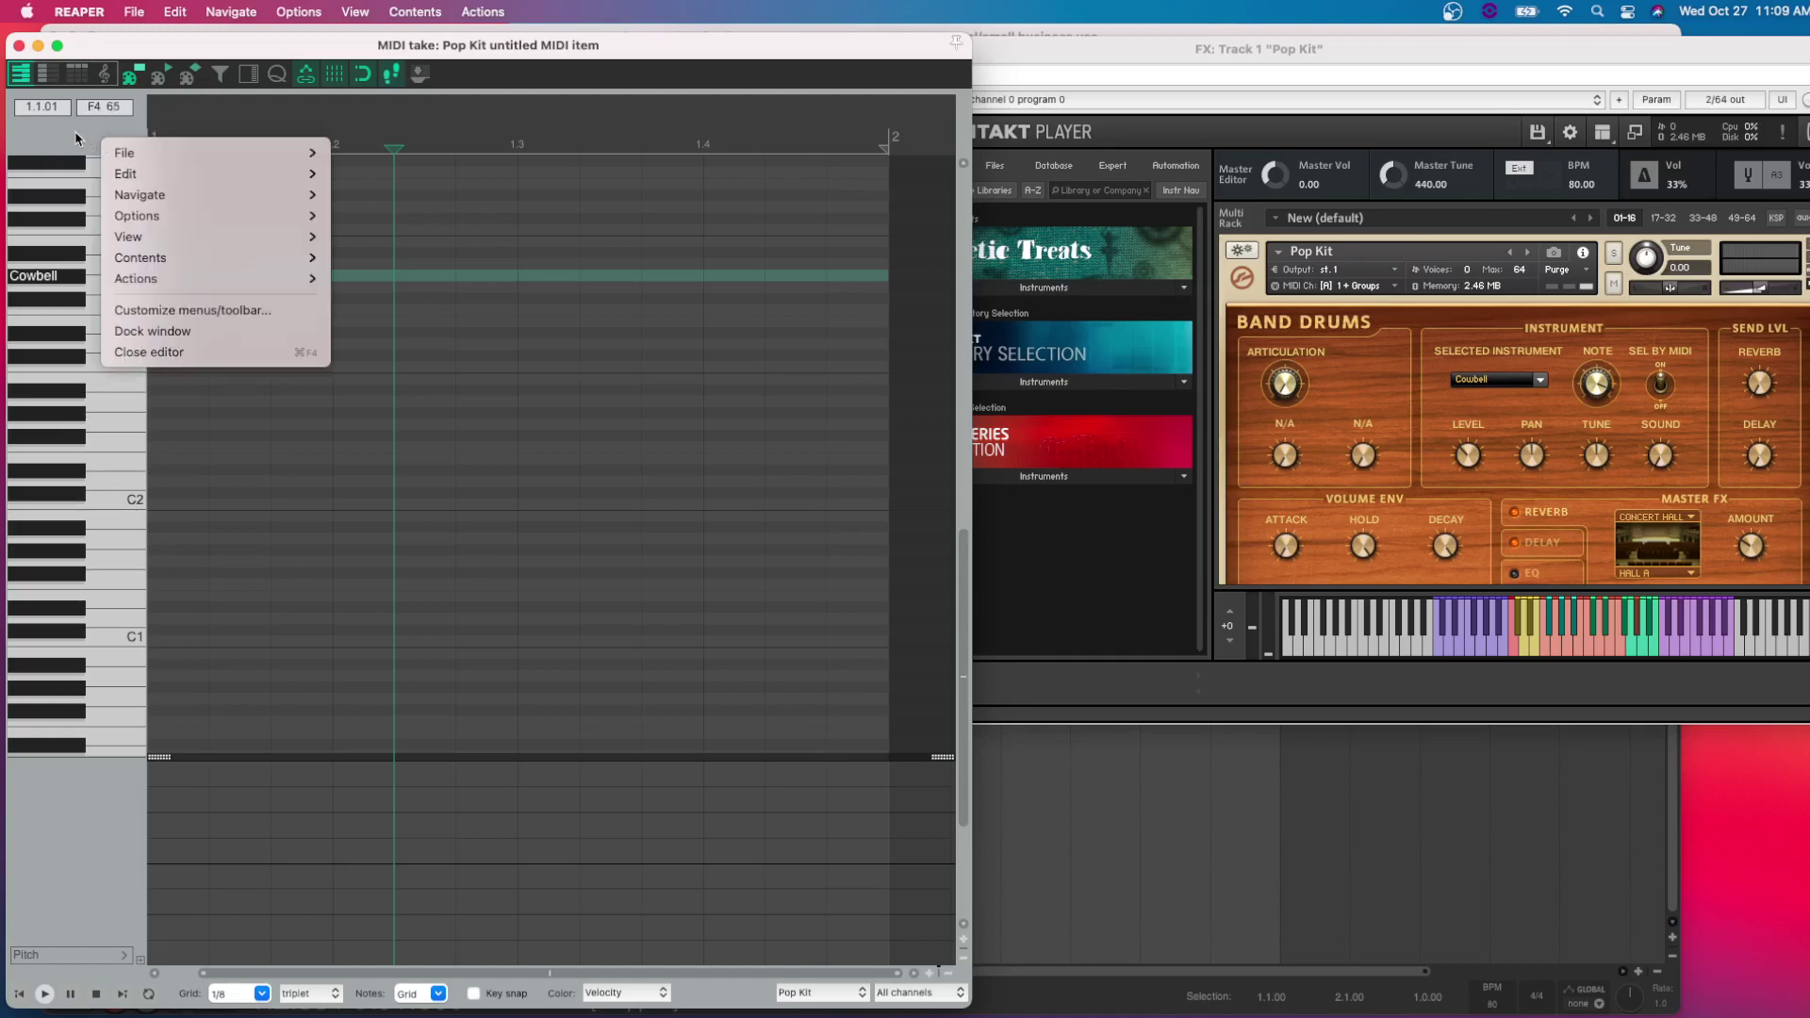
mouse_move(127, 152)
mouse_move(363, 253)
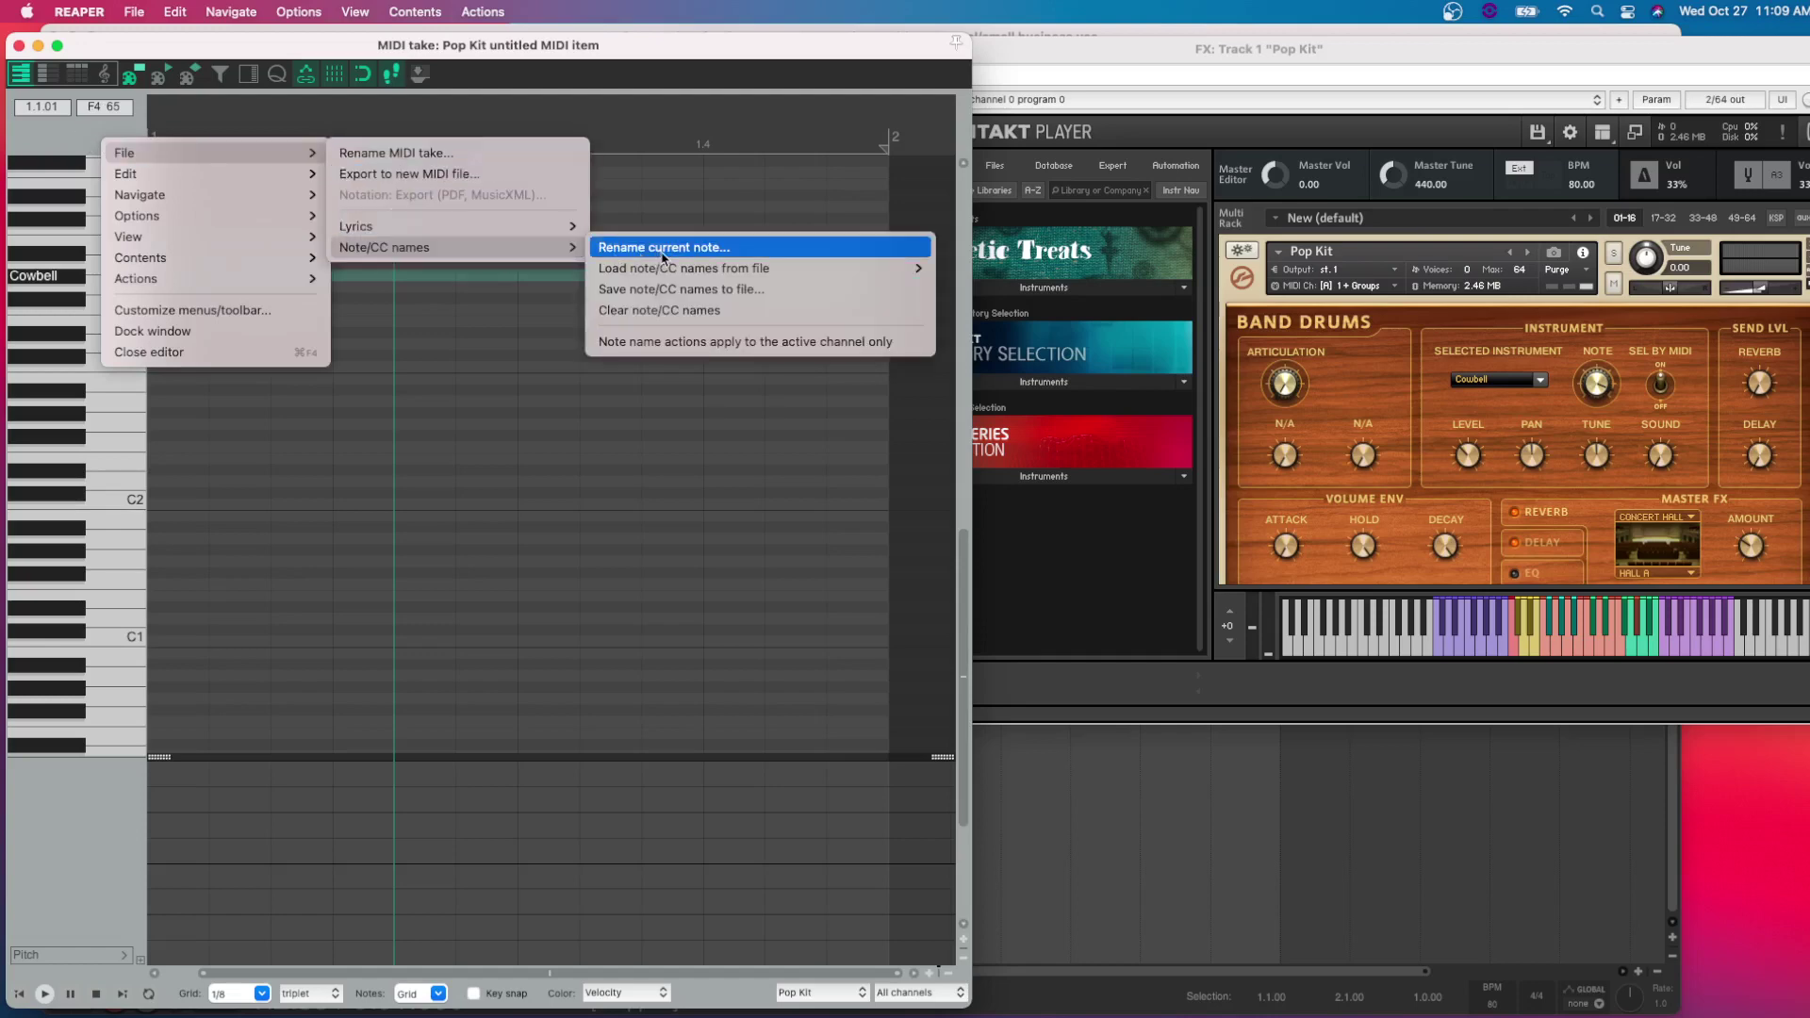
mouse_move(662, 279)
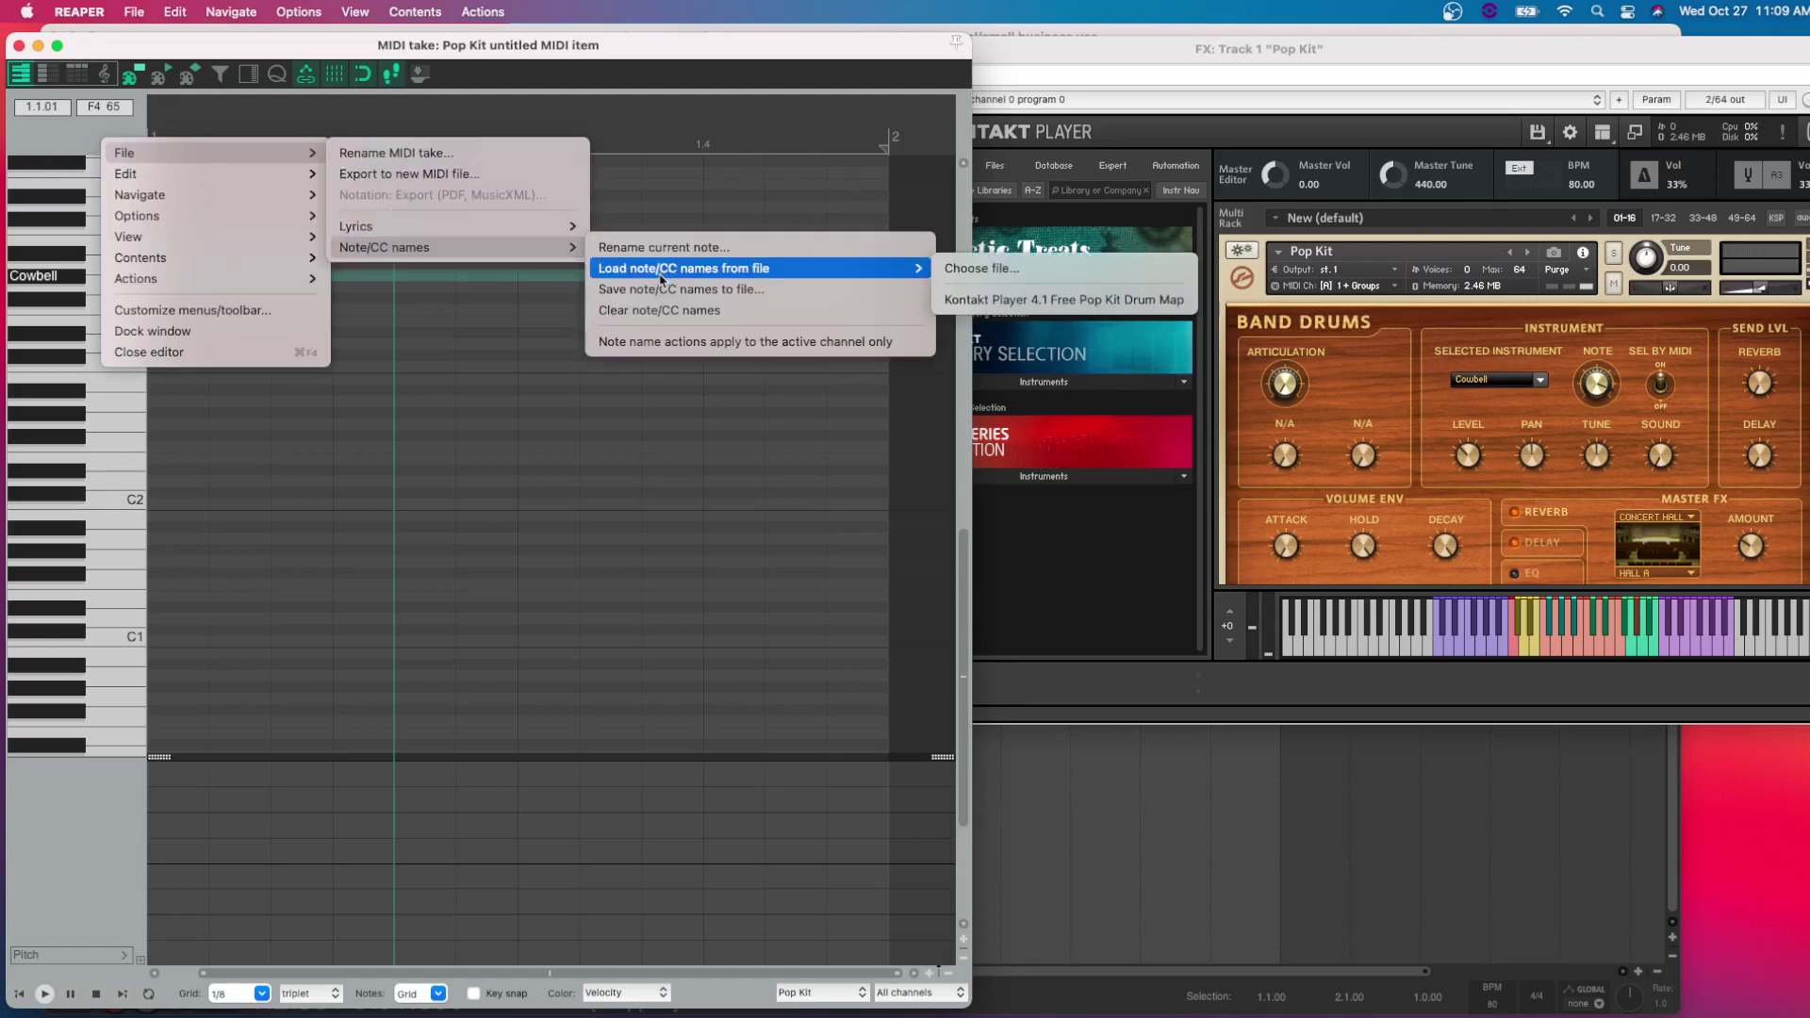
click(991, 277)
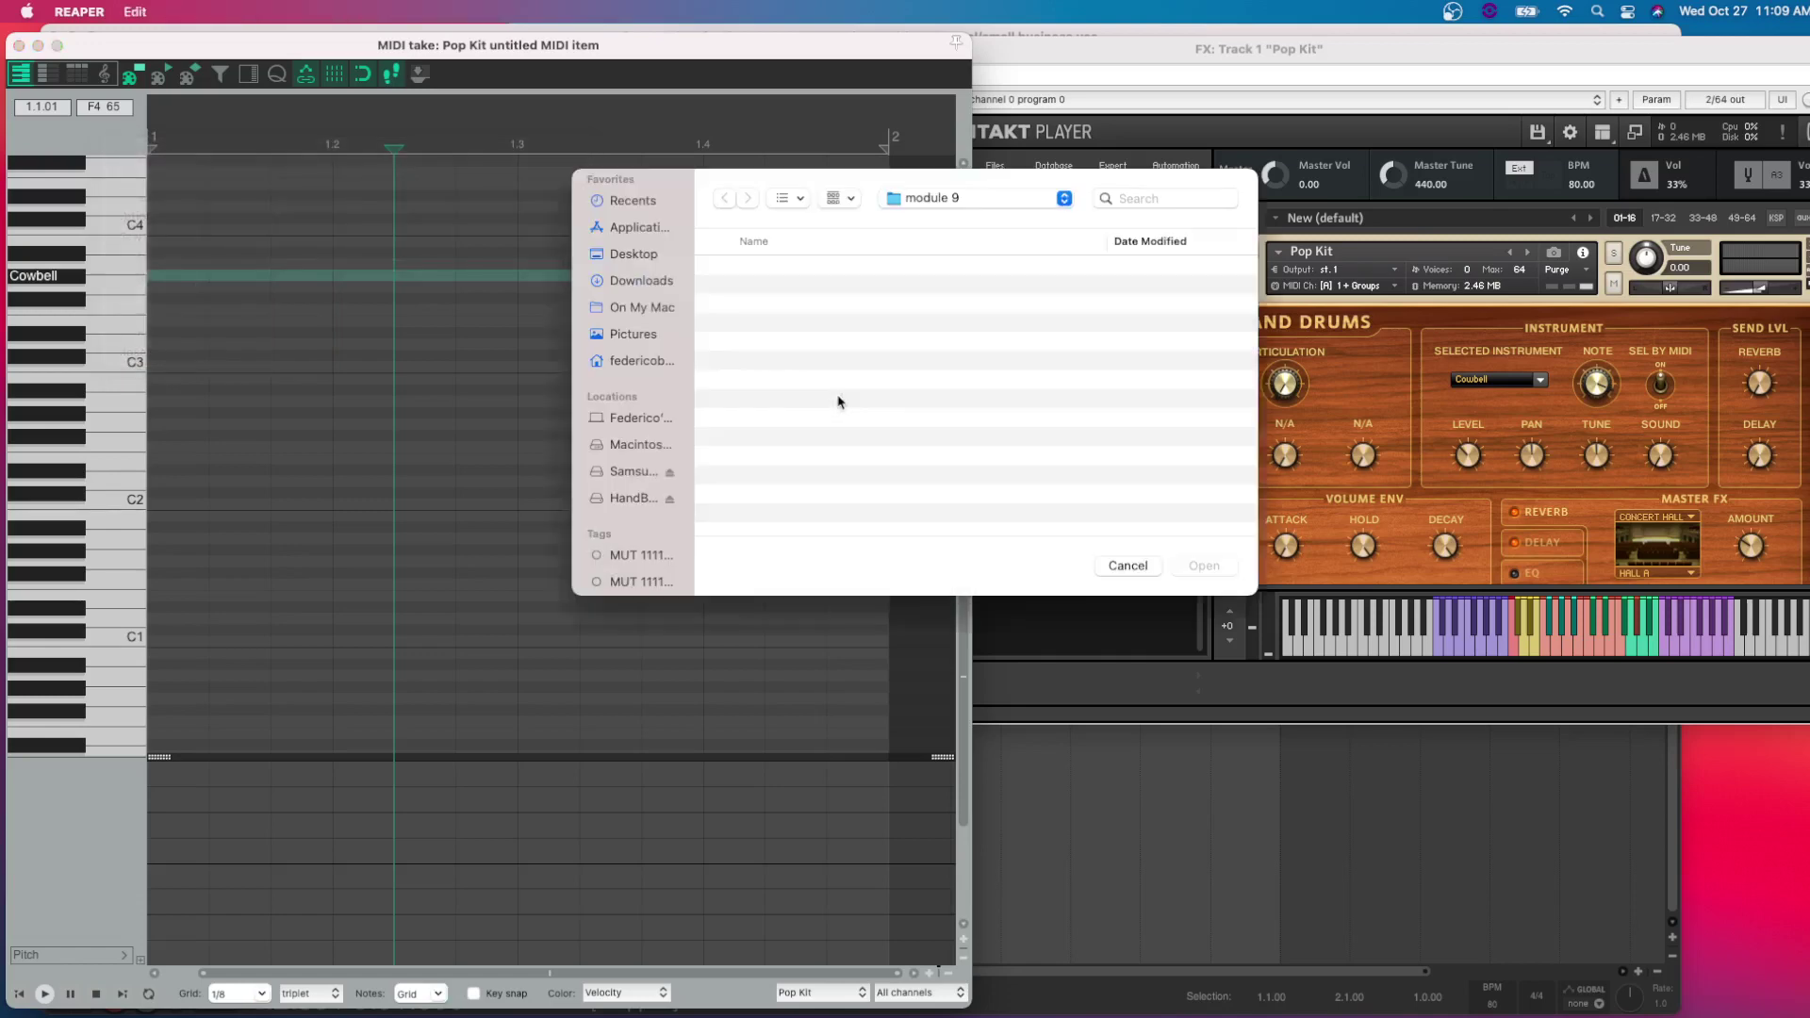
scroll(785, 462, down, 3)
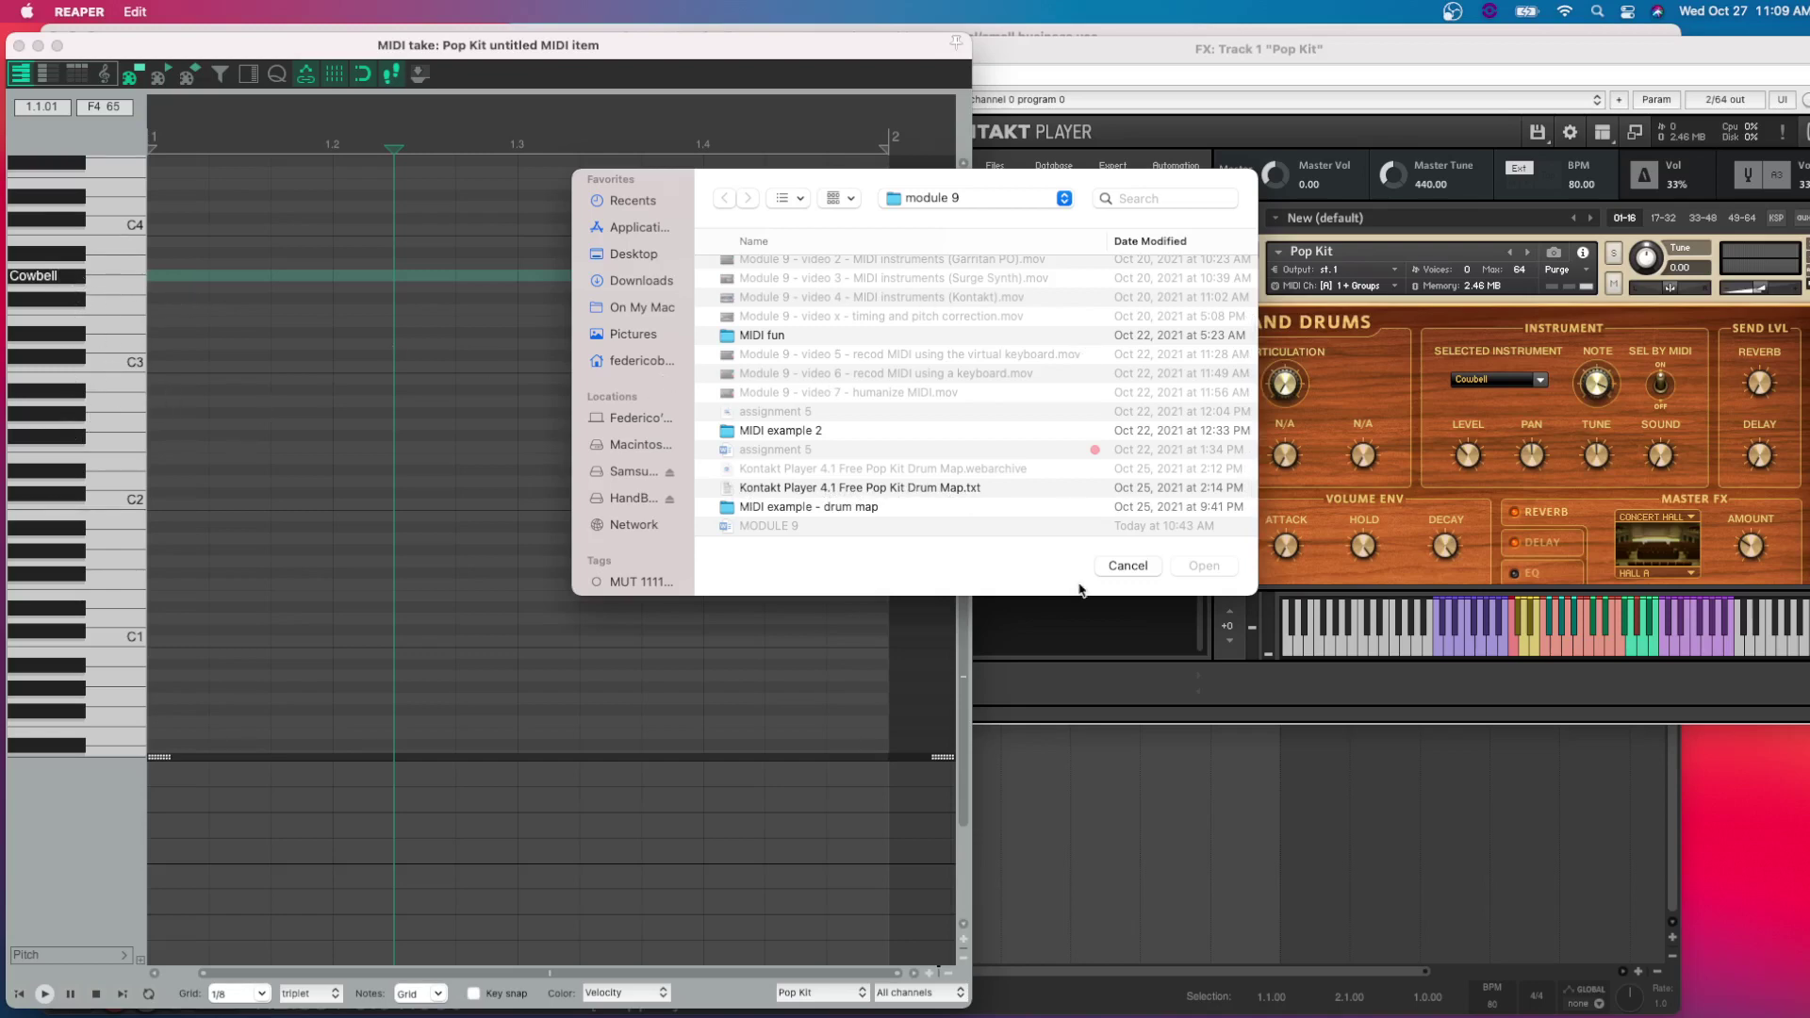
click(886, 488)
click(1196, 566)
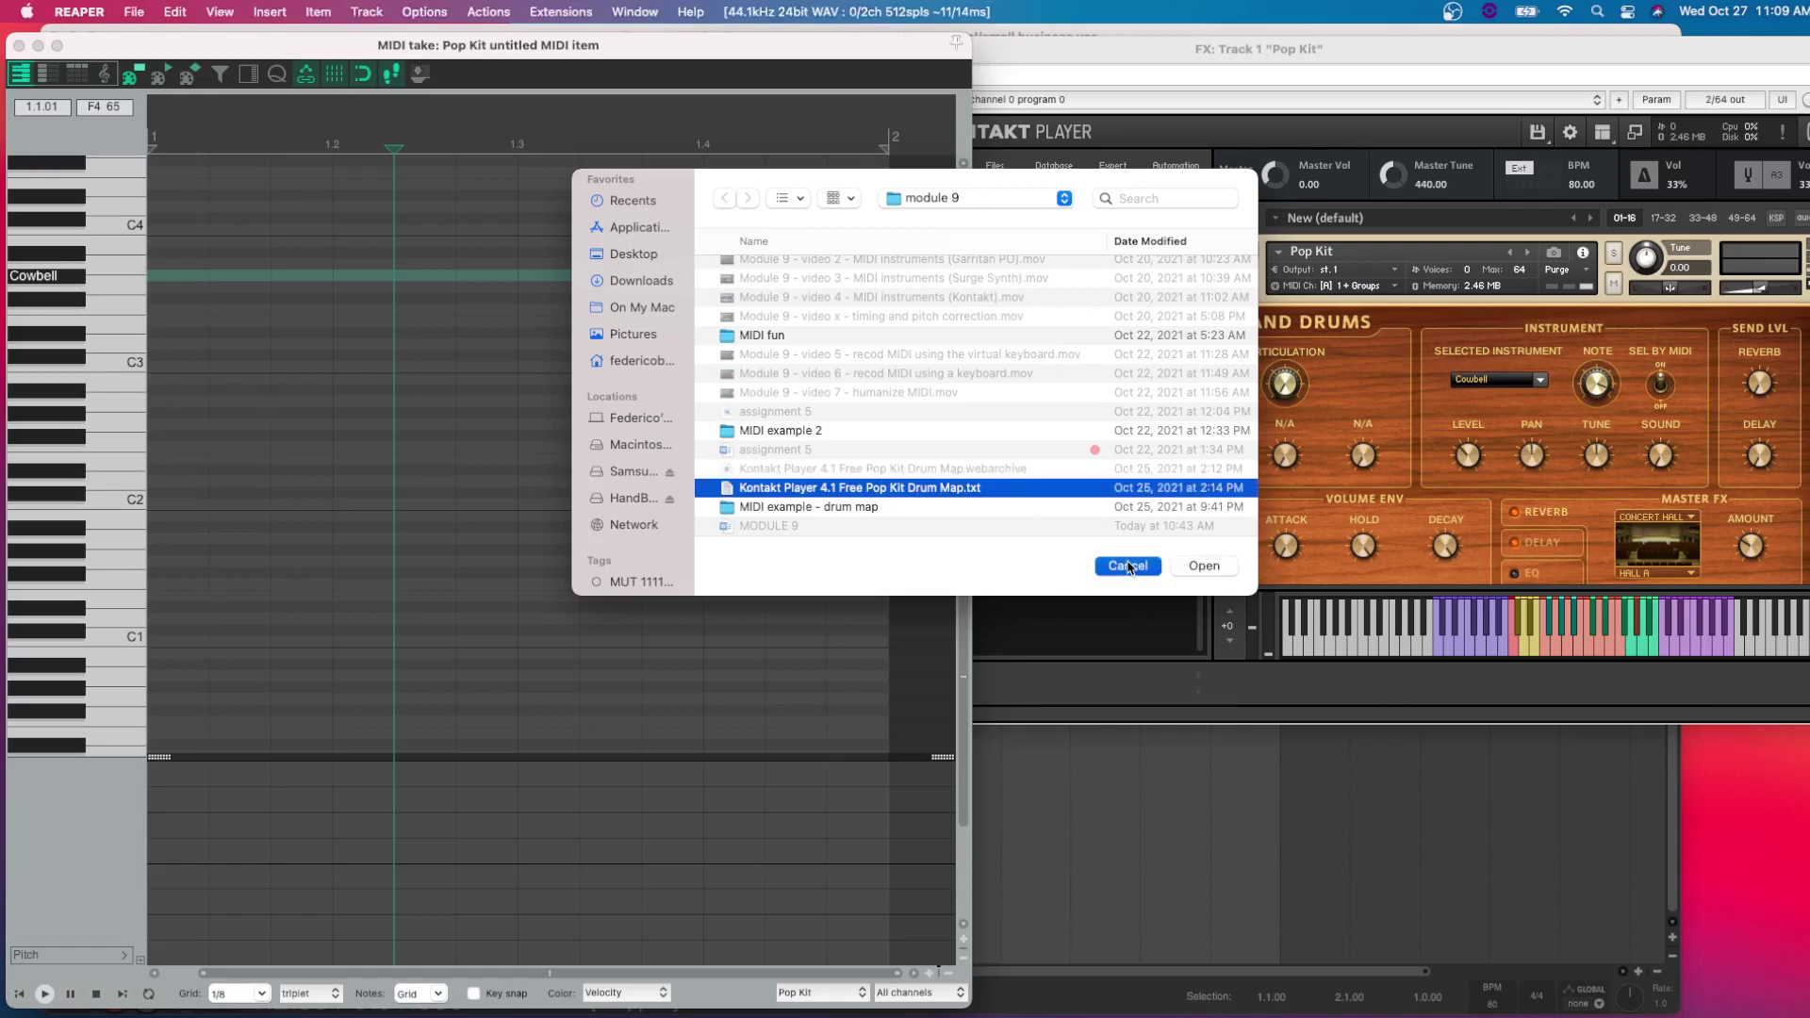
Load the note names from the Kontakt Player 4.1 Free Pop Kit Drum Map and switch the piano roll to the named-notes view.
right_click(73, 134)
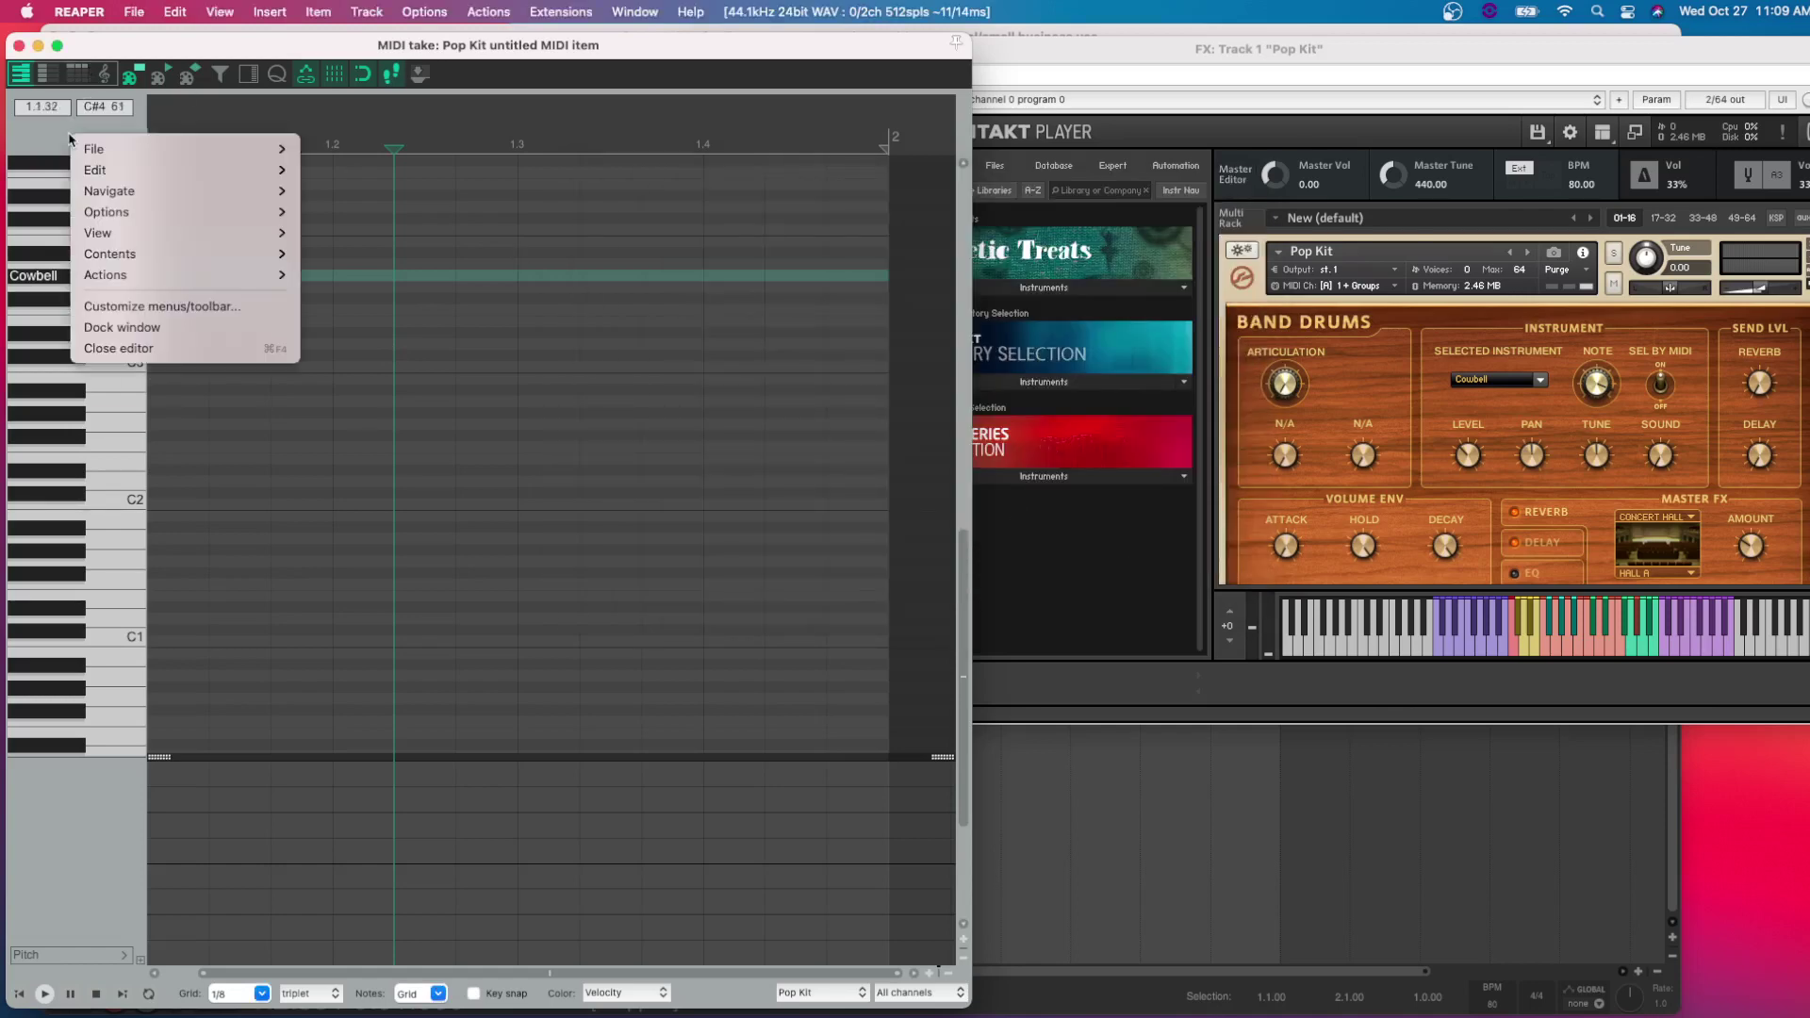
mouse_move(120, 171)
mouse_move(441, 247)
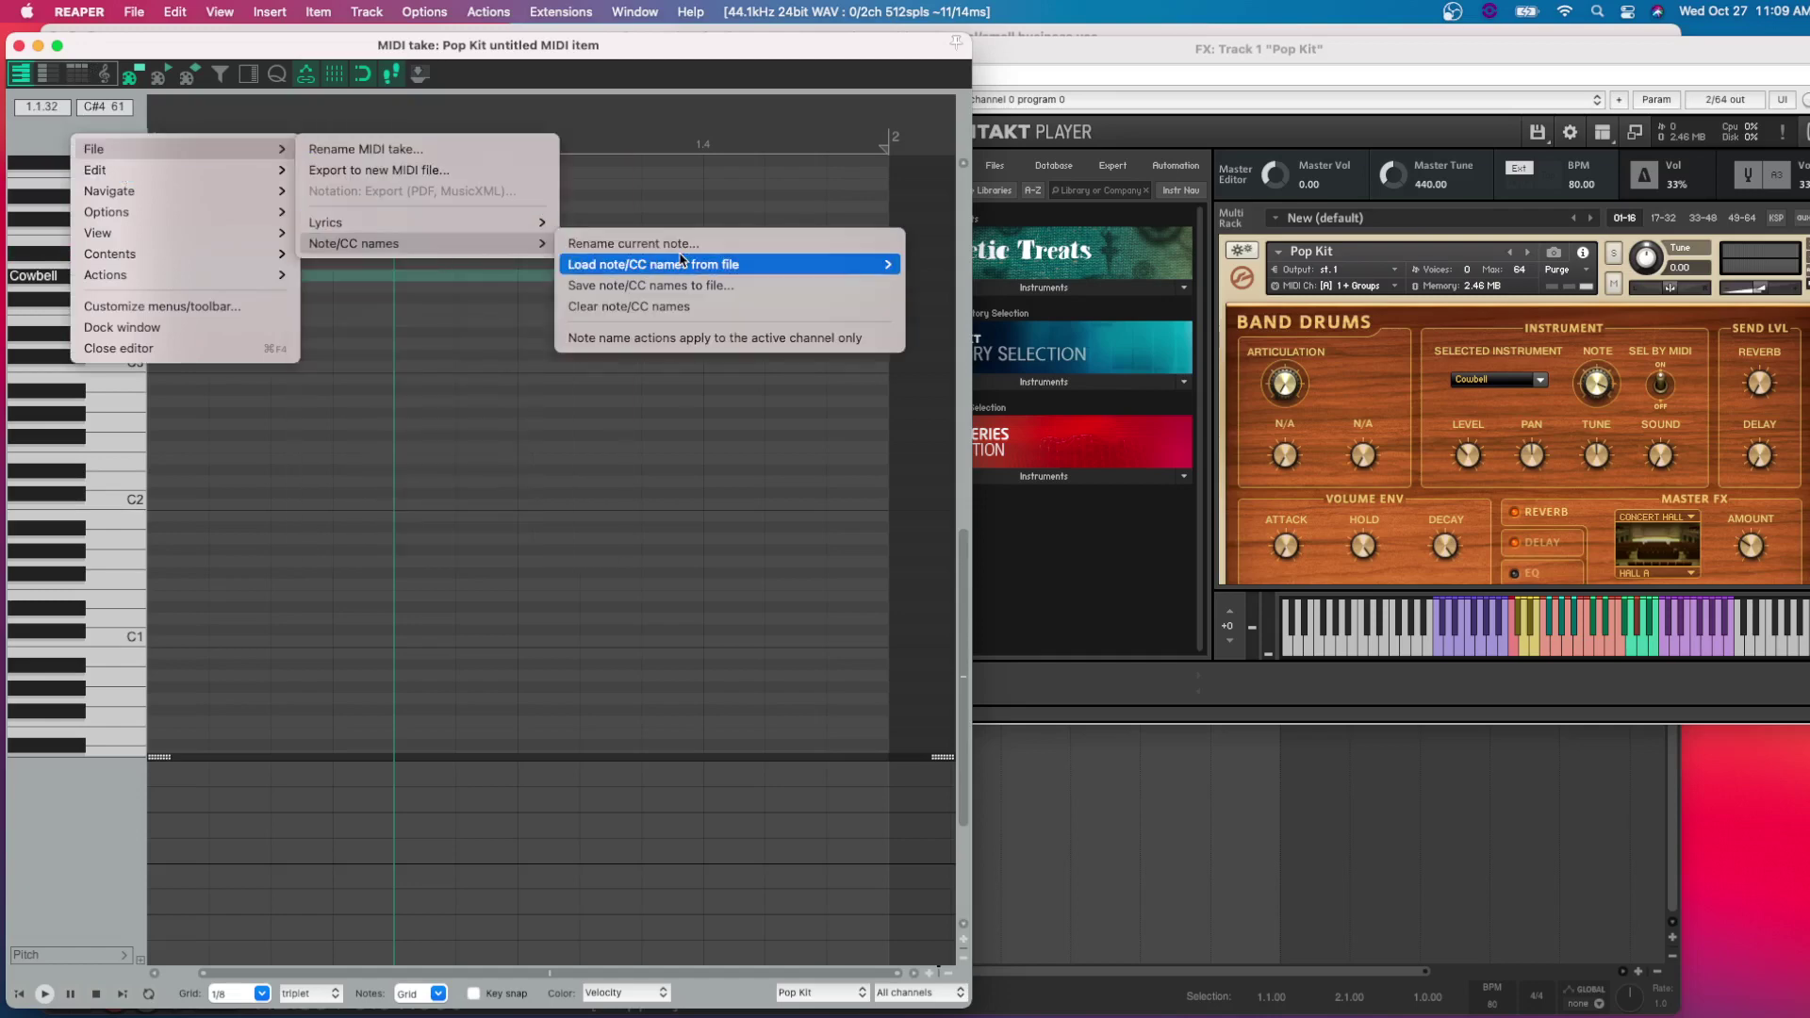
mouse_move(683, 266)
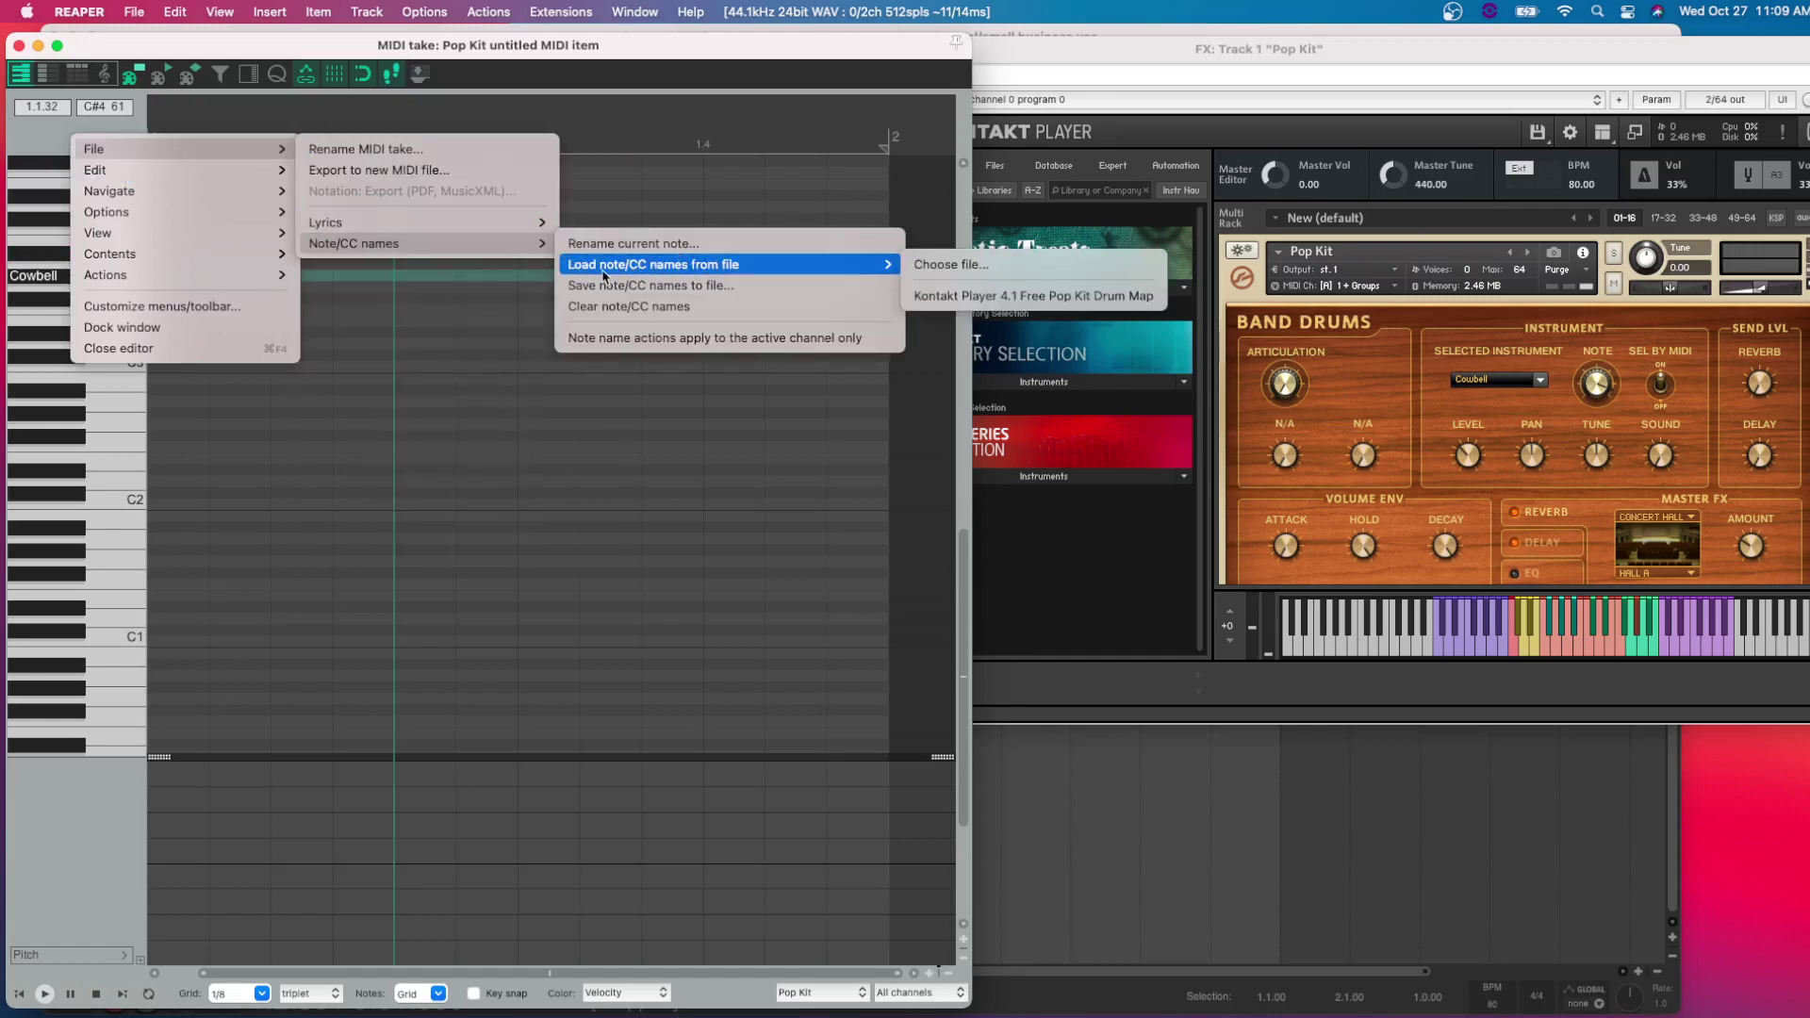
click(1051, 296)
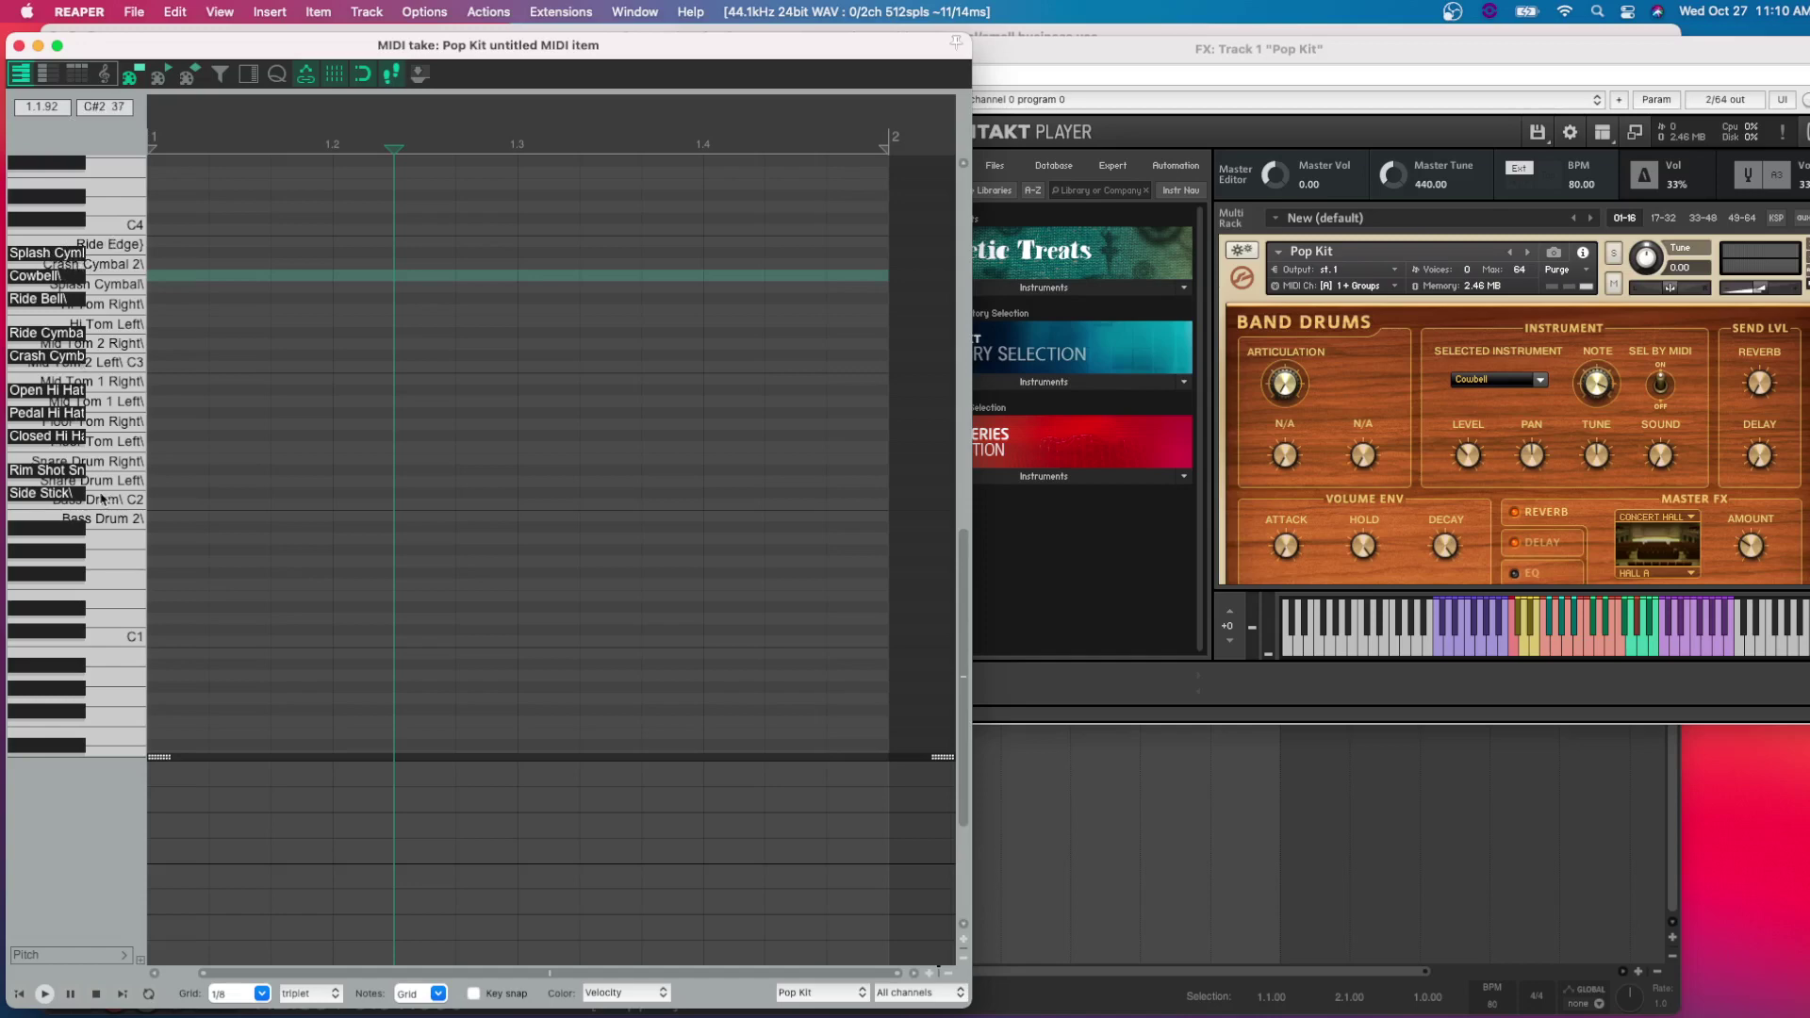
click(49, 76)
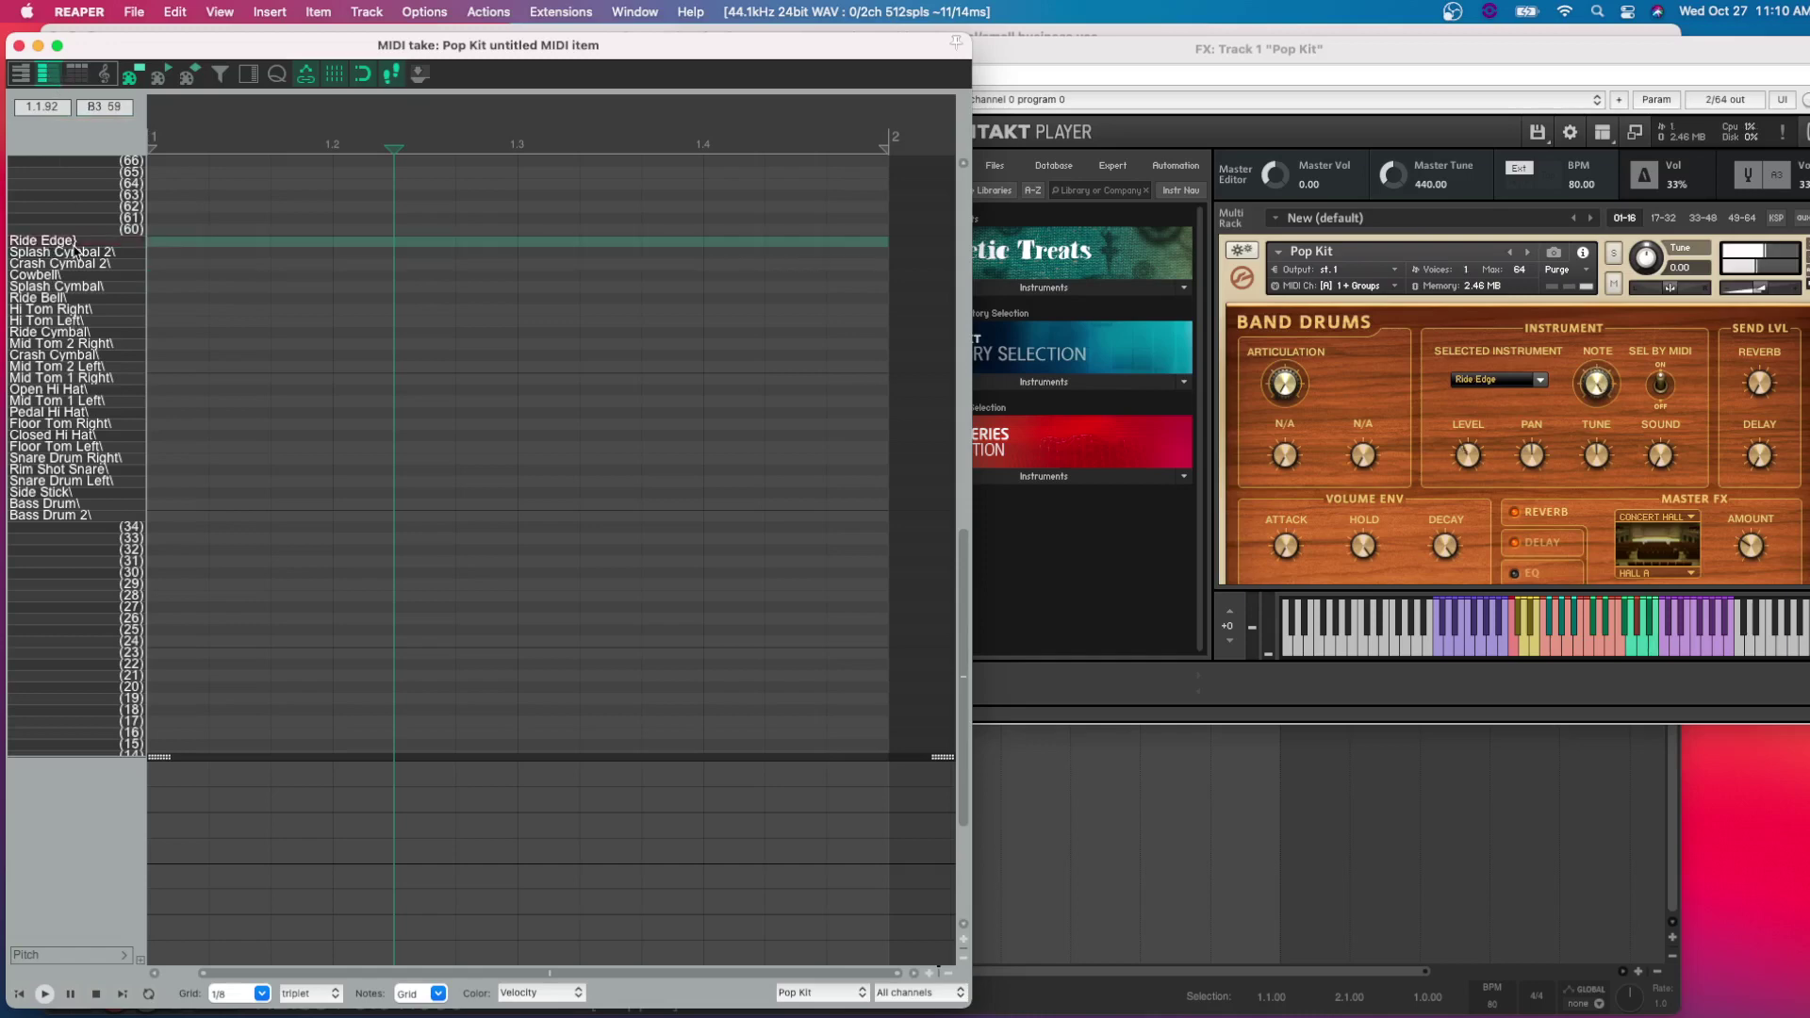
Audition the Pedal Hi Hat, Ride Bell and Splash Cymbal 2 rows, and compare unnamed note 60 with Kontakt's purple pattern keys.
click(79, 415)
click(86, 298)
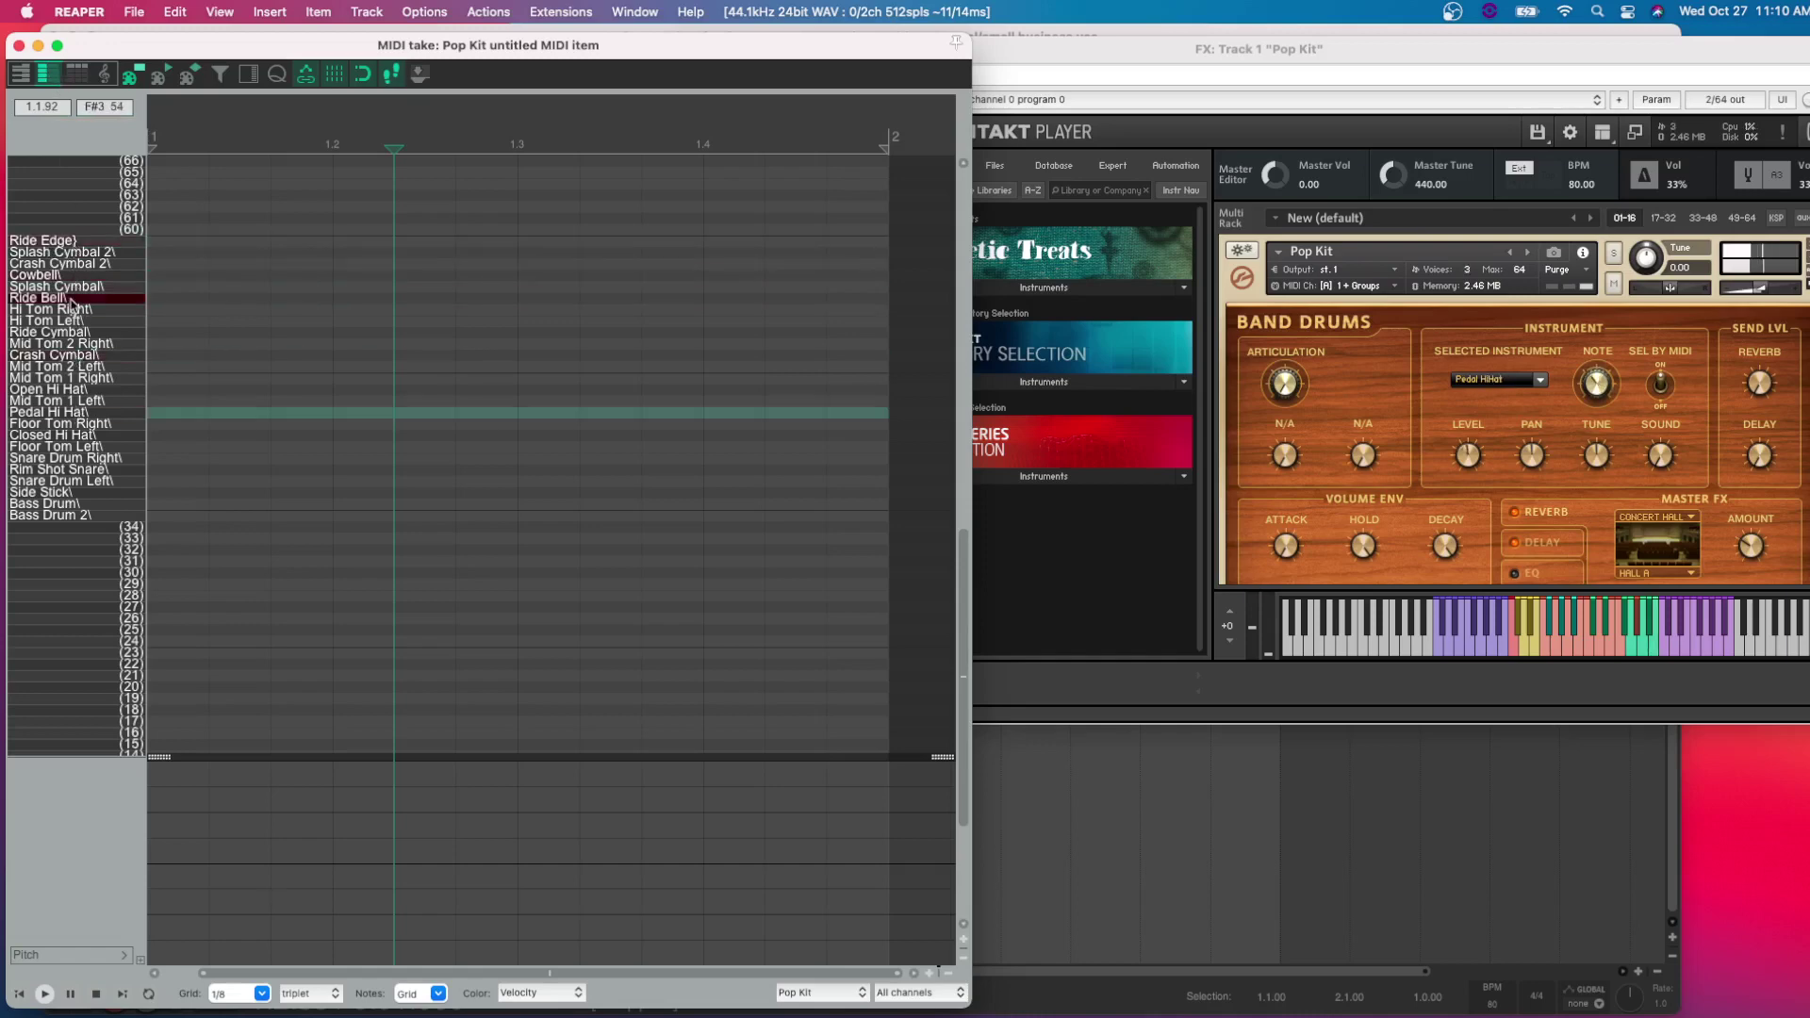
click(98, 253)
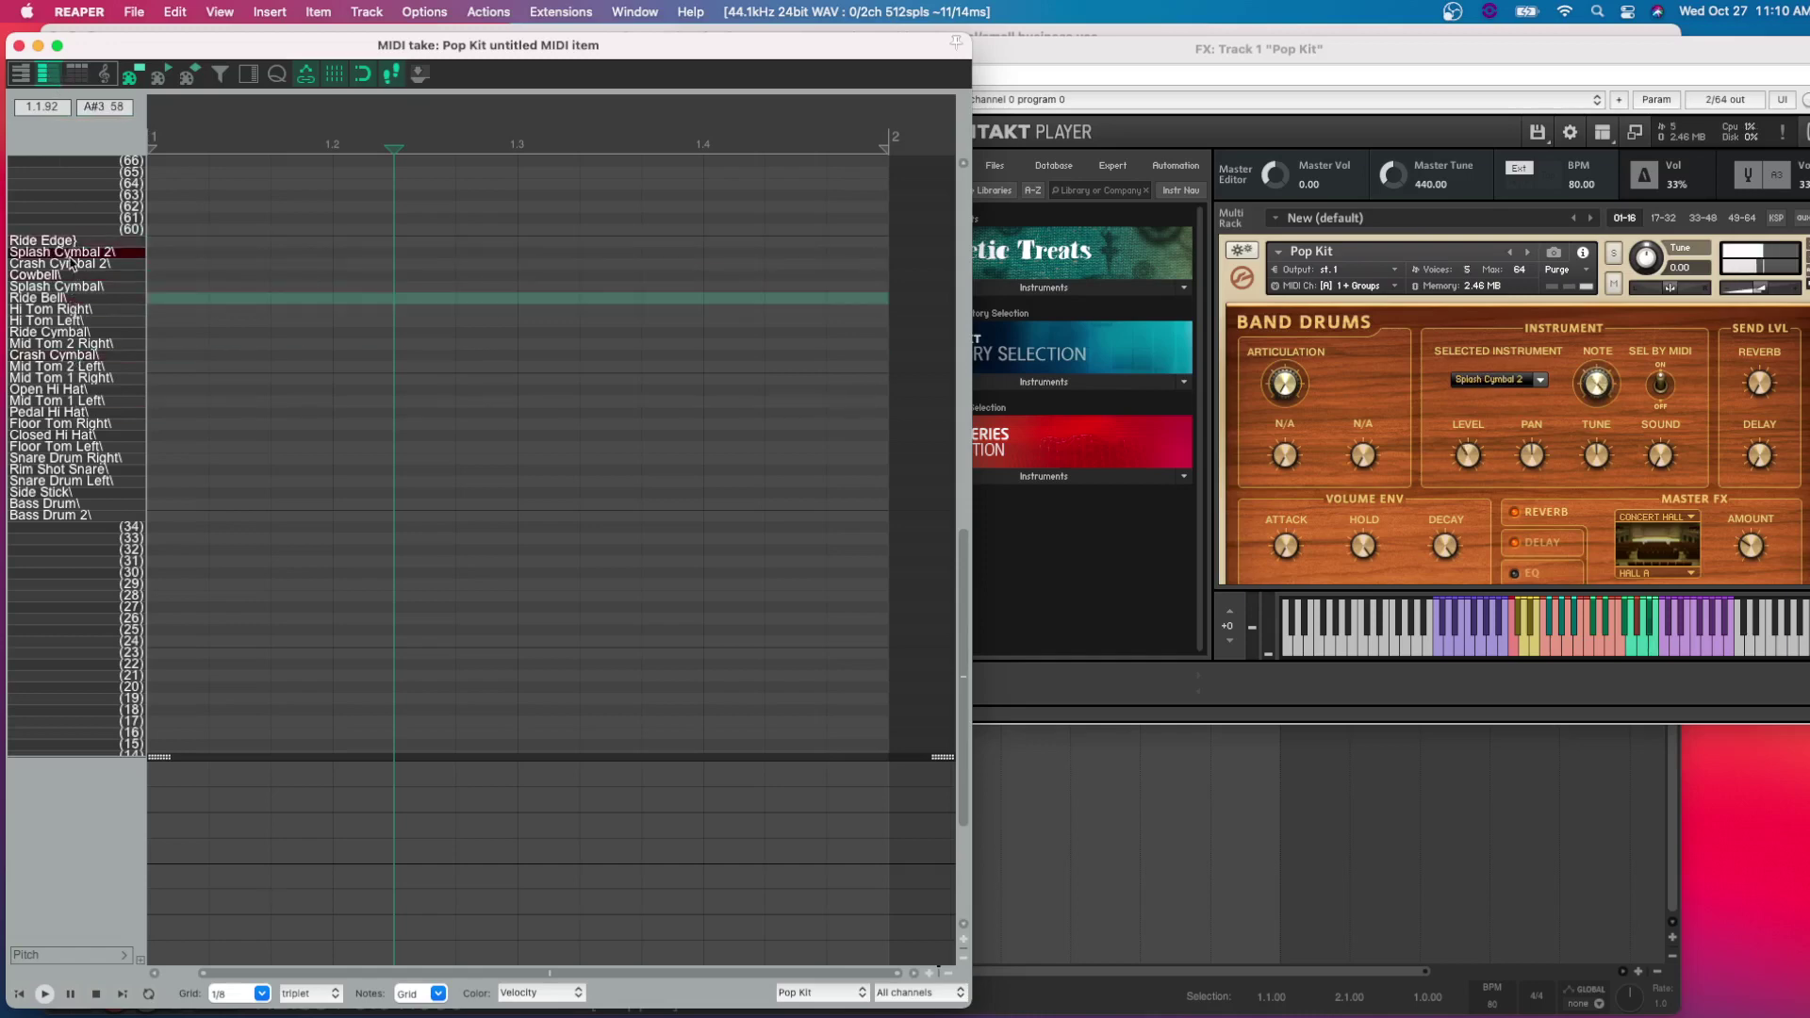
click(132, 230)
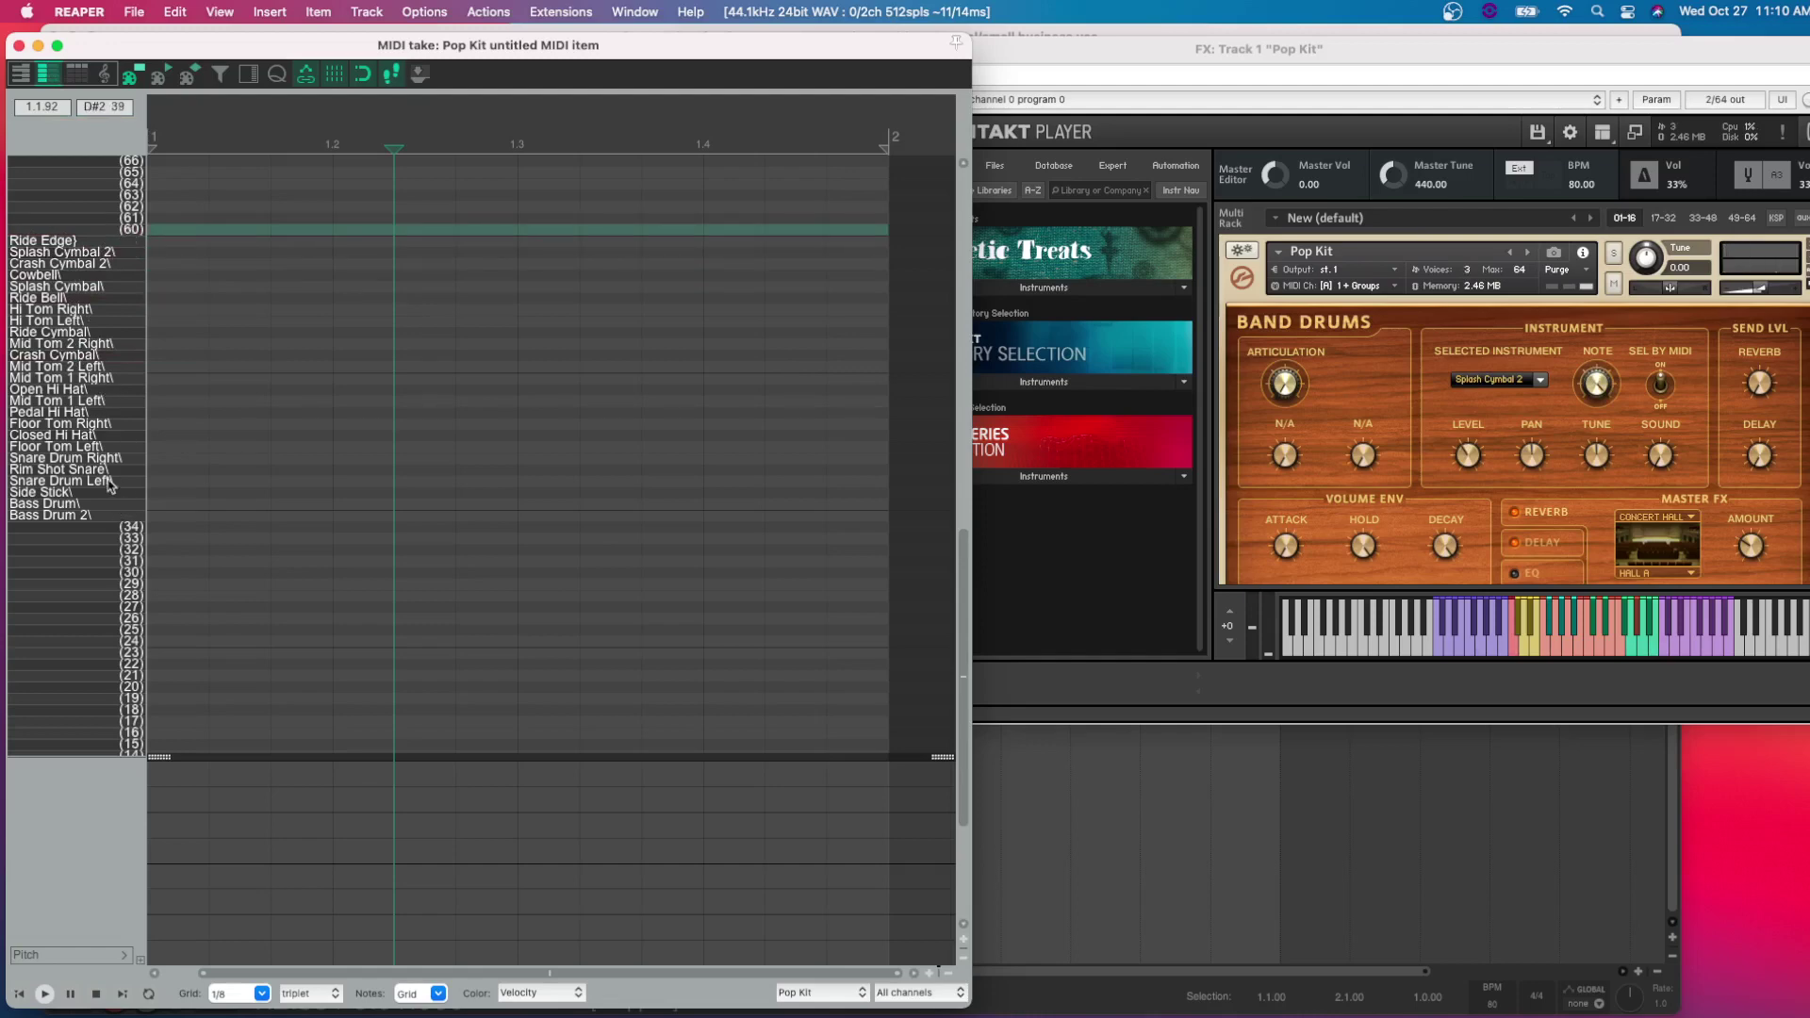
click(120, 229)
scroll(76, 282, up, 2)
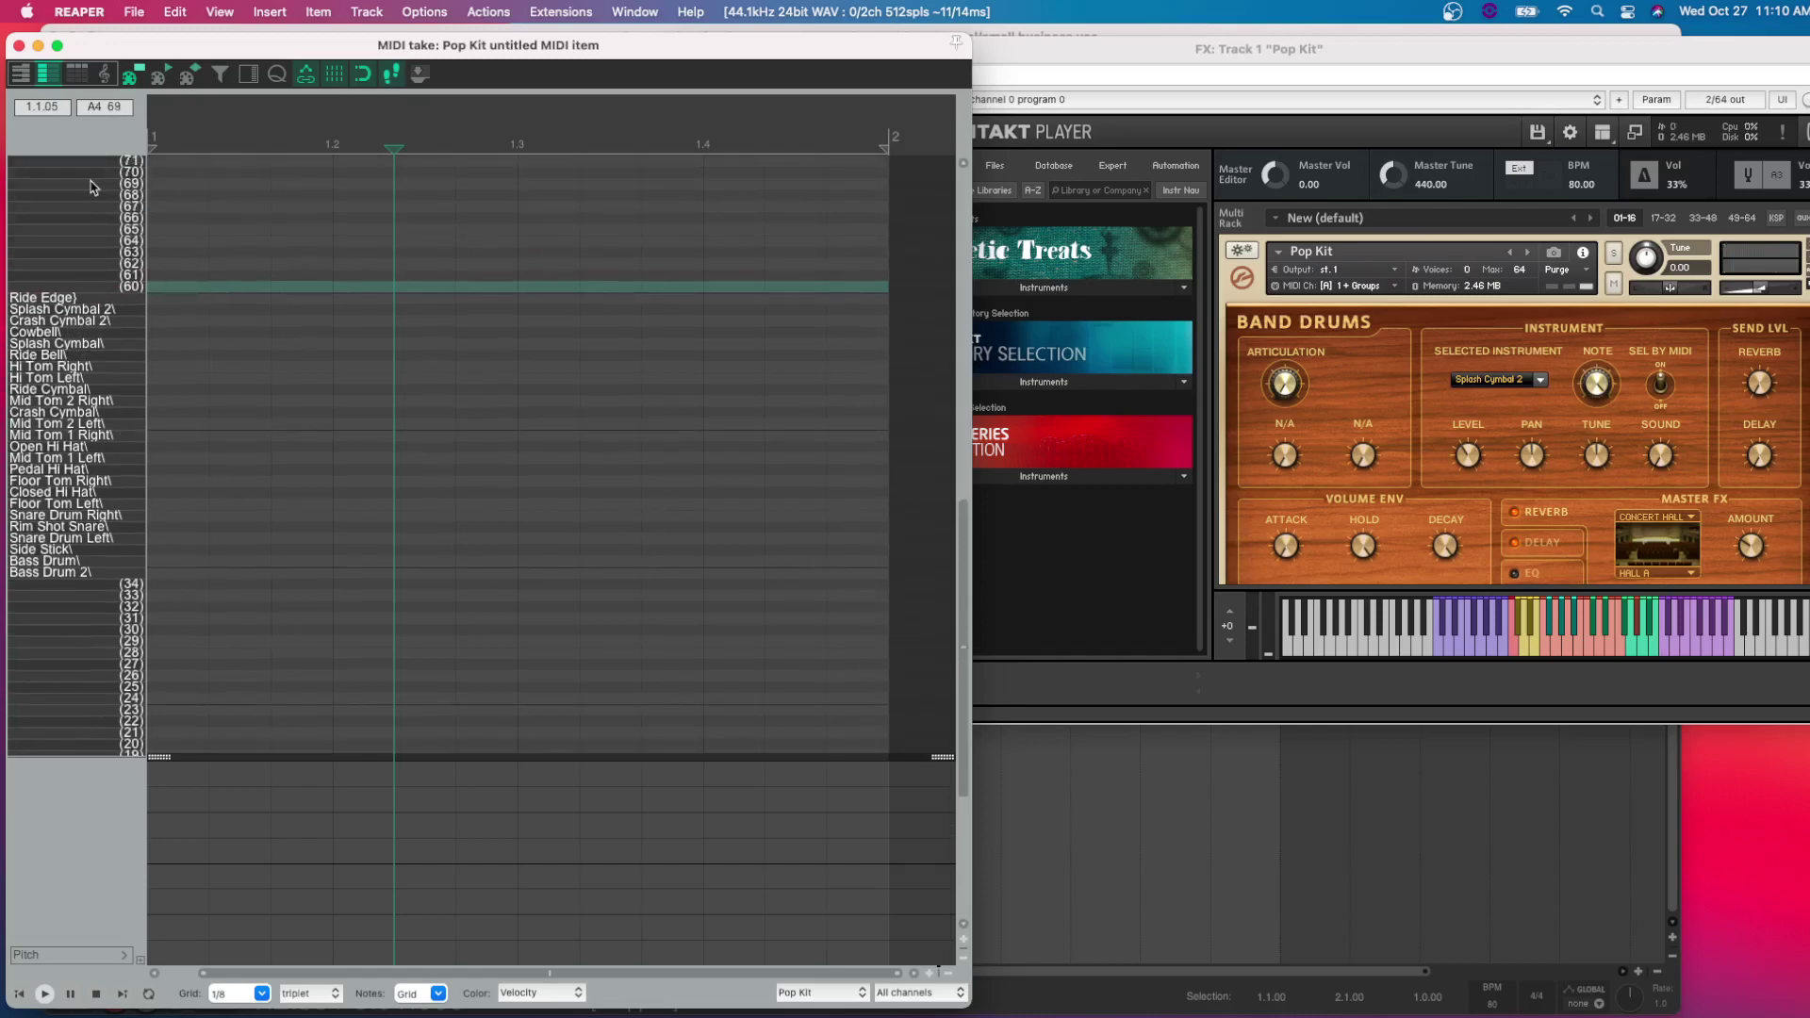
click(96, 287)
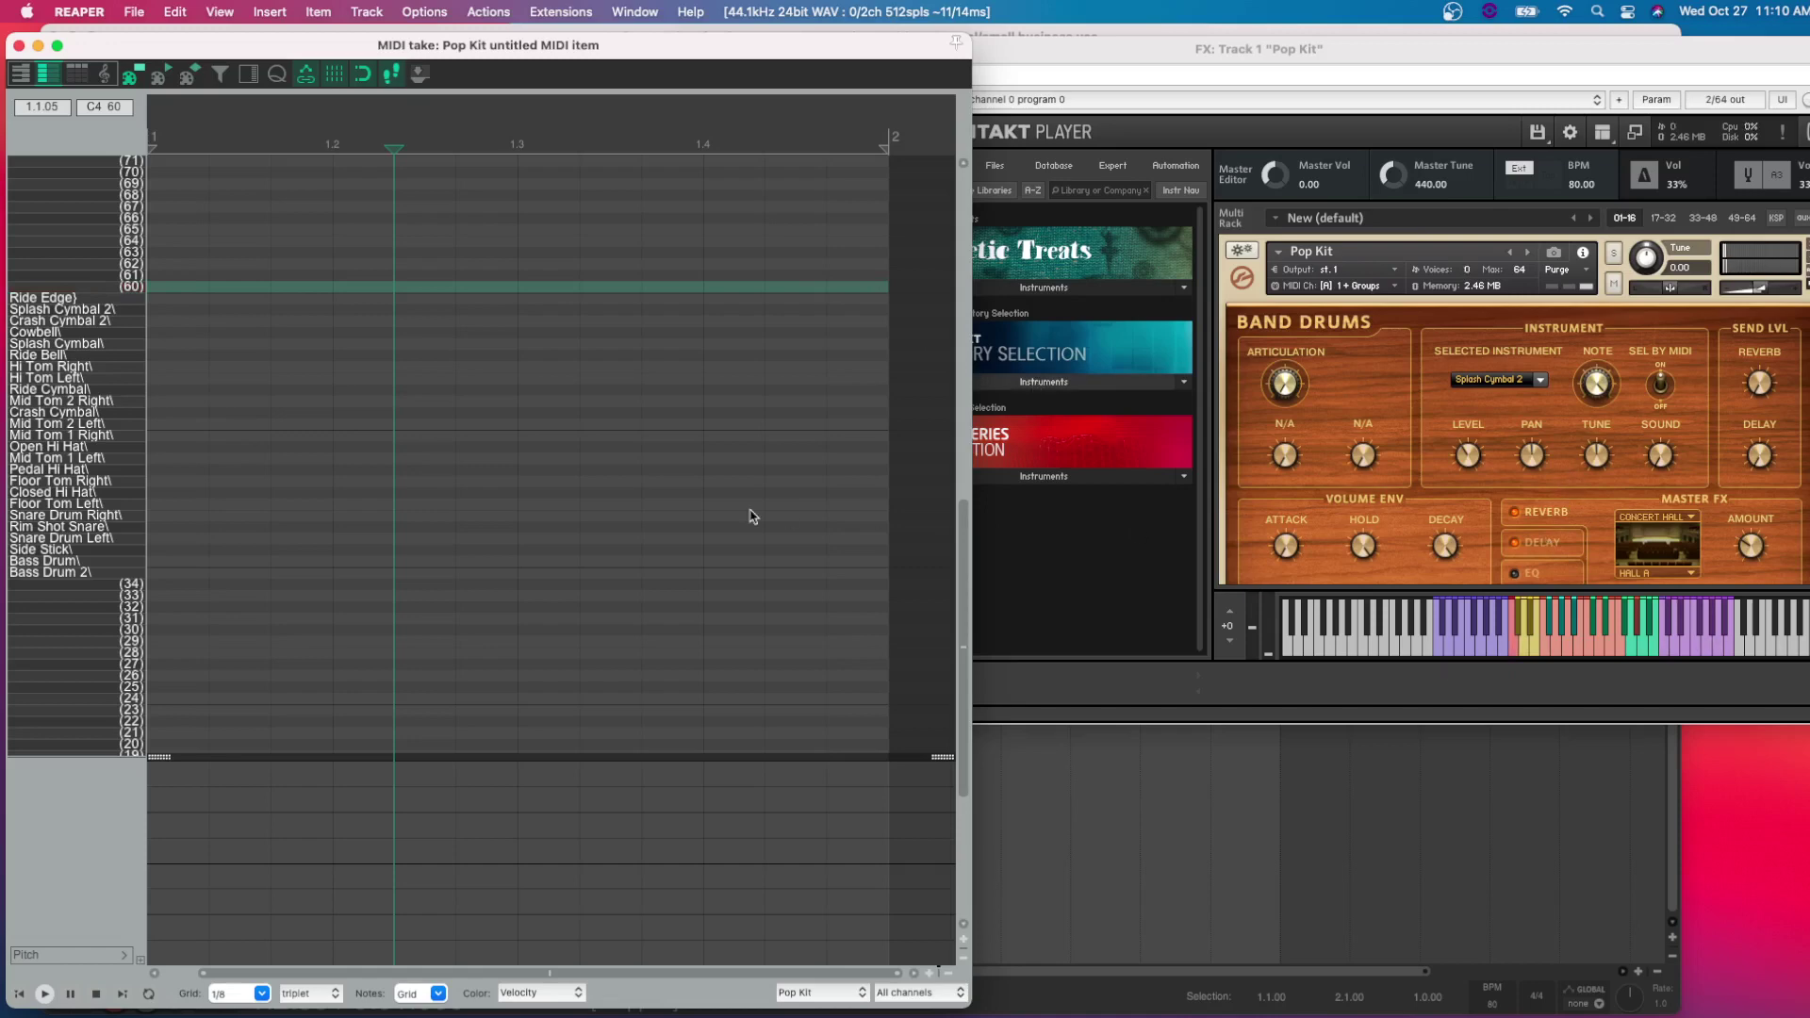
click(1664, 651)
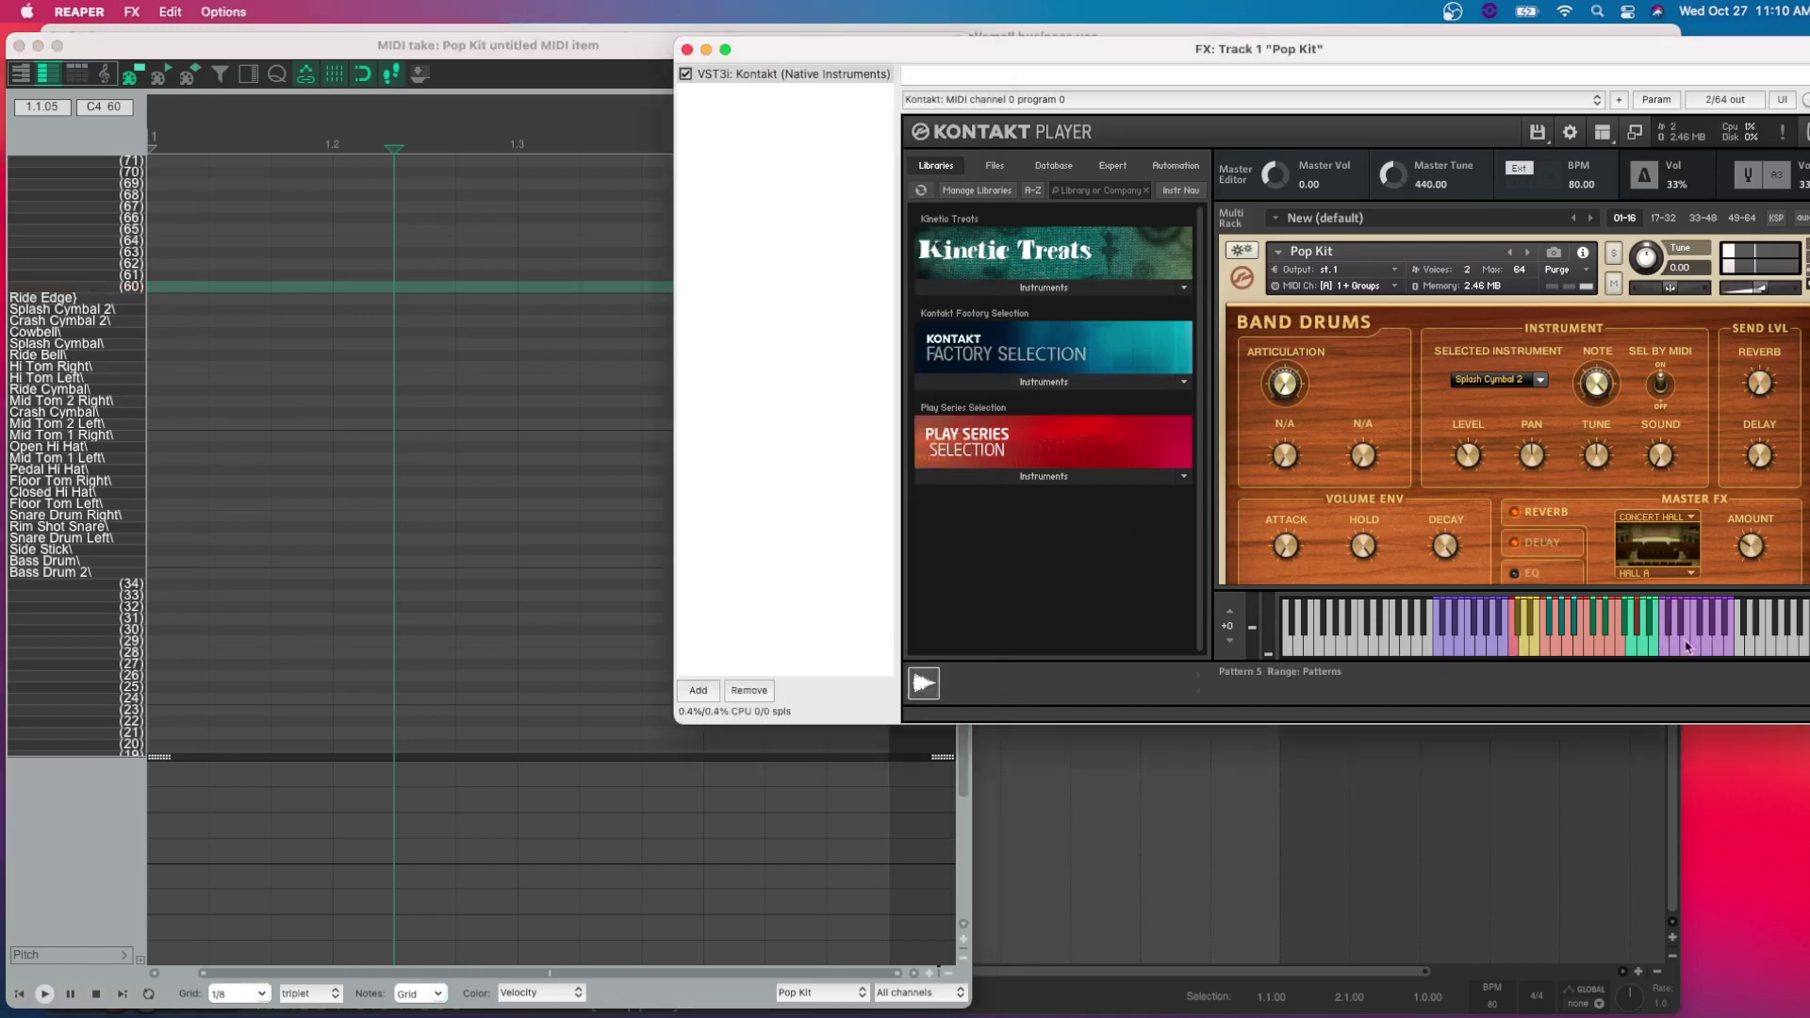
click(57, 287)
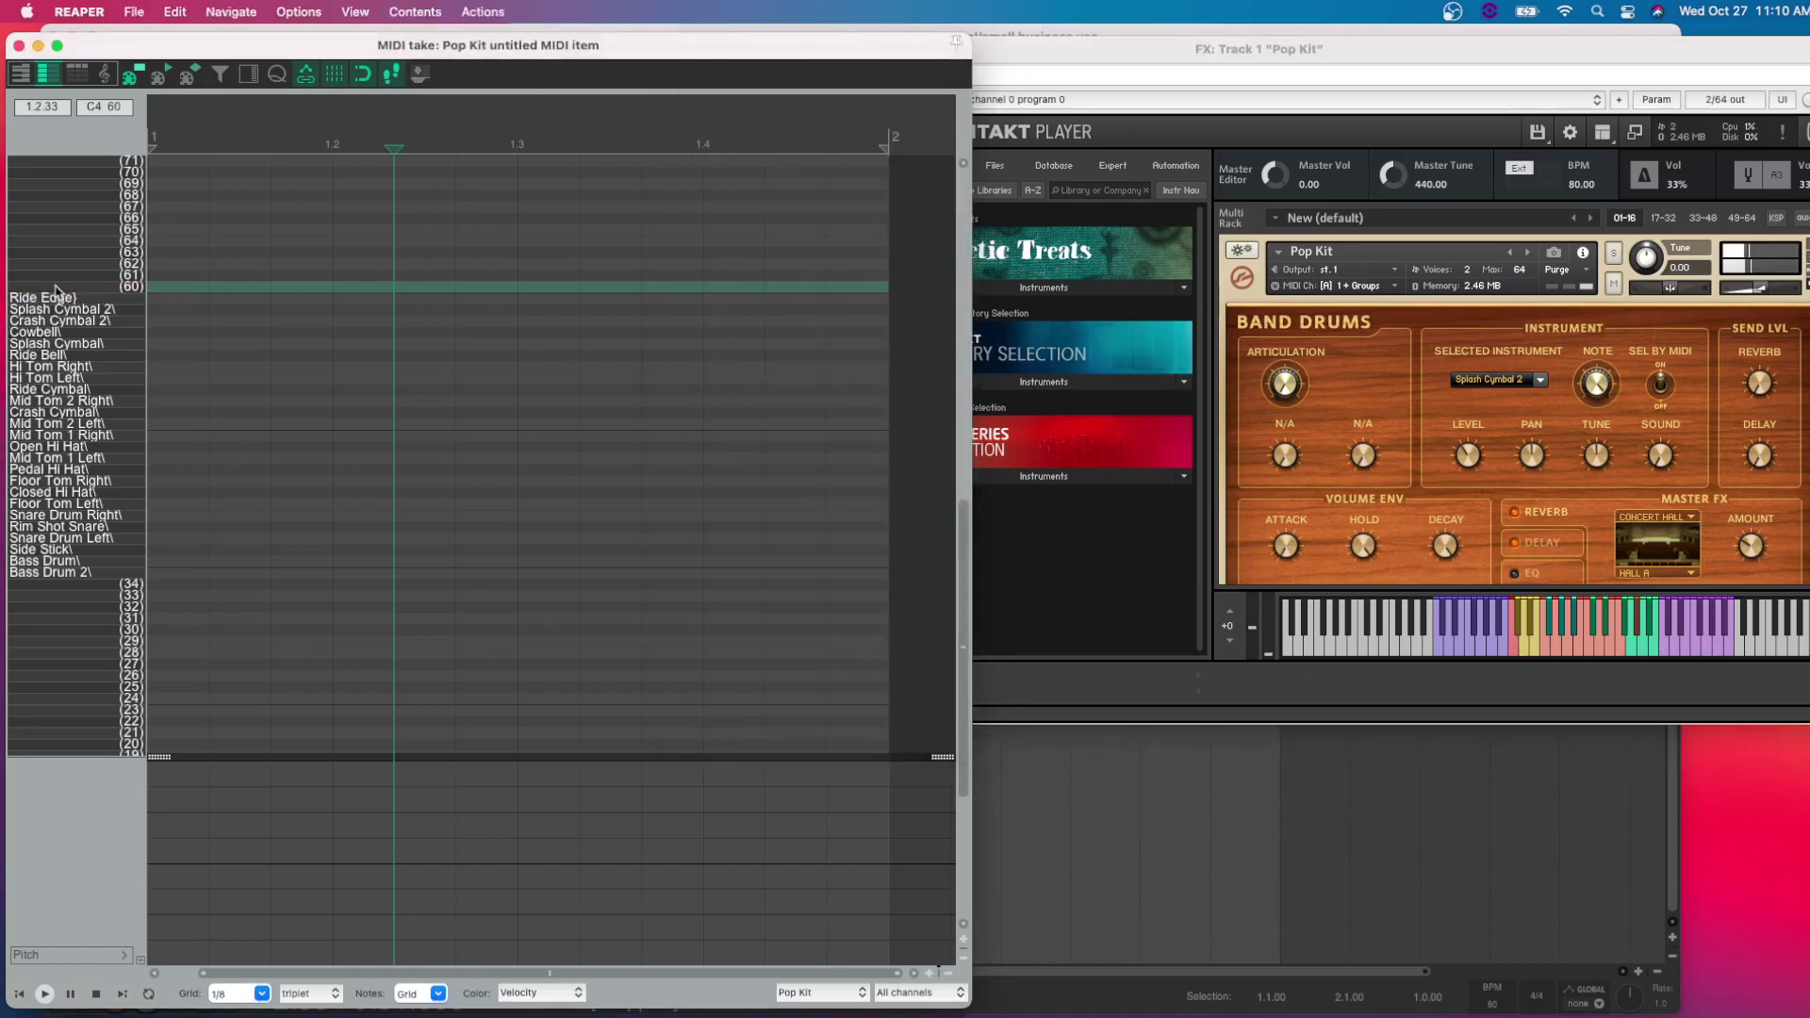
right_click(64, 139)
mouse_move(170, 148)
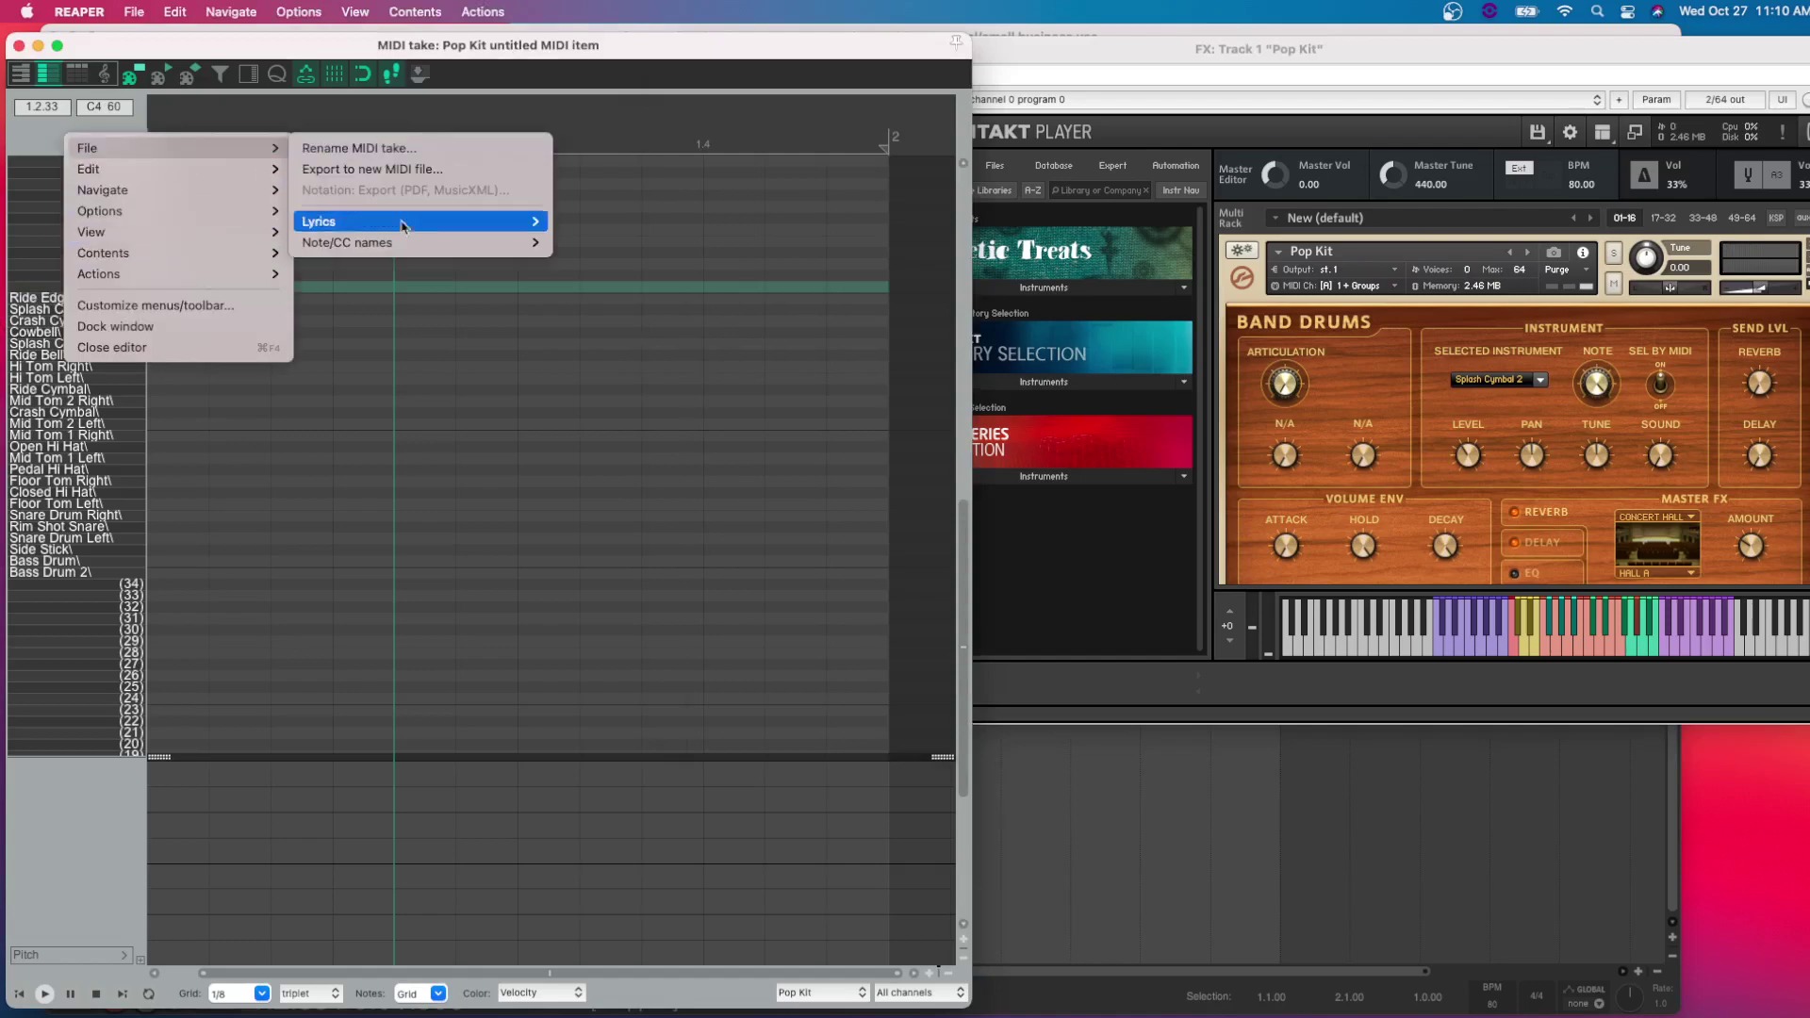
mouse_move(403, 243)
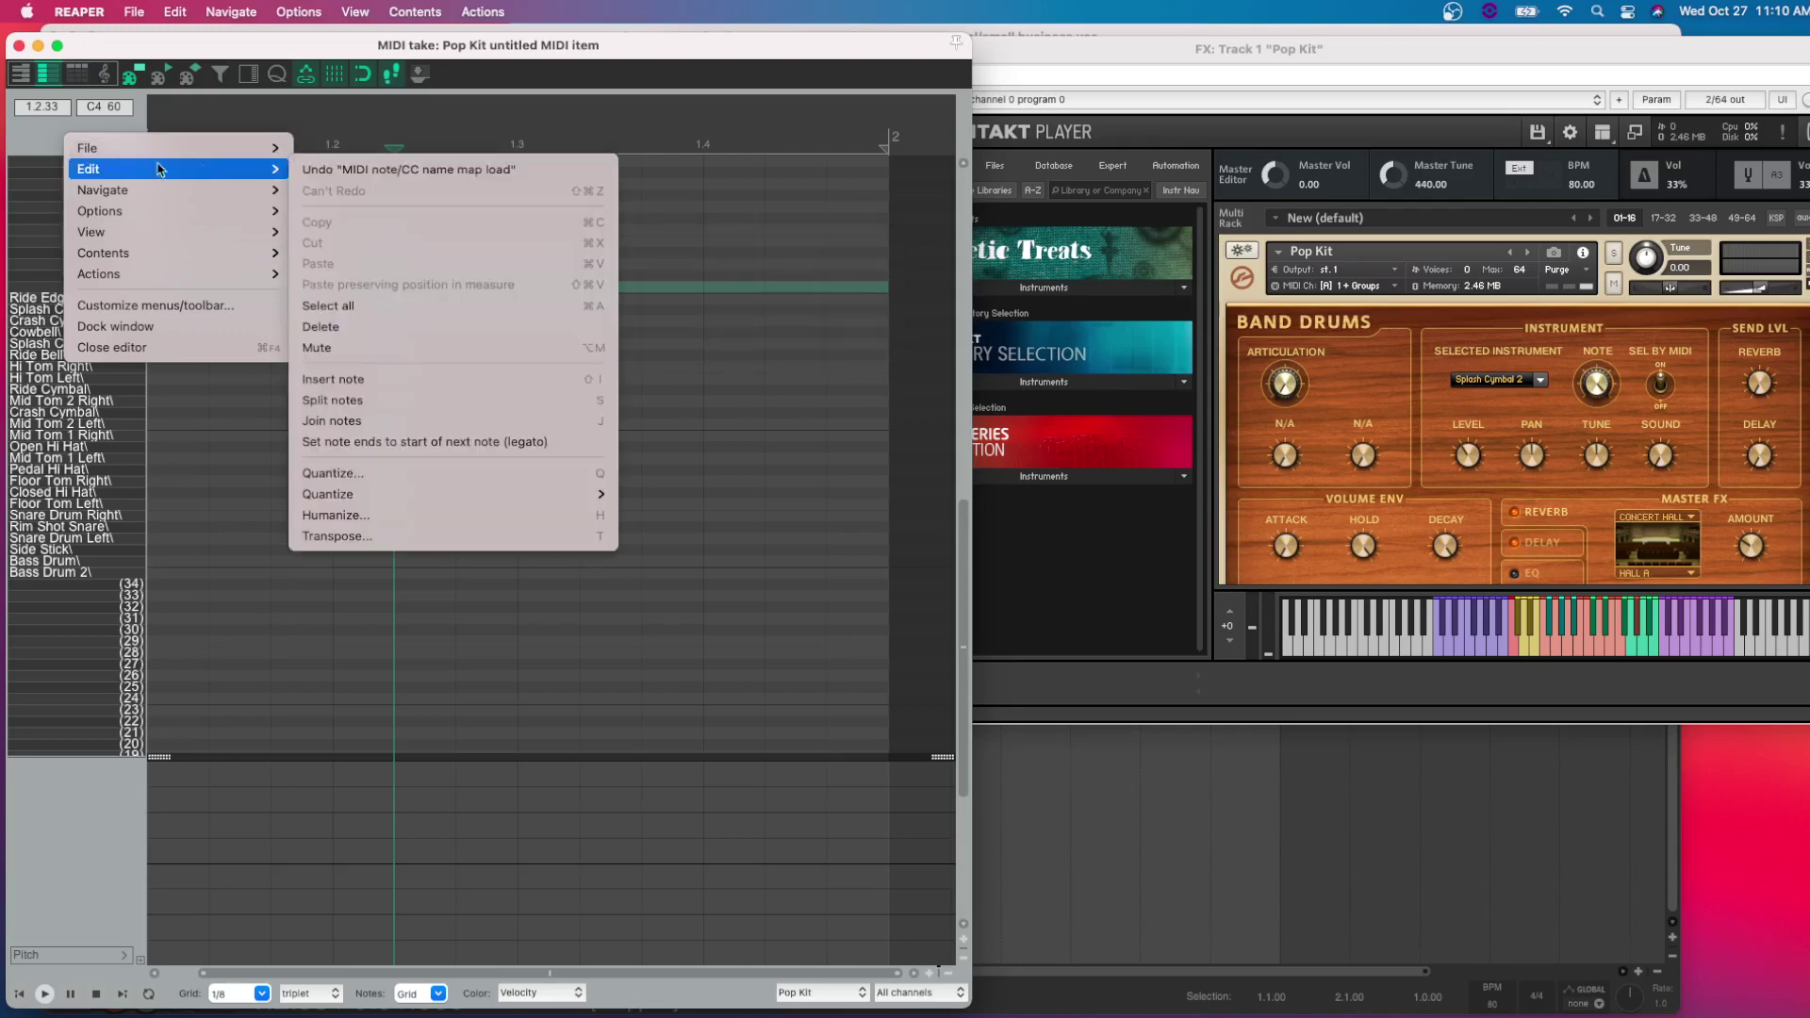
click(26, 142)
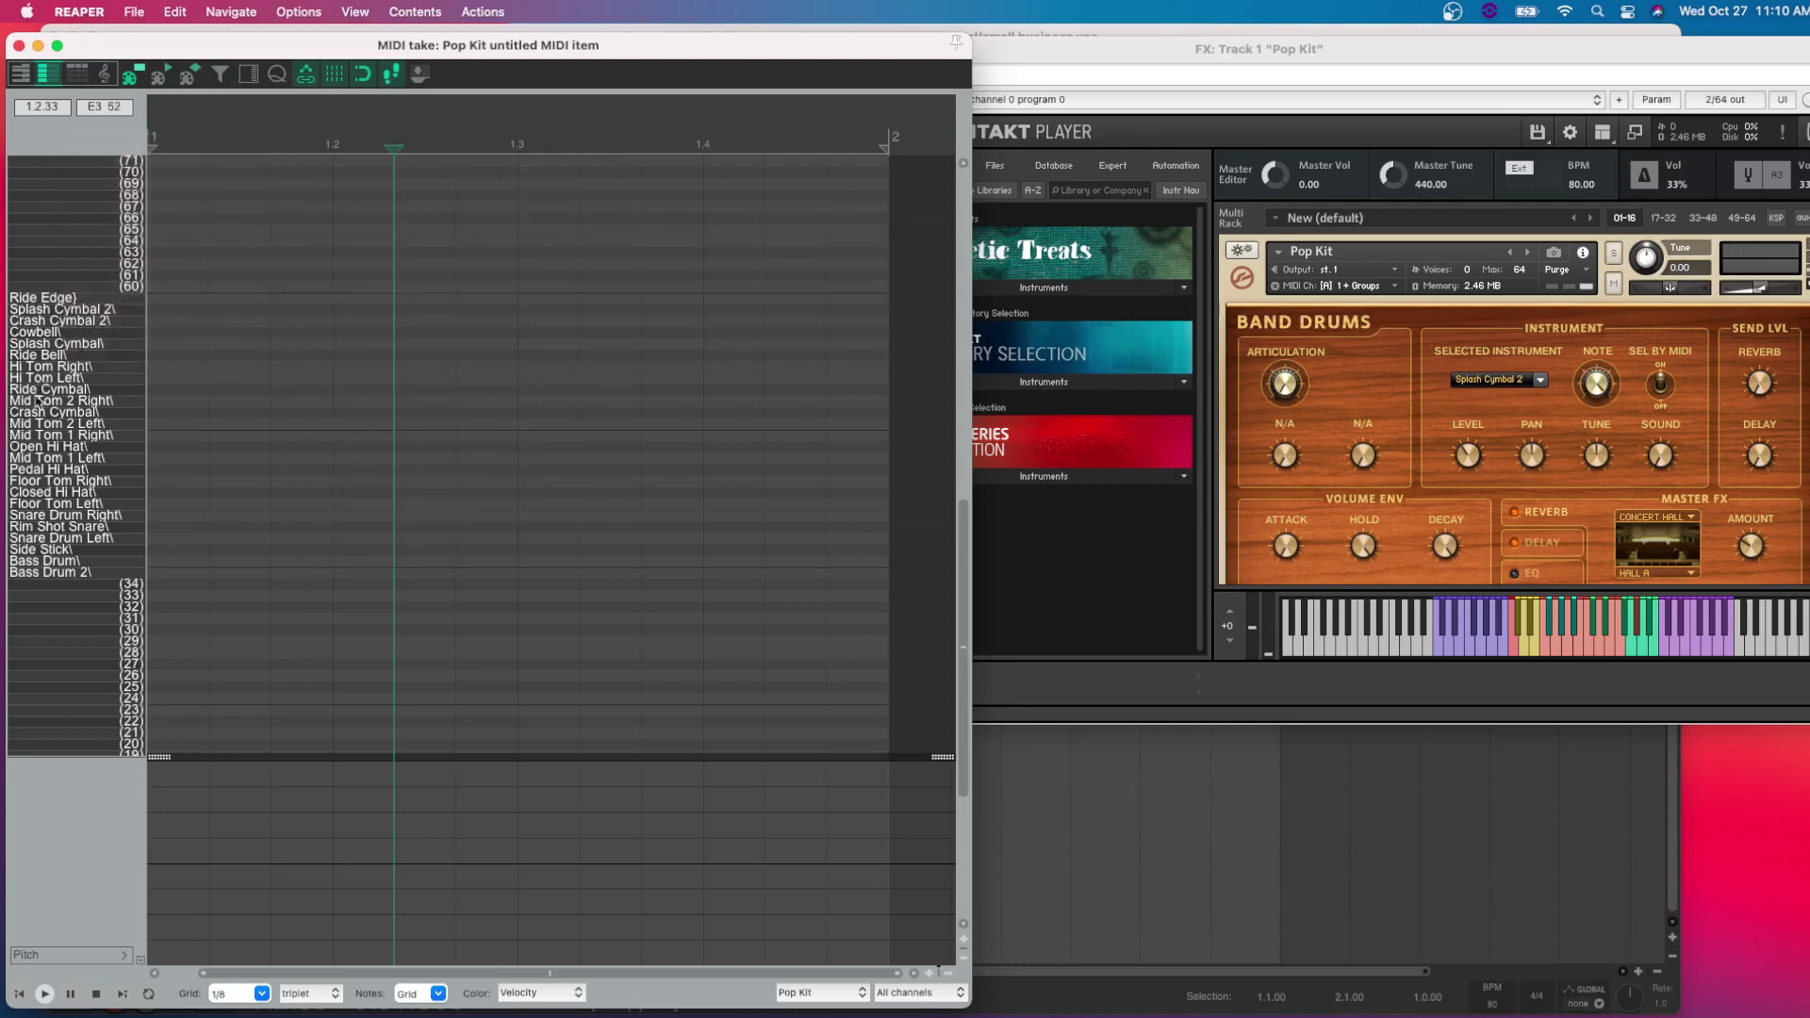
Audition the Crash Cymbal, Hi Tom Left and Mid Tom 2 Left rows in the named-notes list.
click(59, 412)
click(74, 379)
click(76, 424)
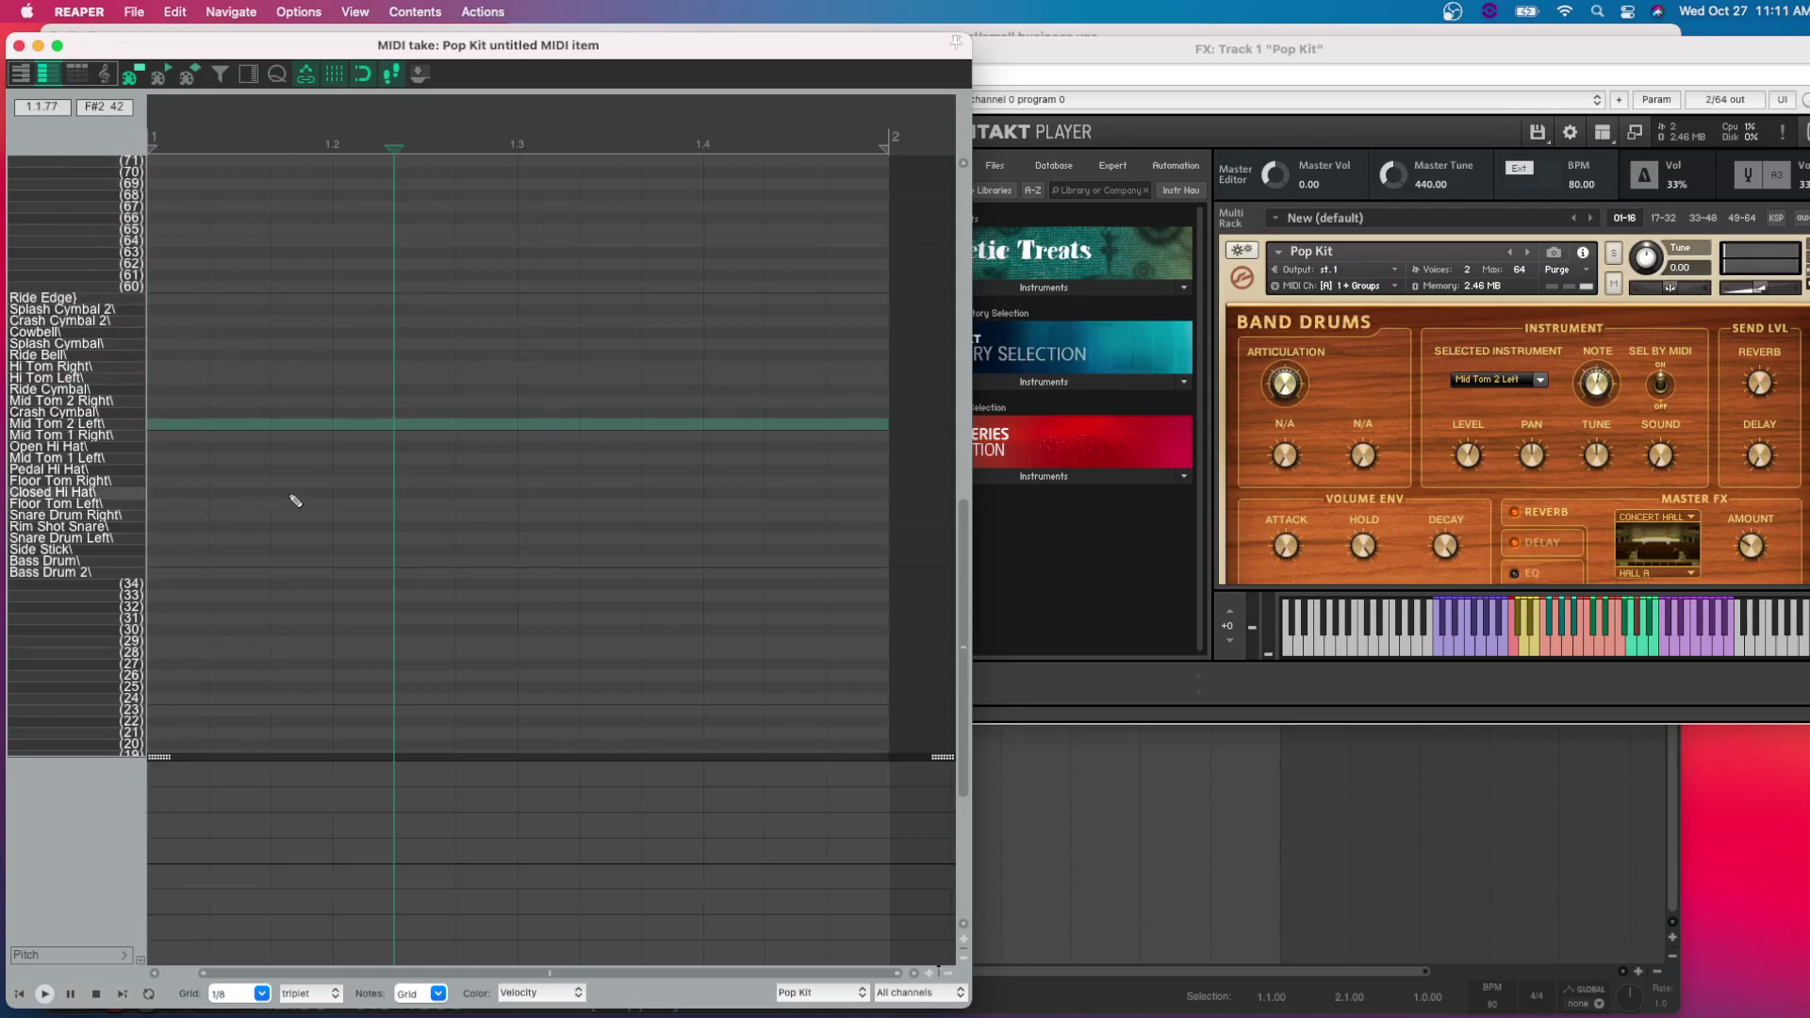
Close the Pop Kit track's Kontakt FX window.
scroll(295, 500, left, 2)
click(1092, 62)
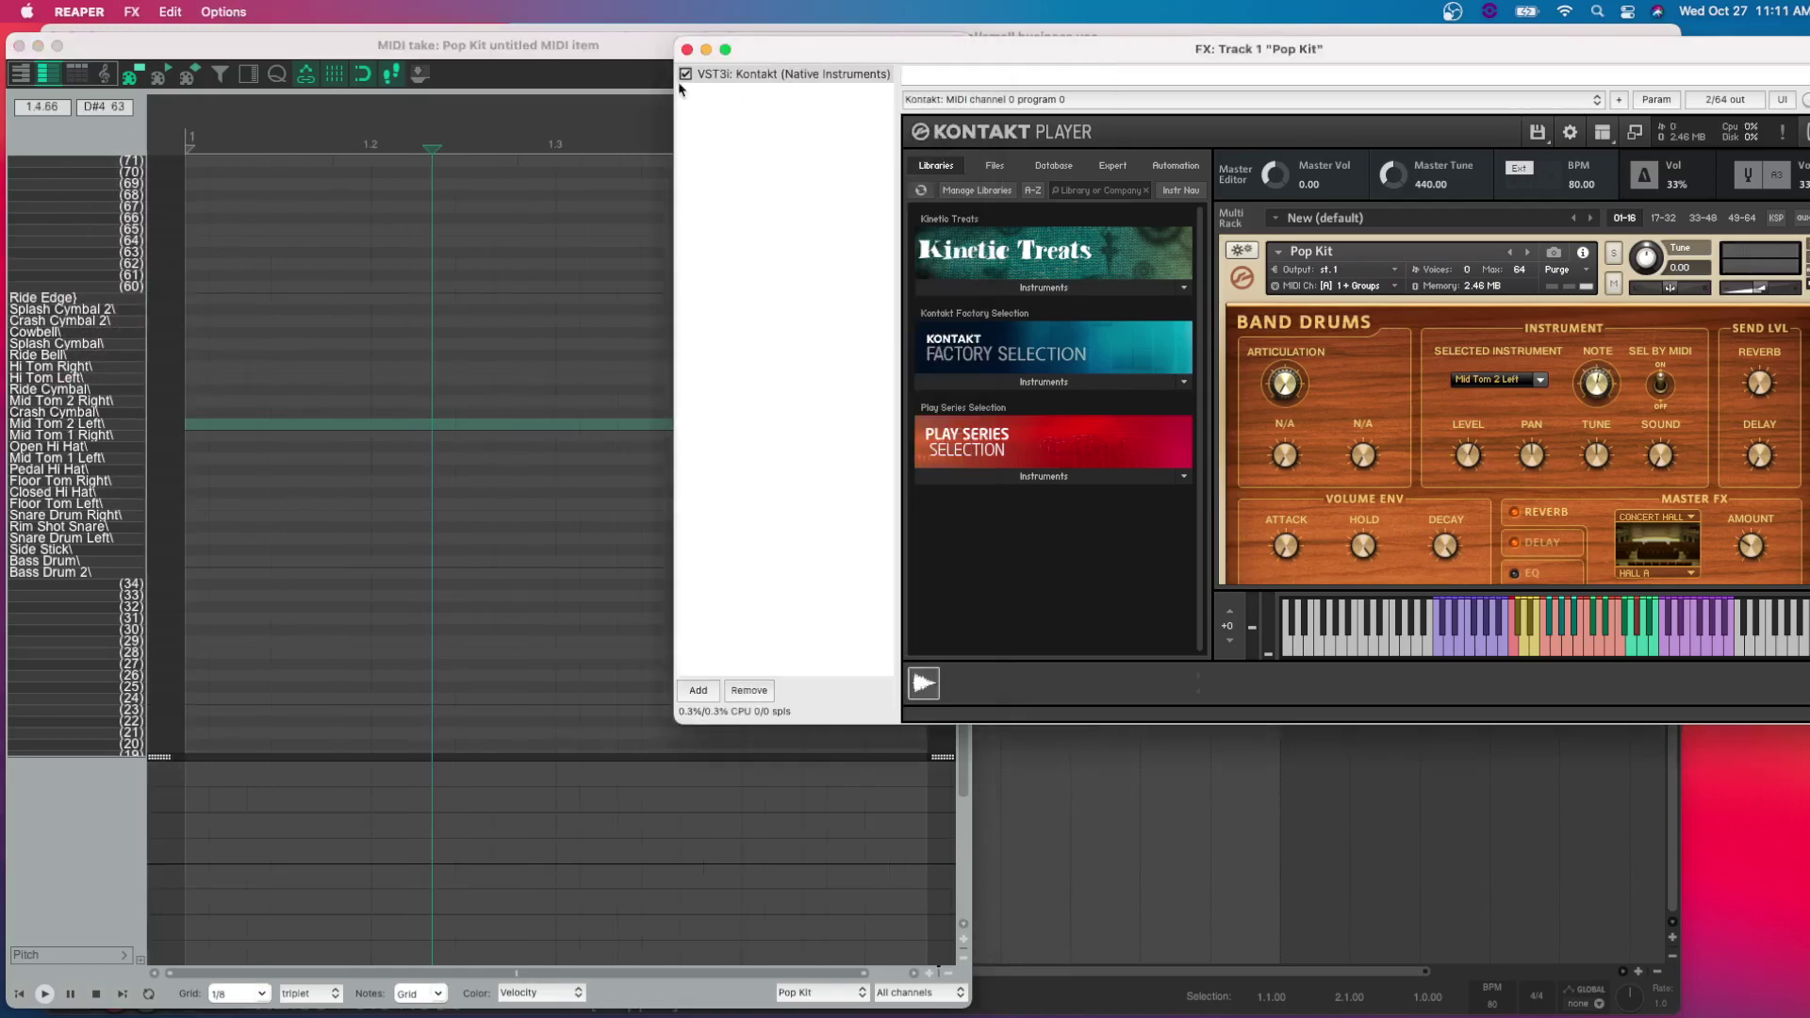
click(682, 50)
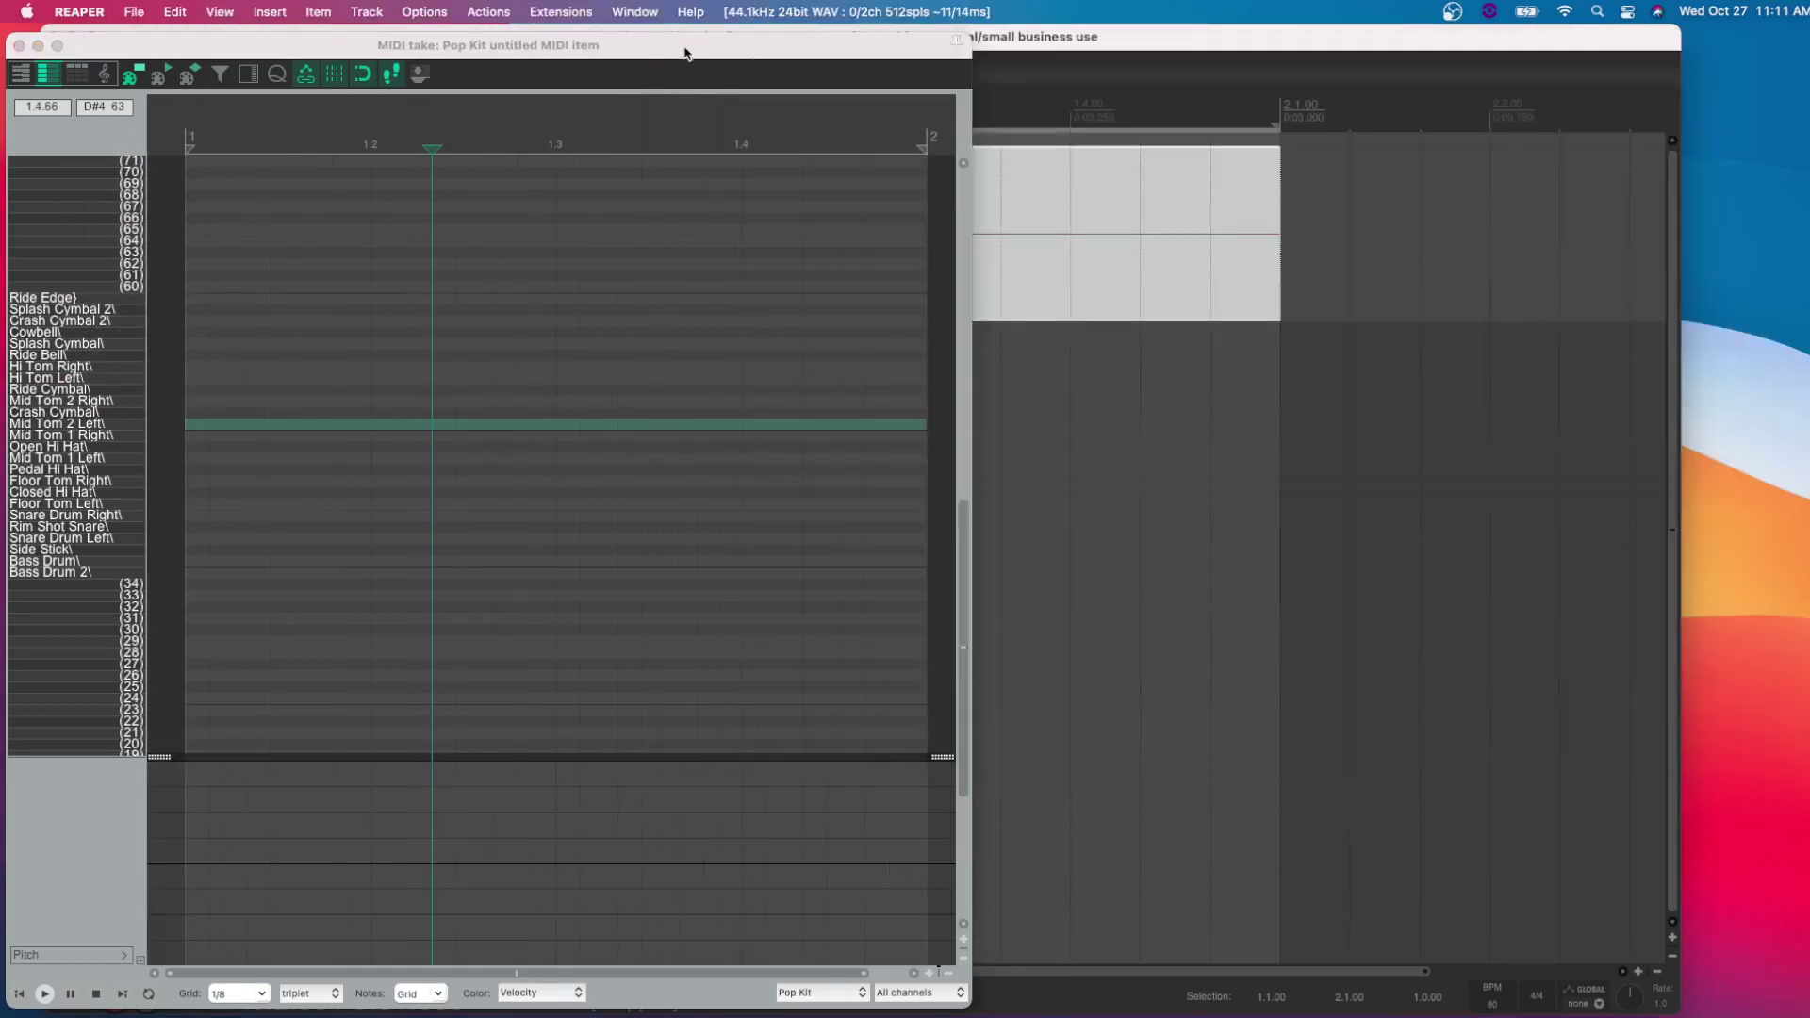
Widen and reposition the MIDI editor window so the full measure fills its grid.
click(971, 49)
drag(971, 49, 1333, 44)
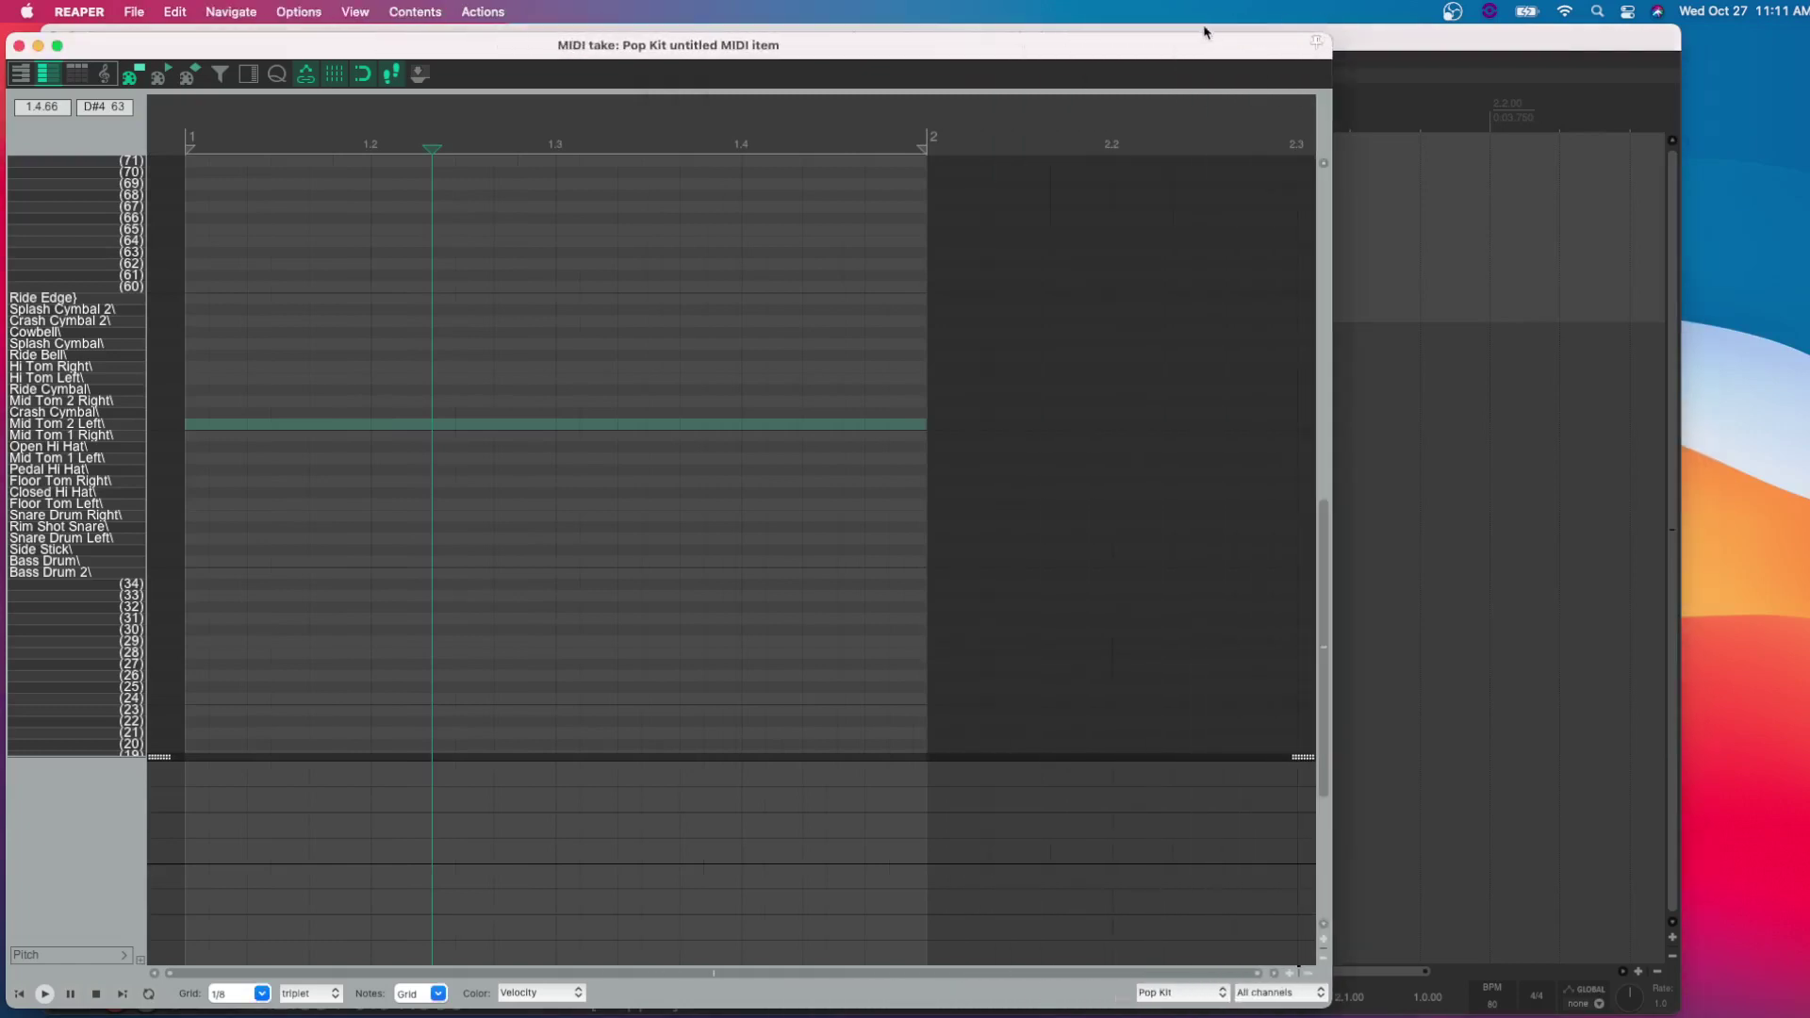
drag(1188, 37, 1398, 28)
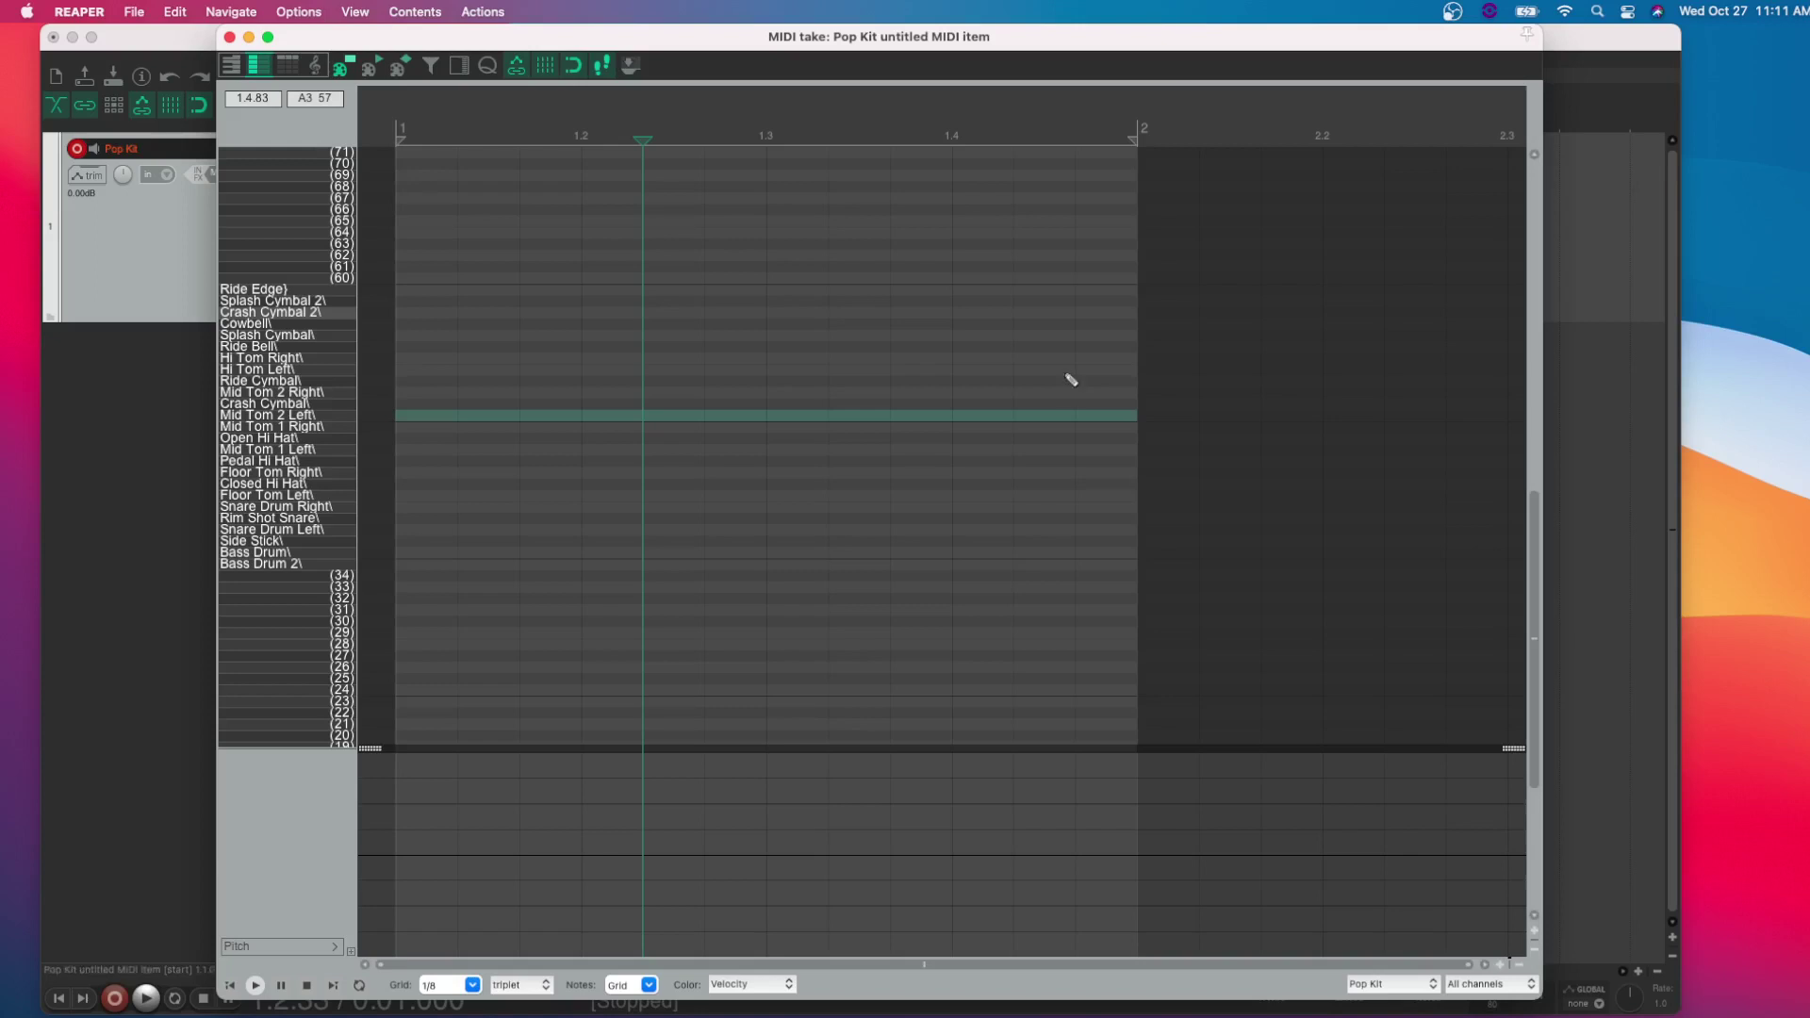
scroll(1089, 374, up, 2)
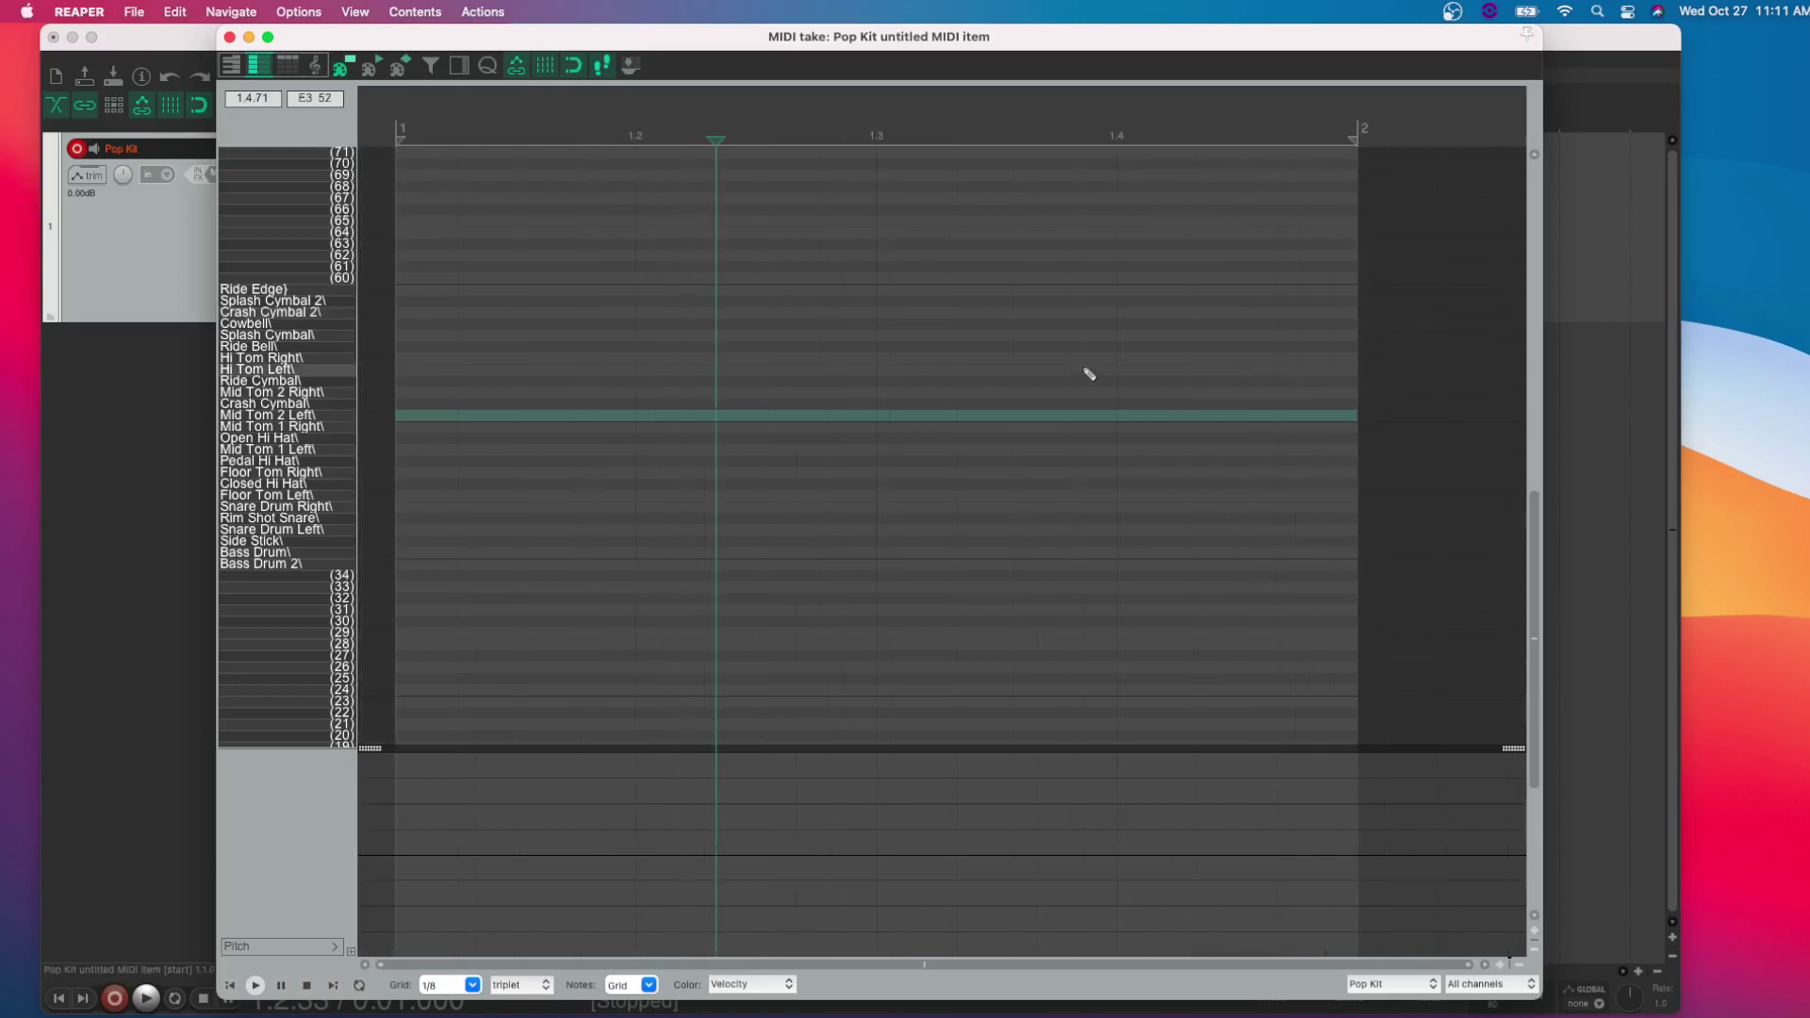
scroll(1089, 374, up, 2)
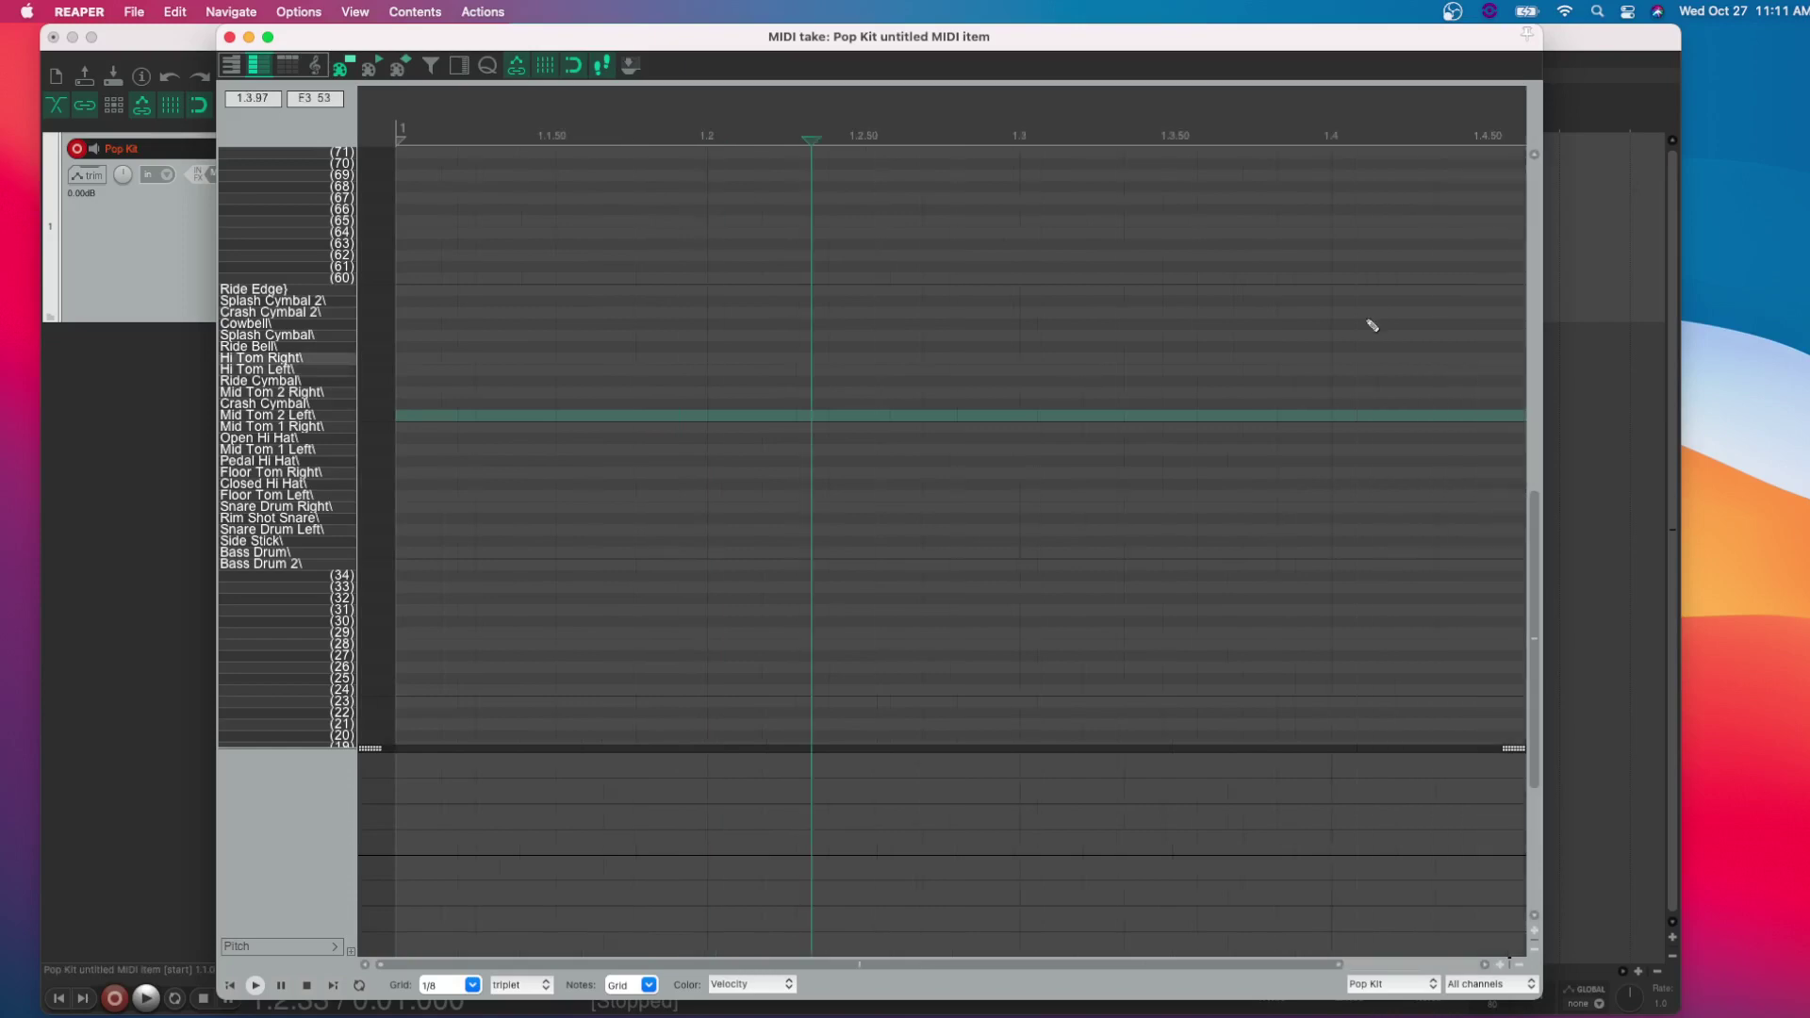
drag(1542, 246, 1702, 247)
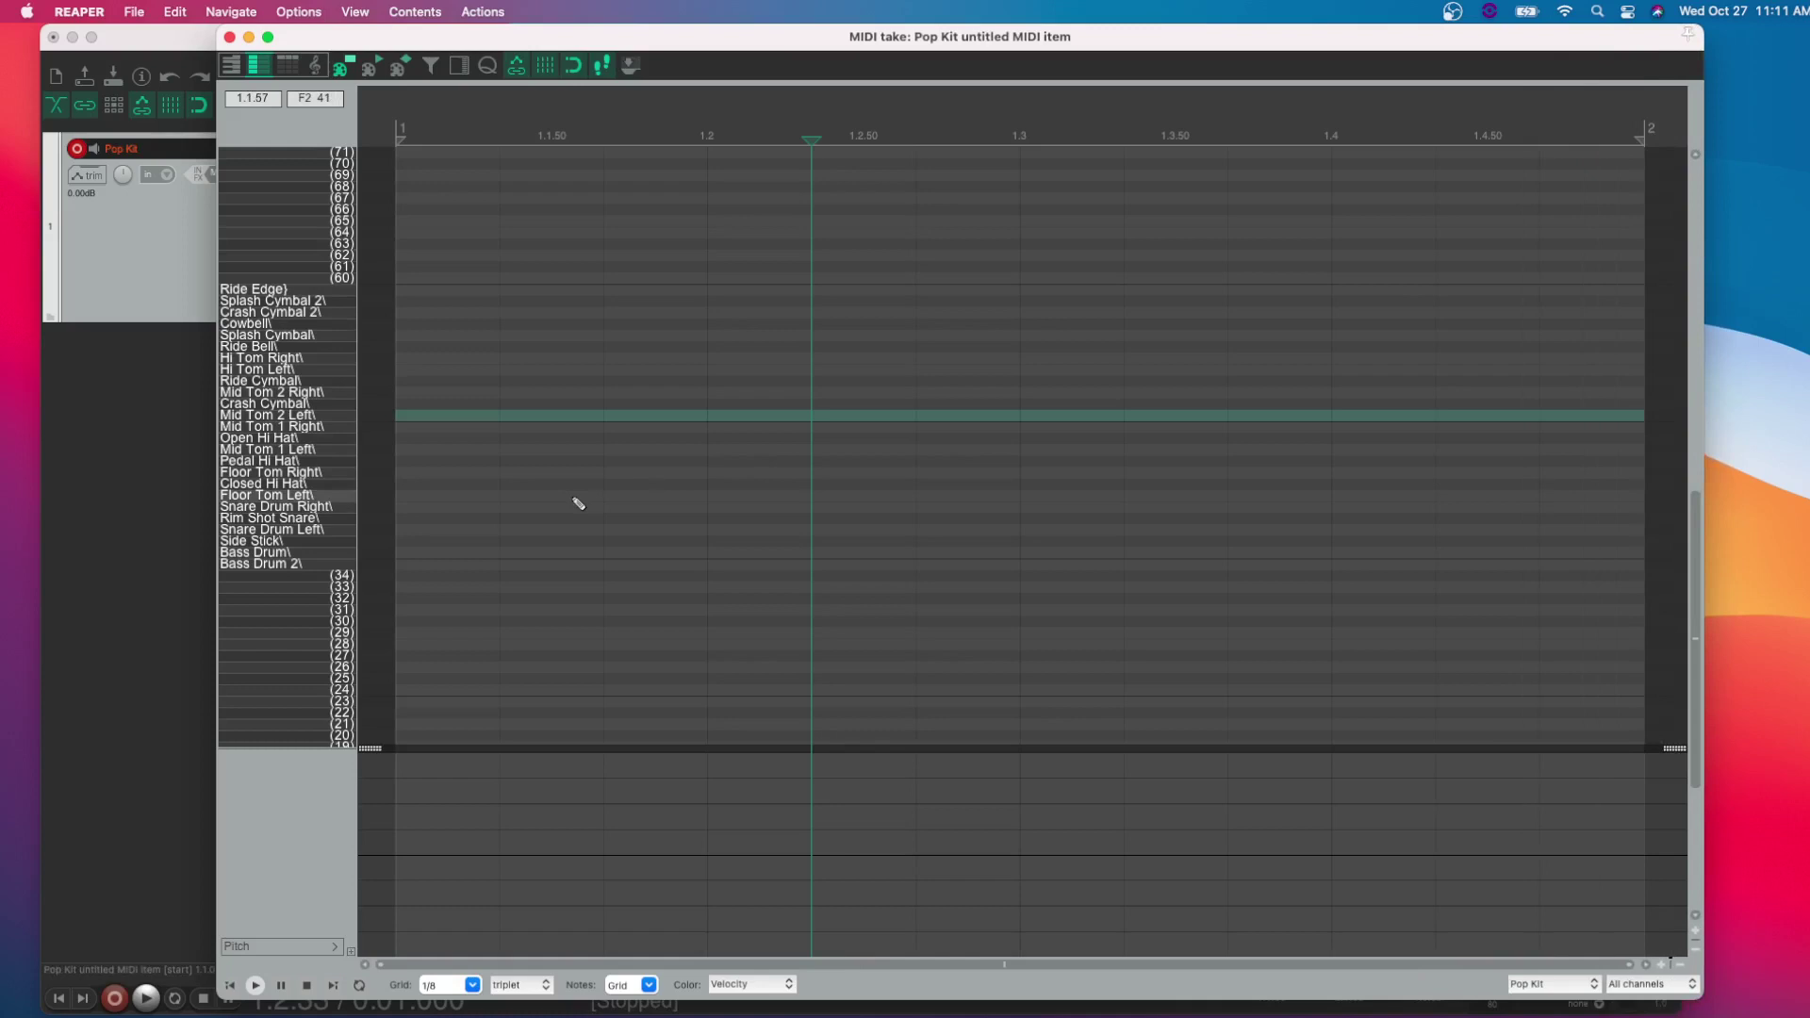
Draw triplet notes across beats 1 and 2: Mid Tom 2 Left, Ride Cymbal, Floor Tom Right, Splash Cymbal and Floor Tom Right, skipping beat 1's second triplet.
click(439, 419)
click(658, 382)
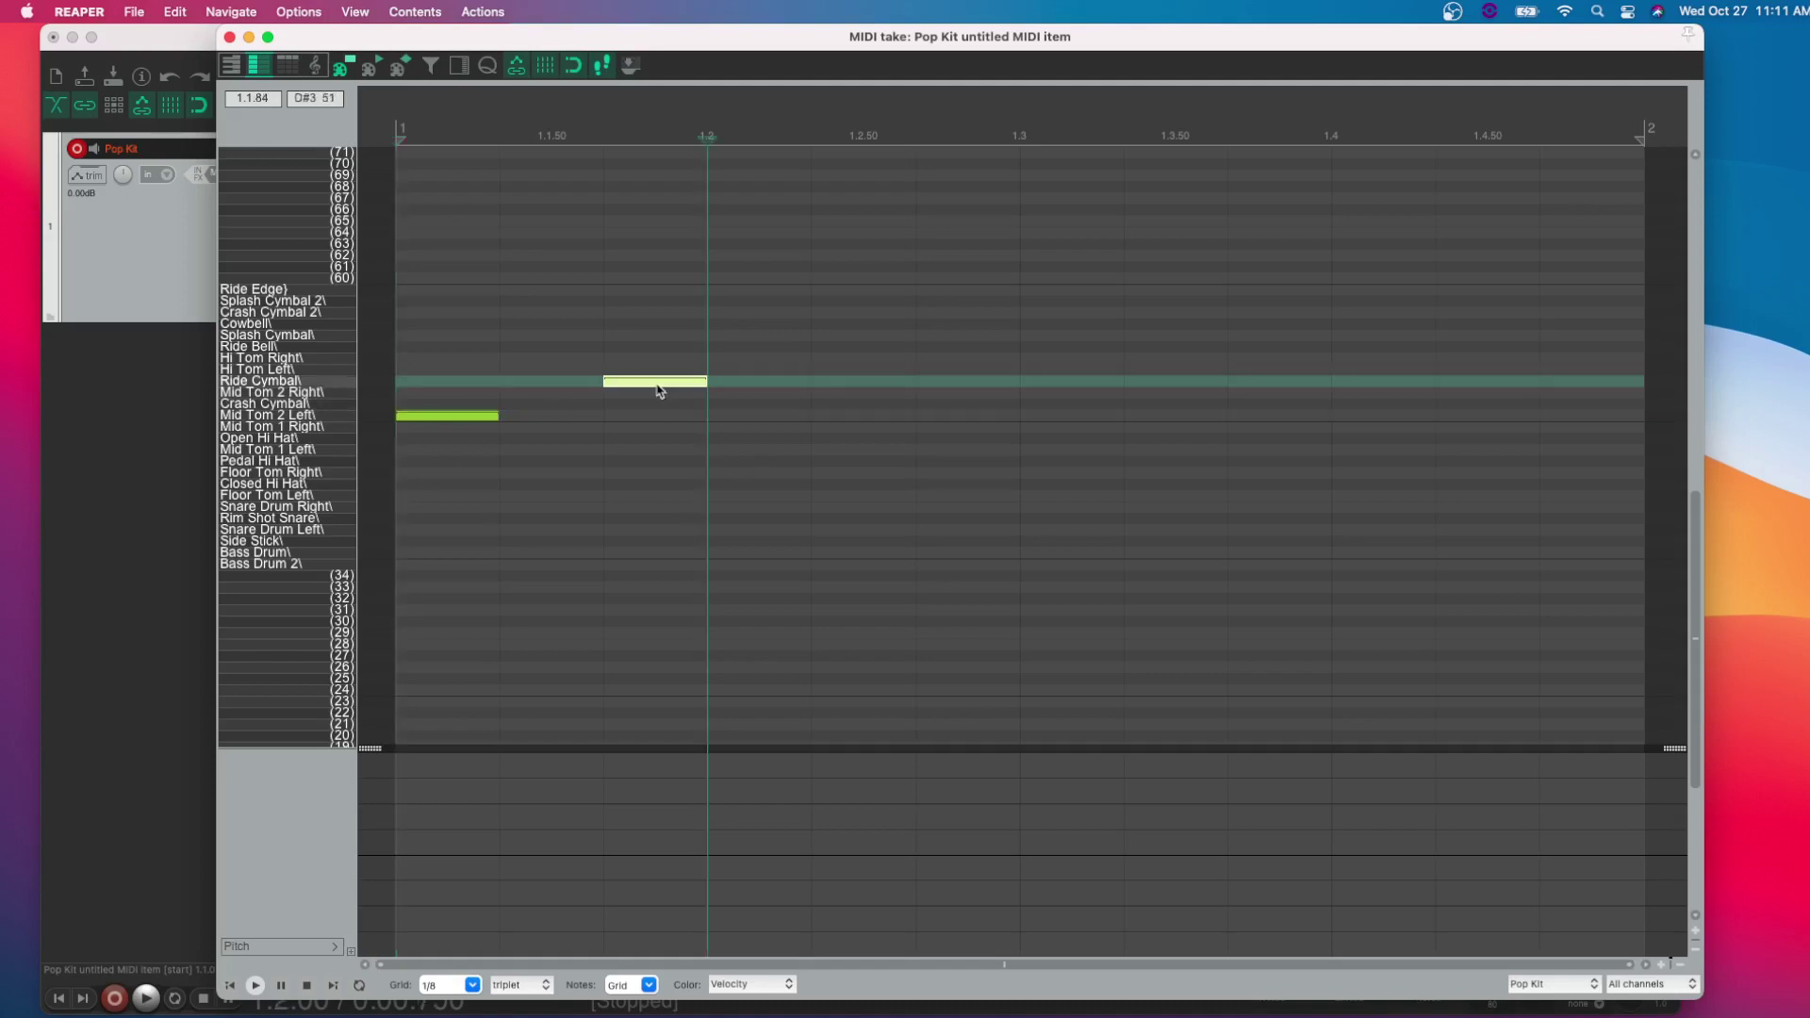
click(758, 473)
click(863, 337)
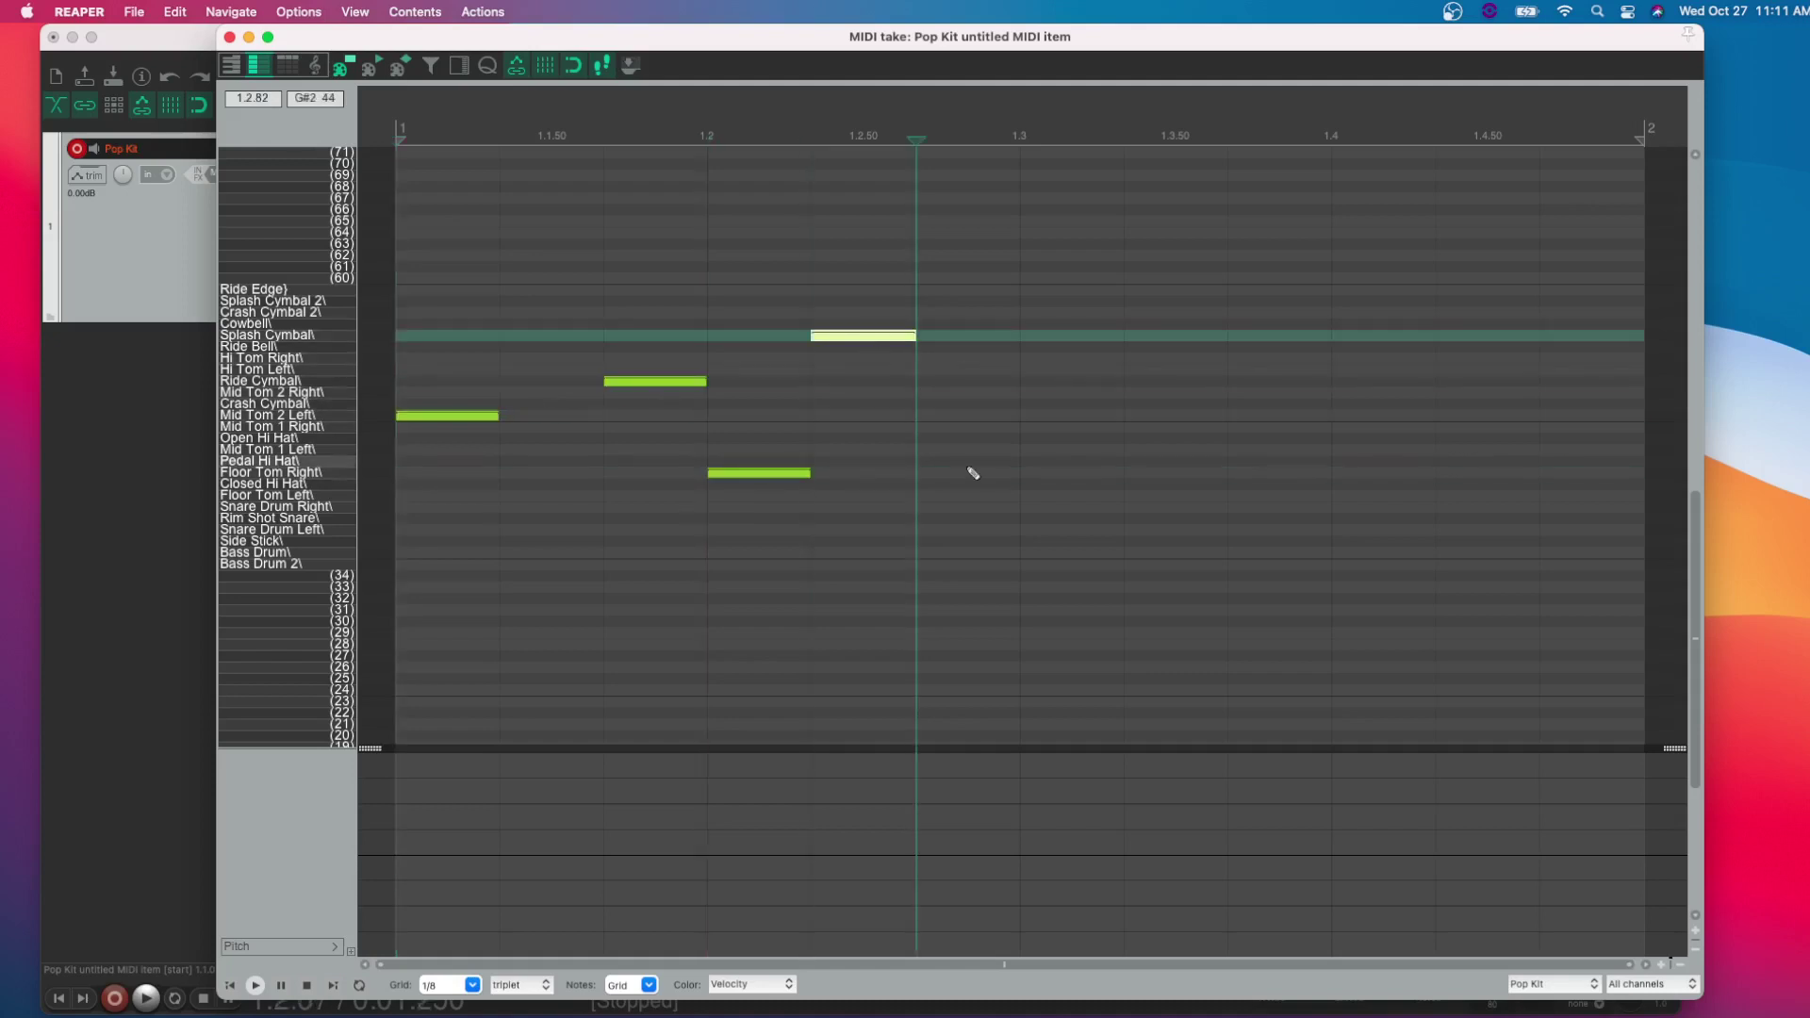
click(973, 473)
Fill beats 3 and 4 with consecutive triplet notes: Ride Bell, Ride Cymbal, Mid Tom 1 Left, Mid Tom 2 Right, Hi Tom Left and Open Hi Hat.
click(1071, 348)
click(1173, 382)
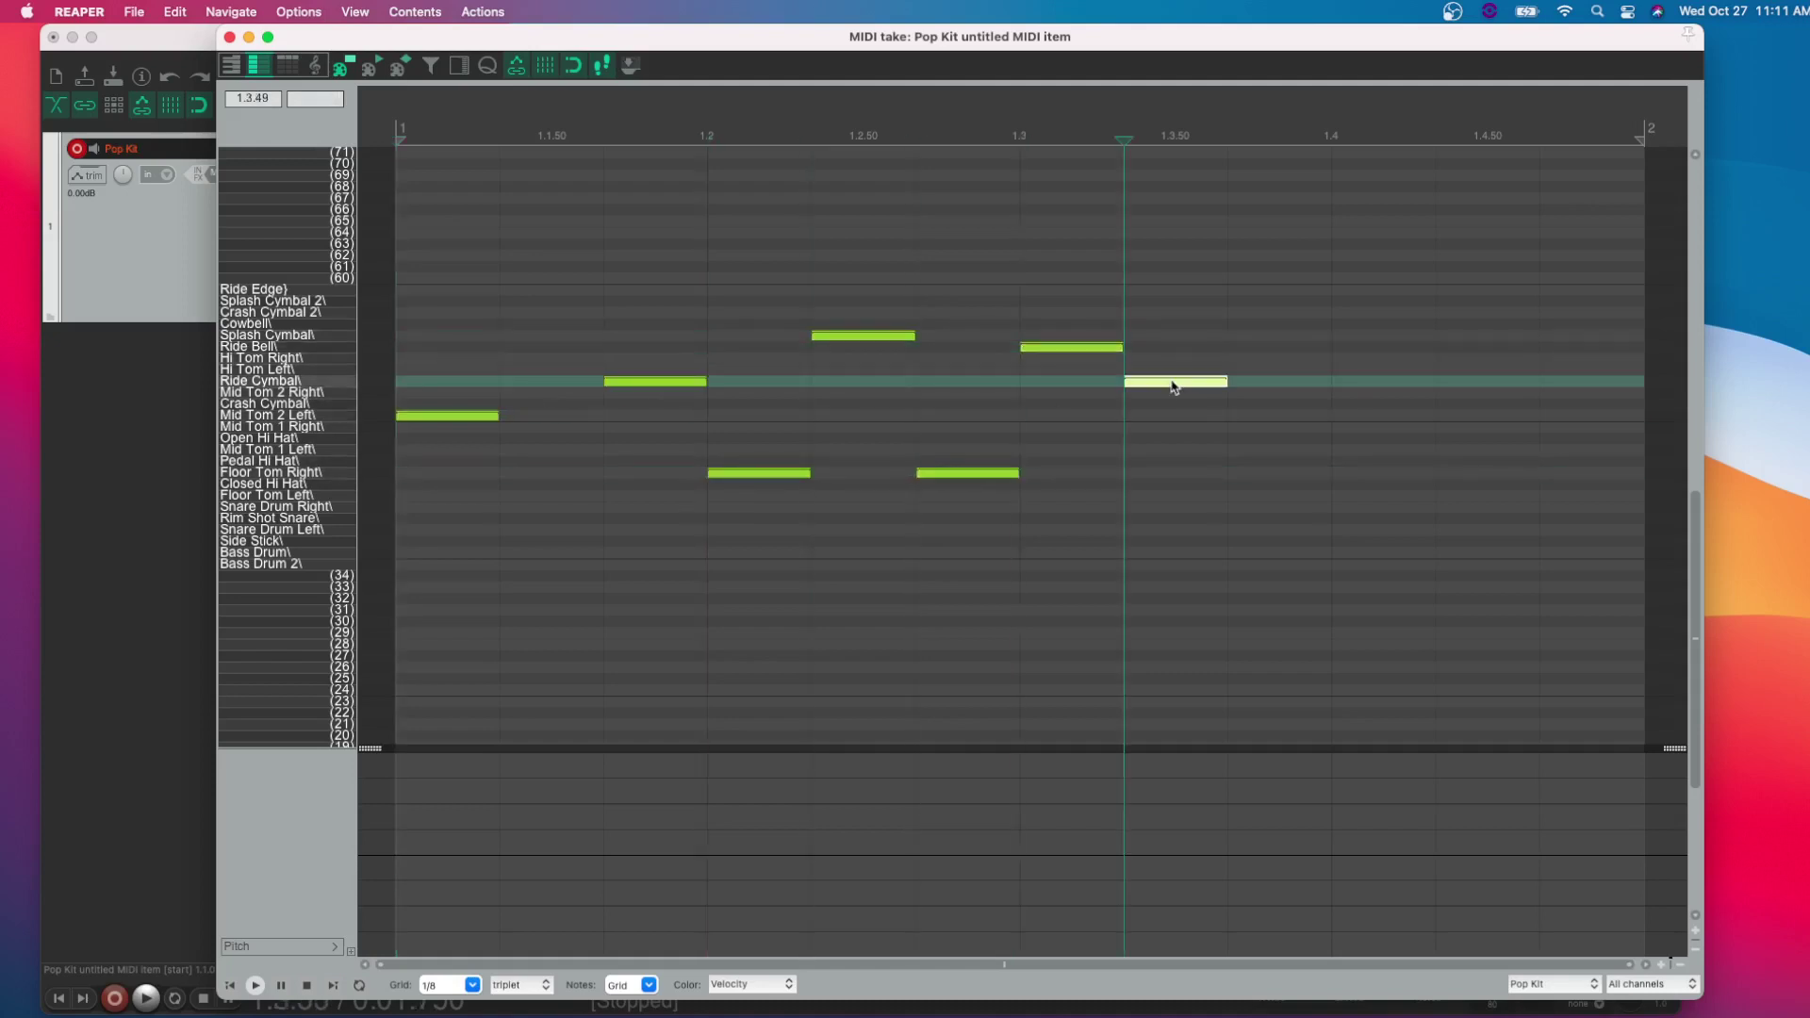
click(1277, 450)
click(1382, 394)
click(1494, 371)
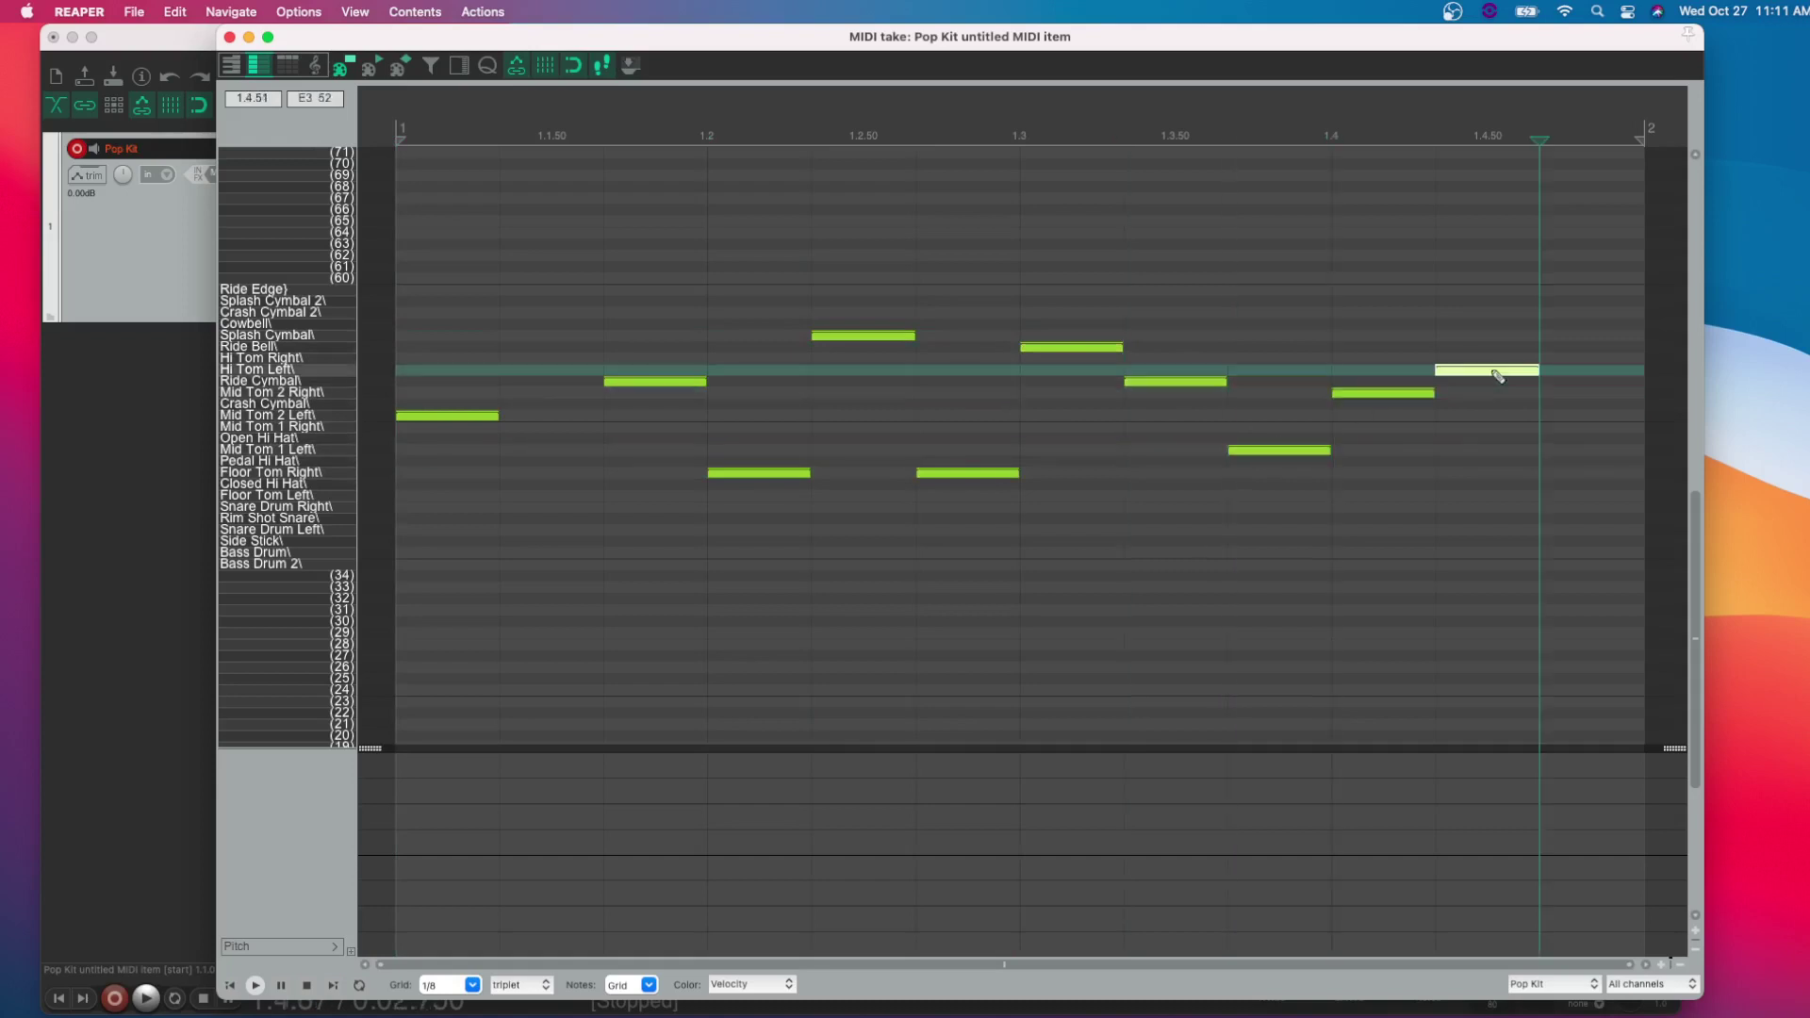
click(1580, 439)
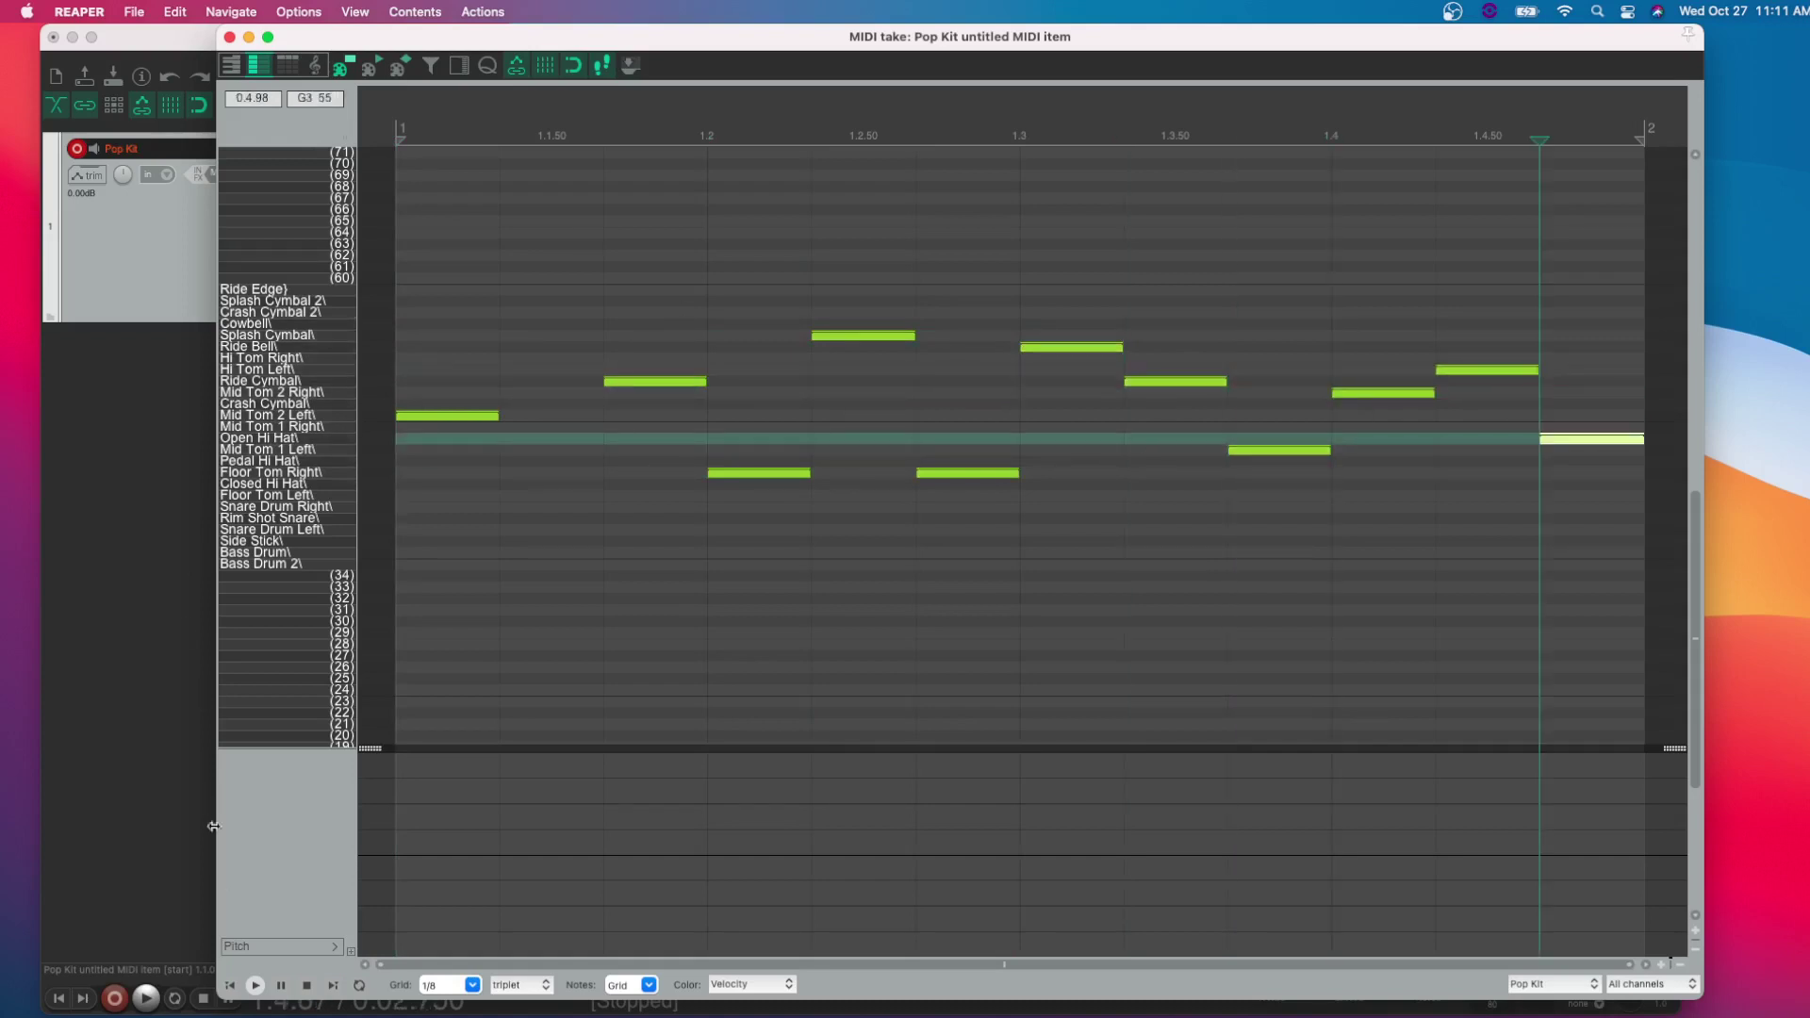
Play the drum pattern from the start, turn on repeat and play it as a loop.
click(229, 986)
click(254, 985)
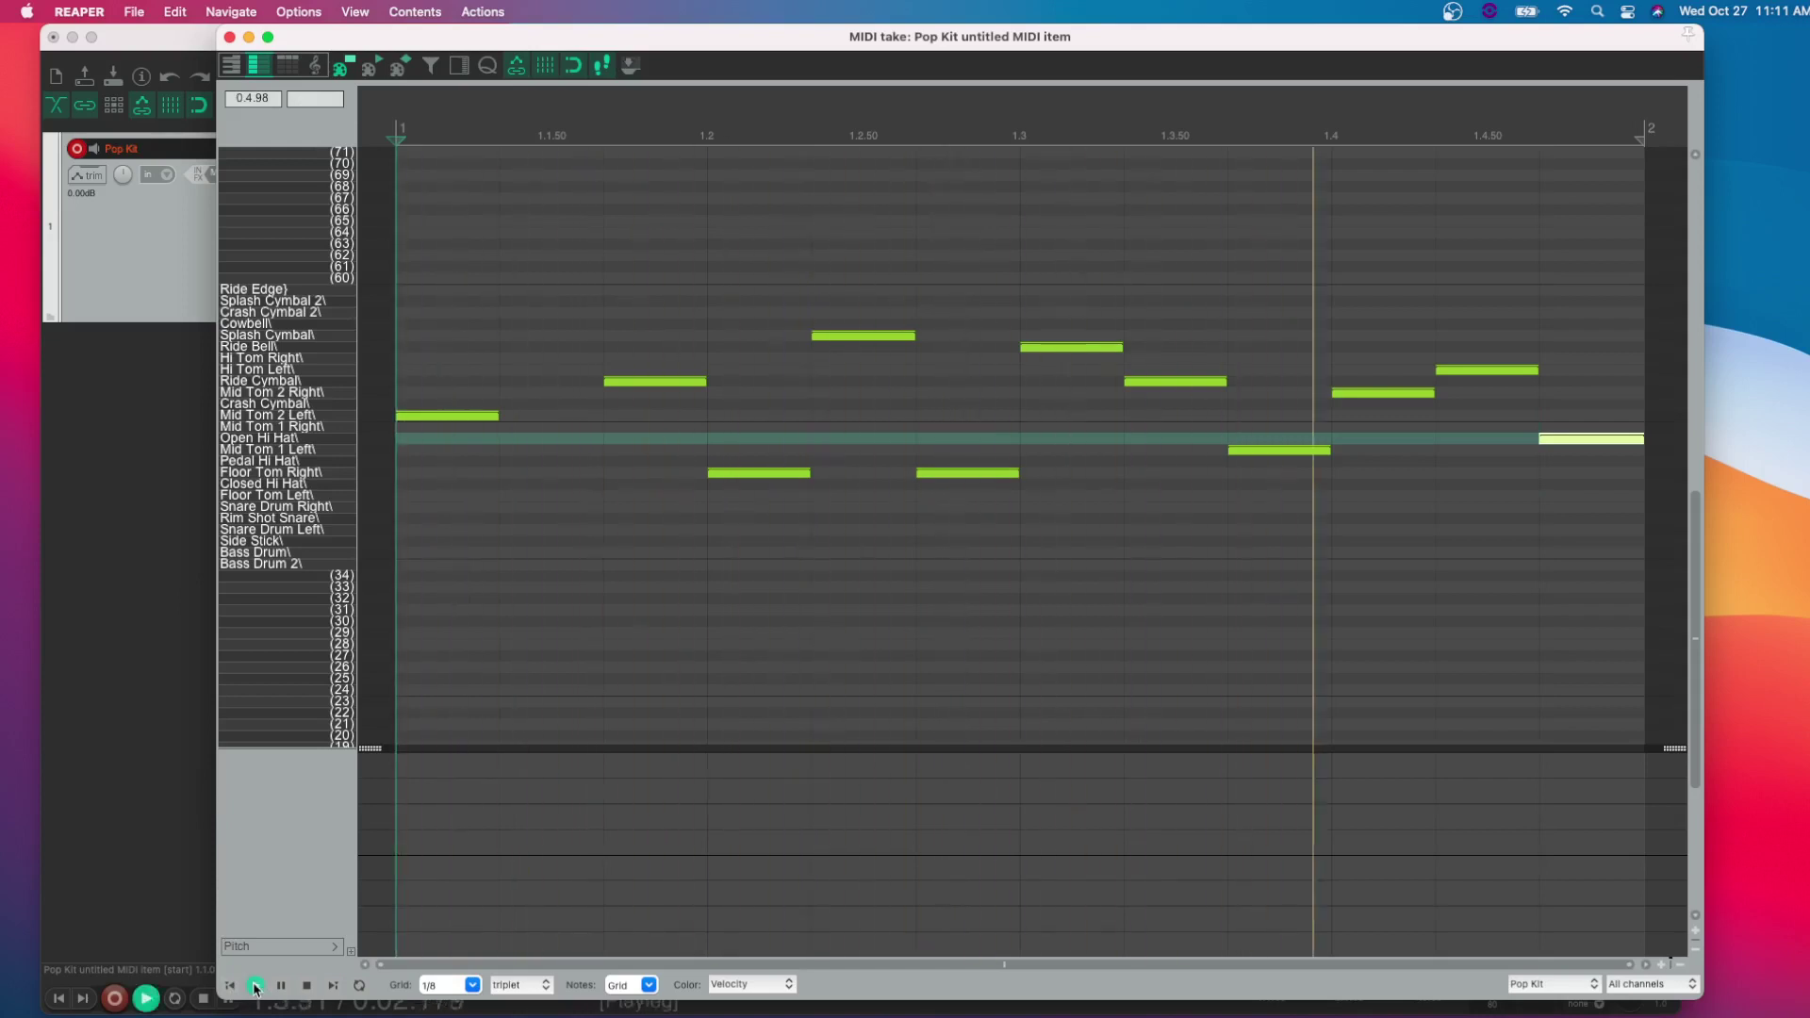
key(space)
click(280, 985)
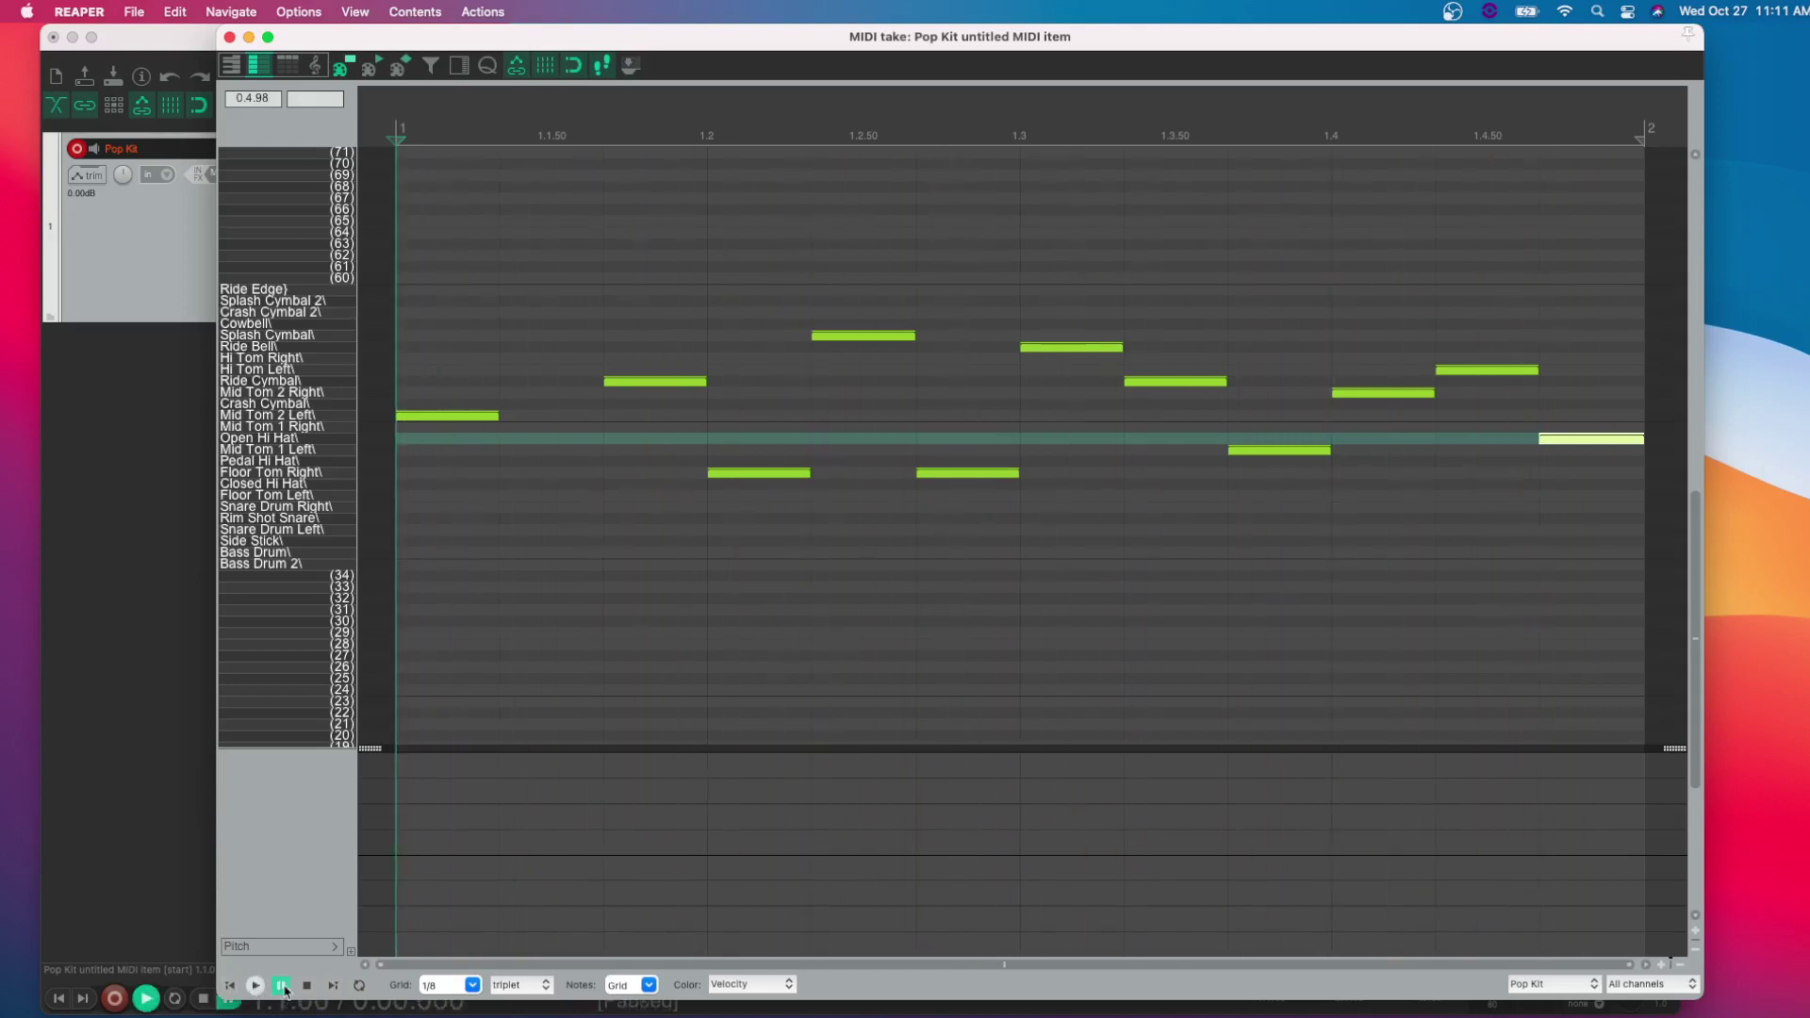
click(359, 986)
click(255, 987)
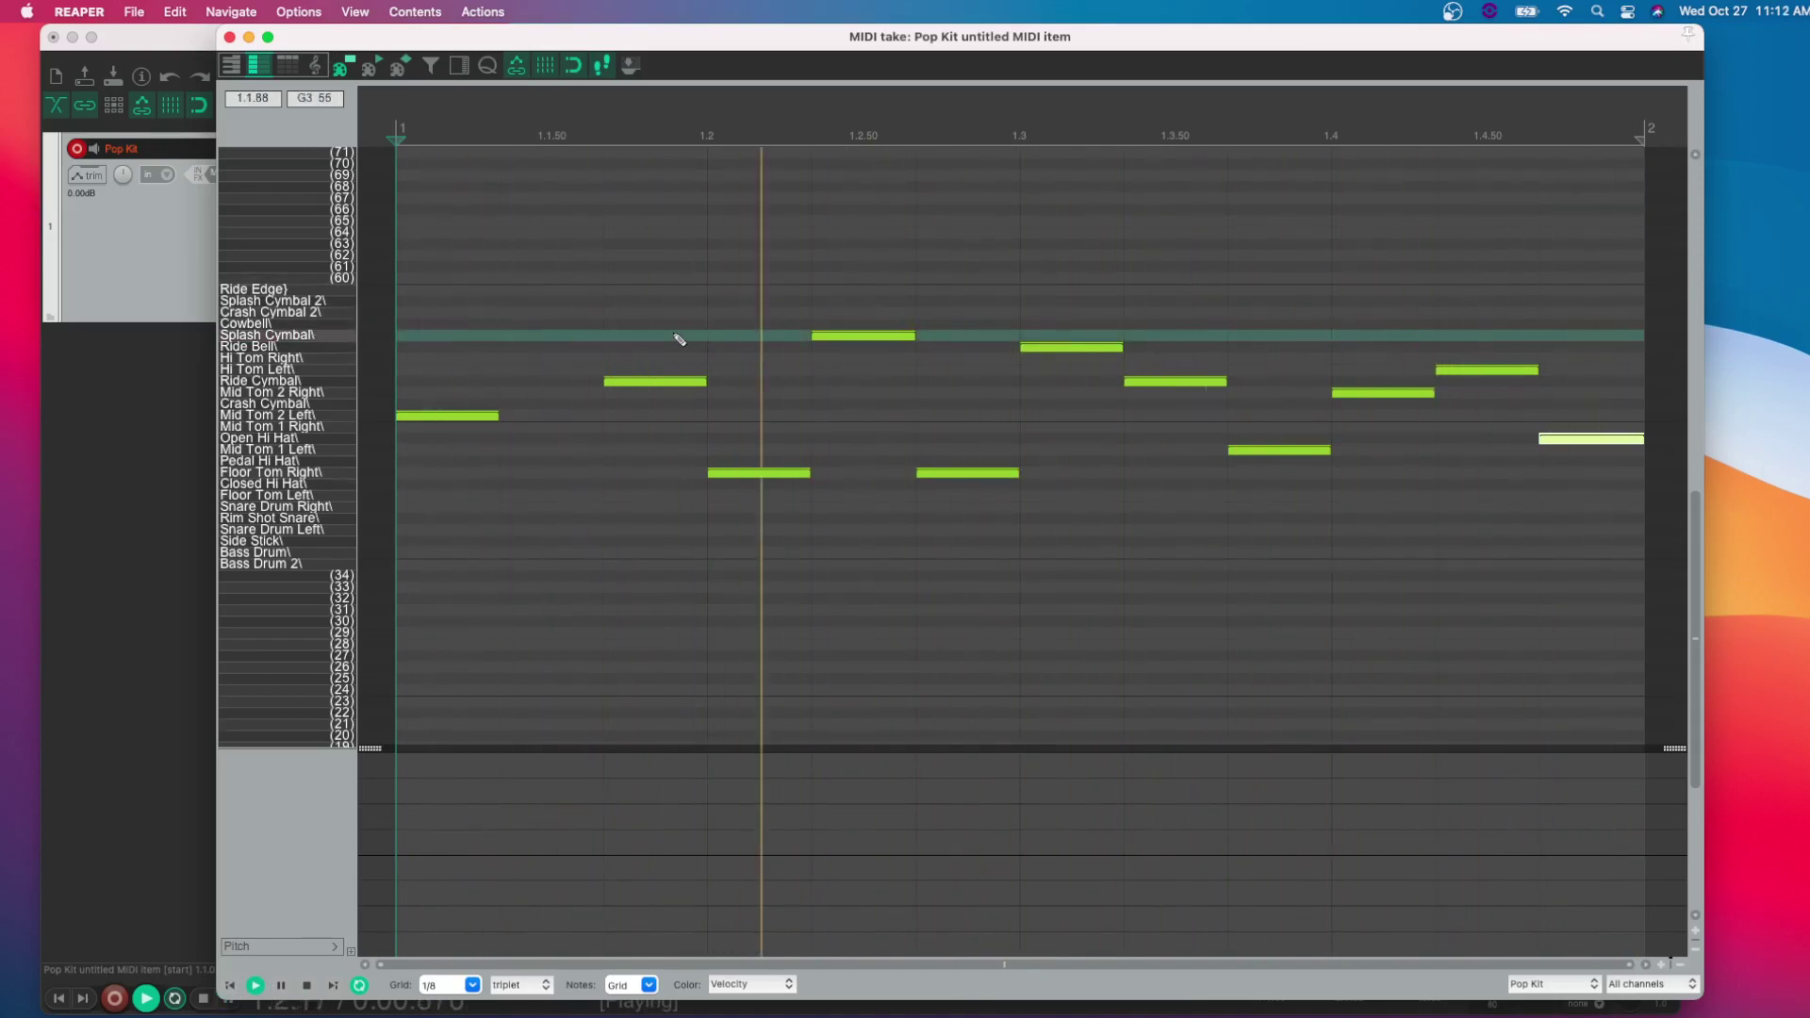
Add a Splash Cymbal note on beat 2, stop playback and set the new note's velocity to 54.
click(732, 339)
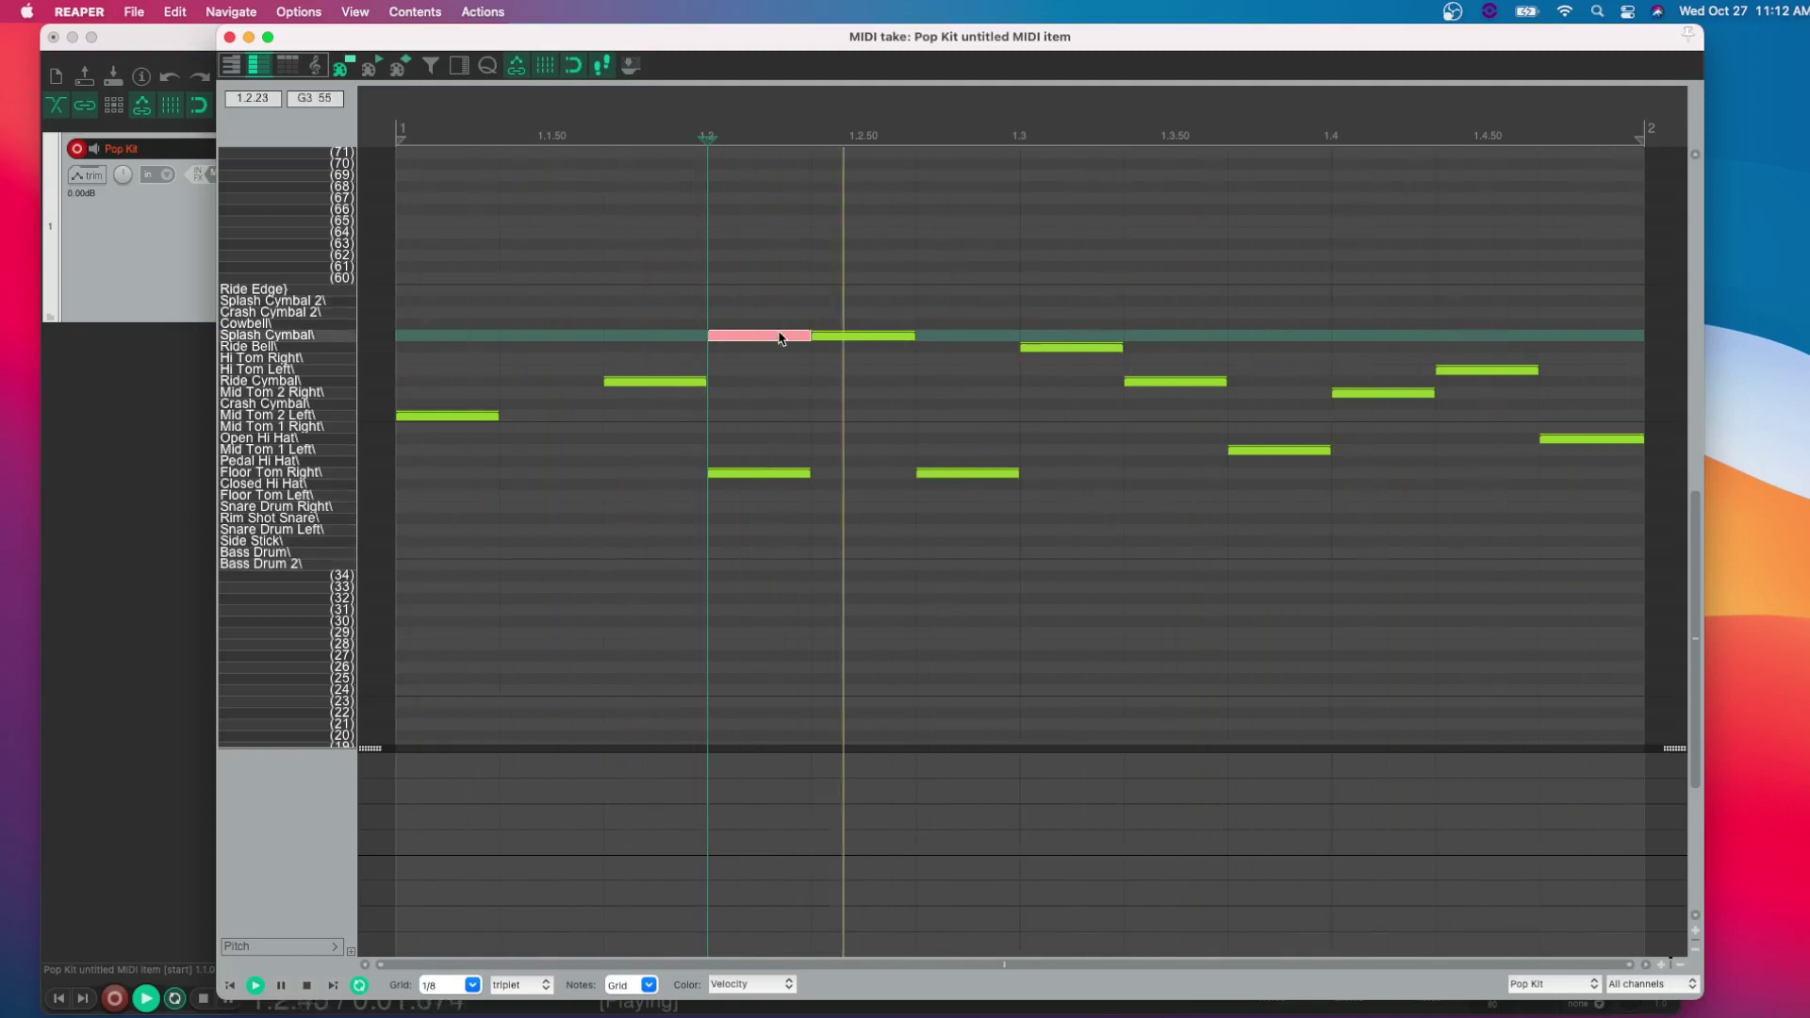
key(space)
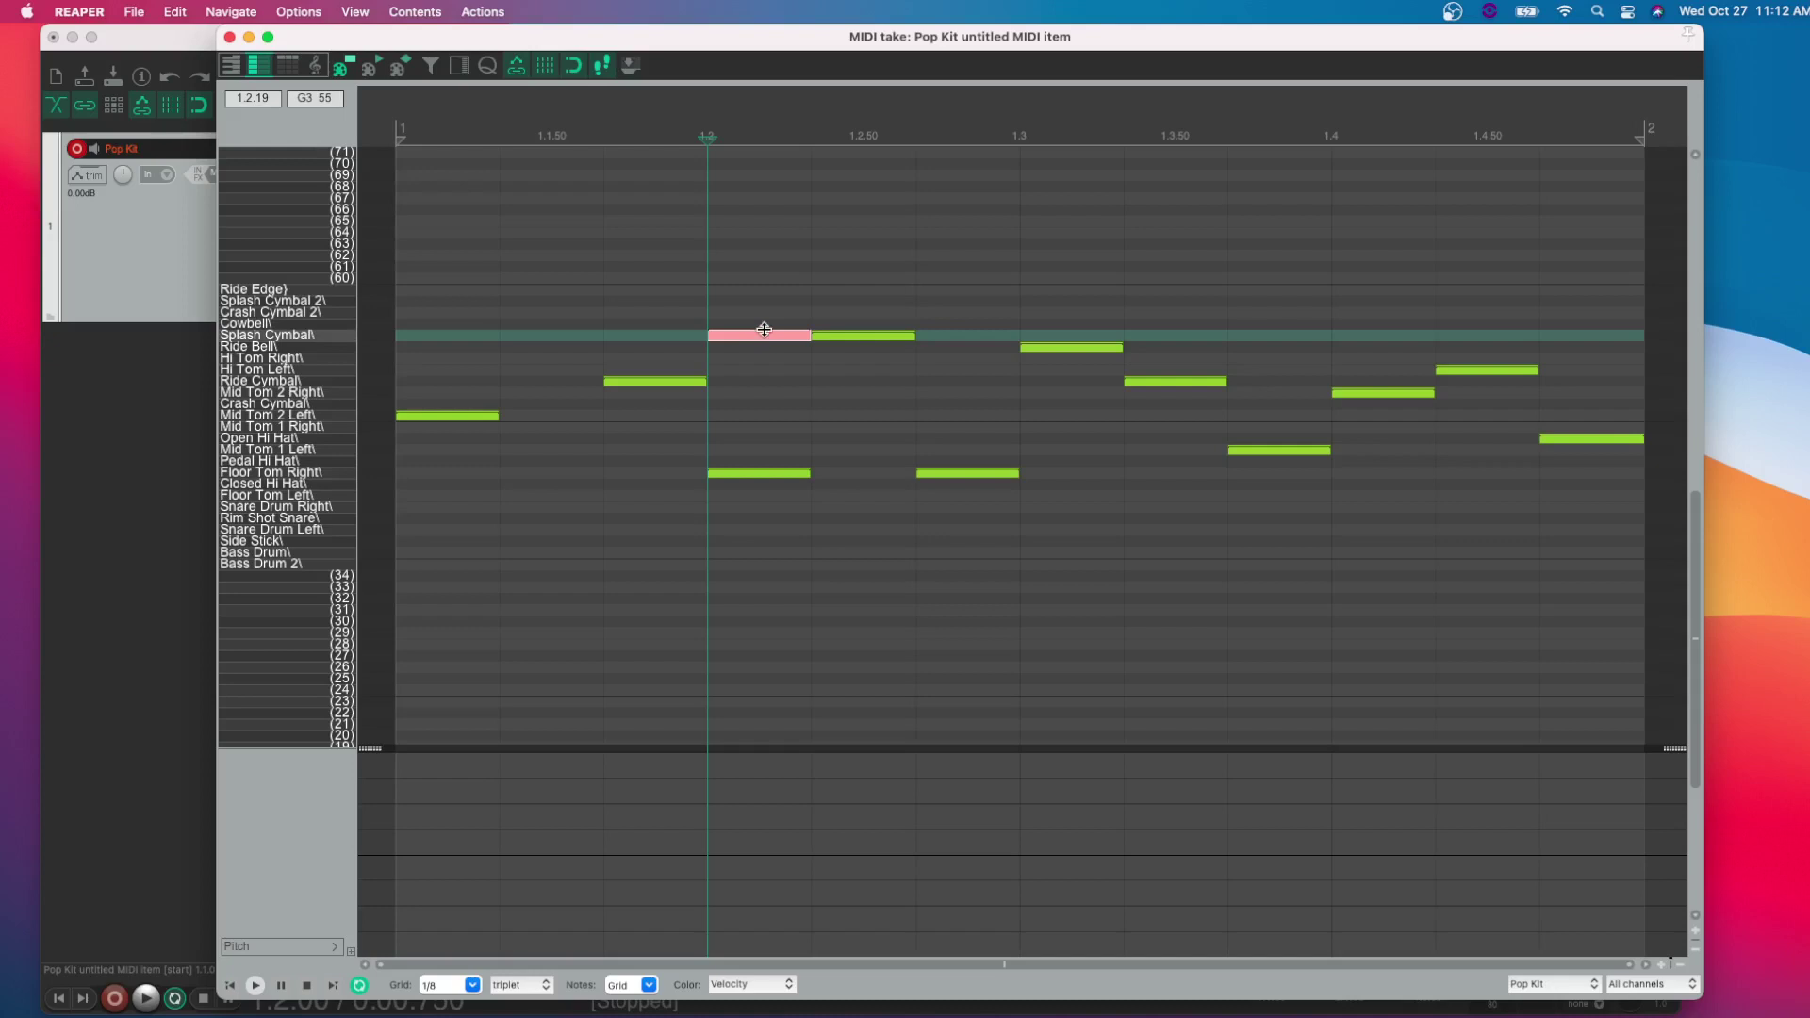
drag(765, 329, 764, 338)
drag(765, 330, 753, 393)
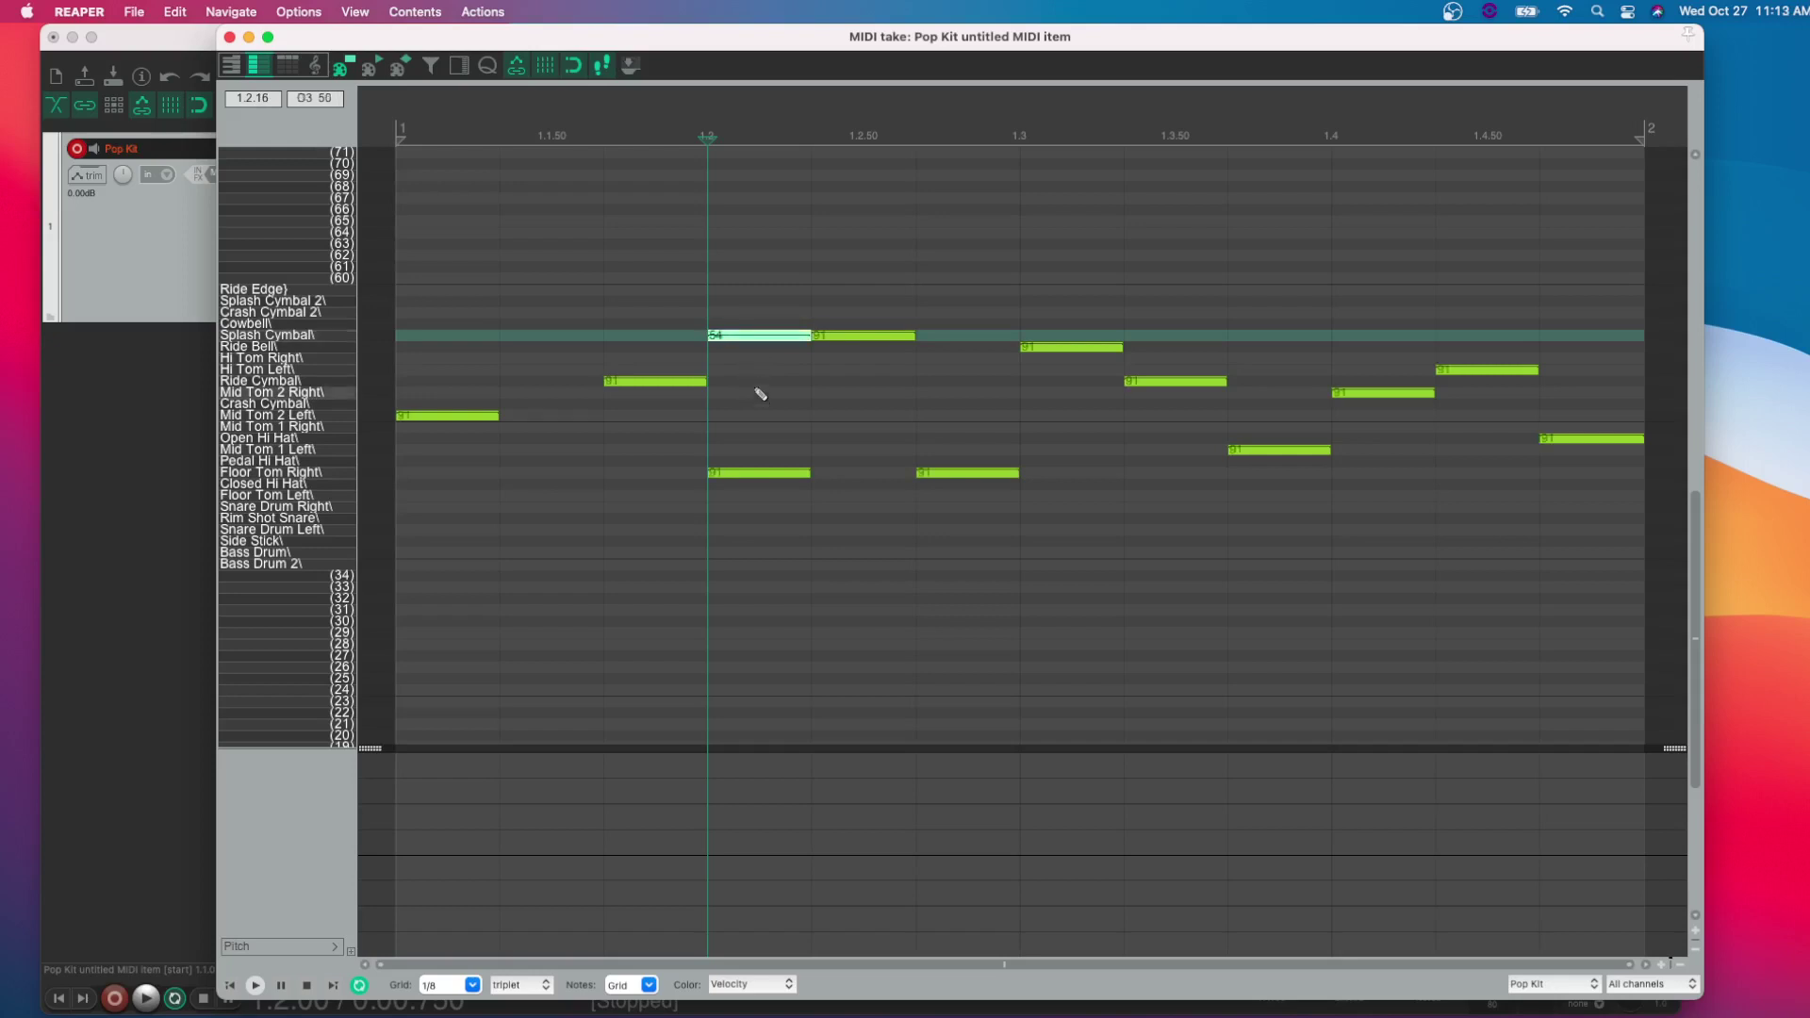
Select all notes in the pattern, lengthen them together and undo the length change.
click(846, 339)
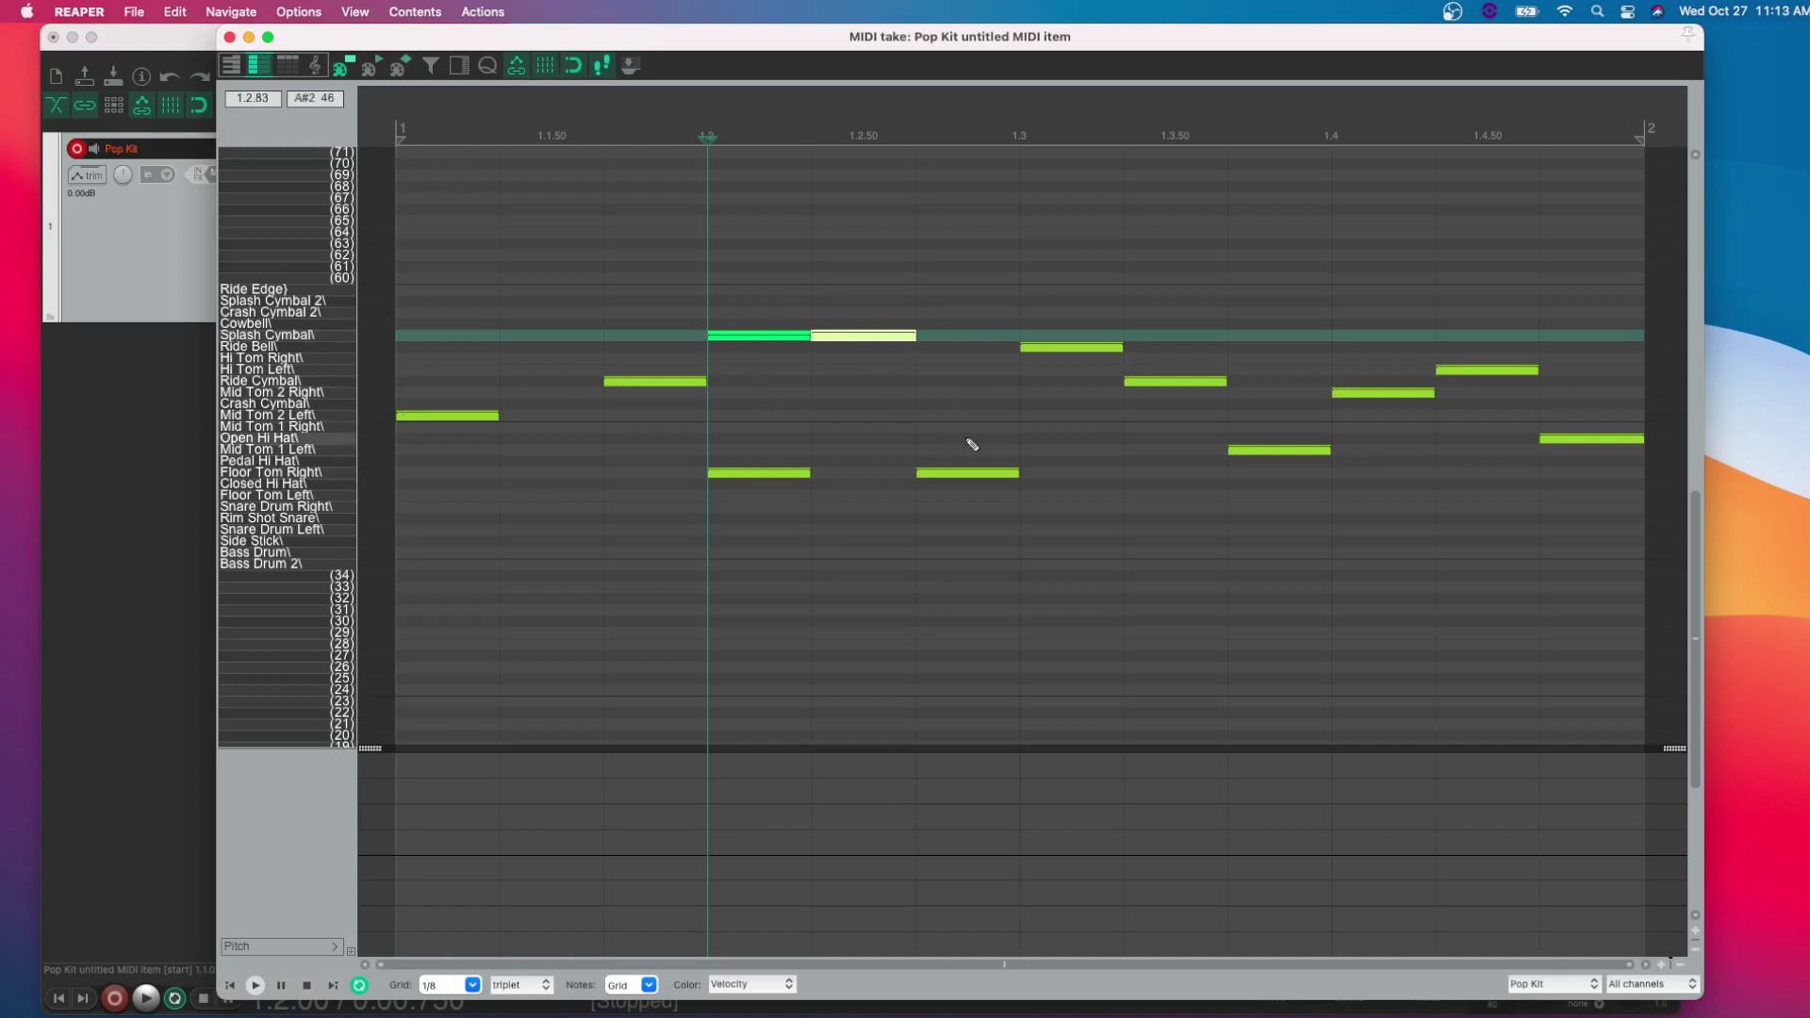
key(super+a)
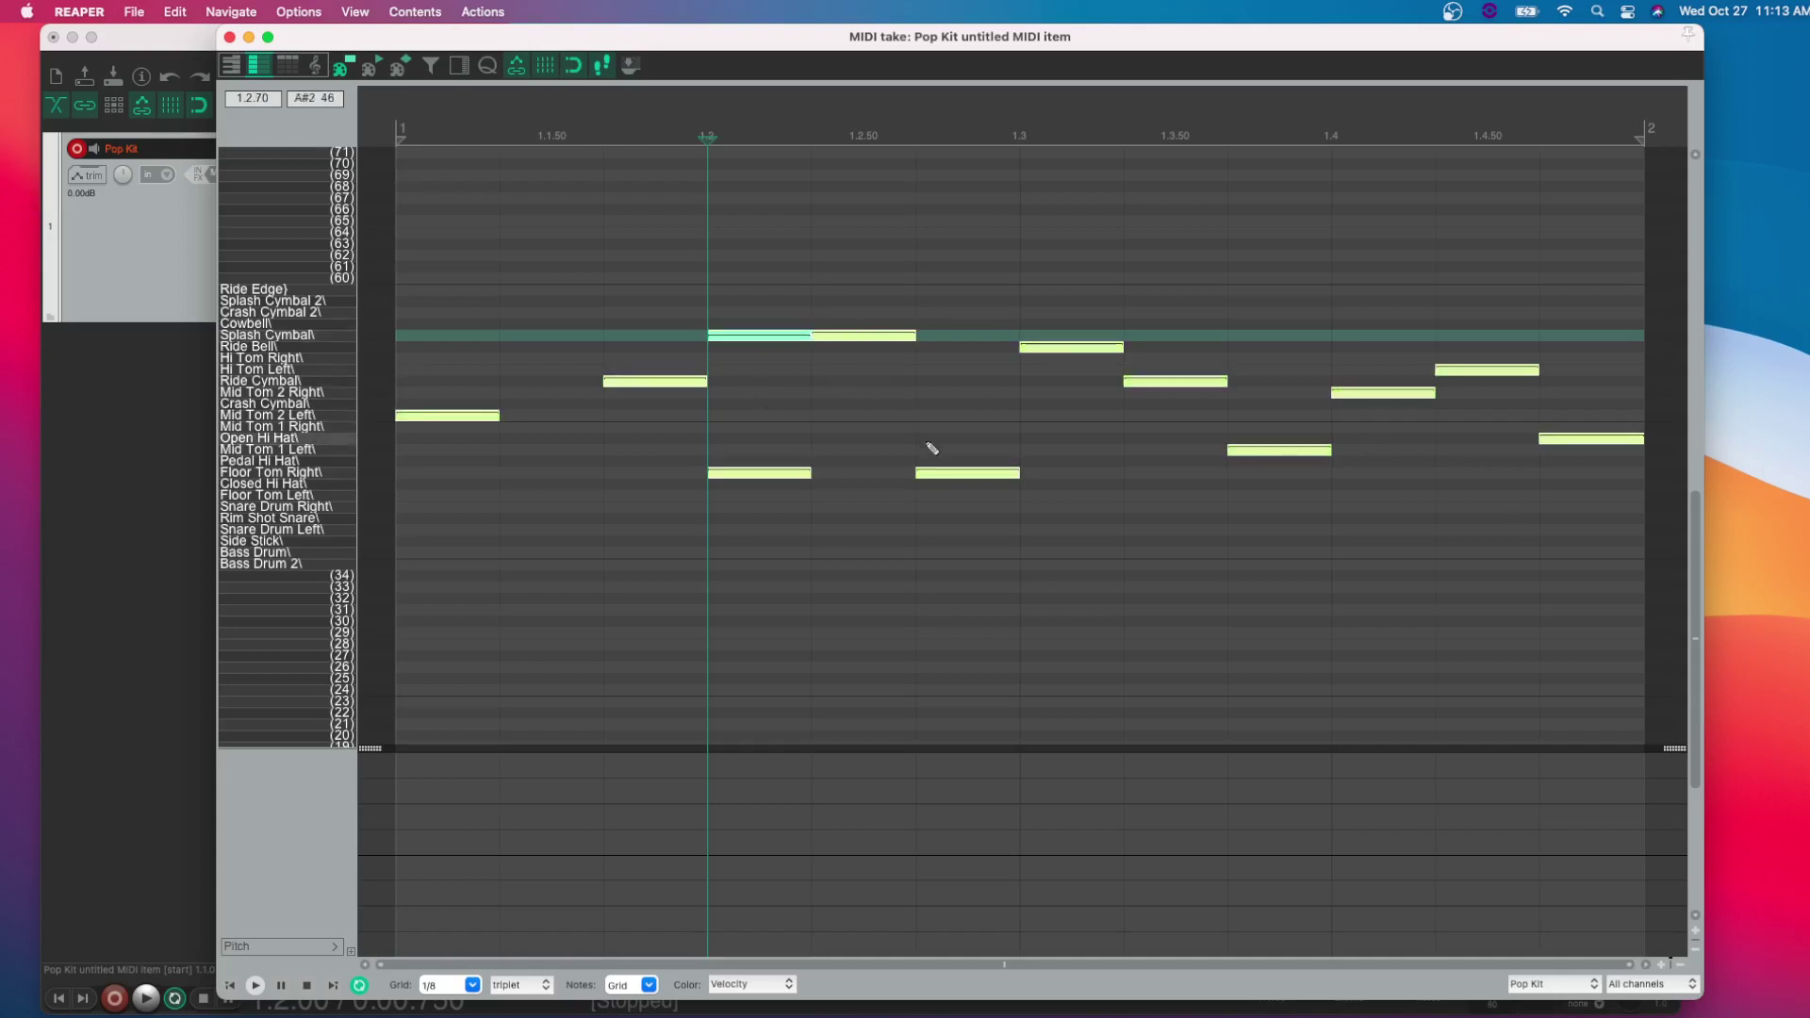
drag(929, 470, 931, 471)
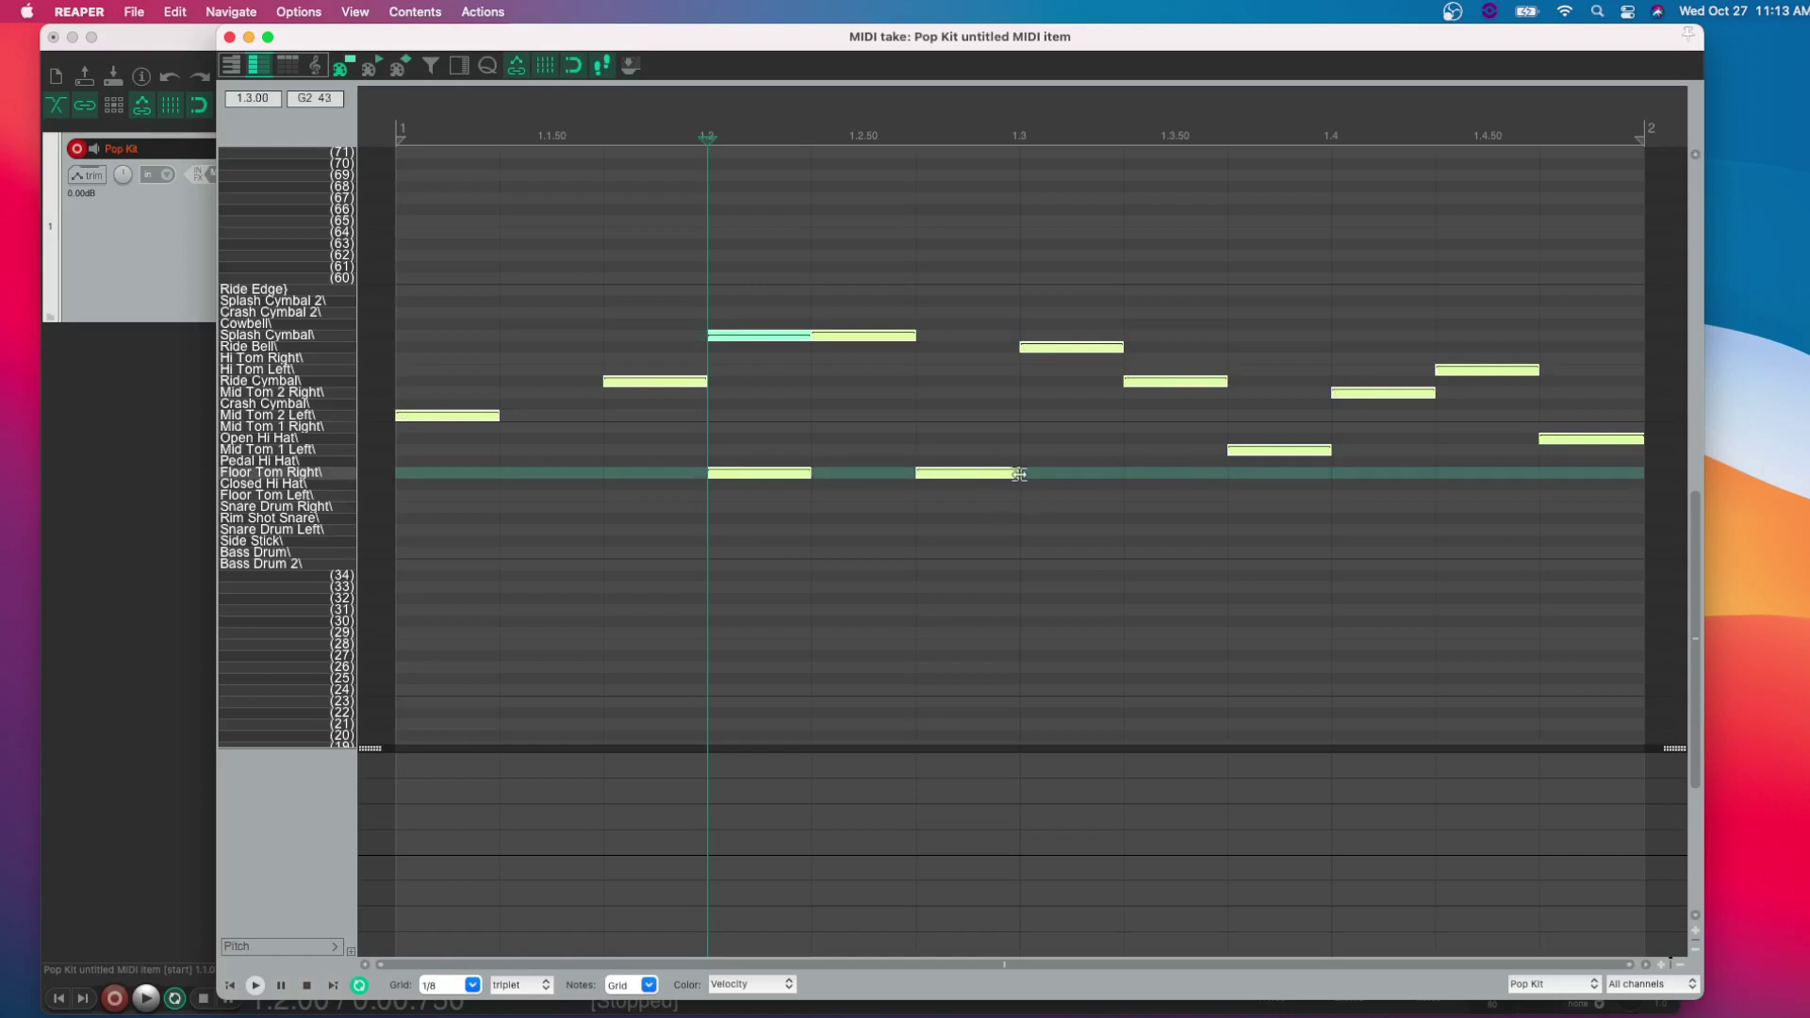
drag(1023, 474, 1199, 487)
key(super+z)
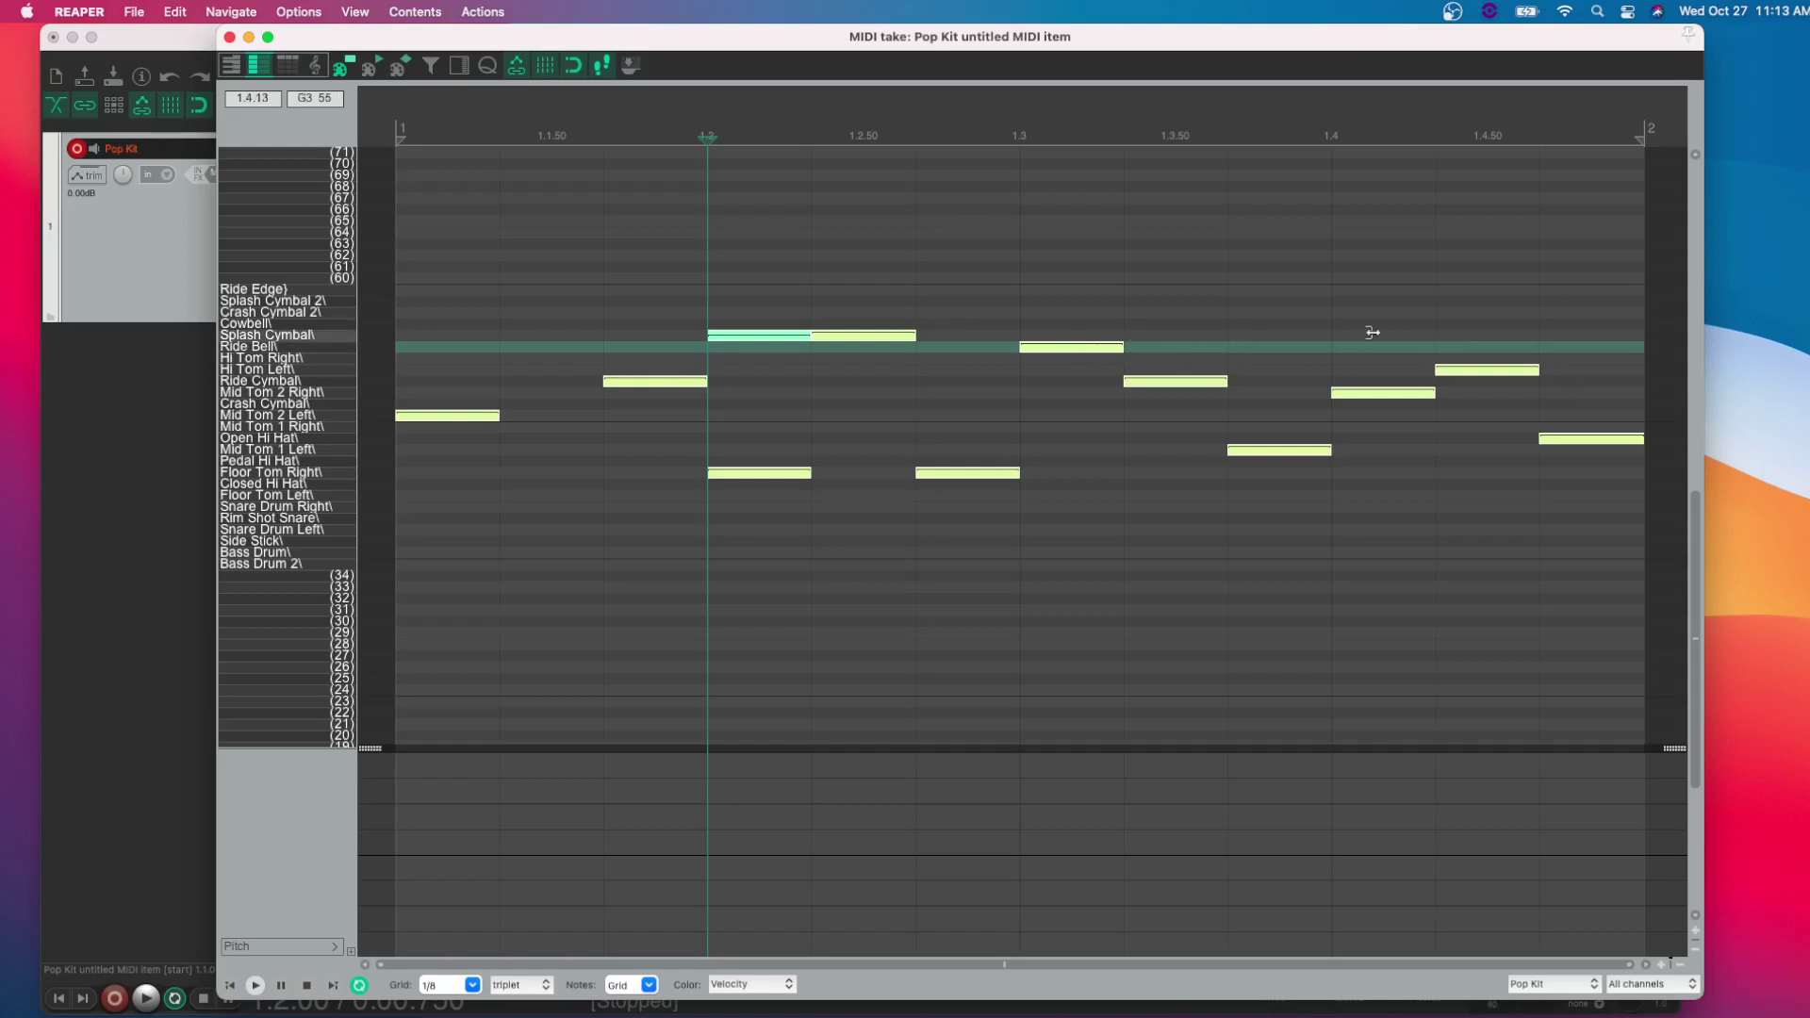
Try lengthening the Mid Tom 1 Left note into beat 4, and delete the Splash Cymbal note on beat 2.
click(1332, 397)
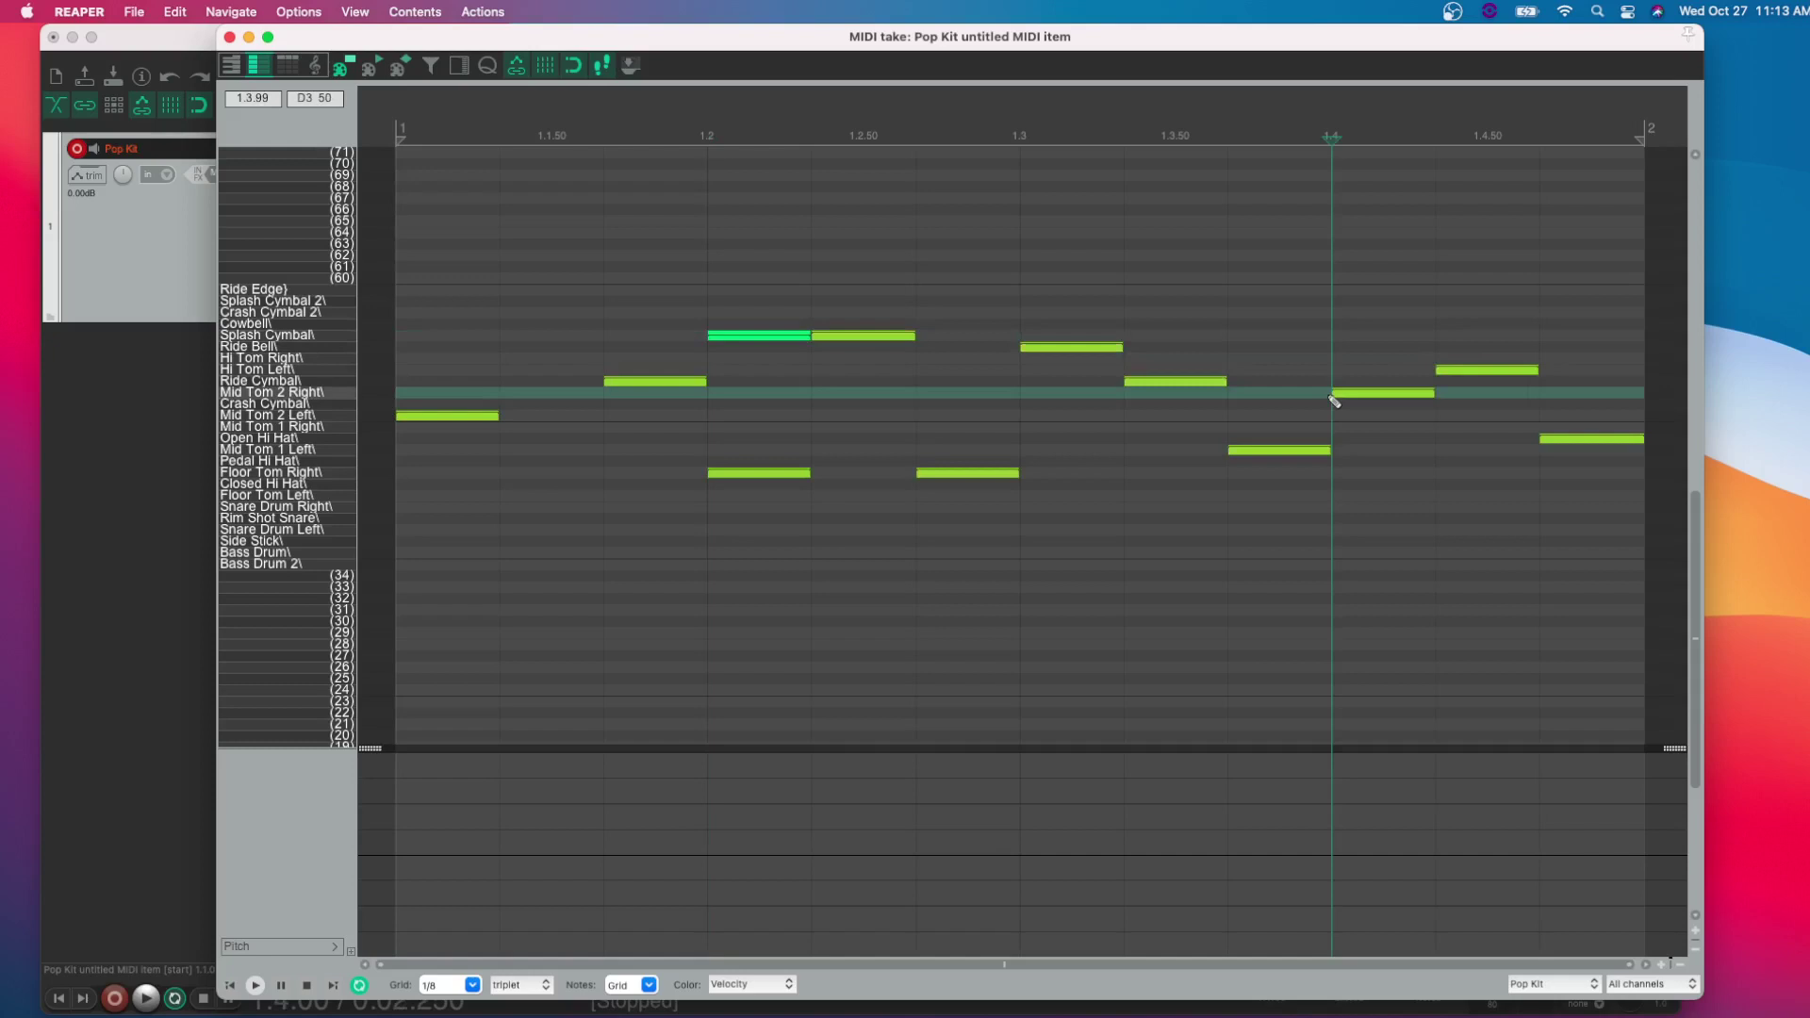
scroll(1334, 401, down, 1)
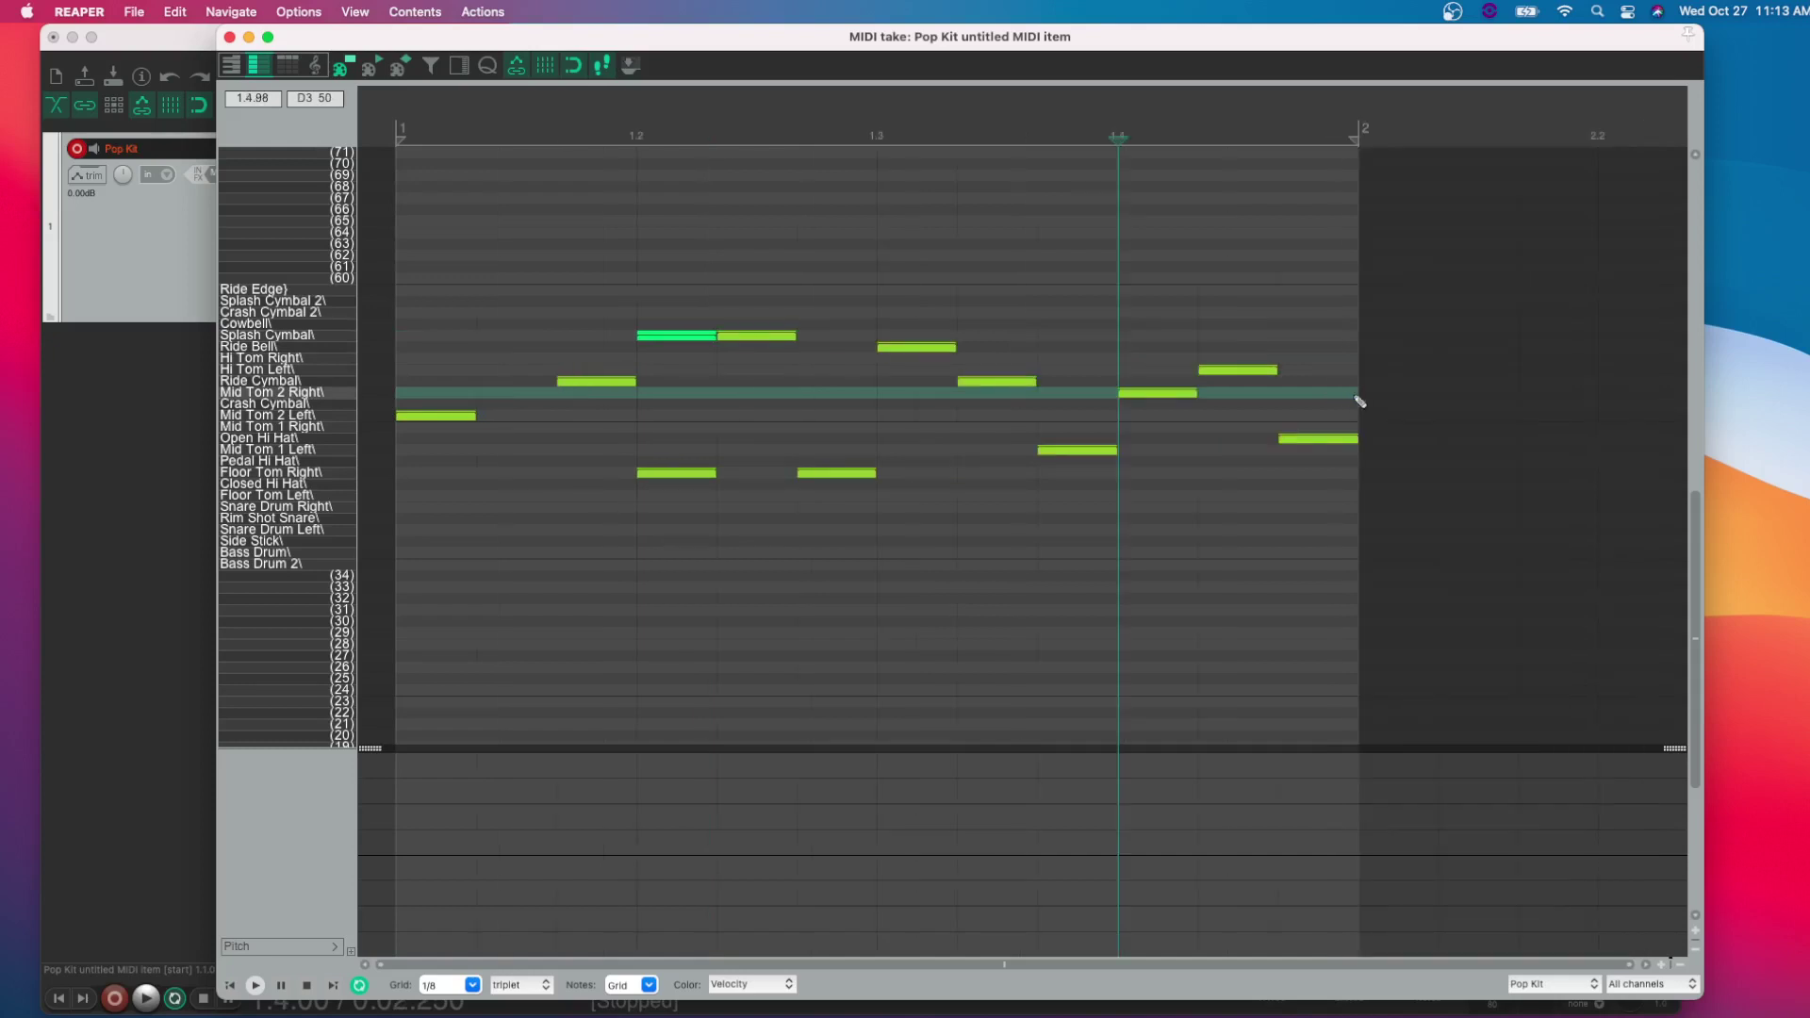
drag(1116, 450, 1179, 456)
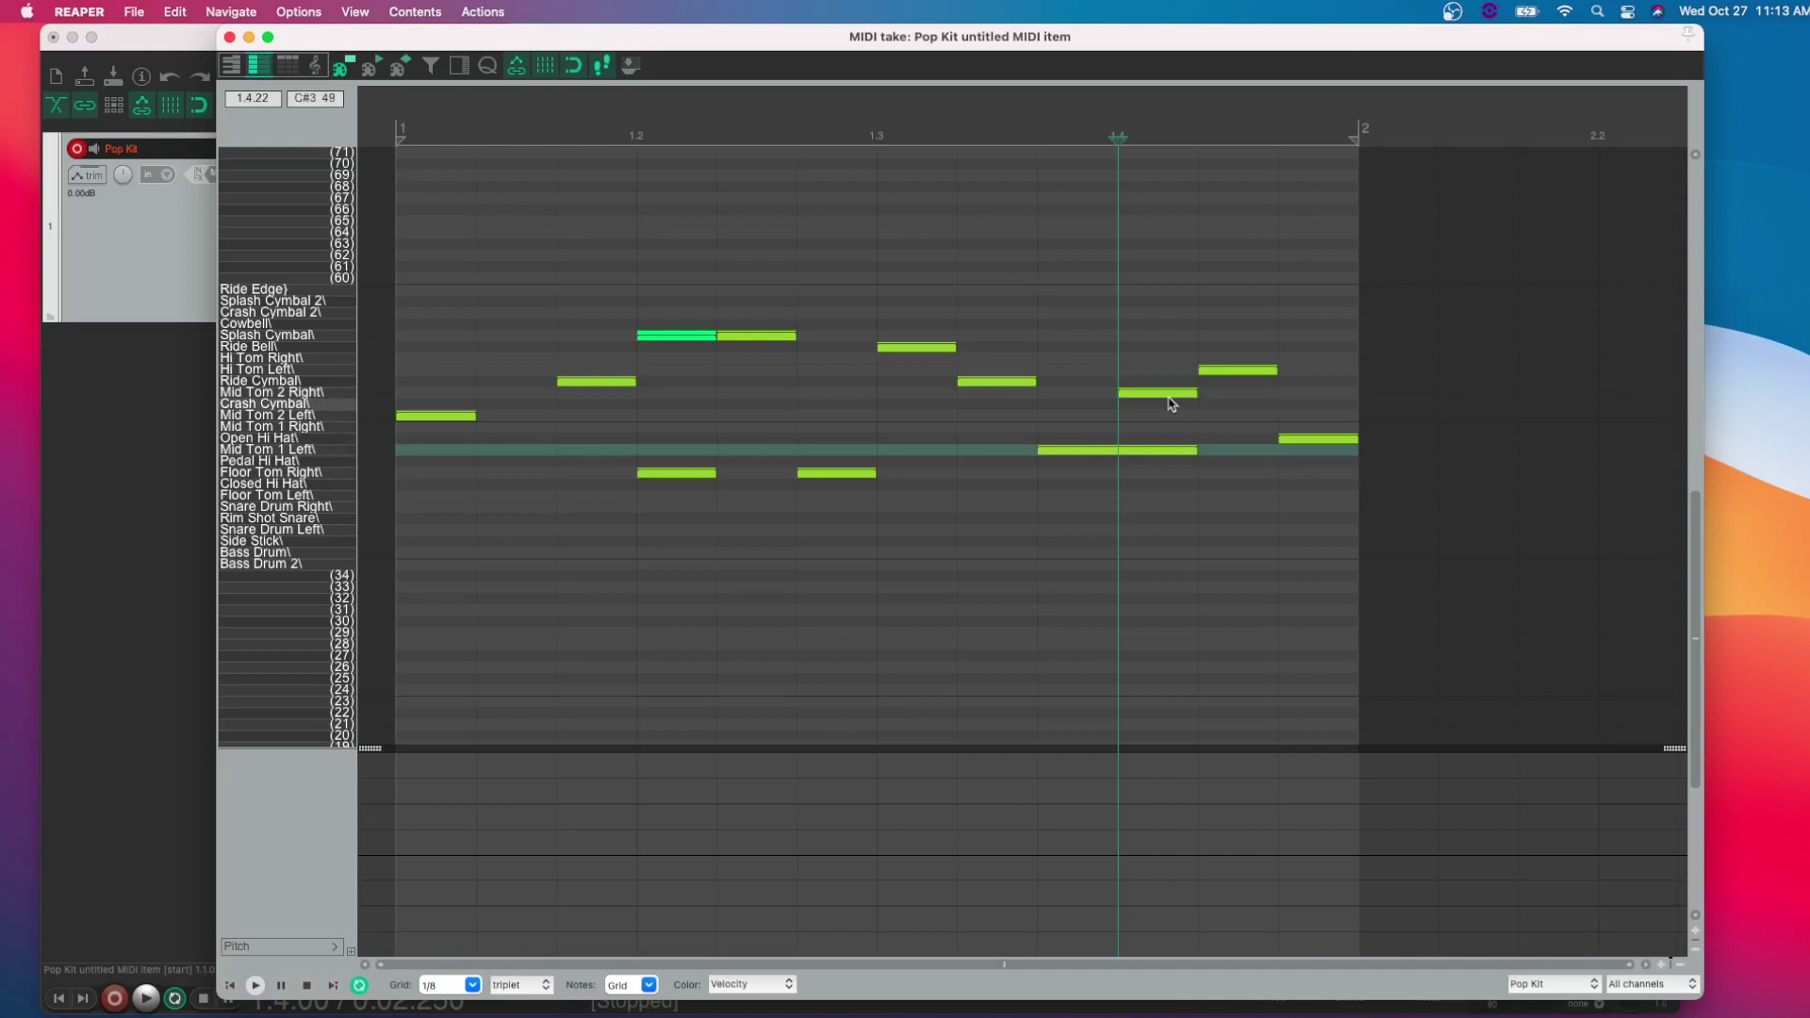
click(709, 337)
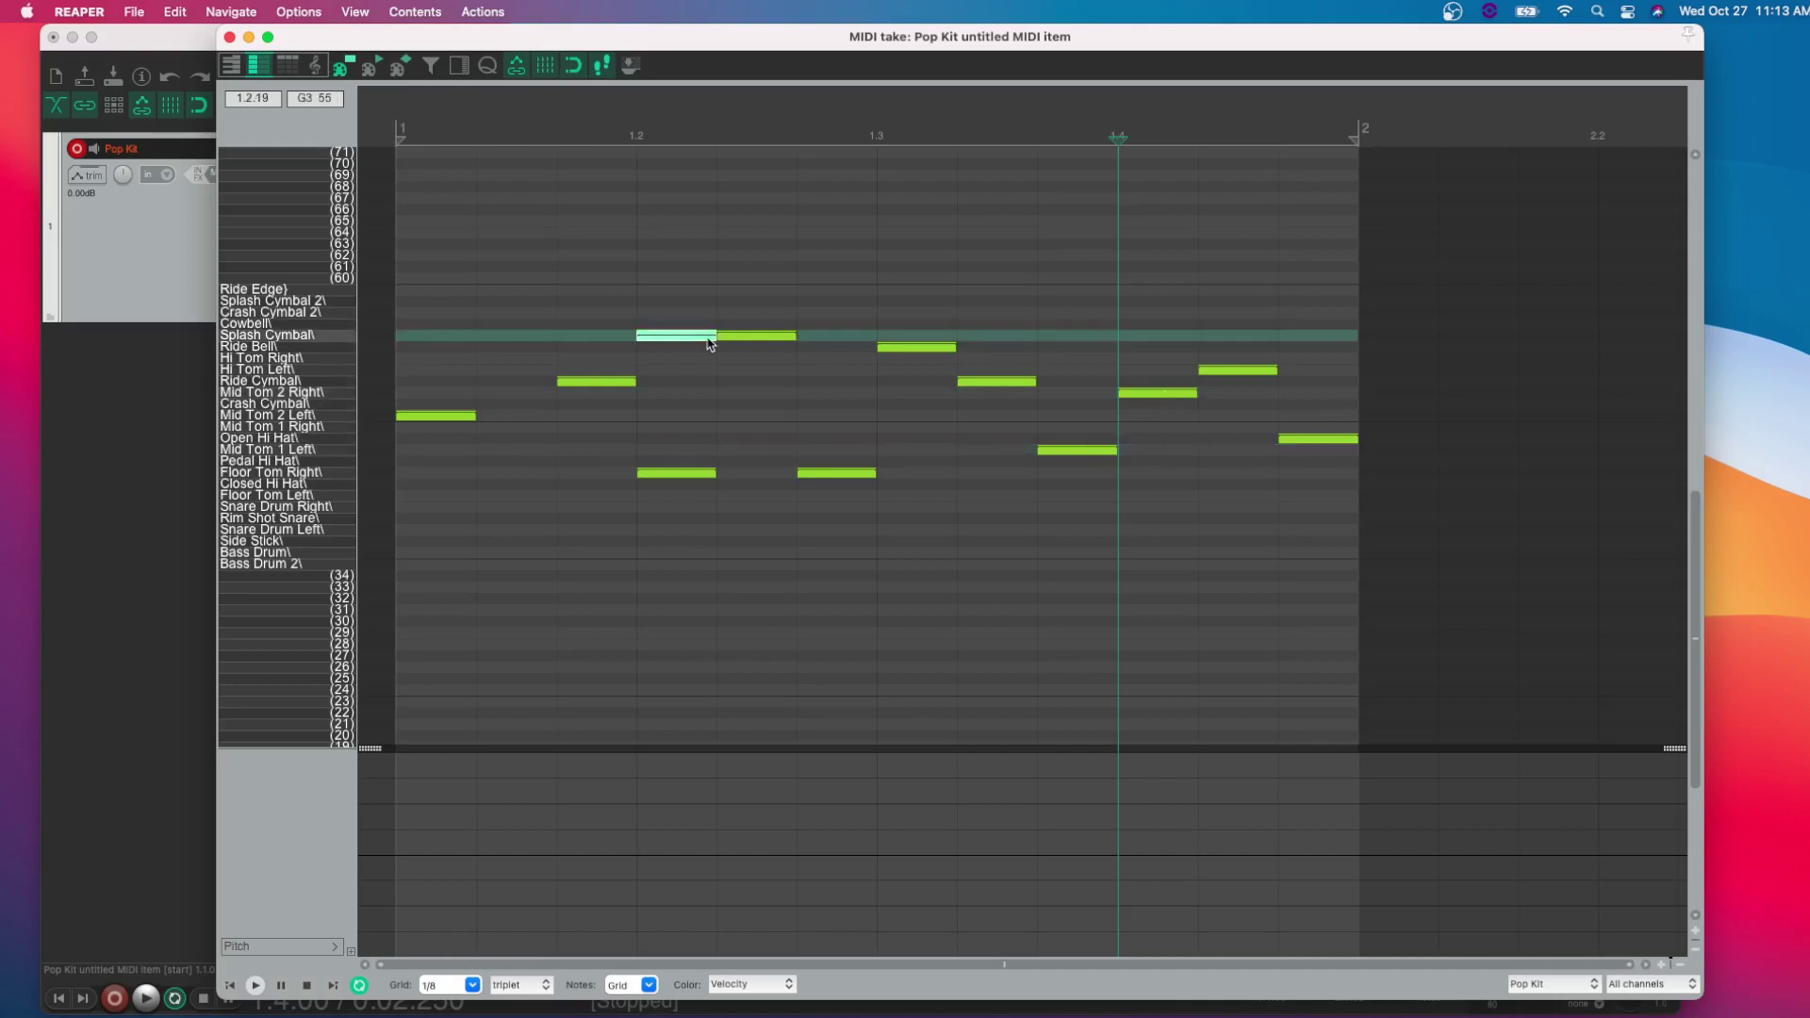
double_click(679, 337)
Select the Mid Tom 2 Right and Mid Tom 1 Left notes around beat 4, try lengthening them together, and clear the selection.
click(1149, 394)
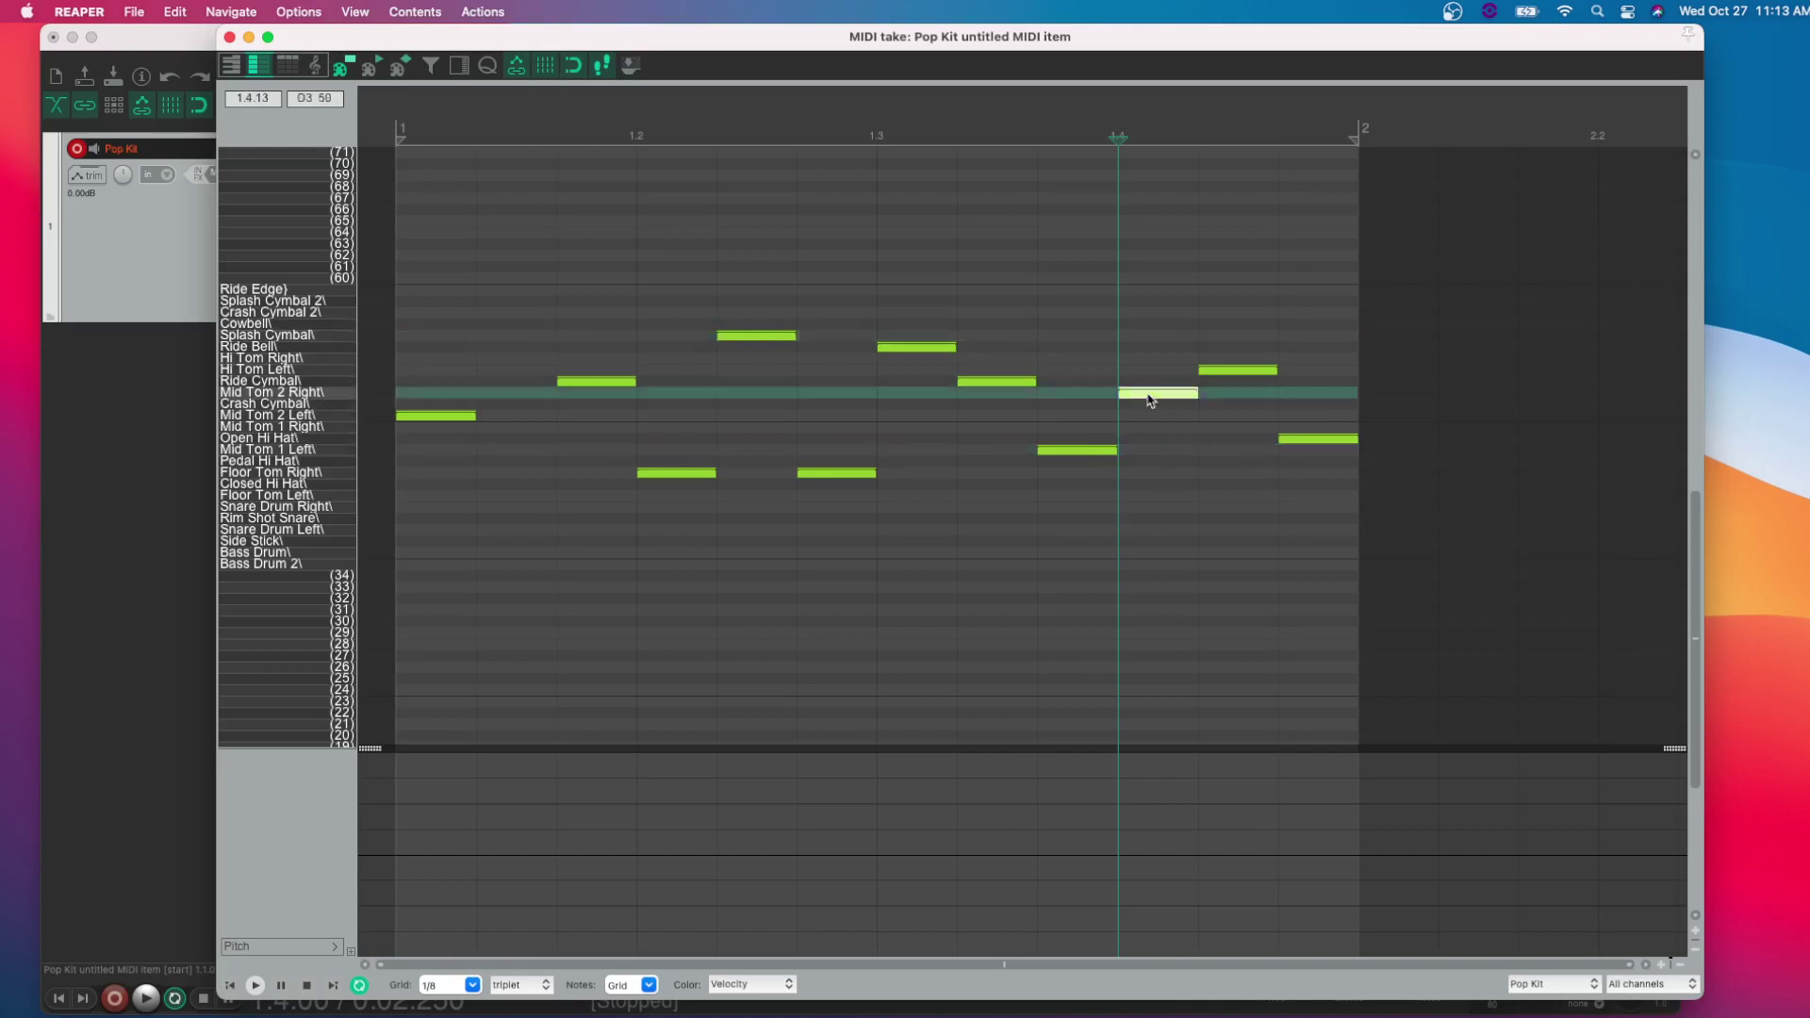
shift+click(1084, 451)
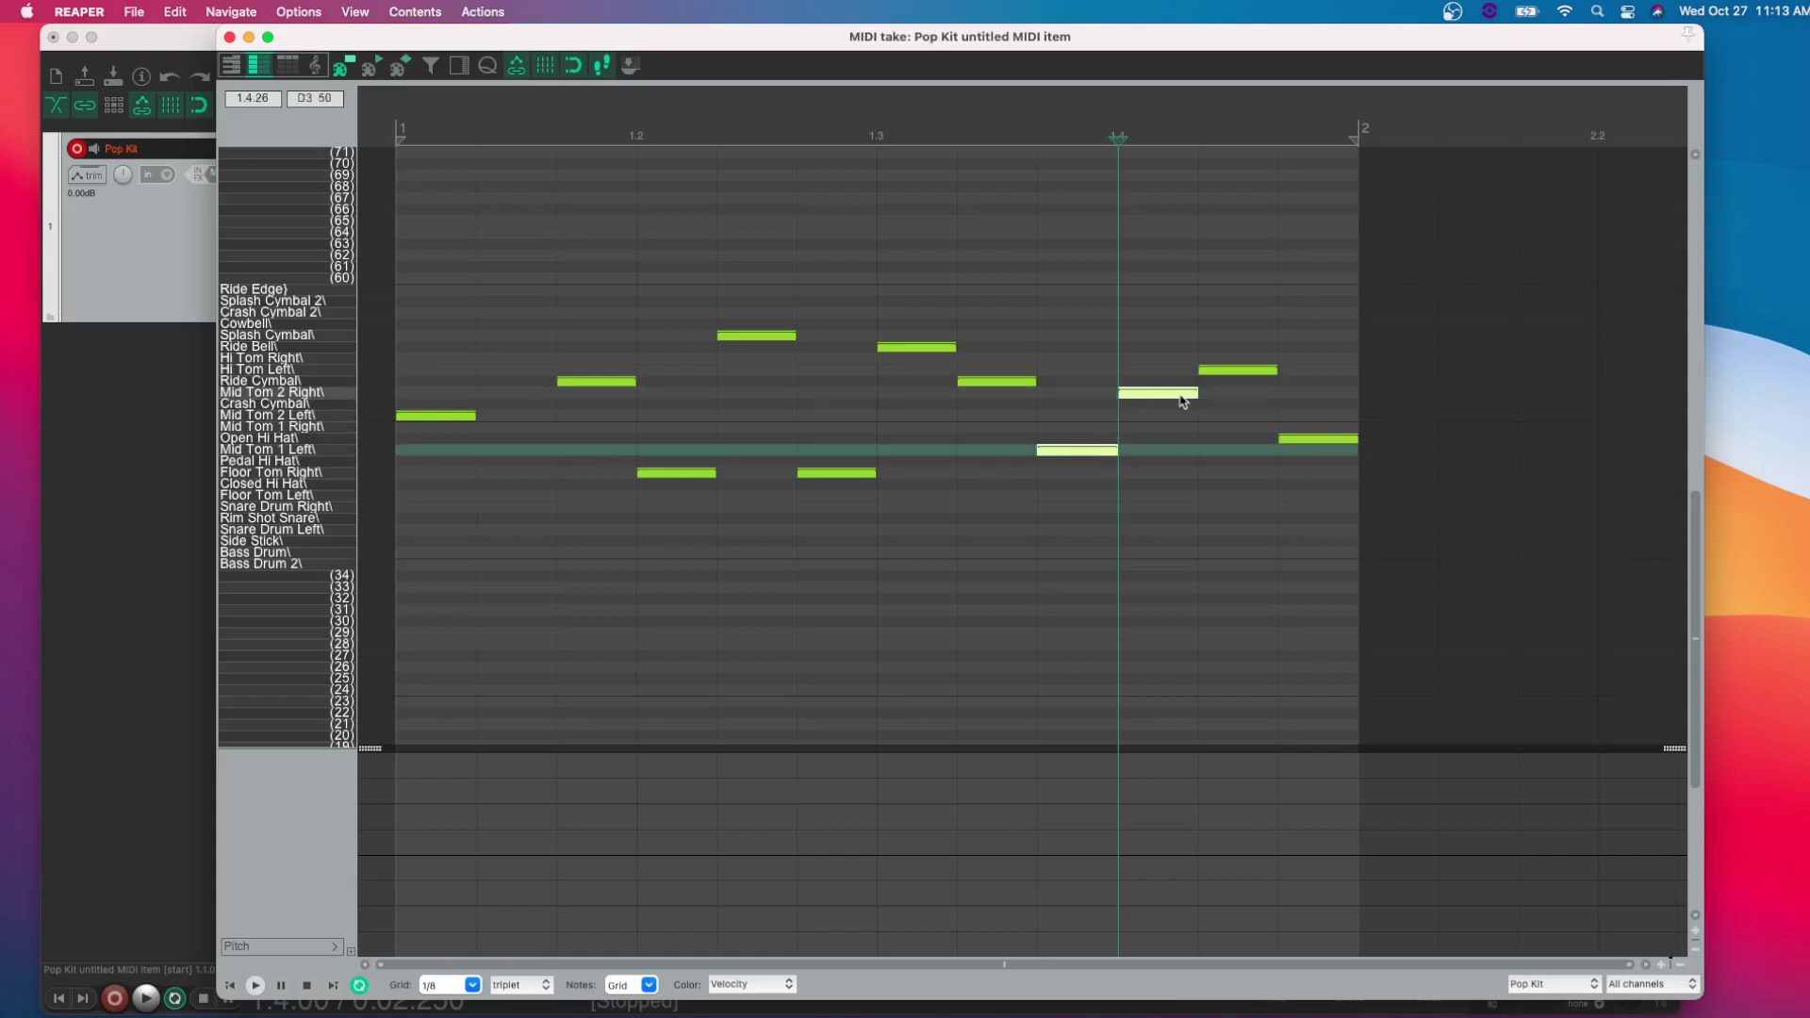
mouse_move(1195, 394)
mouse_down()
mouse_move(1305, 398)
mouse_move(1200, 399)
mouse_up()
click(862, 528)
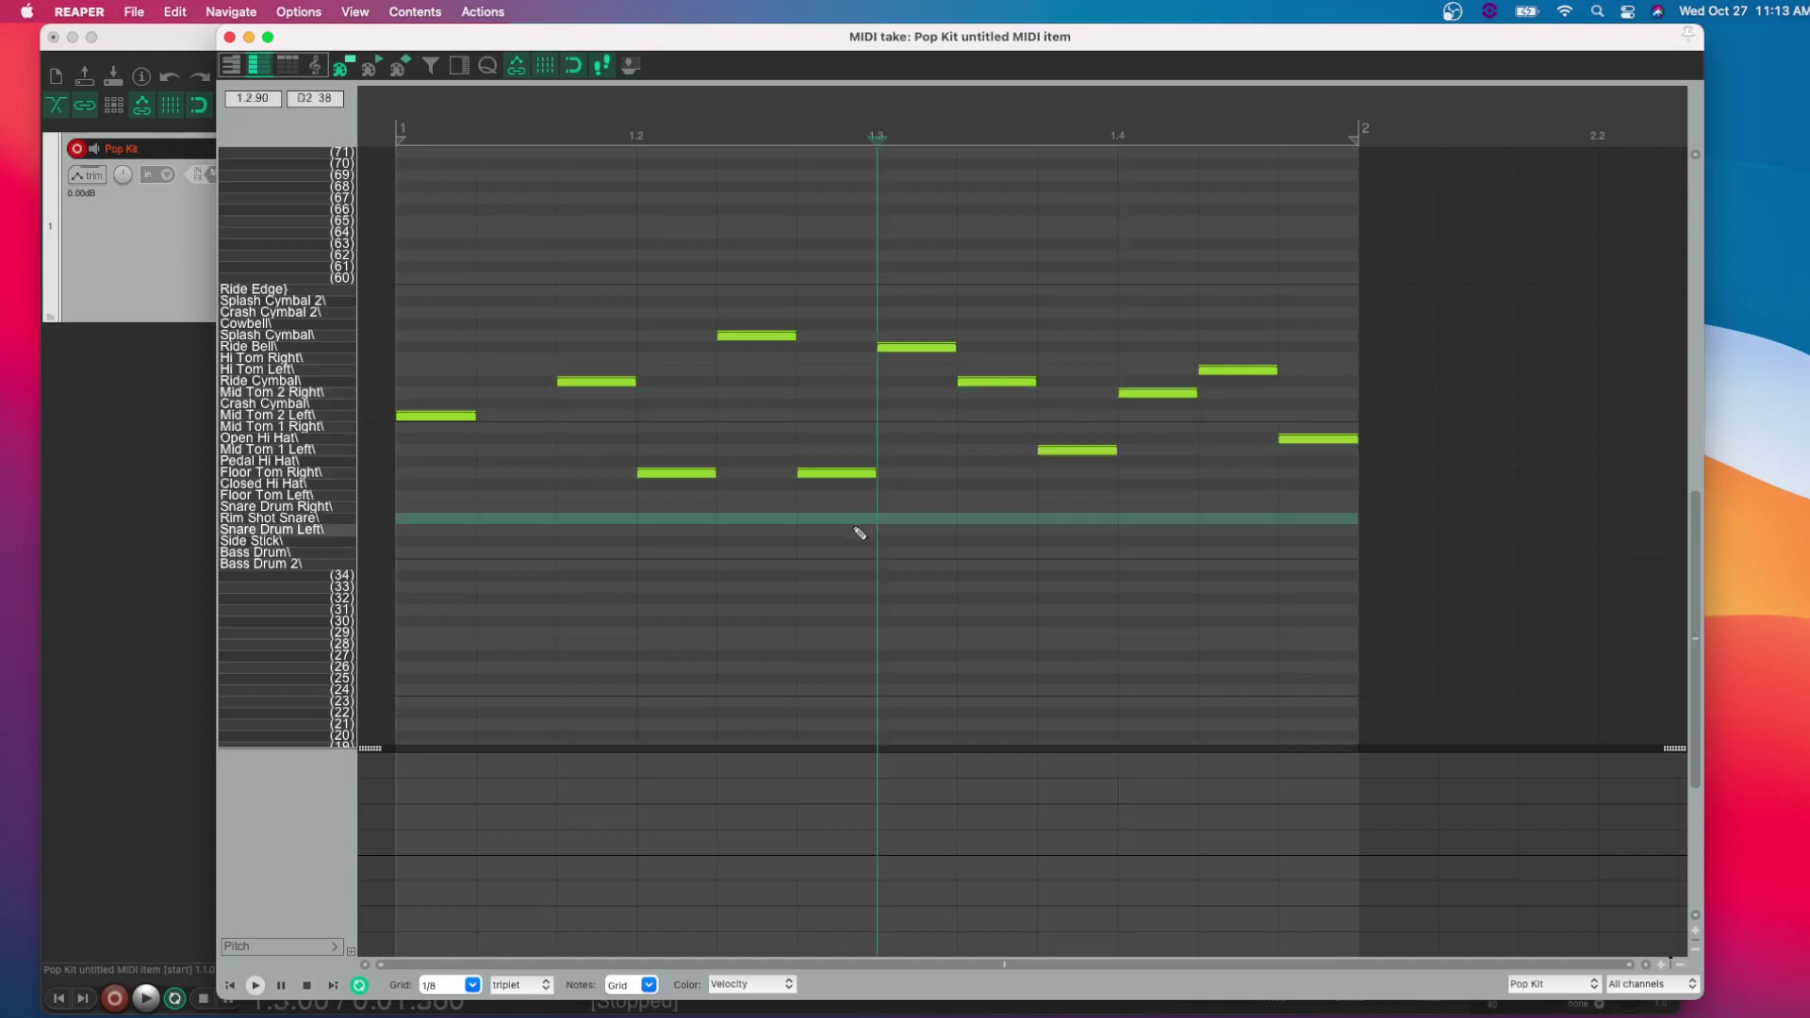
Audition single notes of the pattern, including Mid Tom 2 Left, both Floor Tom Right notes and both Ride Cymbal notes.
click(456, 417)
click(697, 474)
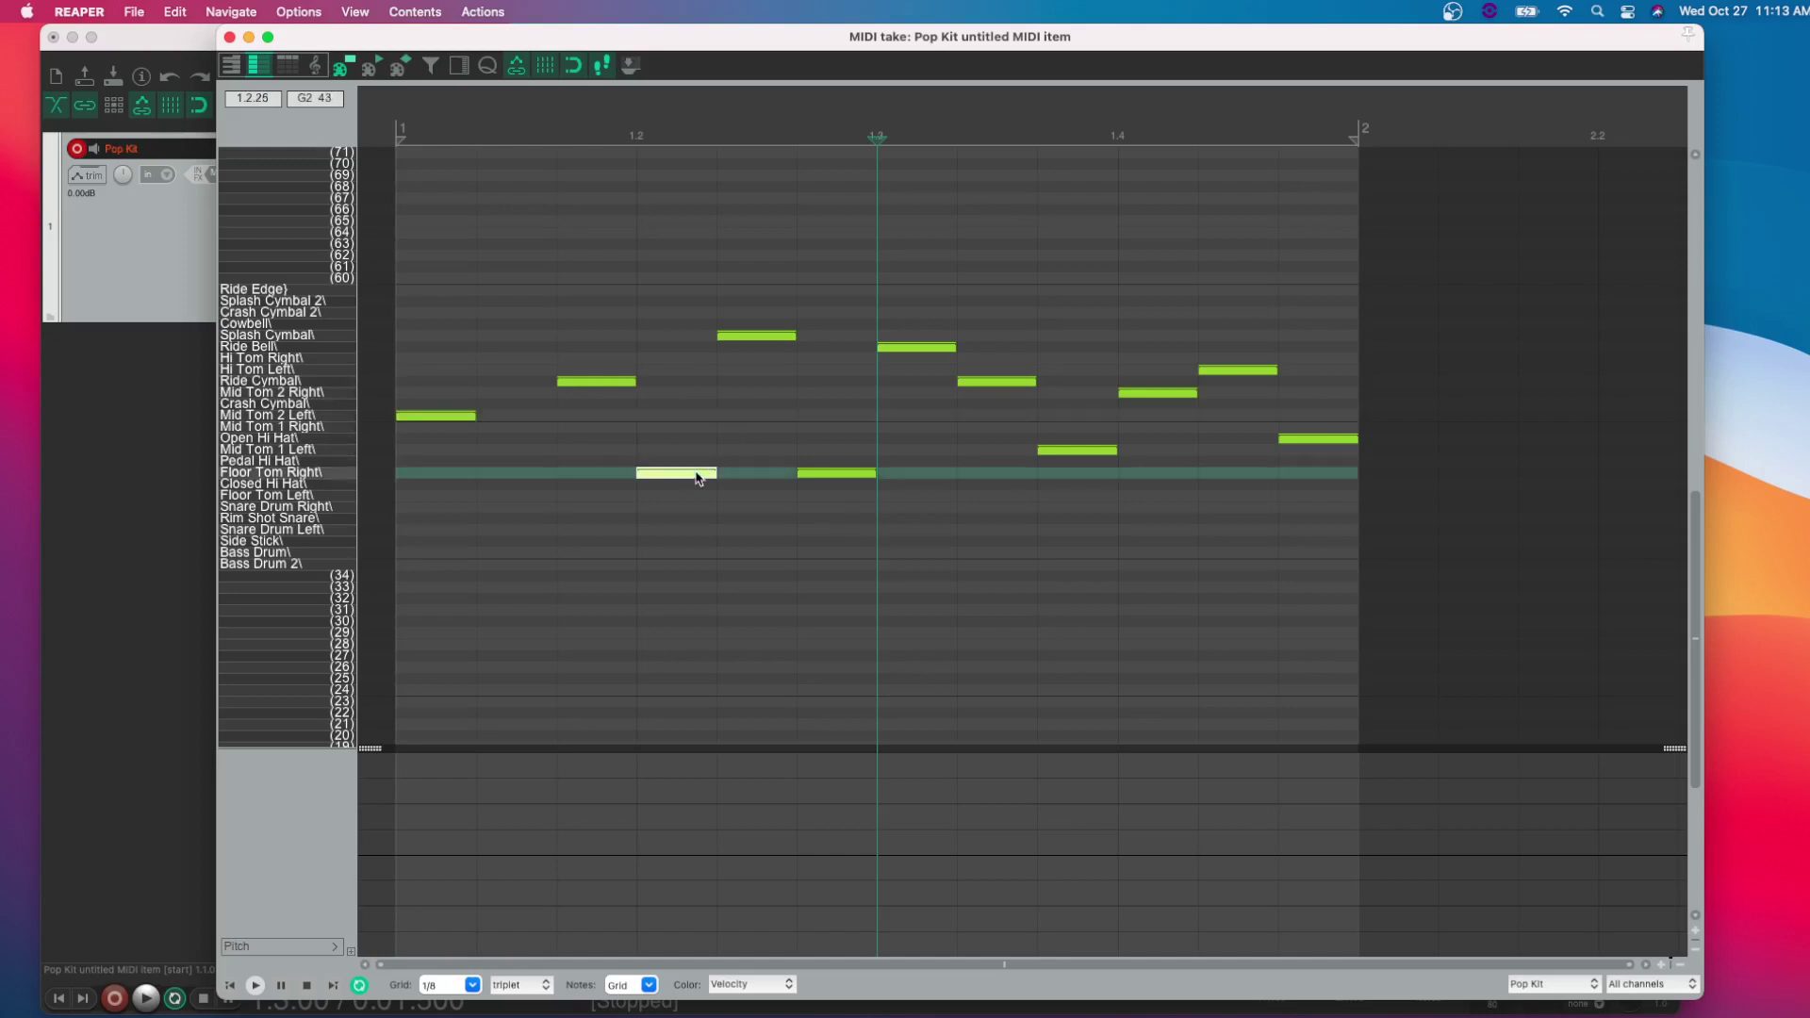
click(842, 474)
click(613, 383)
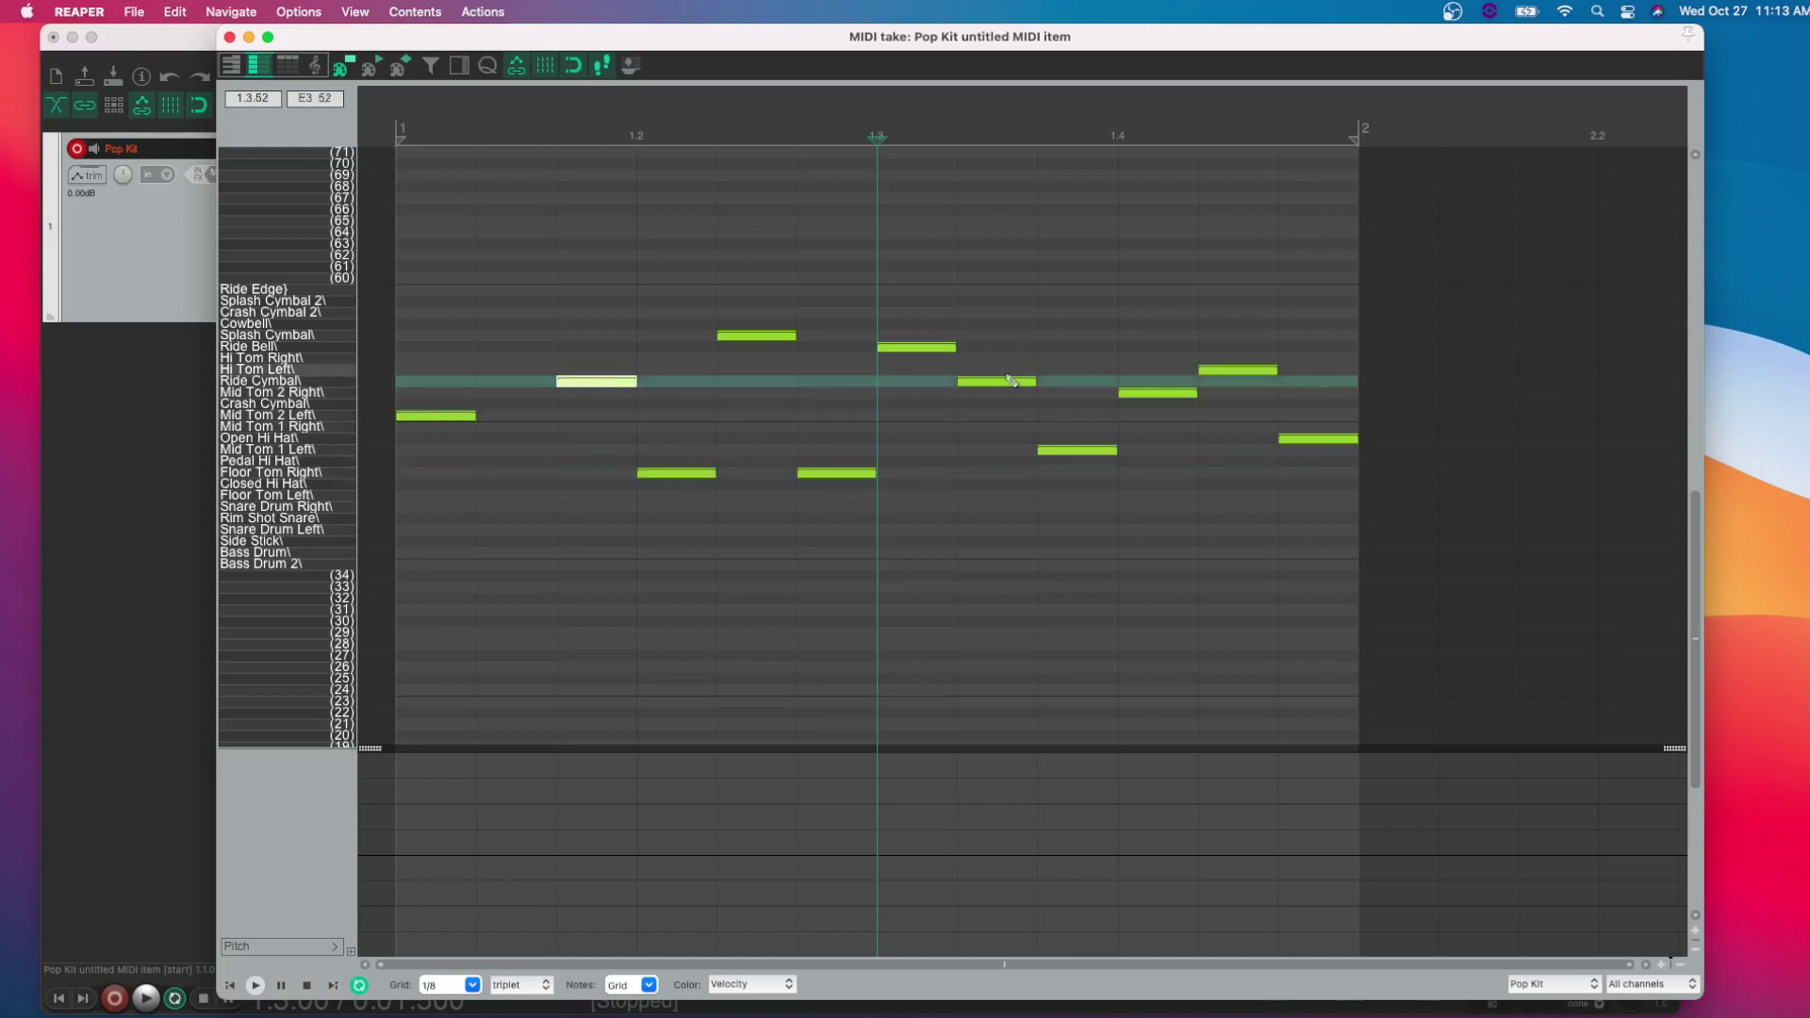
click(946, 358)
click(981, 380)
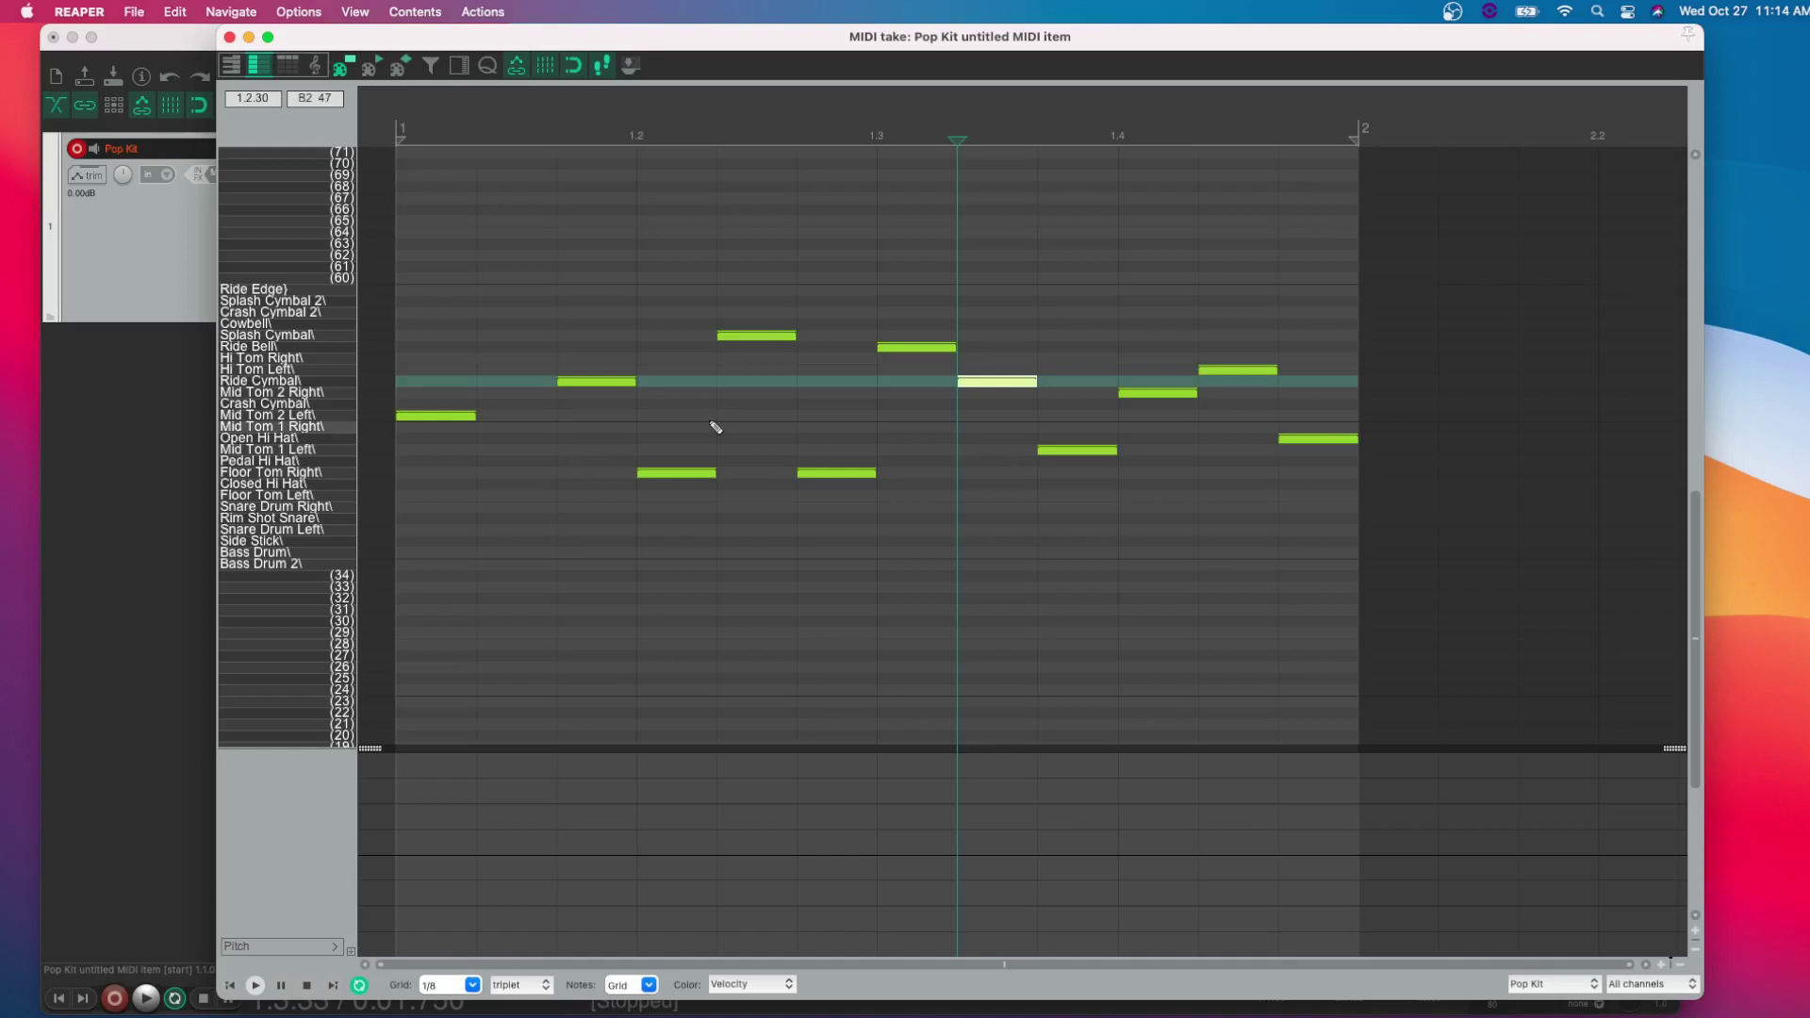
Try the triangle and diamond note displays, playing the pattern from the start, and restore the rectangular note display.
click(376, 72)
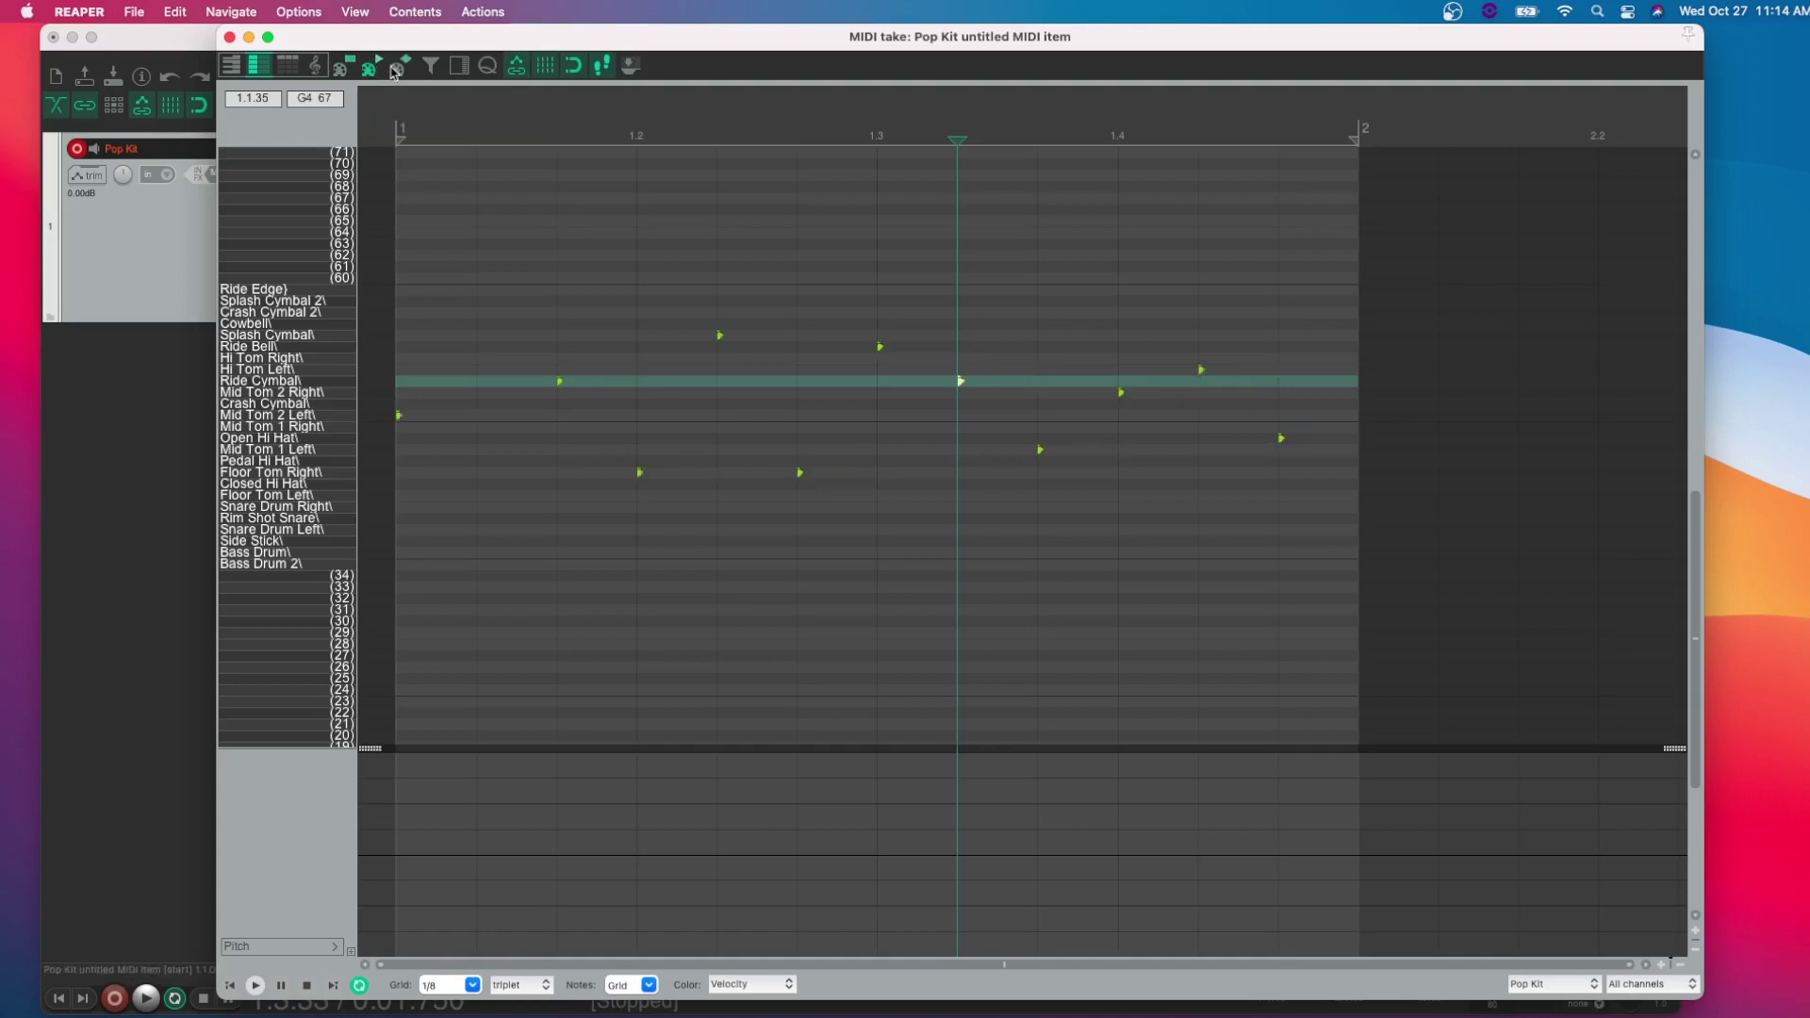
click(402, 72)
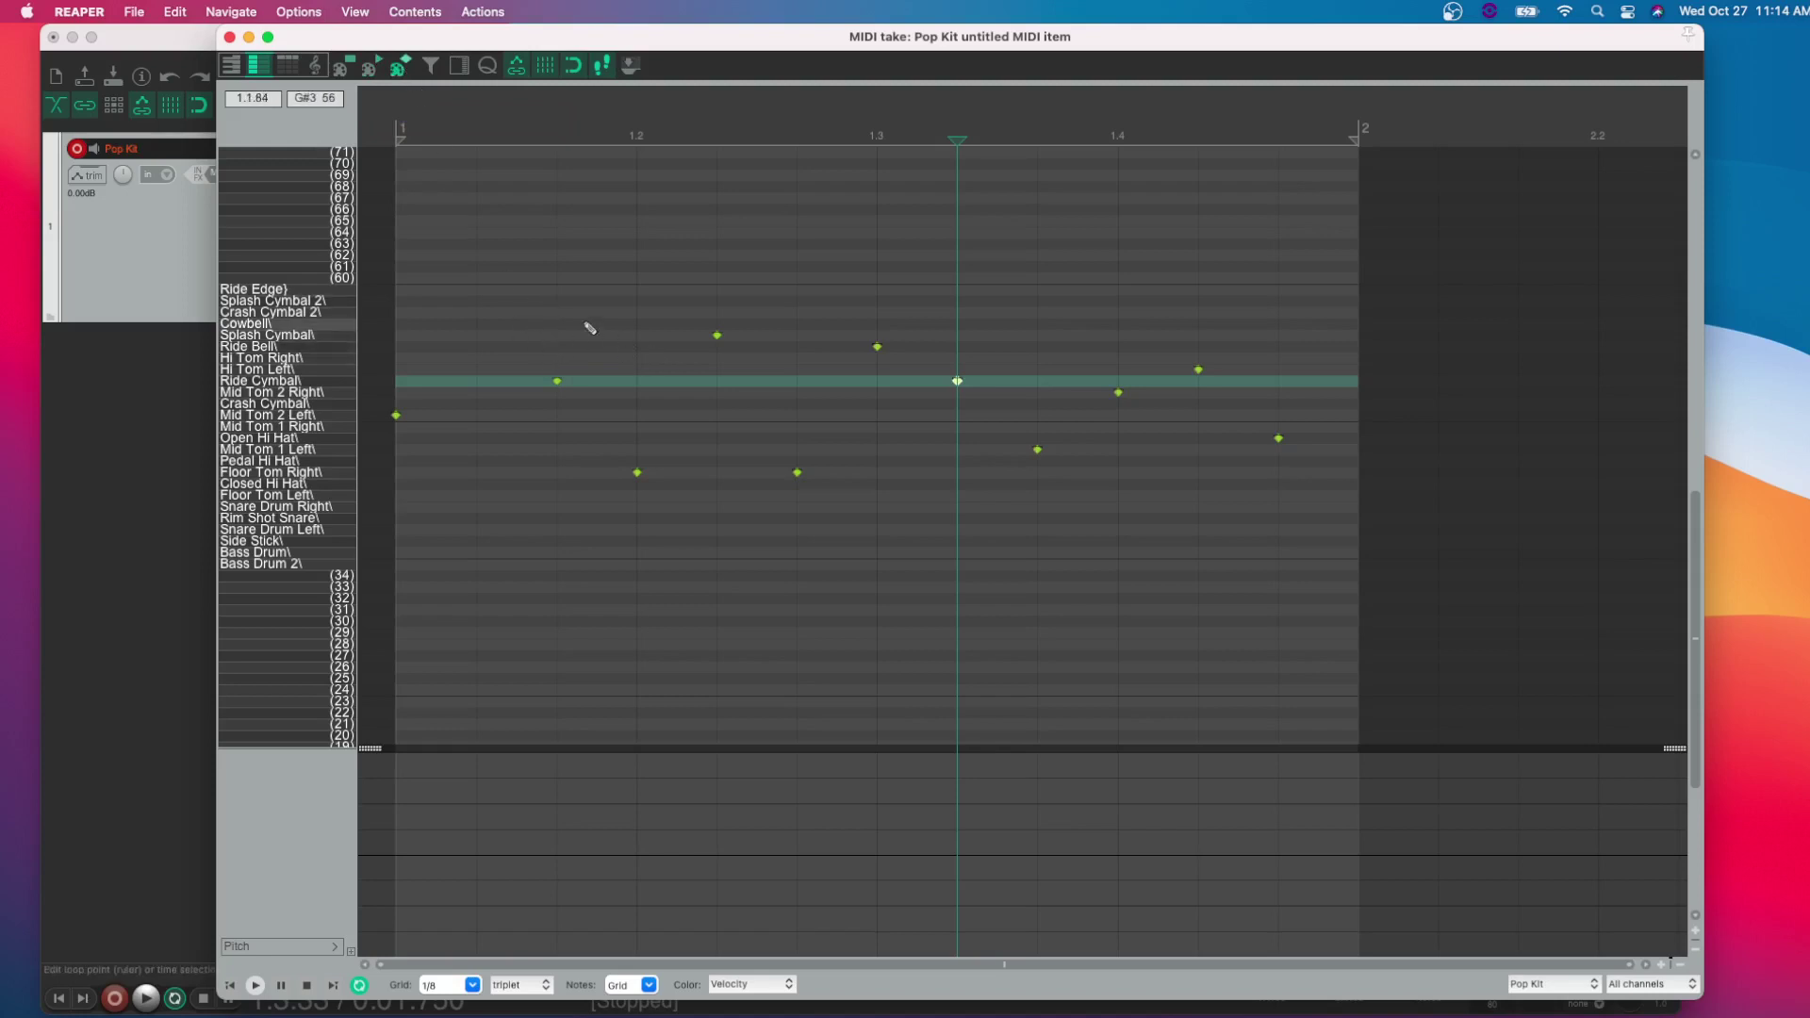
key(Home)
key(space)
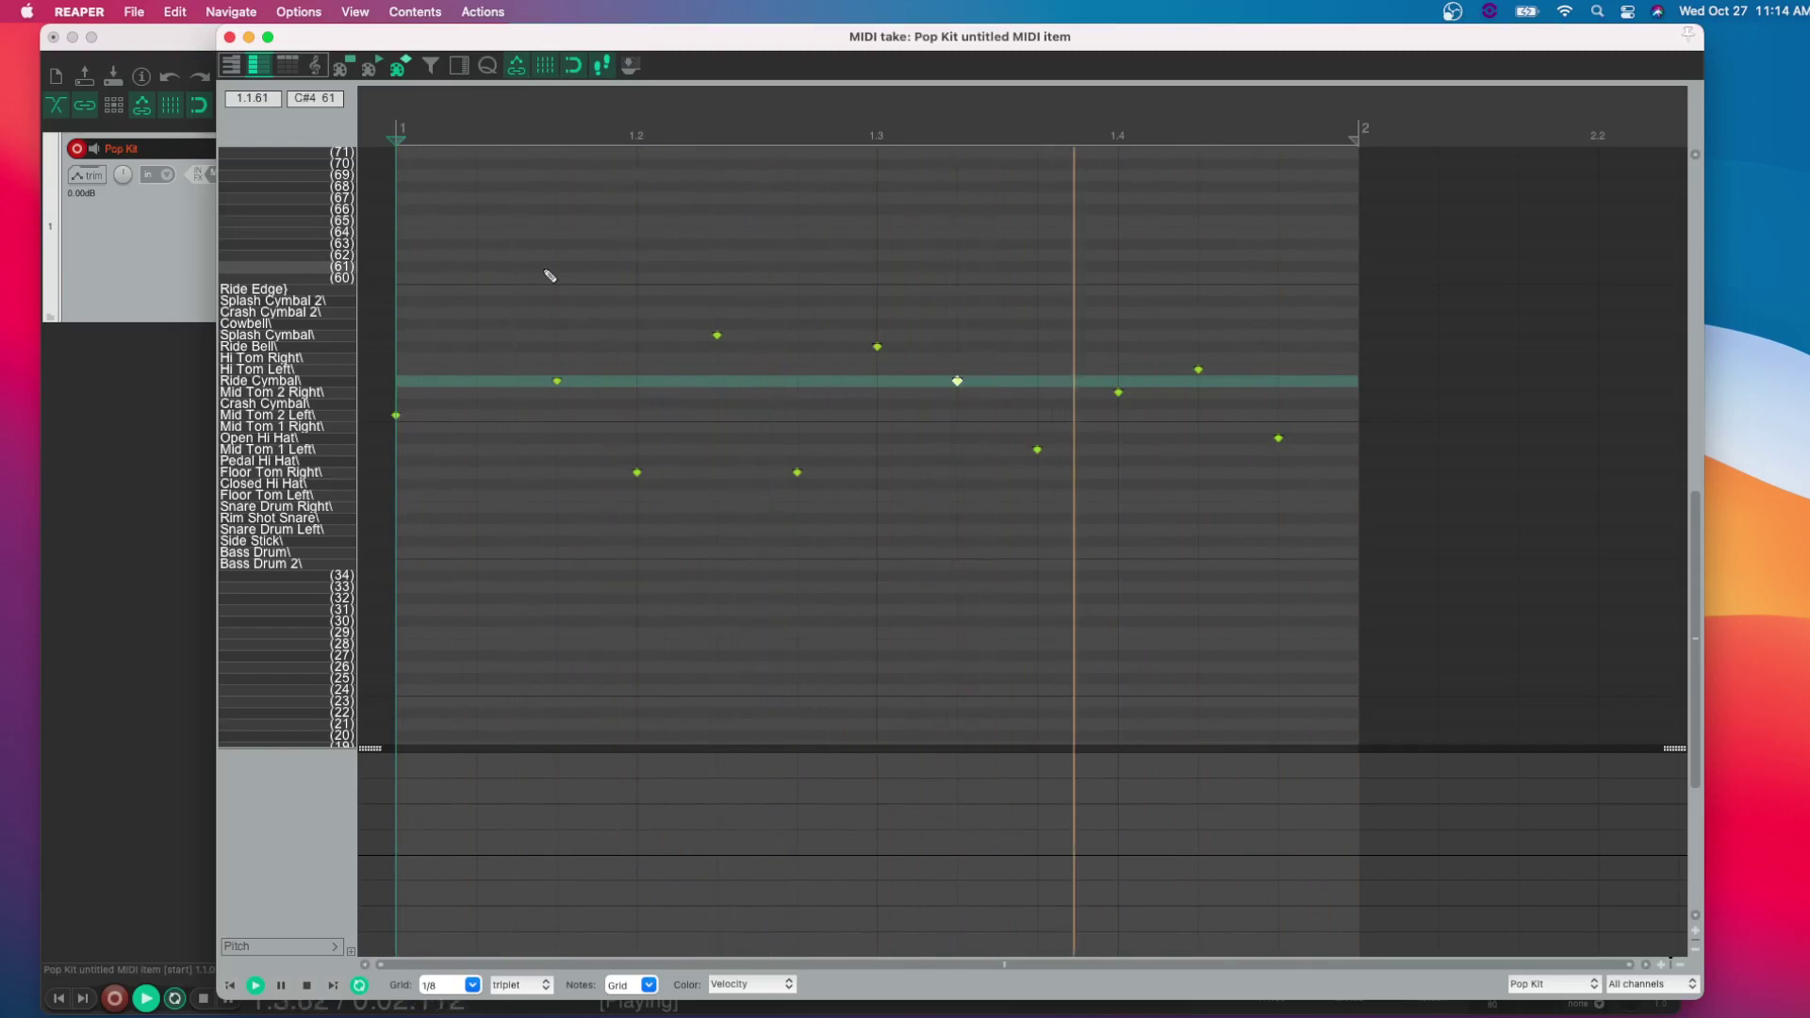
key(space)
click(341, 67)
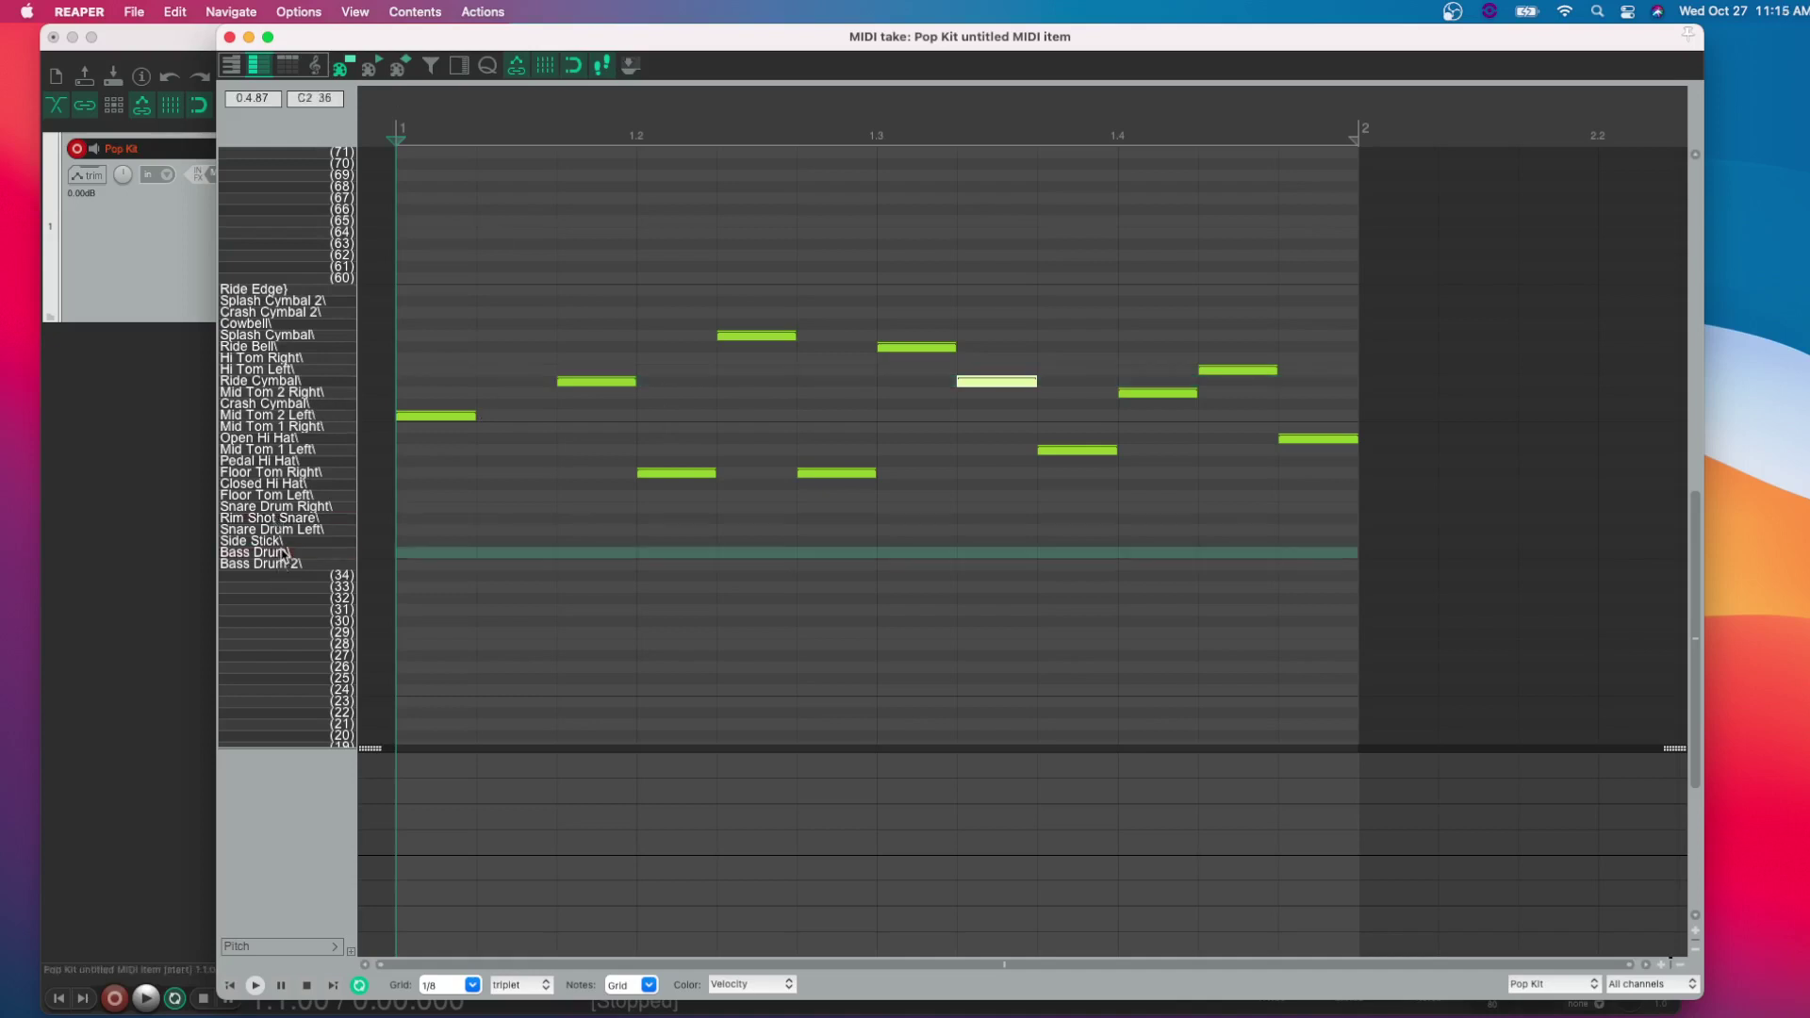
Add triplet-length Bass Drum notes on beats 1 and 2.
click(417, 556)
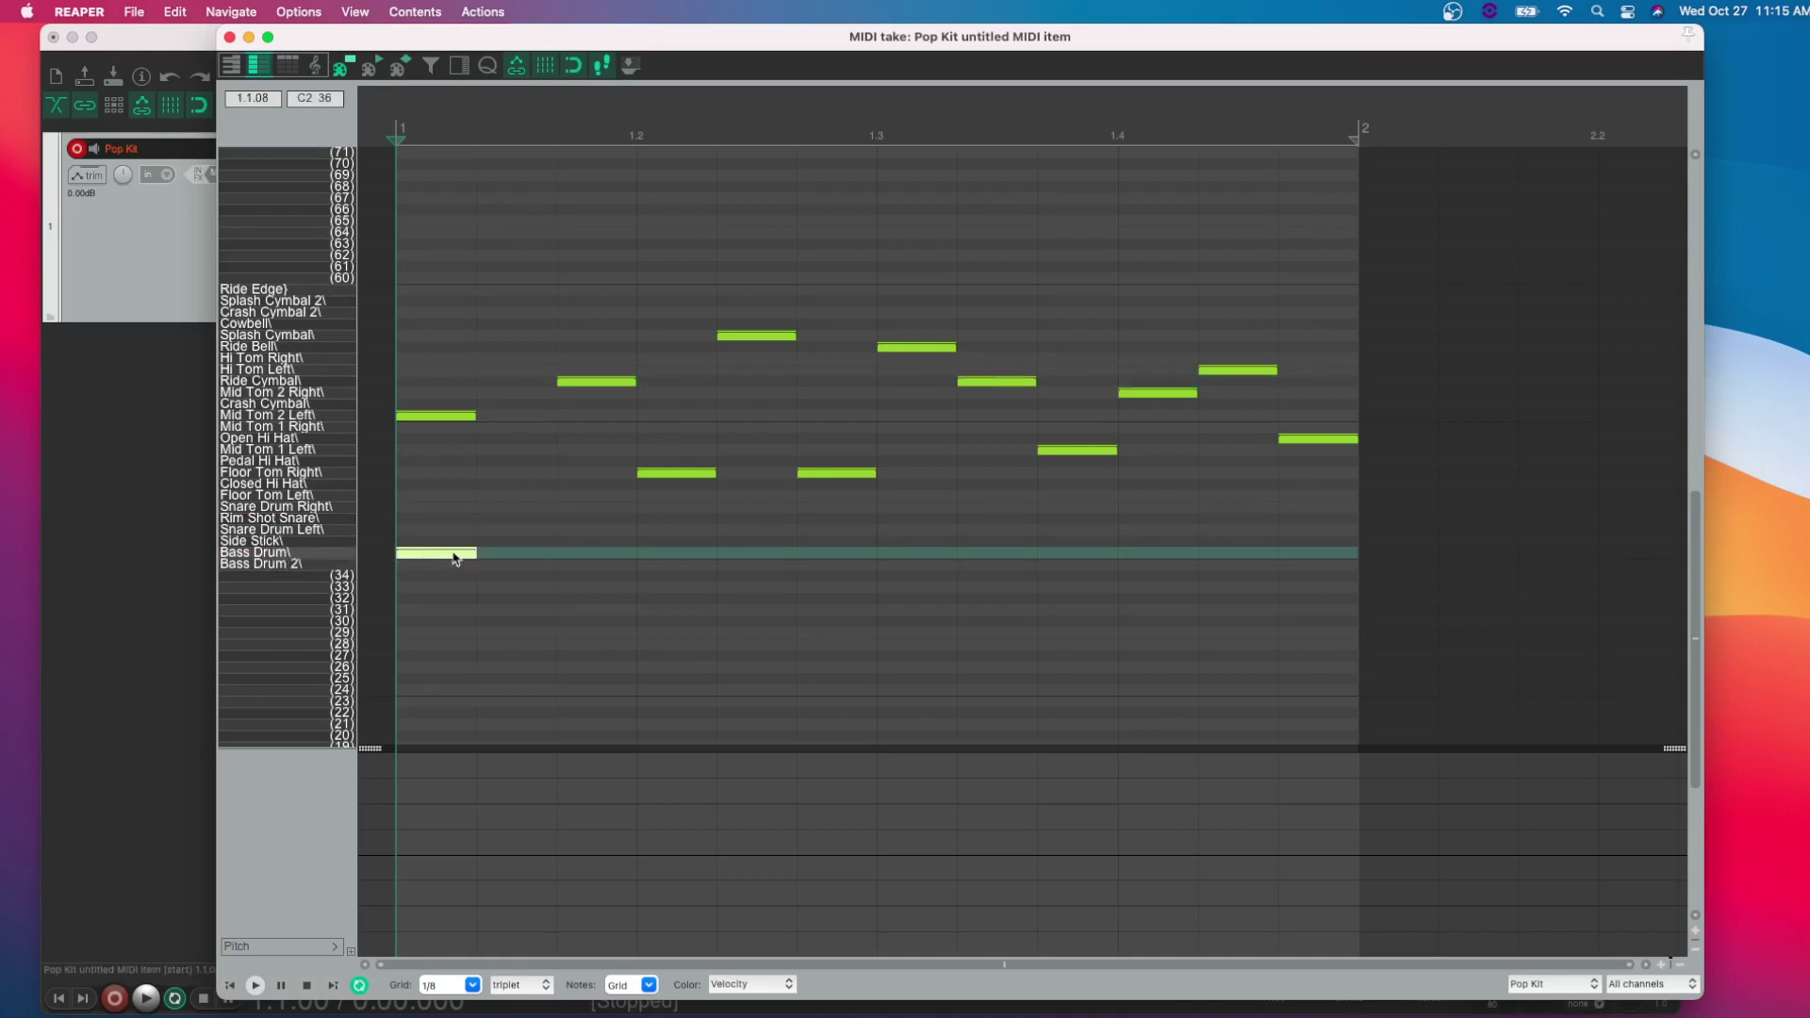
click(671, 555)
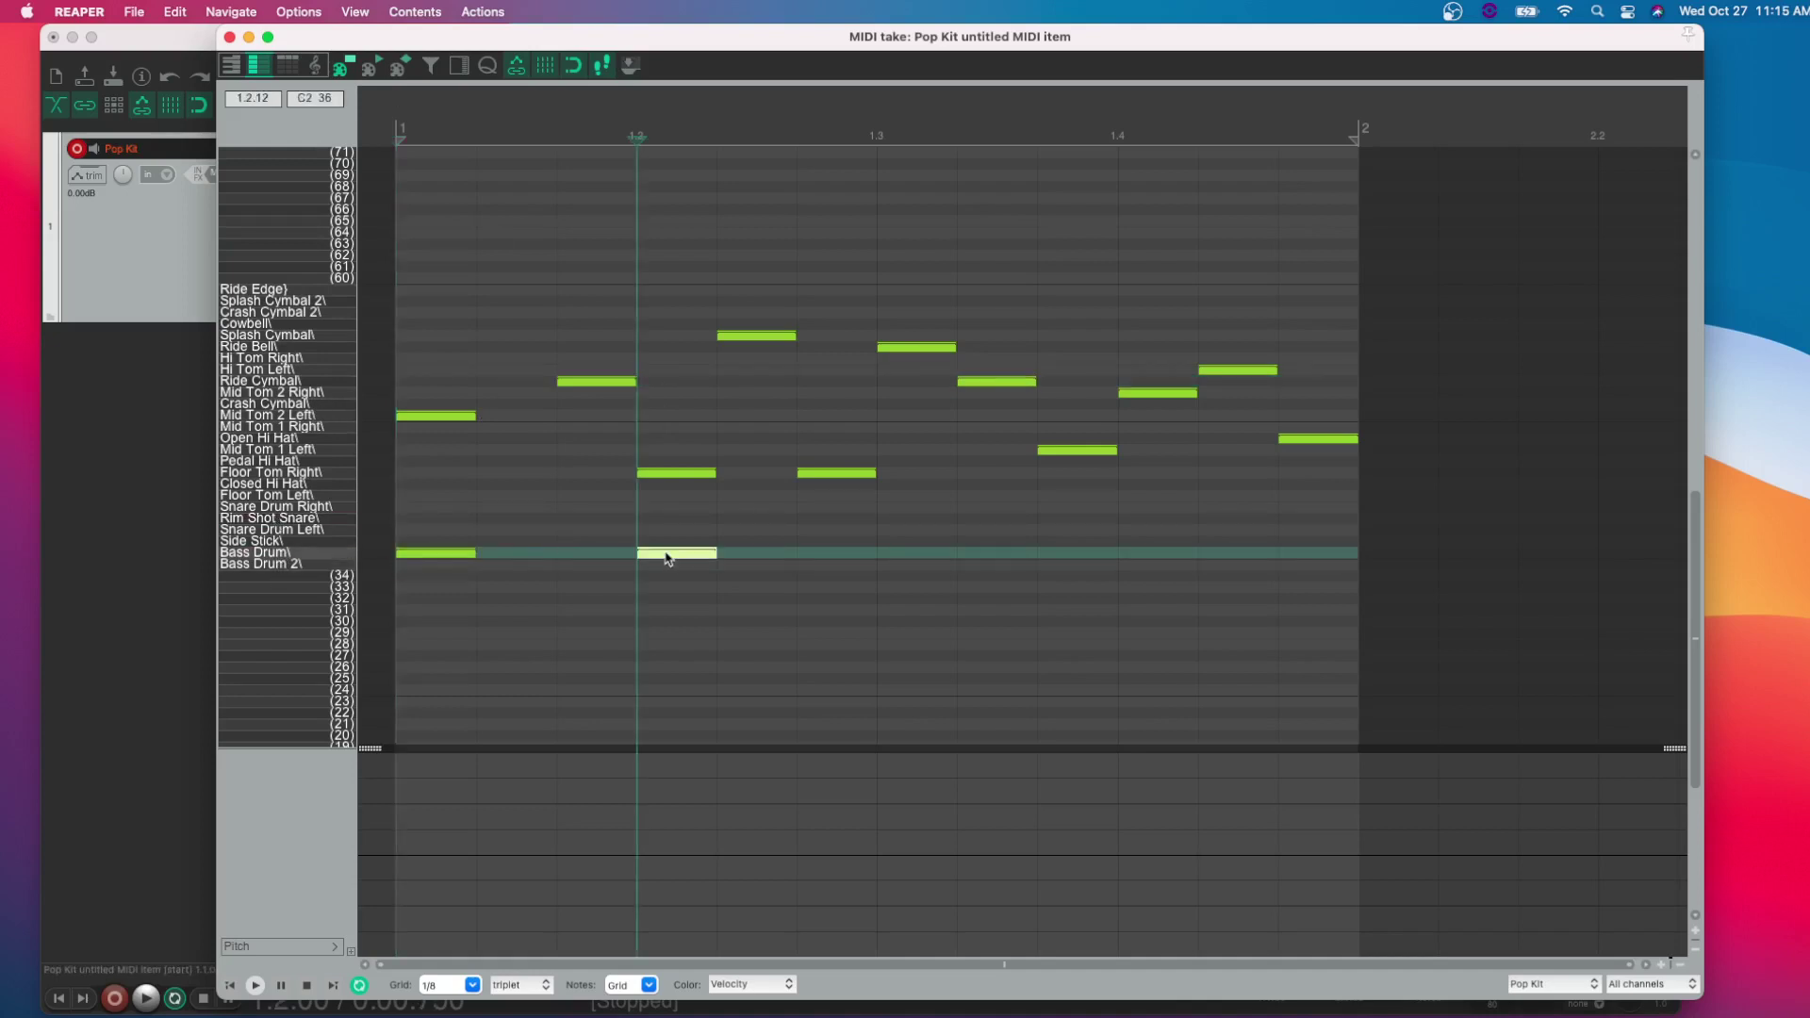
Set the grid to 1 with triplet spacing, insert a note on unnamed row 33 at measure 1, and delete it.
click(472, 986)
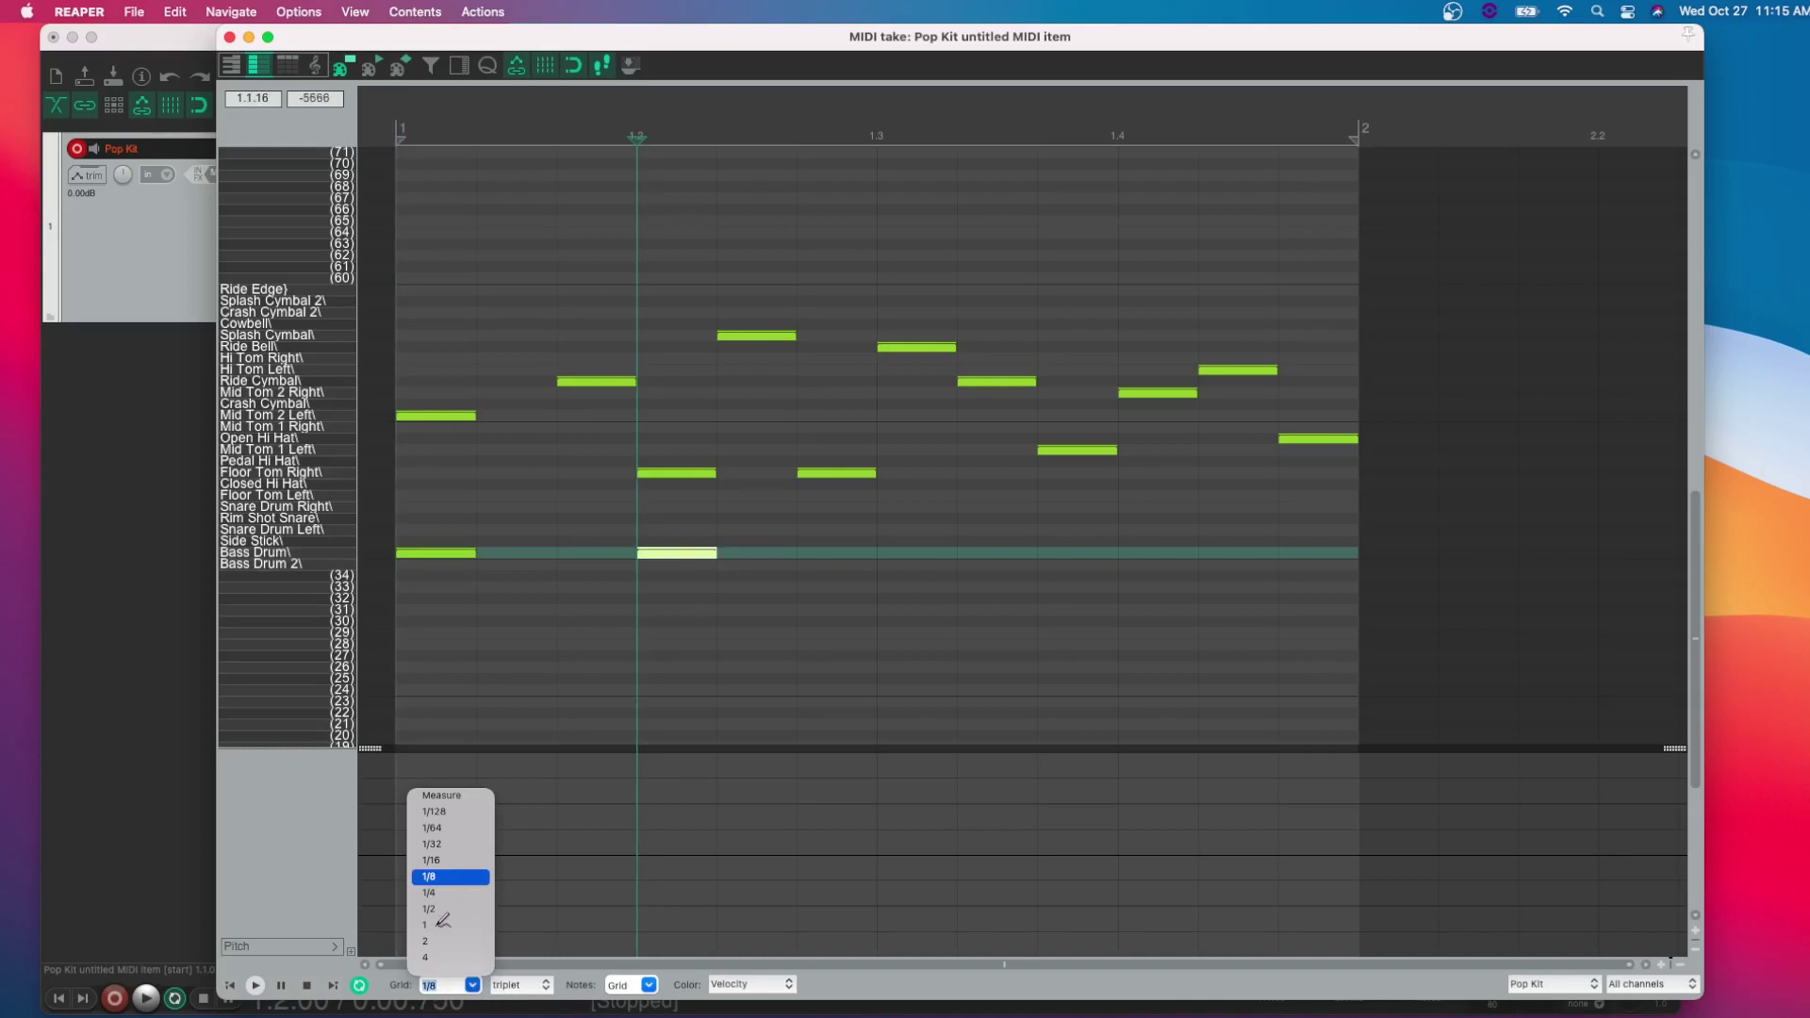
click(440, 924)
click(417, 588)
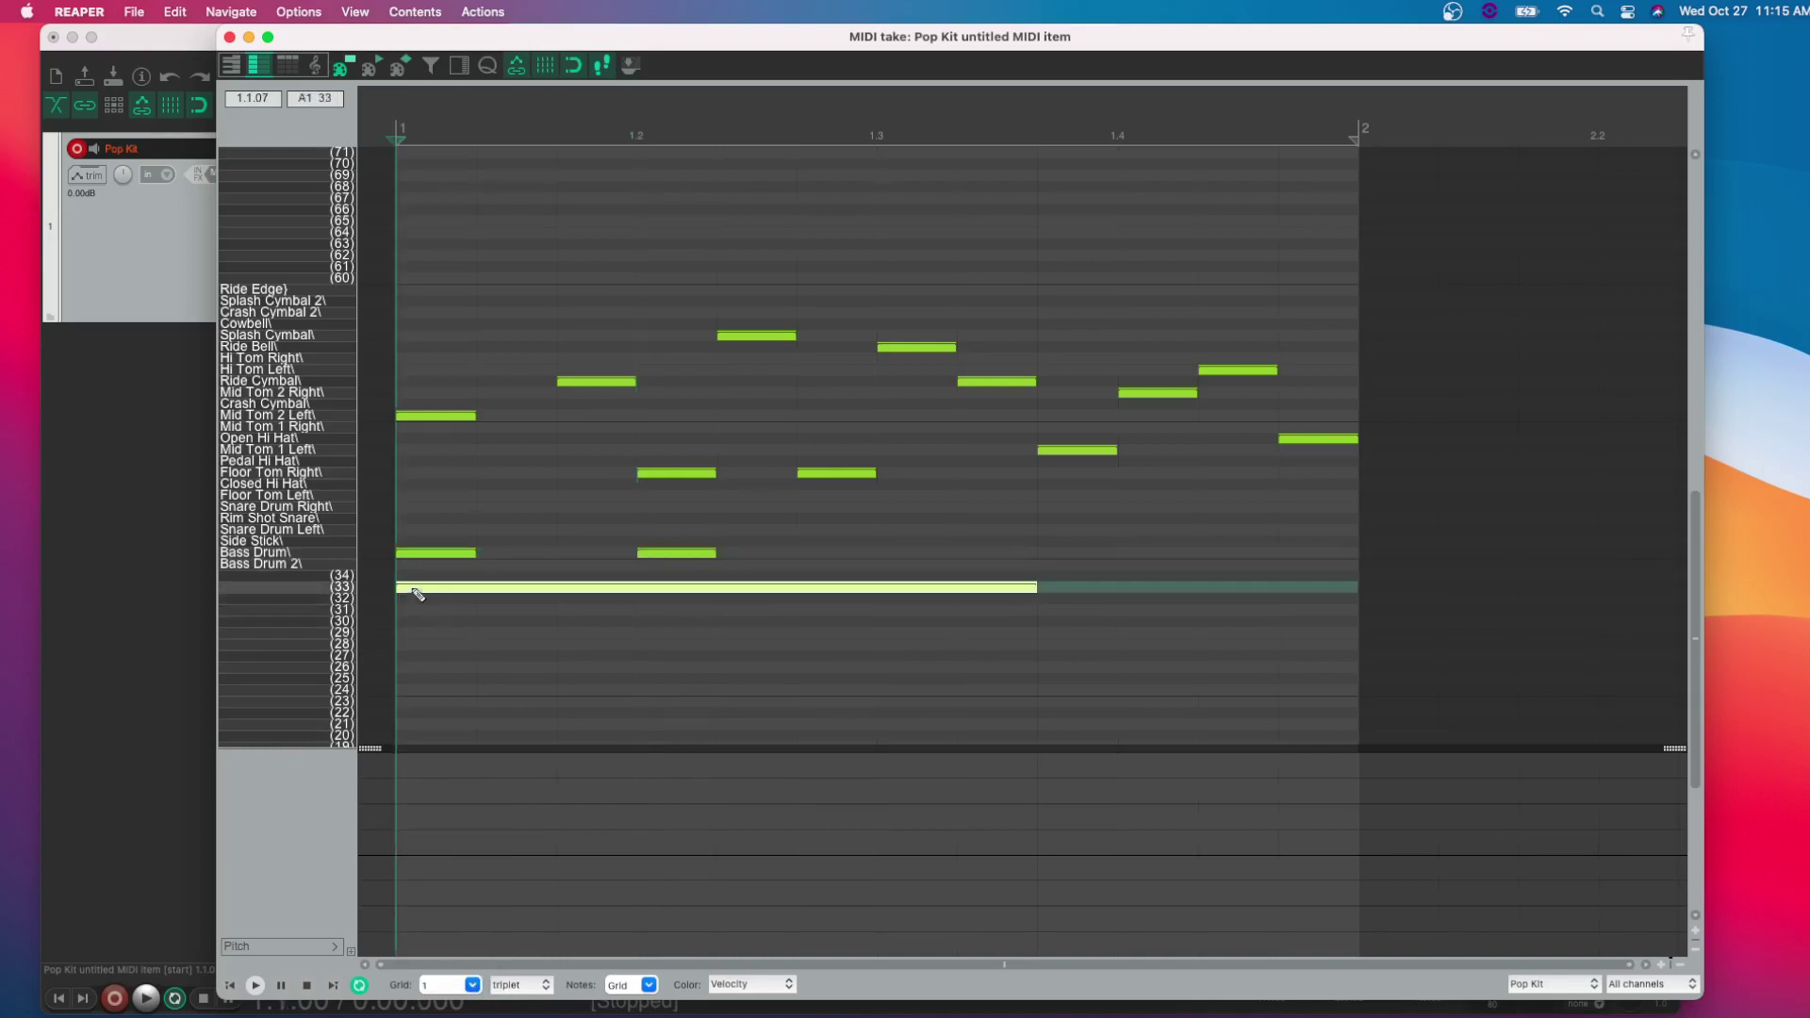
double_click(559, 591)
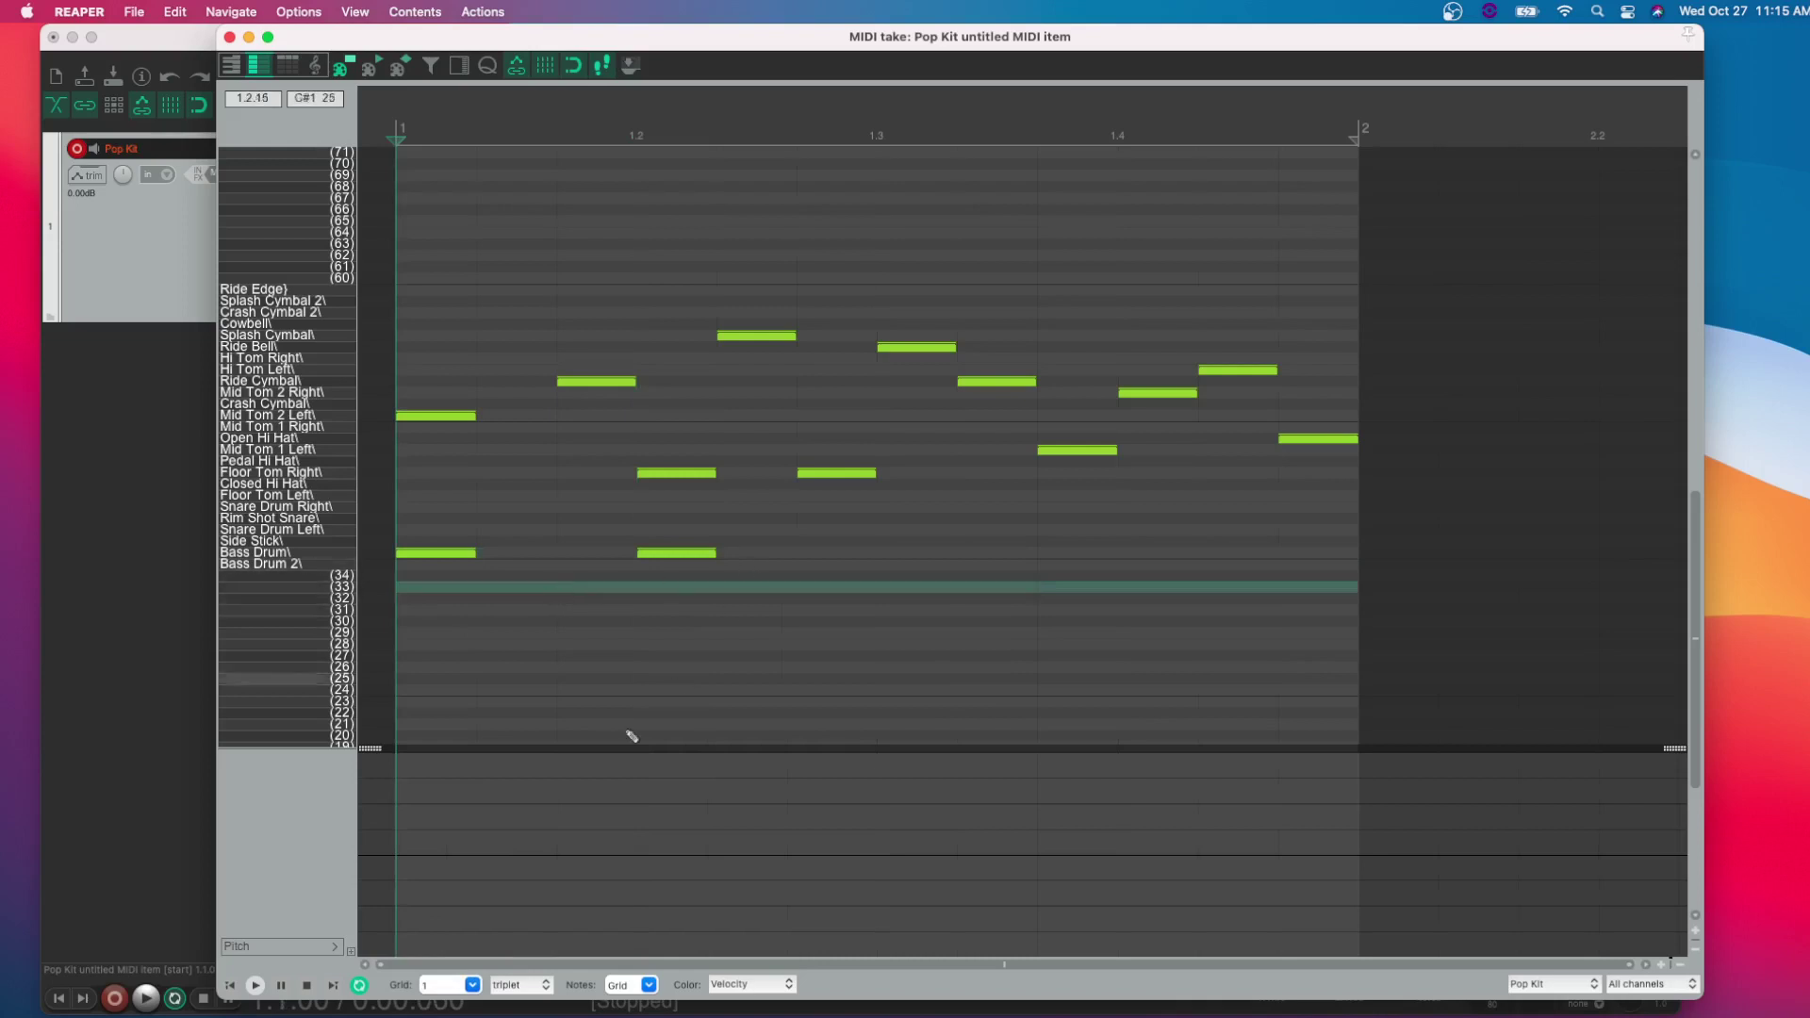
Change the grid type to straight and set the grid size to 1/4.
click(509, 986)
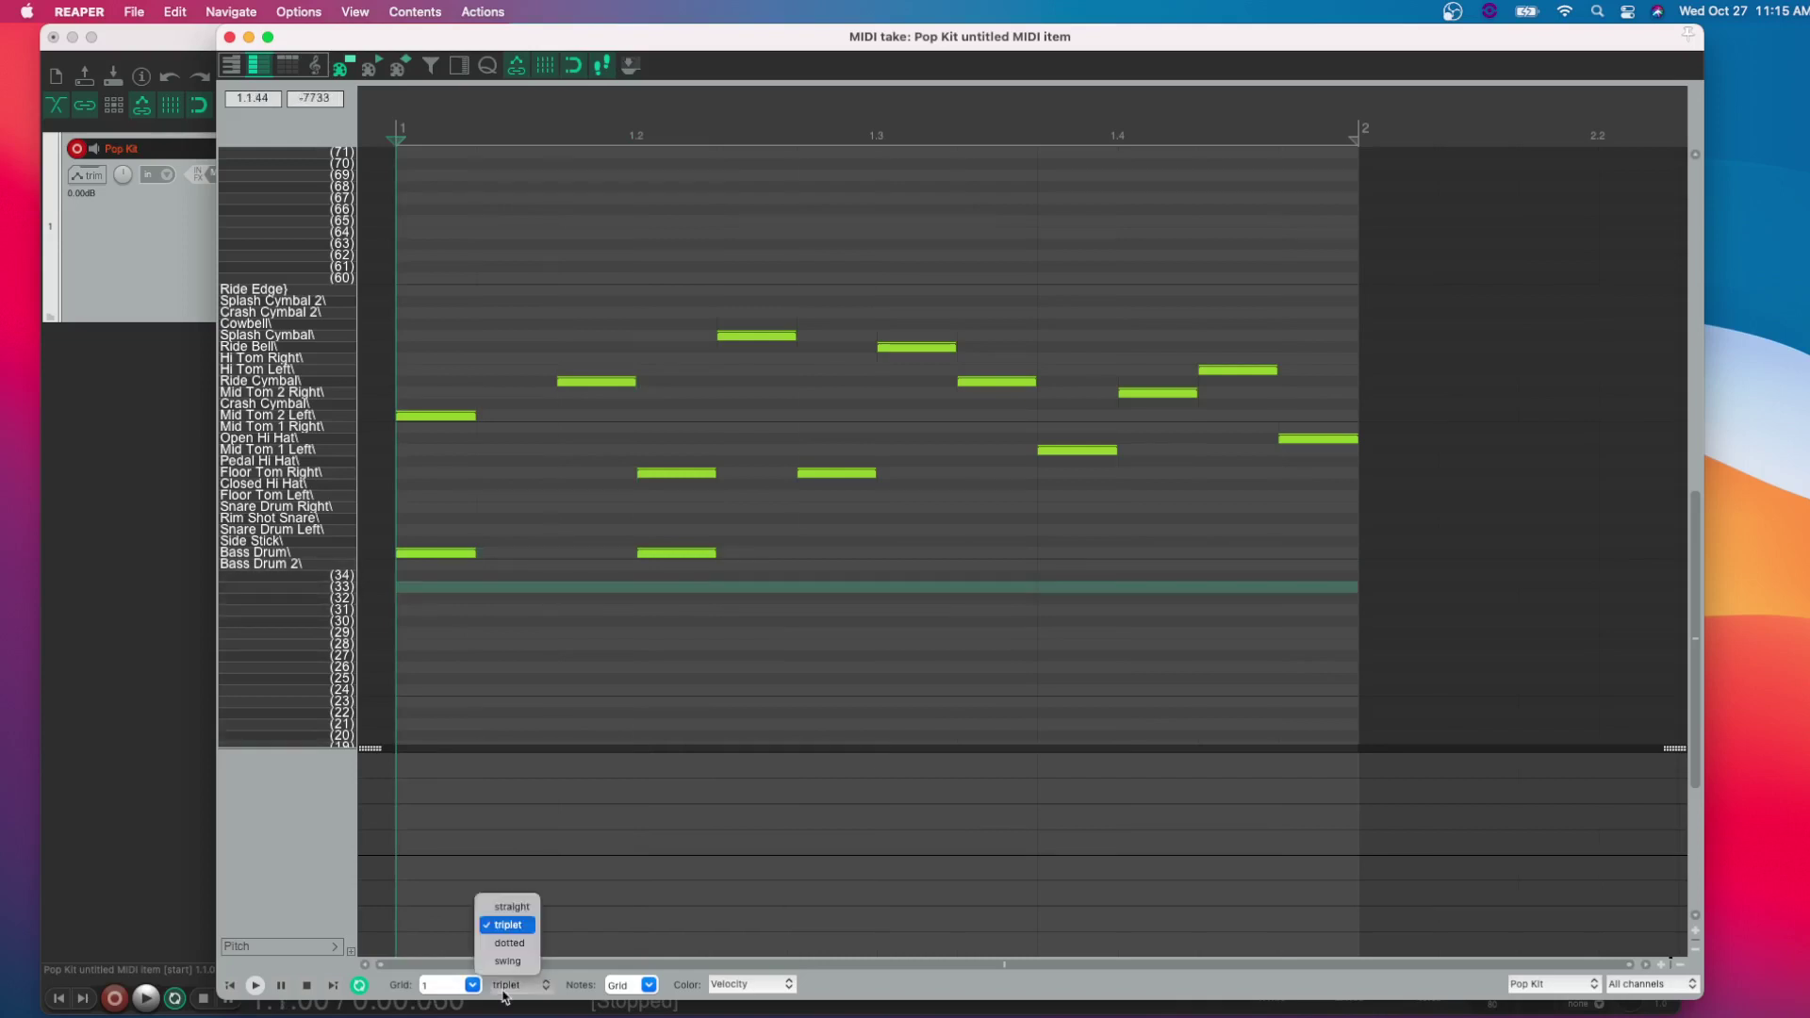
click(512, 907)
scroll(836, 670, down, 2)
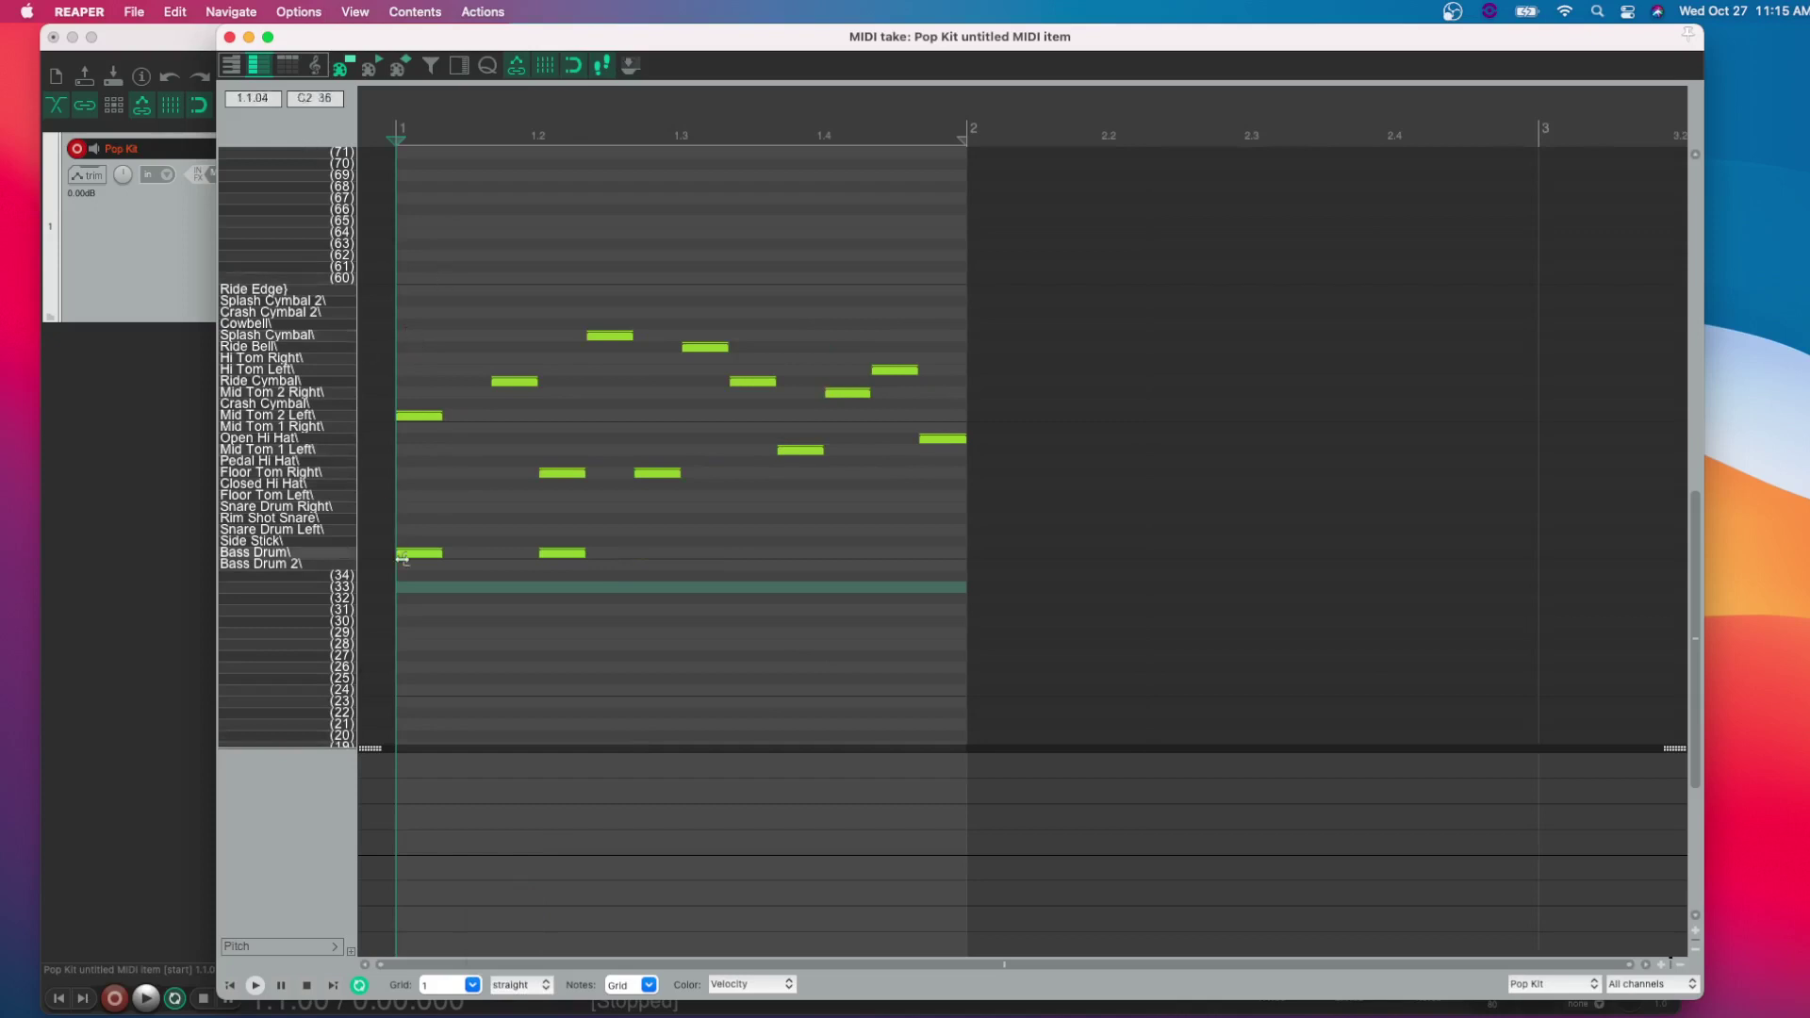
click(473, 985)
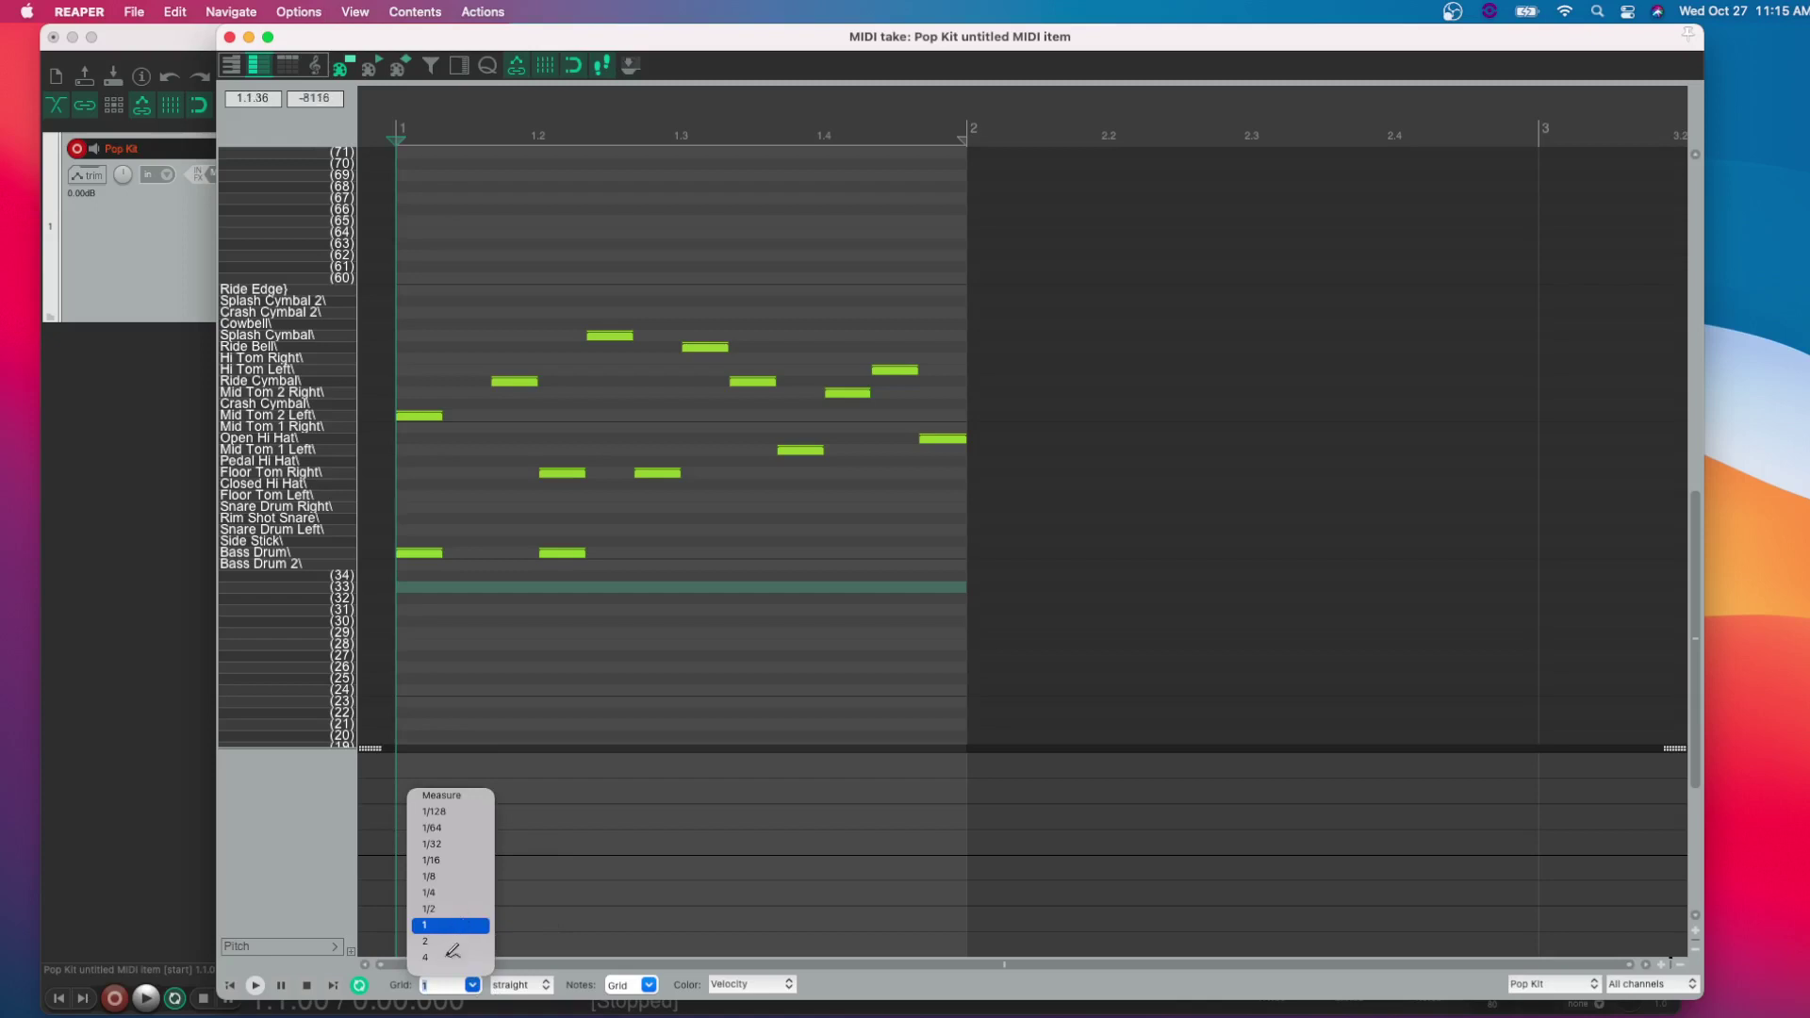
click(453, 891)
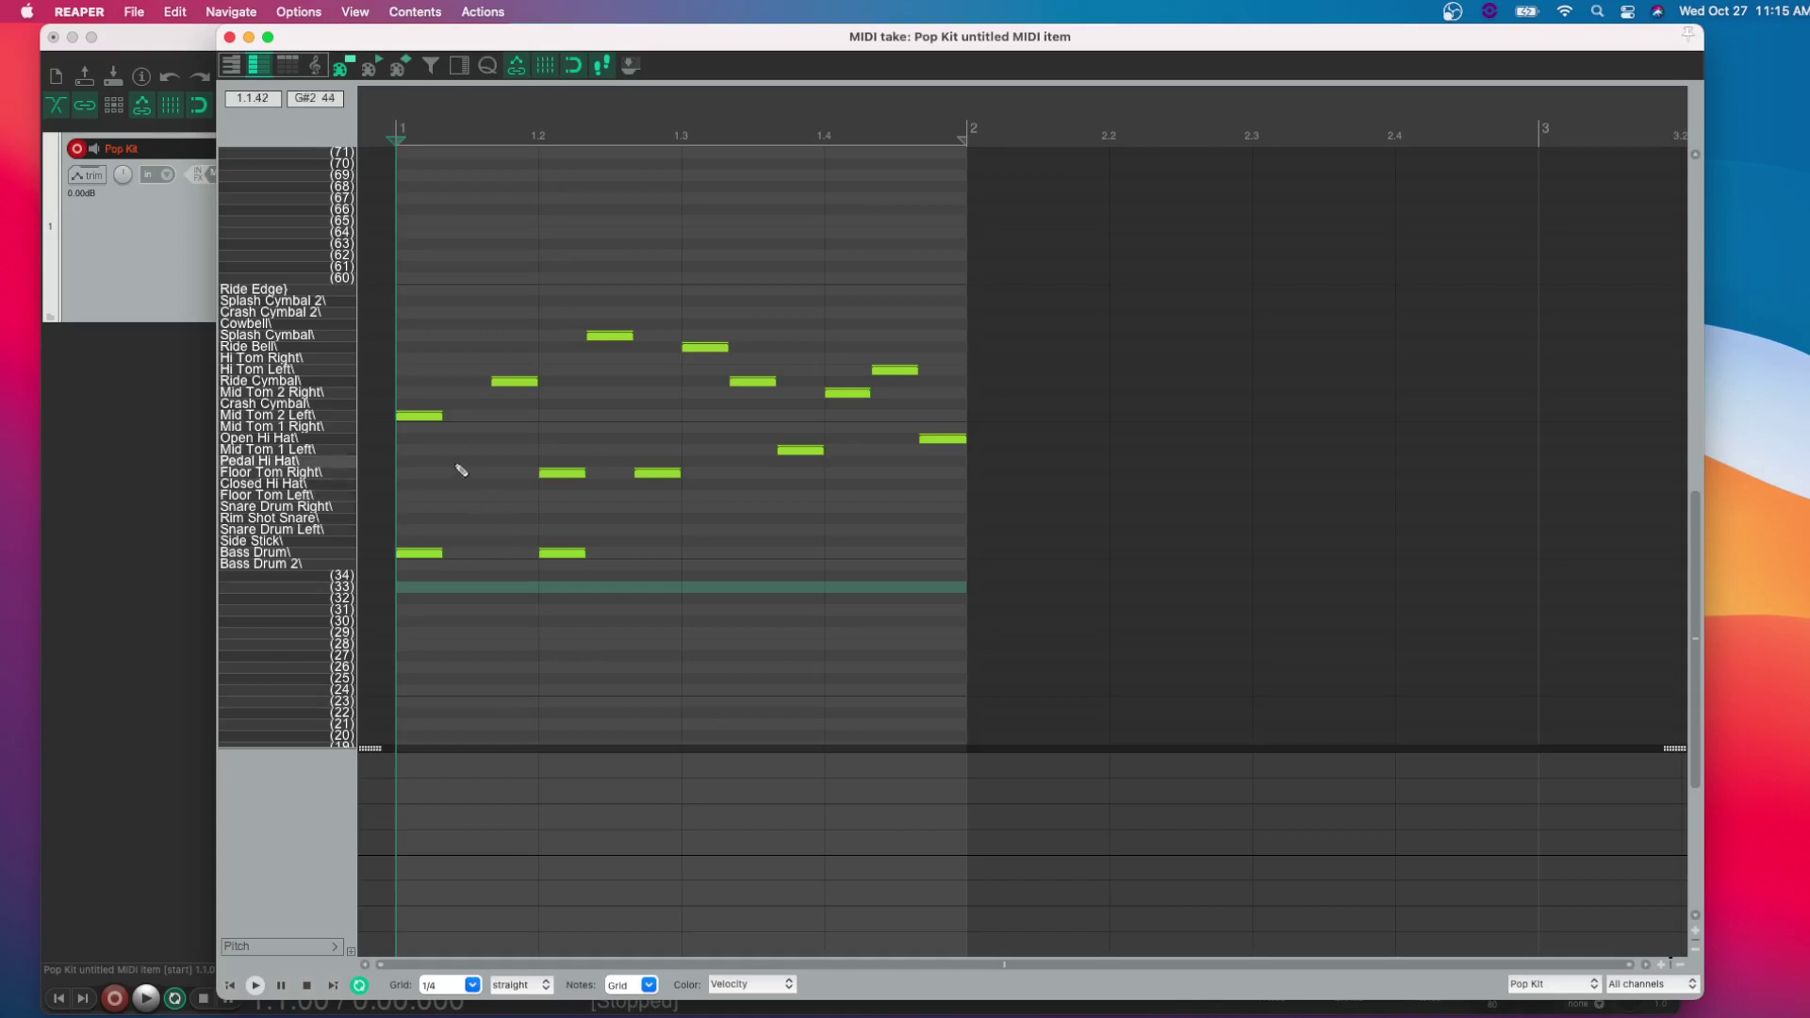
Try quarter-length Snare Drum Right notes on beats 1 and 3 and Snare Drum Left on beat 2, and delete them.
click(421, 506)
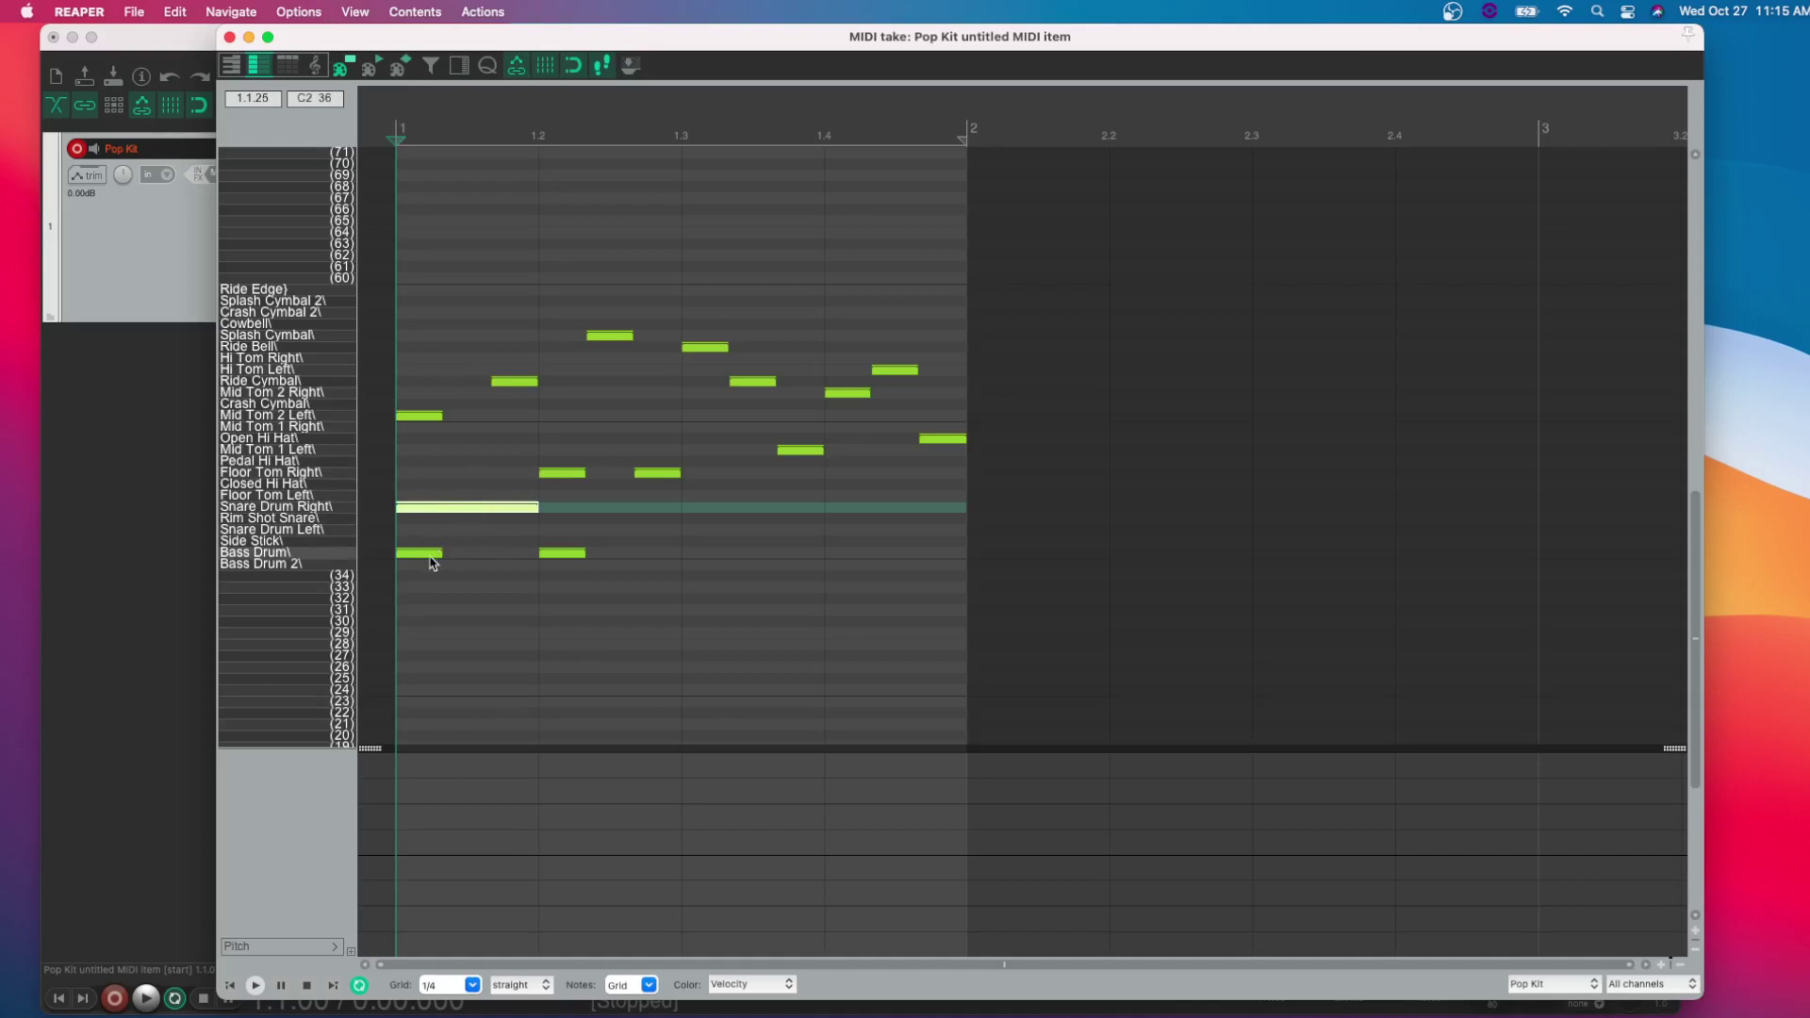
click(597, 530)
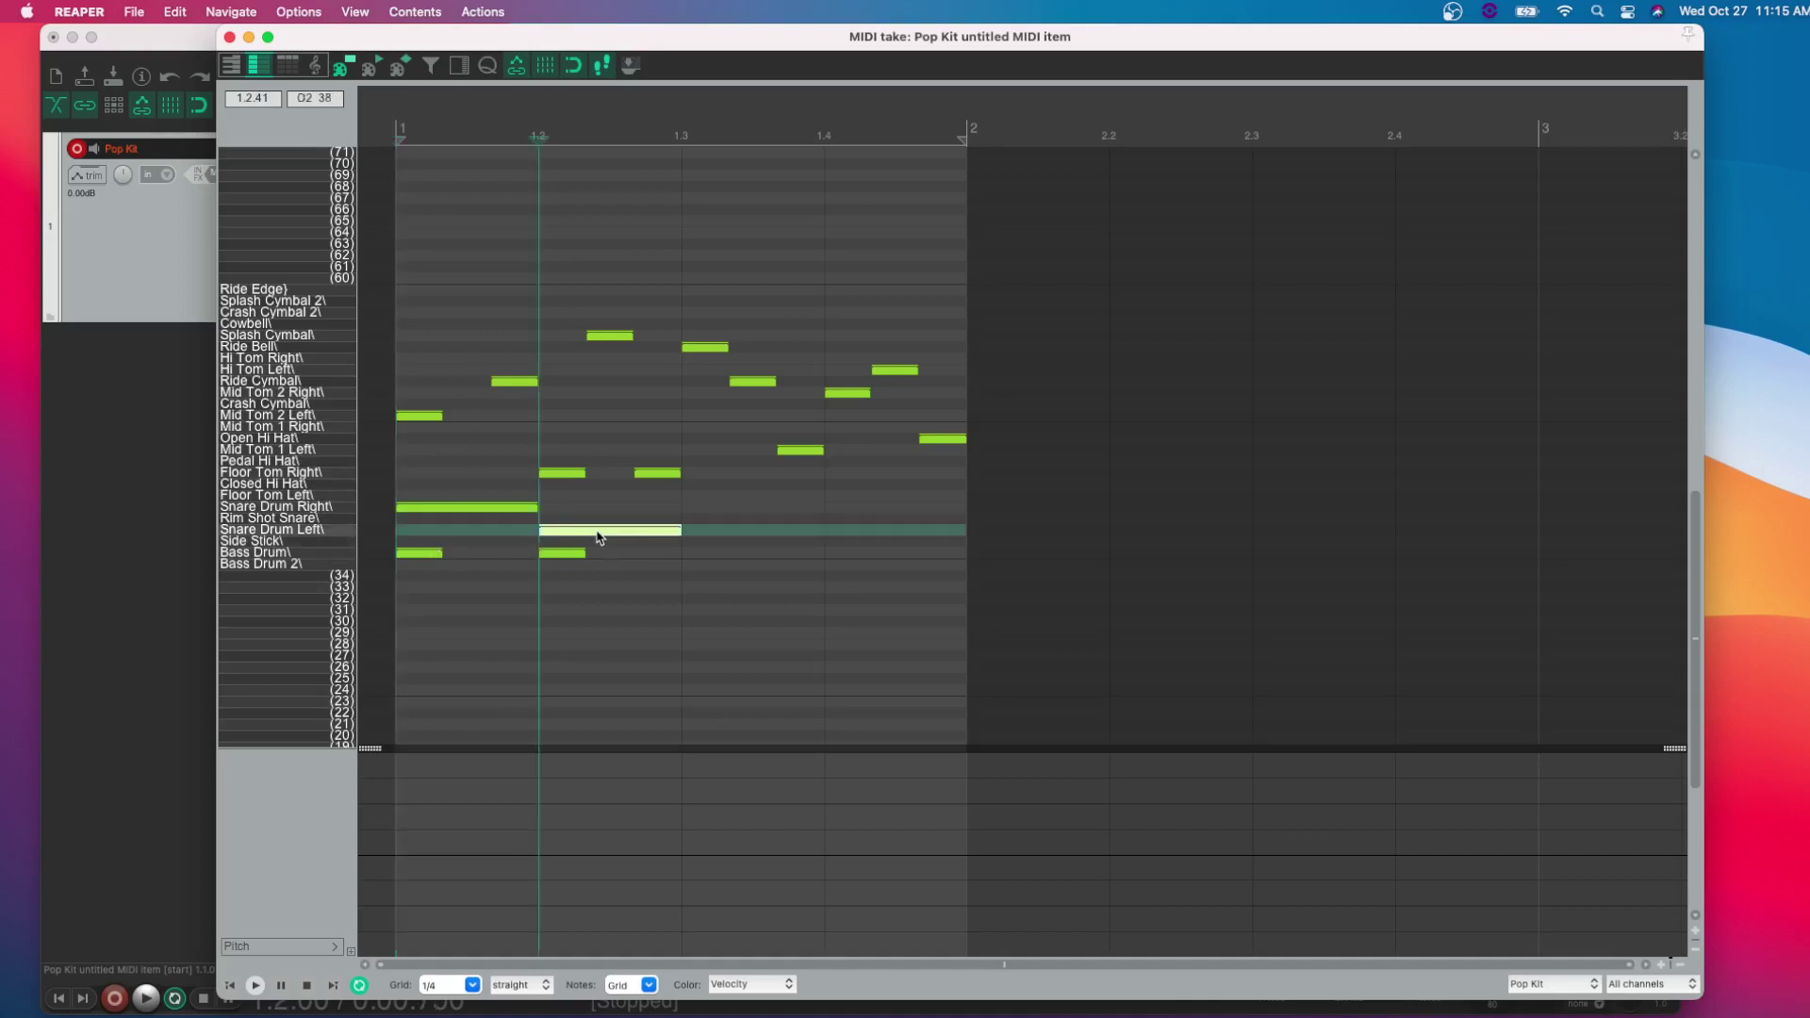
click(735, 509)
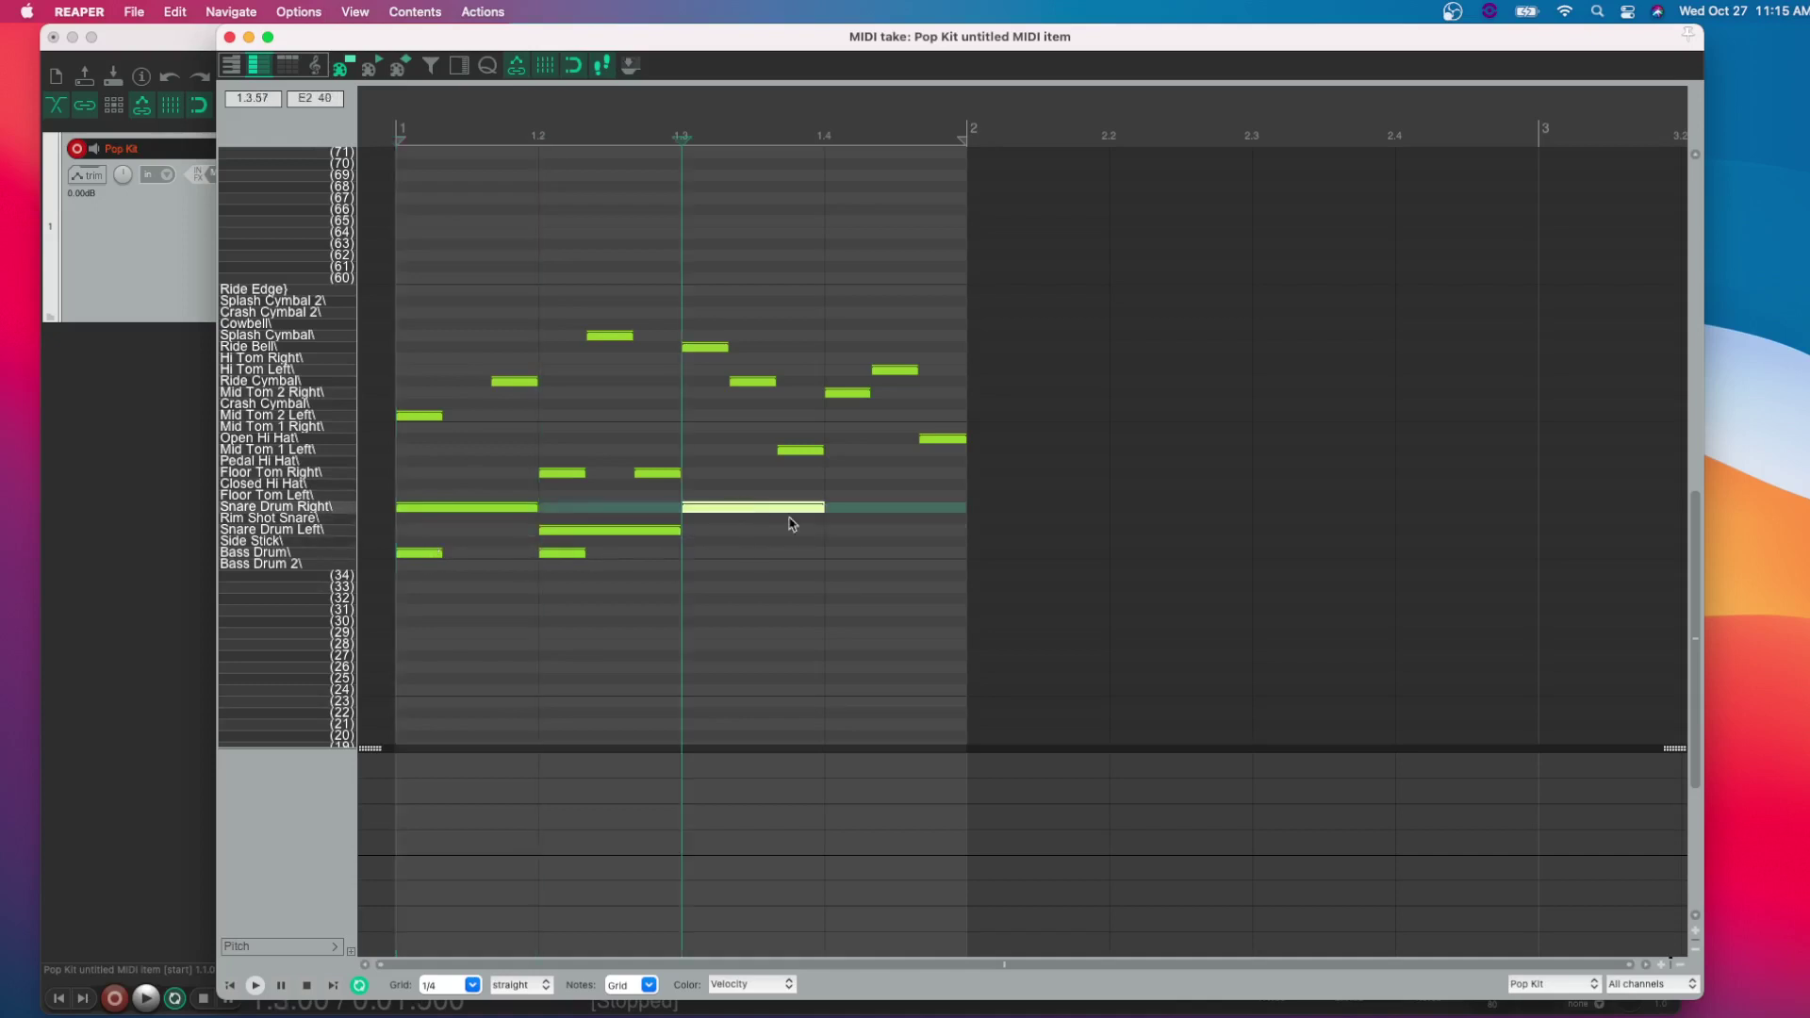
double_click(735, 514)
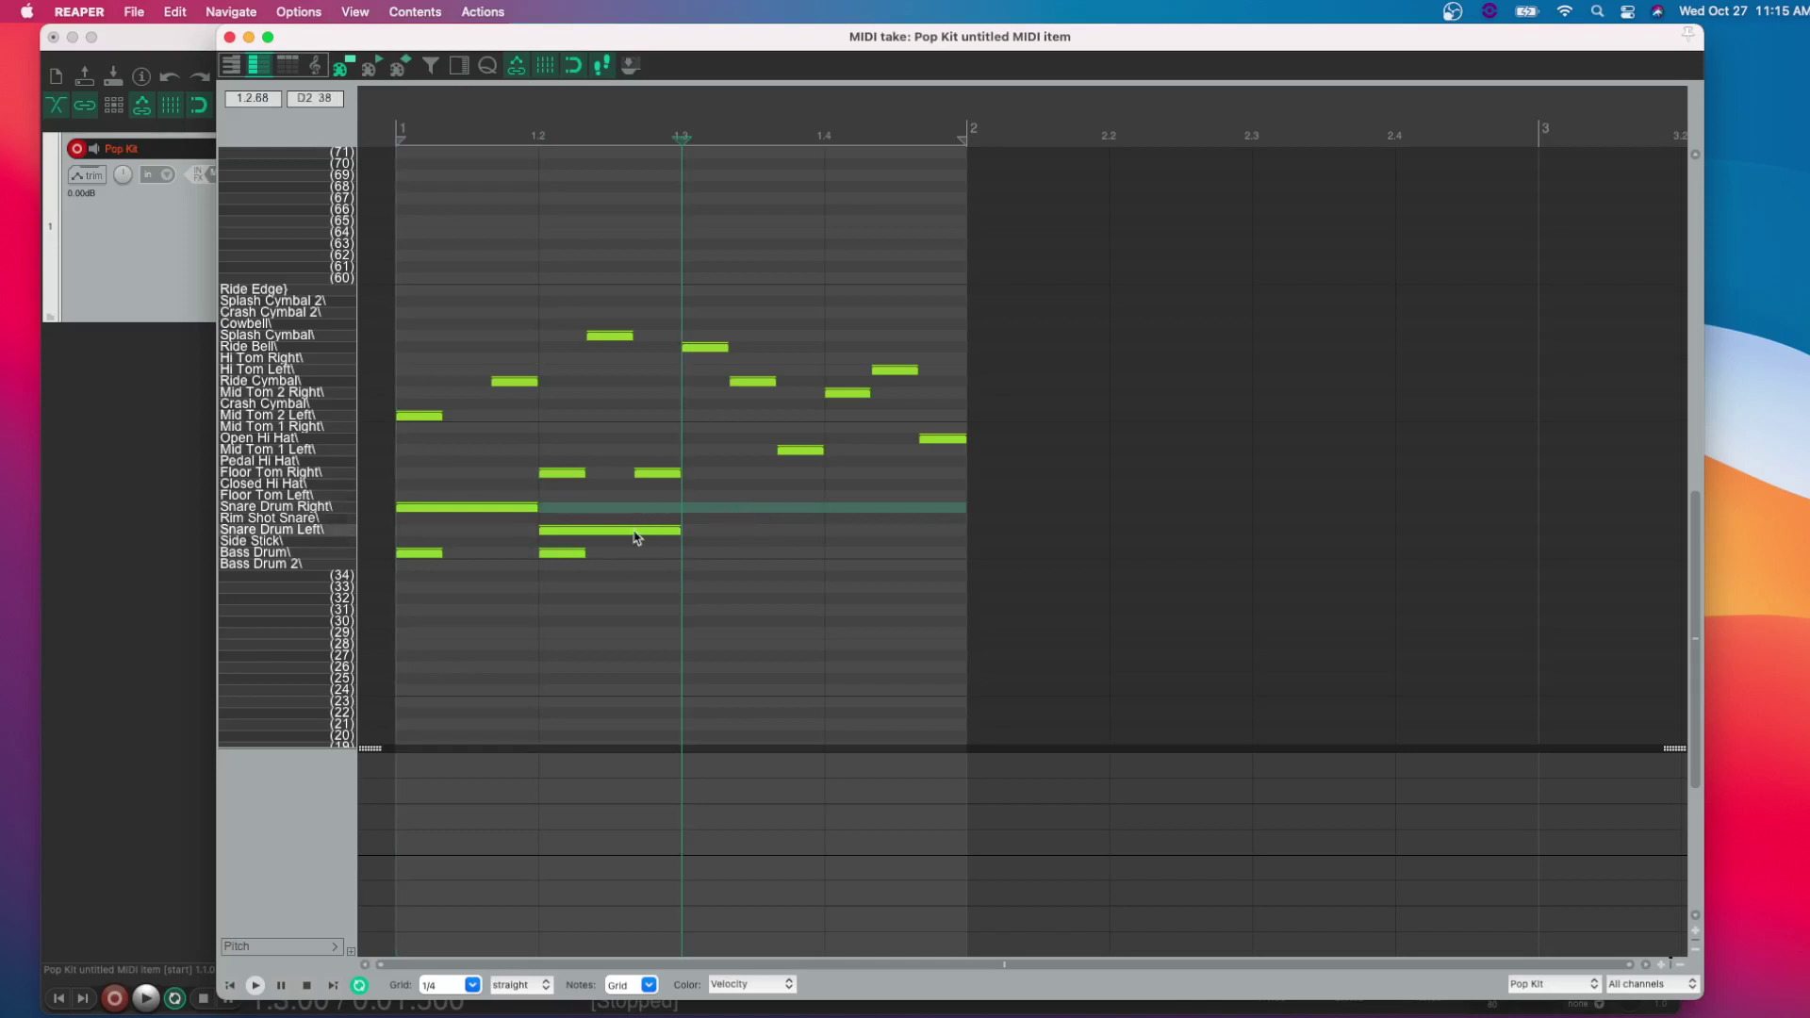
double_click(633, 530)
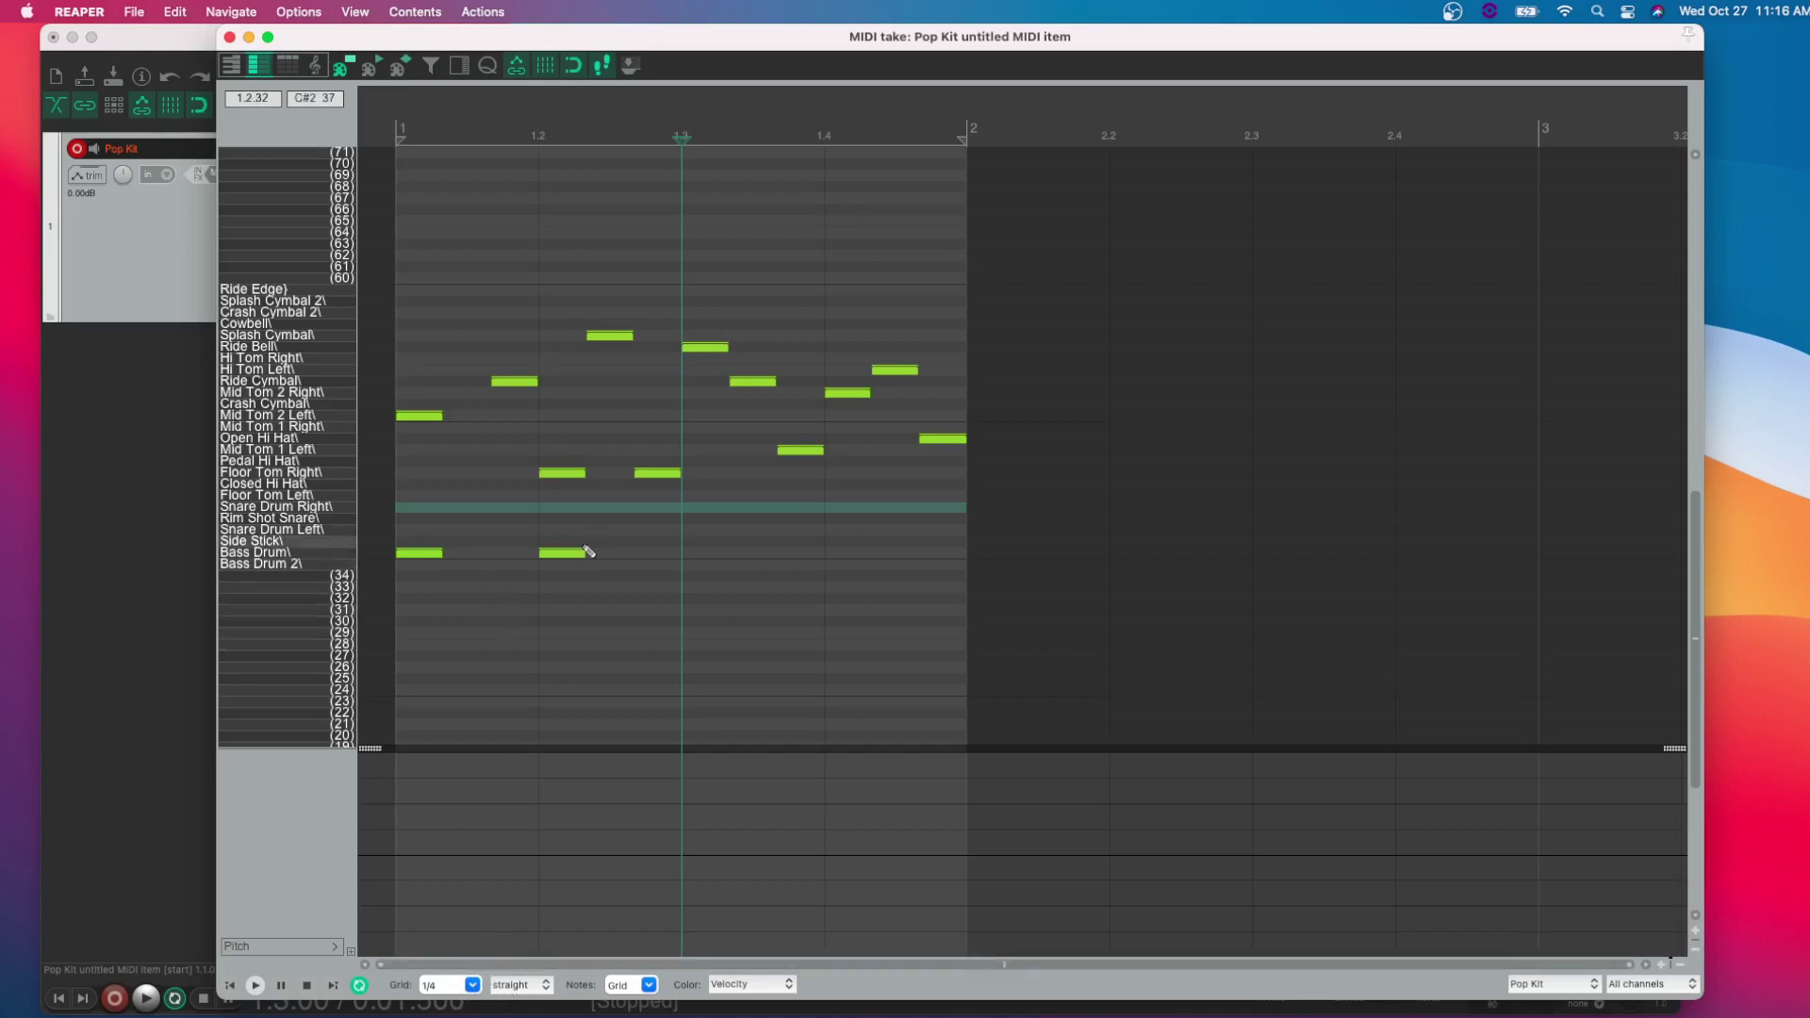
Try stretching the beat 2 Bass Drum note to beat 3 and, with grid snapping turned off, freely past it; delete the note.
drag(585, 551, 678, 550)
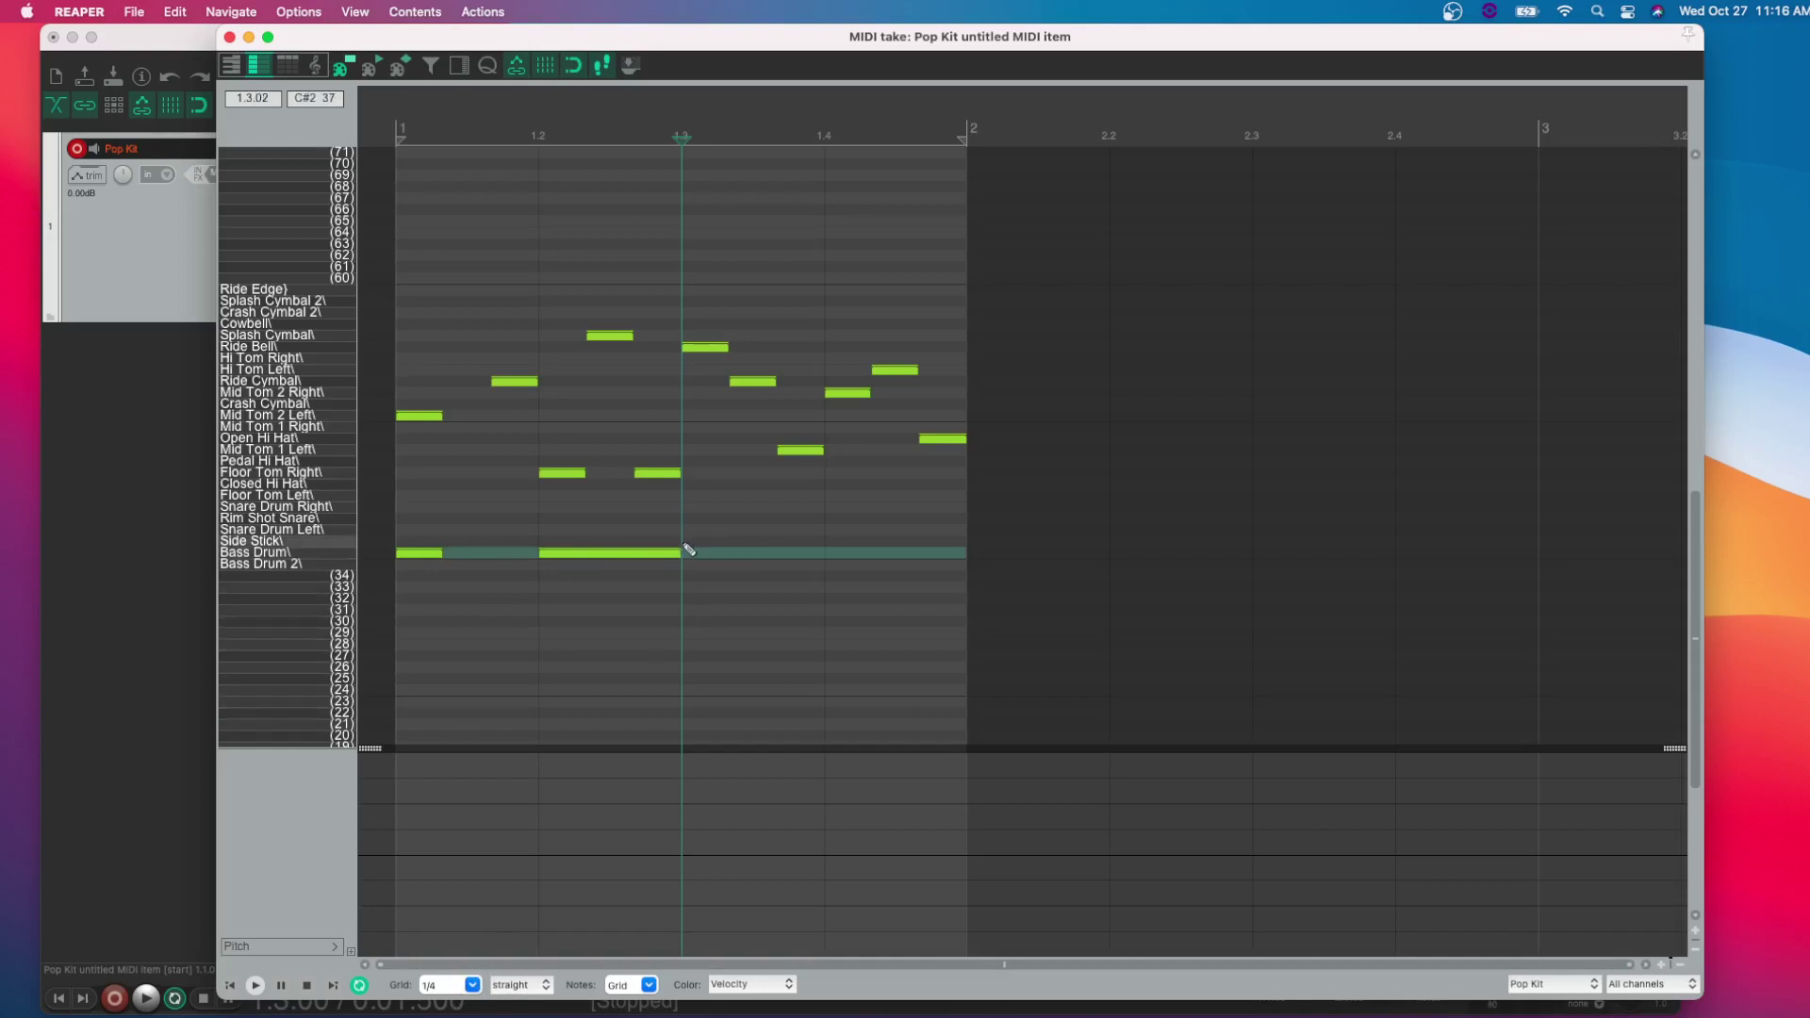
mouse_move(679, 553)
mouse_down()
mouse_move(826, 554)
mouse_move(678, 555)
mouse_up()
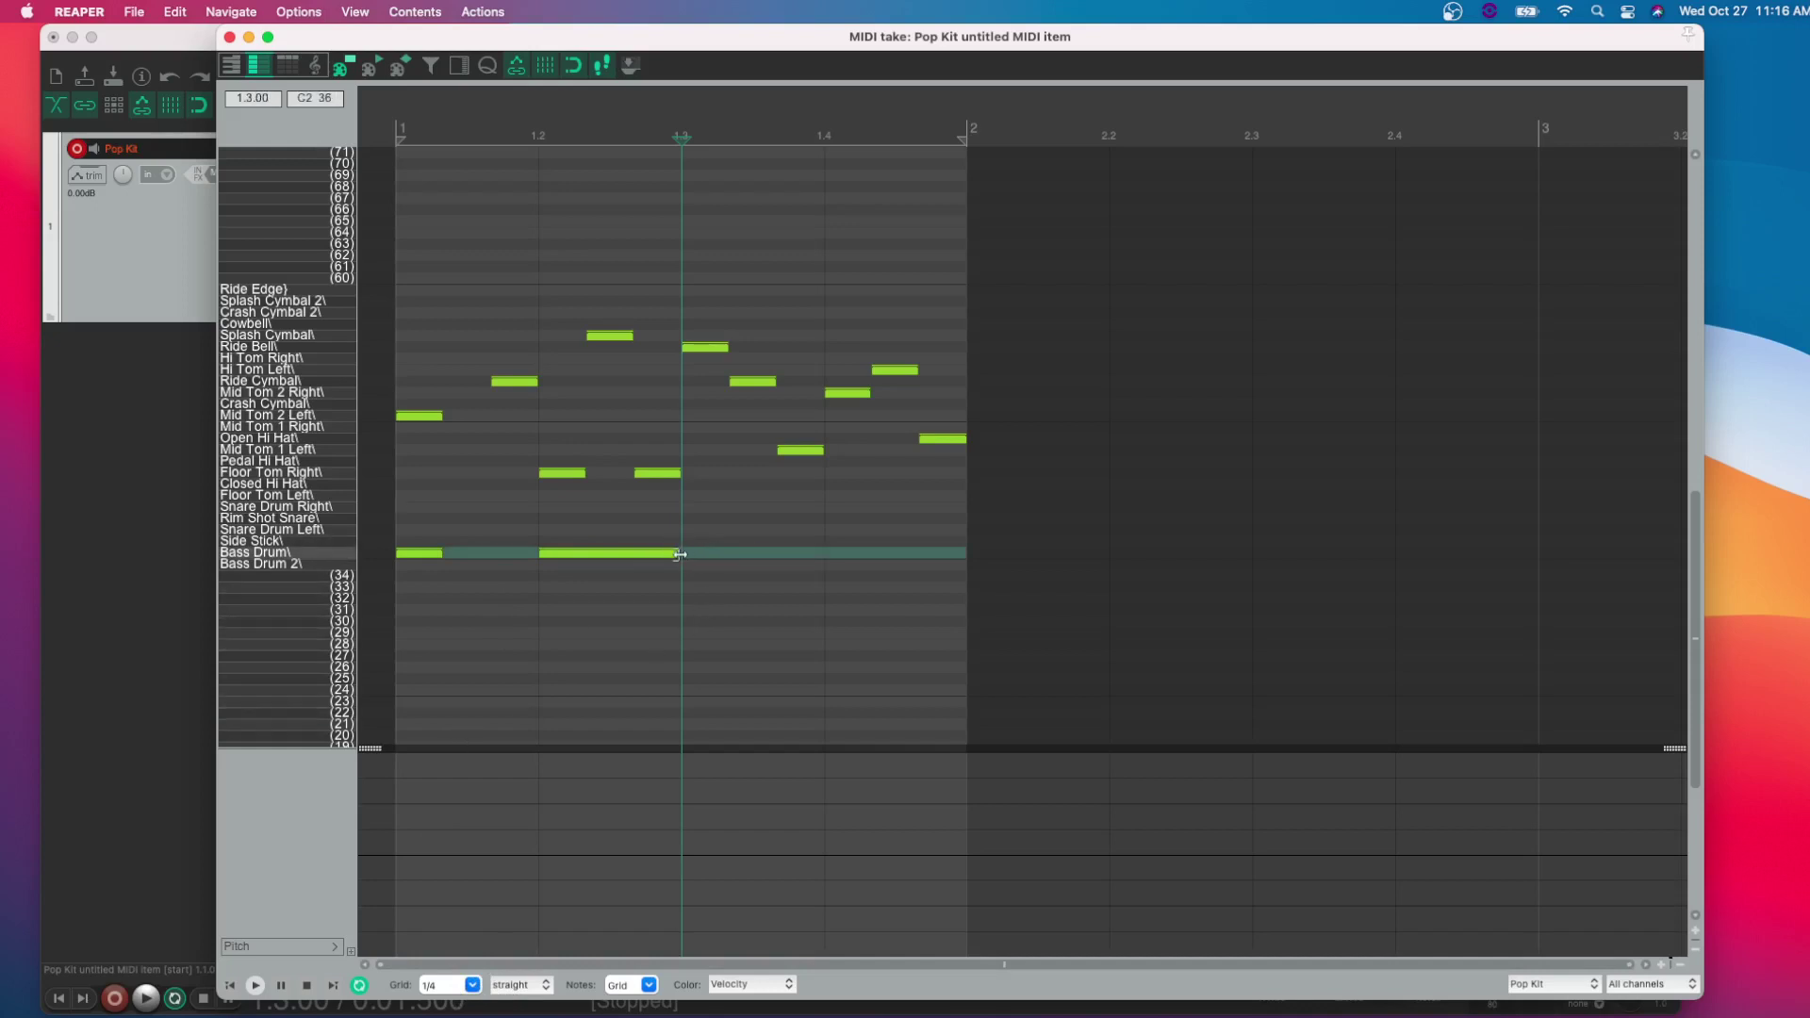
click(572, 68)
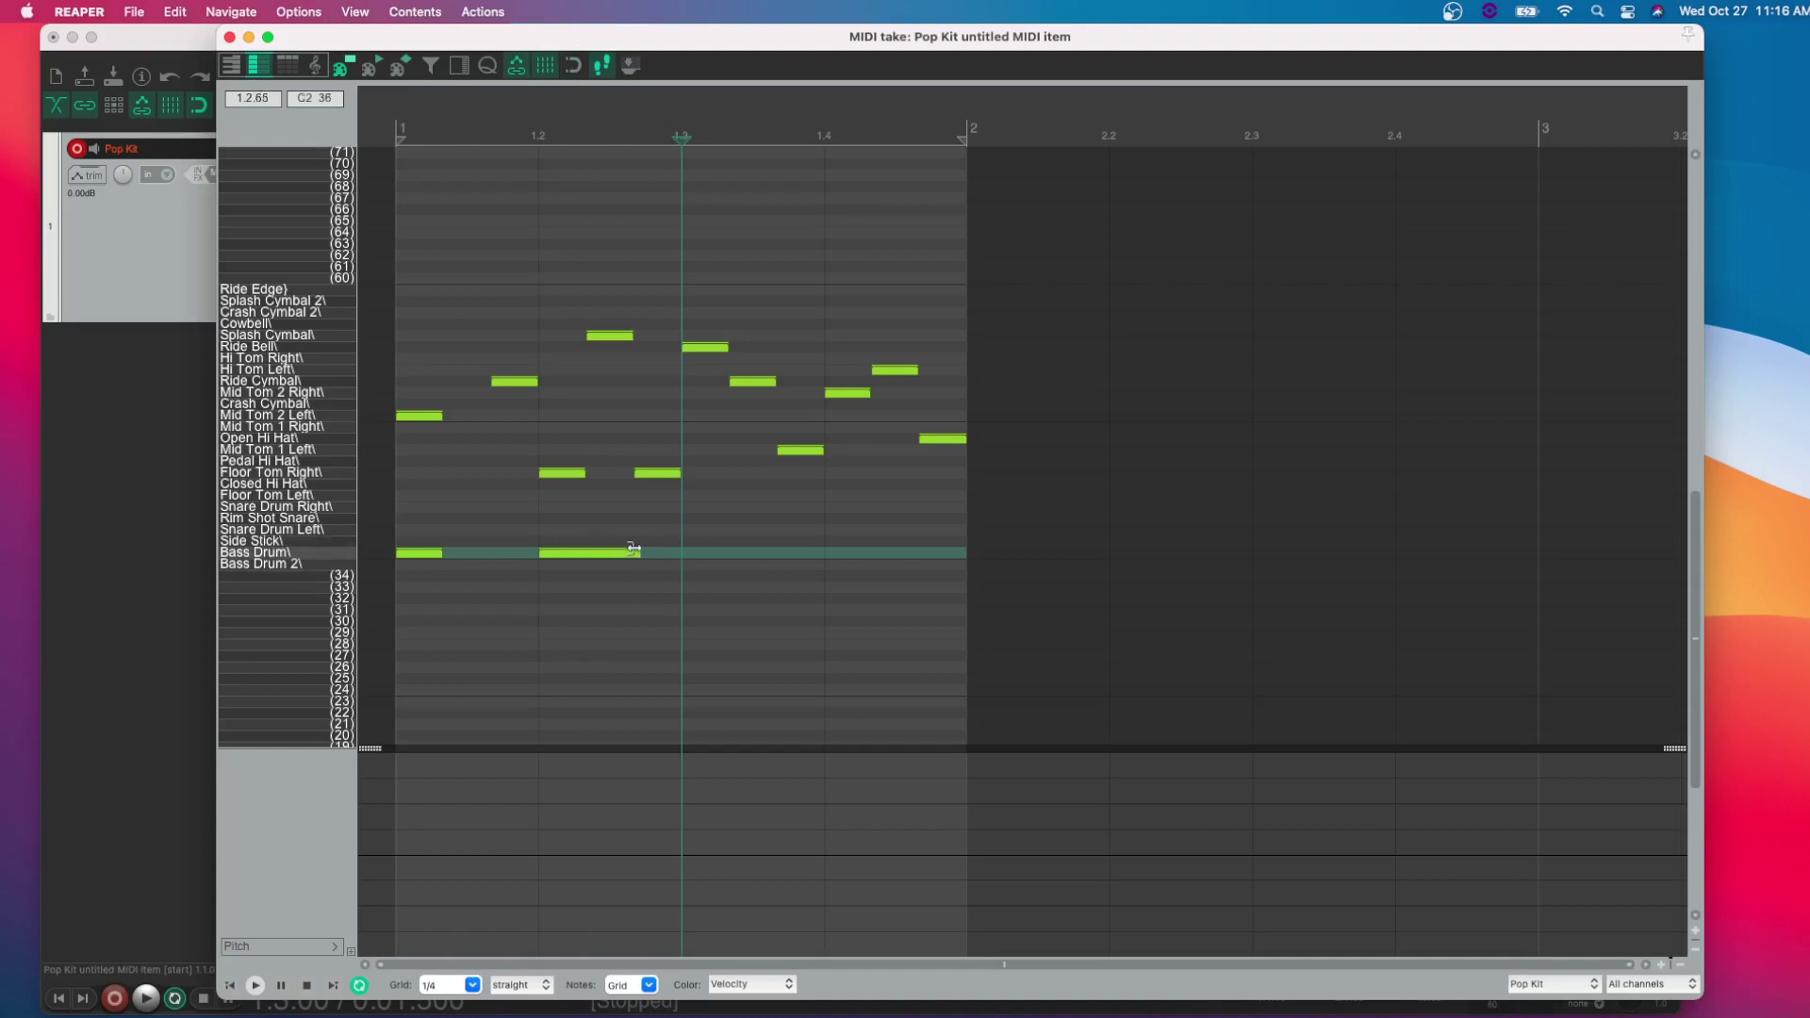
drag(633, 547, 712, 554)
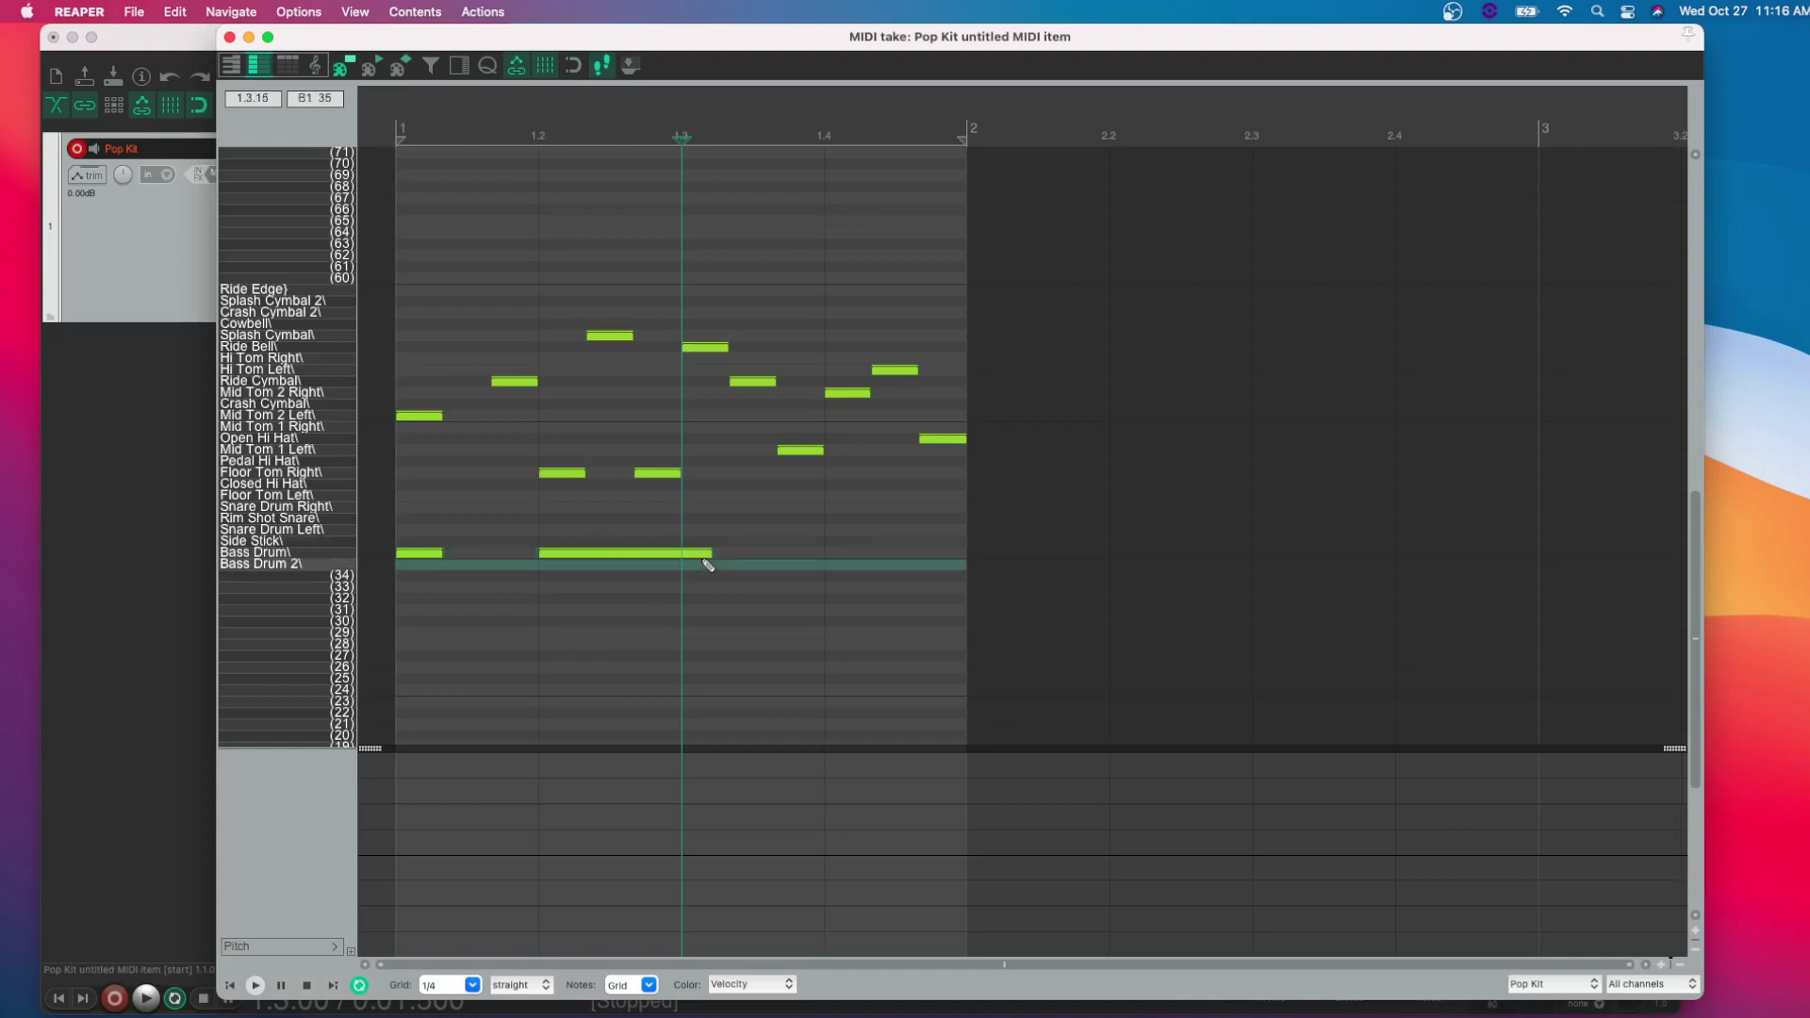
double_click(635, 553)
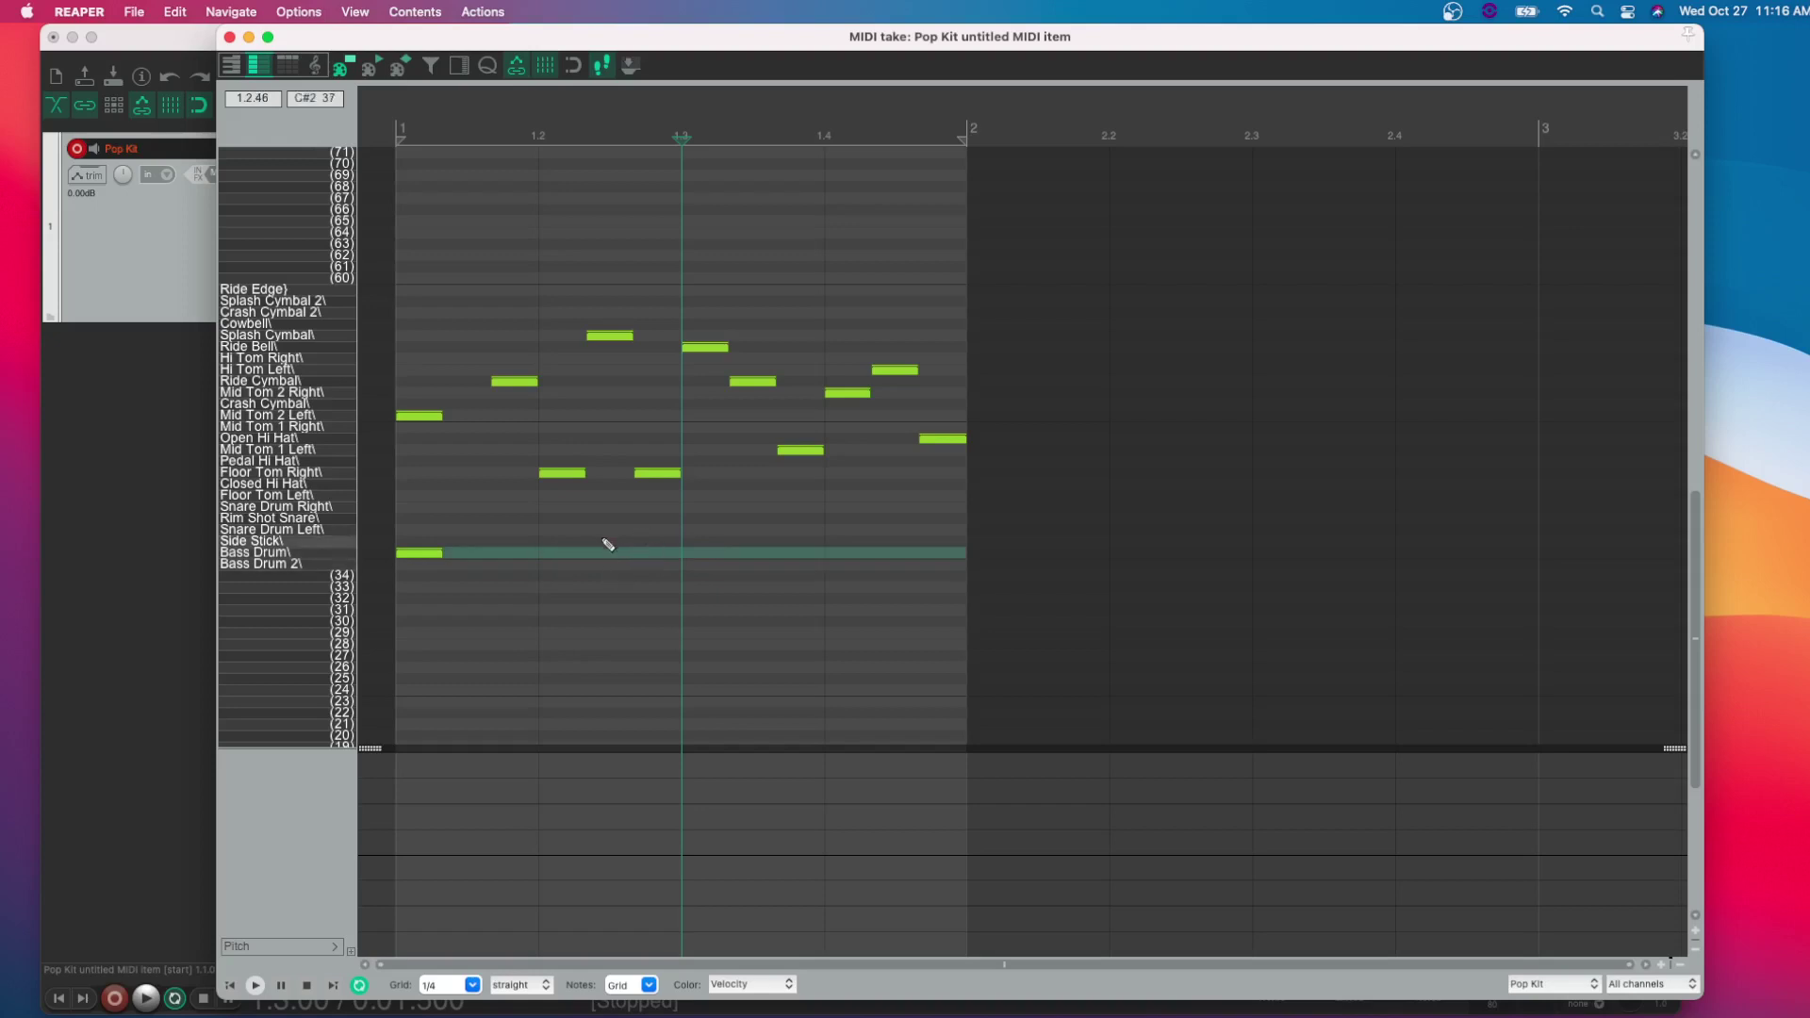
Select the Floor Tom Right note on beat 2, play the pattern from the start and stop playback.
click(561, 473)
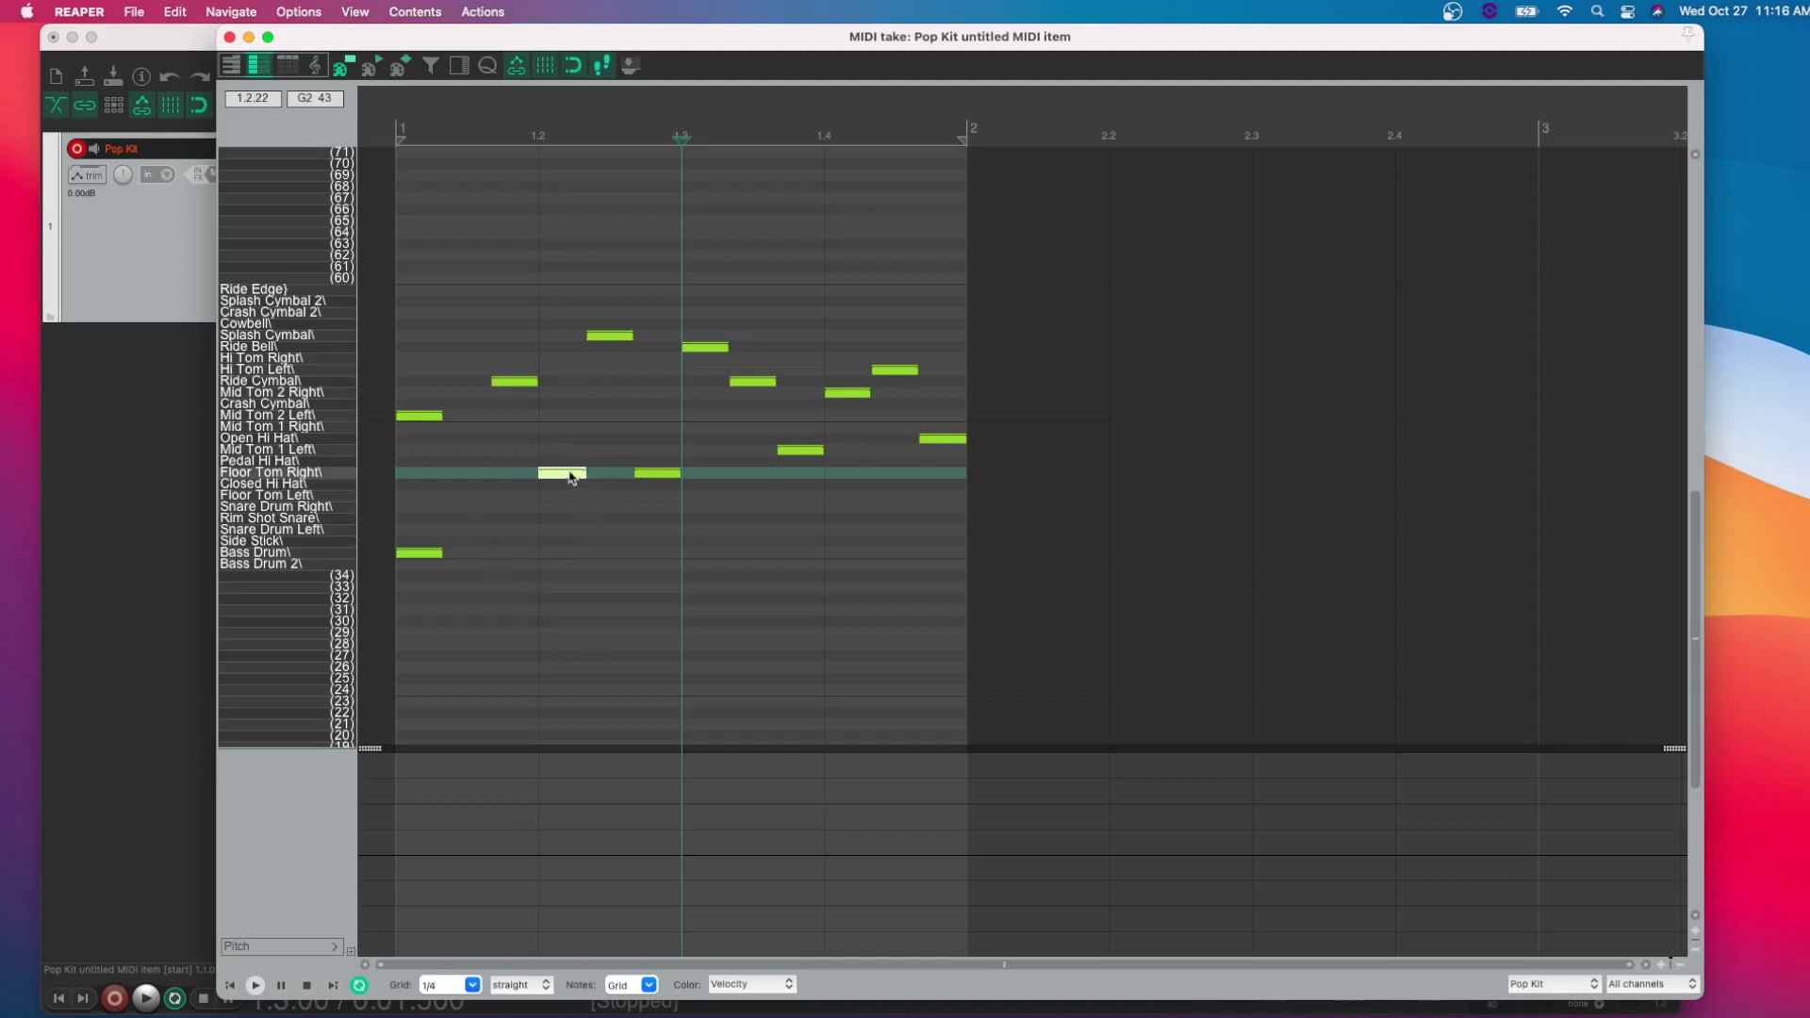
drag(569, 469, 569, 469)
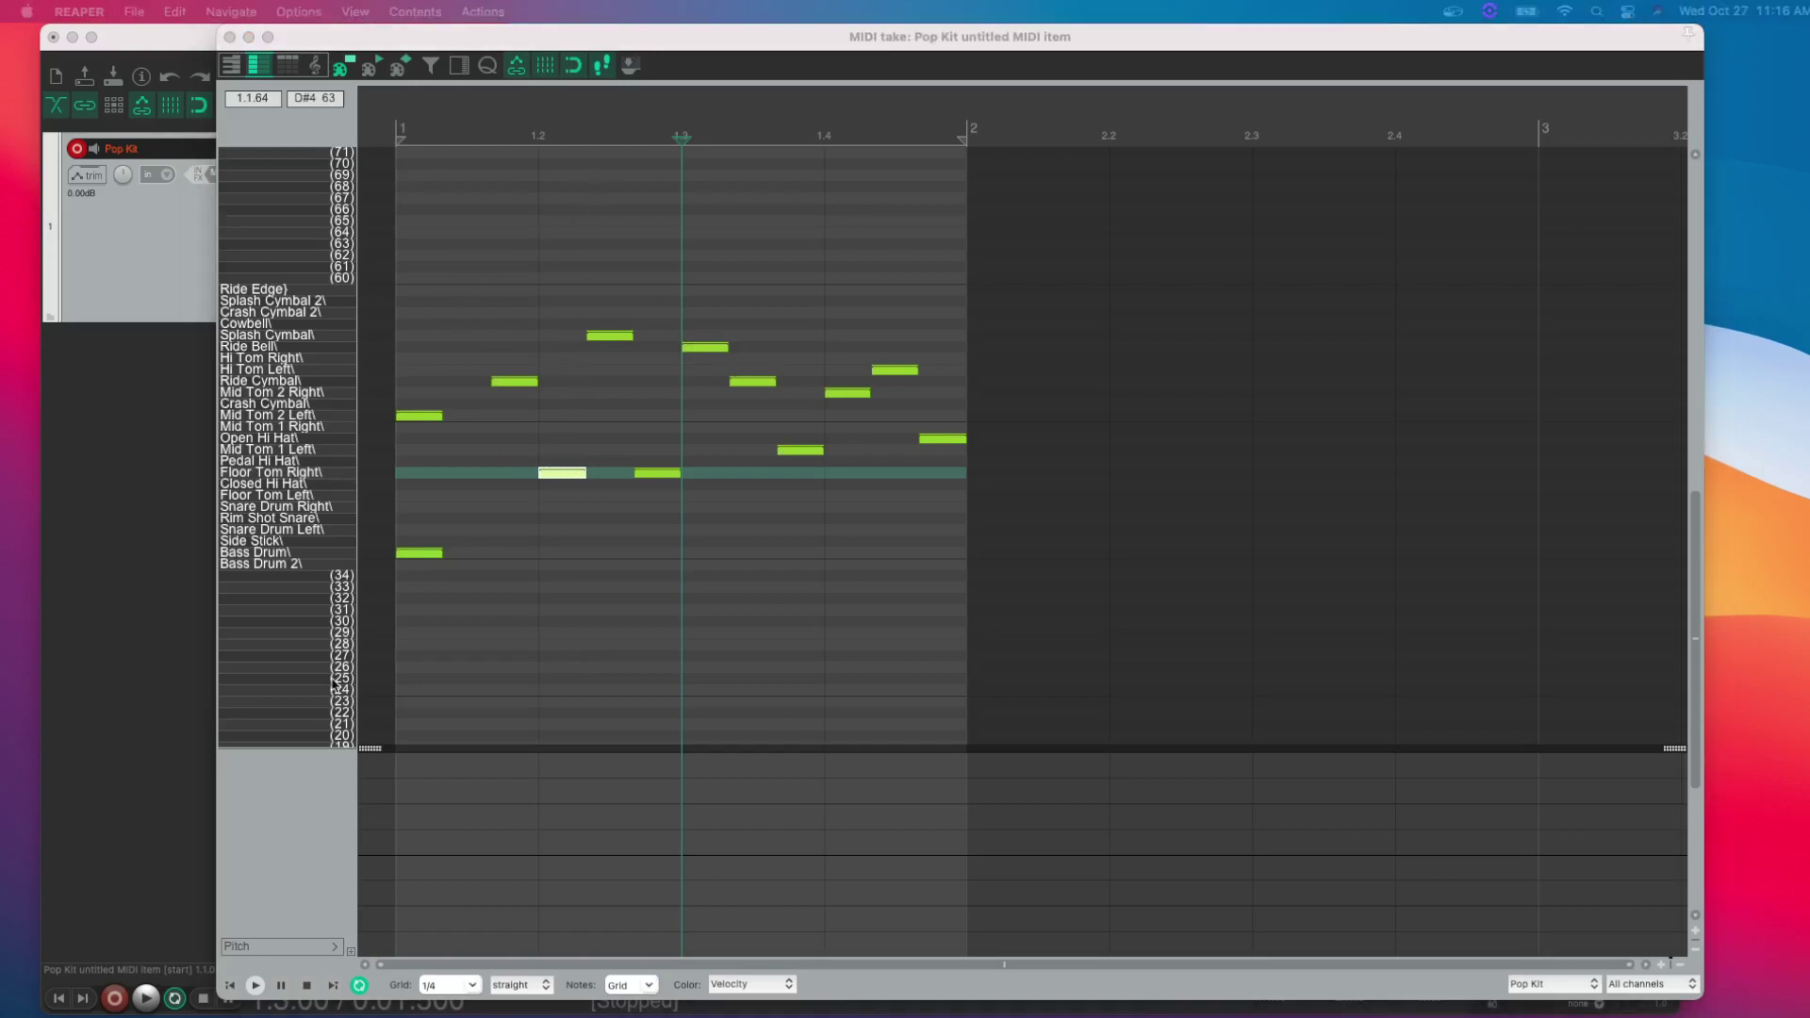
click(228, 986)
key(space)
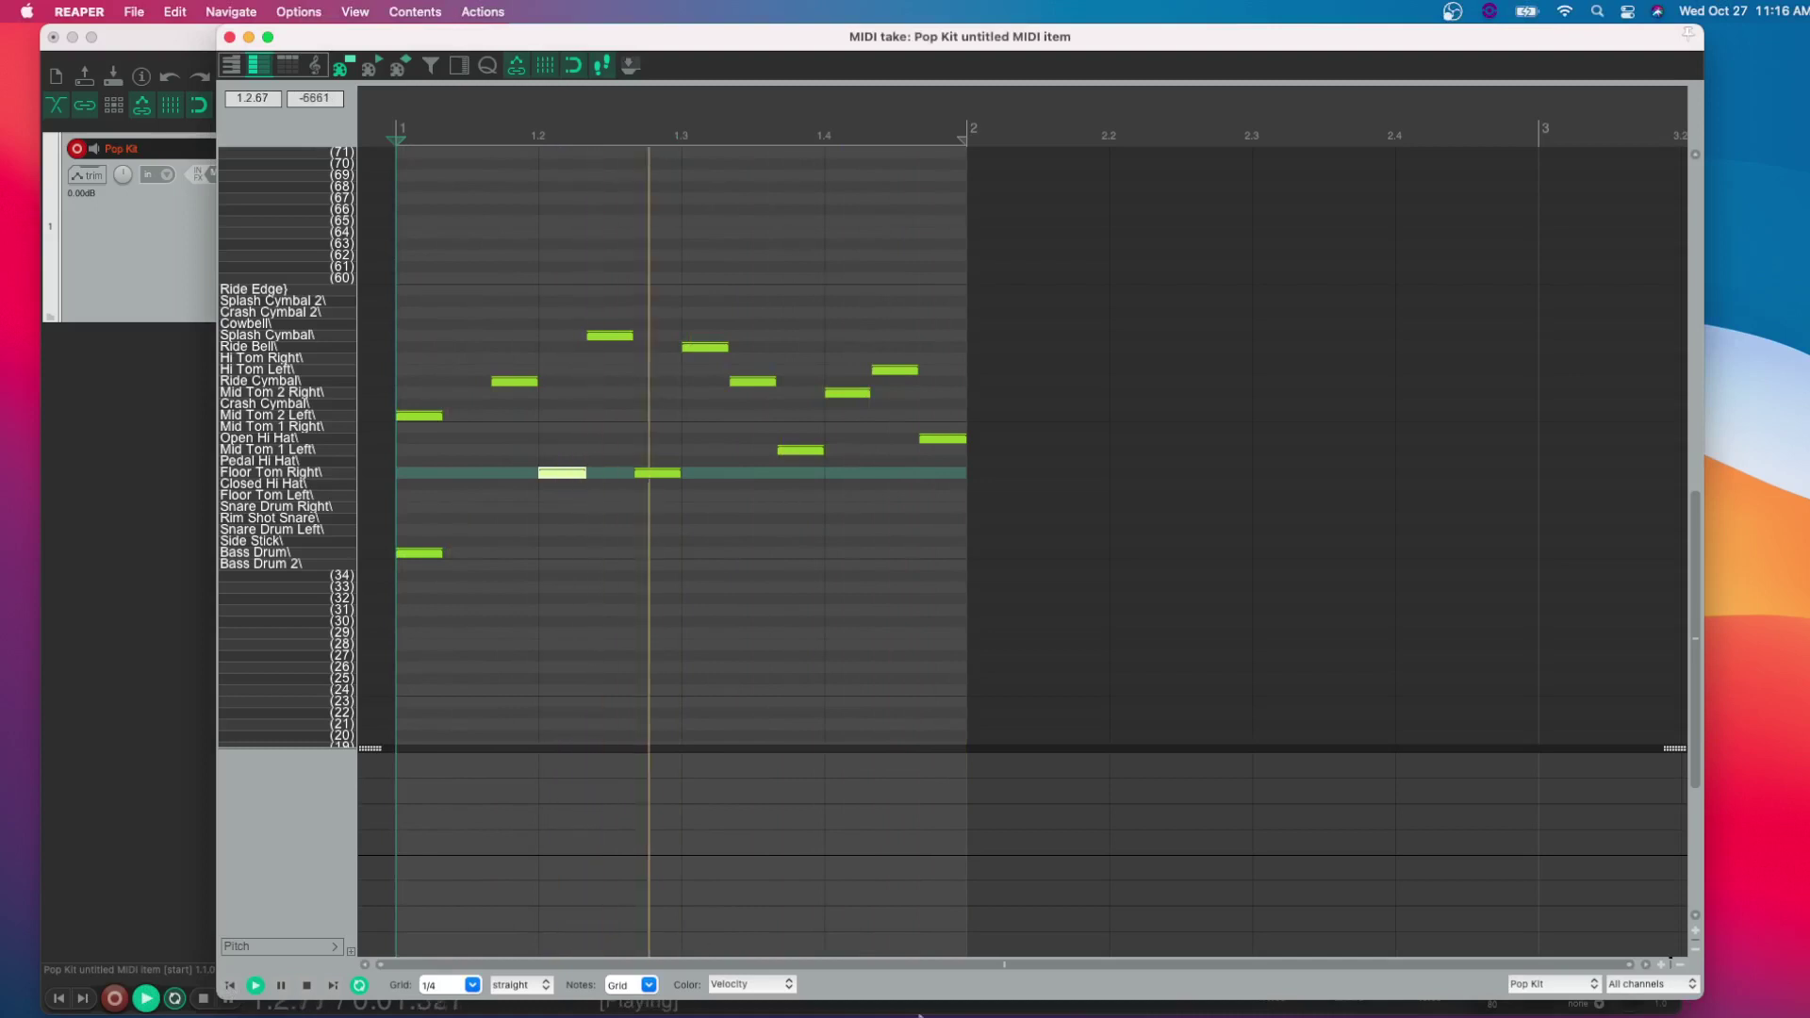
key(space)
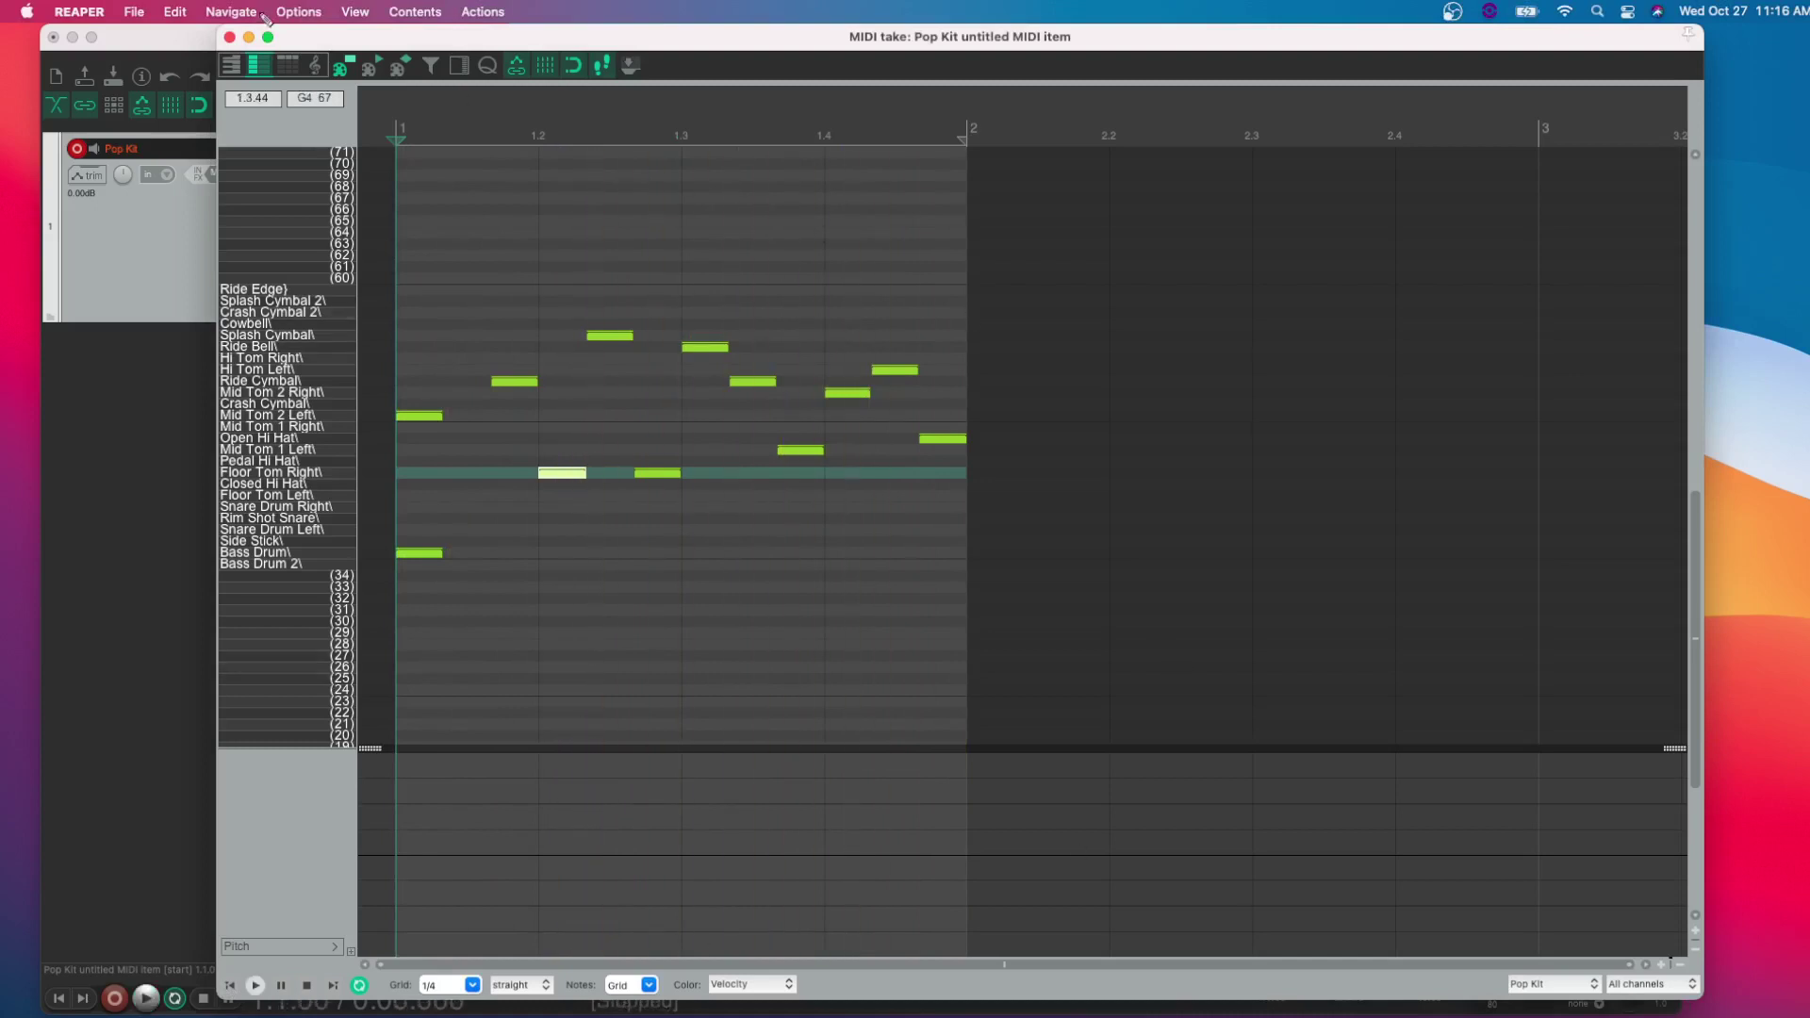
Close the MIDI editor and duplicate the Pop Kit MIDI item into measure 2.
click(229, 38)
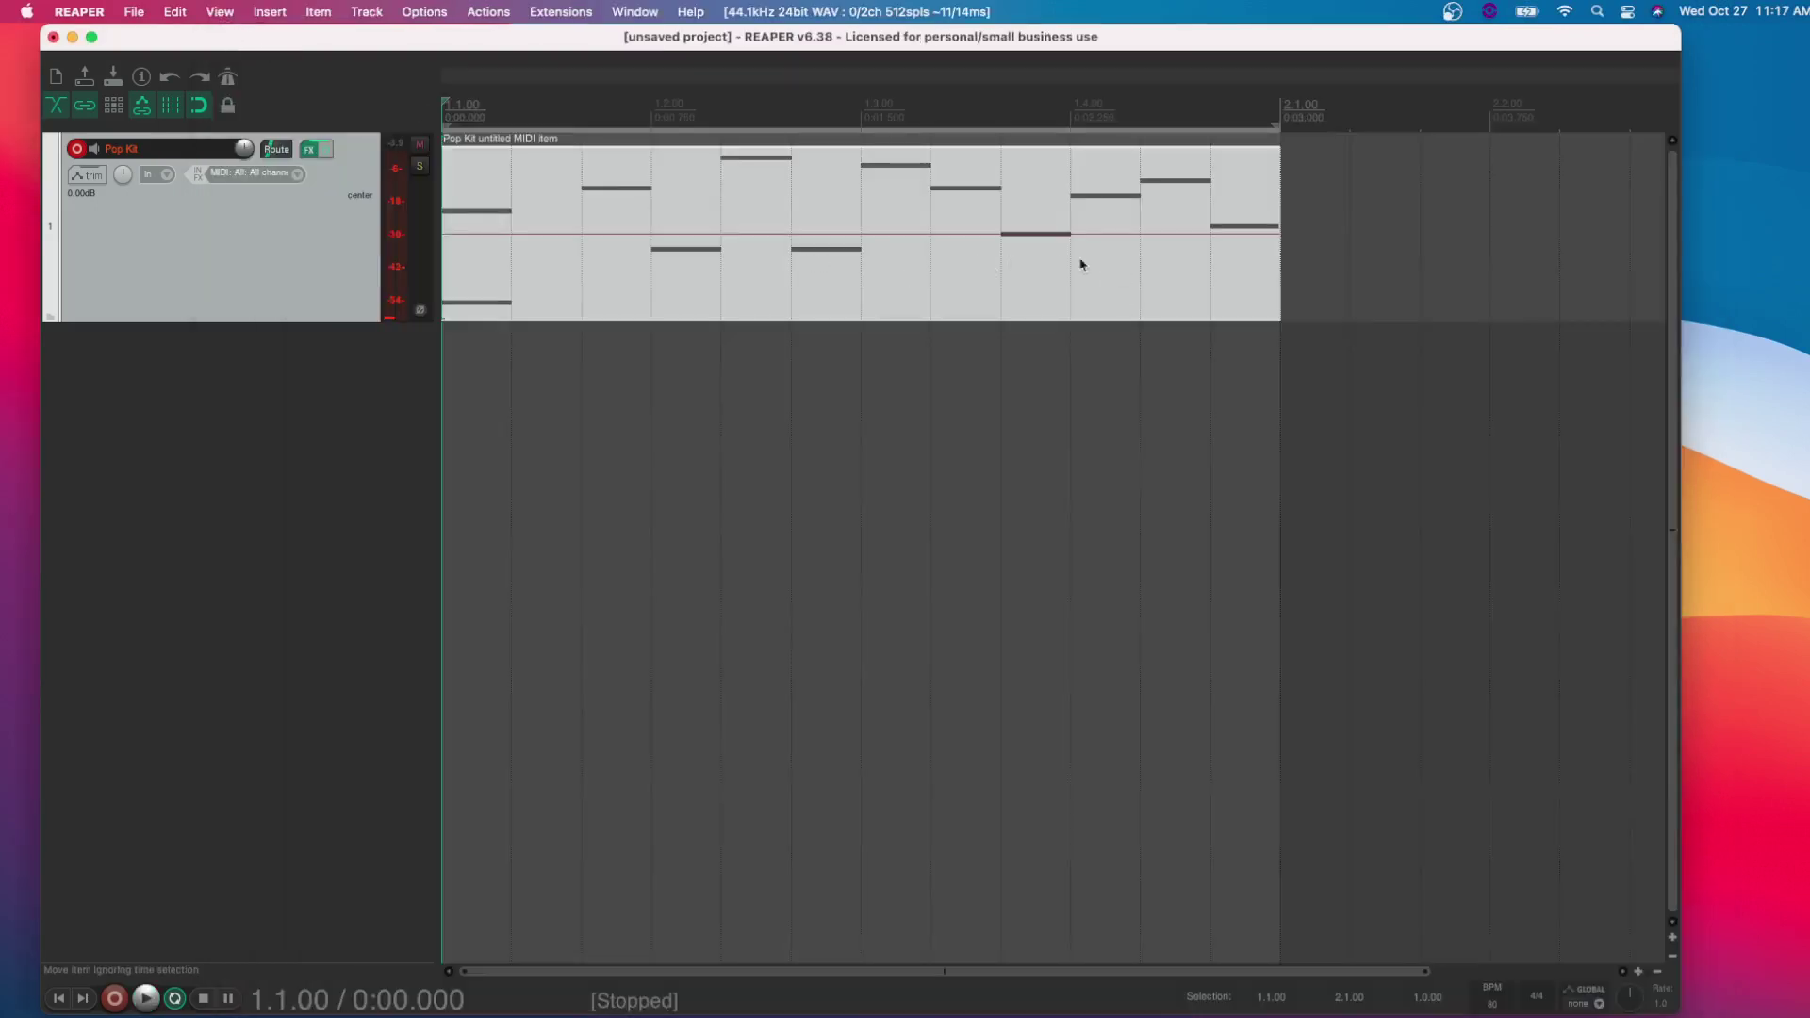
scroll(1037, 269, down, 3)
click(834, 267)
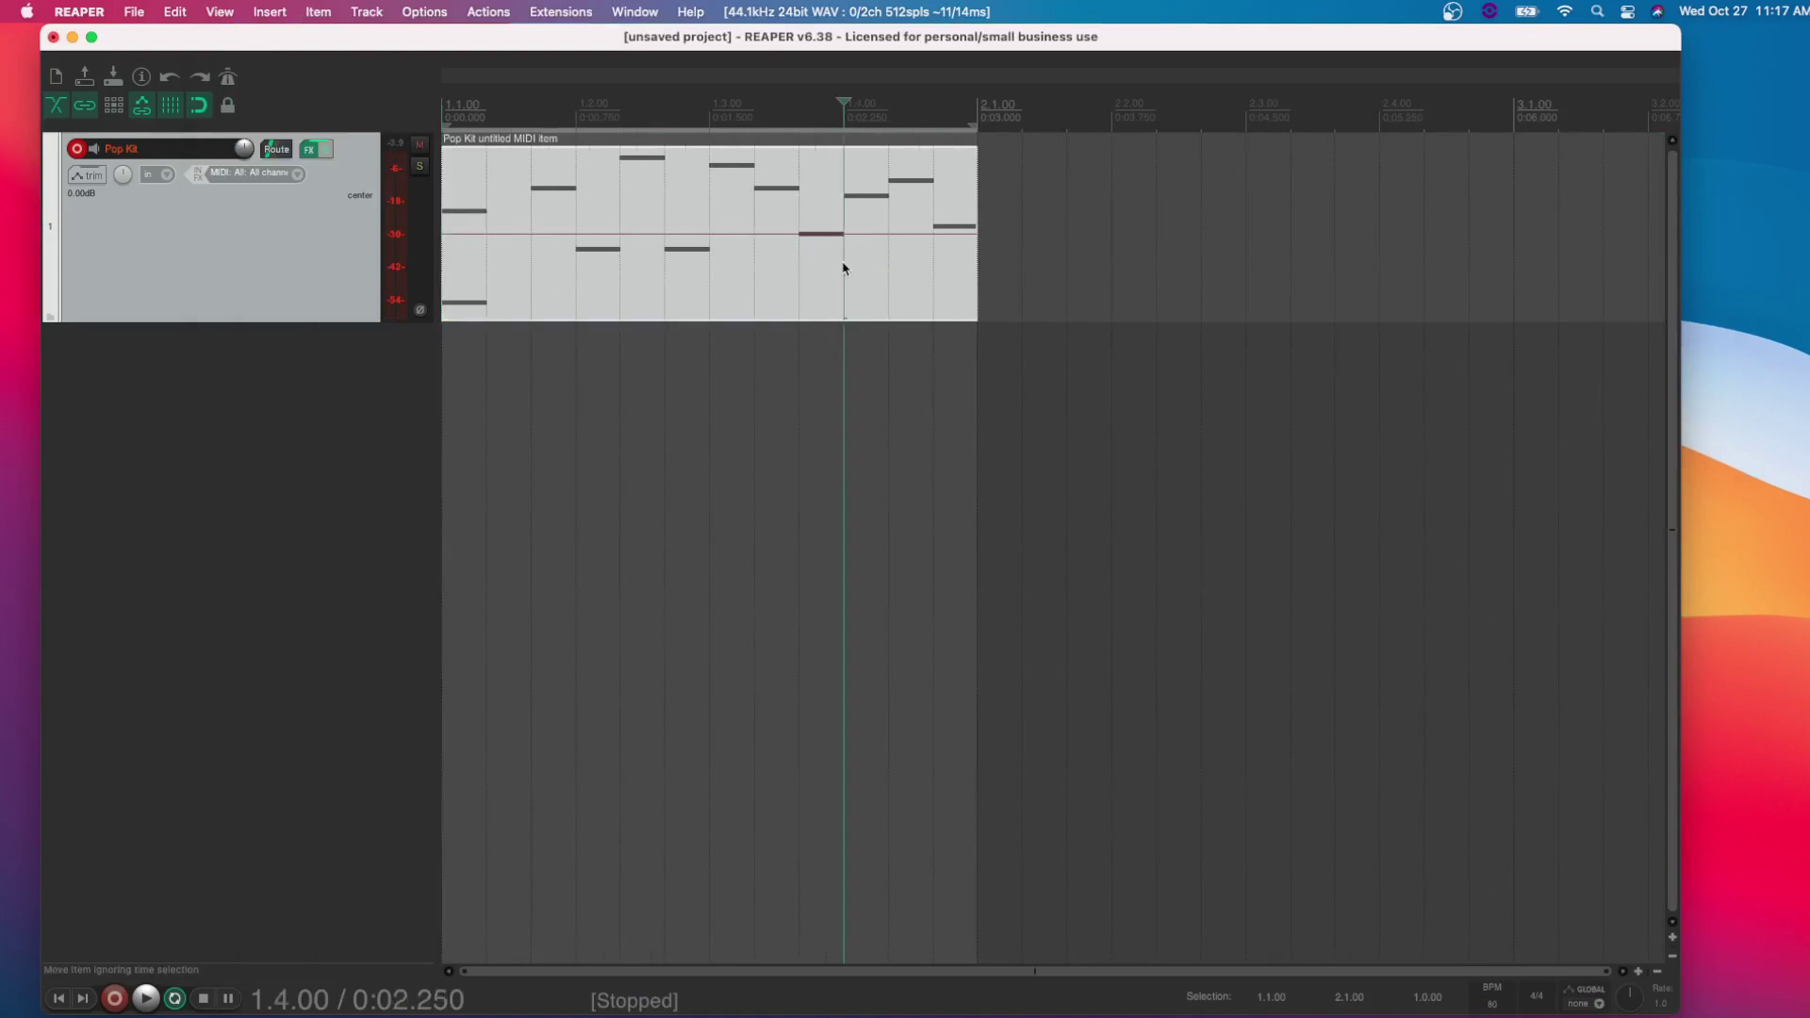
key(ctrl+d)
Open the measure 2 copy and replace its beat 1 Mid Tom 2 Left note with a quarter-length Mid Tom 2 Right note.
double_click(1070, 243)
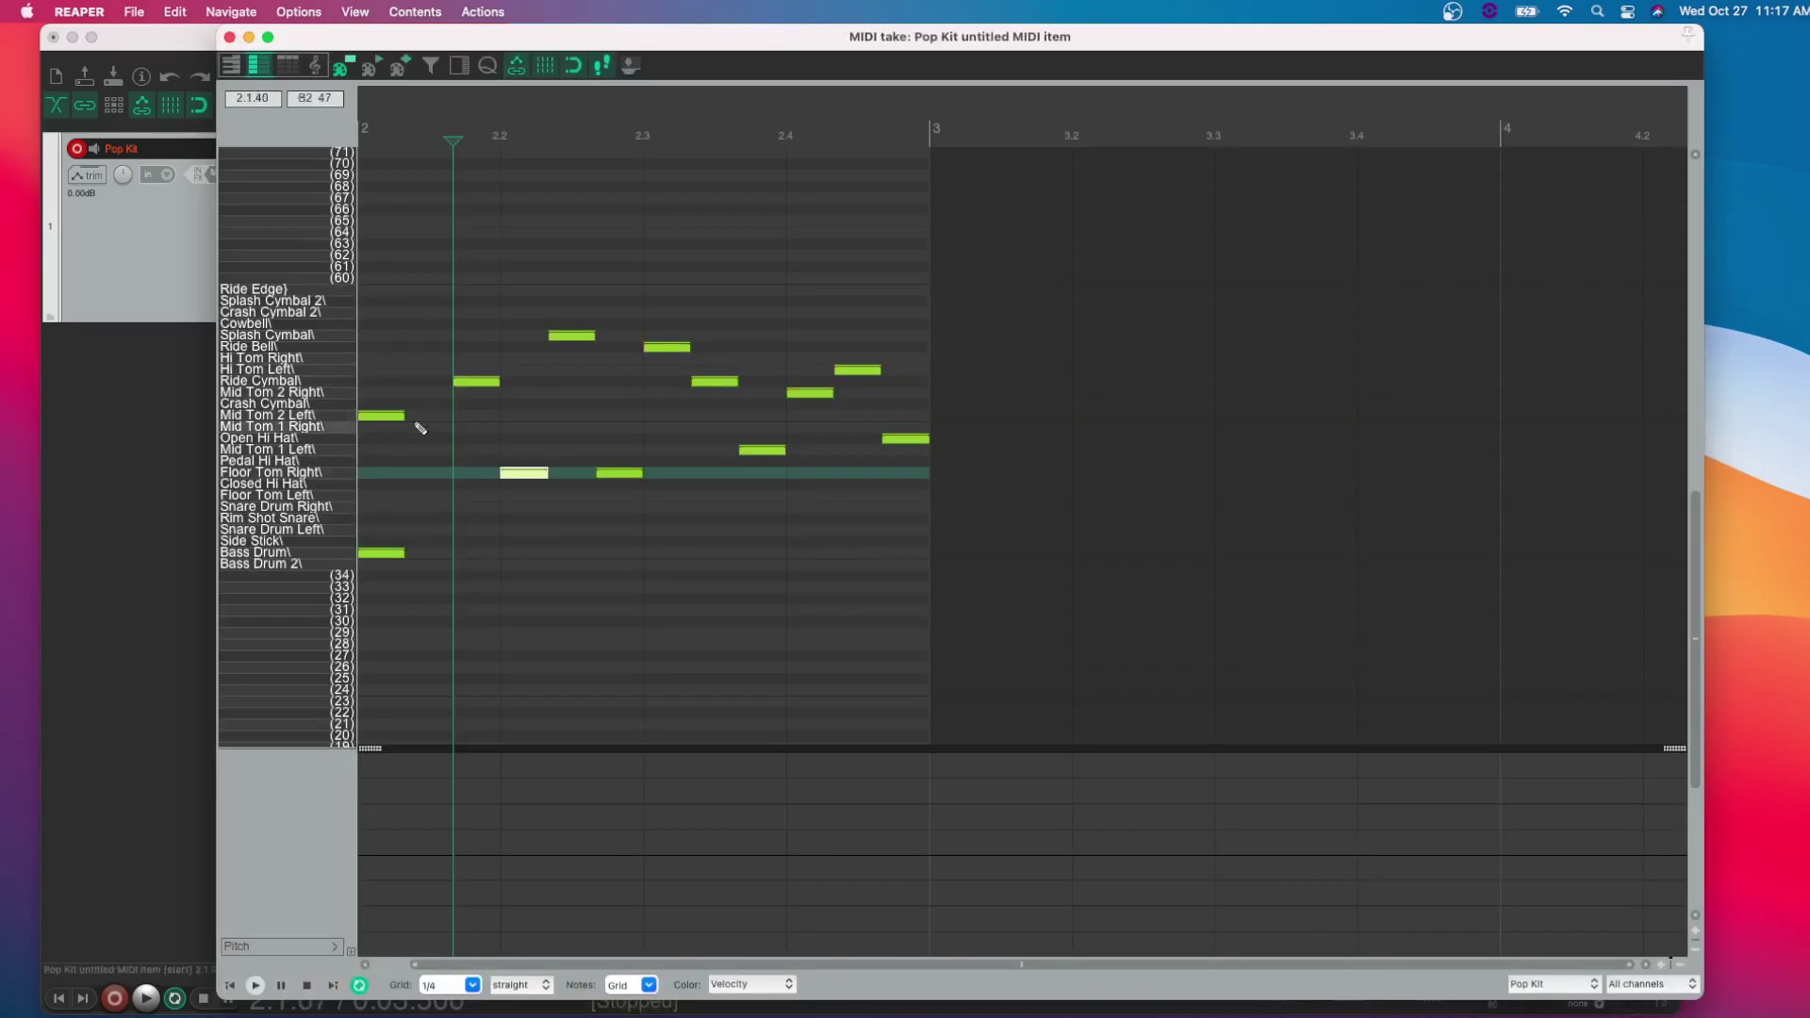
double_click(386, 416)
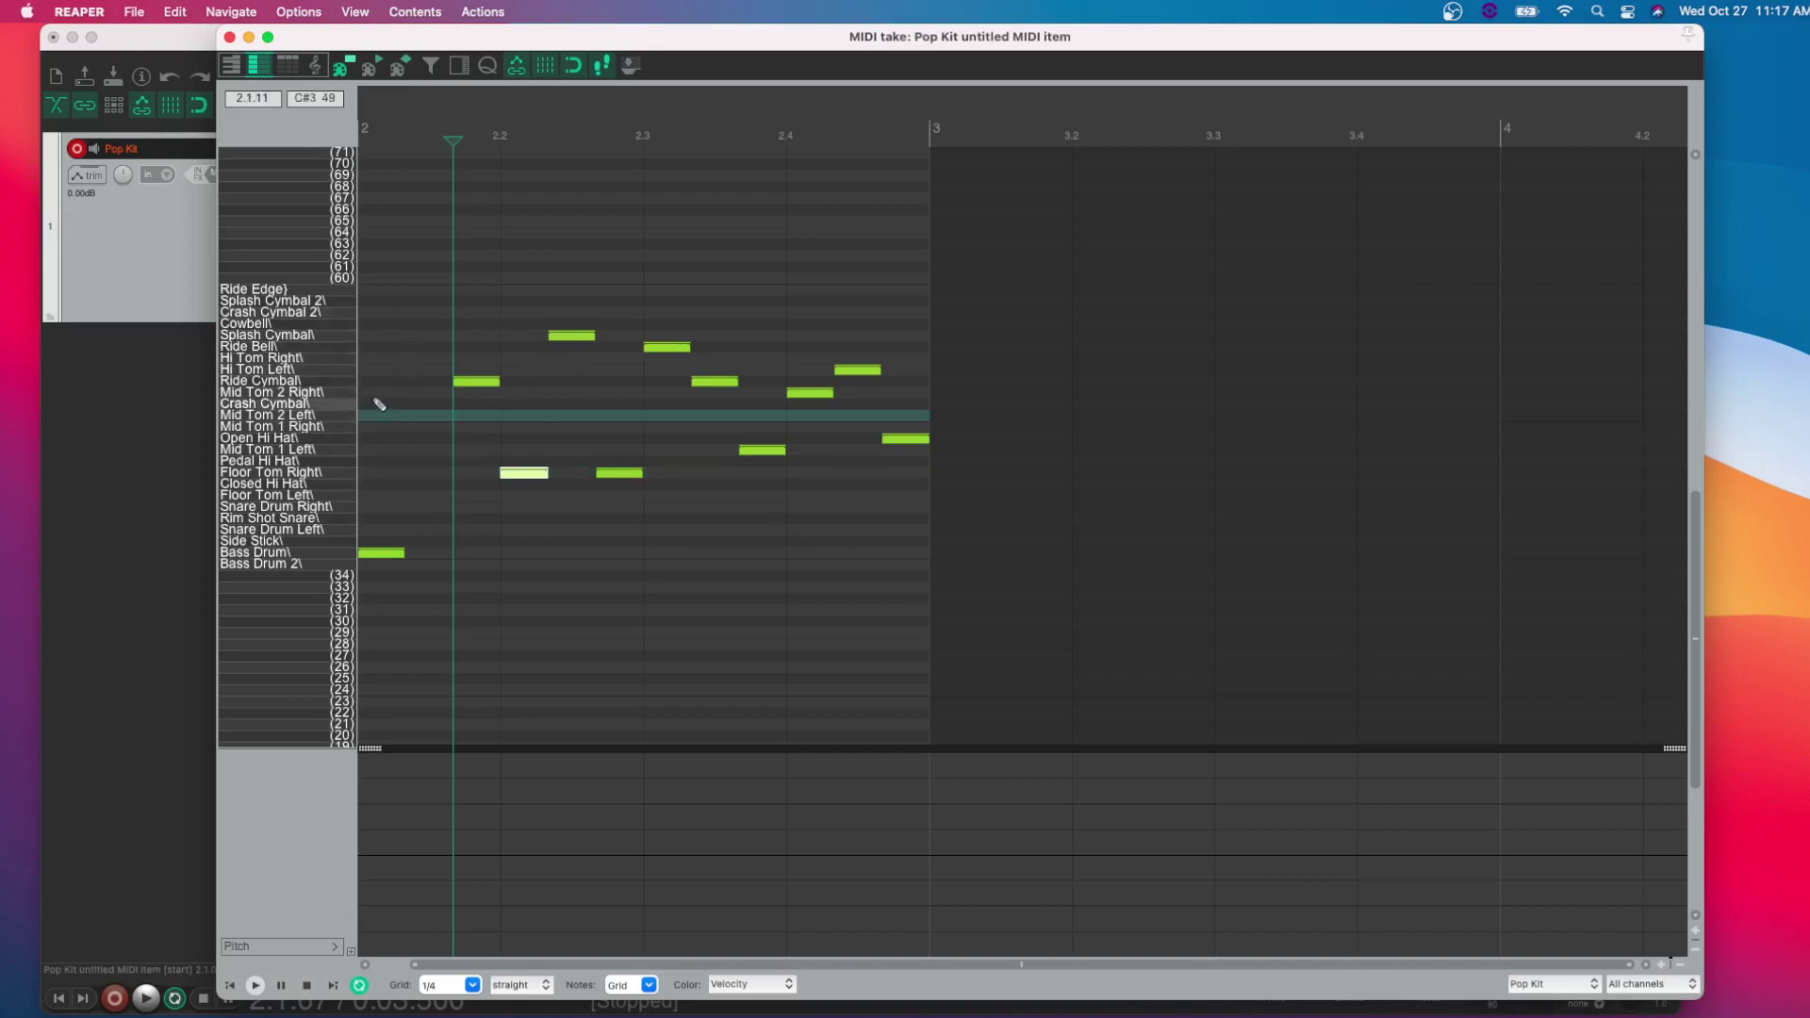
click(377, 393)
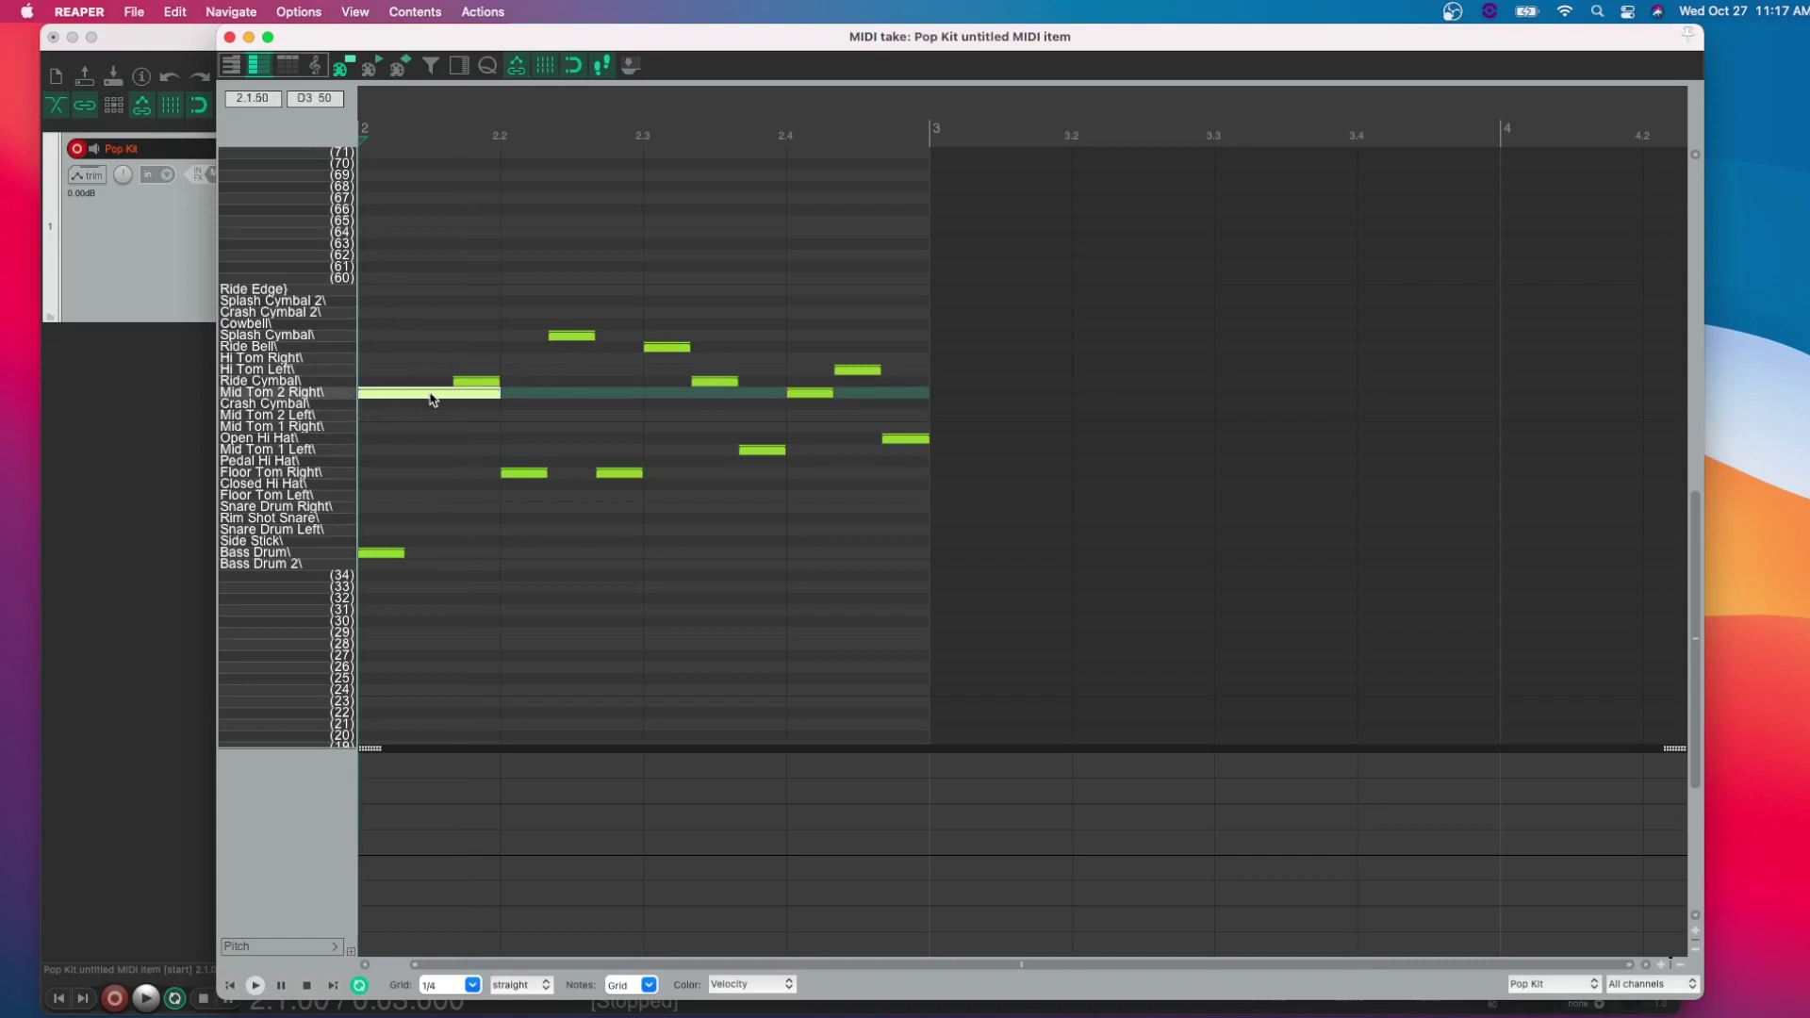
Replace the quarter-length Mid Tom 2 Right note on beat 1 of measure 2 with a note on a 1/8 triplet grid.
key(Delete)
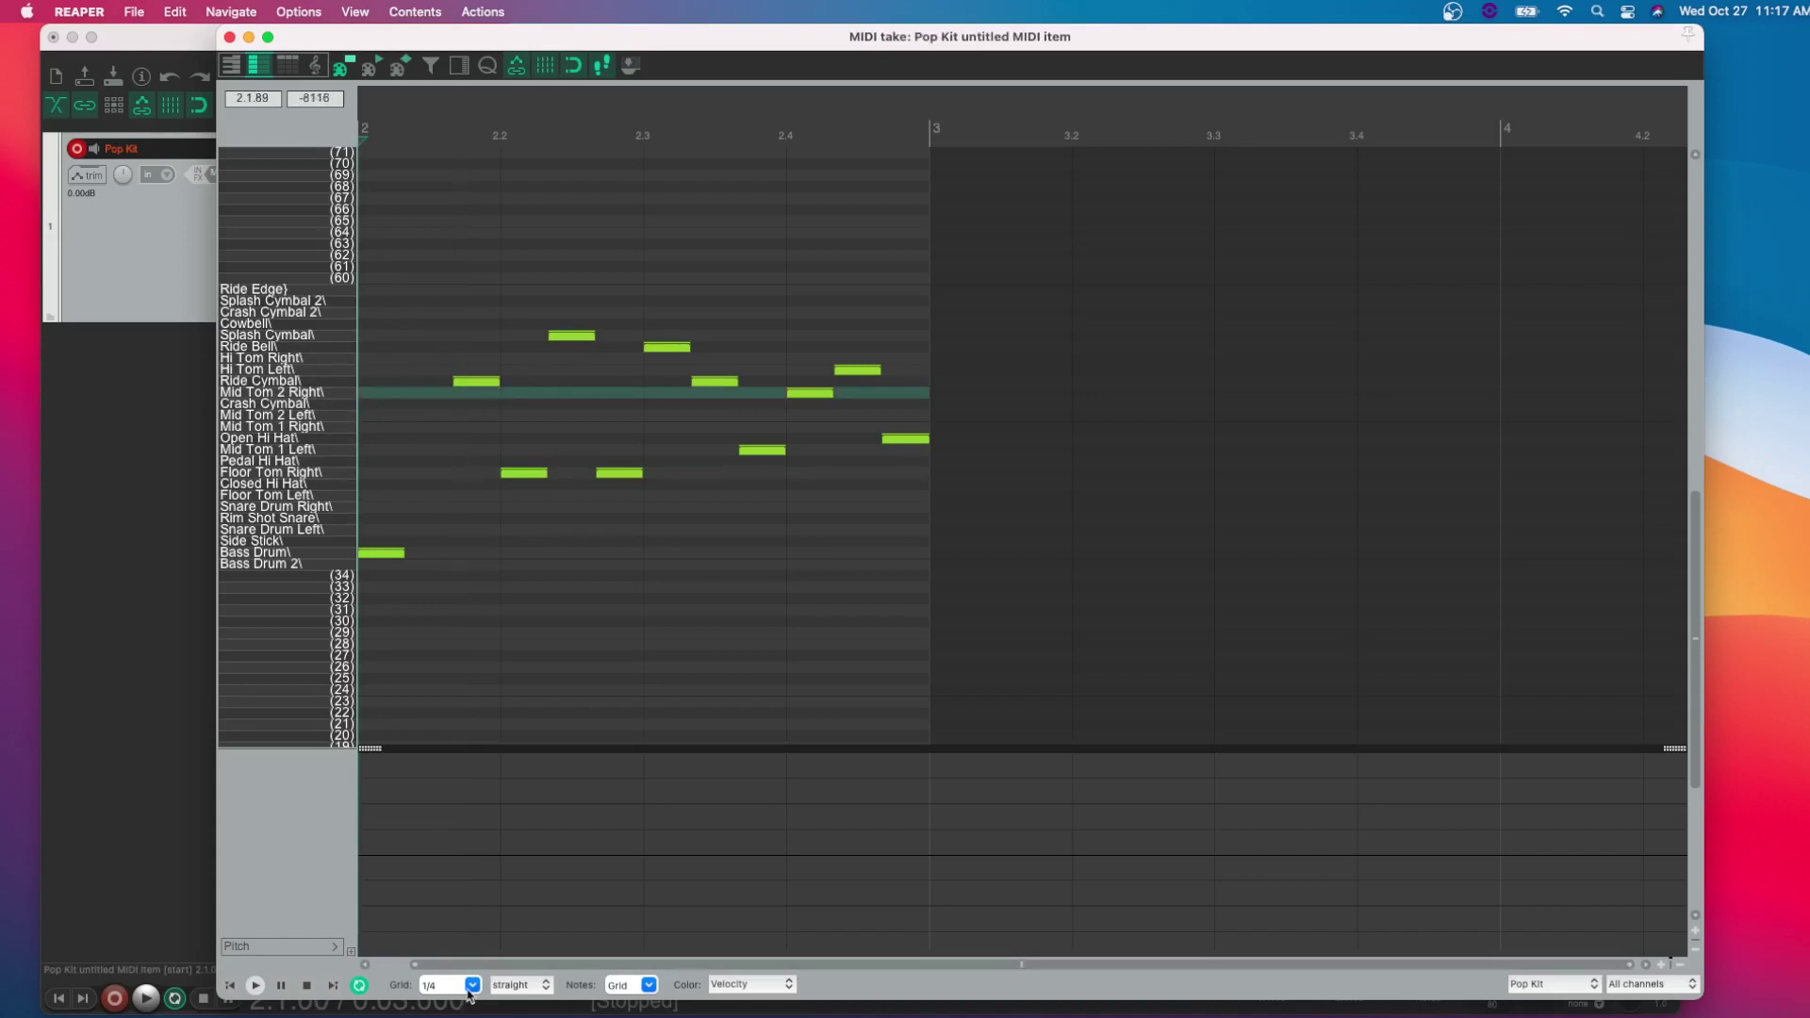
click(470, 986)
click(437, 877)
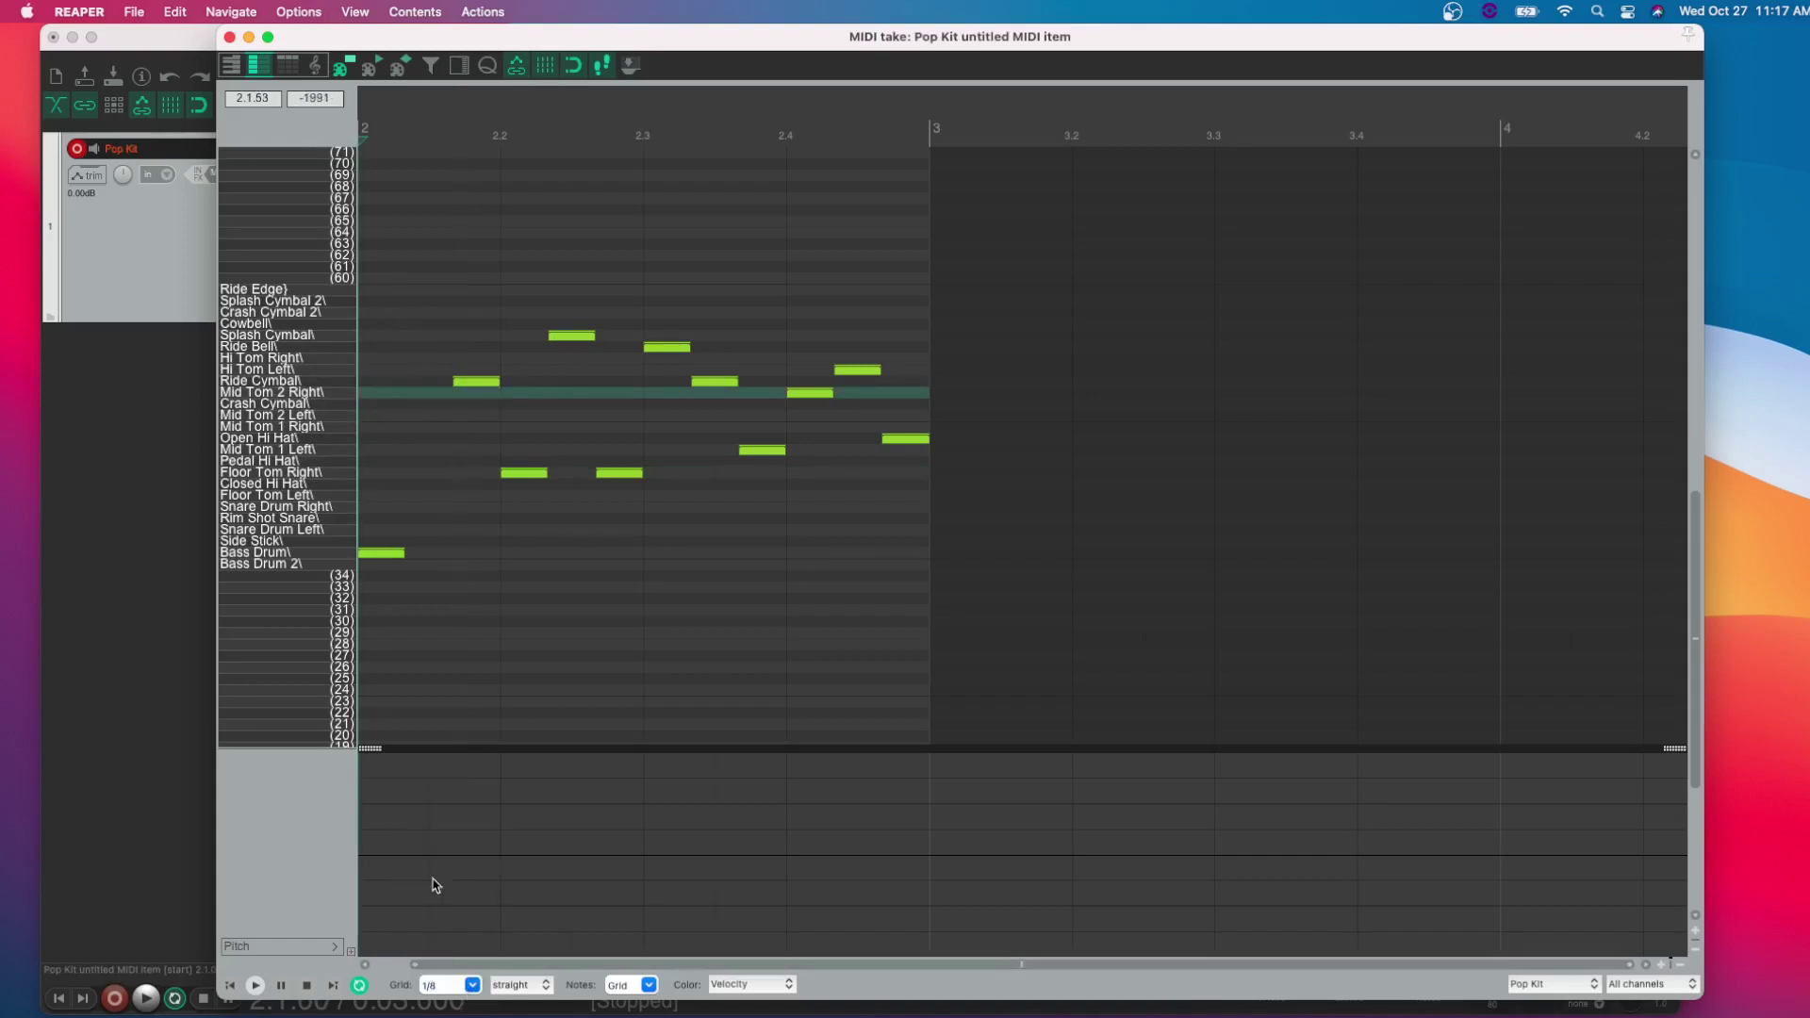
click(520, 983)
click(509, 924)
click(428, 397)
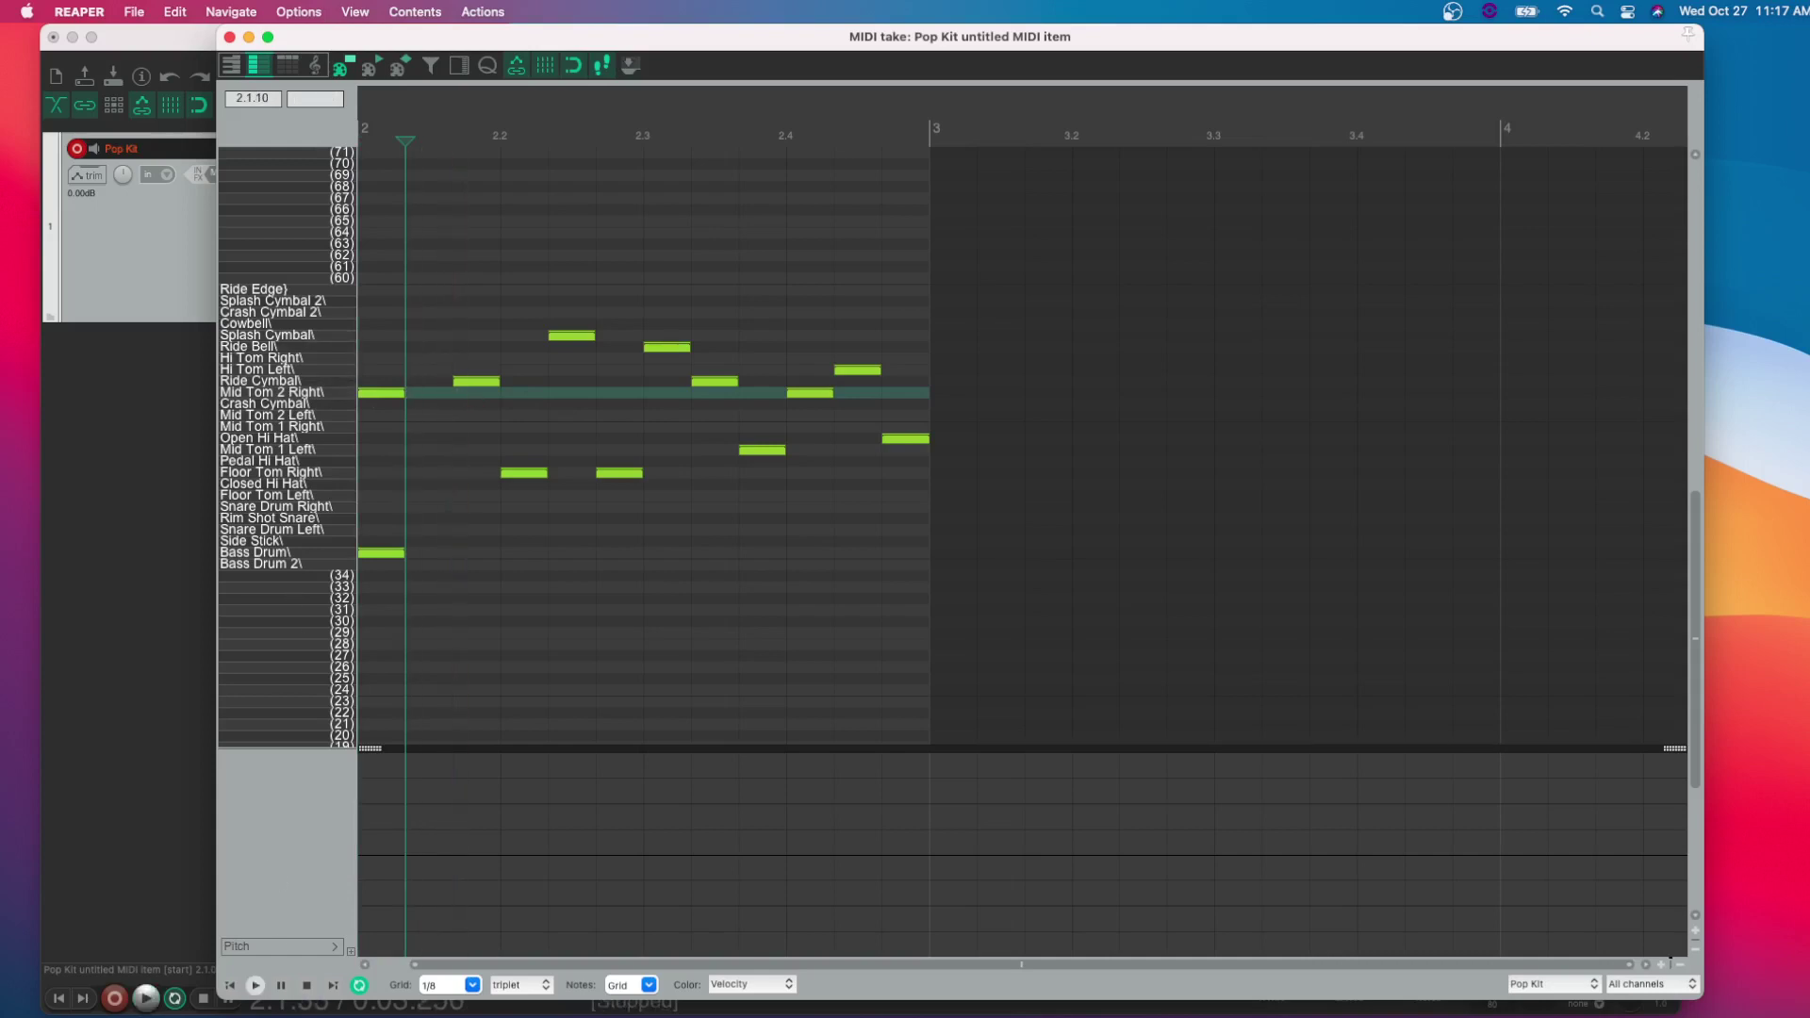
Add Mid Tom 2 Right notes on the second and third triplets of beat 2 in measure 2.
click(230, 986)
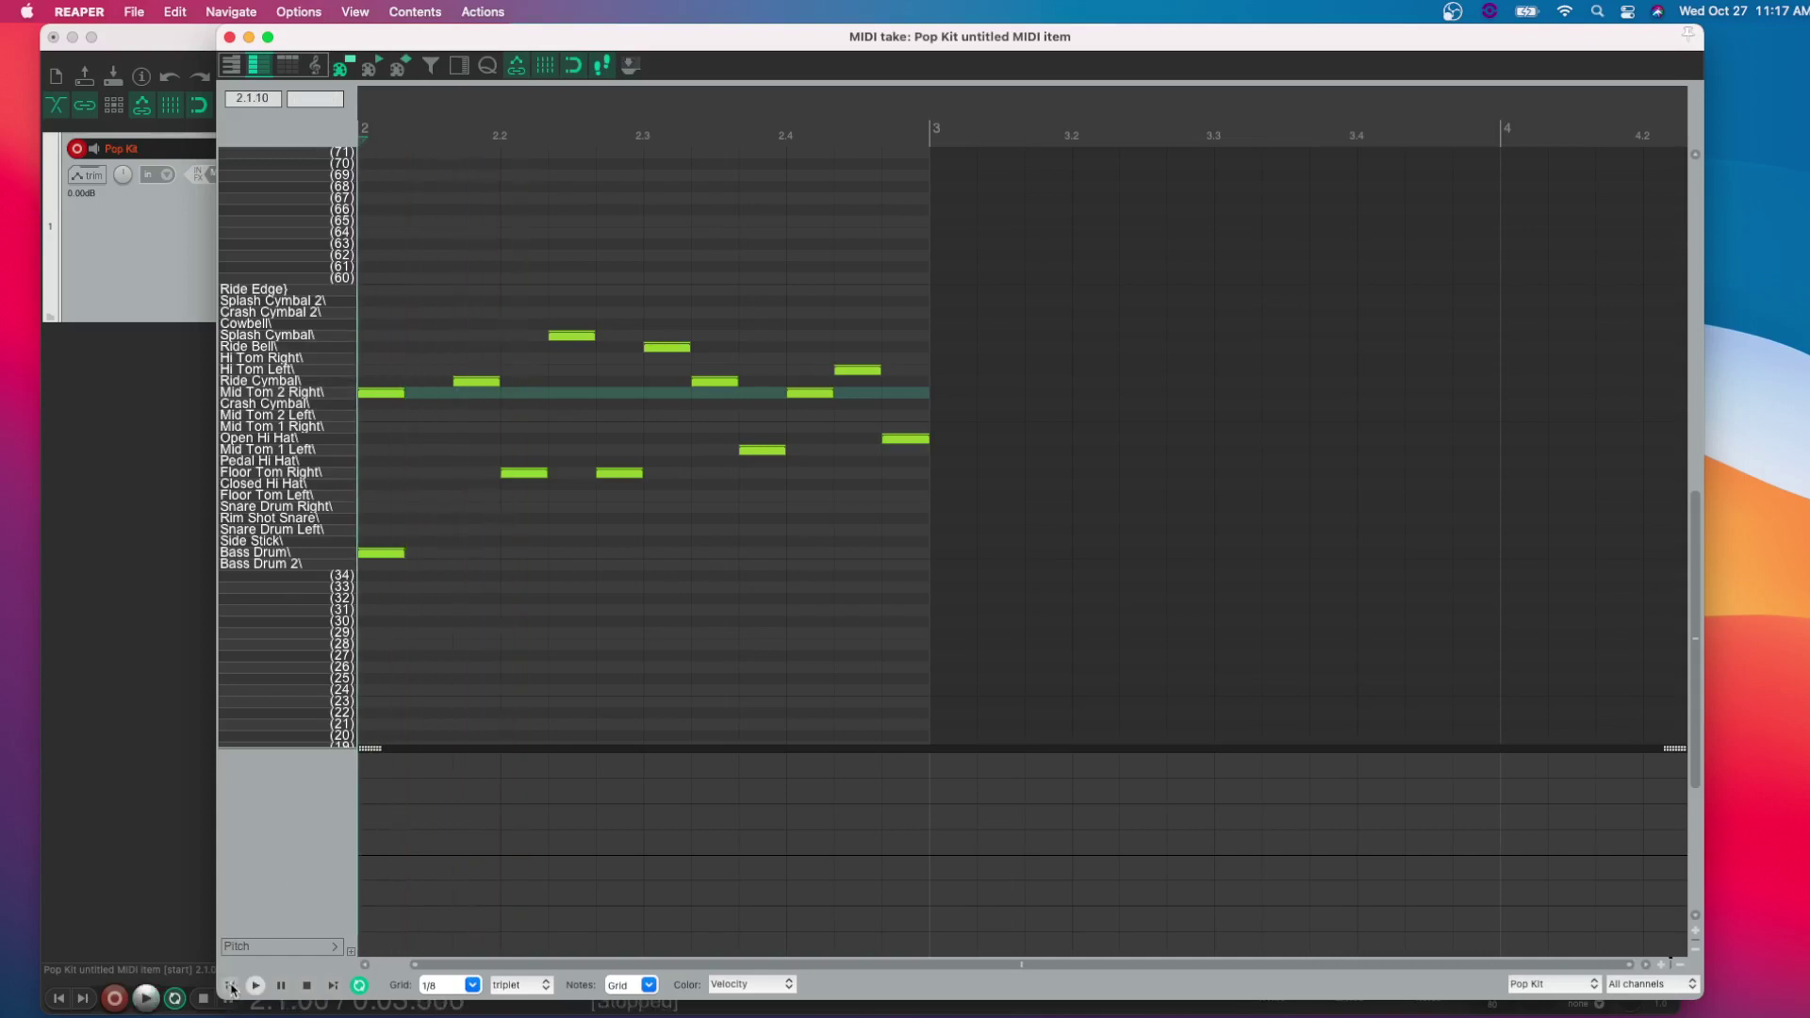
click(572, 391)
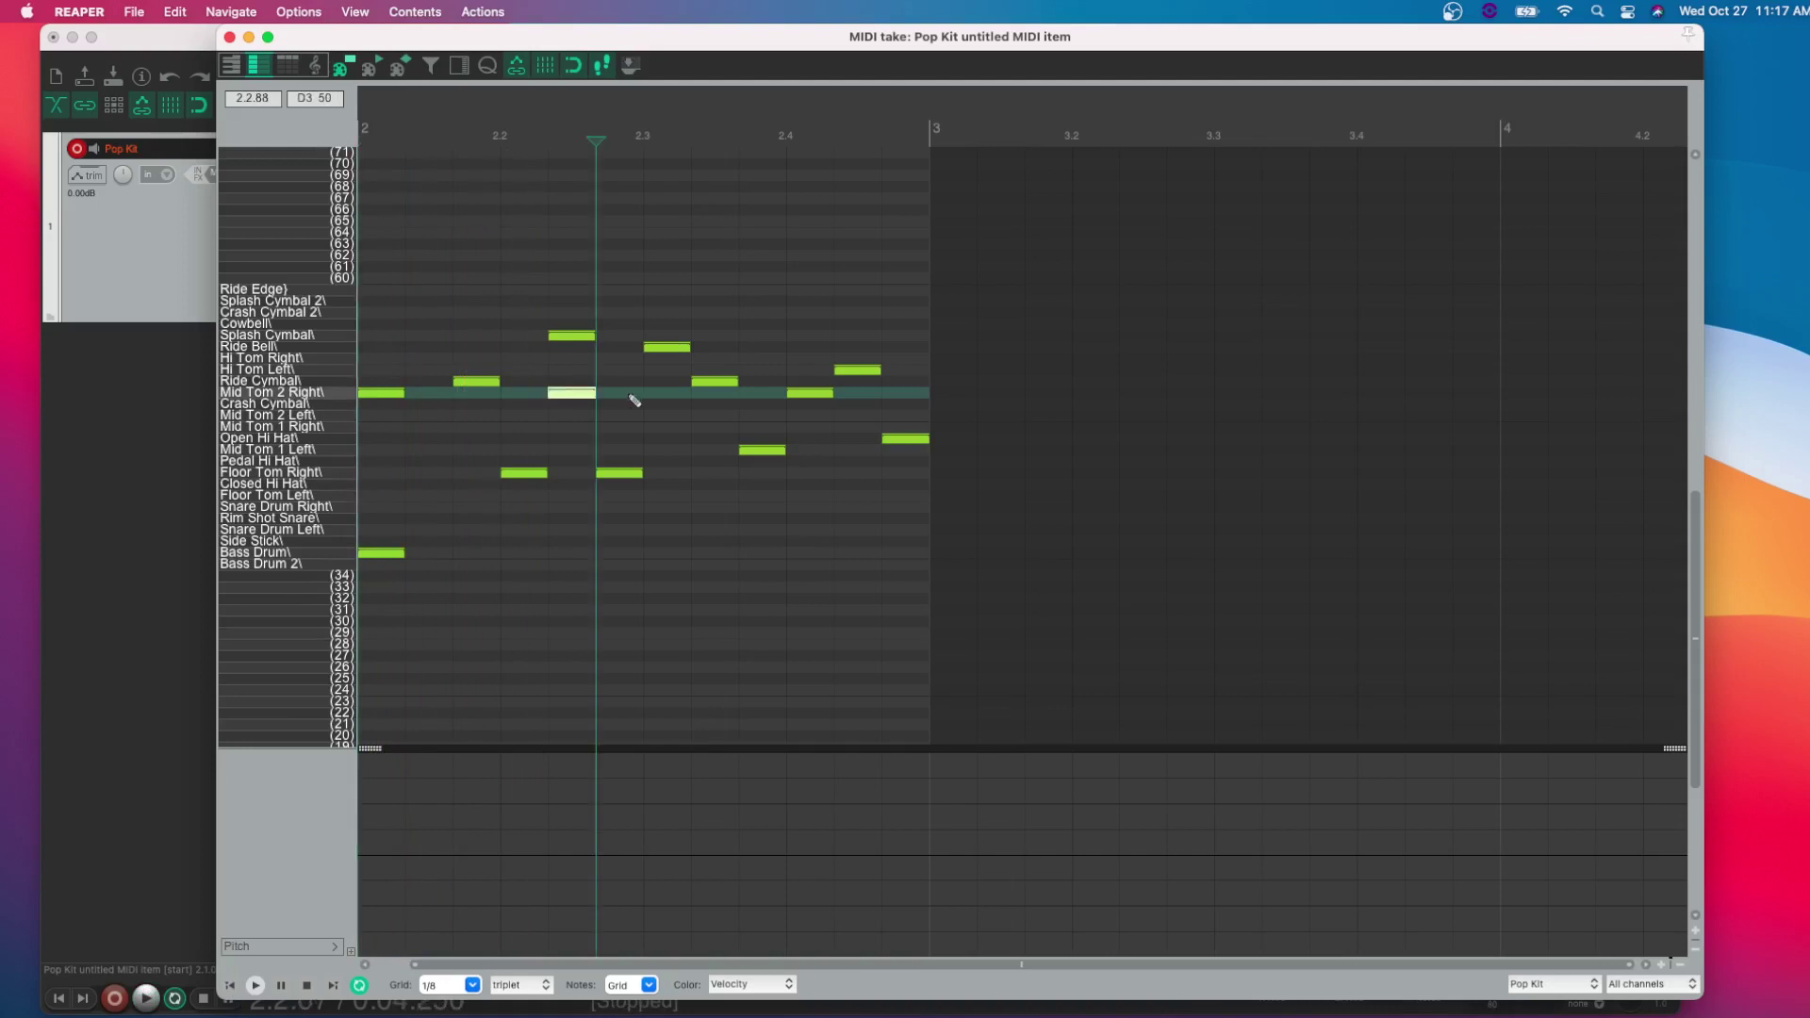
click(633, 394)
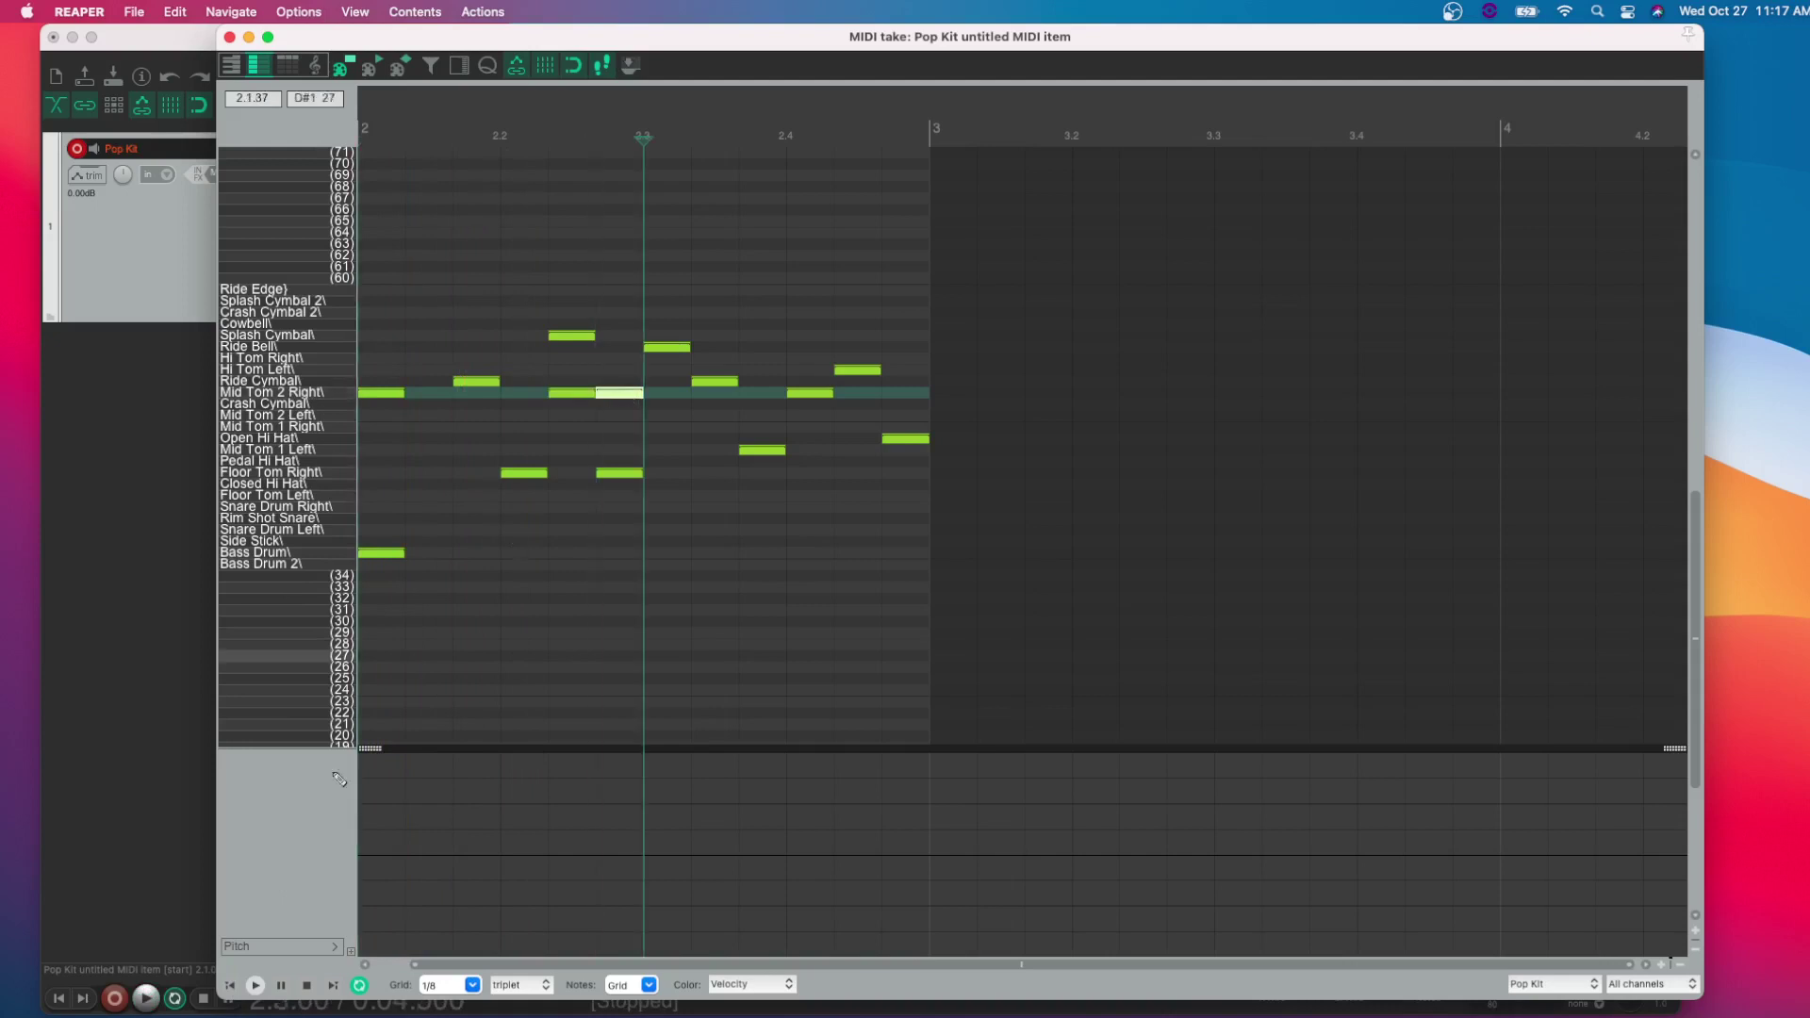
Return to the project start, play the edited pattern and stop playback.
click(233, 989)
key(space)
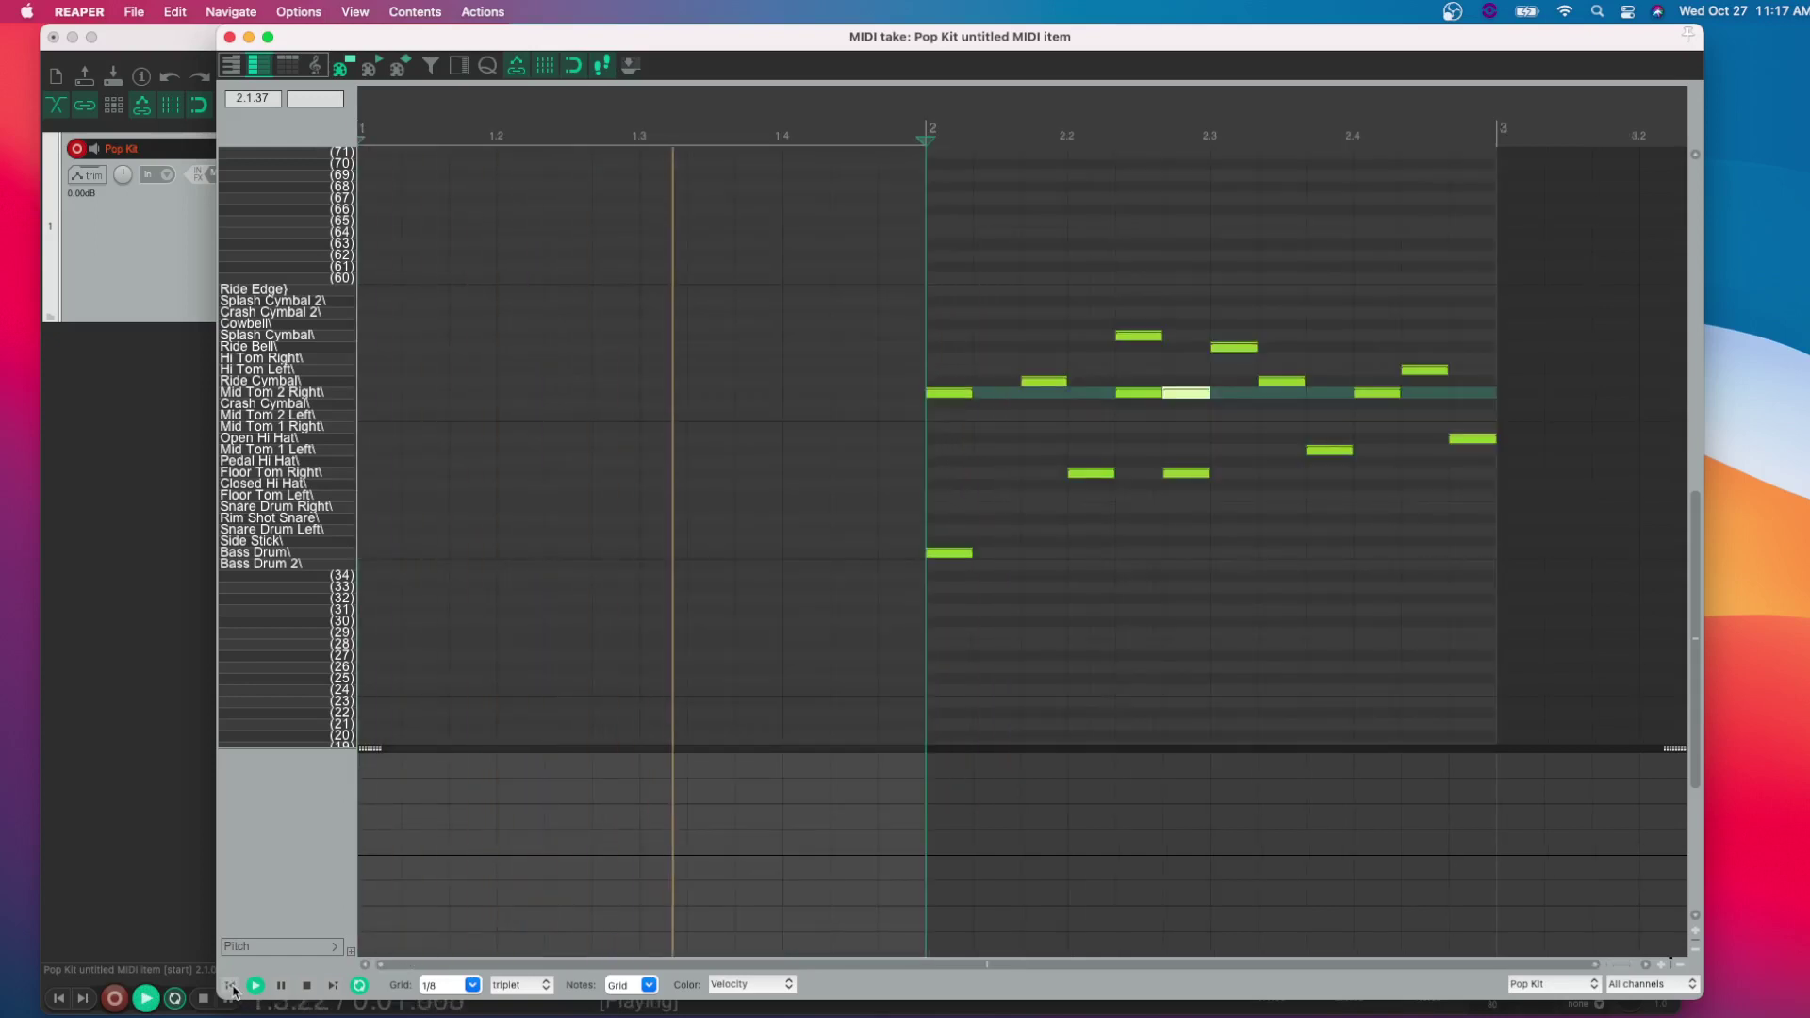
key(space)
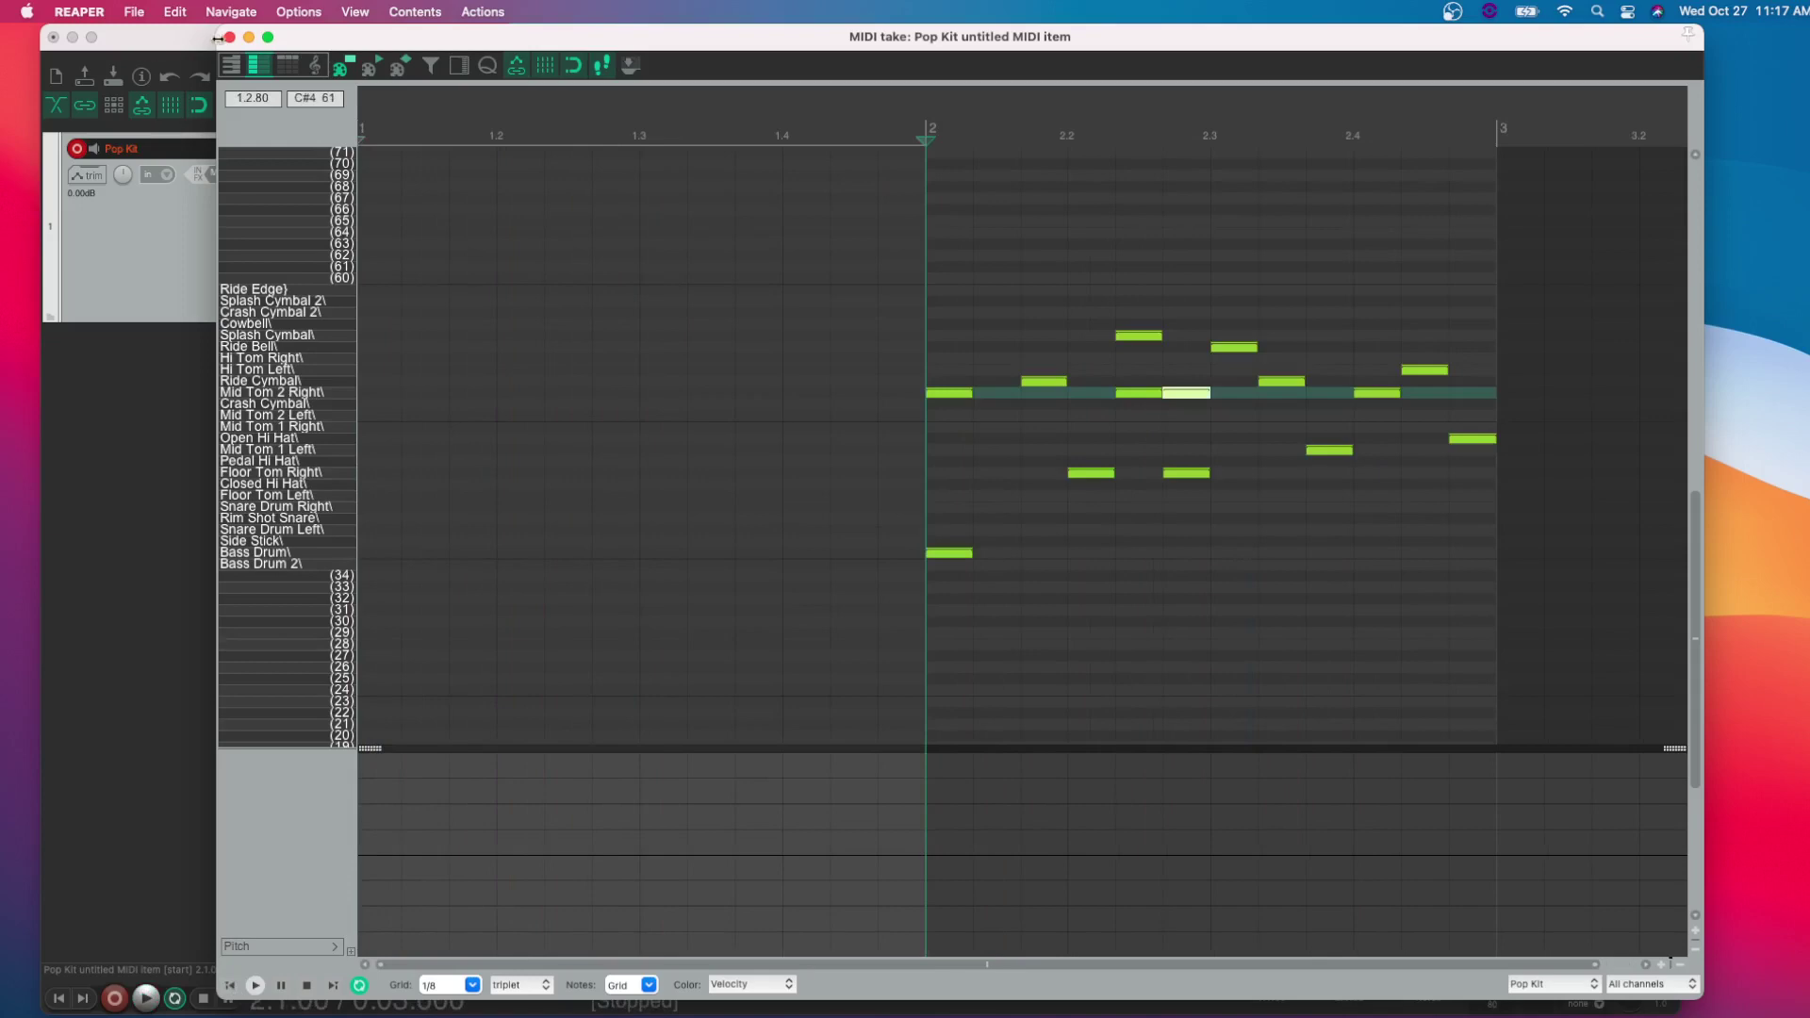
Add a Crash Cymbal 2 note on beat 4 of measure 2.
click(1377, 261)
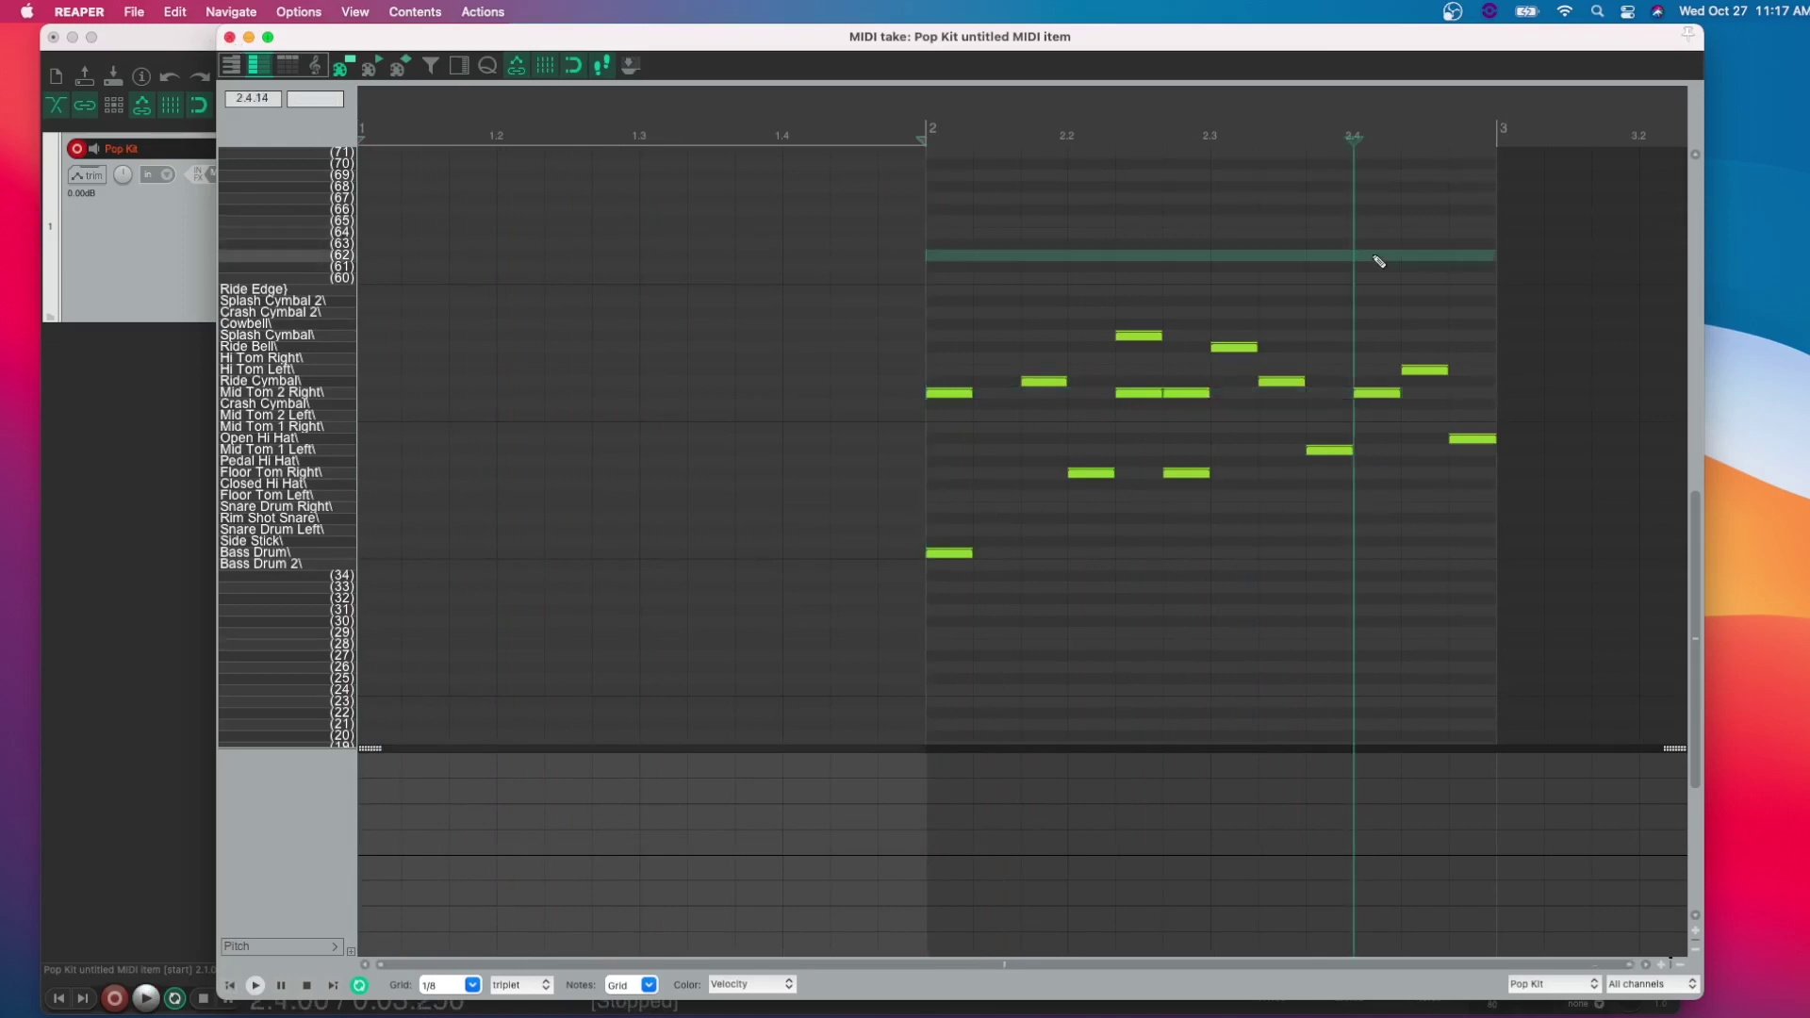
click(1384, 314)
Place the edit cursor at the start of measure 2, briefly play the pattern, stop and close the MIDI editor.
click(930, 93)
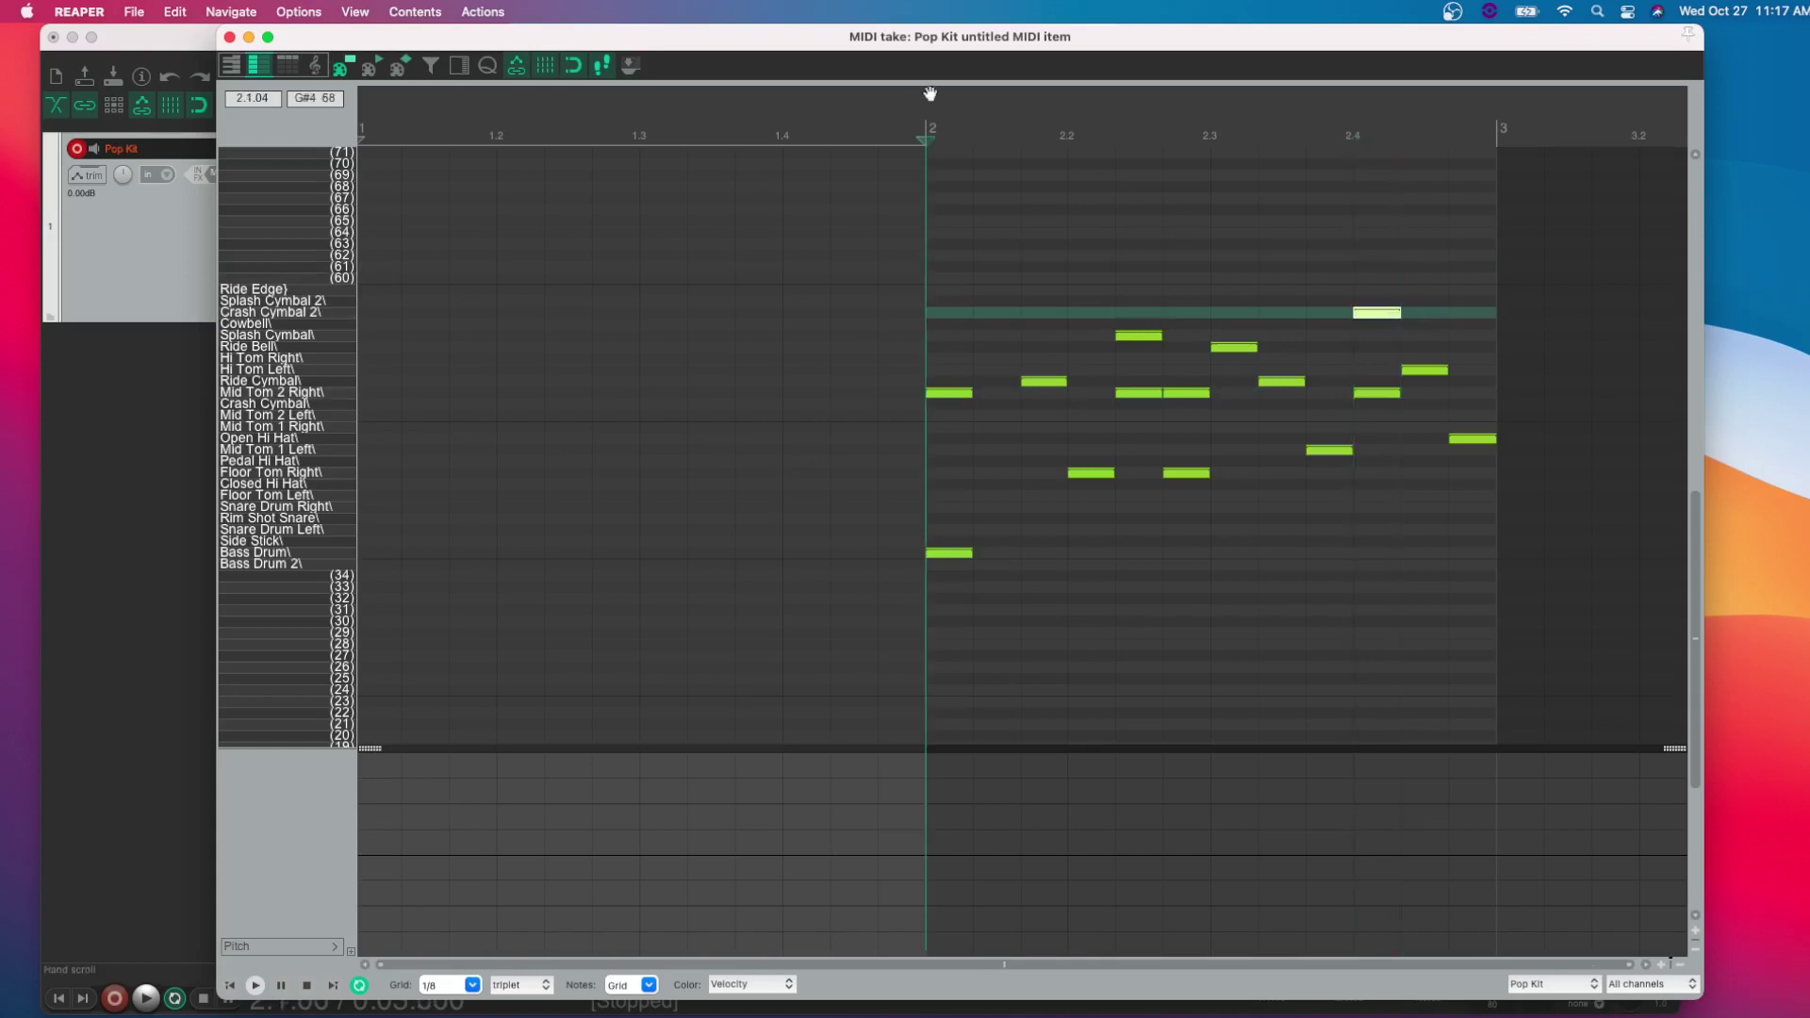
key(space)
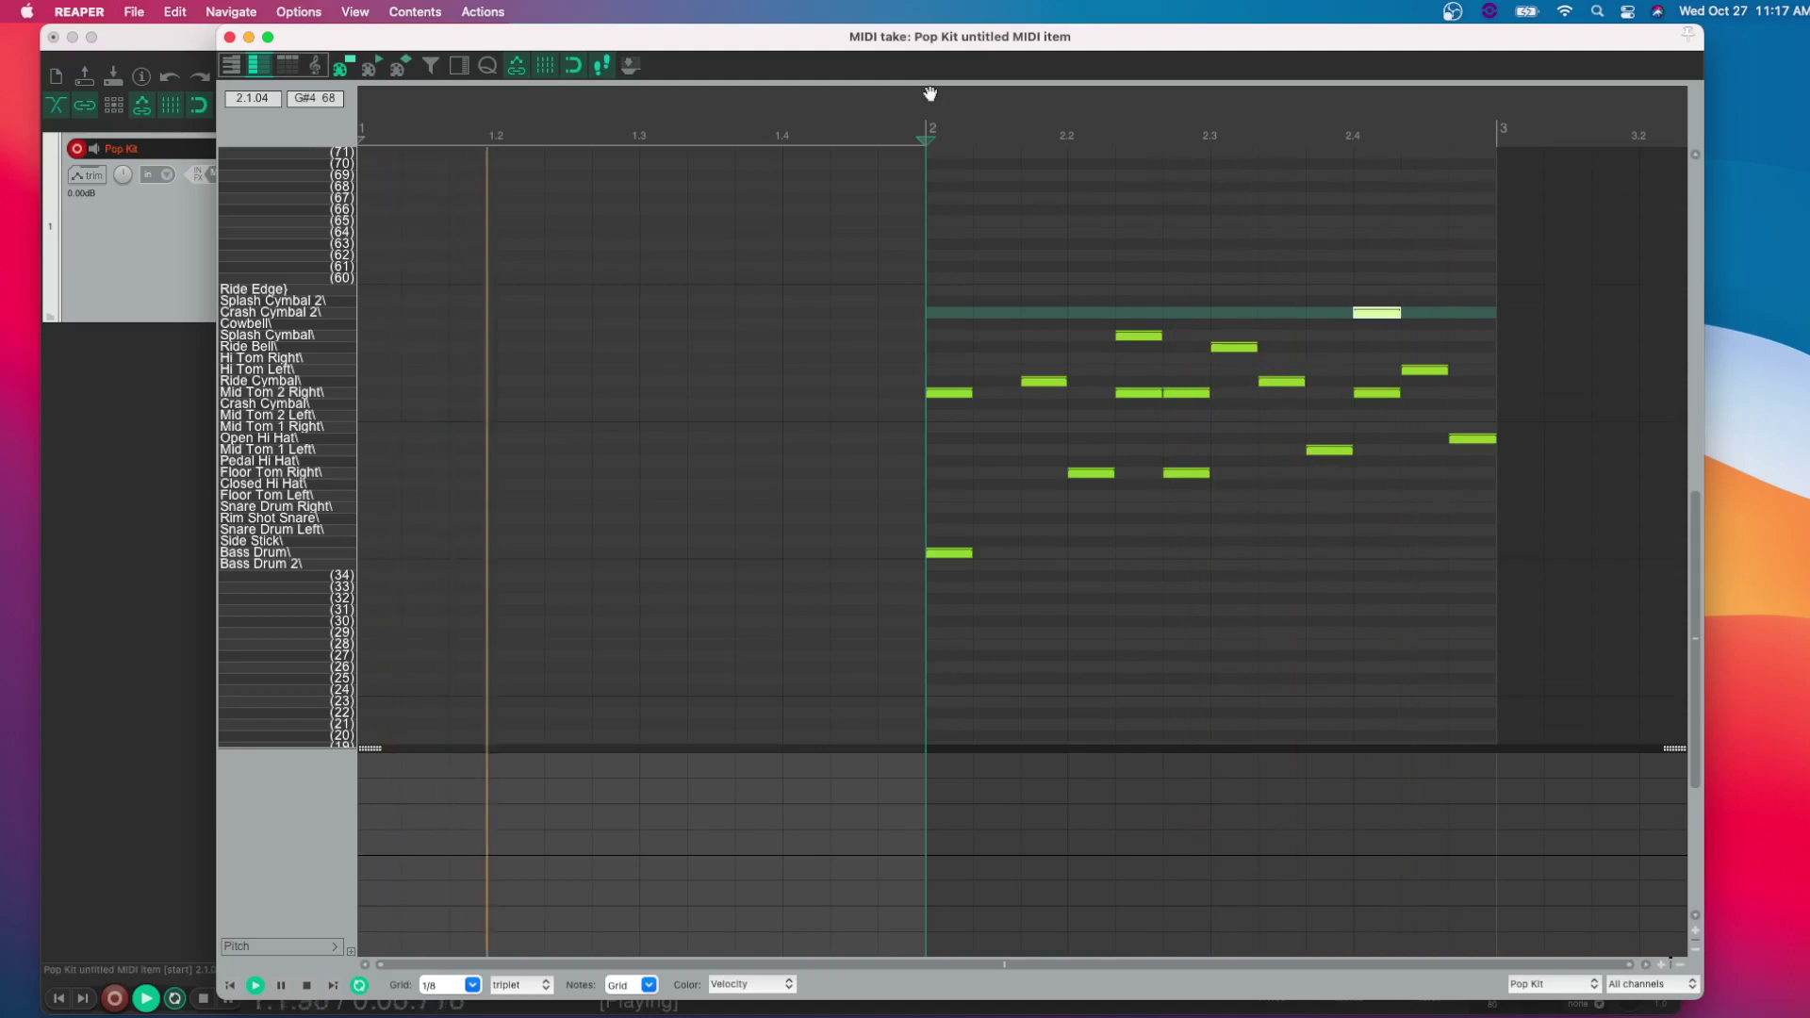
key(space)
click(230, 37)
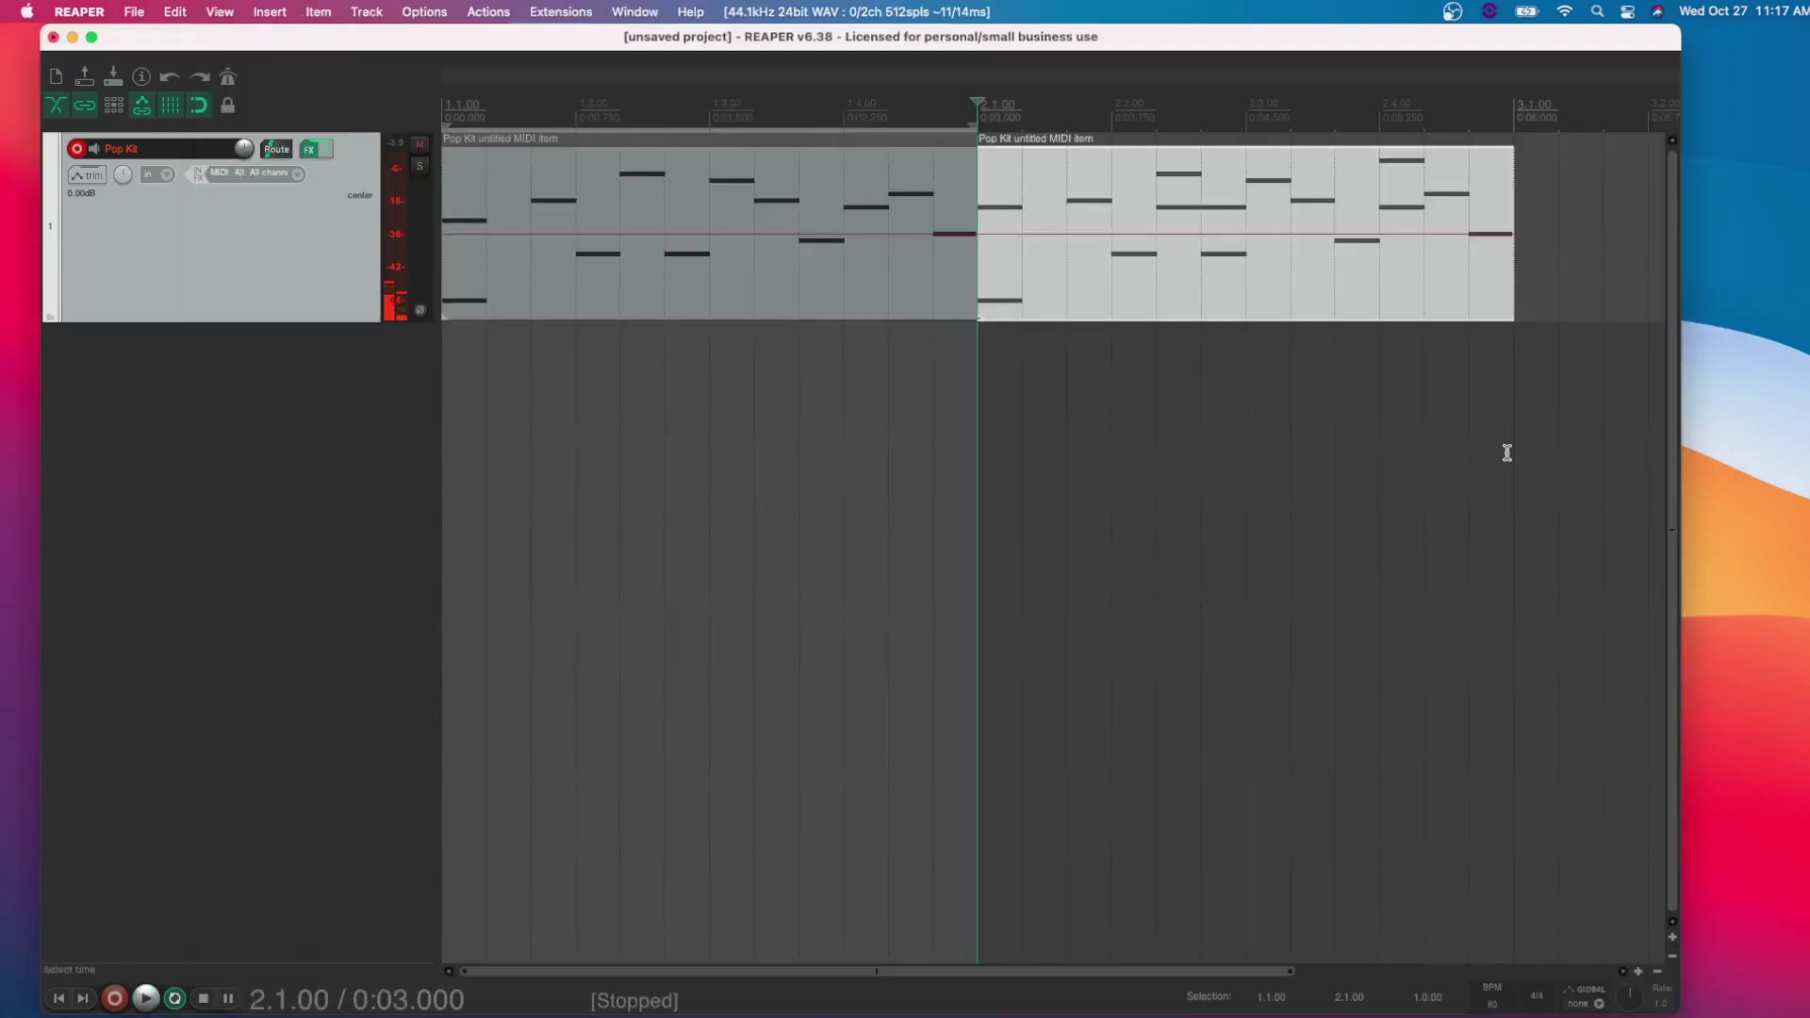
Extend the time selection across both measures, from 1.1.00 to 3.1.00, and briefly start and stop playback.
drag(1513, 386, 443, 316)
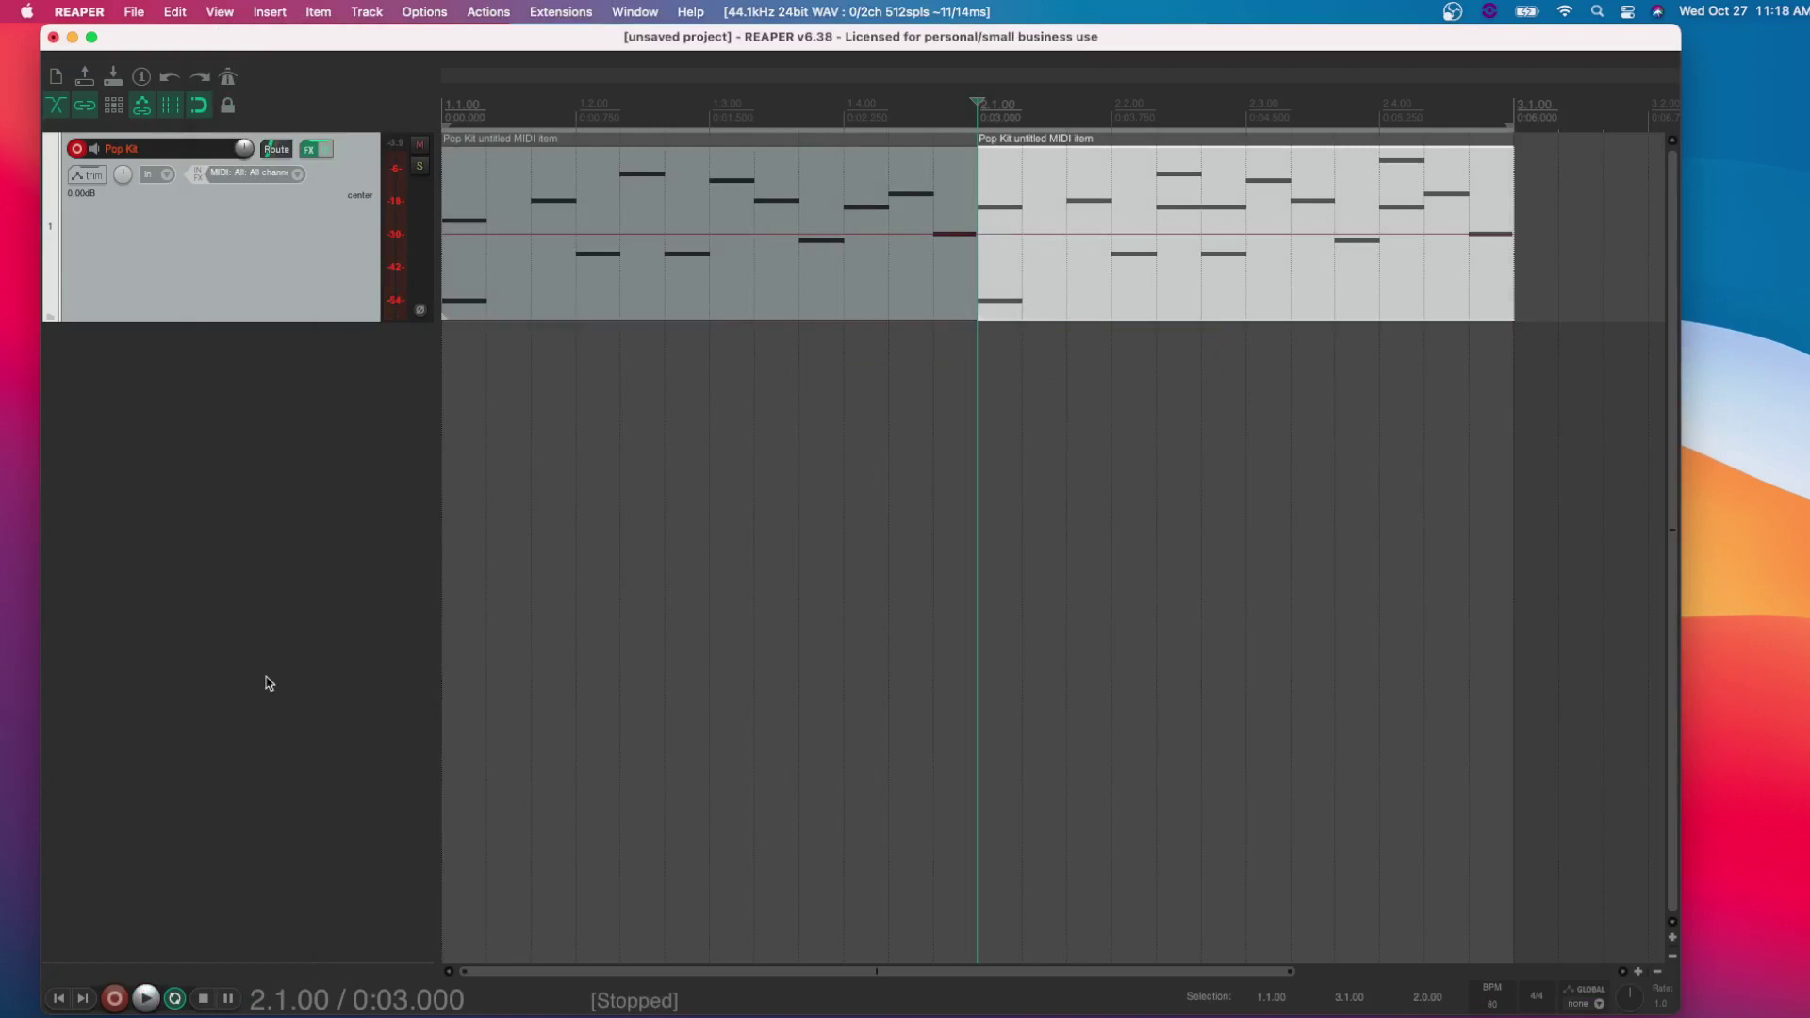
click(146, 997)
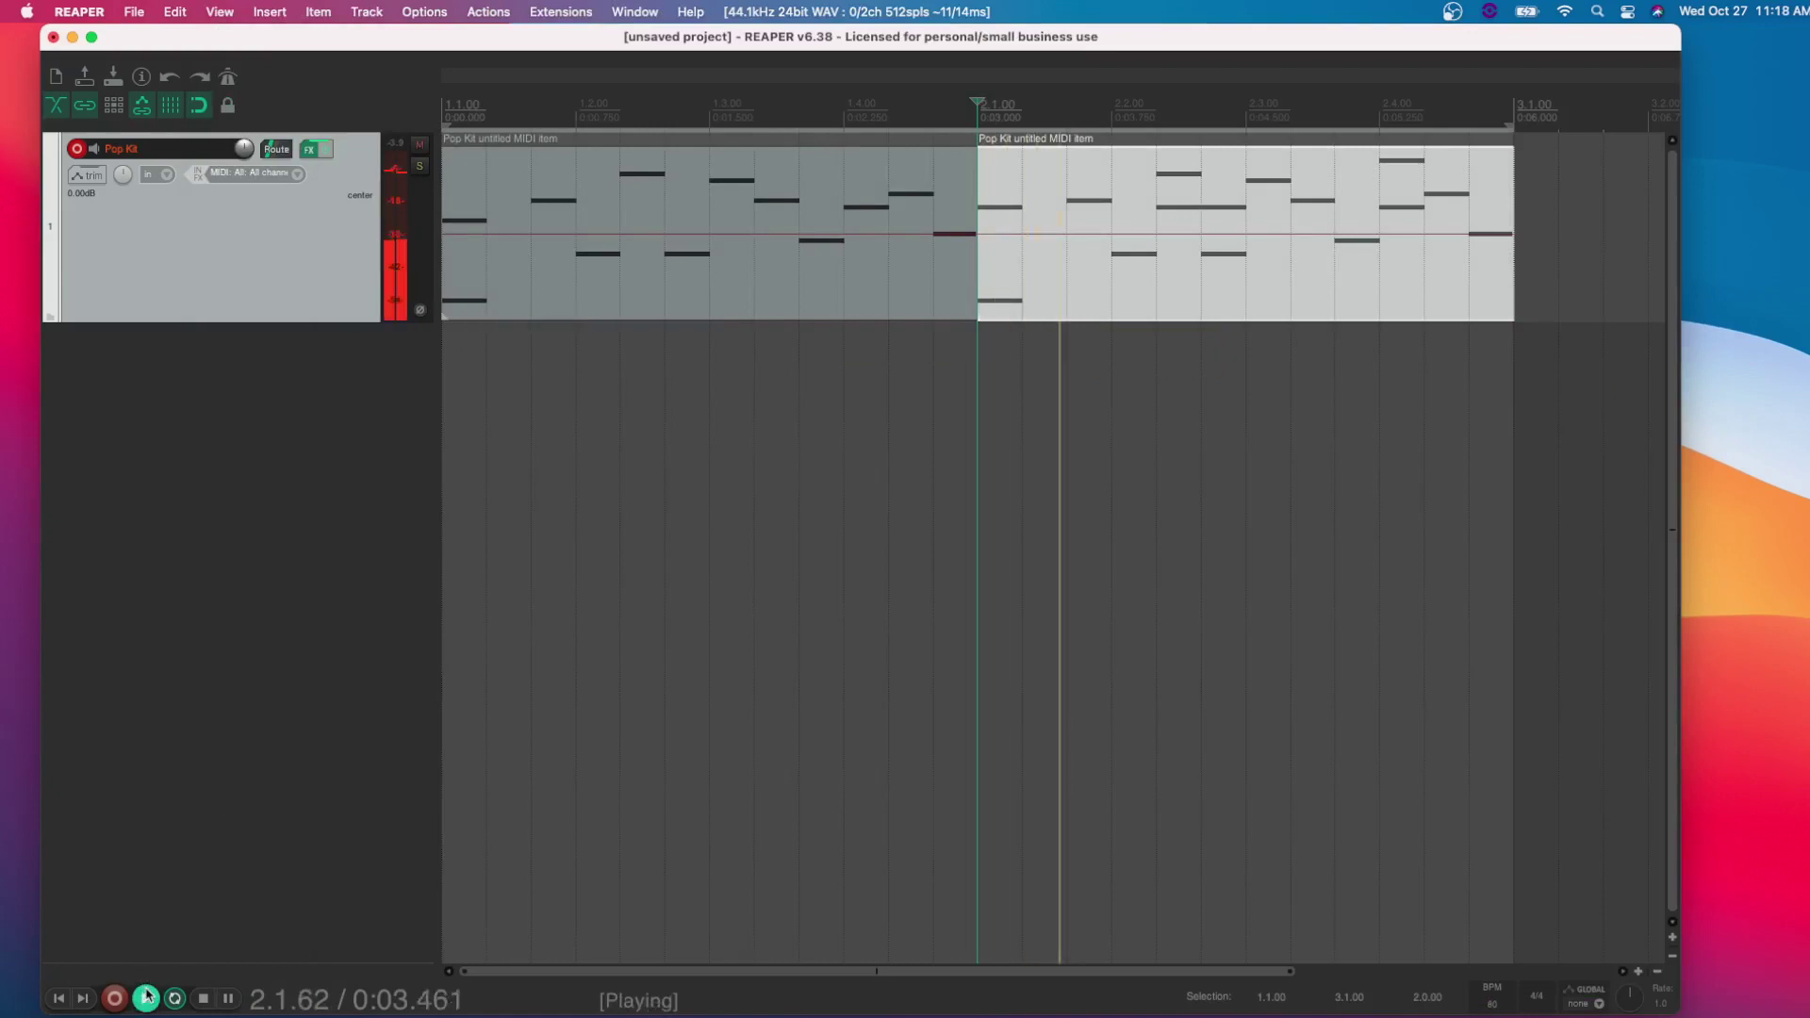
key(space)
click(81, 999)
key(space)
key(space)
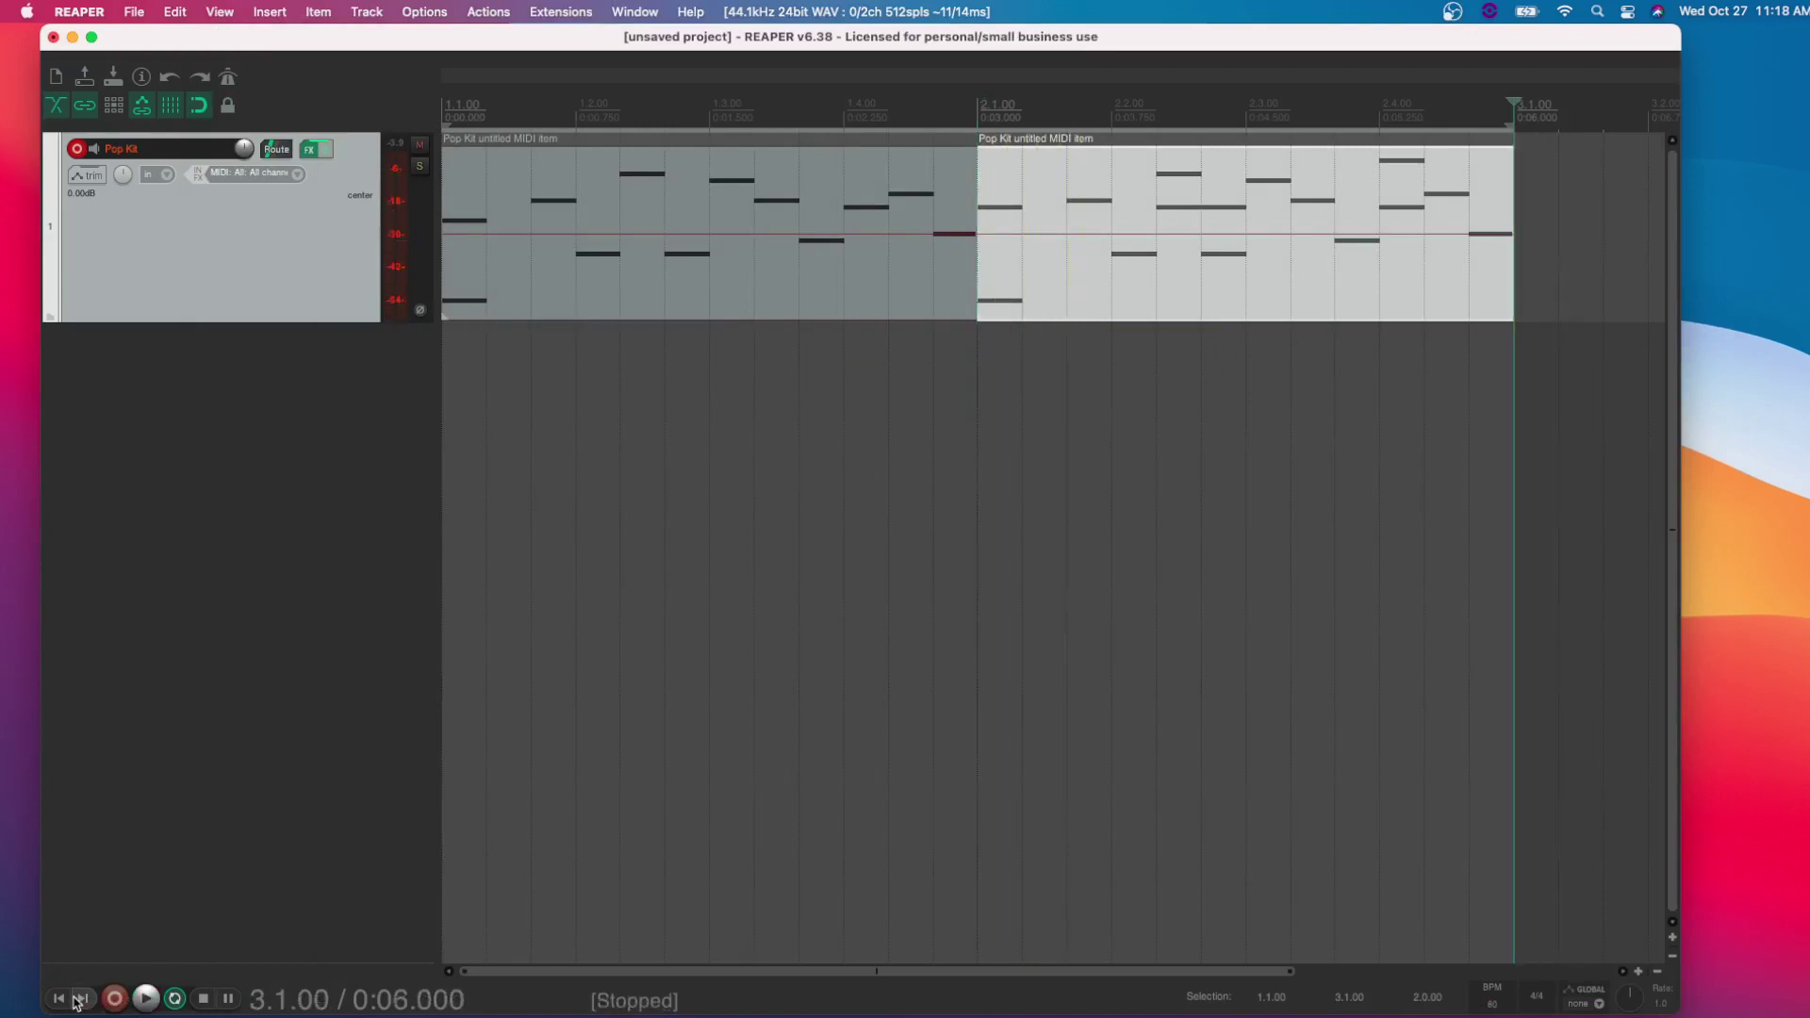
Deselect the MIDI item, play both measures from the project start and stop playback.
click(933, 367)
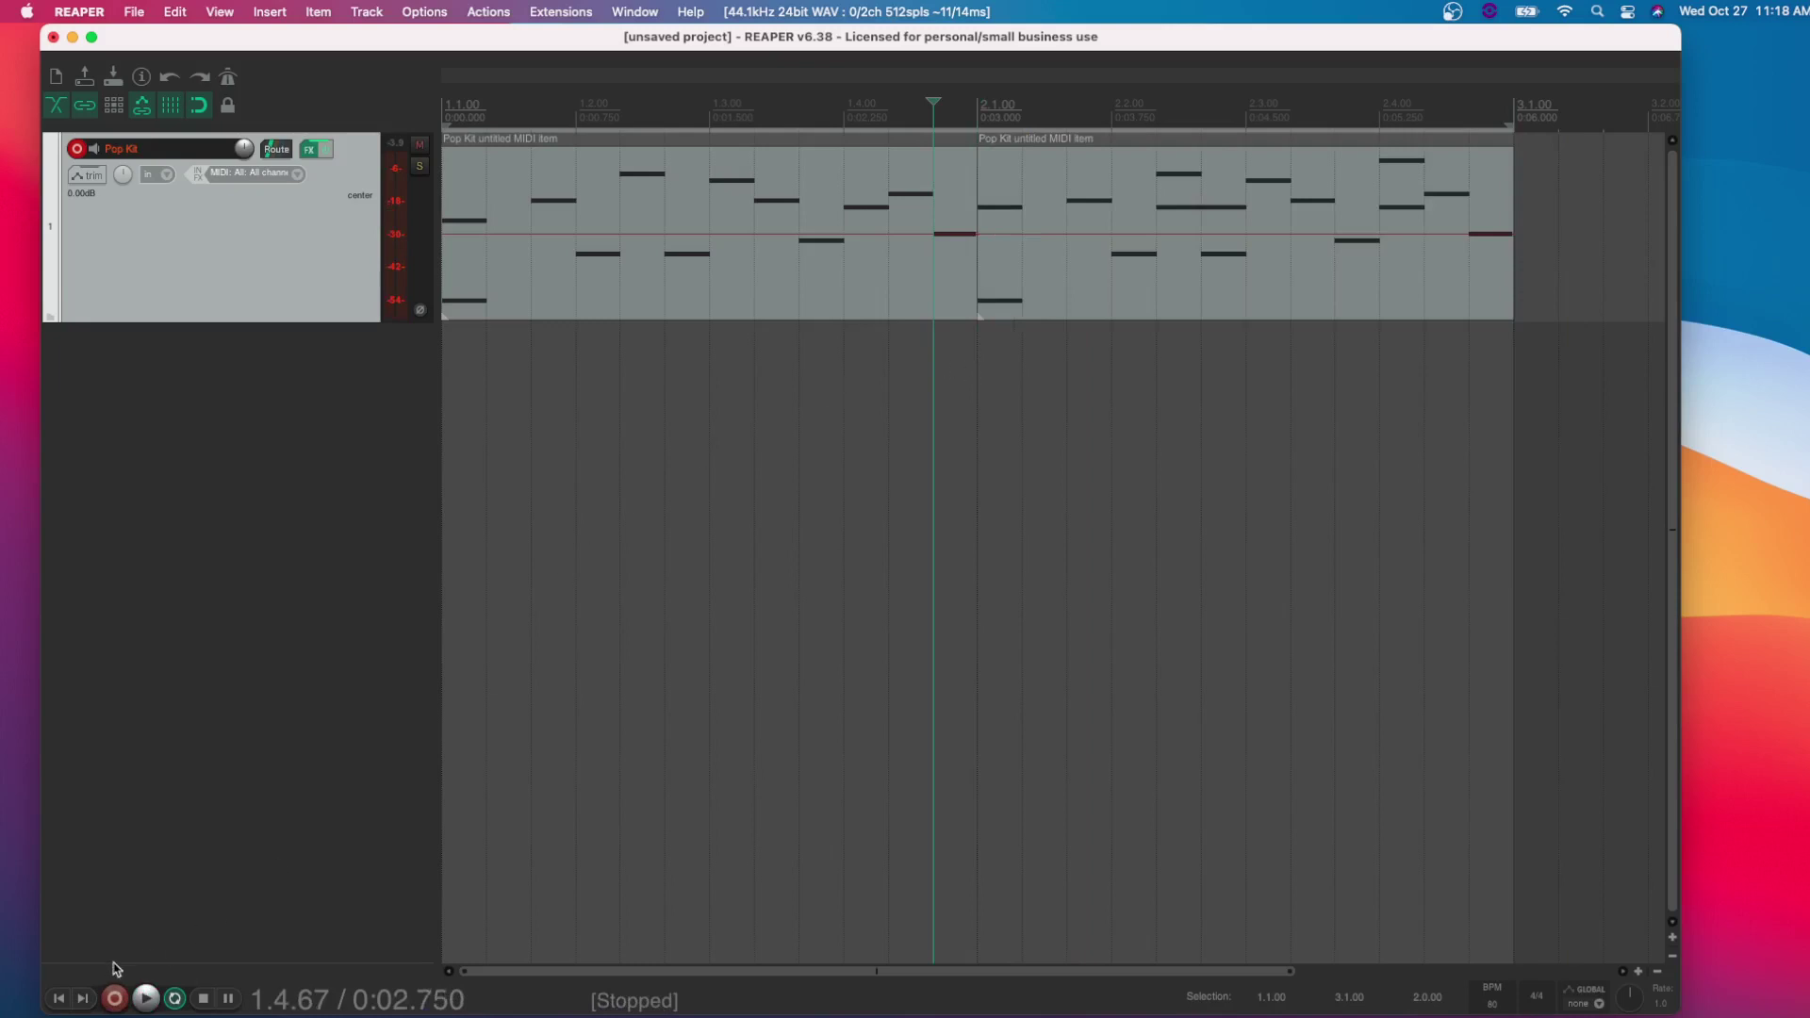
click(56, 998)
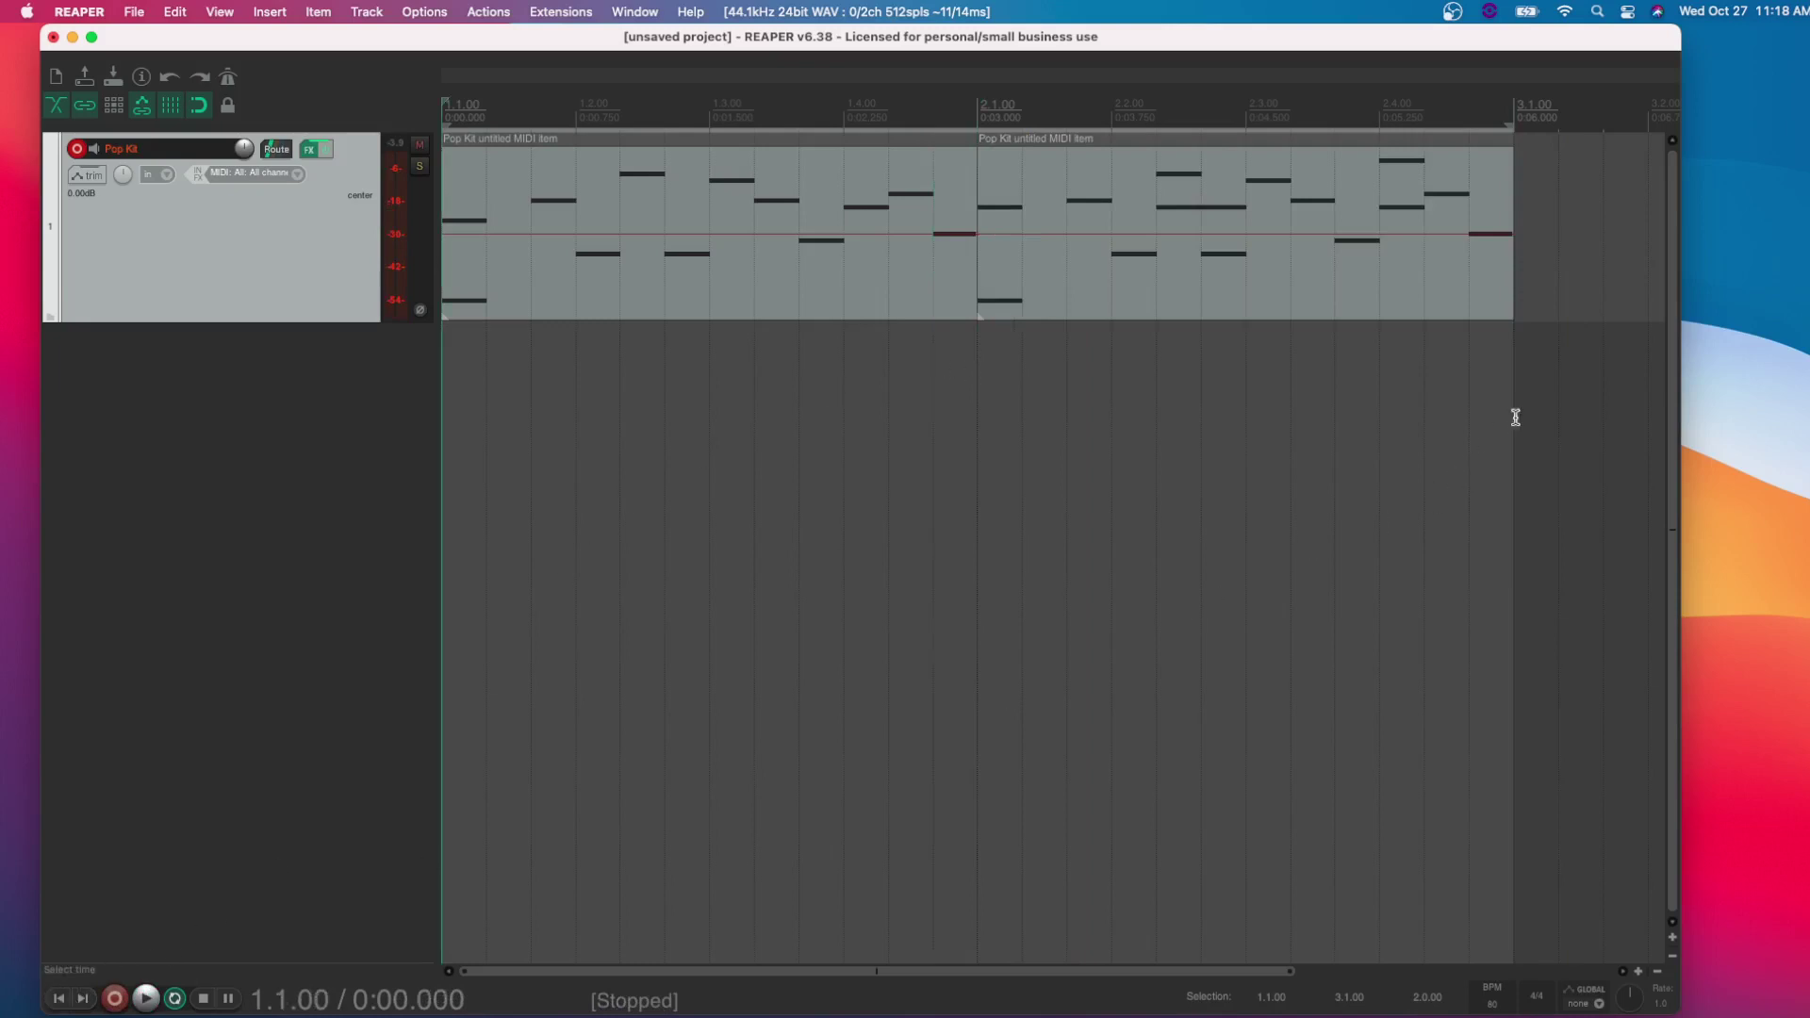
key(space)
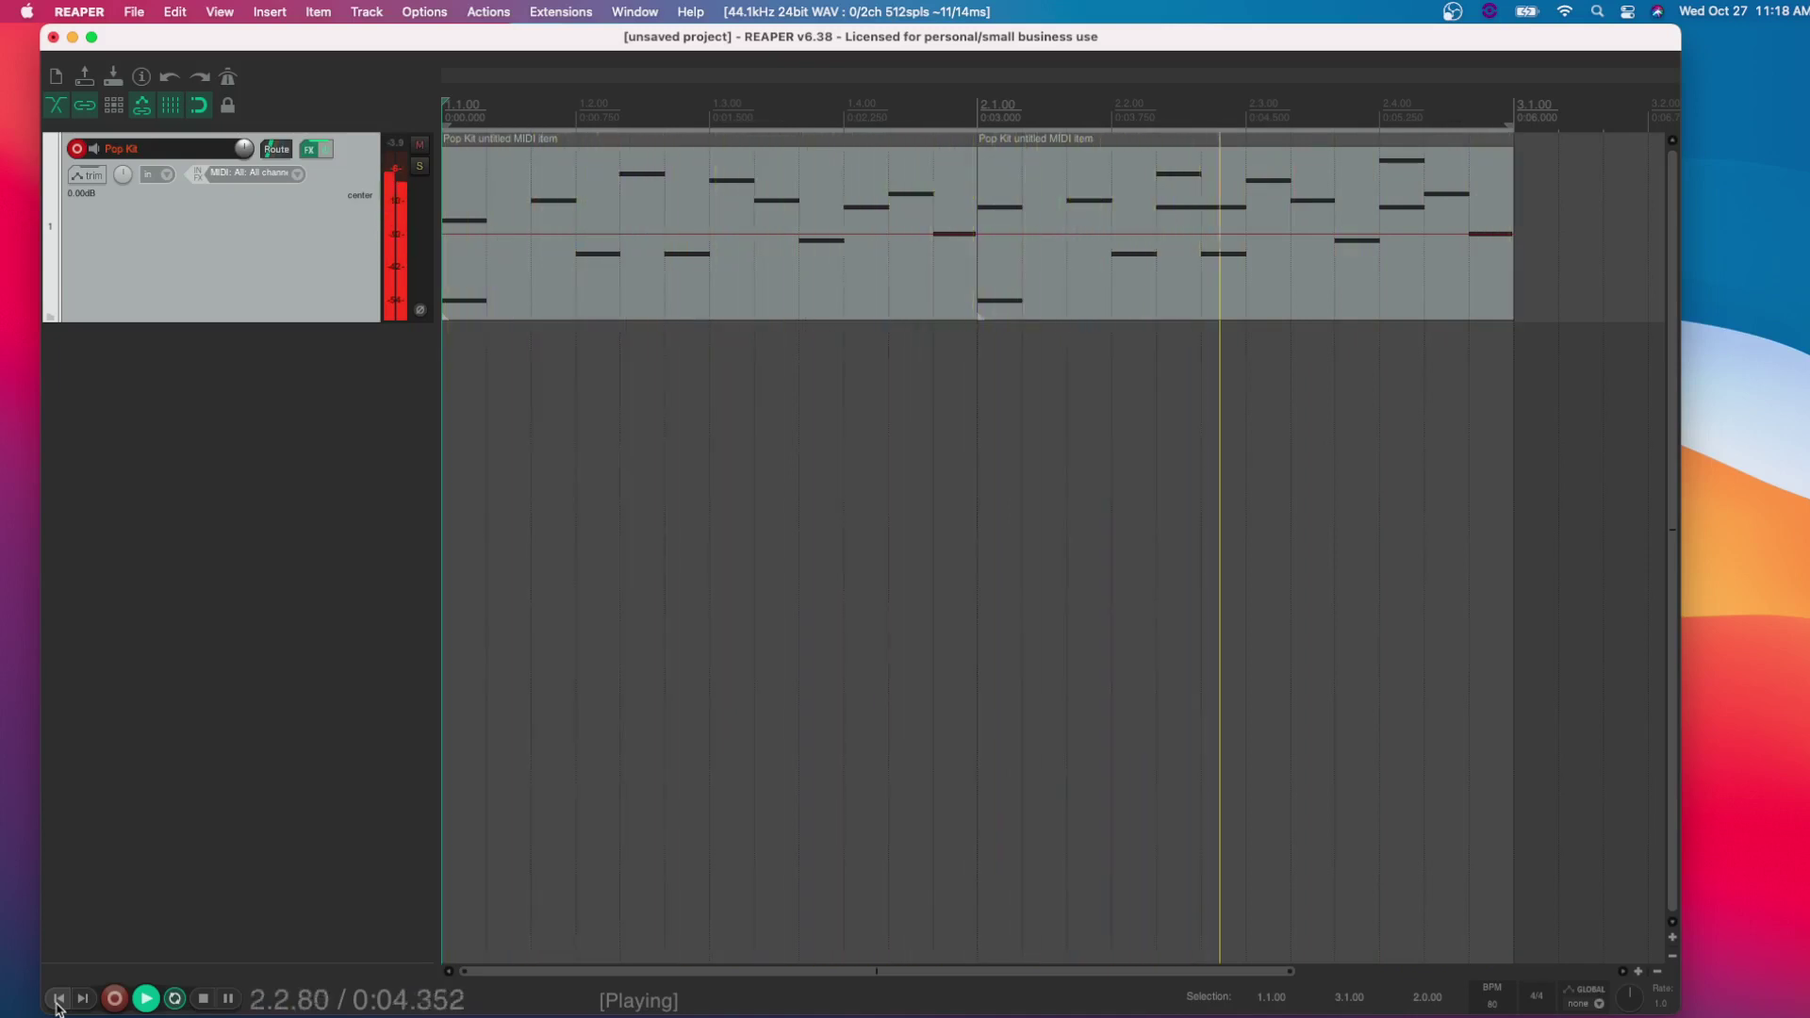
key(space)
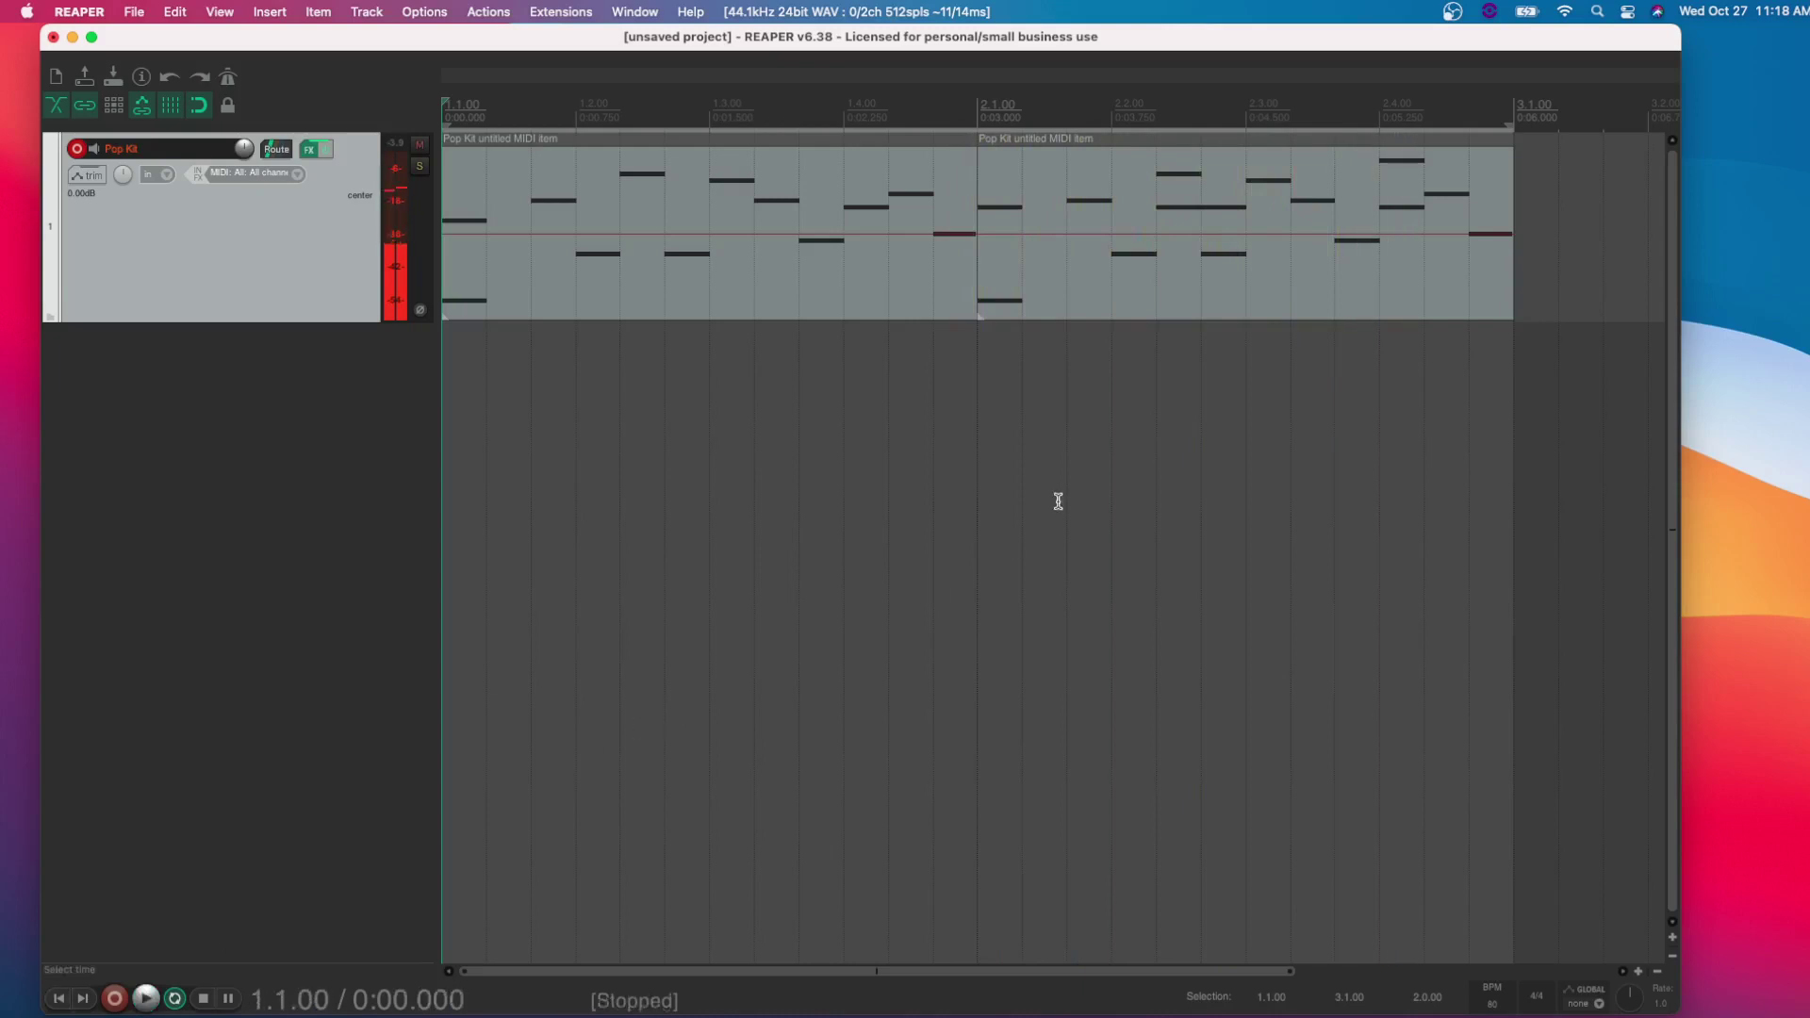
Select both Pop Kit MIDI items and glue them into a single item.
click(1067, 206)
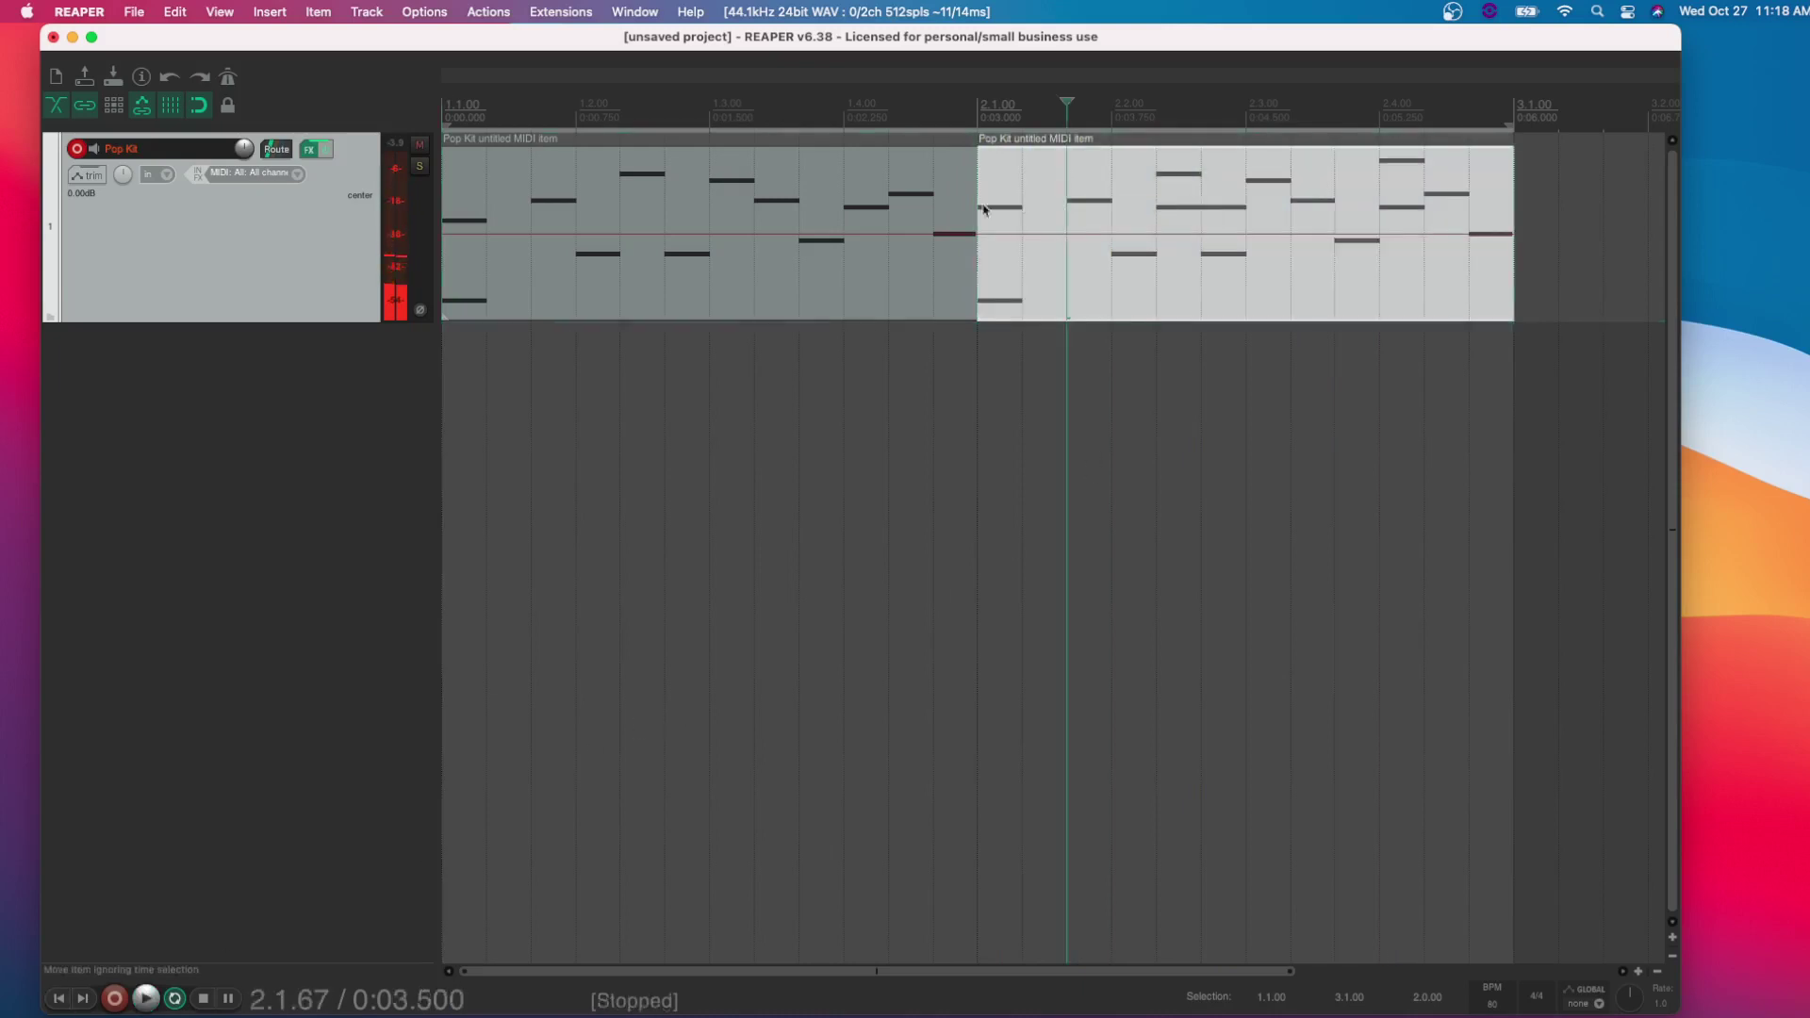
shift+click(919, 227)
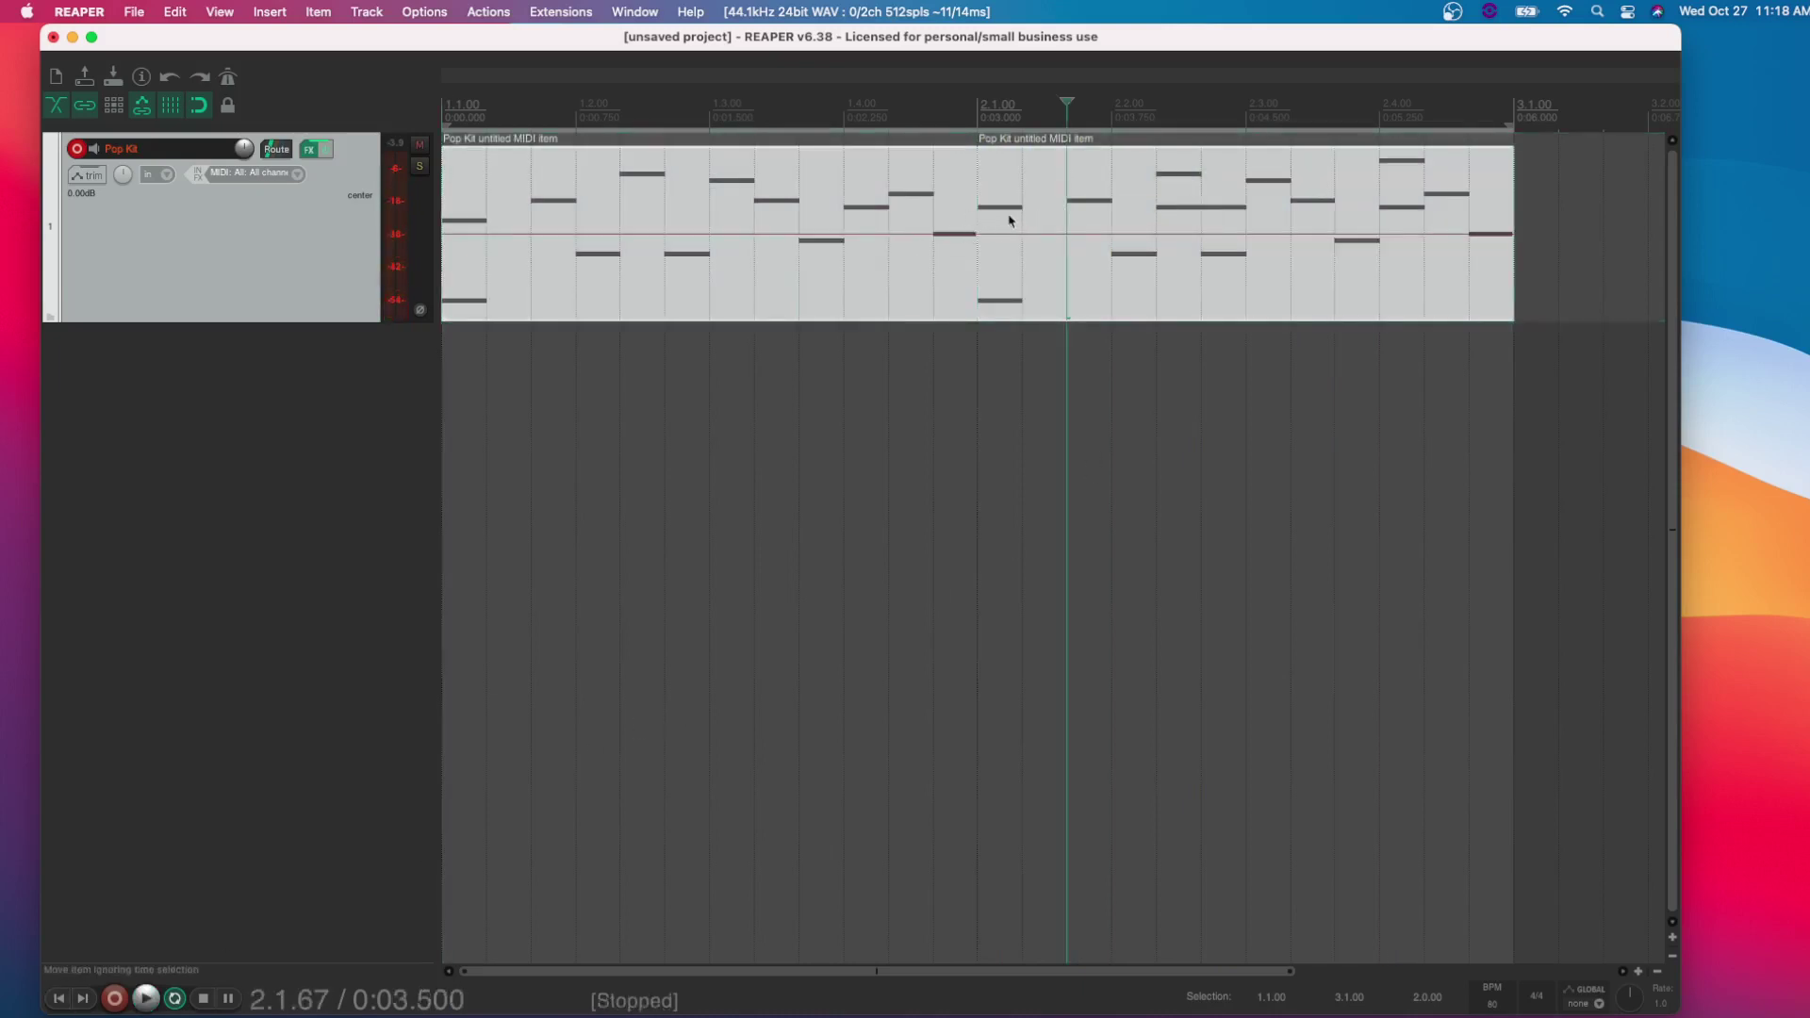
right_click(920, 203)
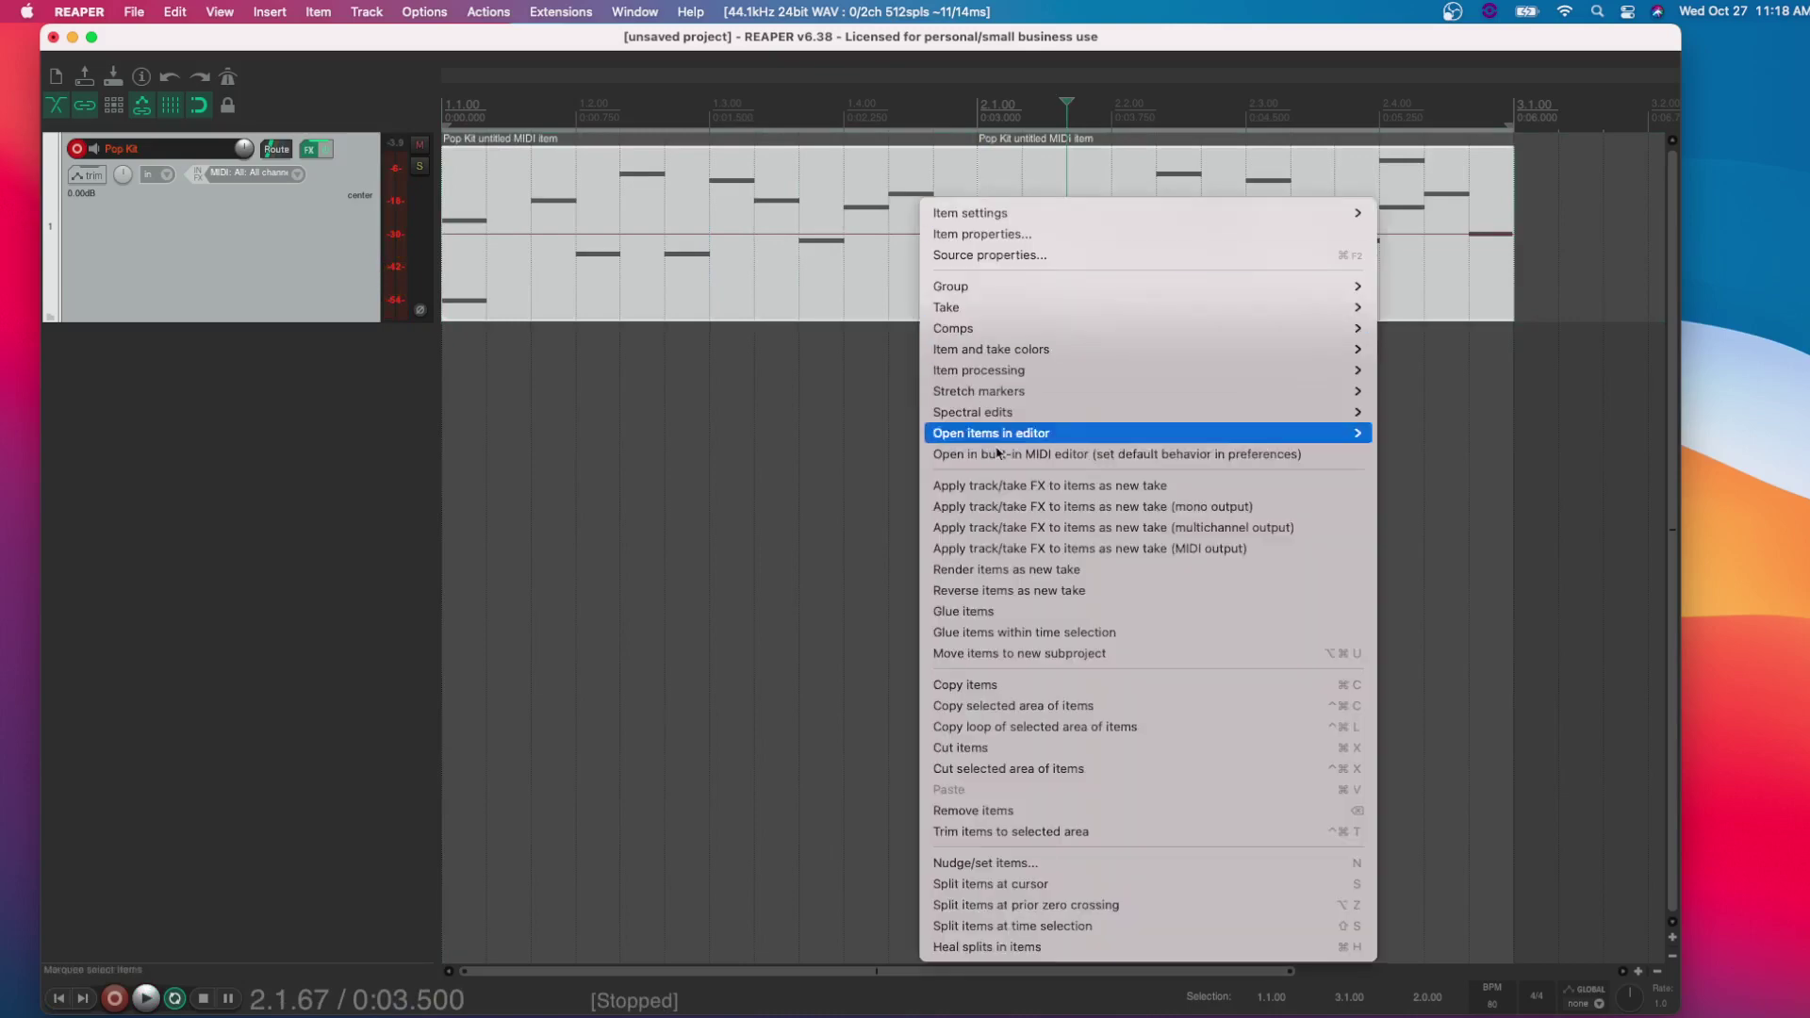
click(990, 611)
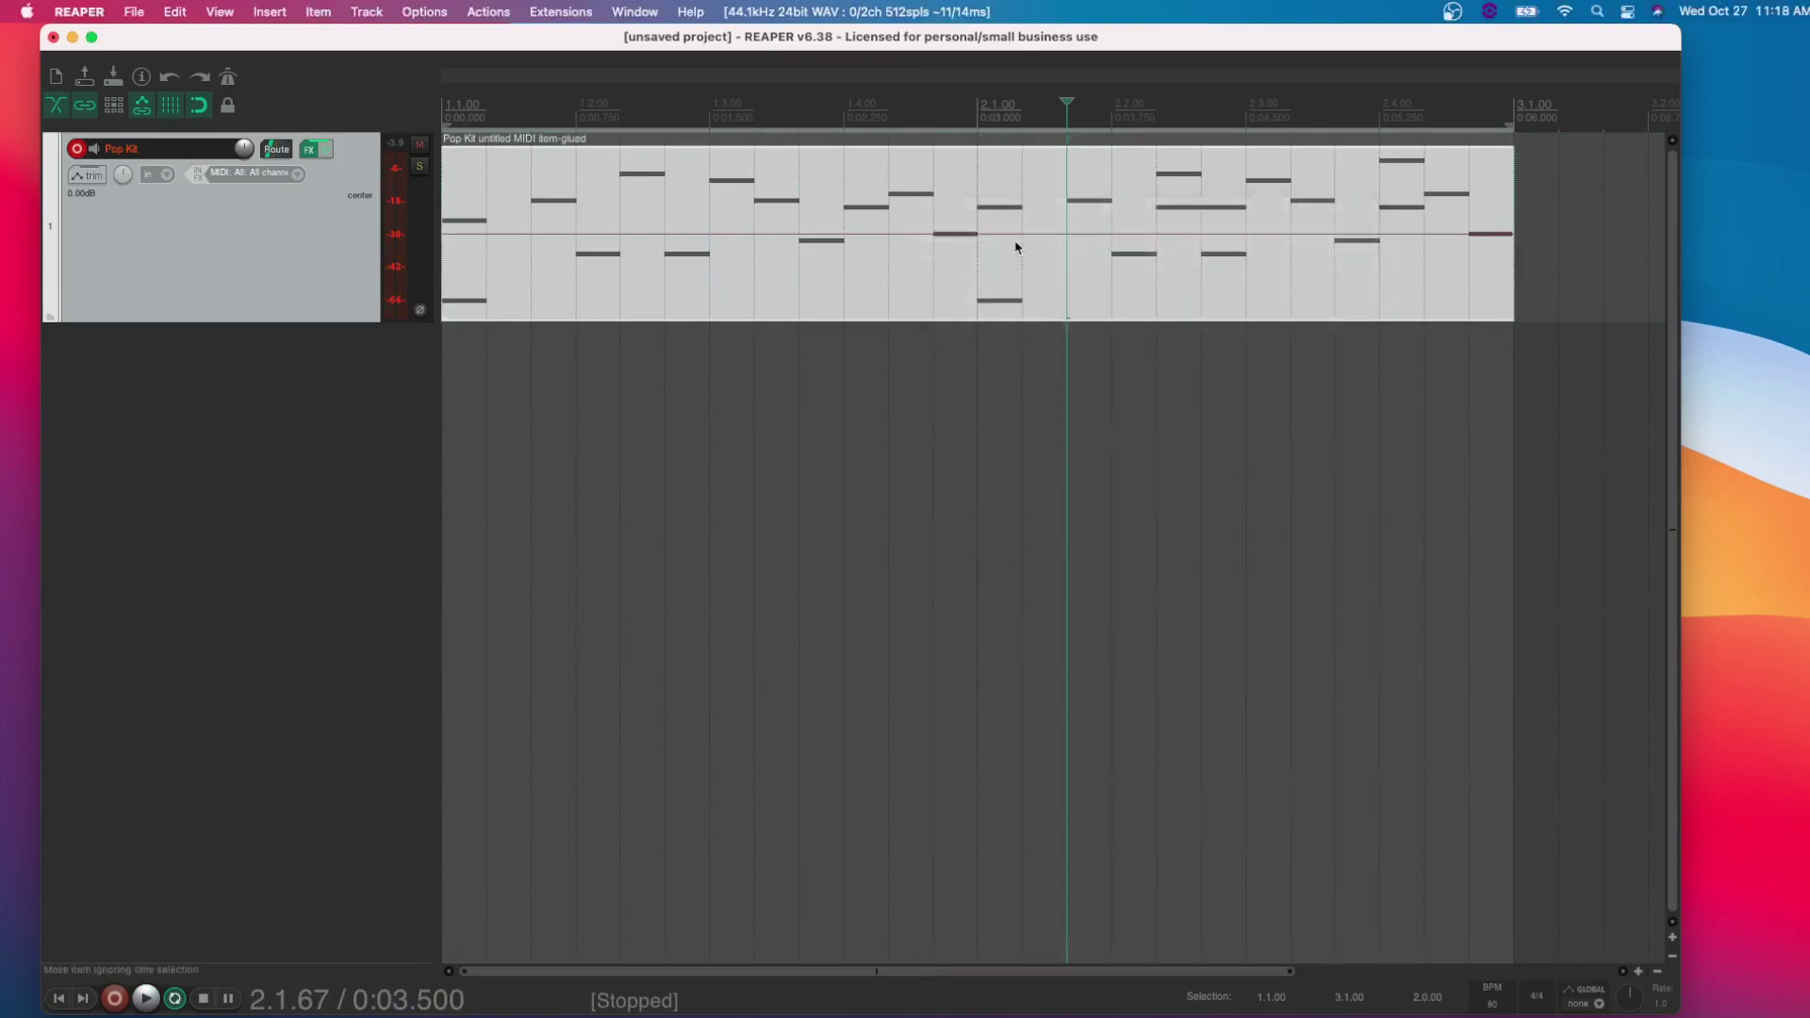
Open the glued Pop Kit item in the MIDI editor, play it from the start and stop playback.
double_click(1021, 283)
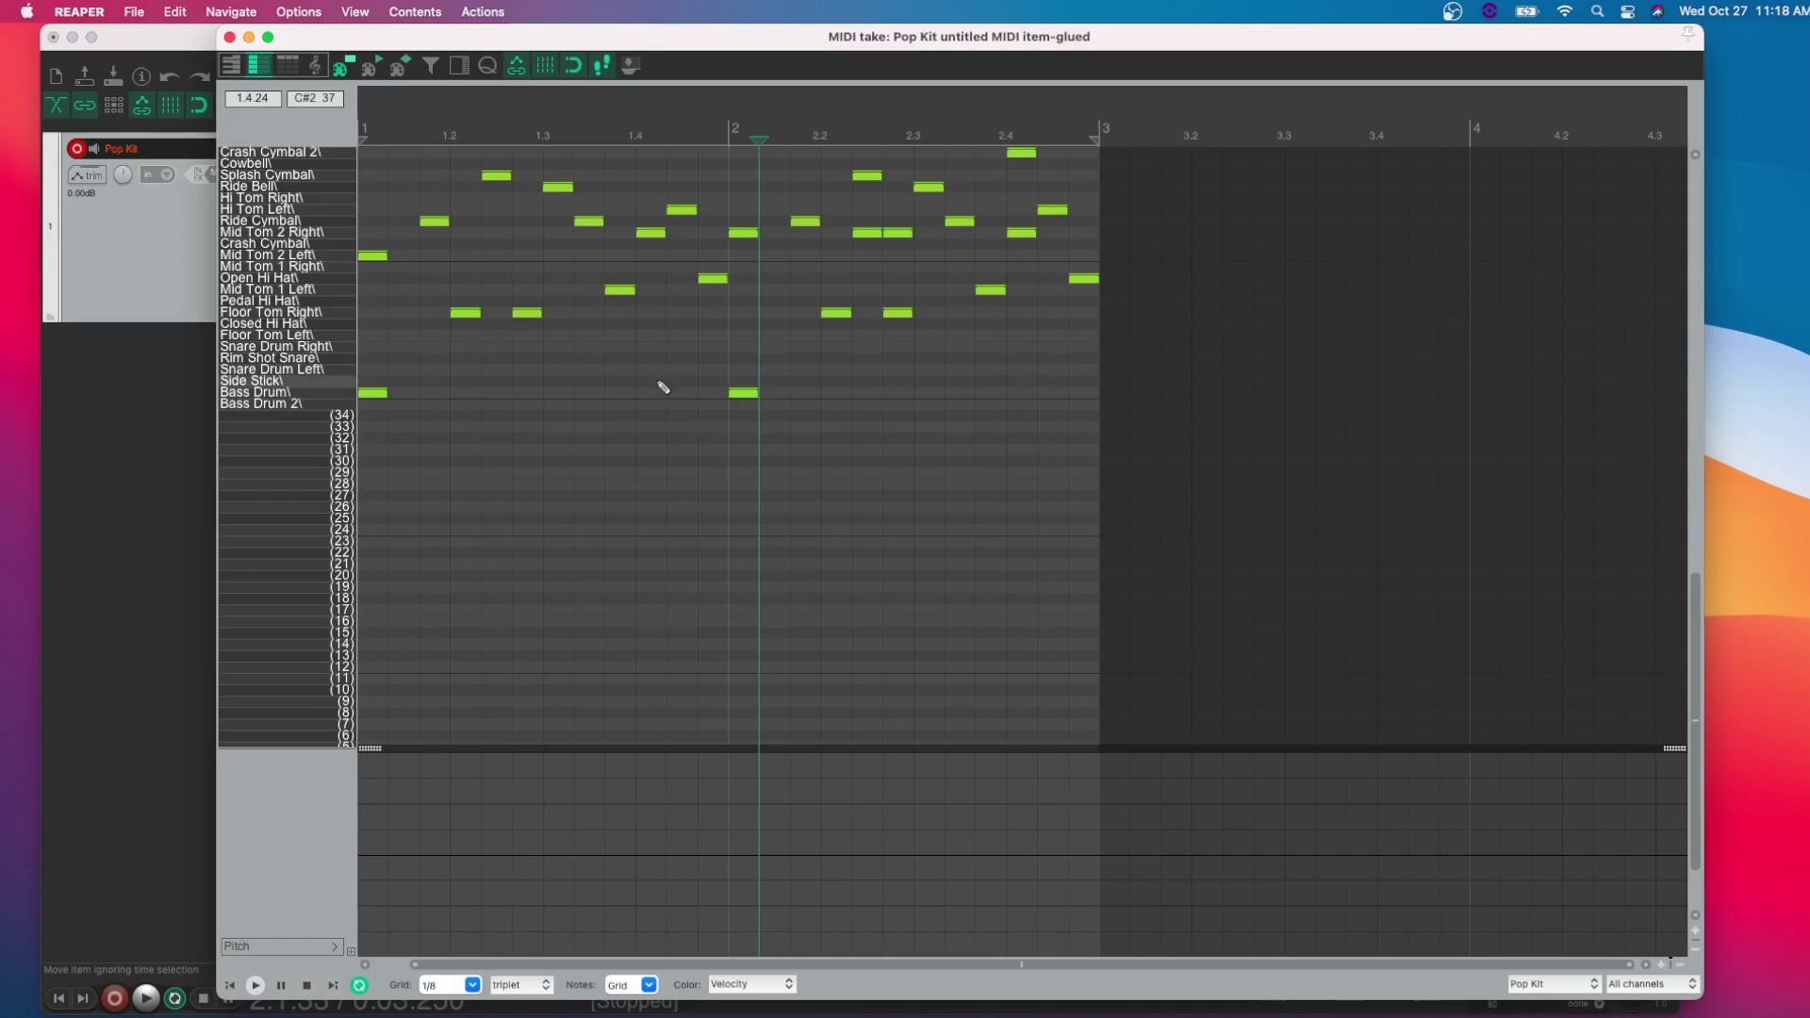
scroll(857, 341, up, 2)
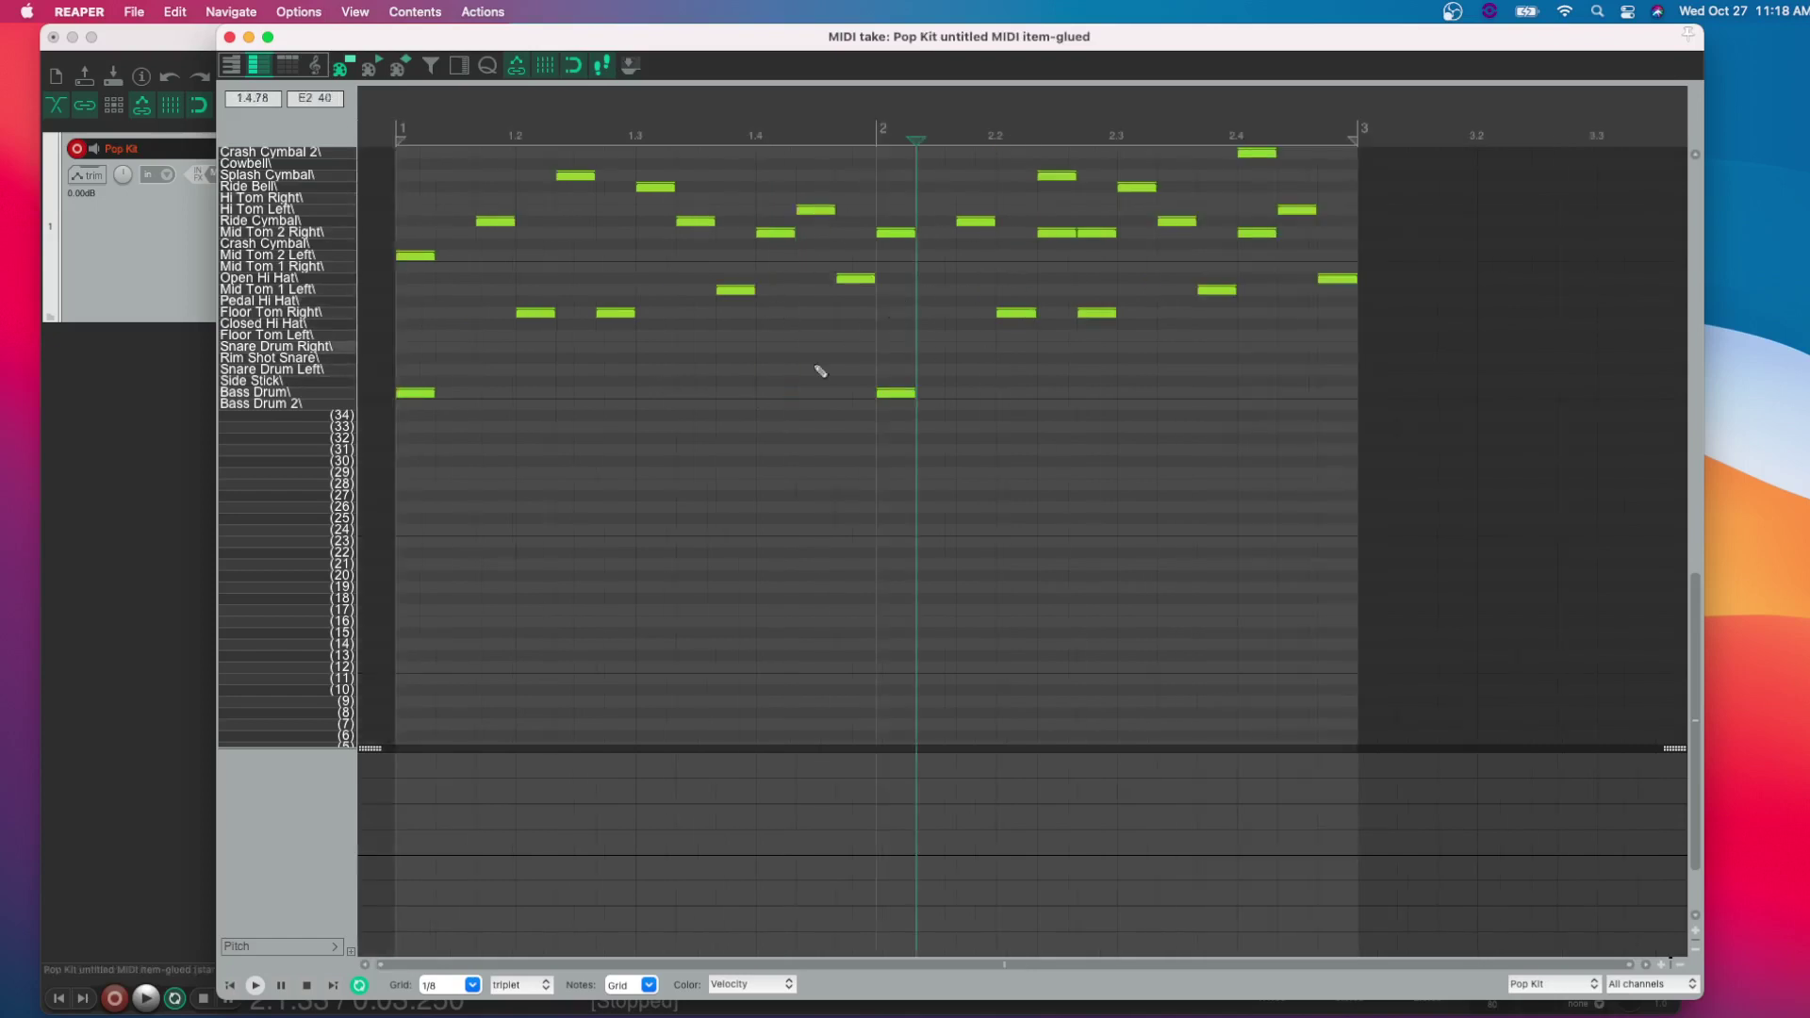
click(229, 985)
click(255, 985)
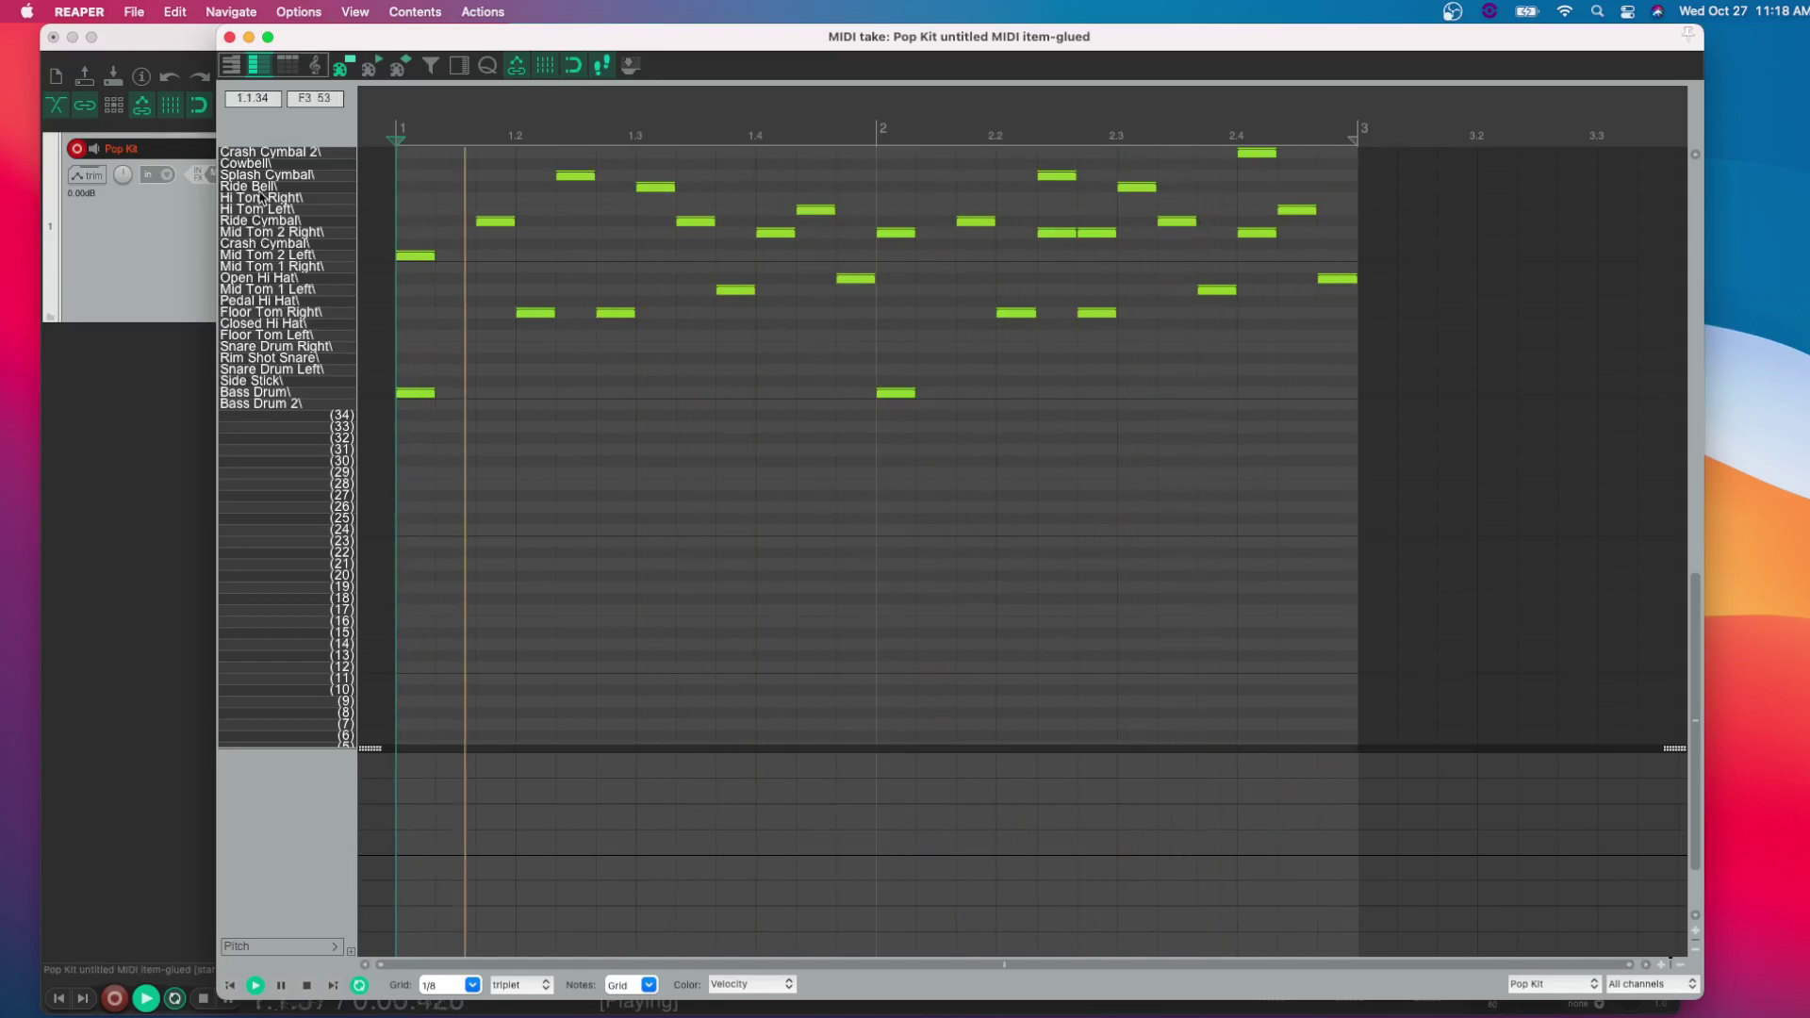
key(space)
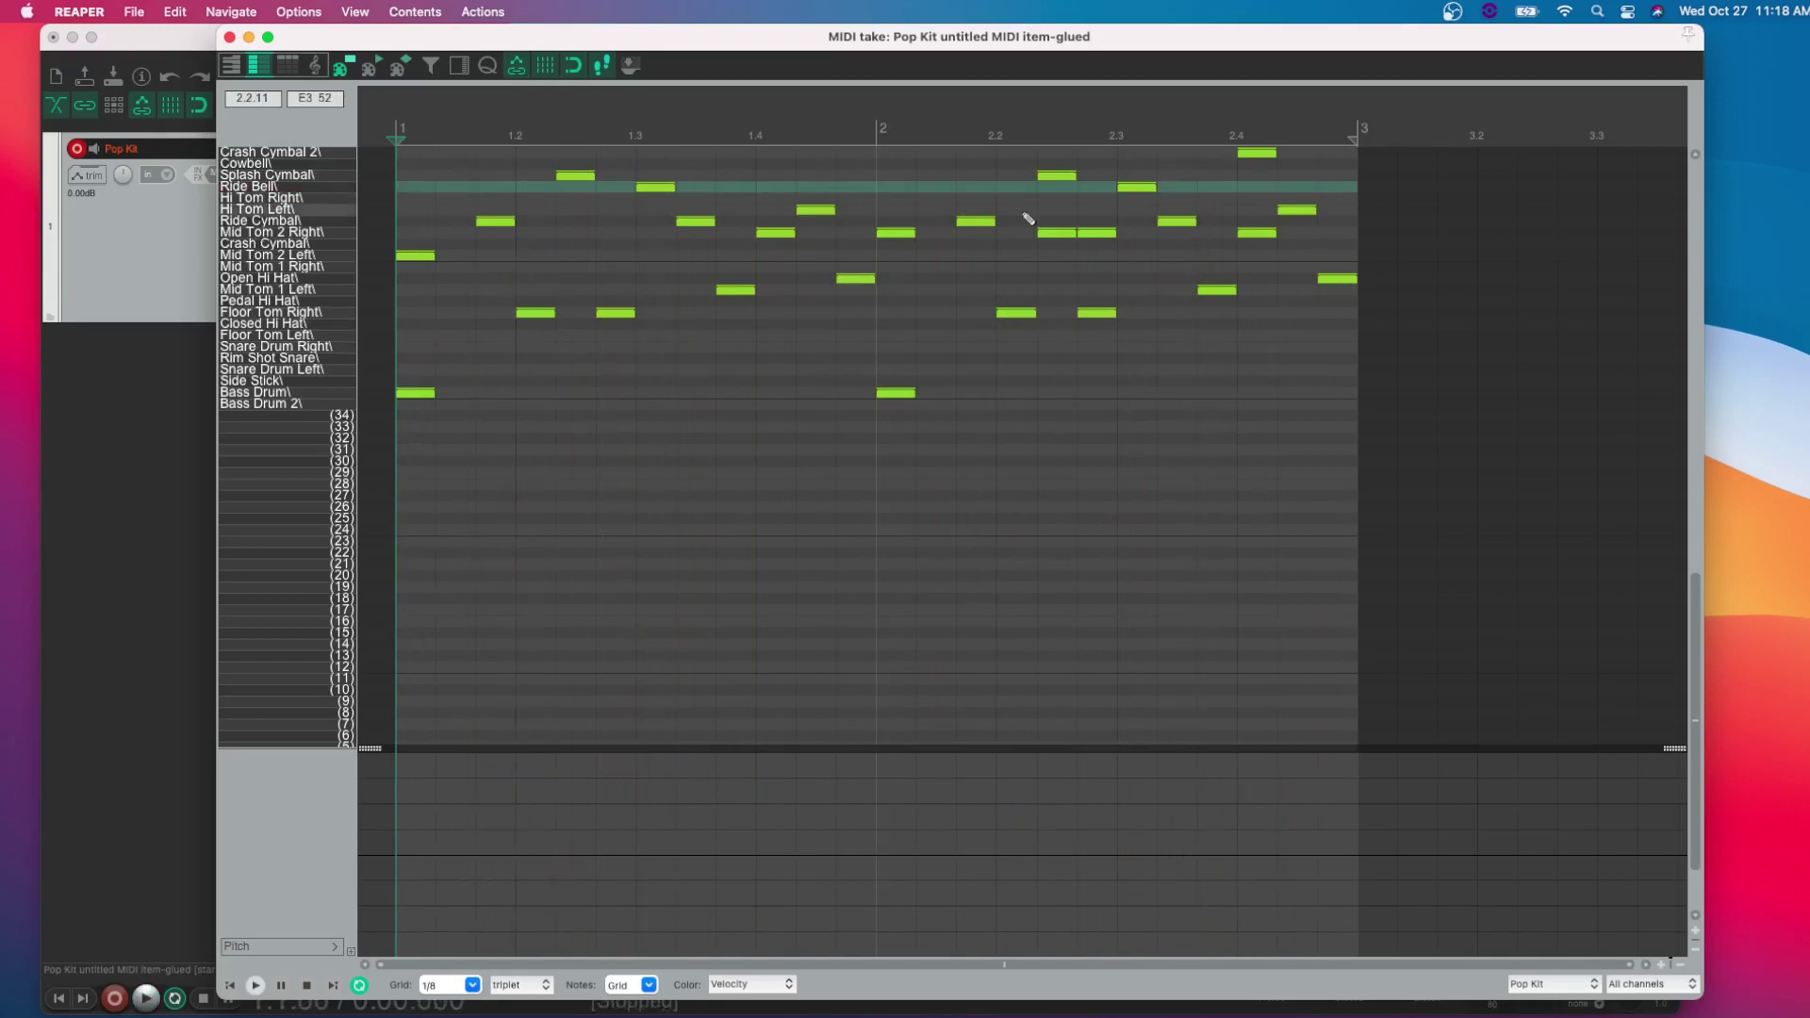
Add Cowbell notes on all three triplets of beat 1 in measure 2, then select them together and adjust their velocity.
click(887, 189)
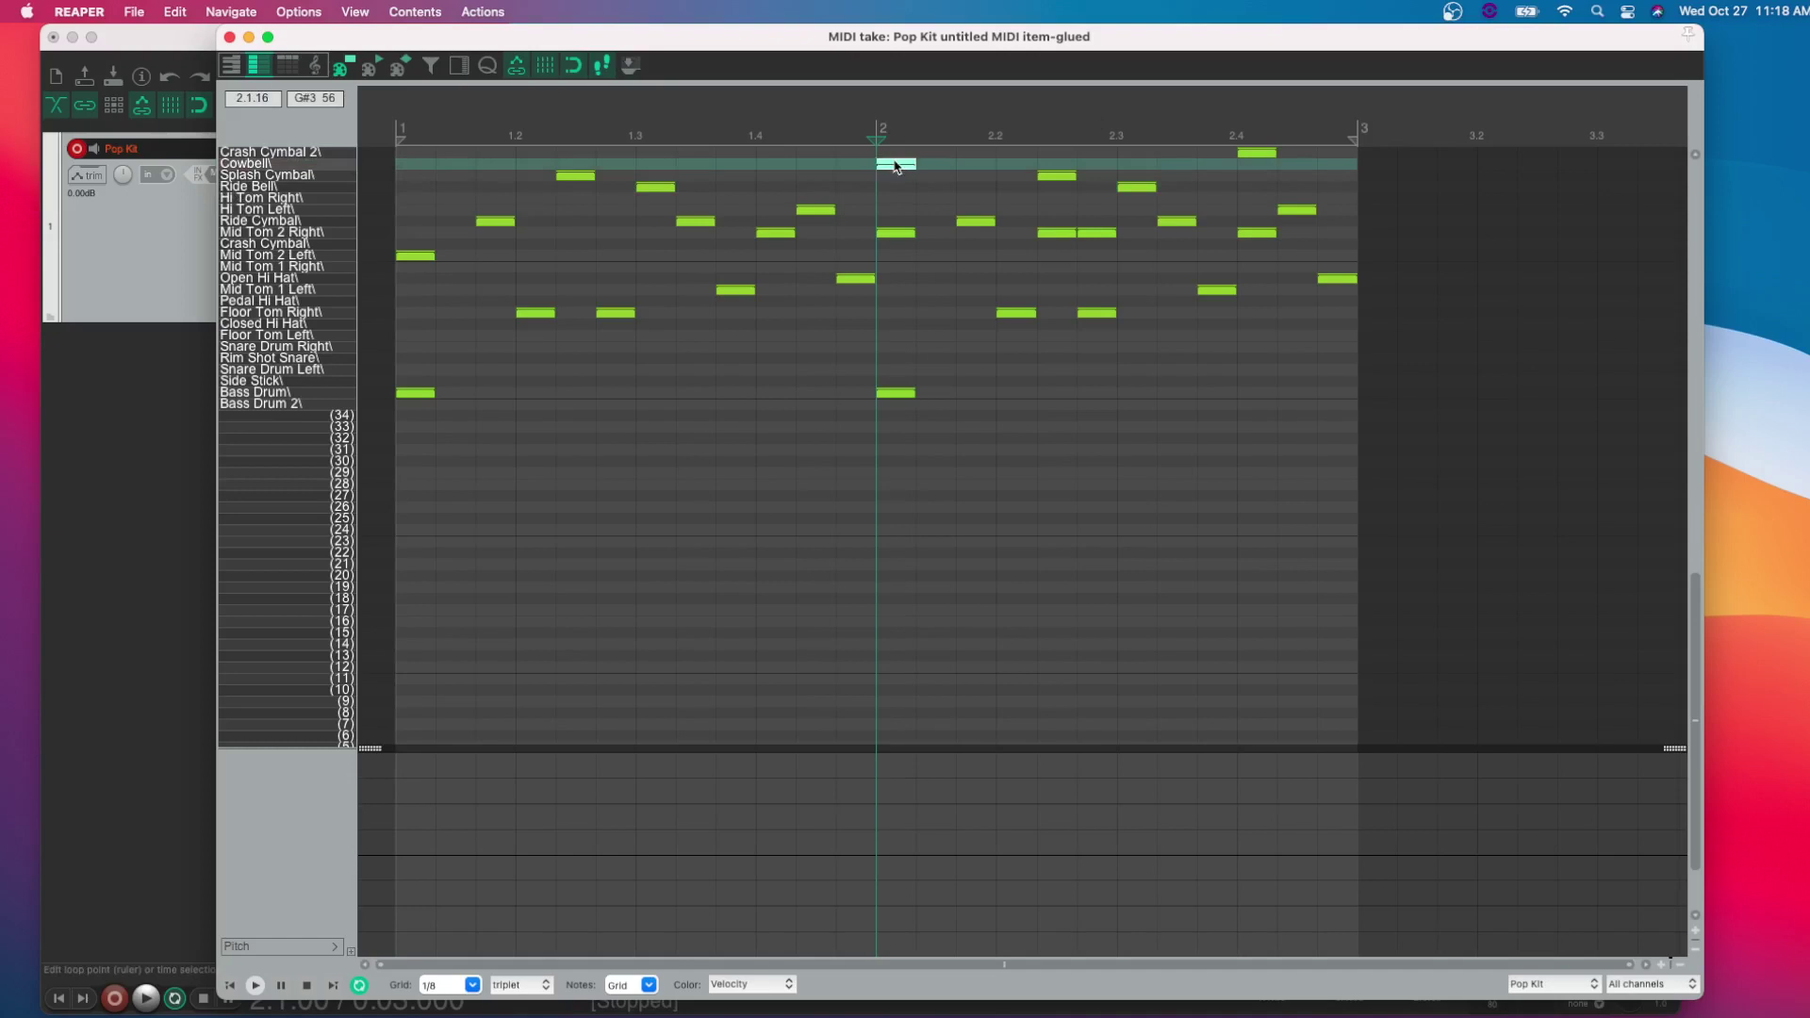
click(935, 165)
click(975, 165)
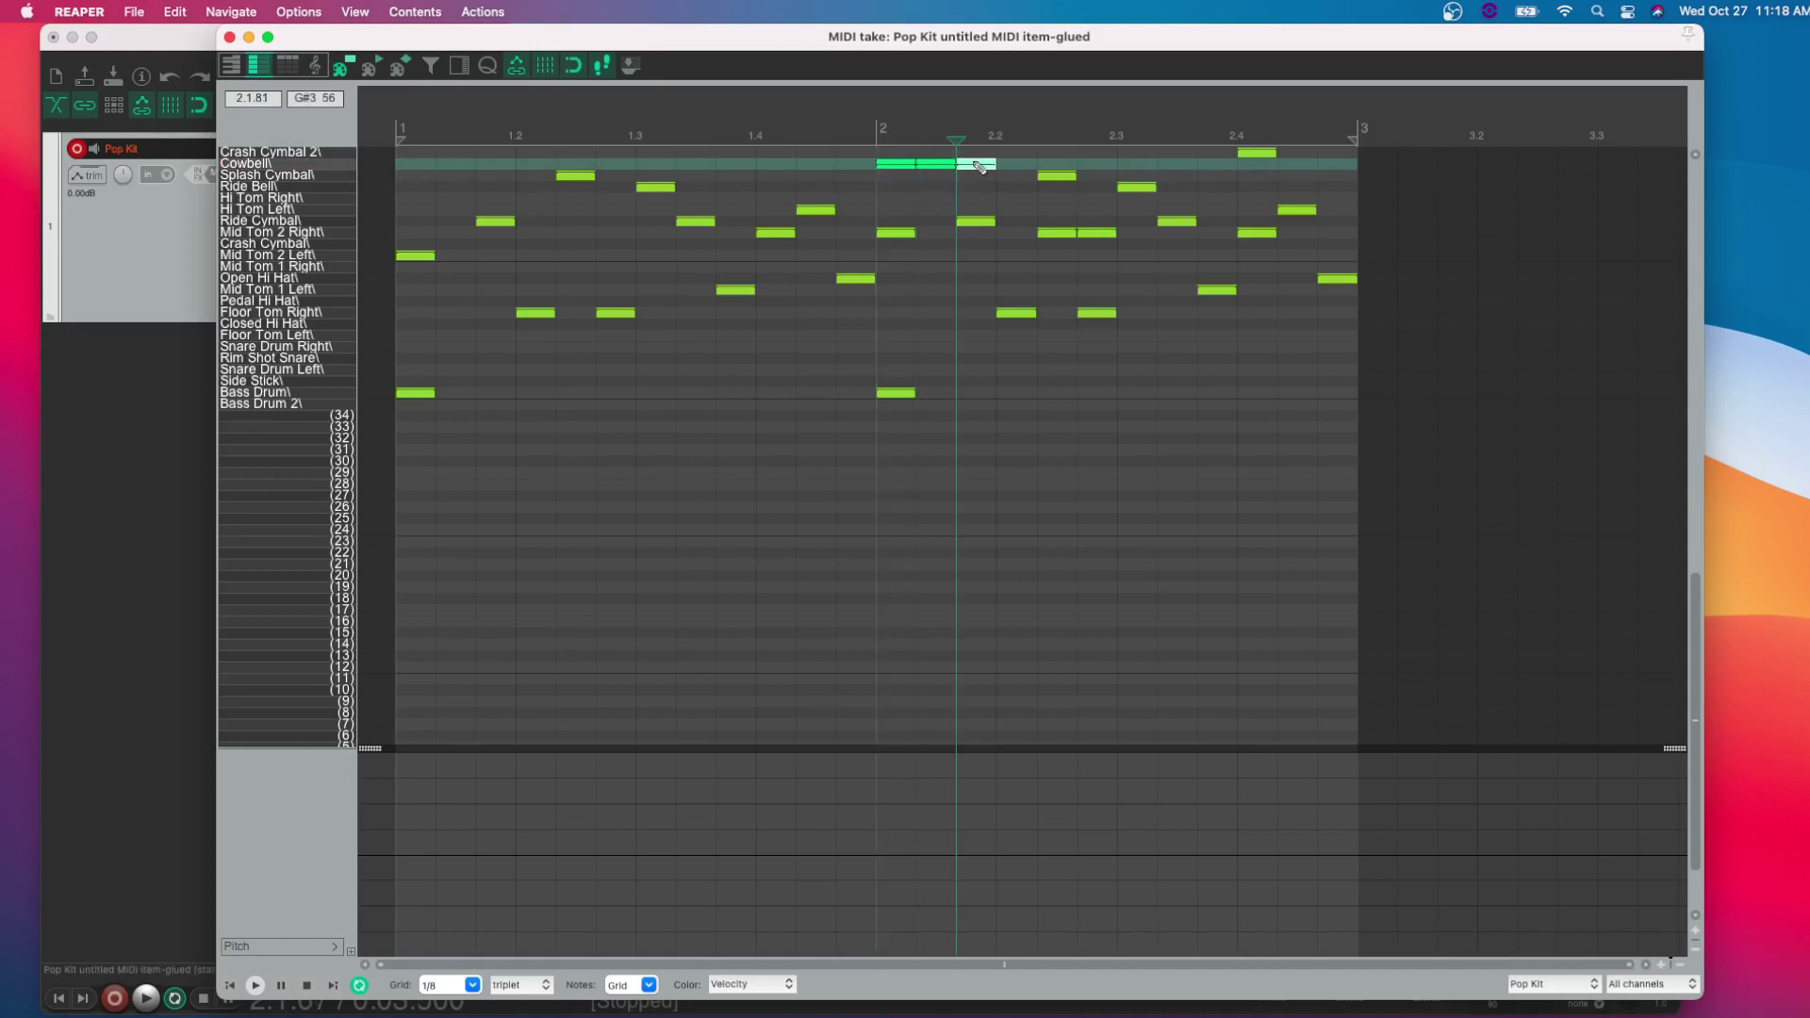
shift+click(893, 165)
drag(930, 165, 931, 162)
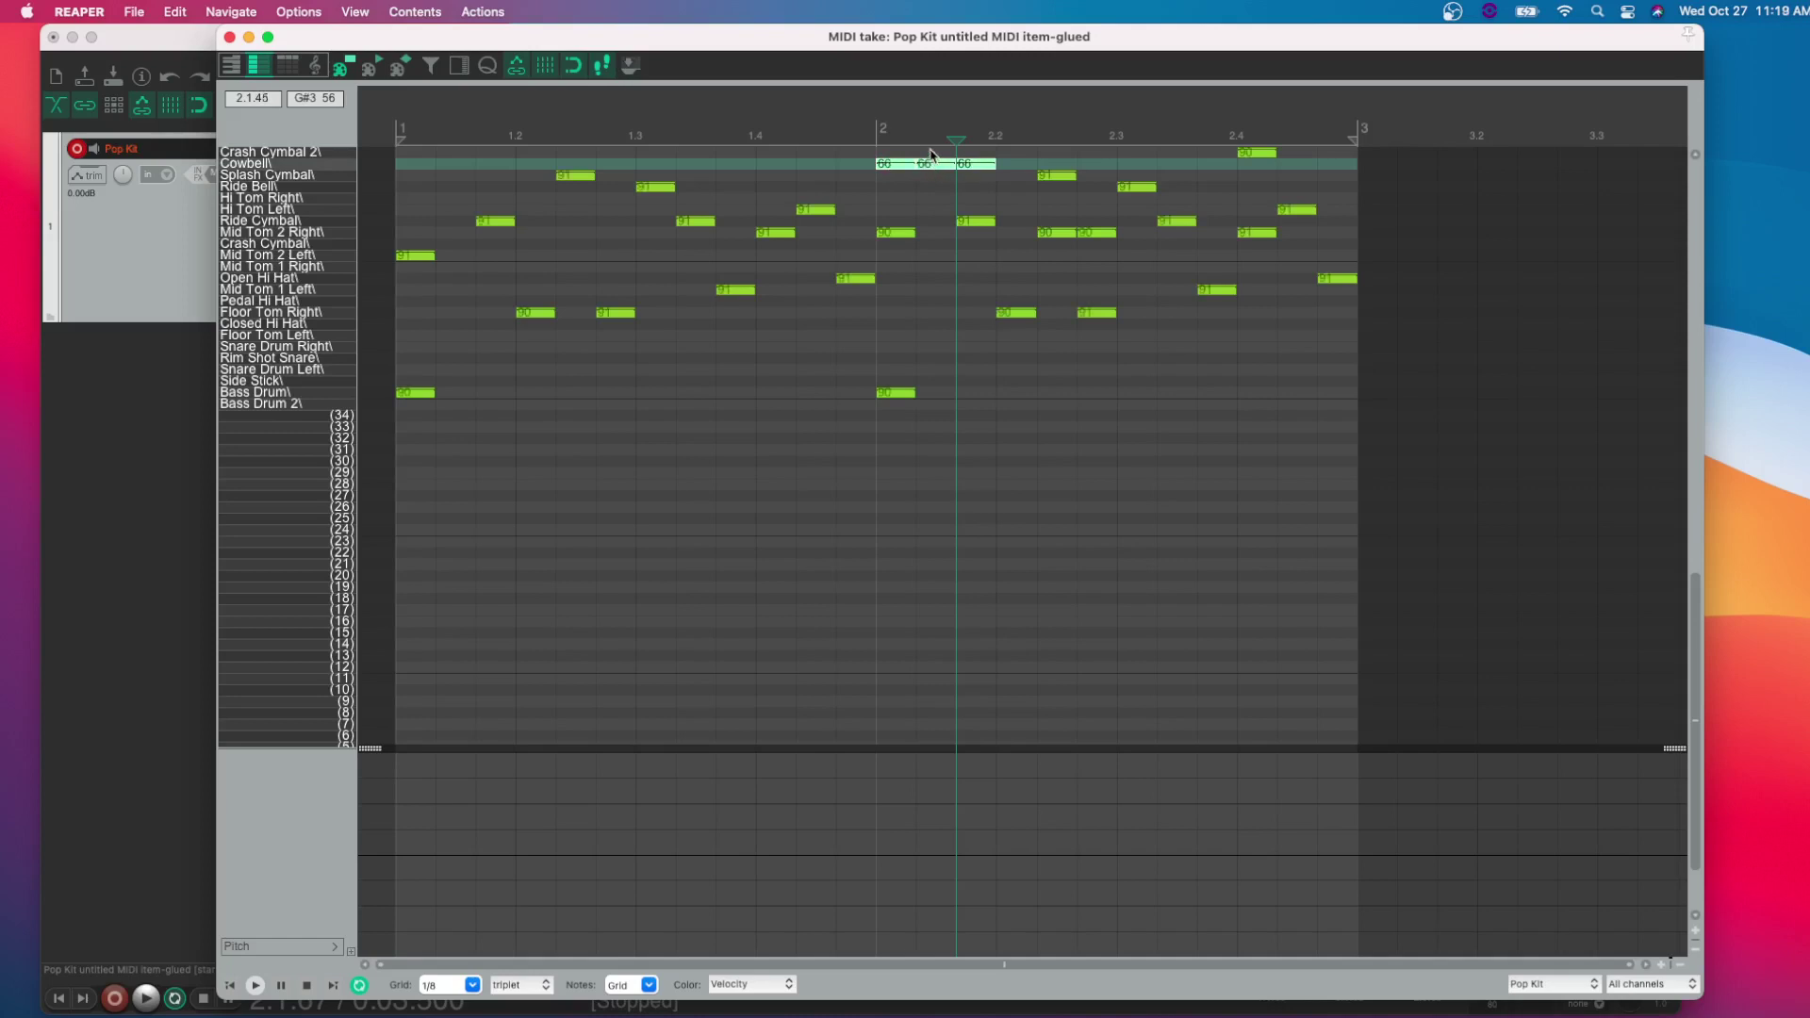
Play the pattern with the Cowbell notes from the start of measure 1 and stop playback.
click(395, 130)
key(space)
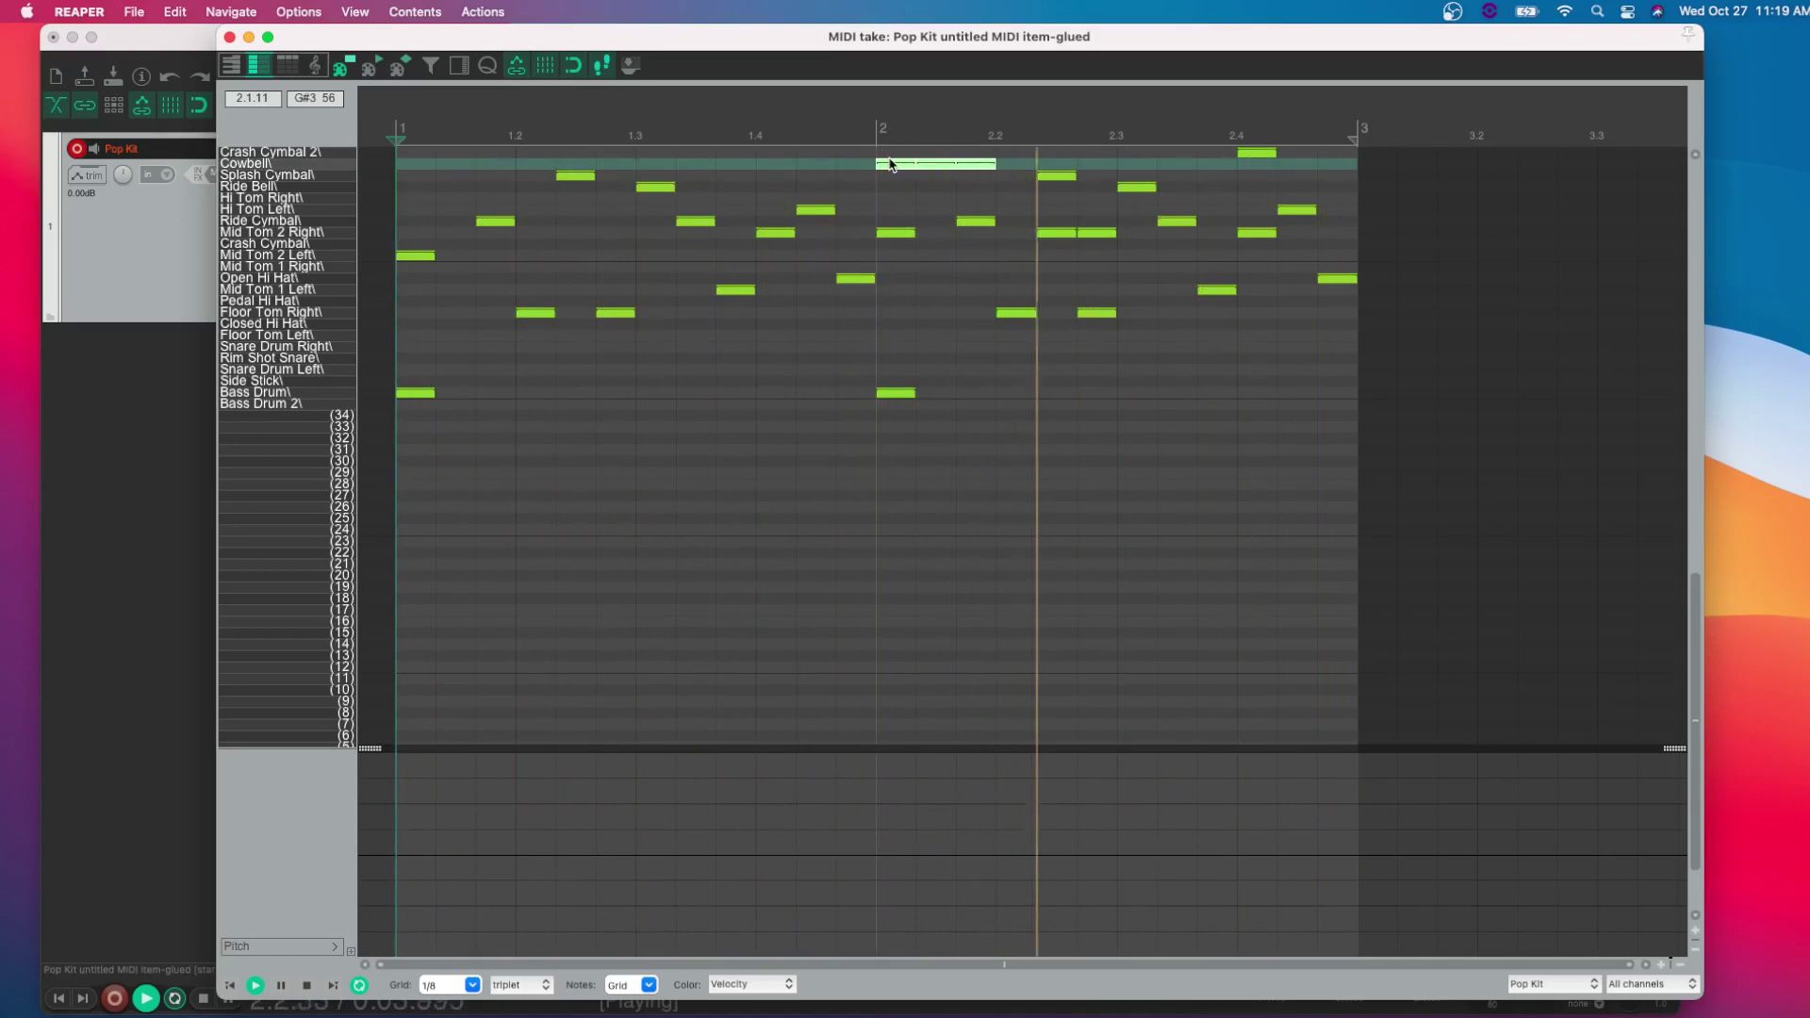
key(space)
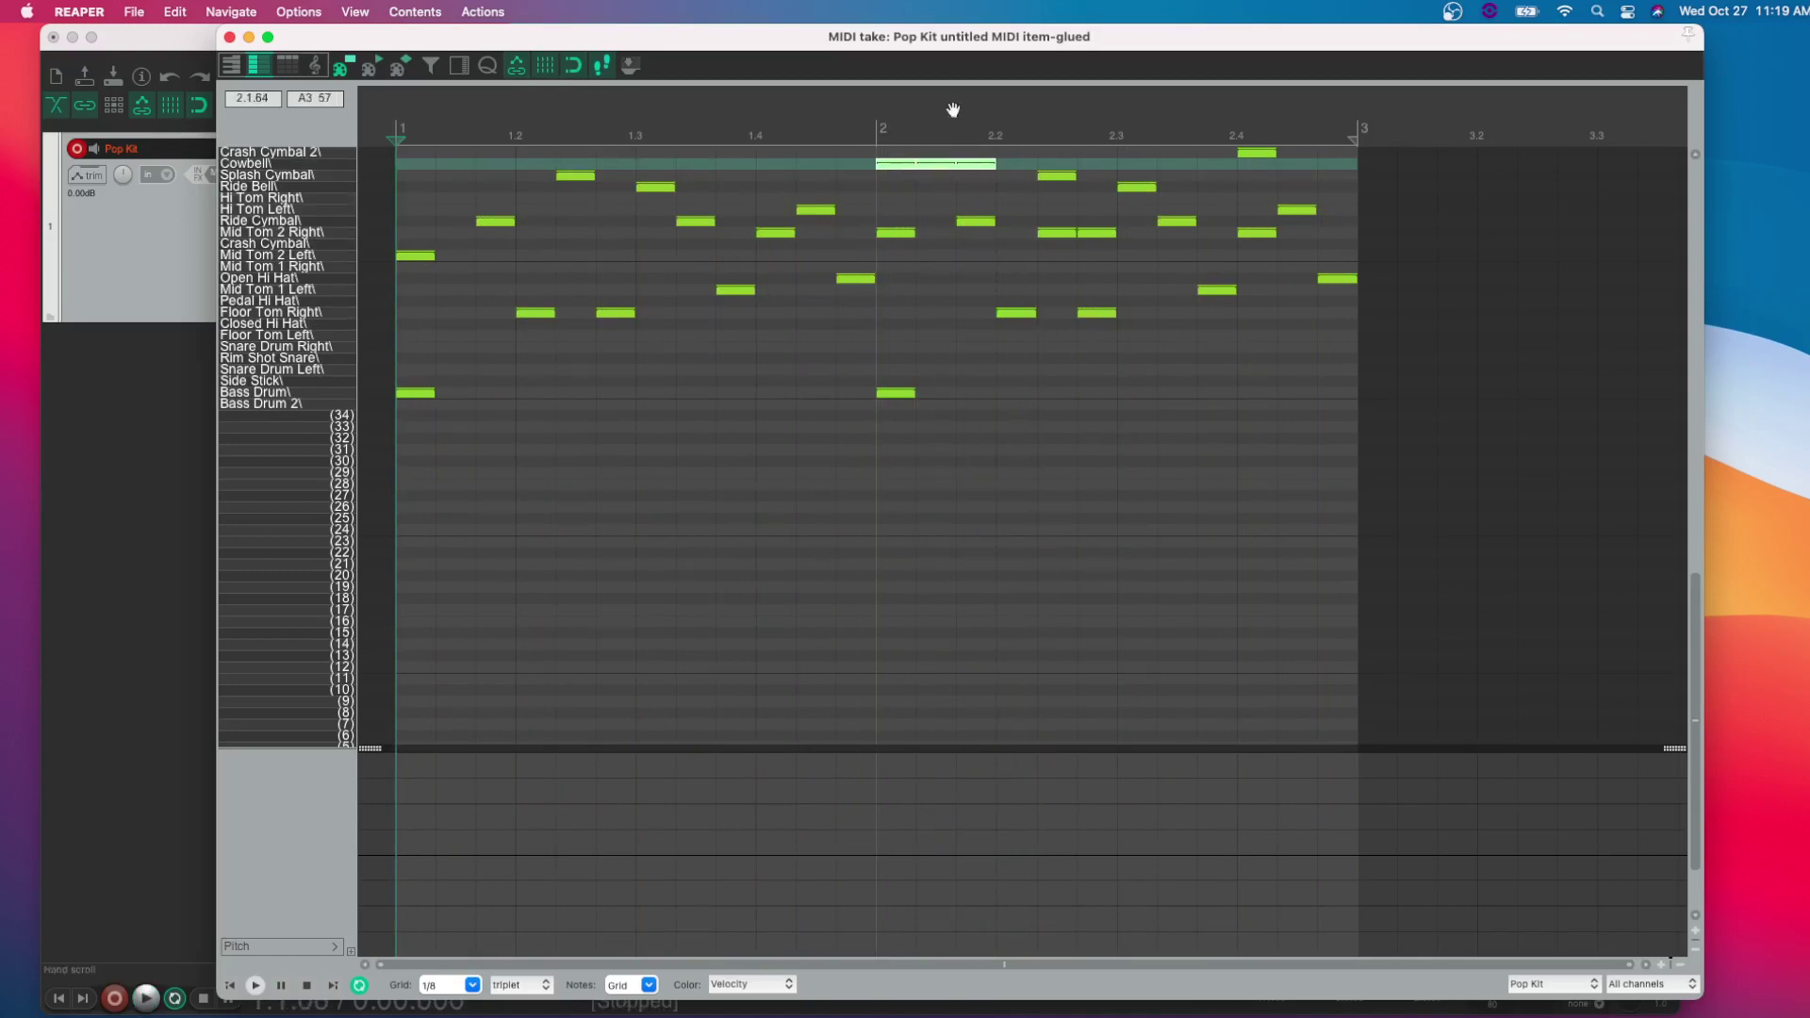
Delete the three triplet Cowbell notes from beat 1 of measure 2.
click(878, 141)
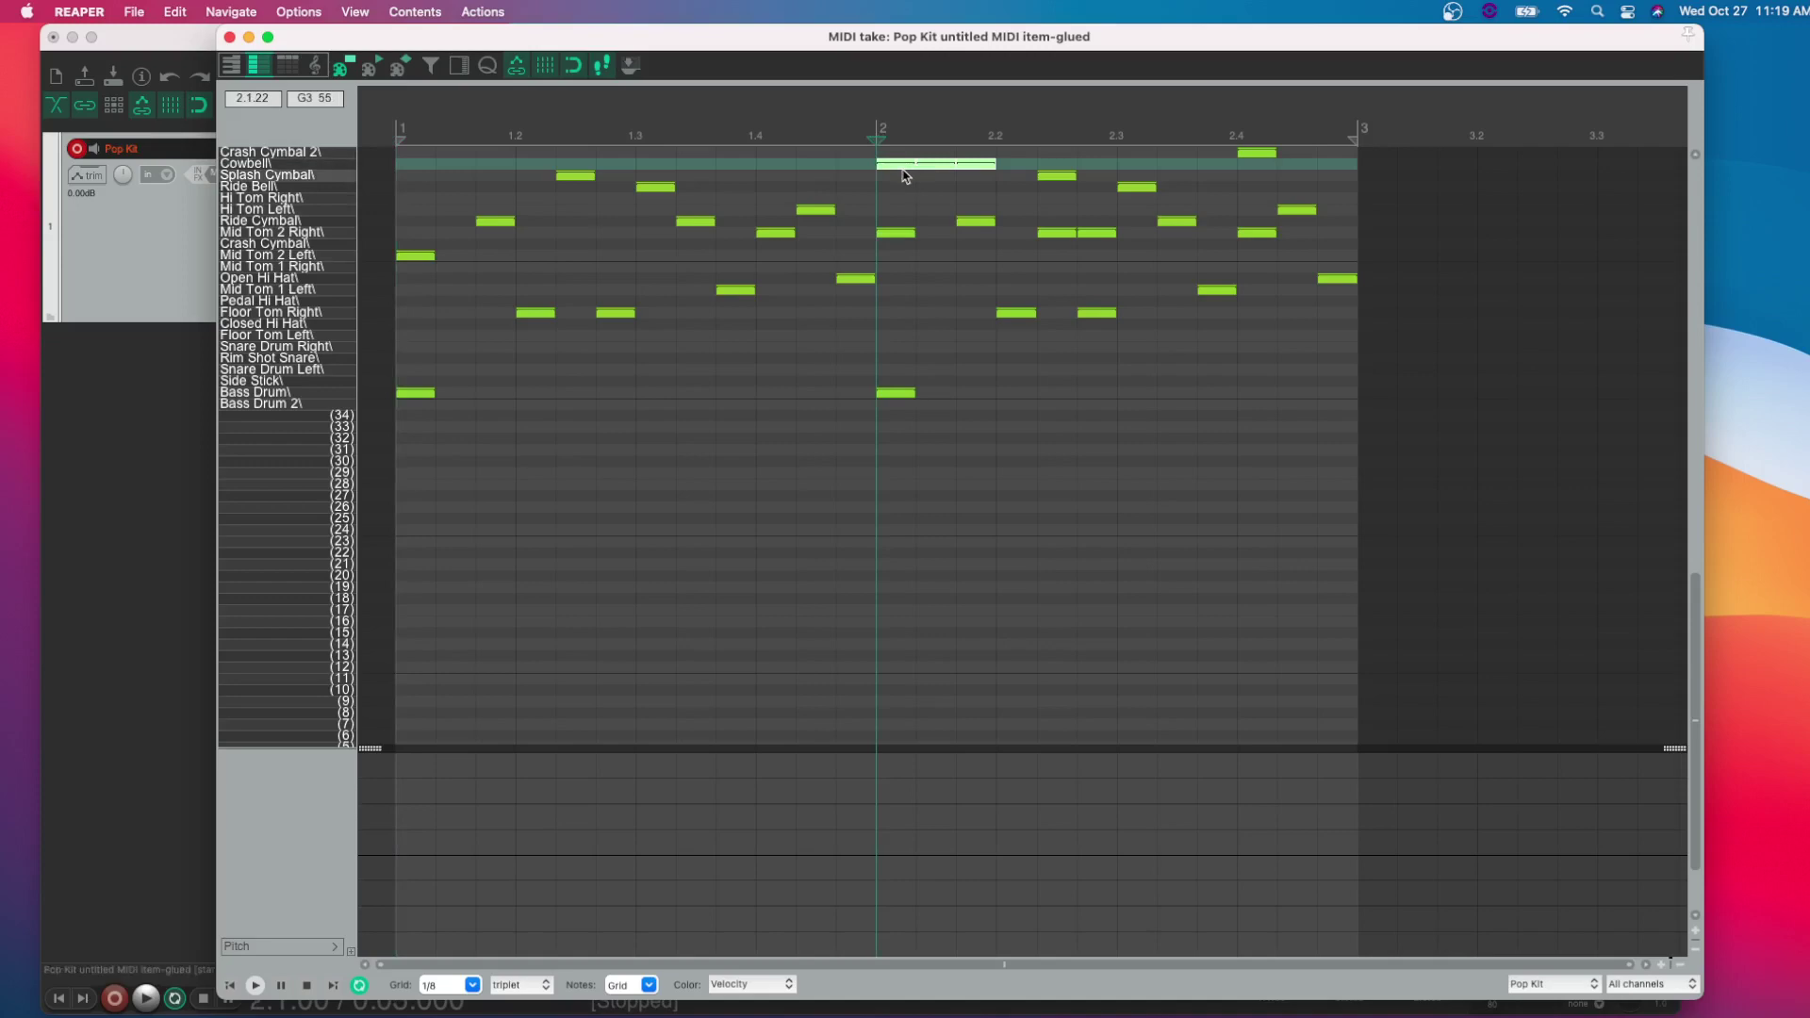
scroll(908, 176, up, 5)
key(super+Up)
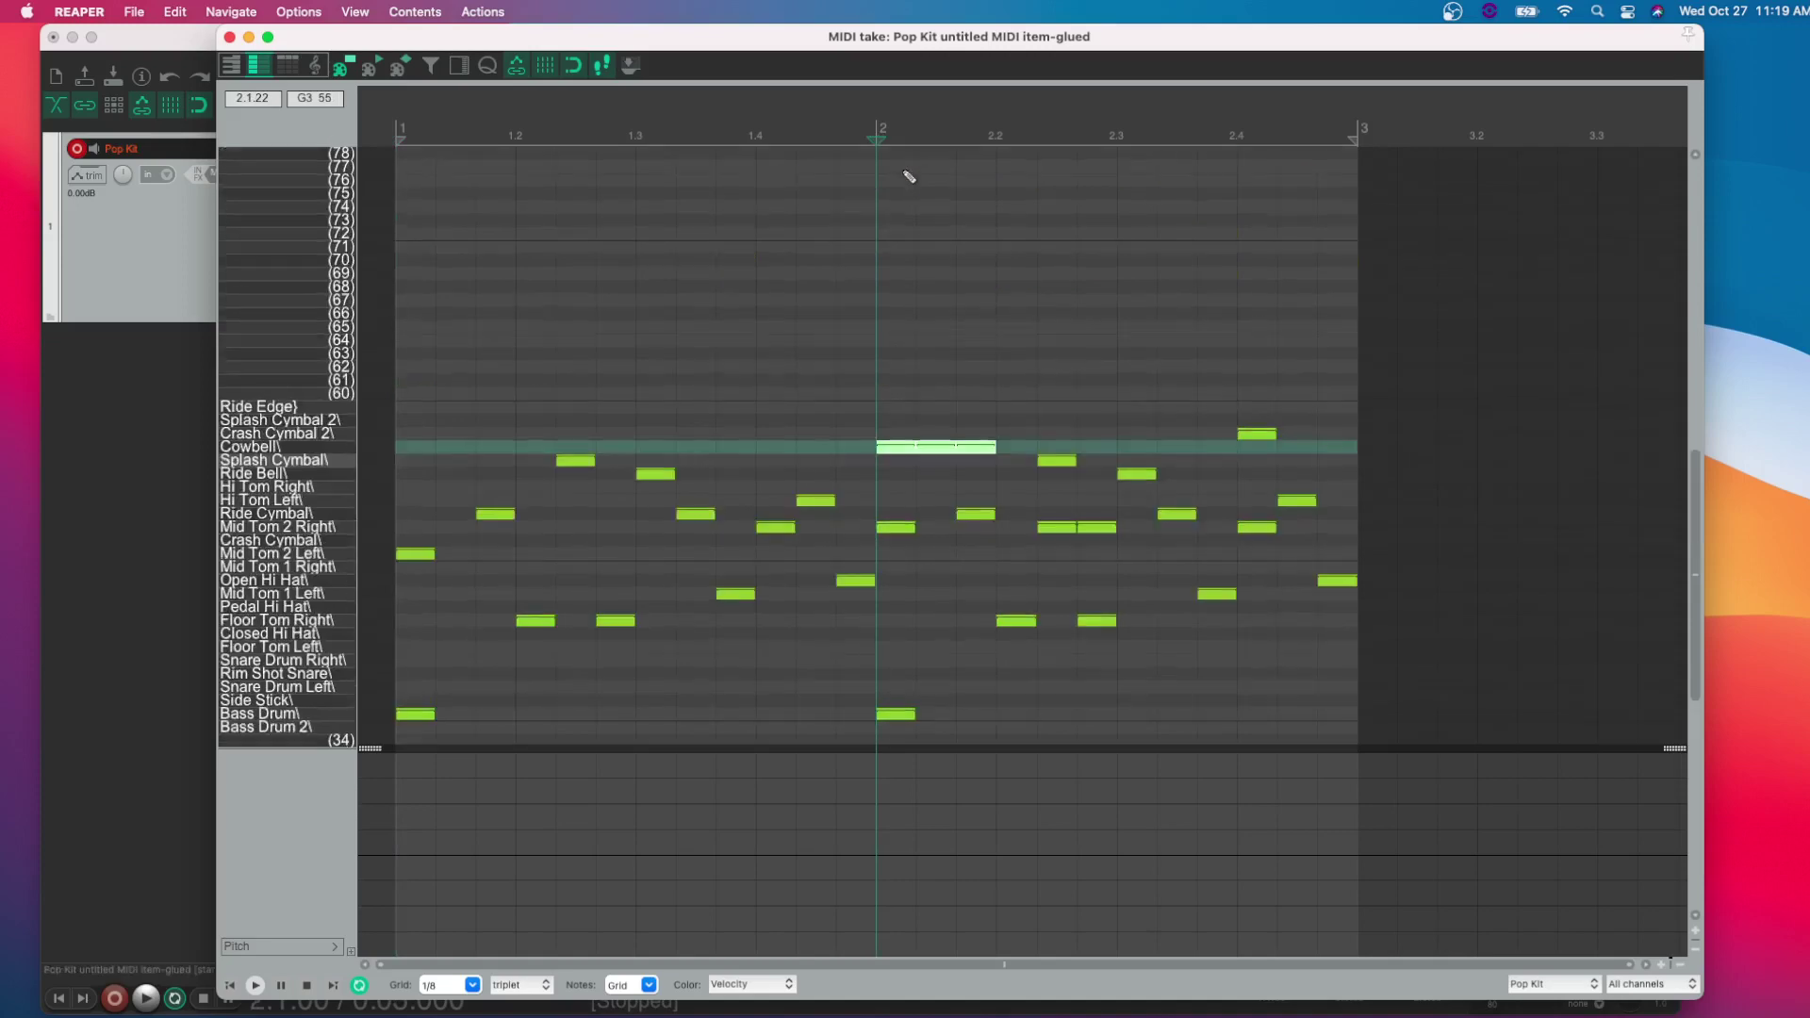
key(alt+Down)
double_click(898, 446)
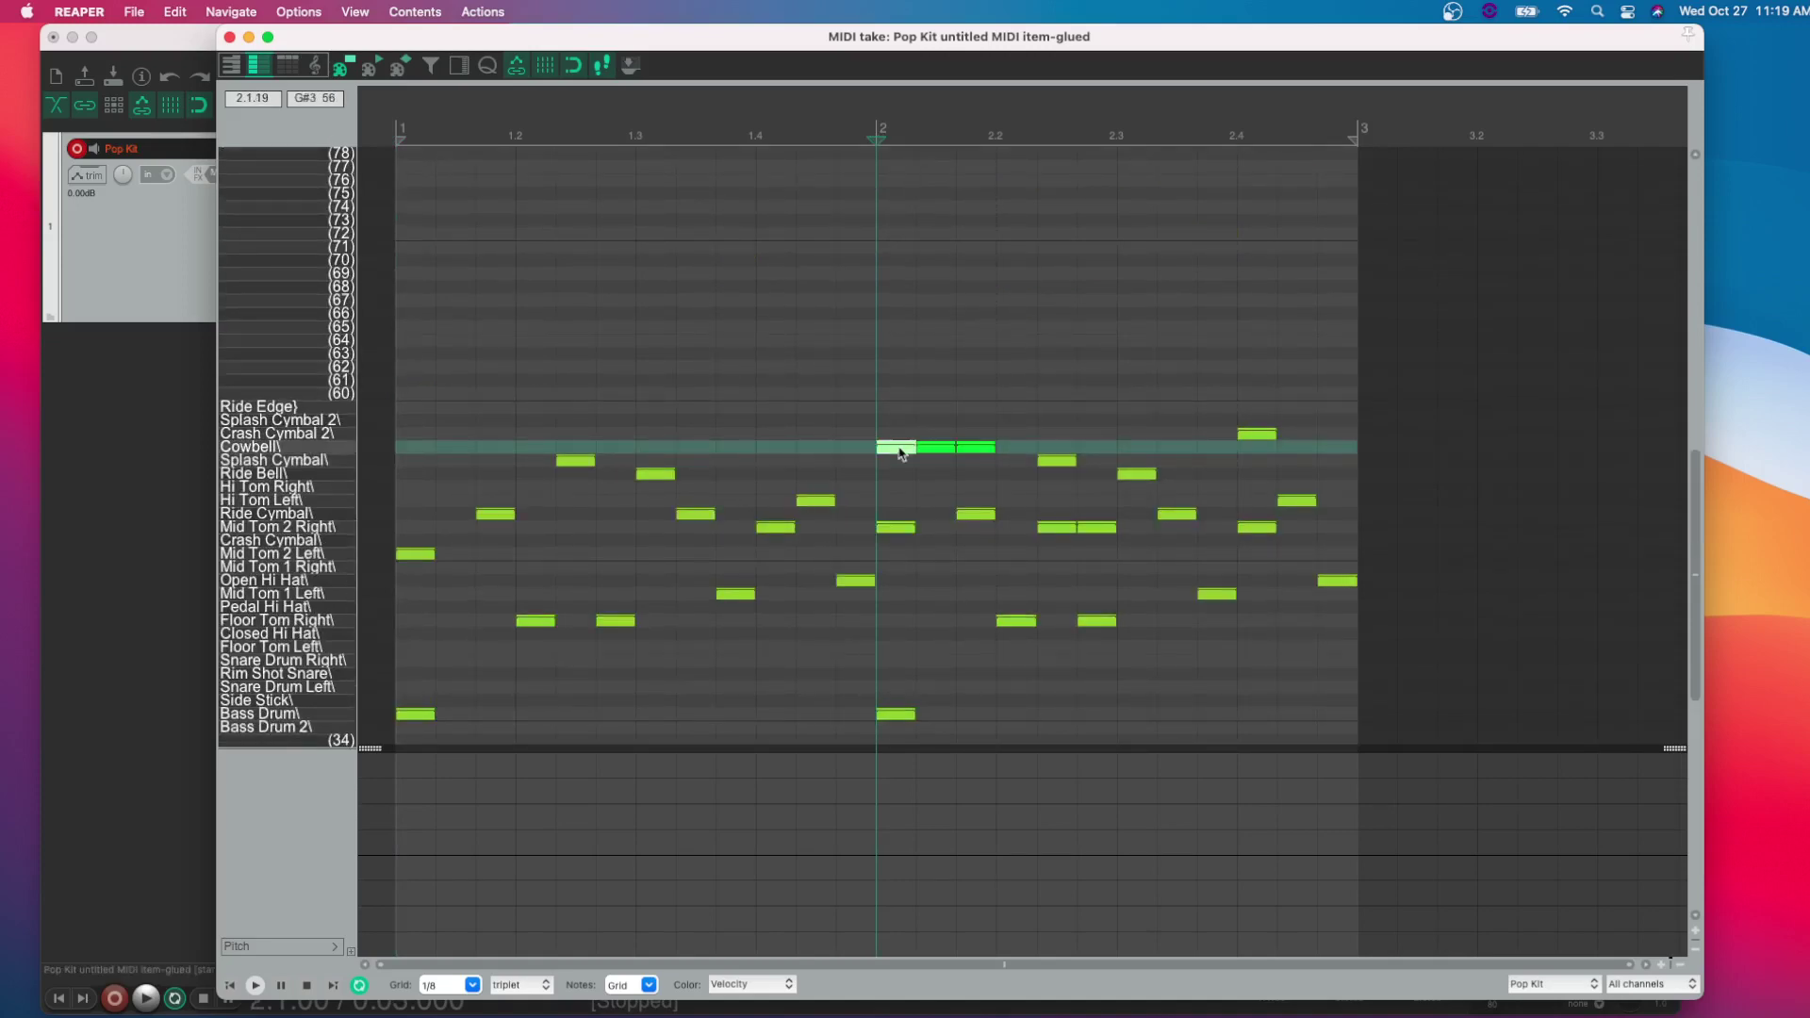
double_click(932, 447)
click(969, 451)
double_click(969, 452)
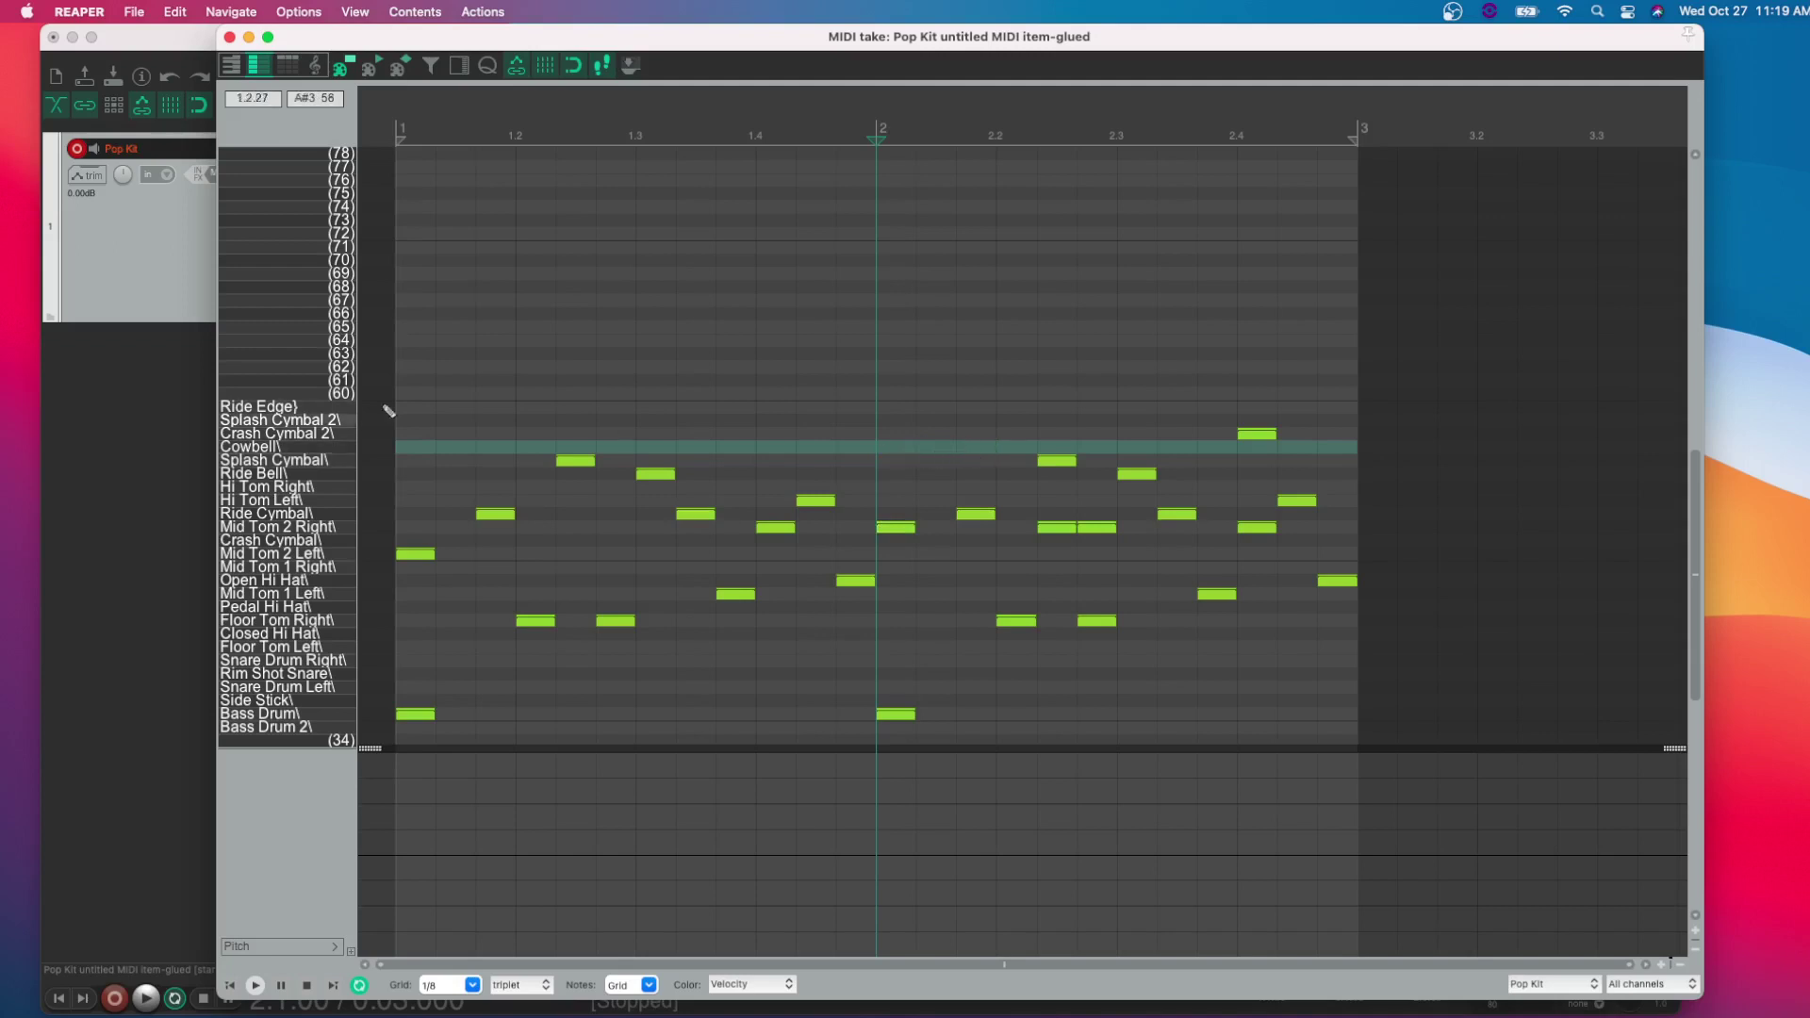
scroll(971, 411, down, 1)
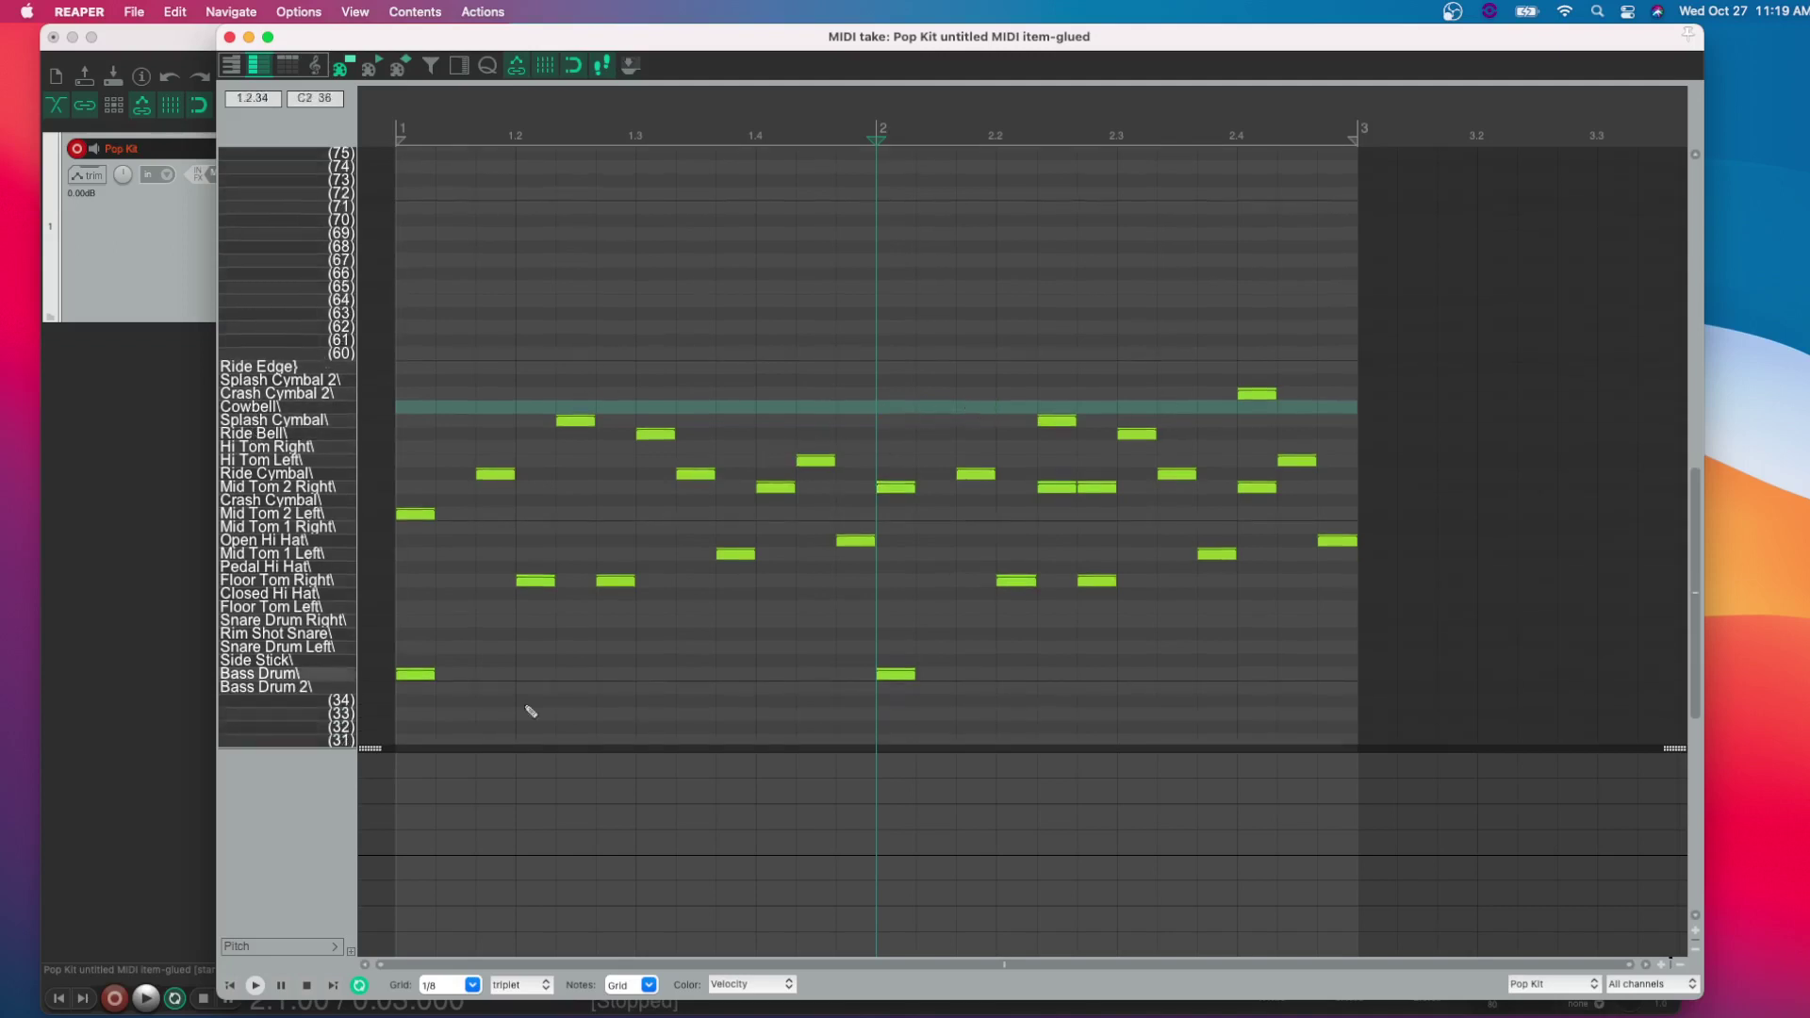
Change the MIDI editor grid to 1/16 straight, and play the pattern briefly from measure 2.
click(472, 985)
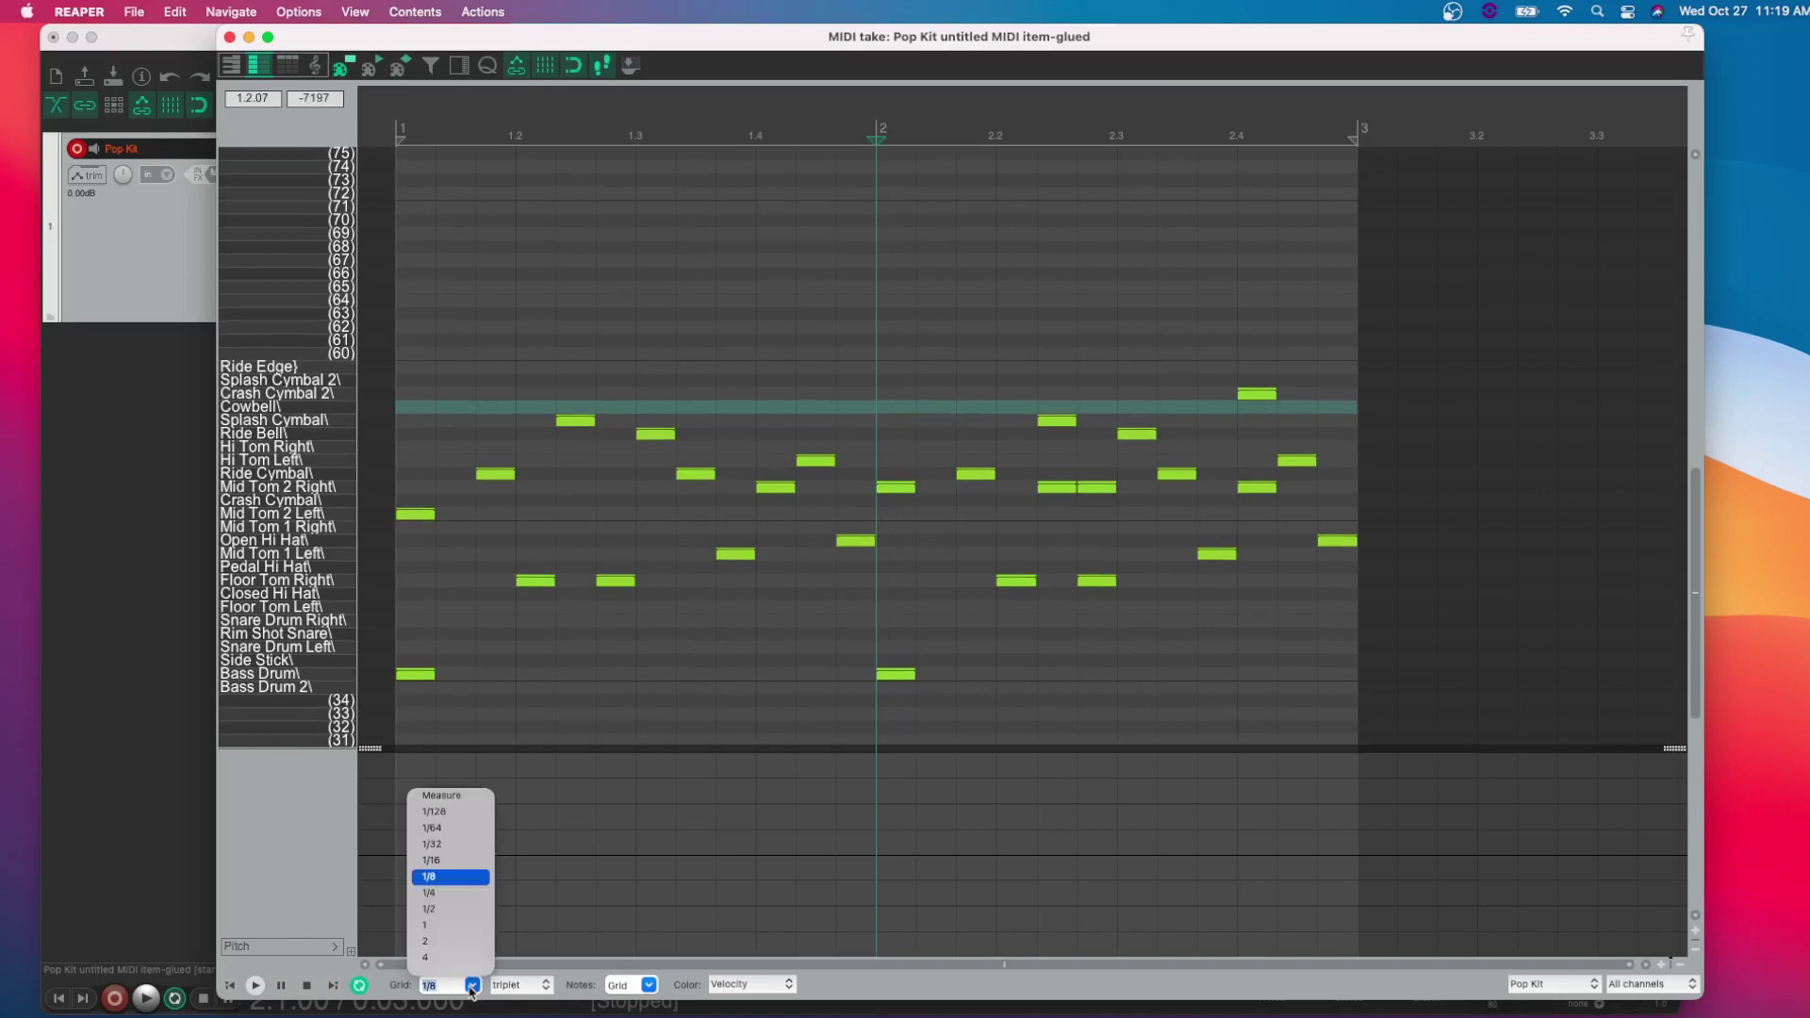
click(441, 865)
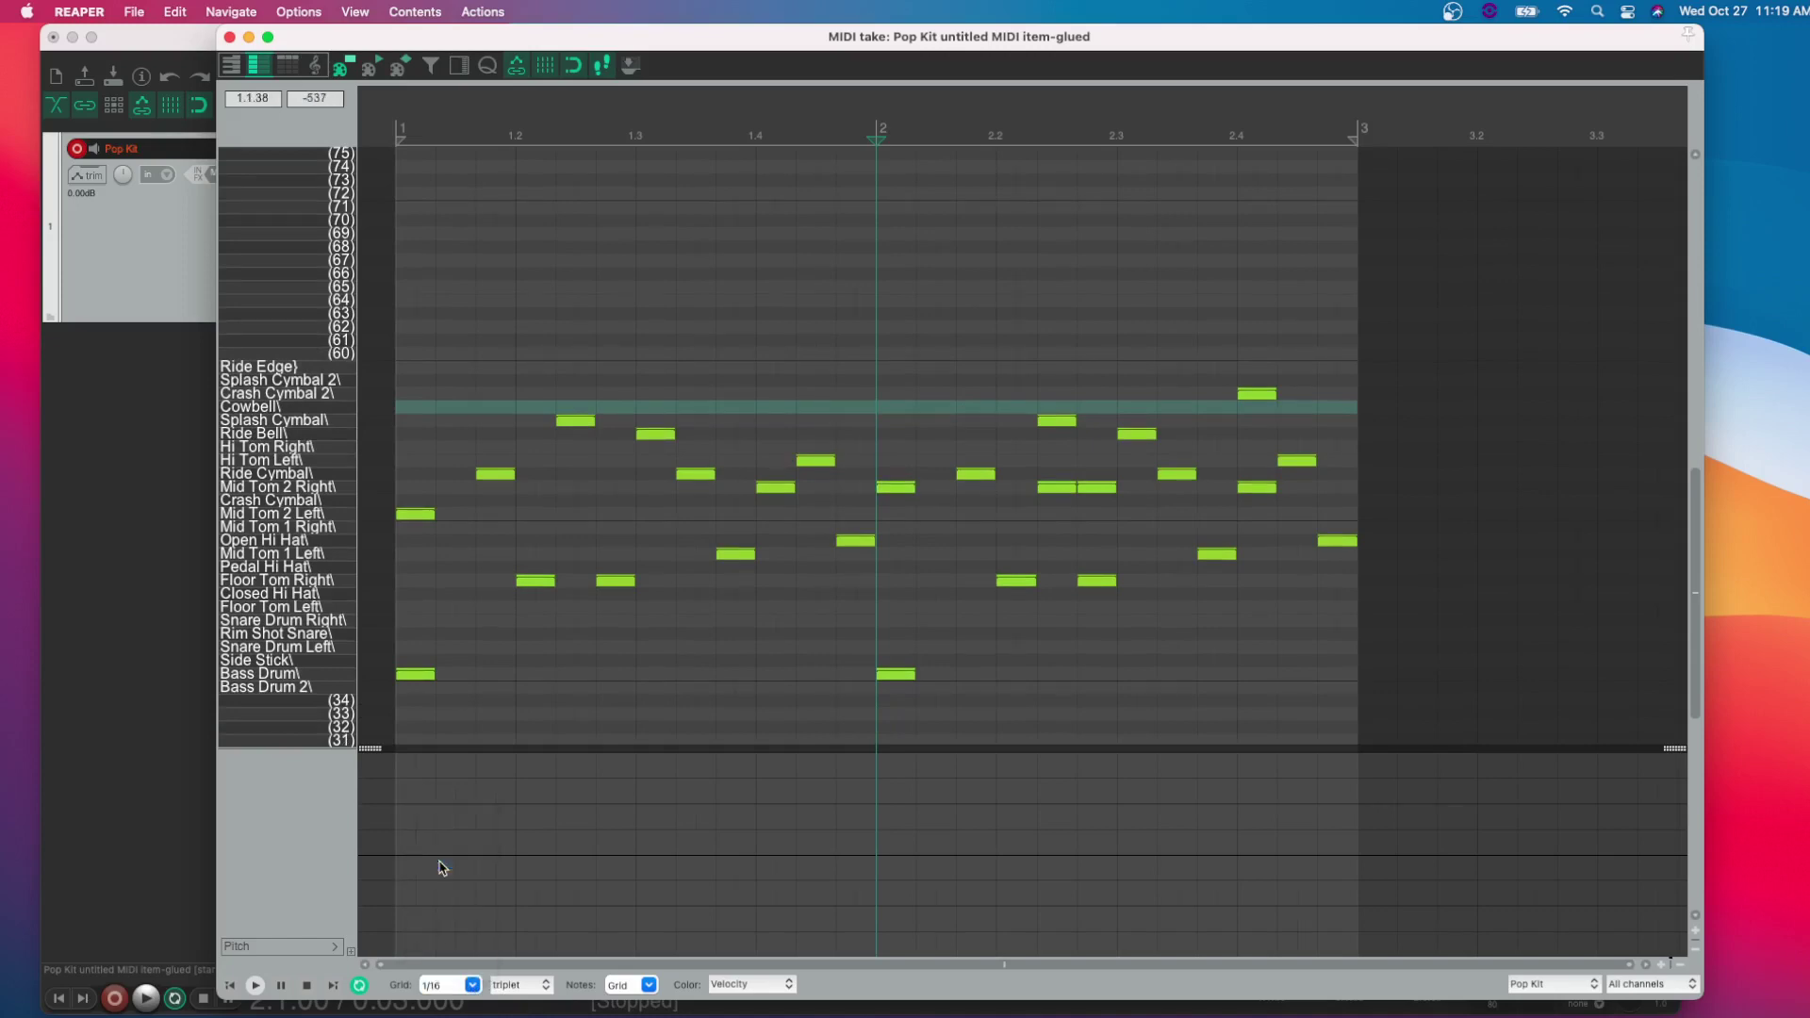
click(524, 985)
click(514, 901)
key(space)
key(space)
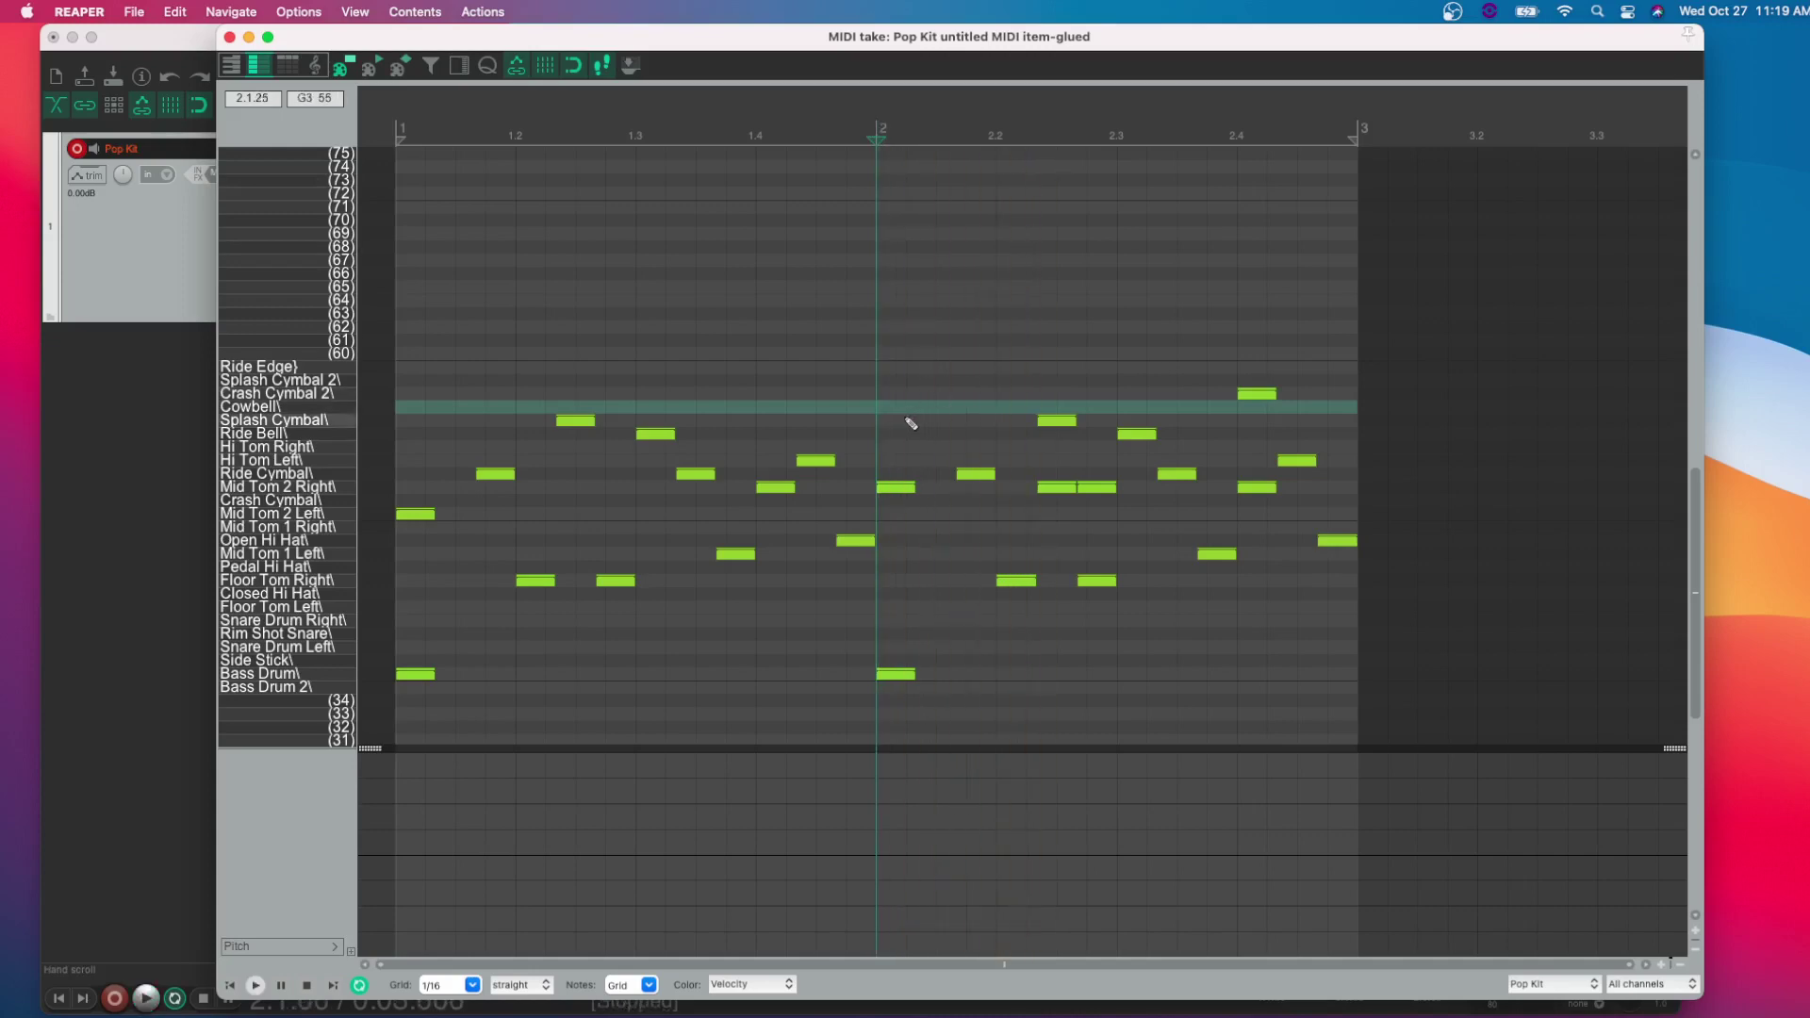
Add Cowbell notes on the first, third and fourth sixteenths of beat 1 in measure 2, and play them from measure 2.
click(894, 408)
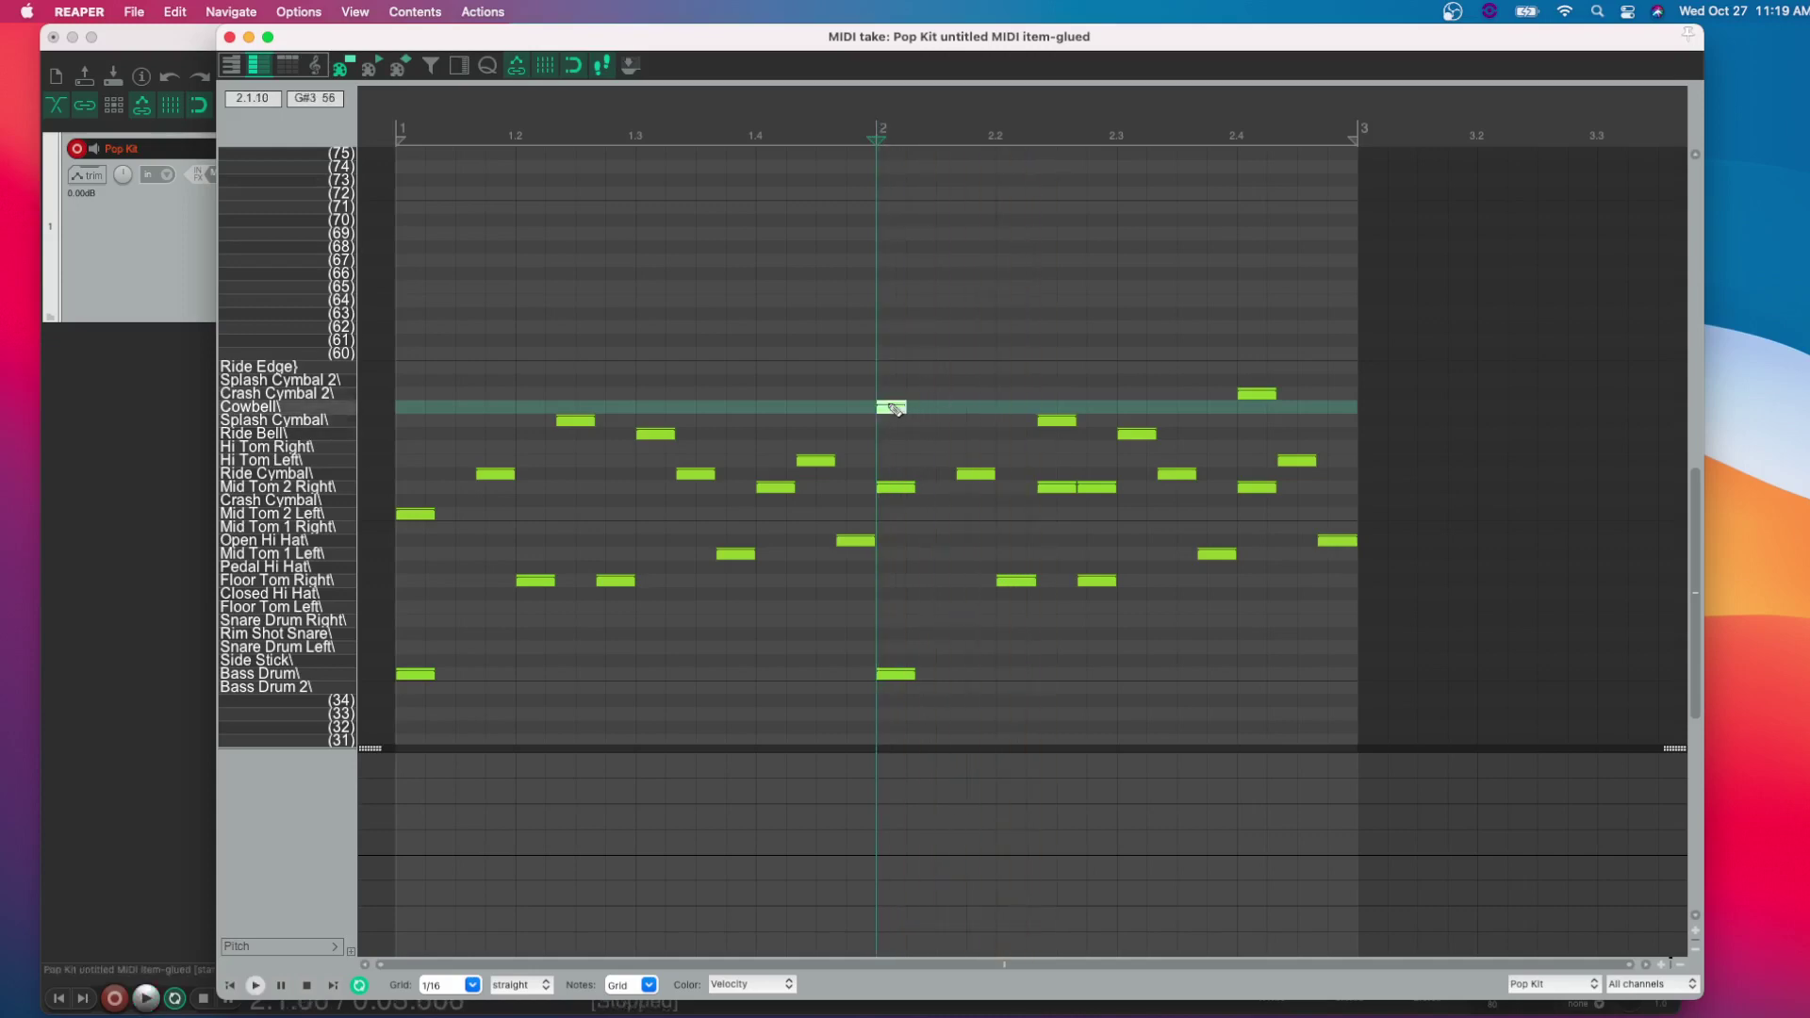
click(950, 406)
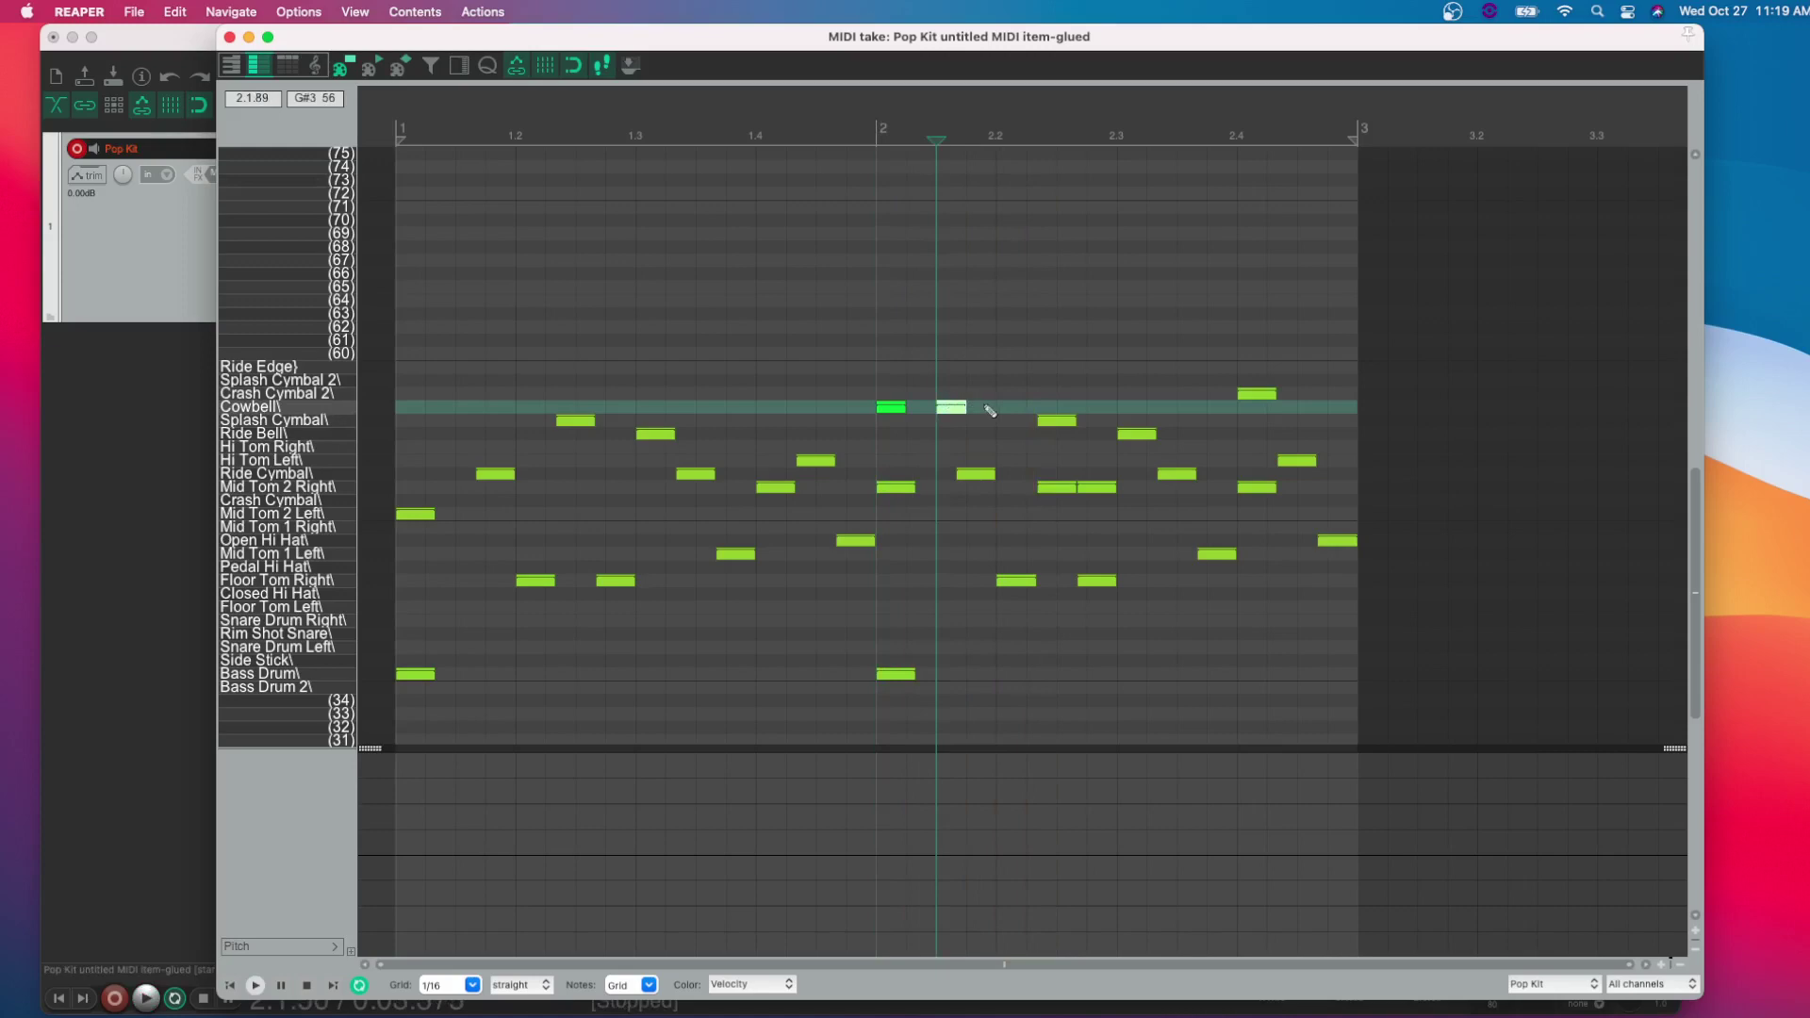
click(983, 406)
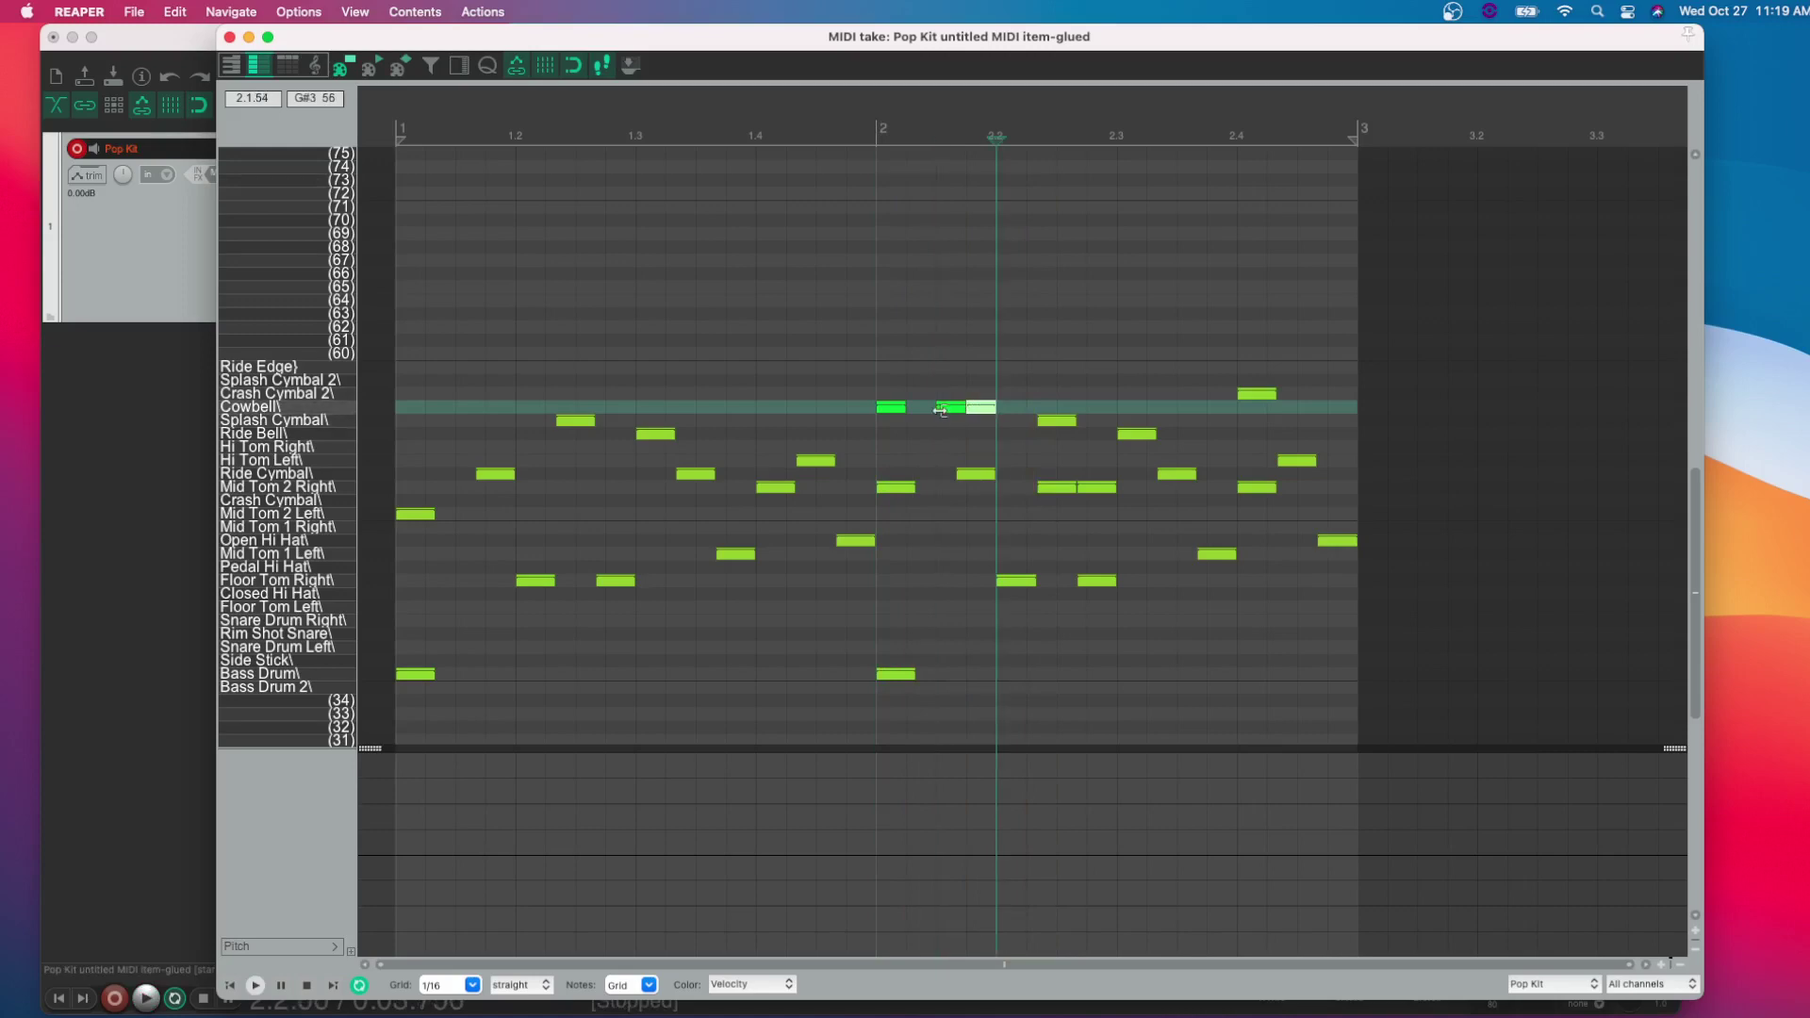
click(875, 133)
key(space)
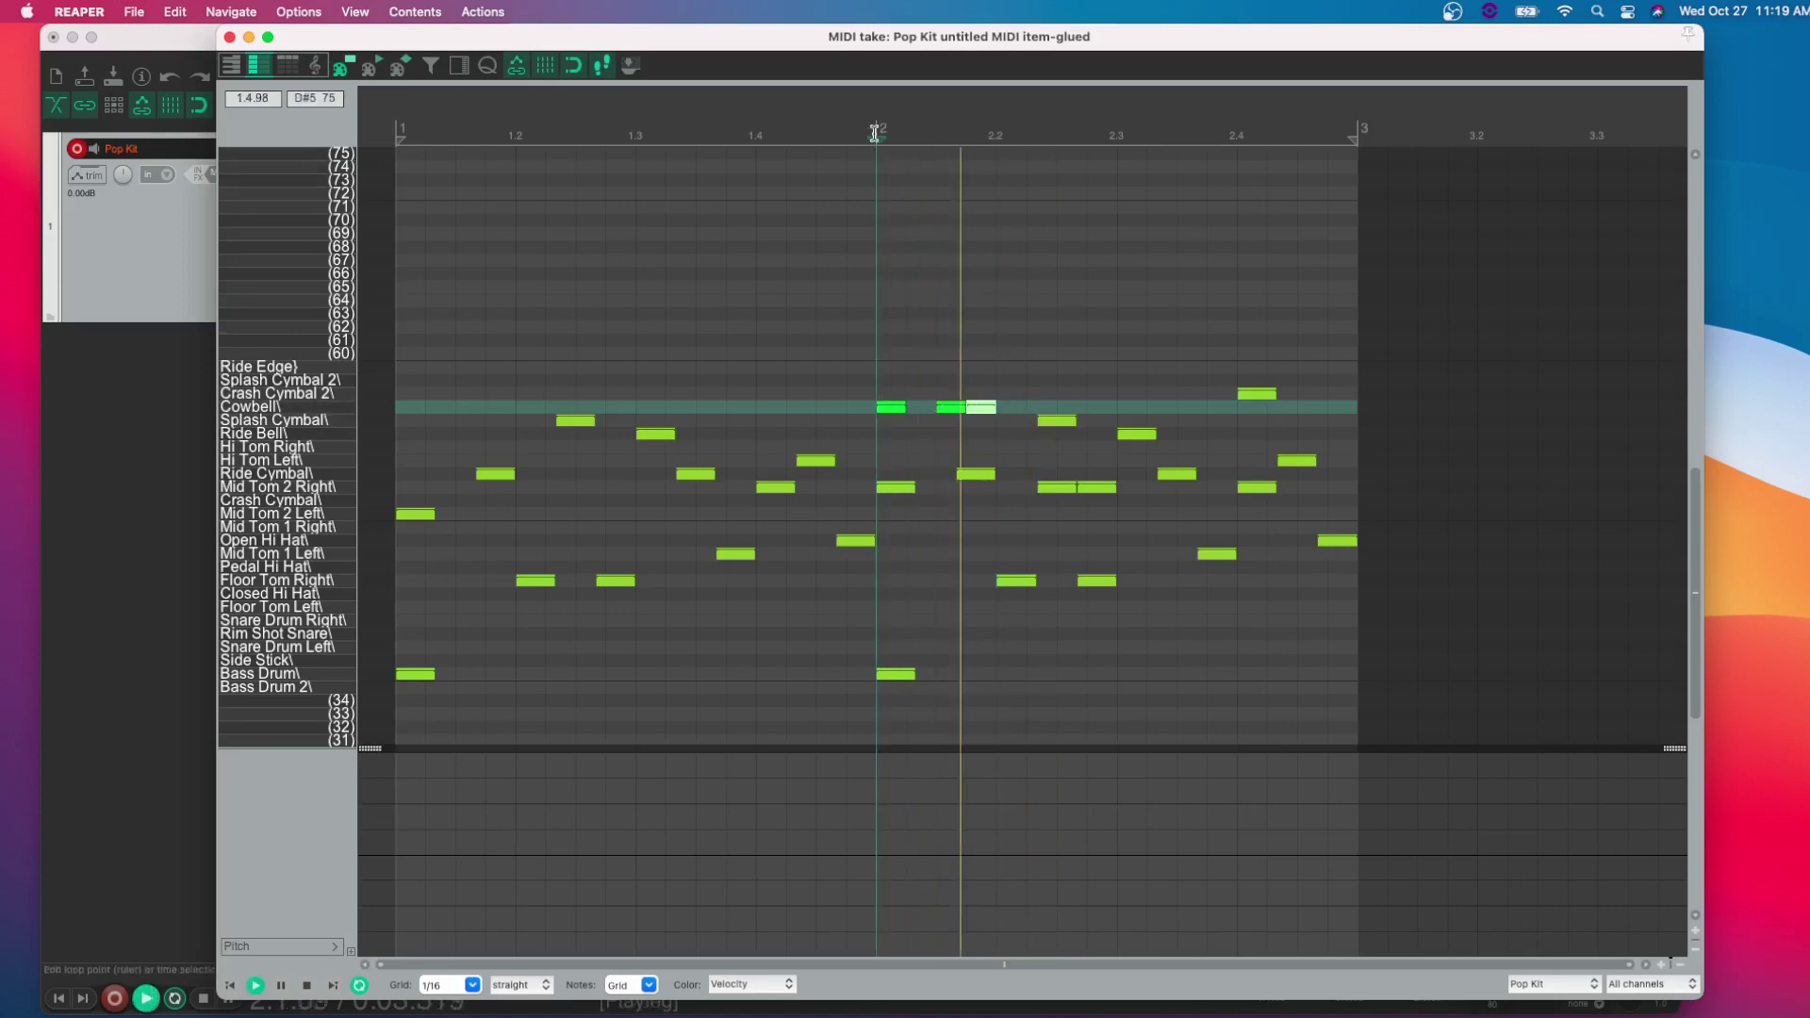
key(space)
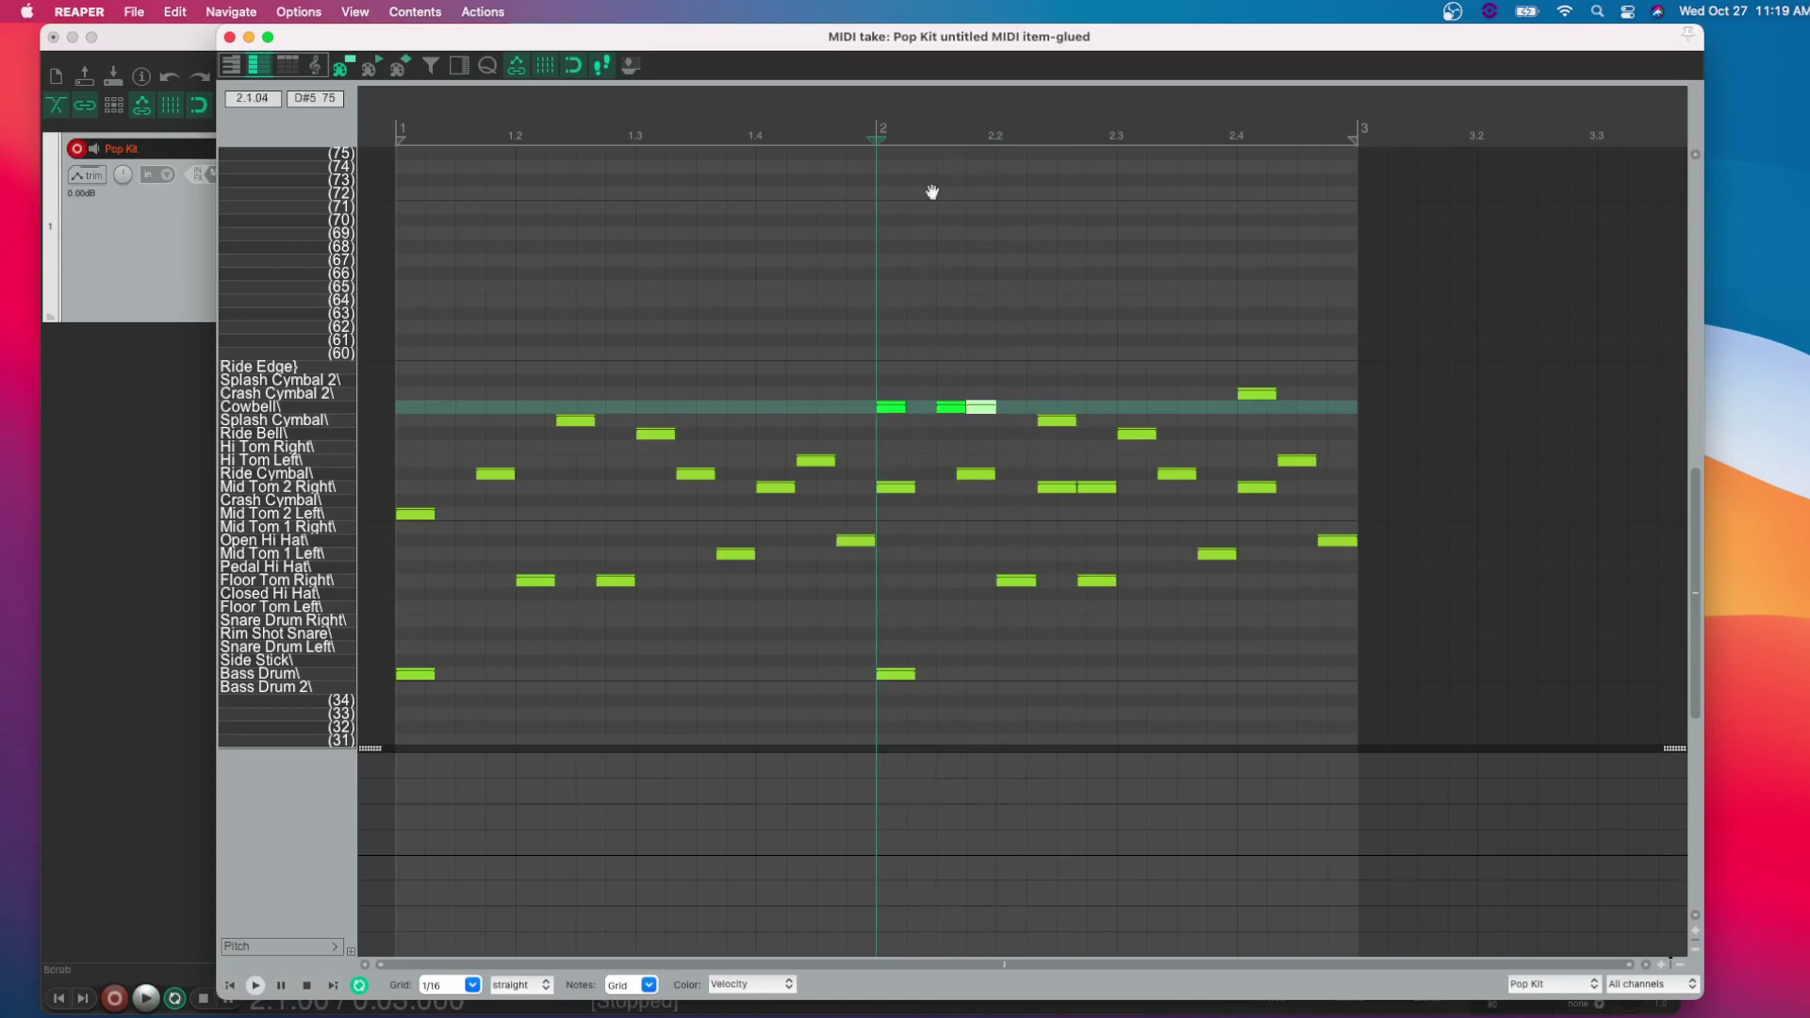
Delete the Cowbell note on the fourth sixteenth of beat 1 in measure 2 and listen from measure 2.
double_click(980, 408)
key(space)
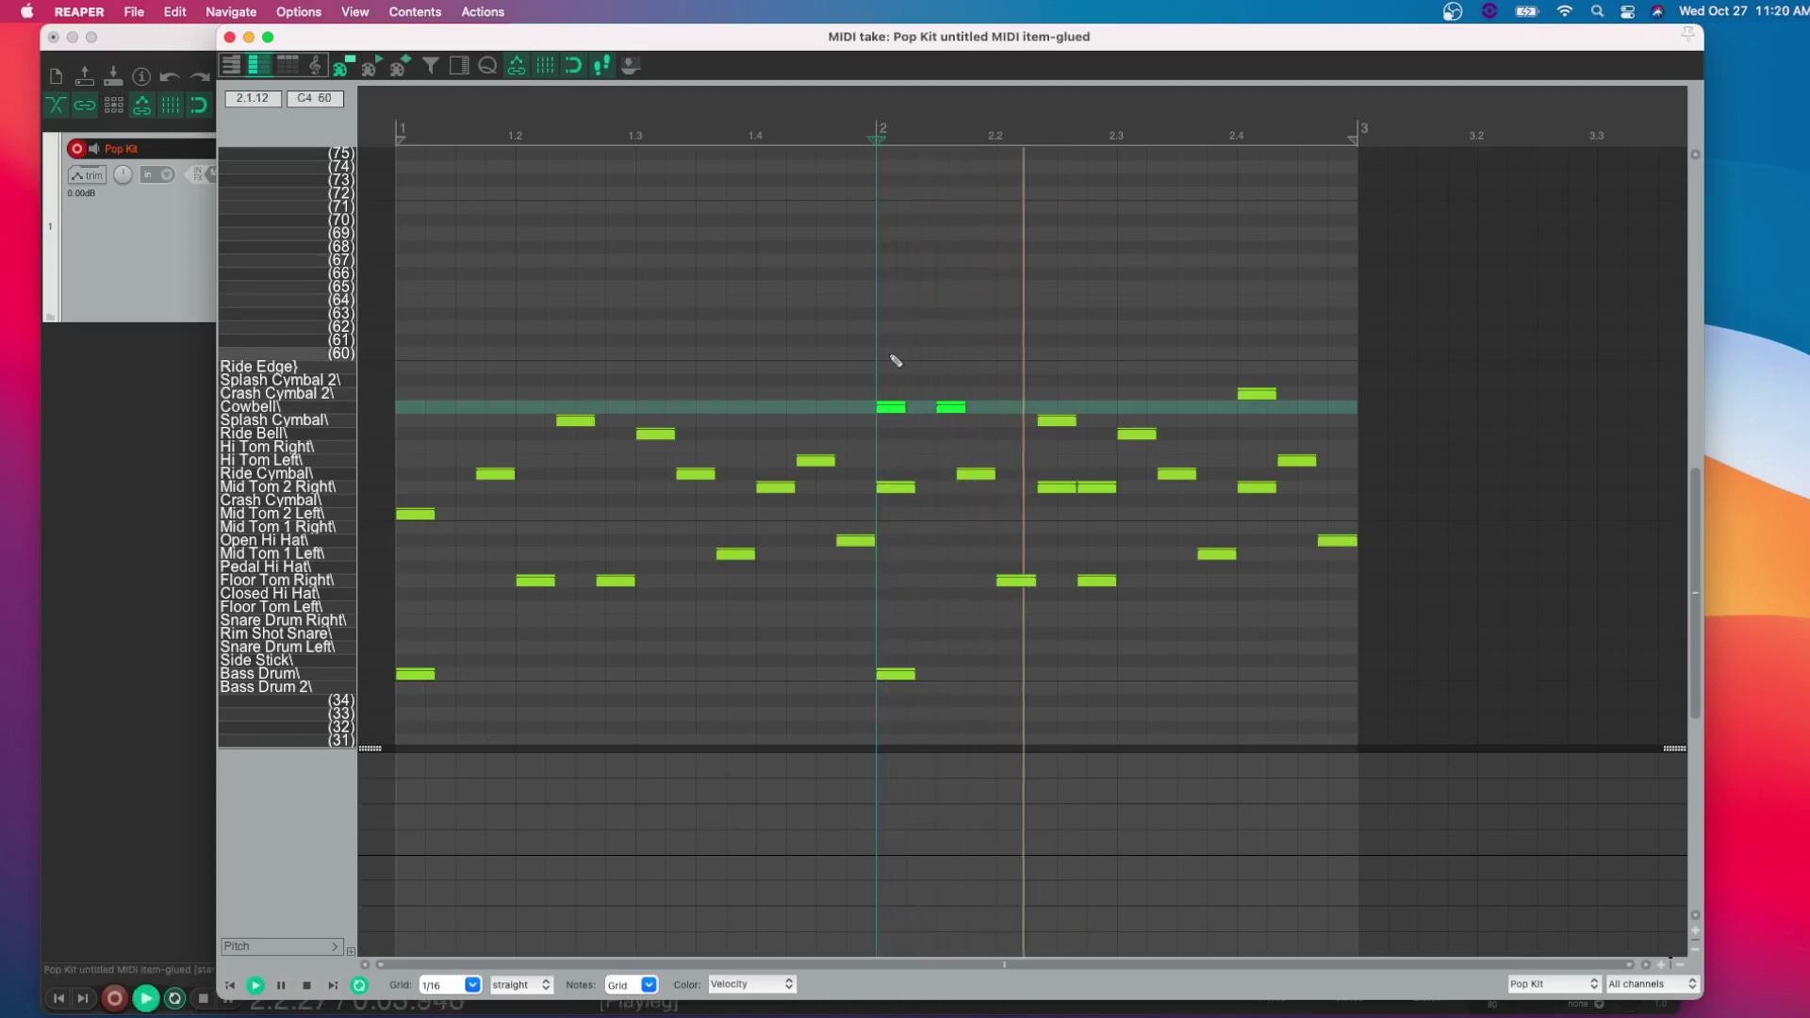
key(space)
Add Cowbell notes on beat 2 and its offbeat eighth in measure 2, and play back from measure 2.
click(1015, 407)
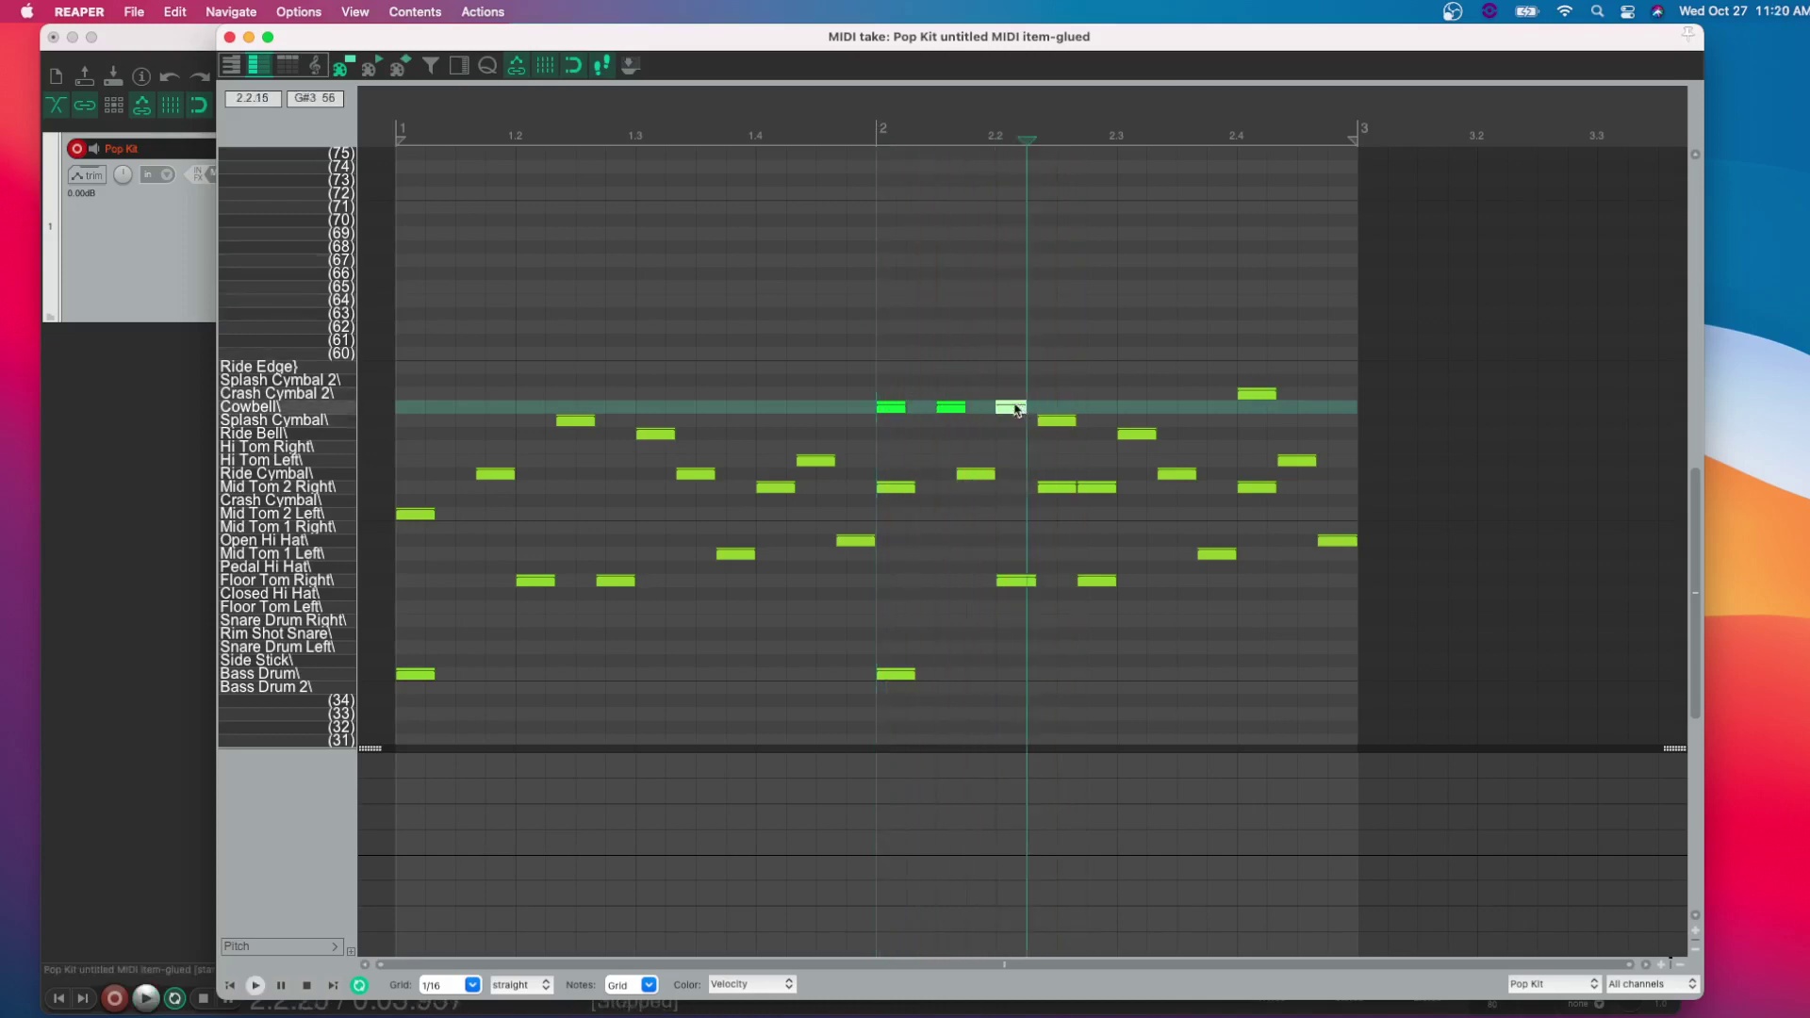
click(1065, 407)
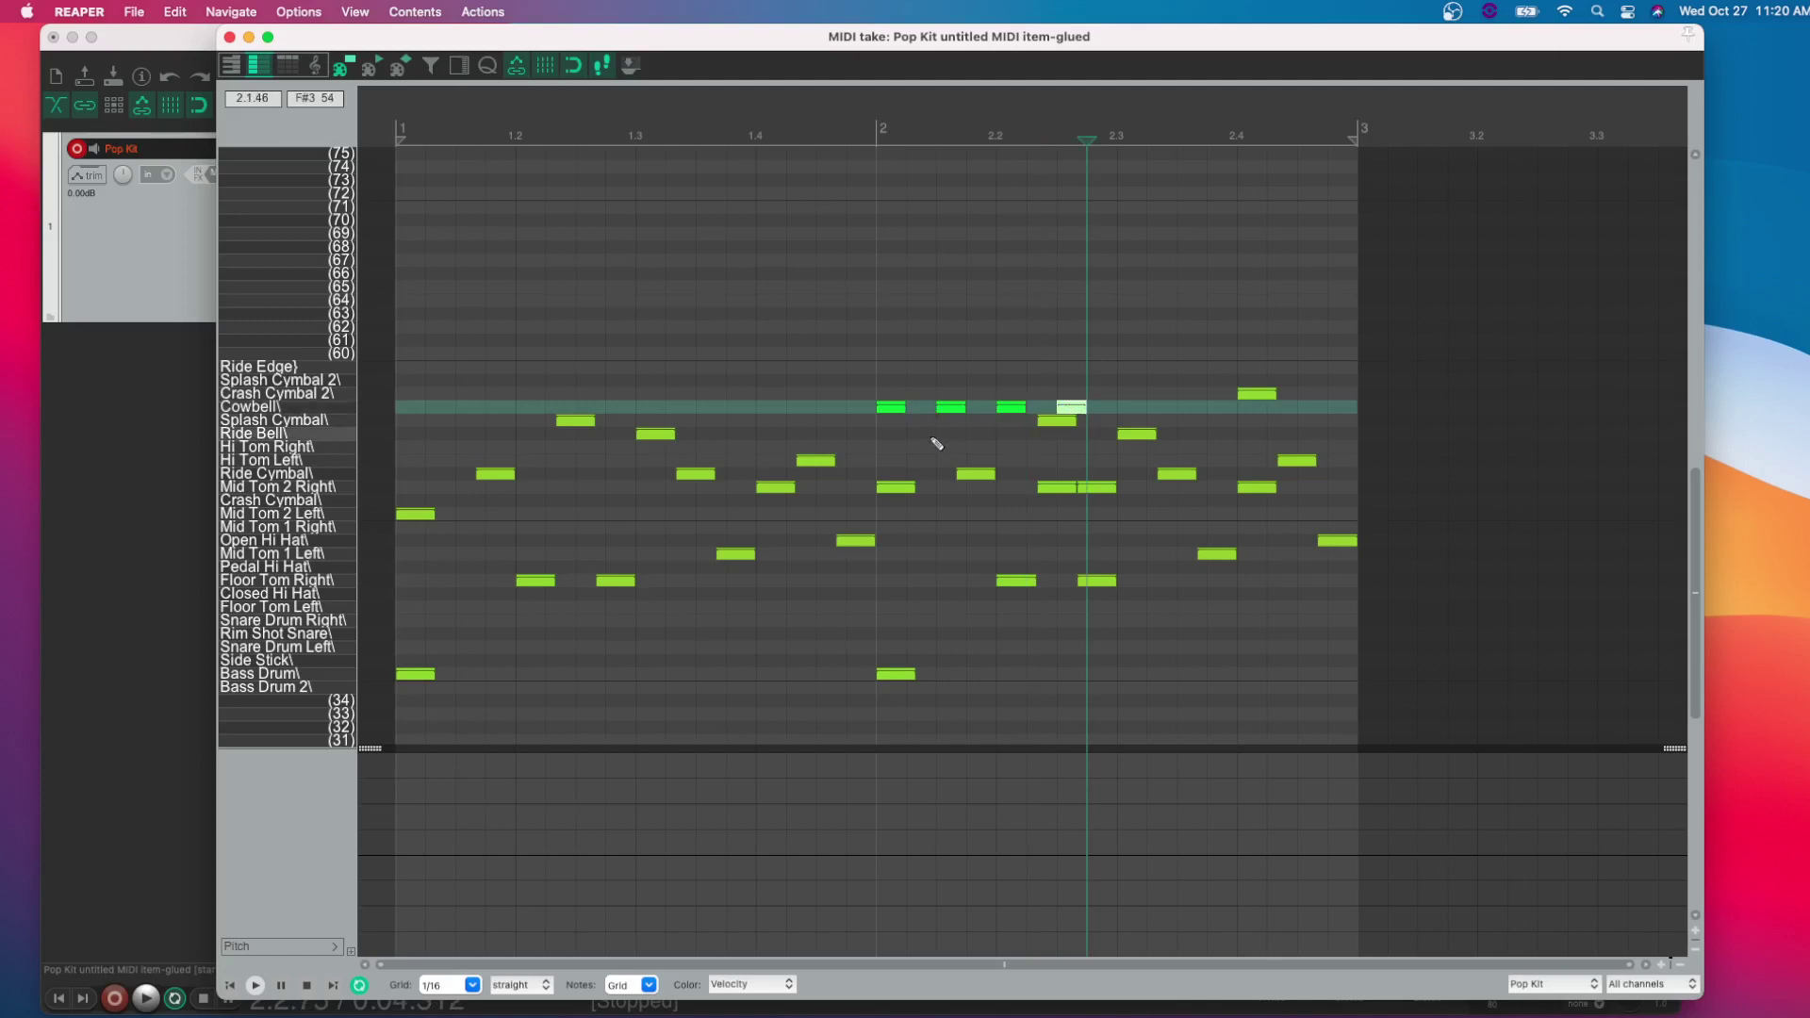
click(878, 129)
key(space)
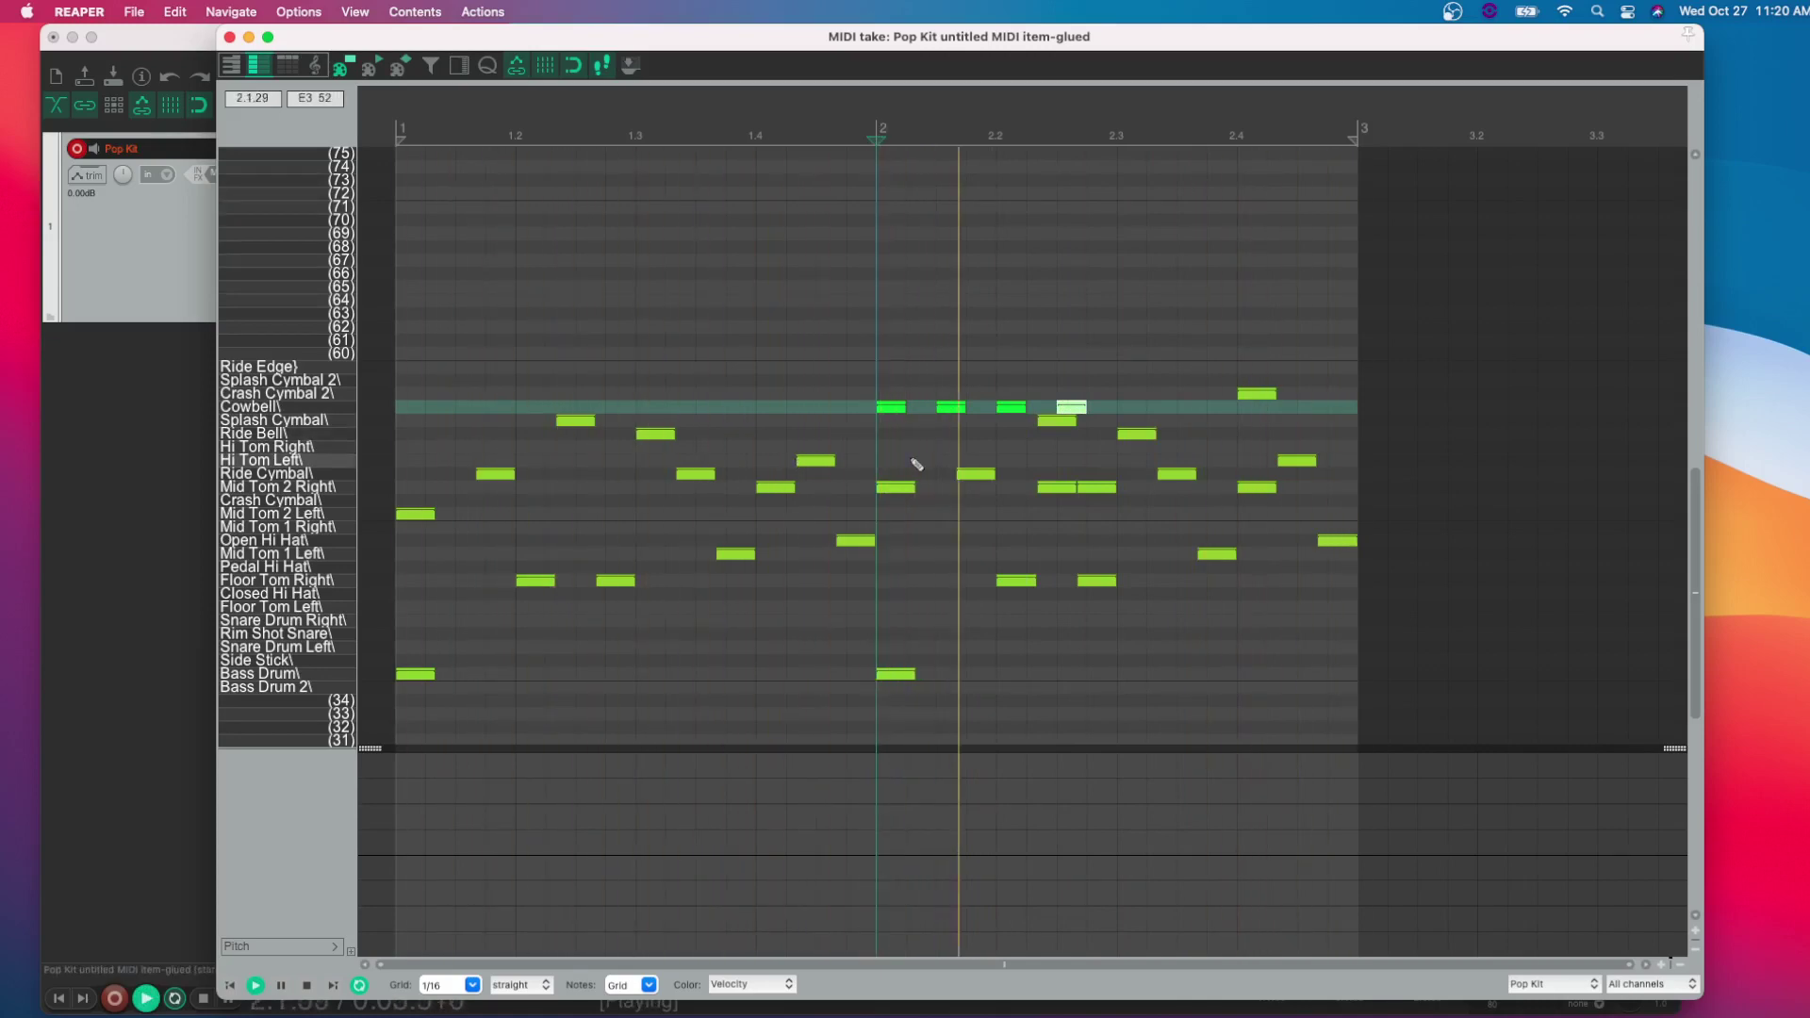
key(space)
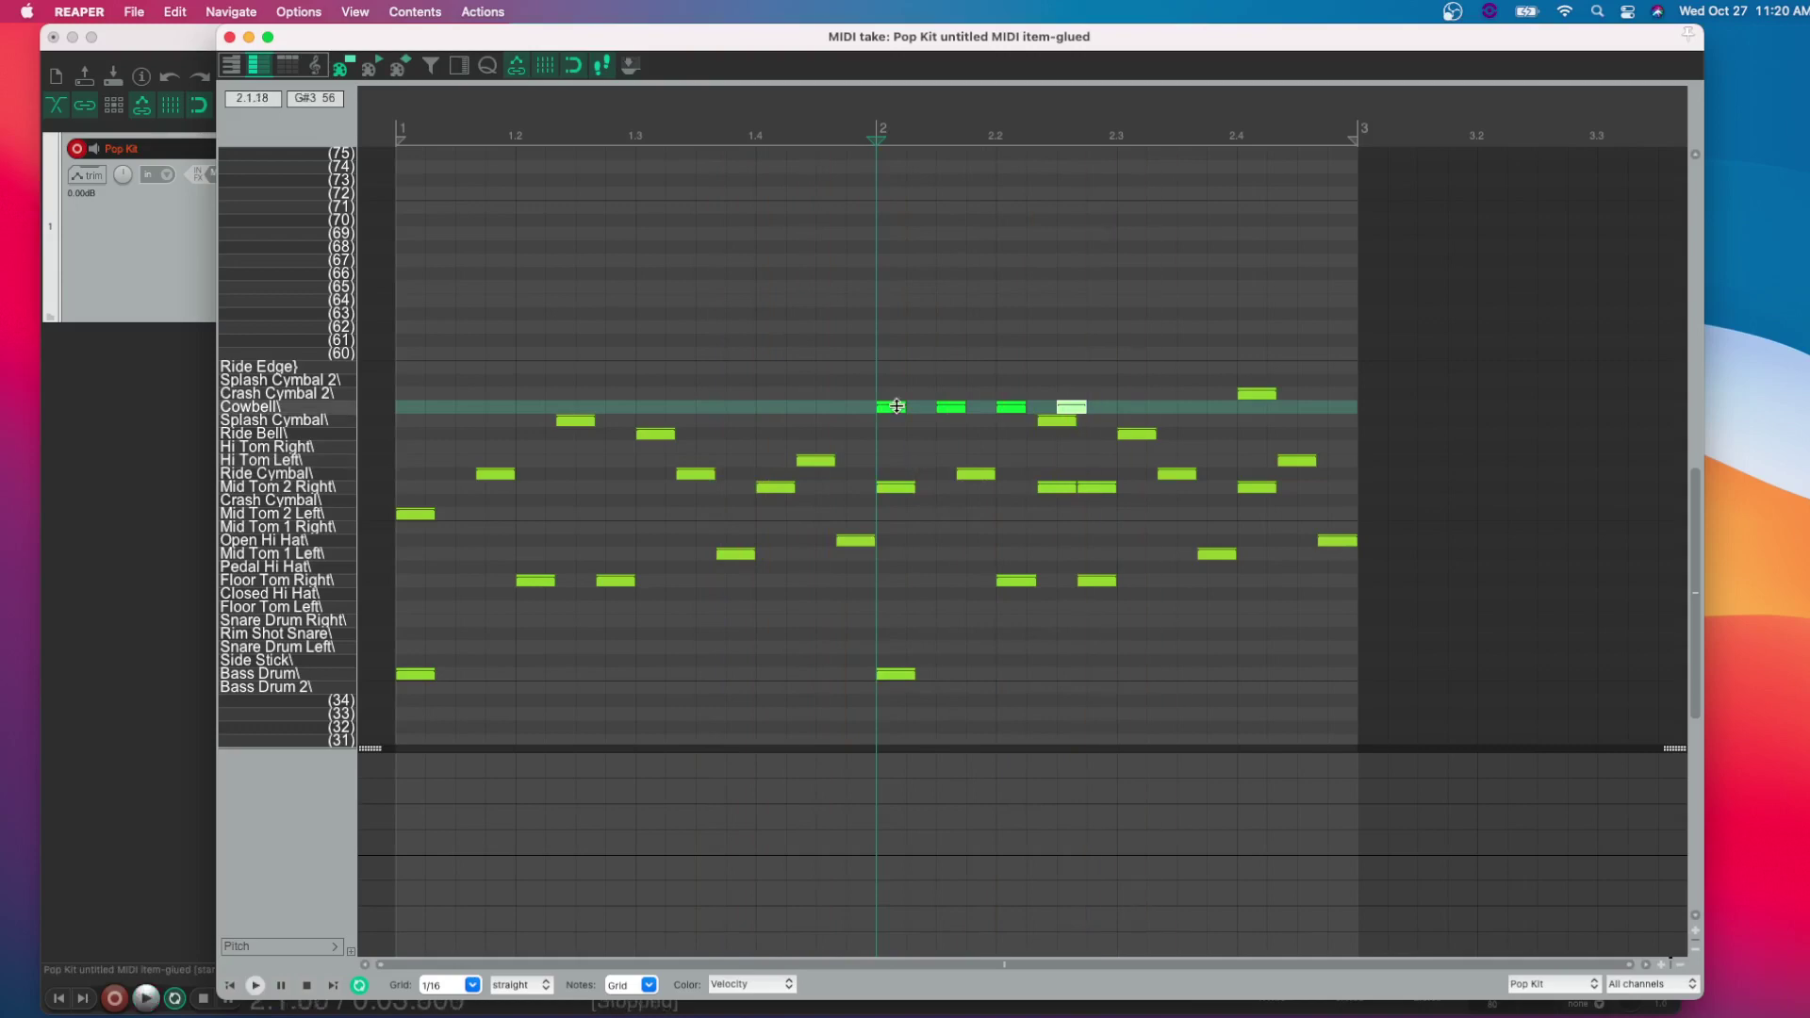
Select all notes in the item and lower their velocity slightly.
click(895, 407)
key(super+a)
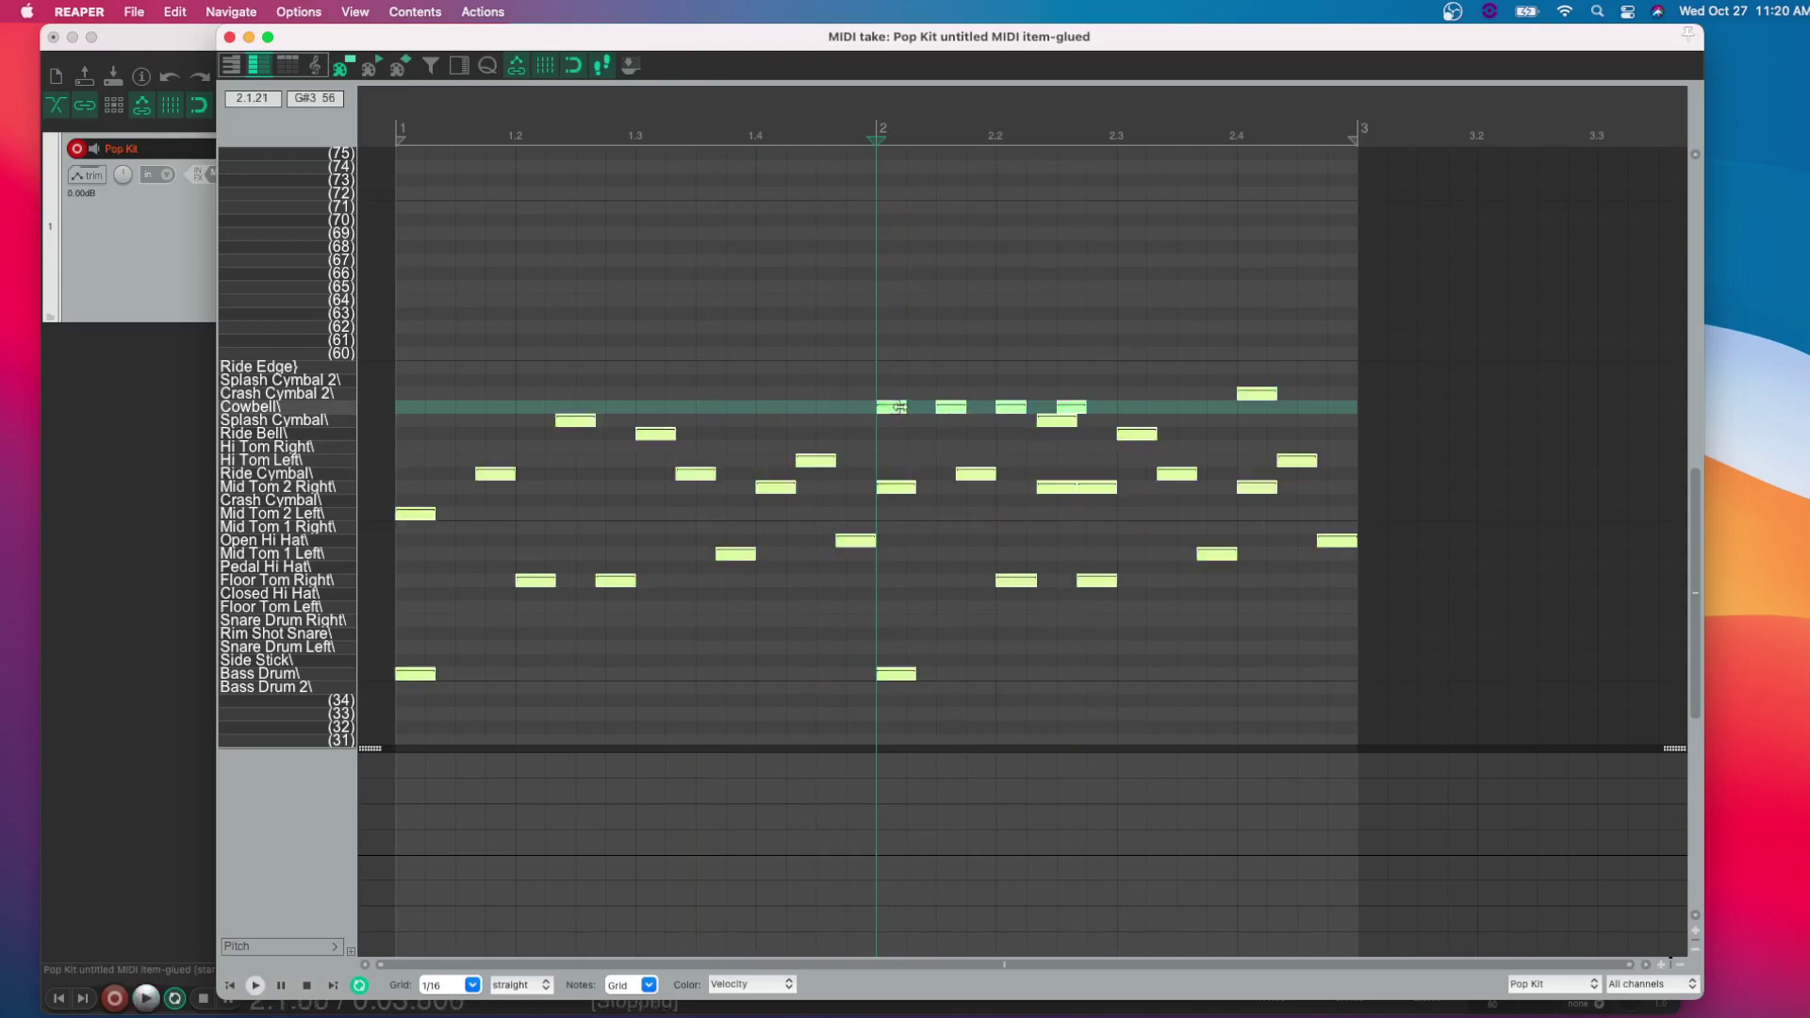
drag(896, 486, 896, 494)
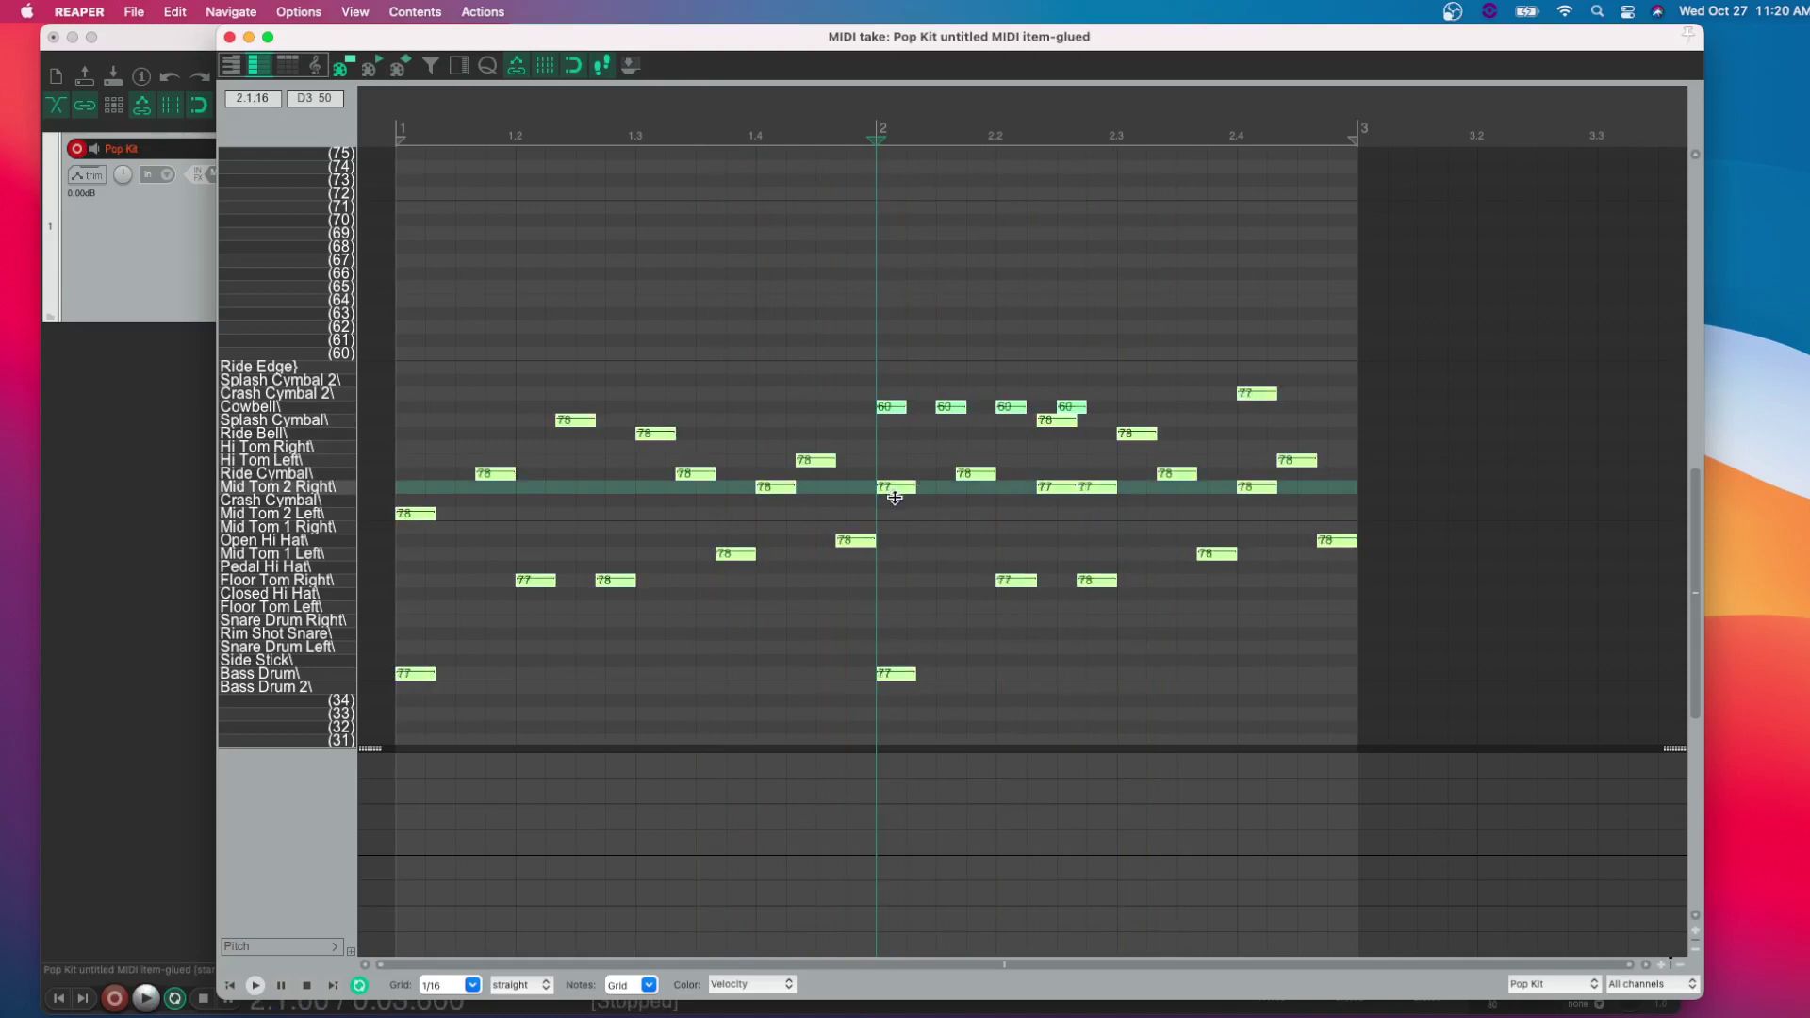
Select only the four Cowbell notes in measure 2 and raise their velocity to 77.
click(900, 447)
click(893, 407)
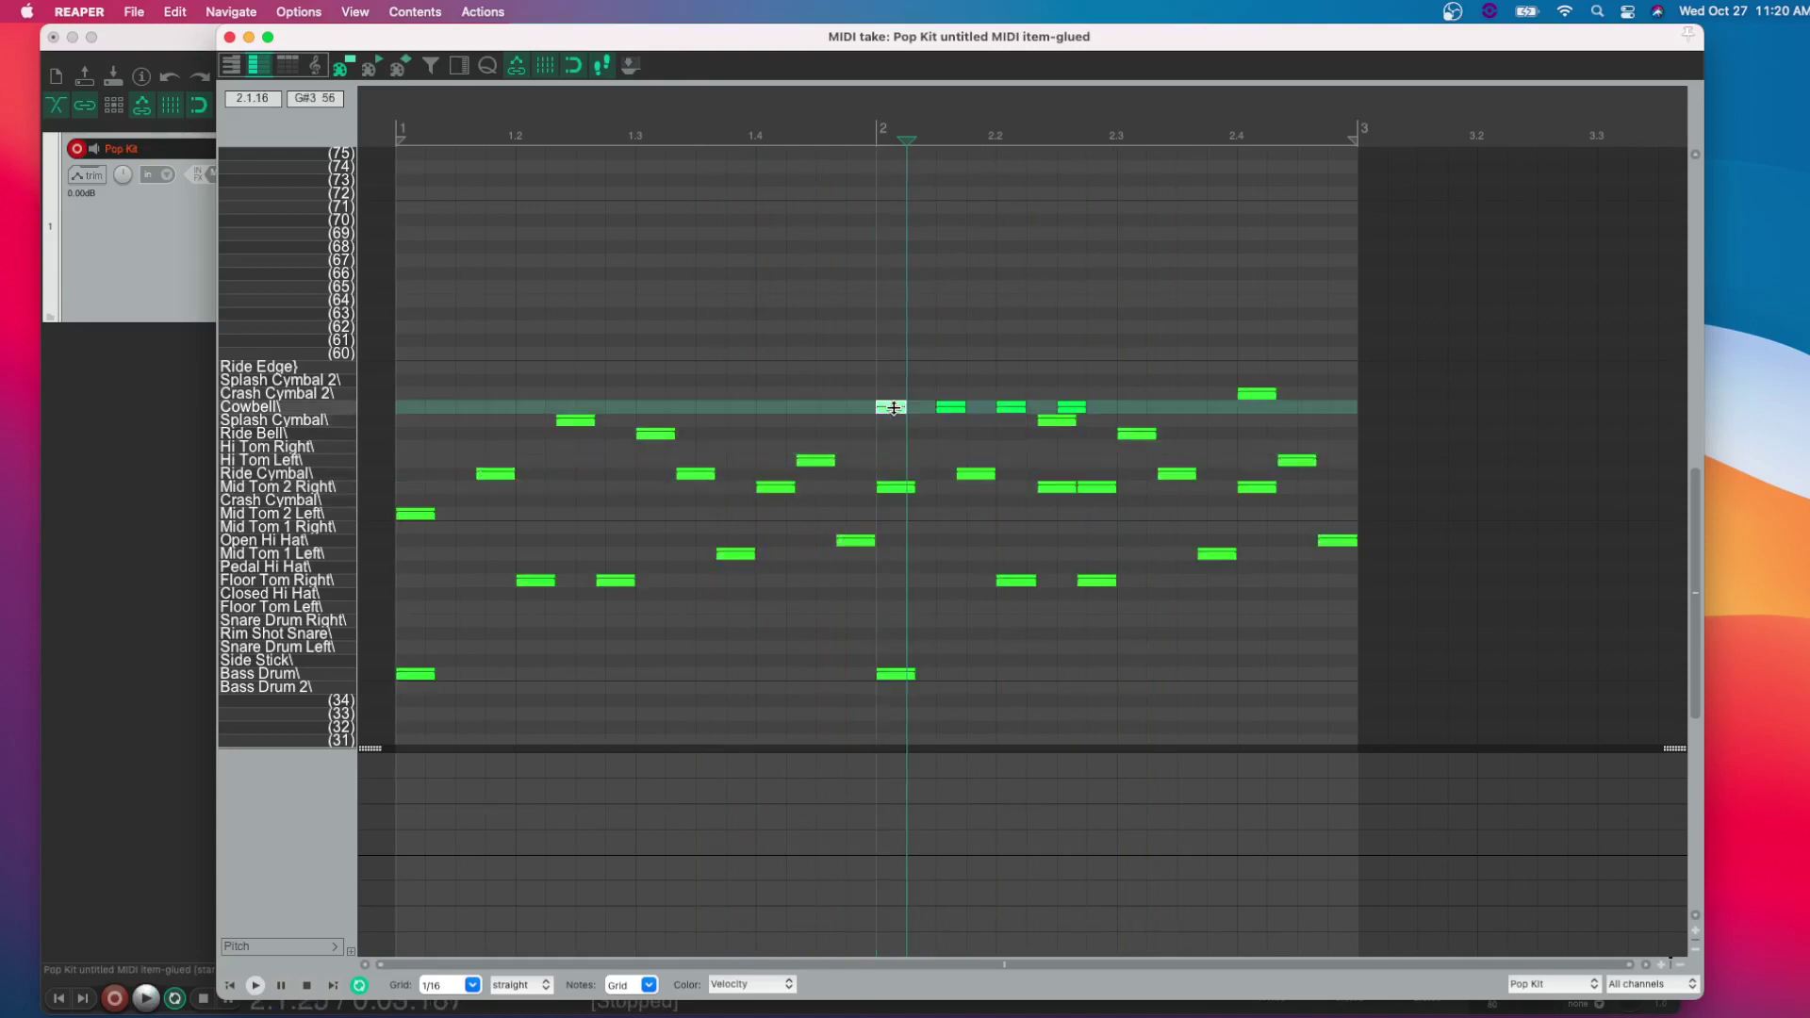
shift+click(1066, 408)
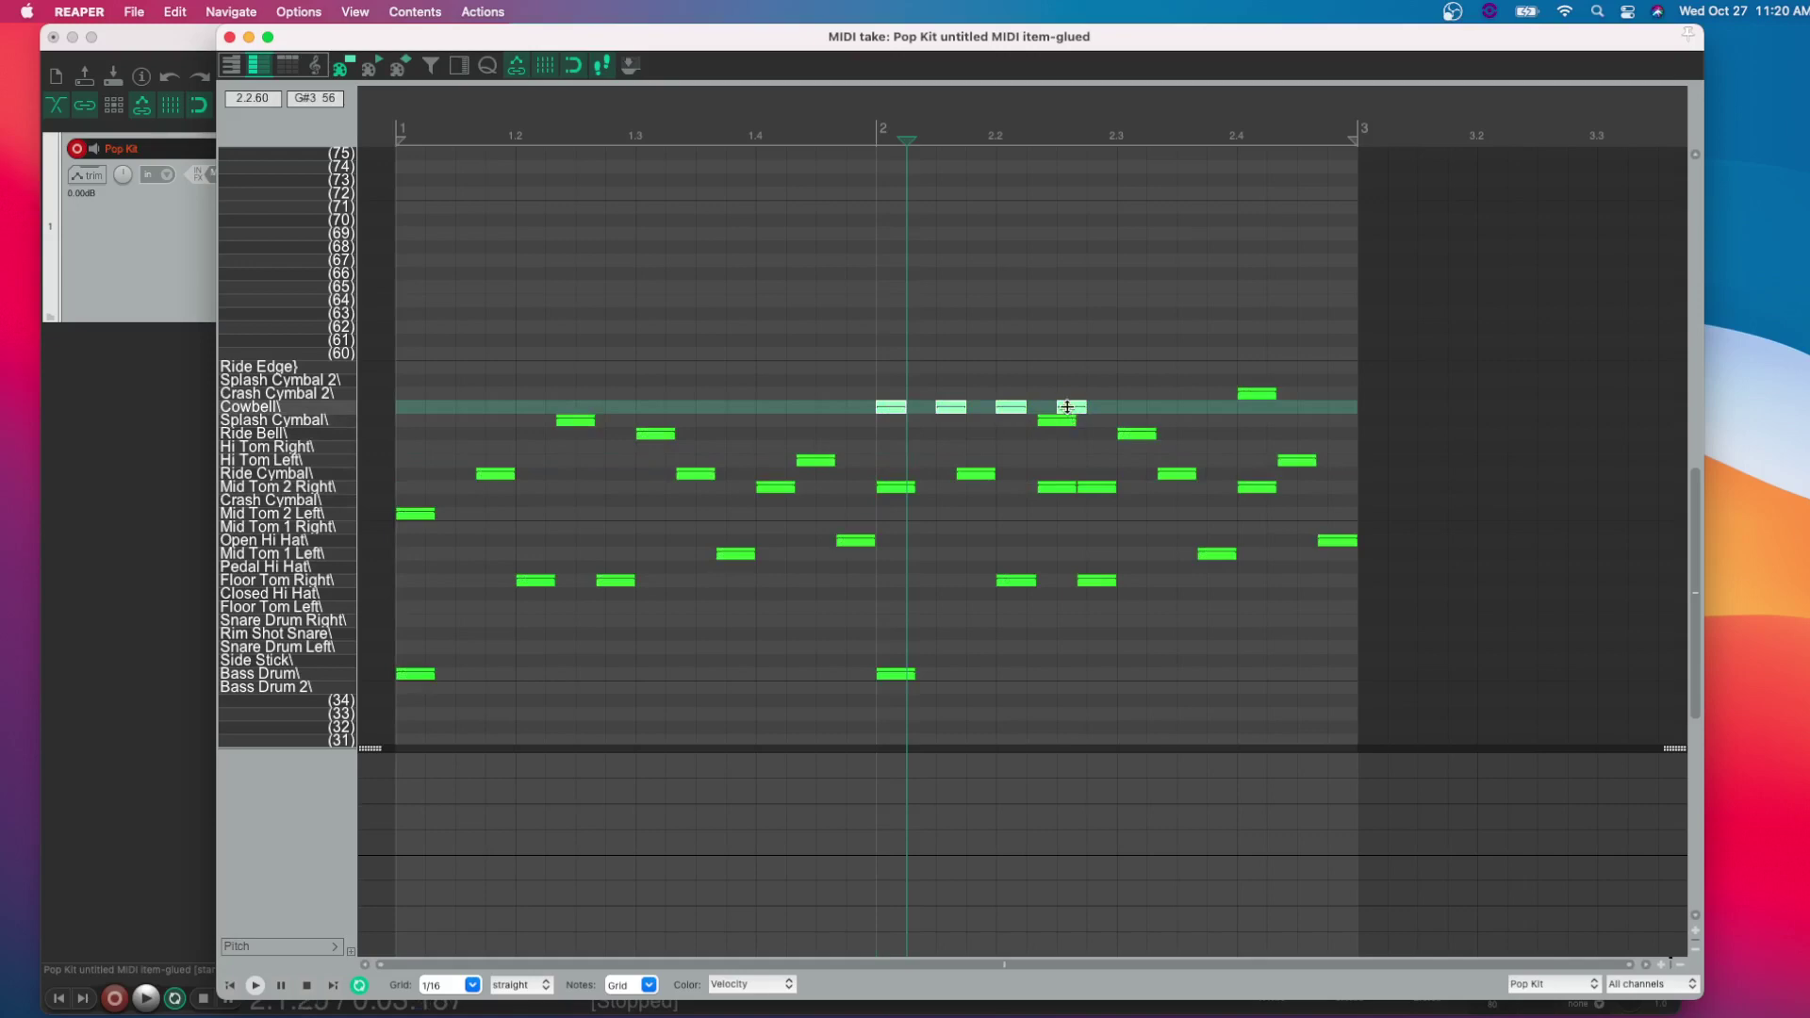
drag(1067, 407, 1067, 389)
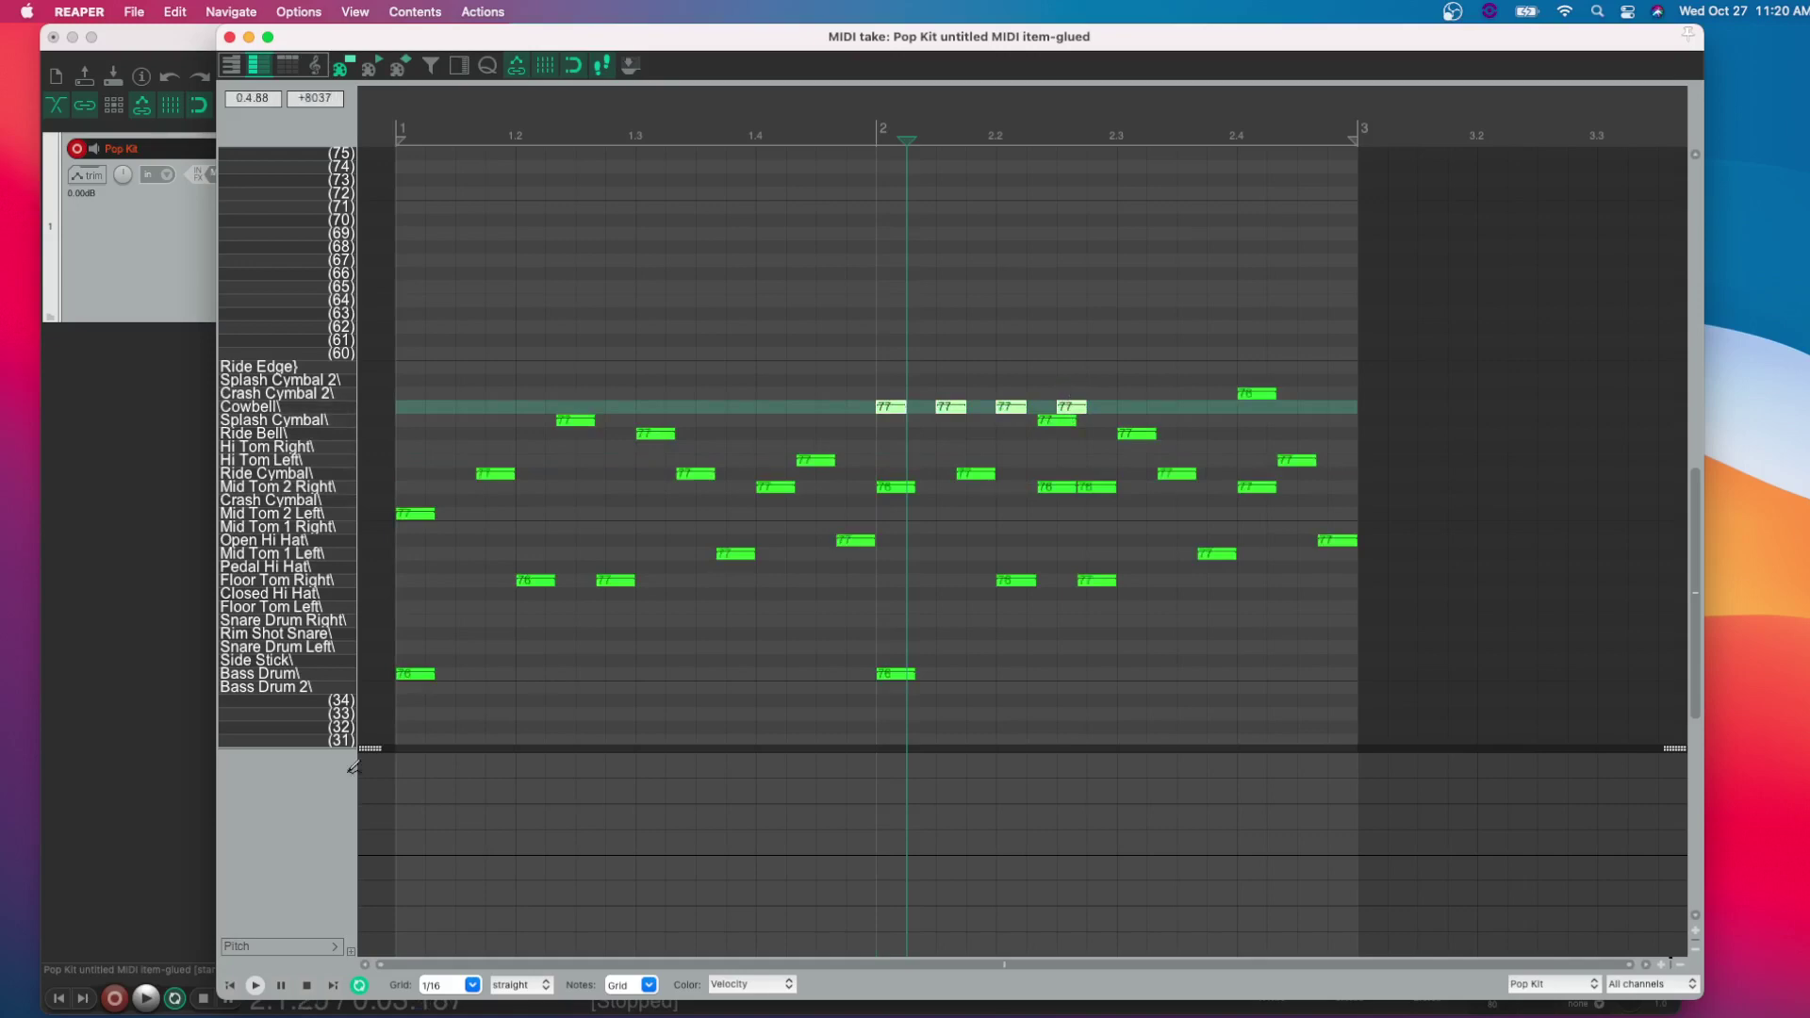
Play the pattern with the four straight Cowbell notes from the start of measure 1 and stop playback.
click(229, 986)
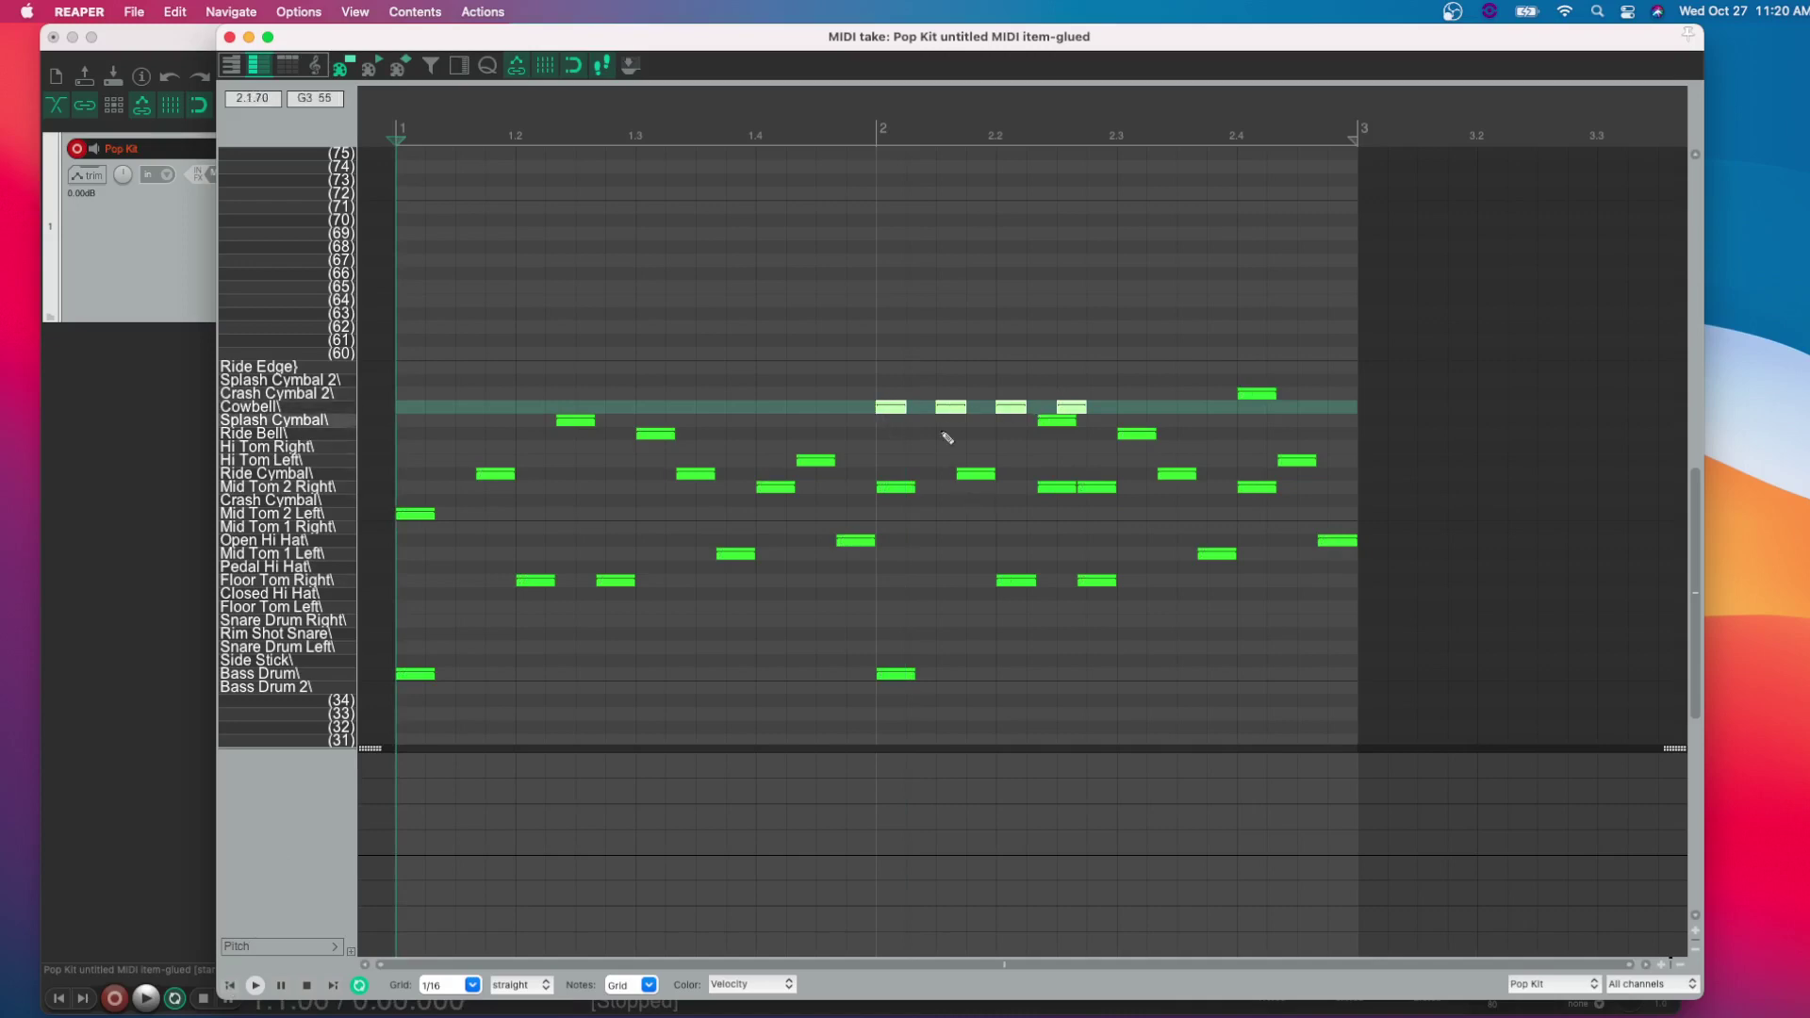
key(space)
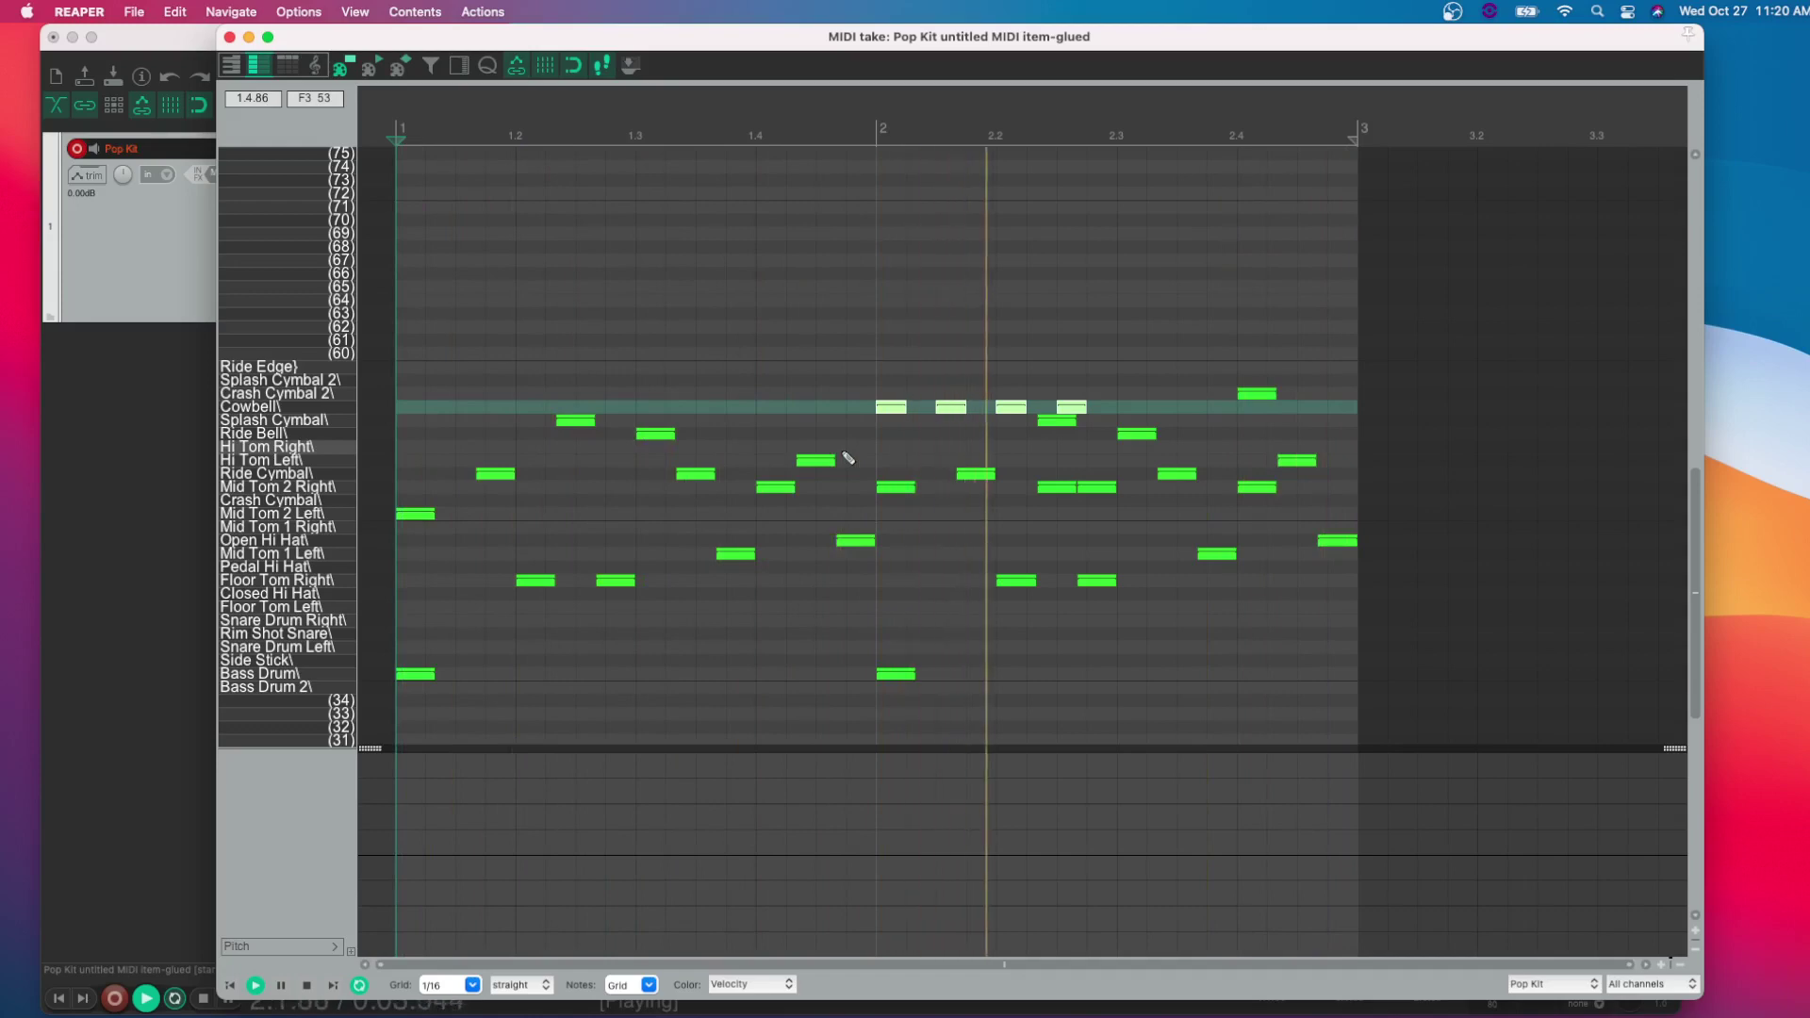
key(space)
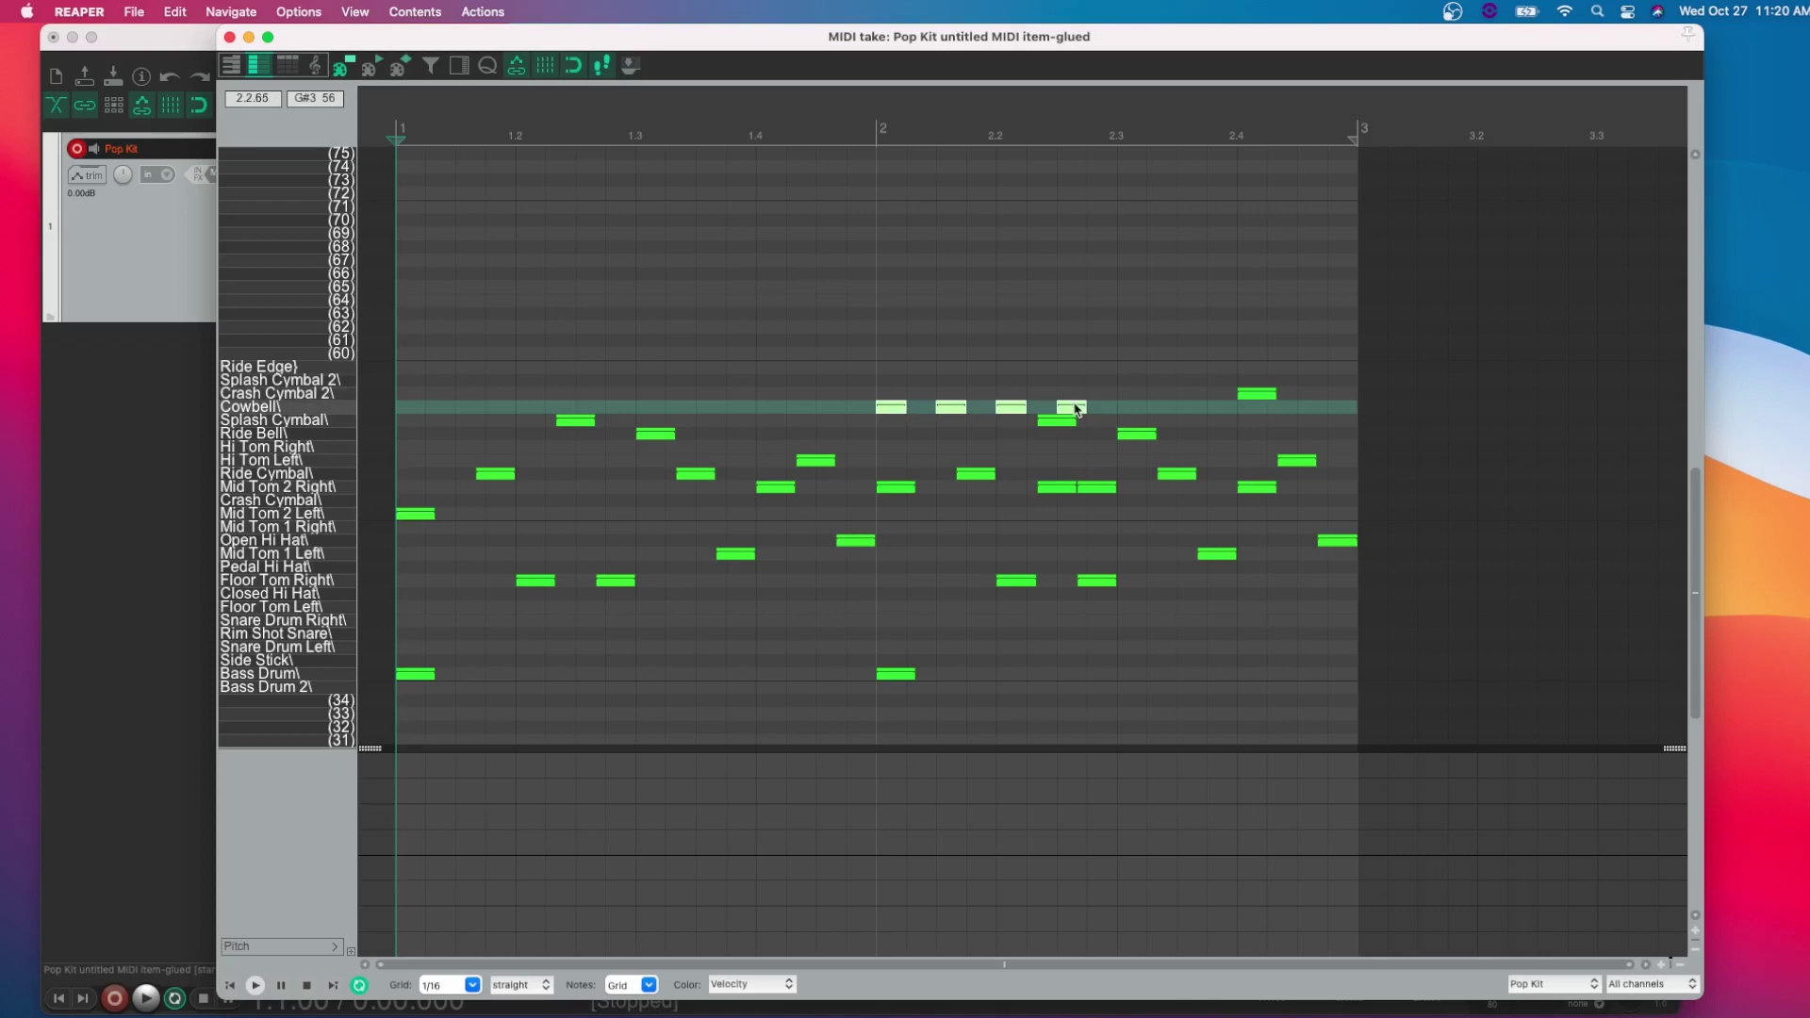
Delete the four Cowbell notes from measure 2 and play the pattern briefly from the start of measure 1.
key(Delete)
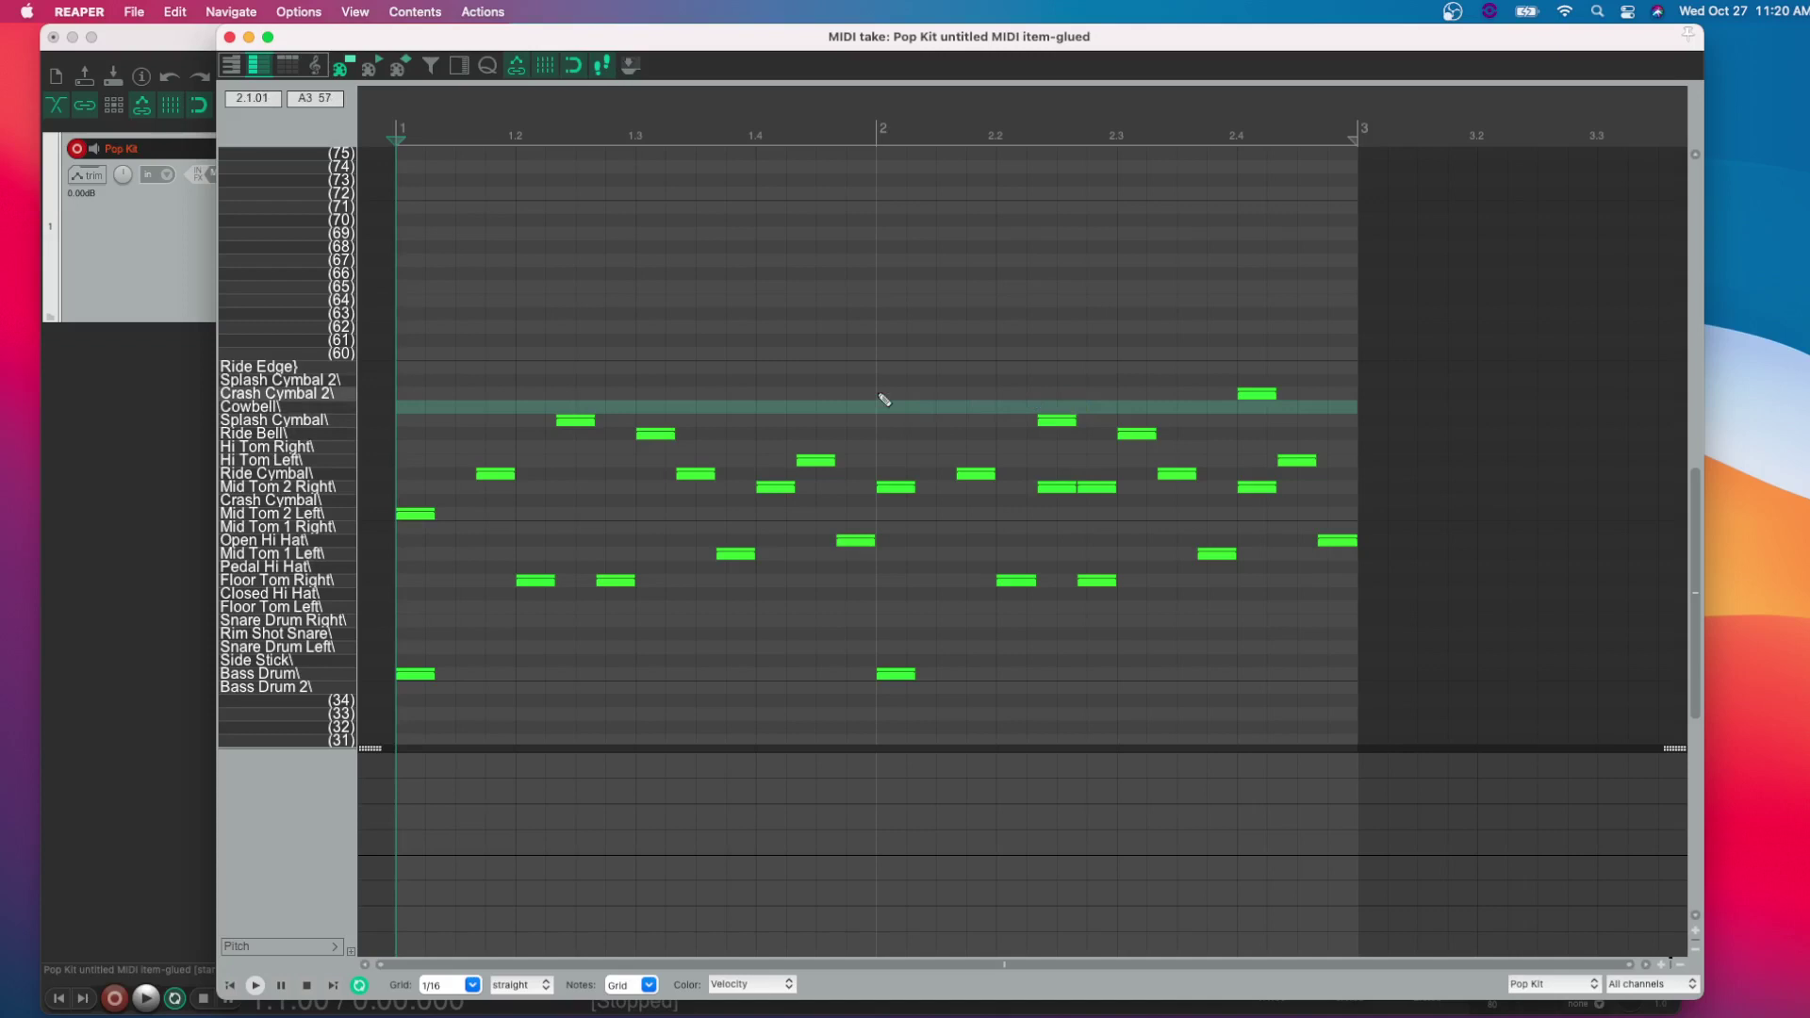
key(space)
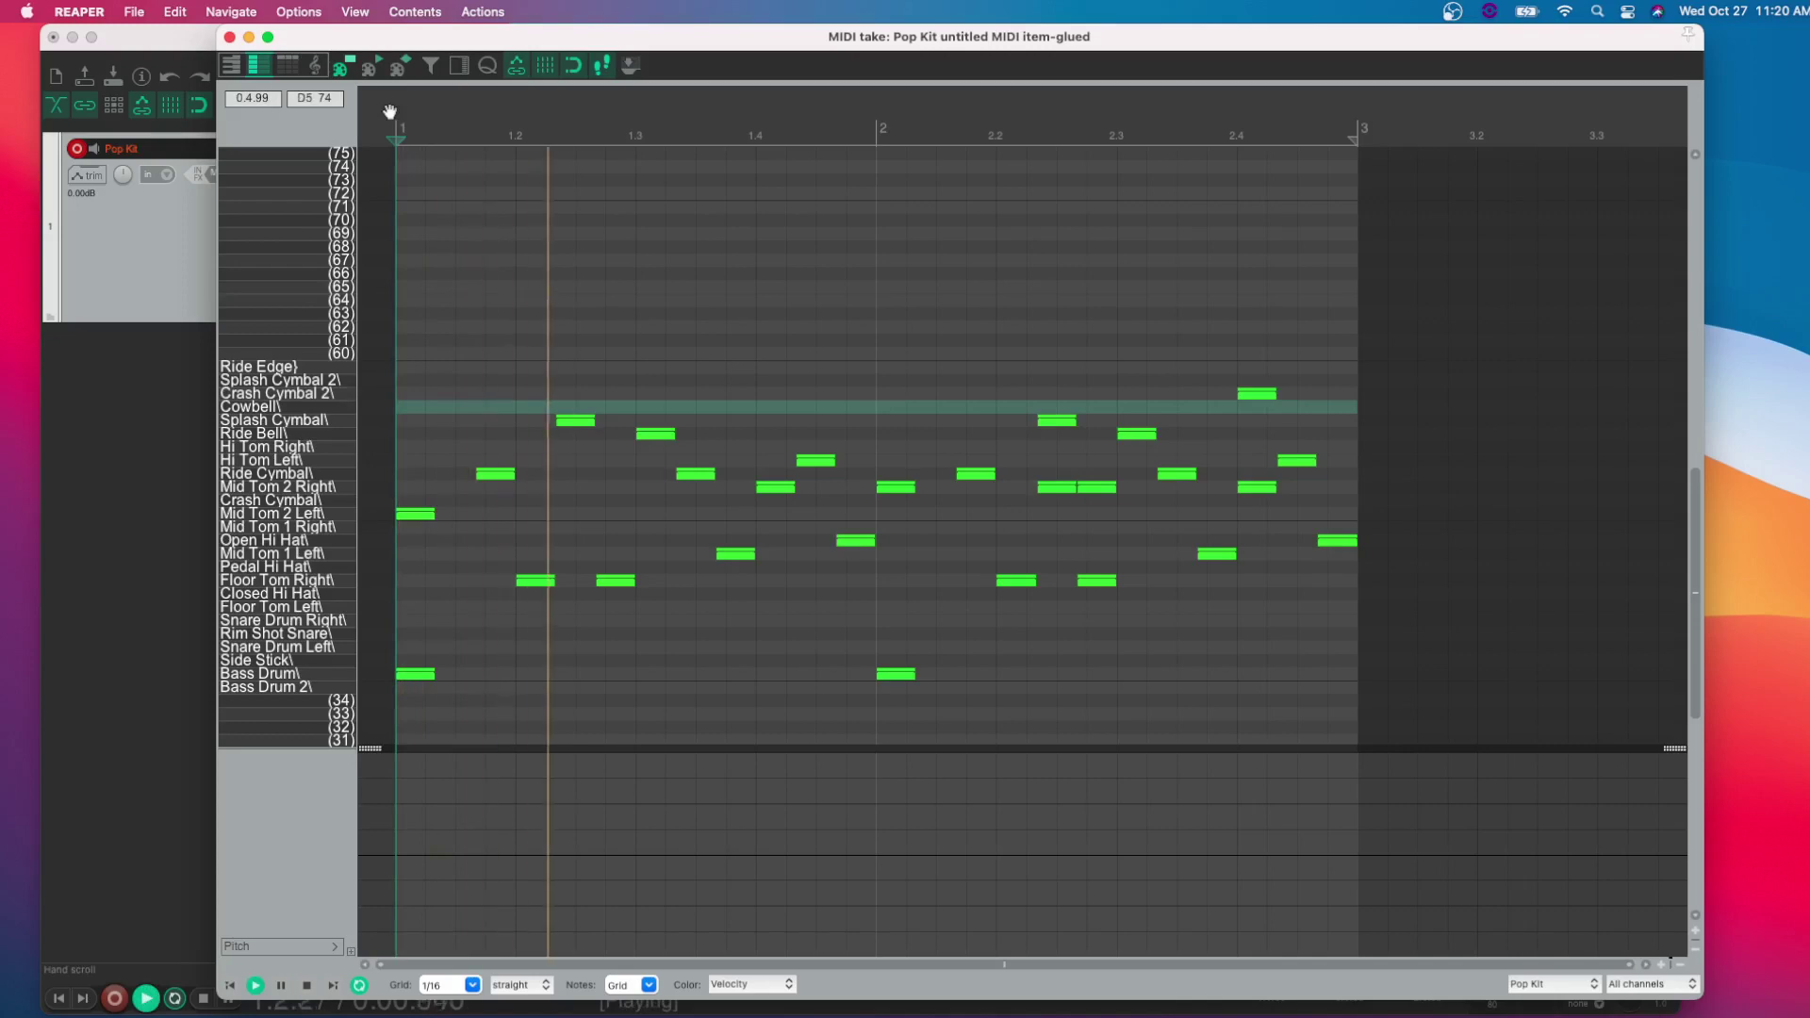
key(space)
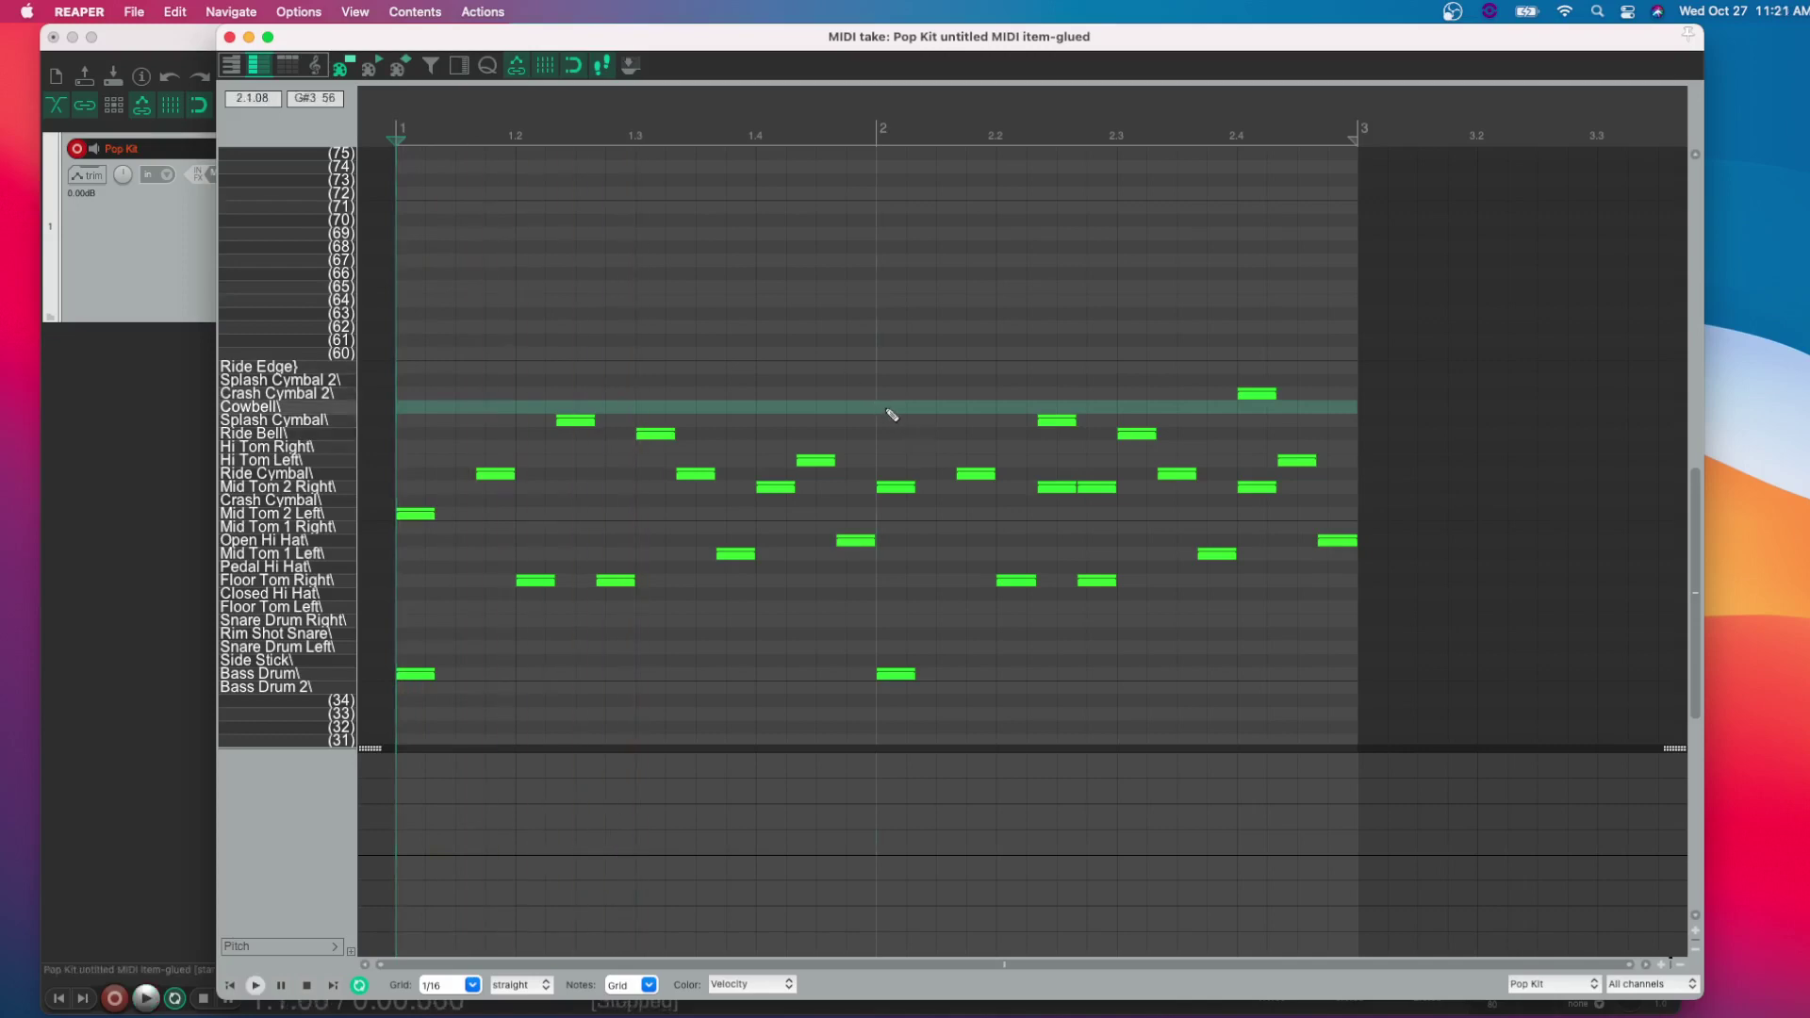
Fill beat 1 of measure 2 with five equal Cowbell notes on a 1/20 straight grid, and play them from measure 2.
click(891, 415)
drag(891, 412, 987, 405)
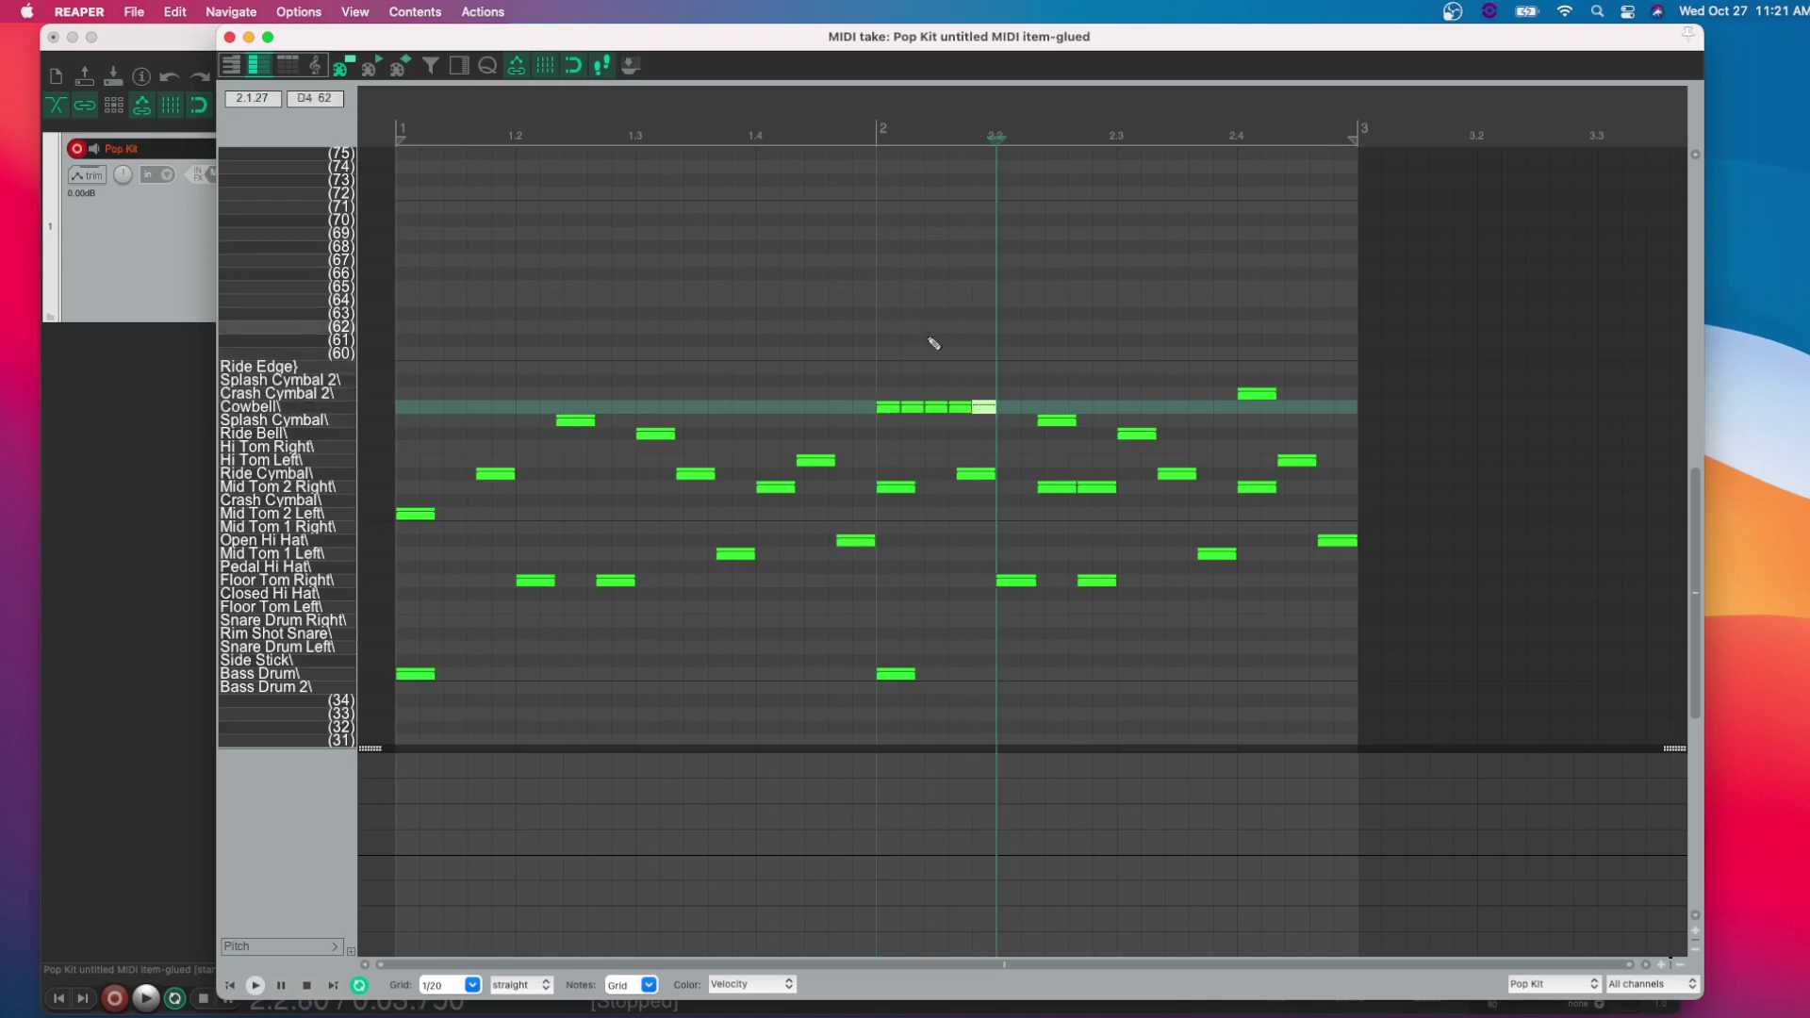
click(881, 131)
key(space)
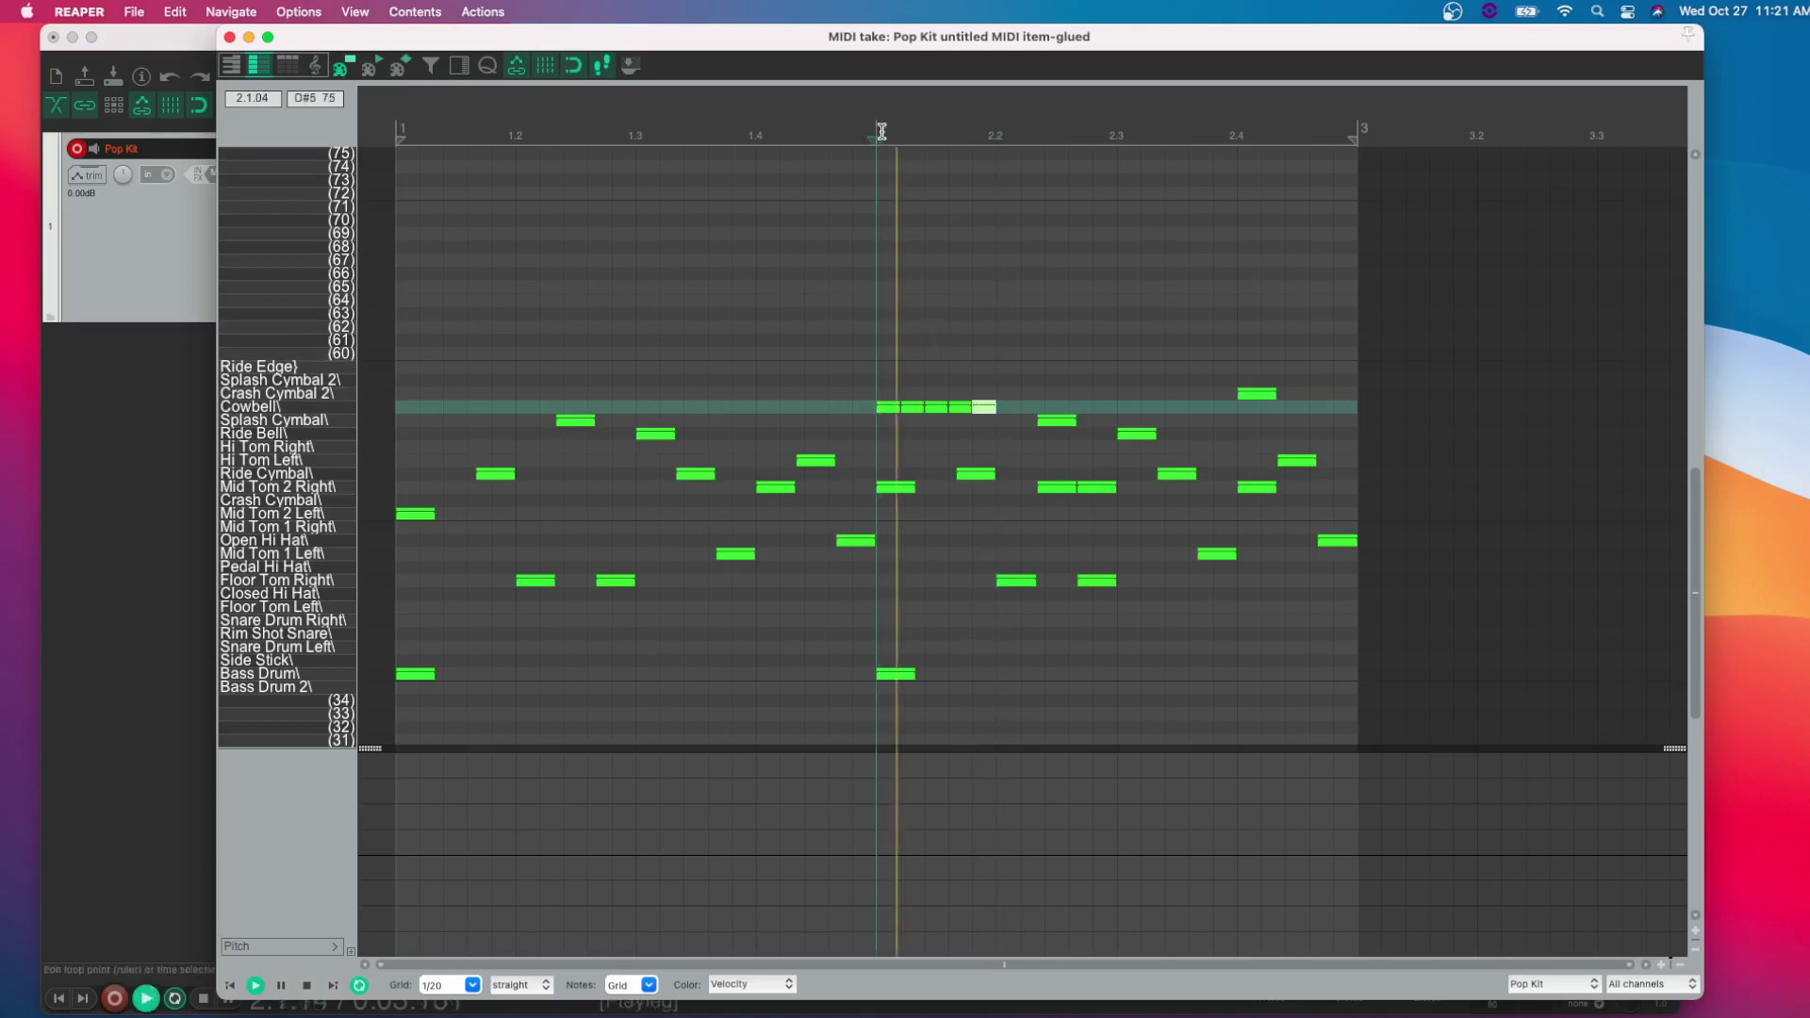
key(space)
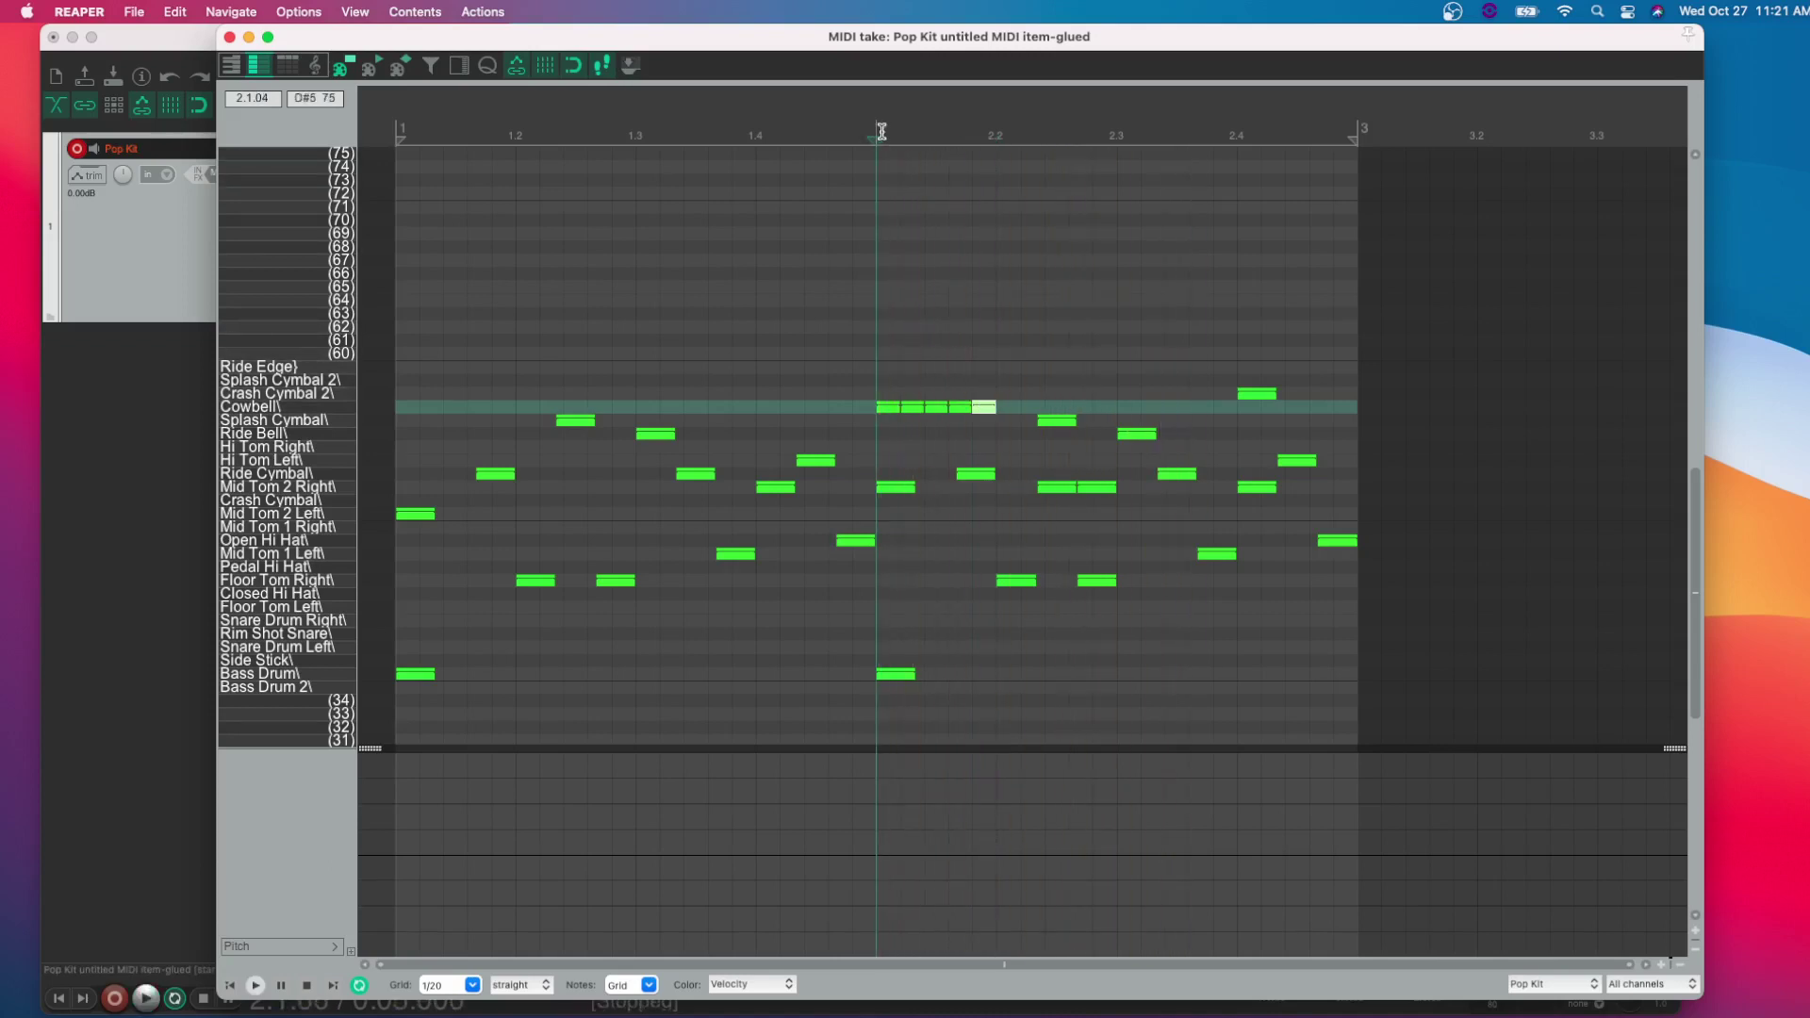
Play the pattern with the five-note Cowbell group from the start of measure 1 and stop playback.
click(397, 124)
key(space)
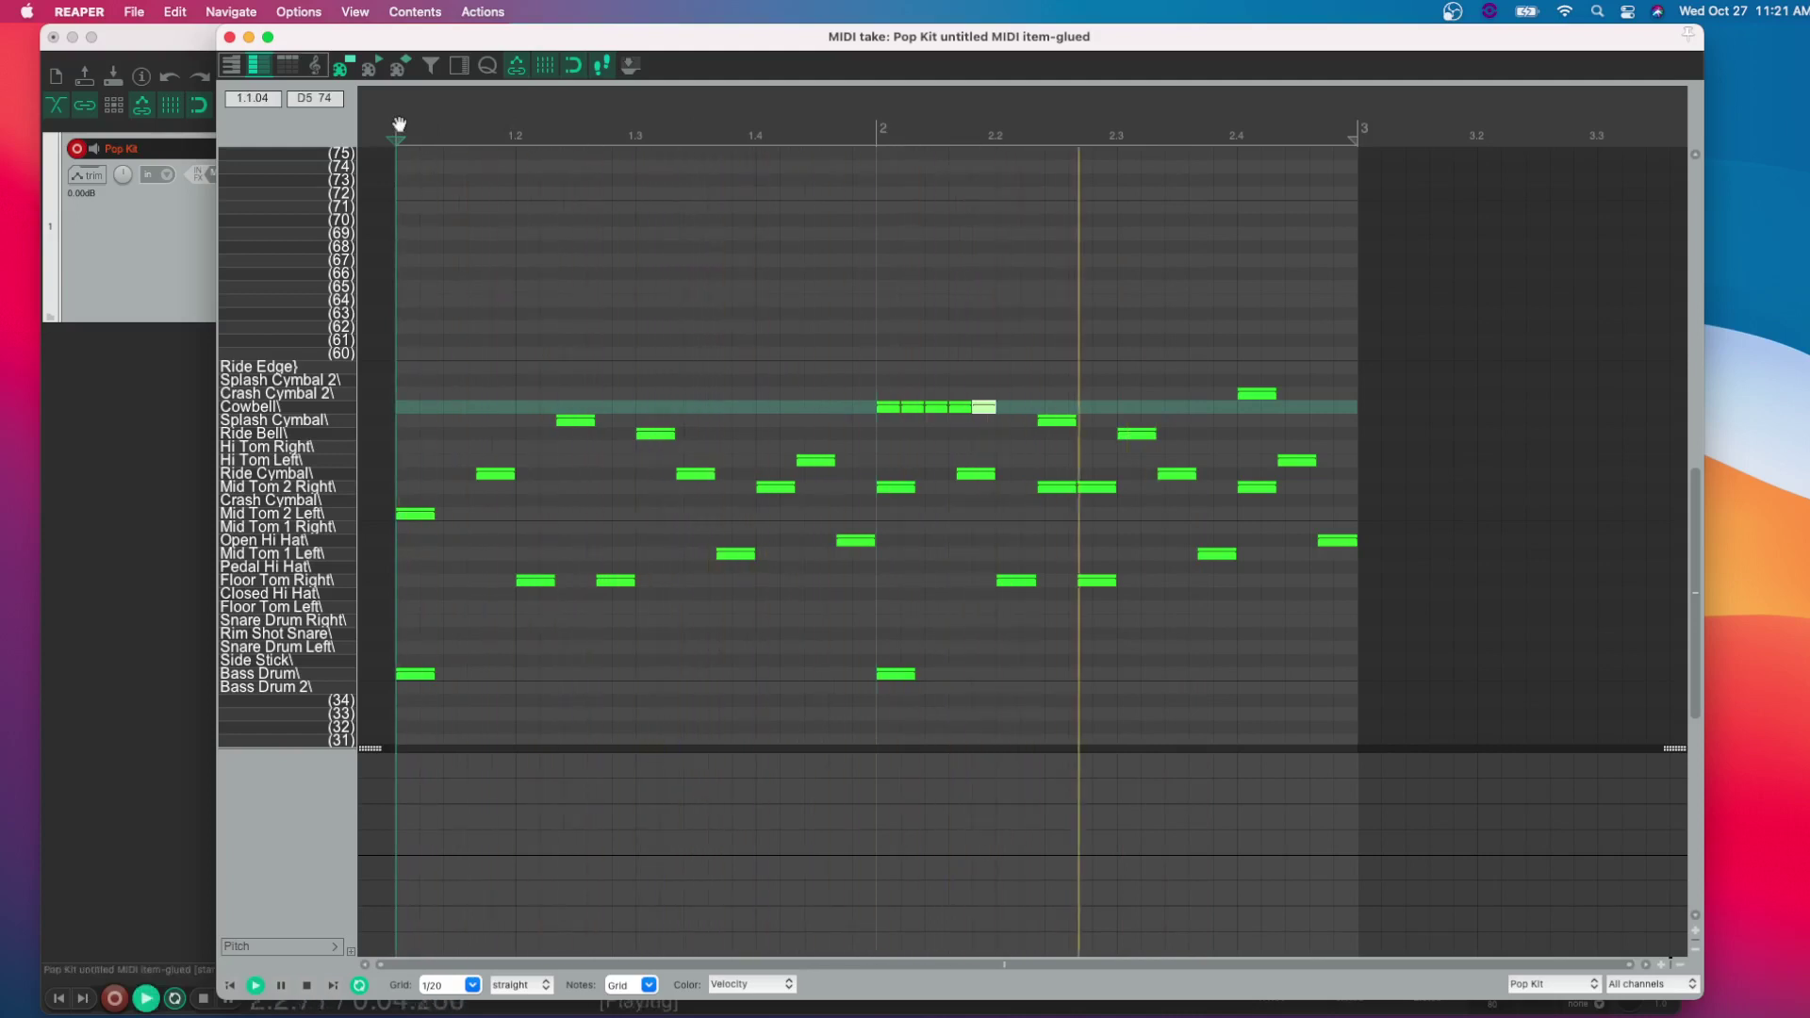
key(space)
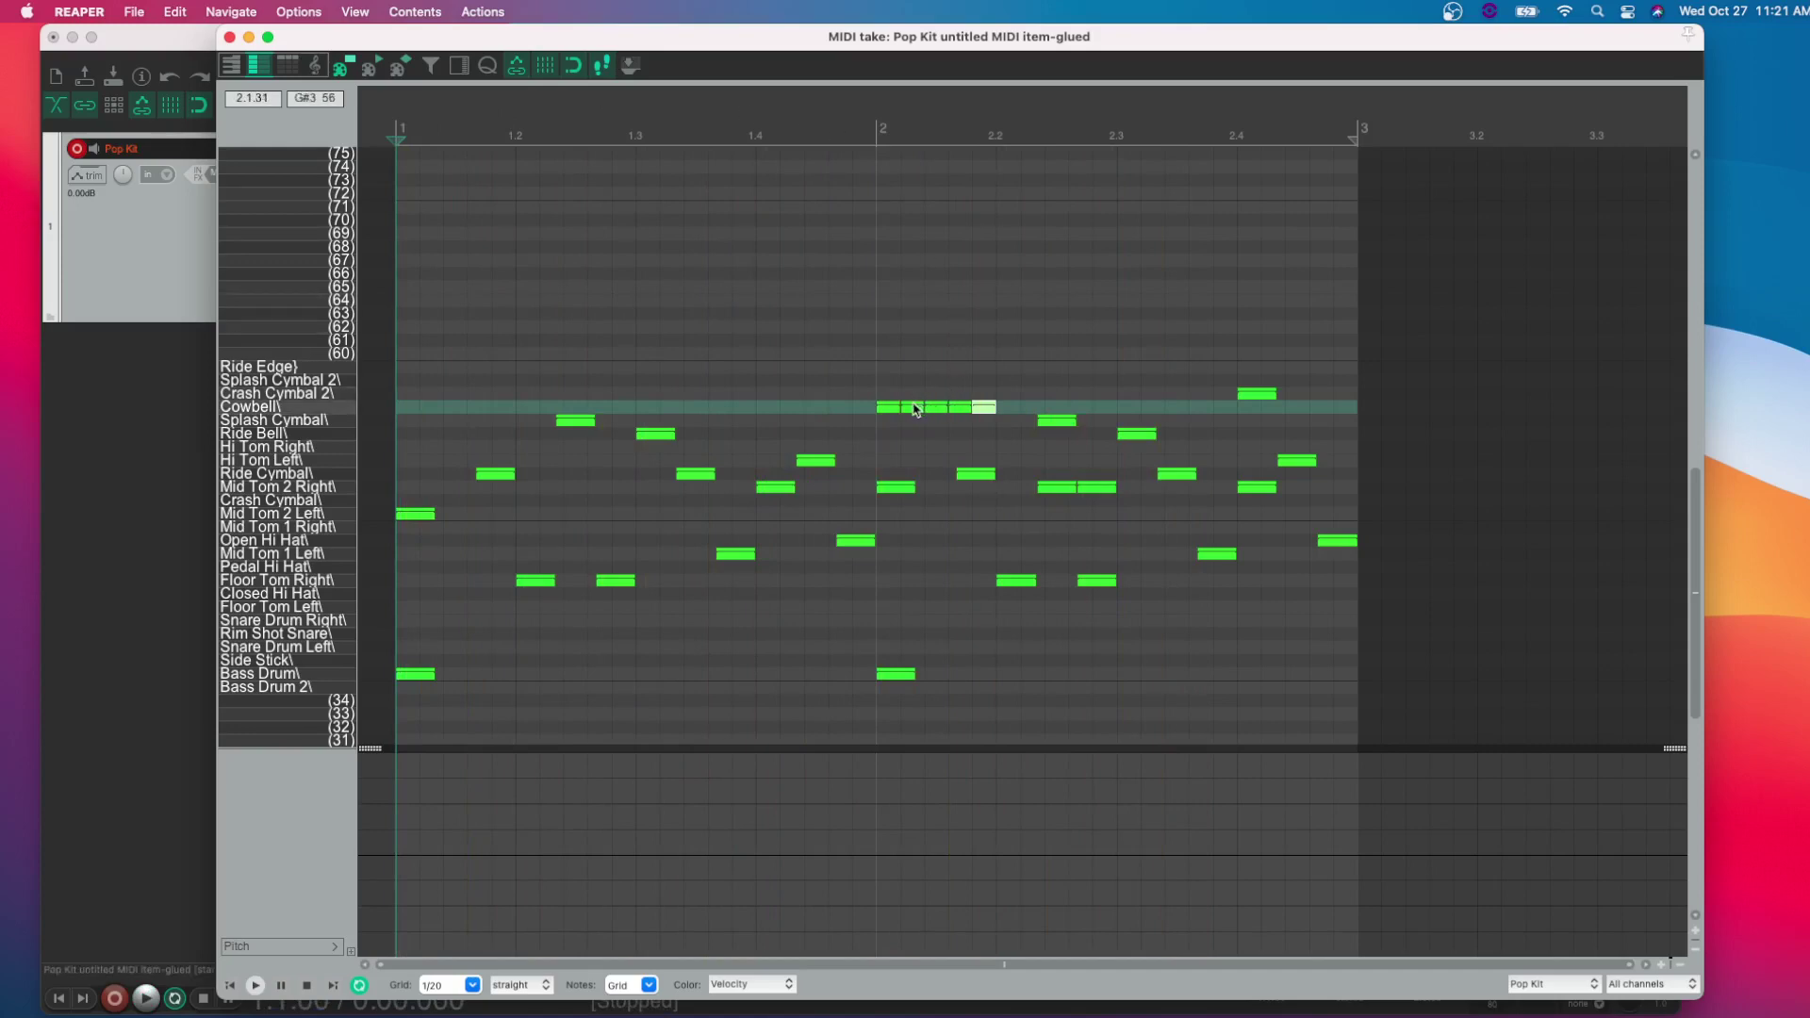
Step through the undo history to restore the four straight eighth-note Cowbell notes in measure 2 in place of the five-note group.
key(super+z)
key(super+z)
key(super+z)
key(super+z)
key(super+shift+z)
key(super+shift+z)
key(super+shift+z)
click(892, 365)
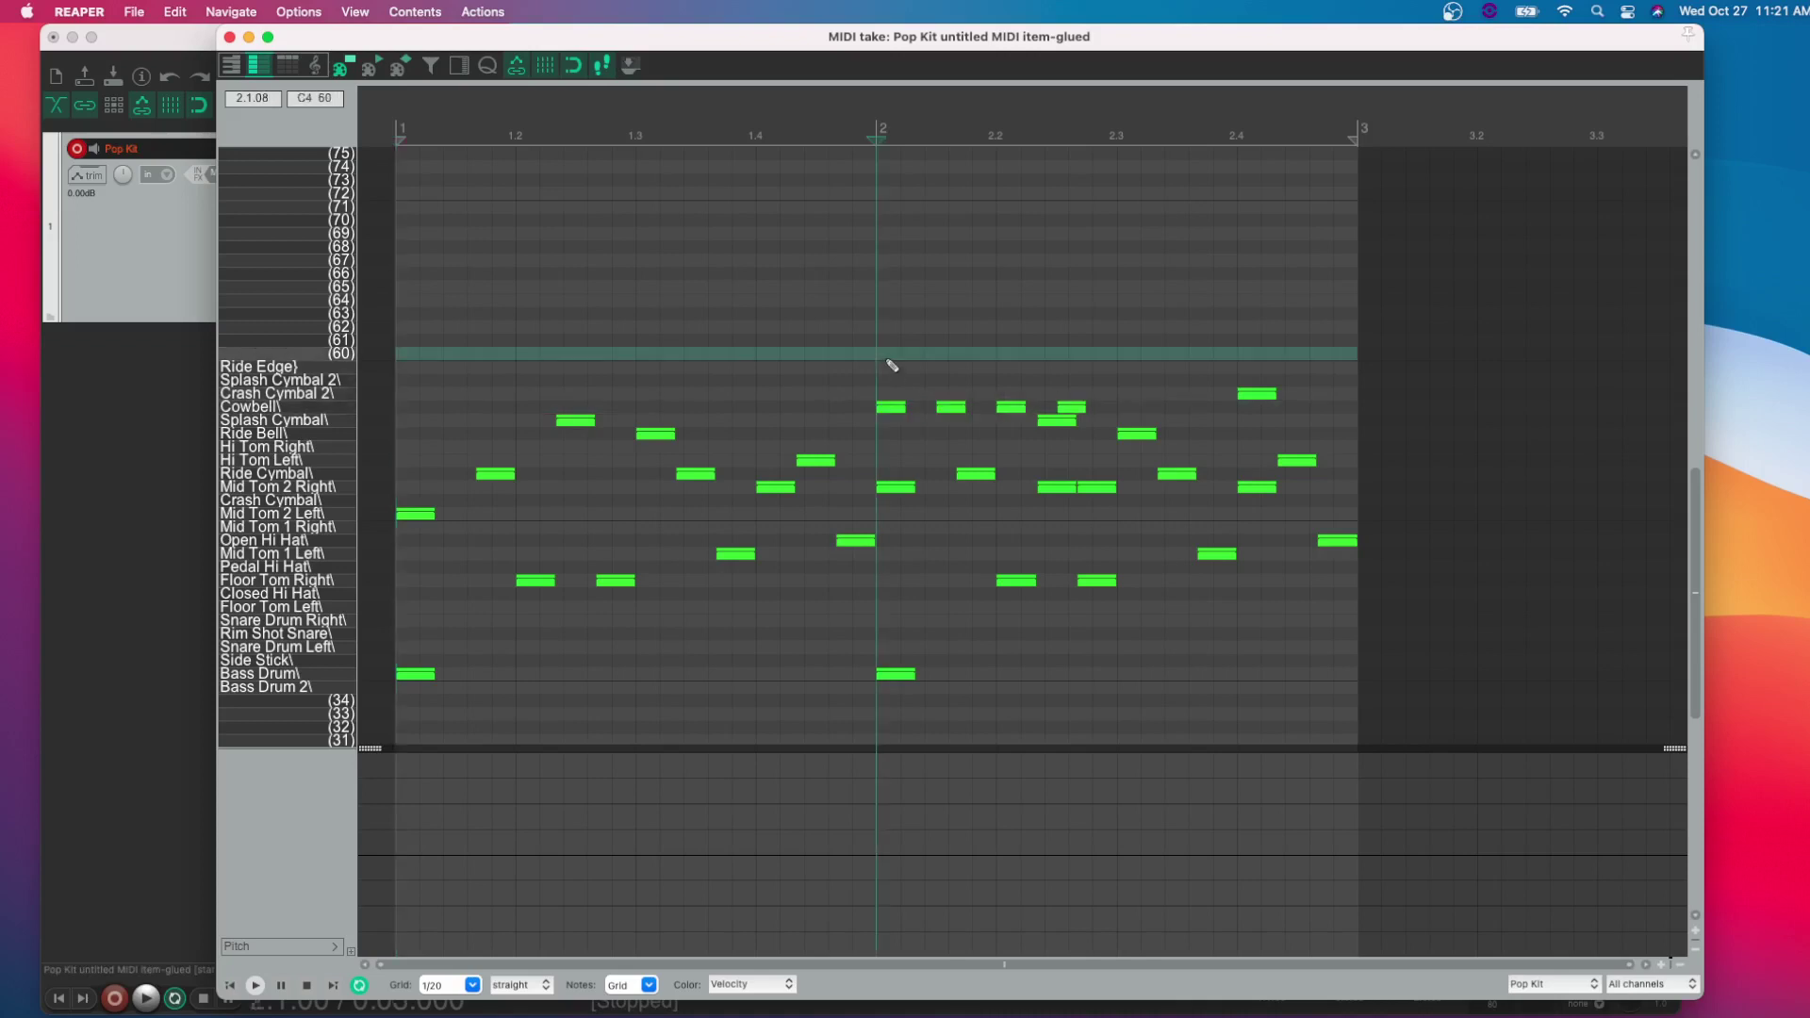
Play the restored pattern briefly from measure 2 and close the MIDI editor.
key(space)
key(space)
click(229, 38)
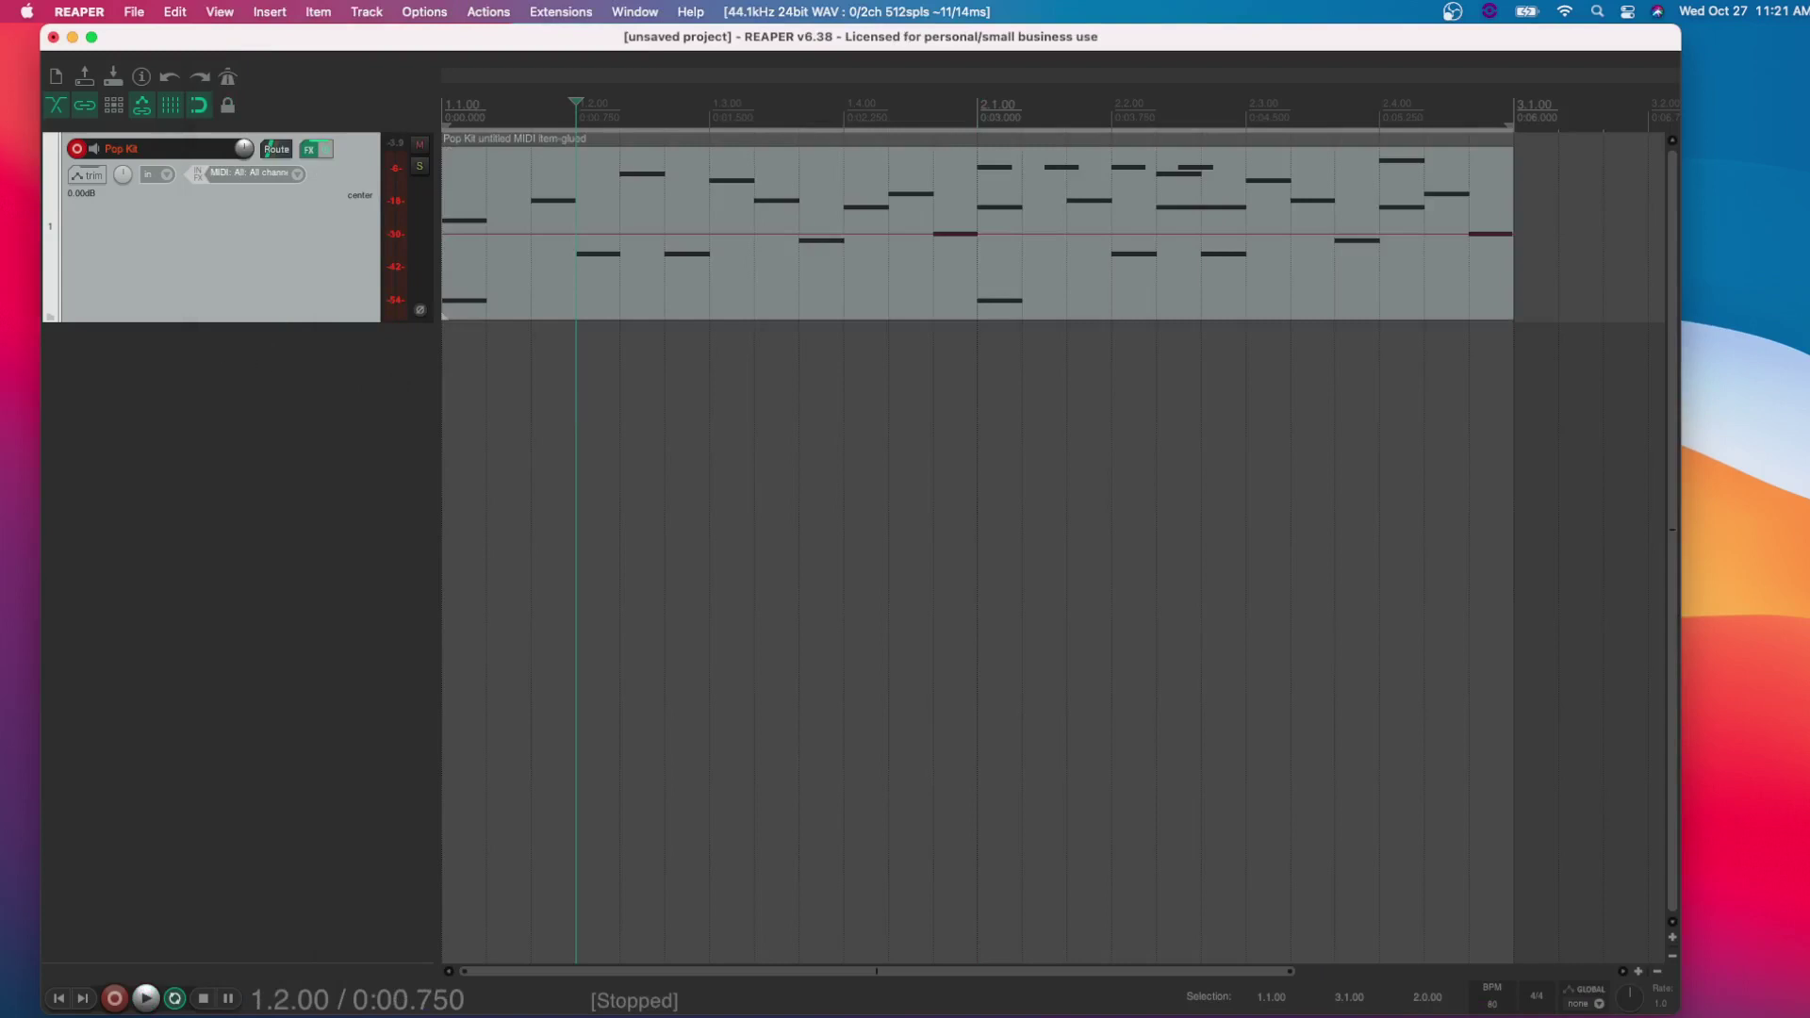
Duplicate the Pop Kit track together with its MIDI item.
right_click(266, 380)
click(219, 273)
right_click(215, 270)
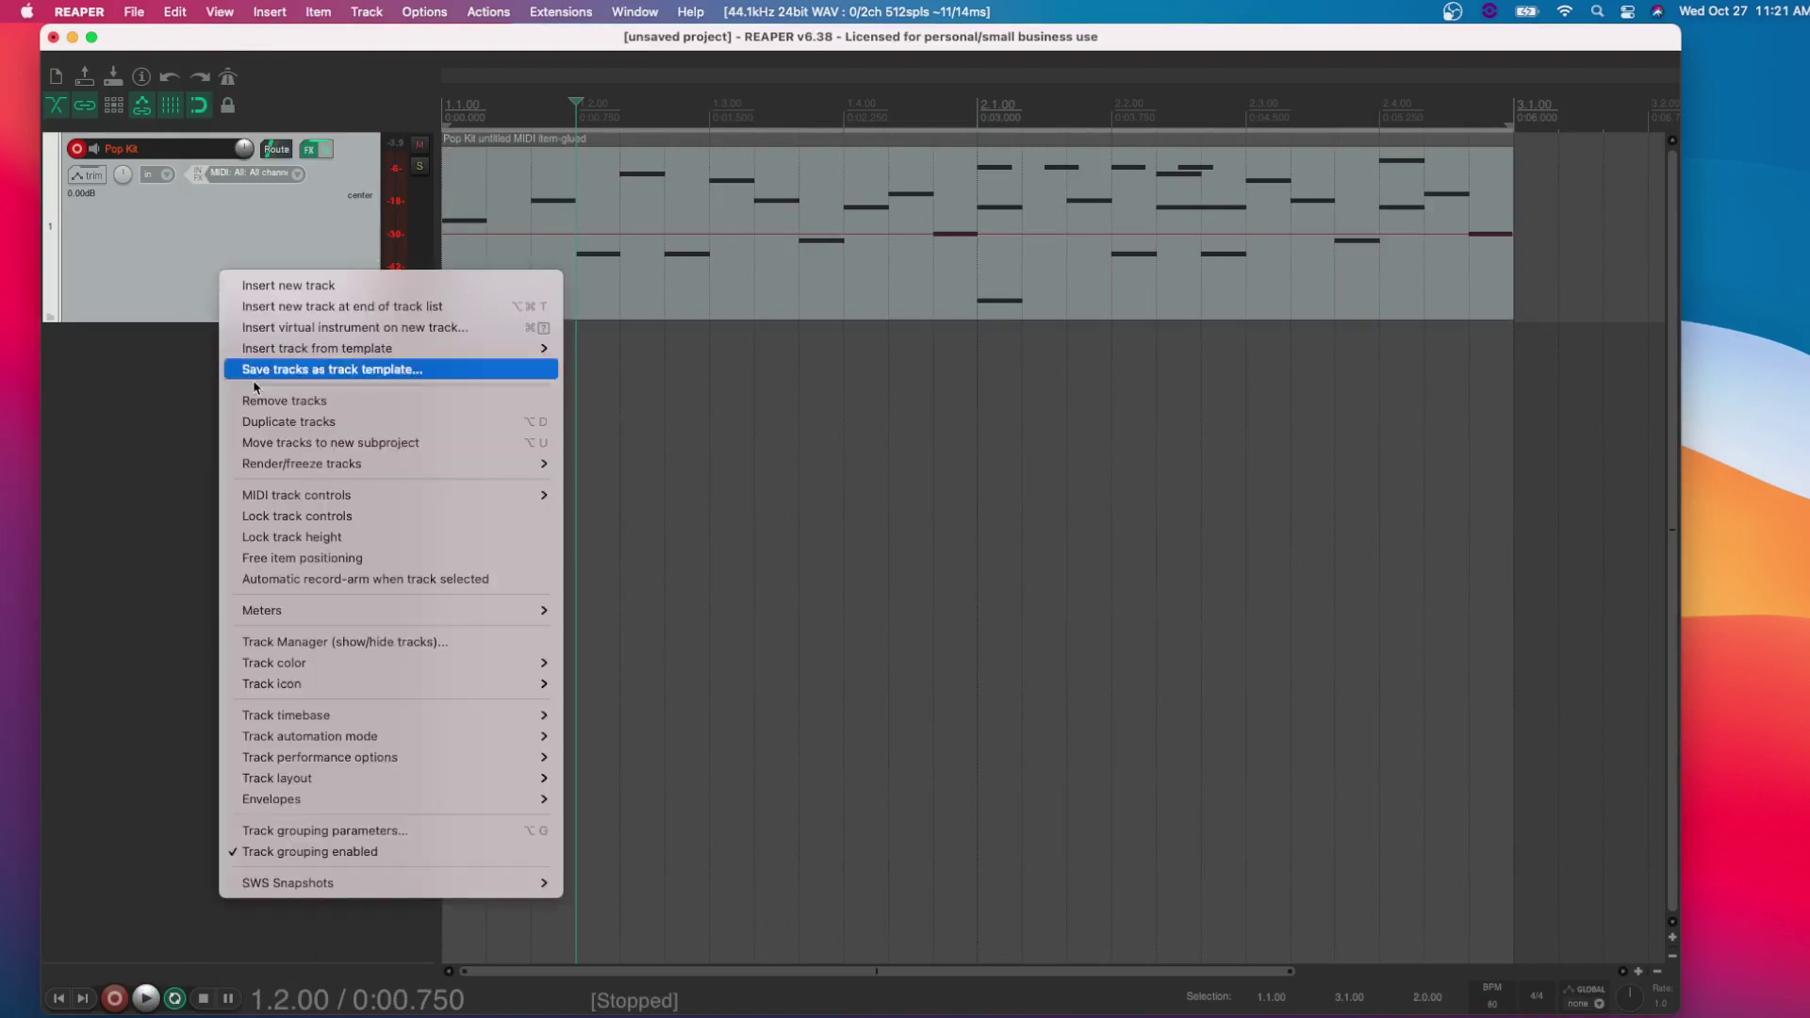
click(266, 420)
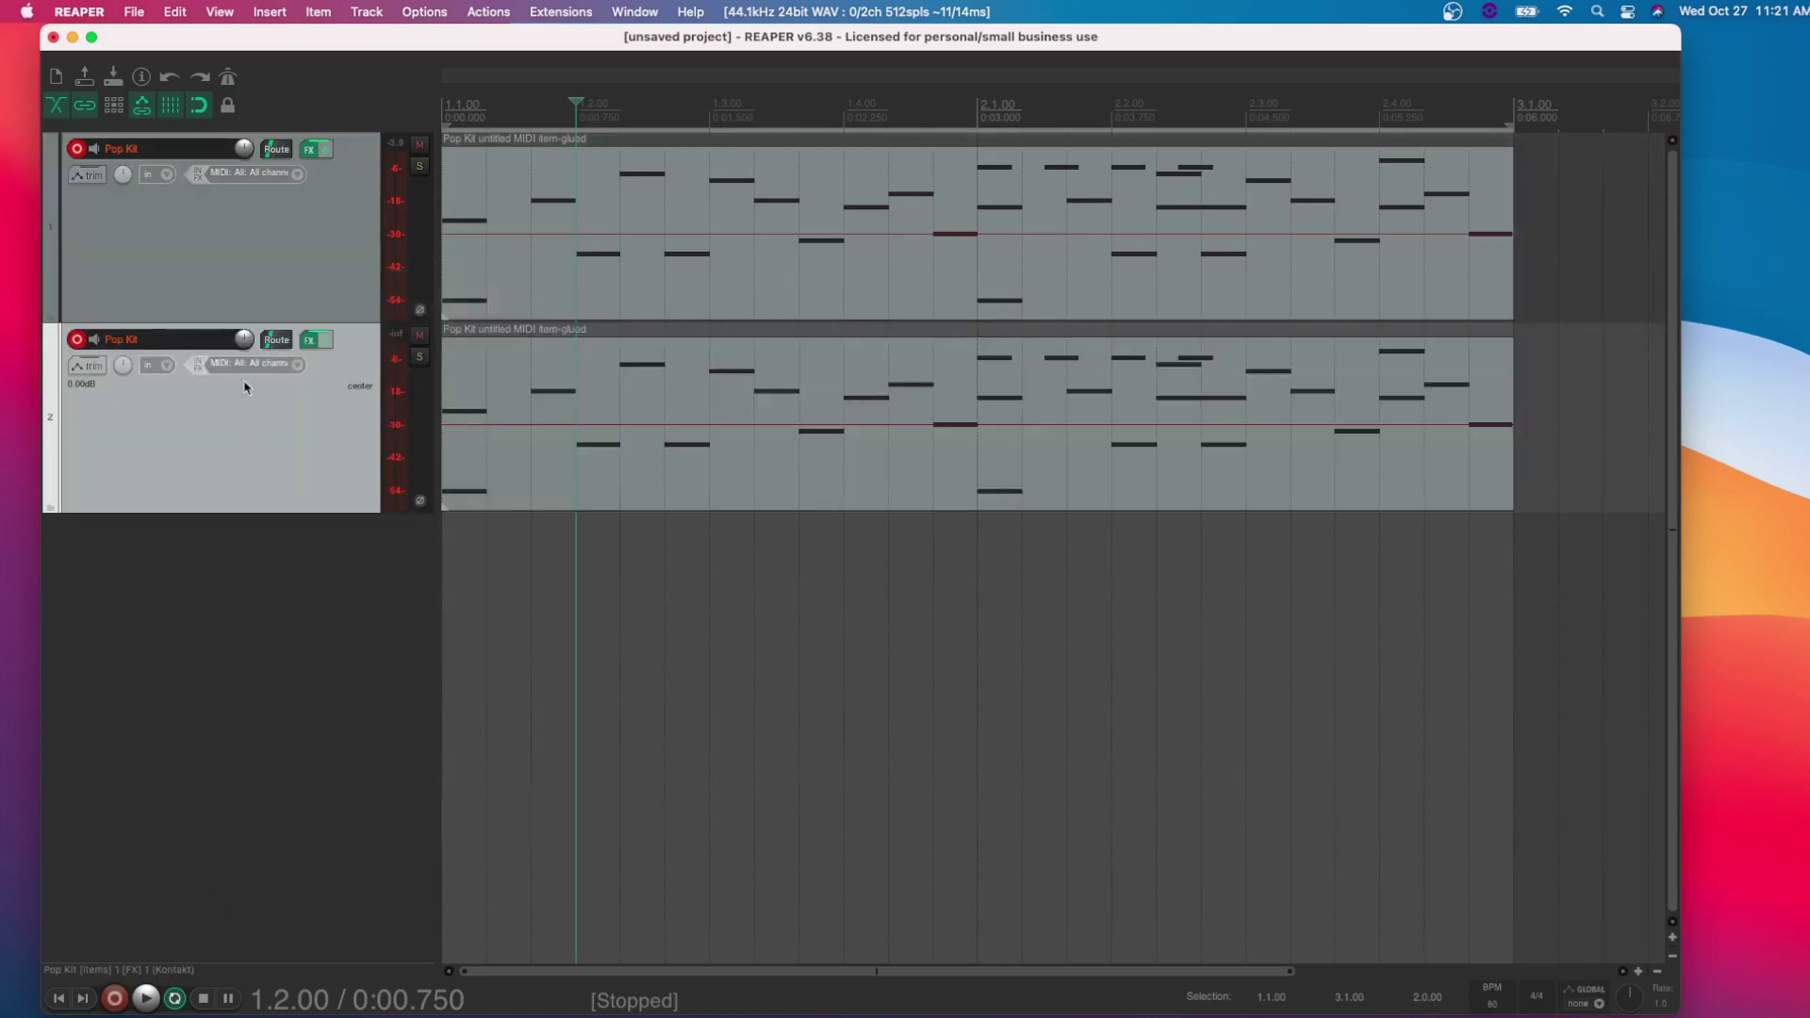
click(233, 240)
double_click(170, 151)
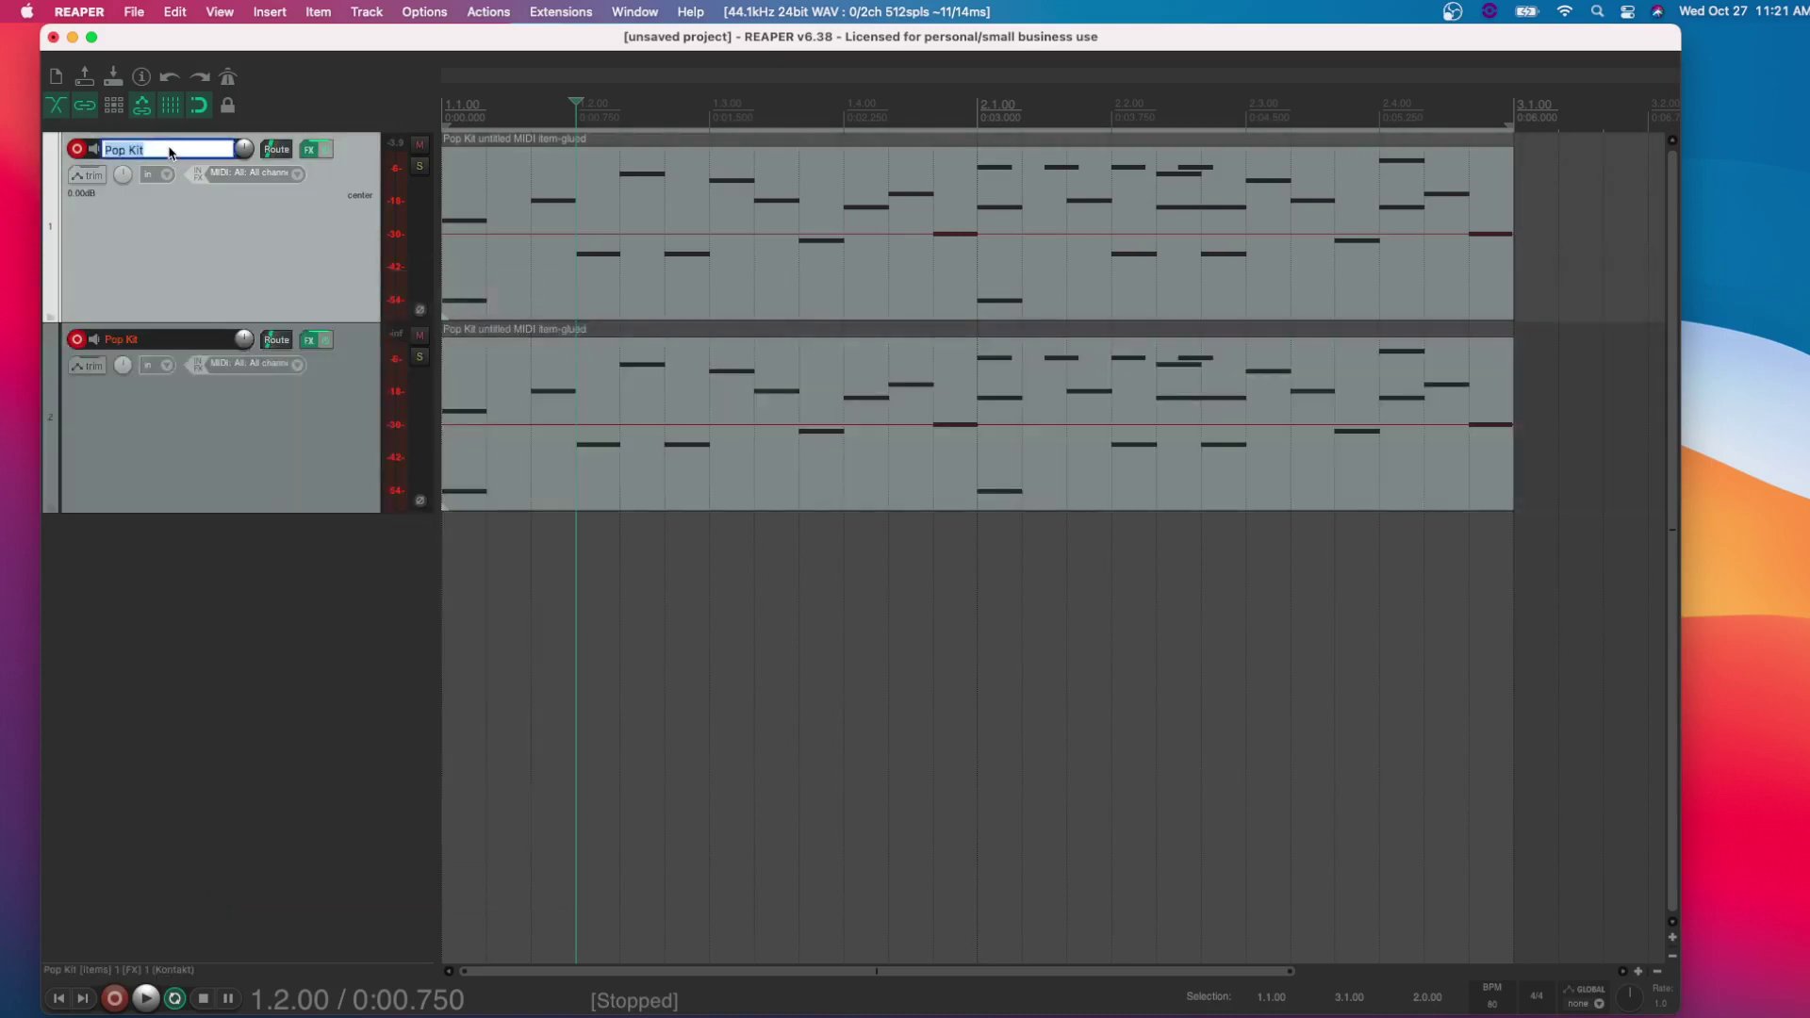
click(231, 220)
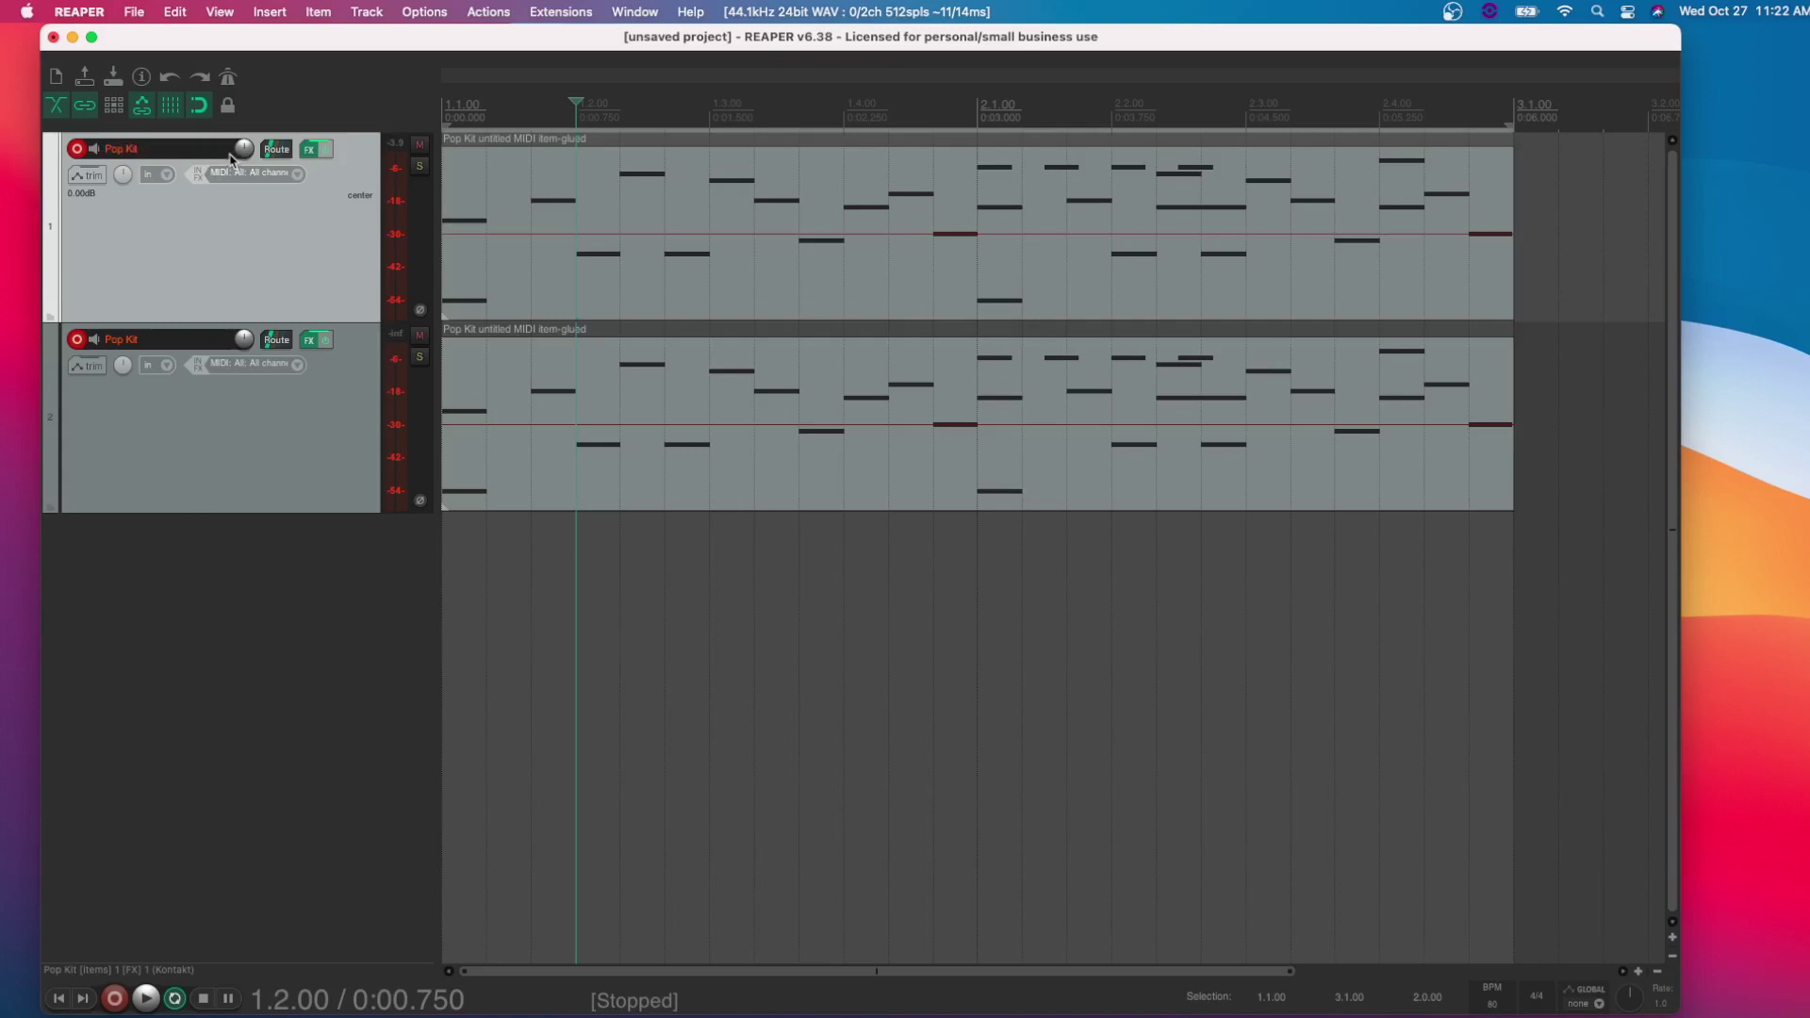
Delete the MIDI item on track 1 and remove the Pop Kit instrument from that track's Kontakt Player.
click(650, 218)
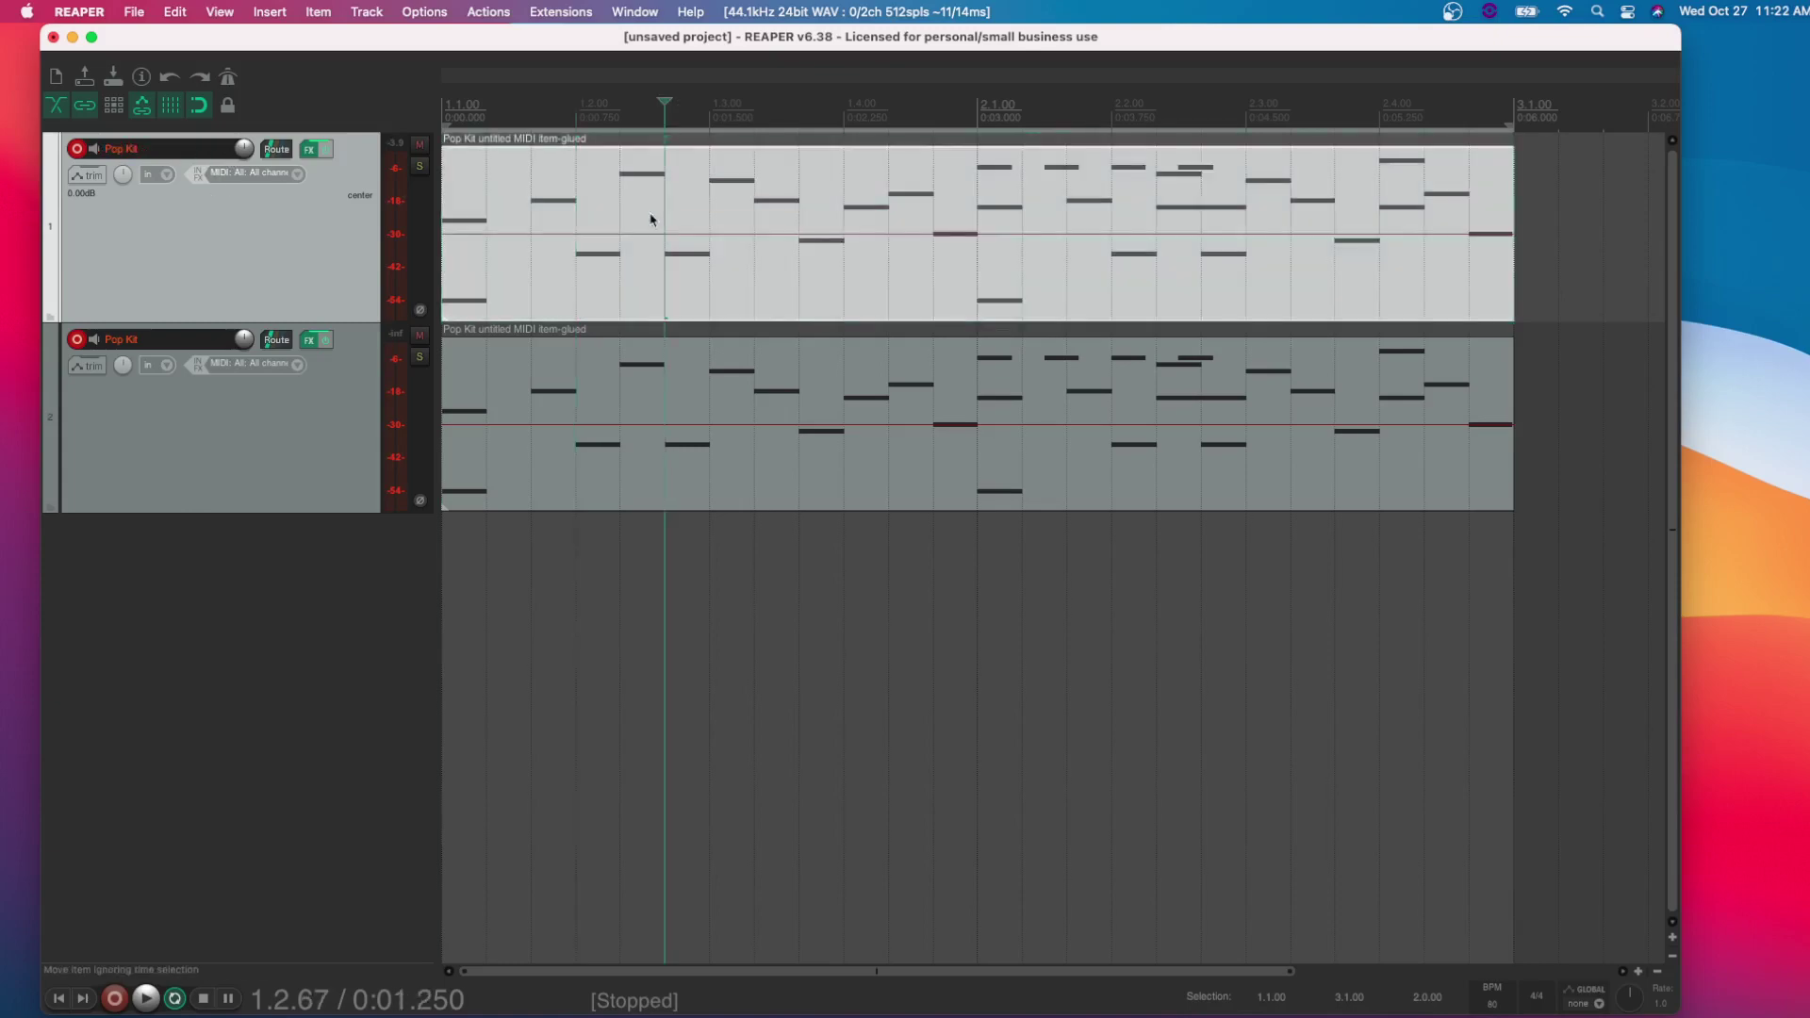
key(Delete)
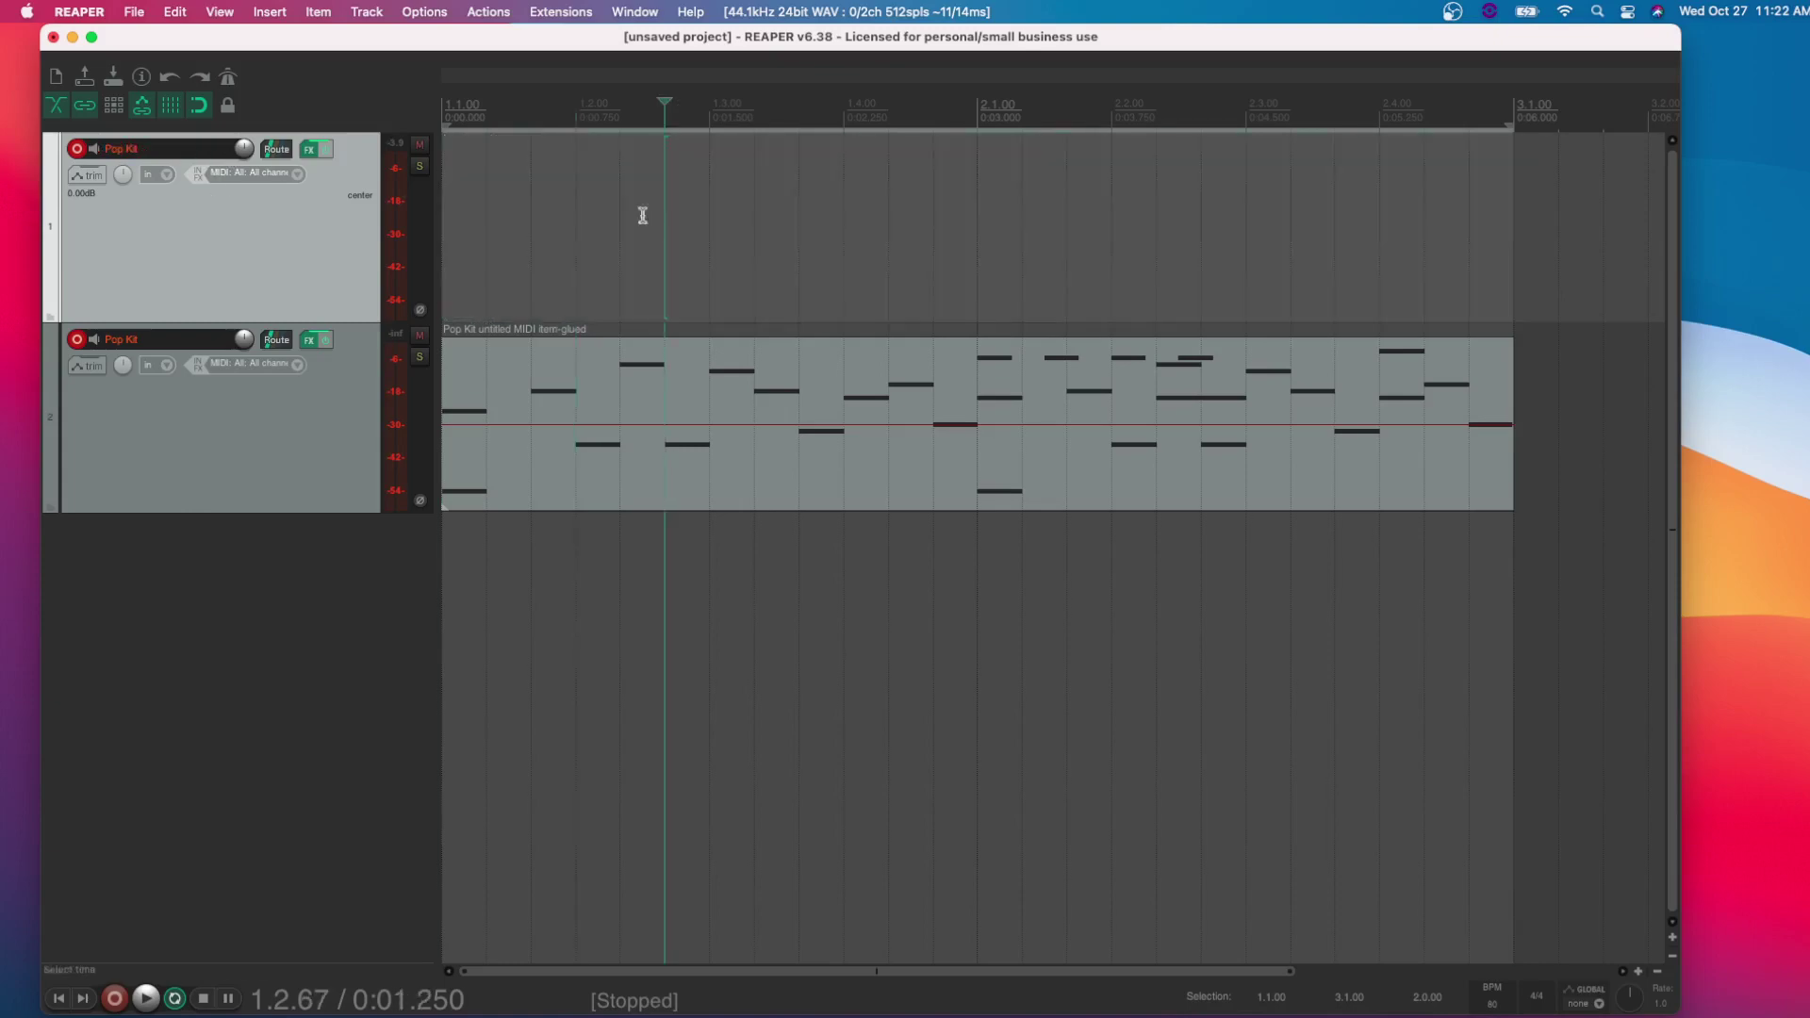
click(312, 151)
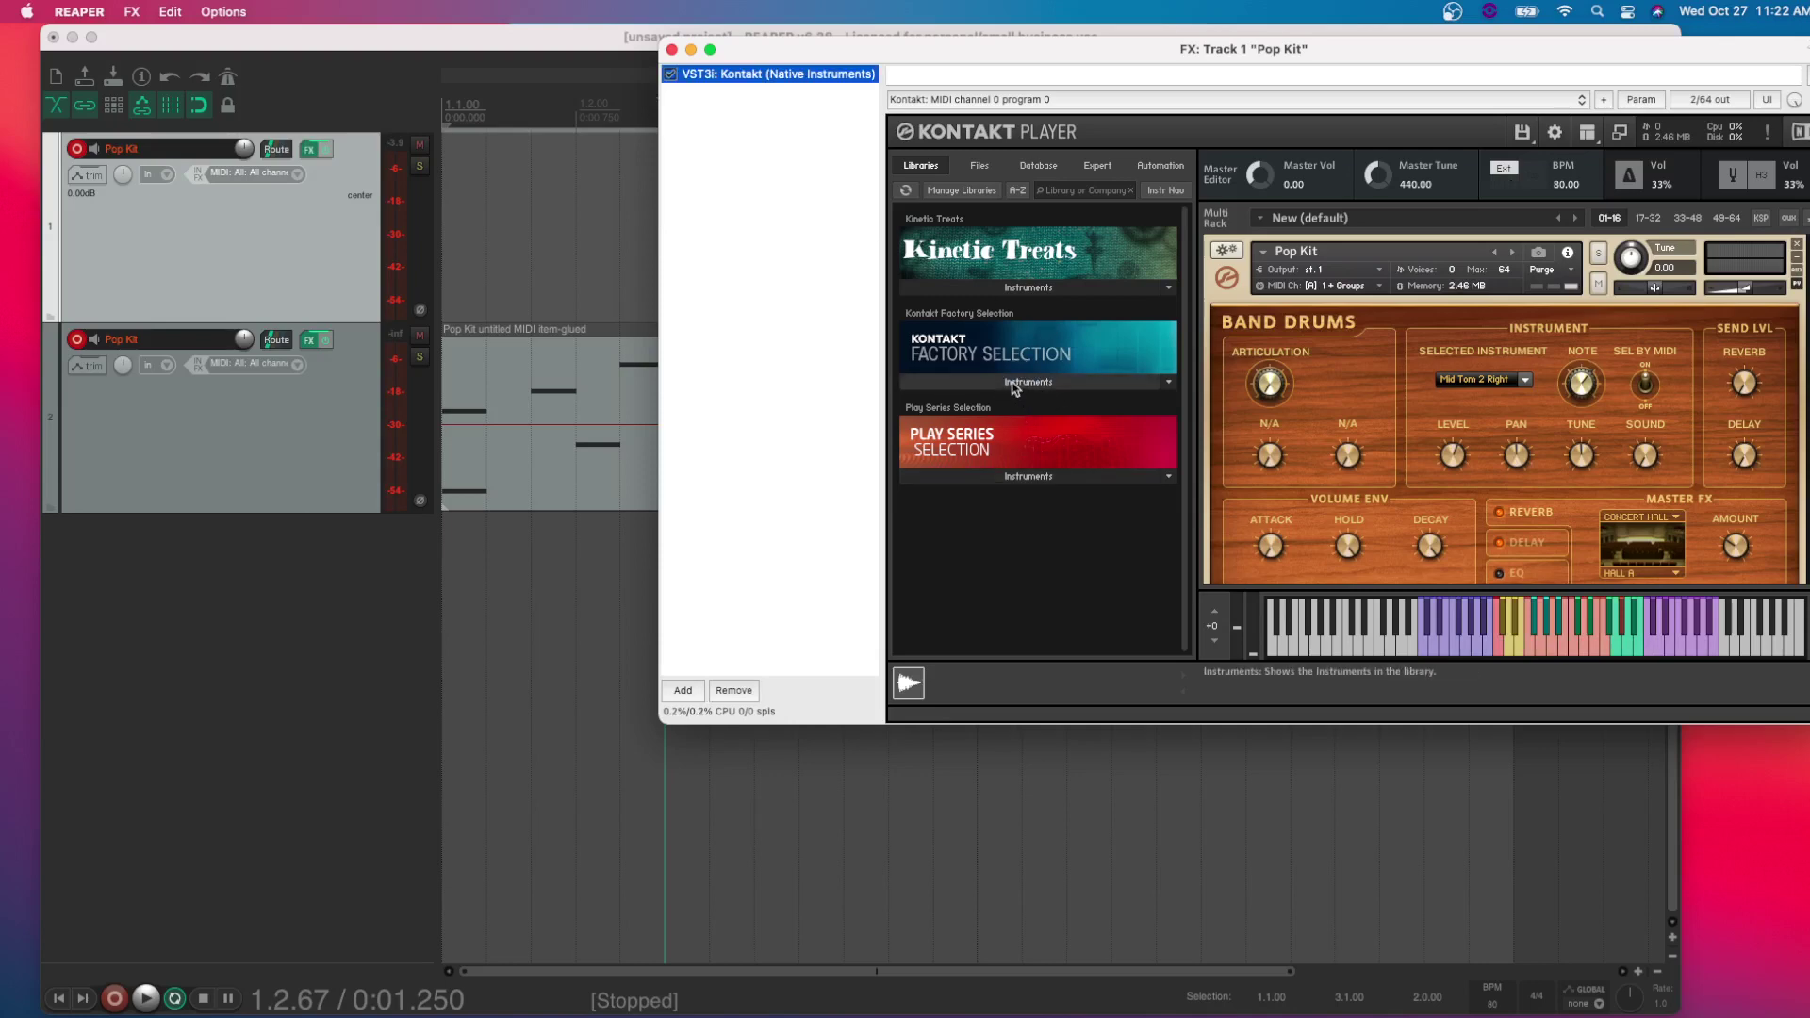
click(985, 478)
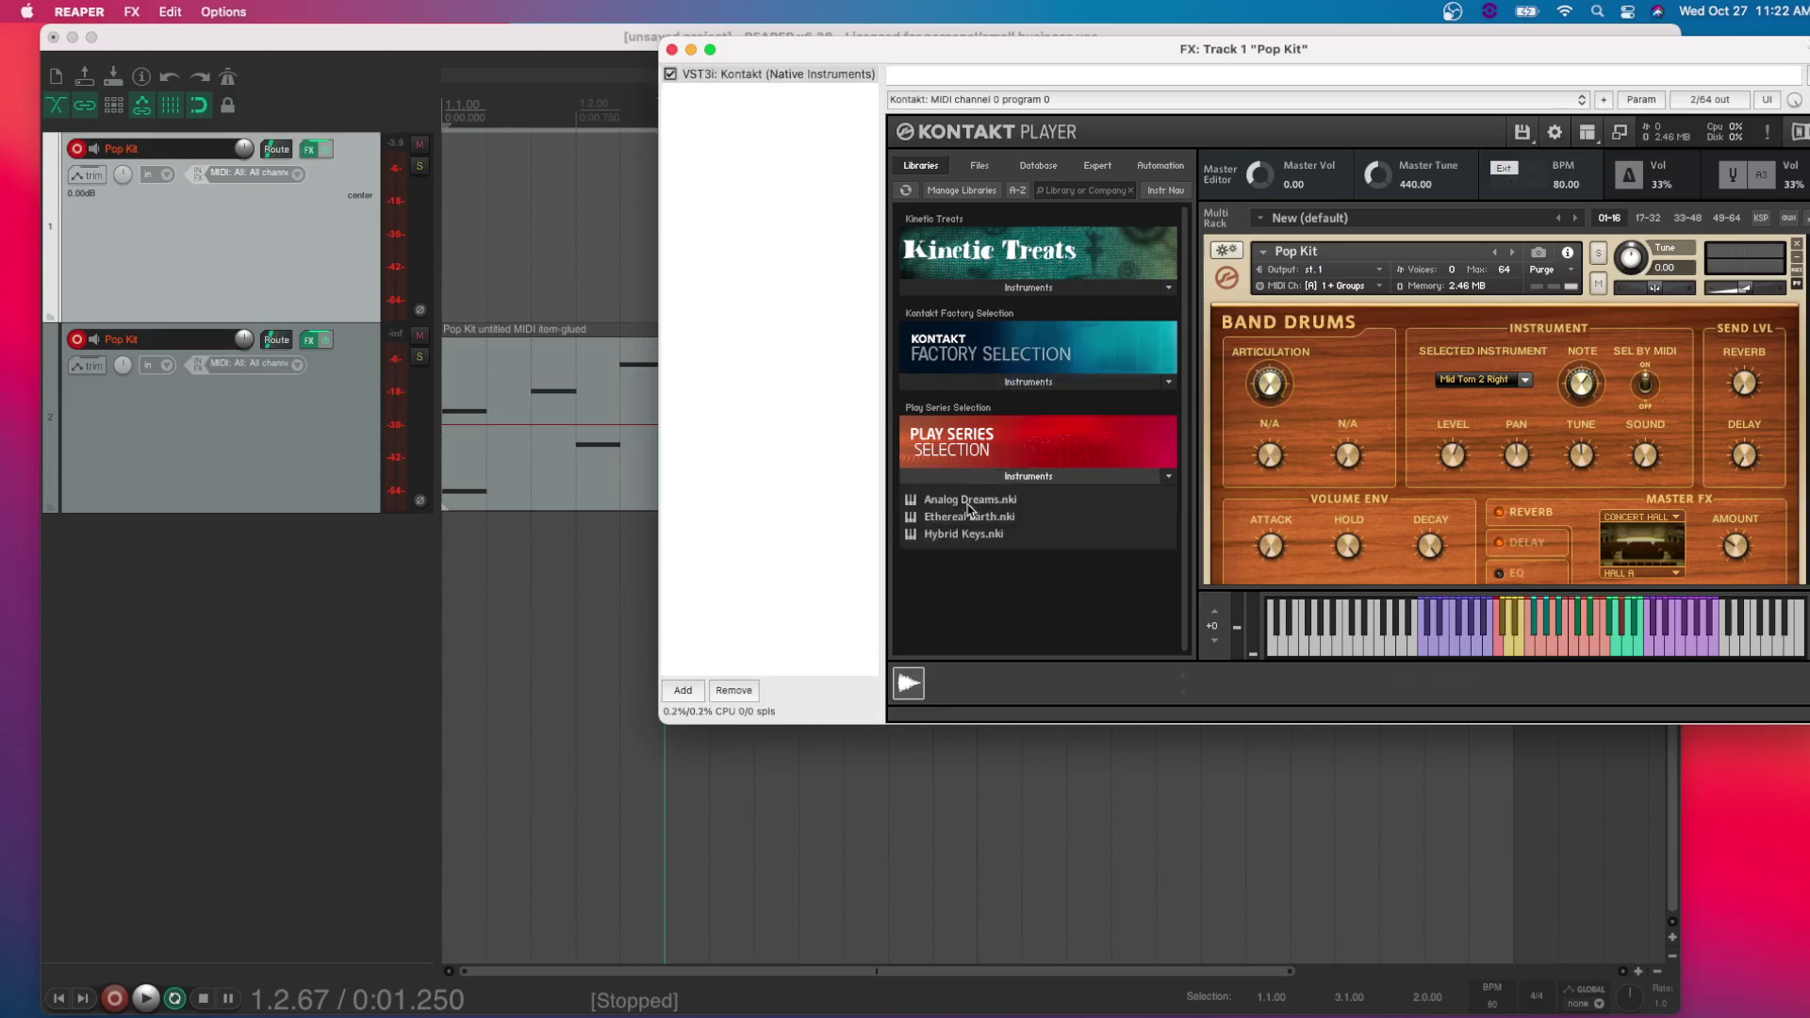
click(969, 502)
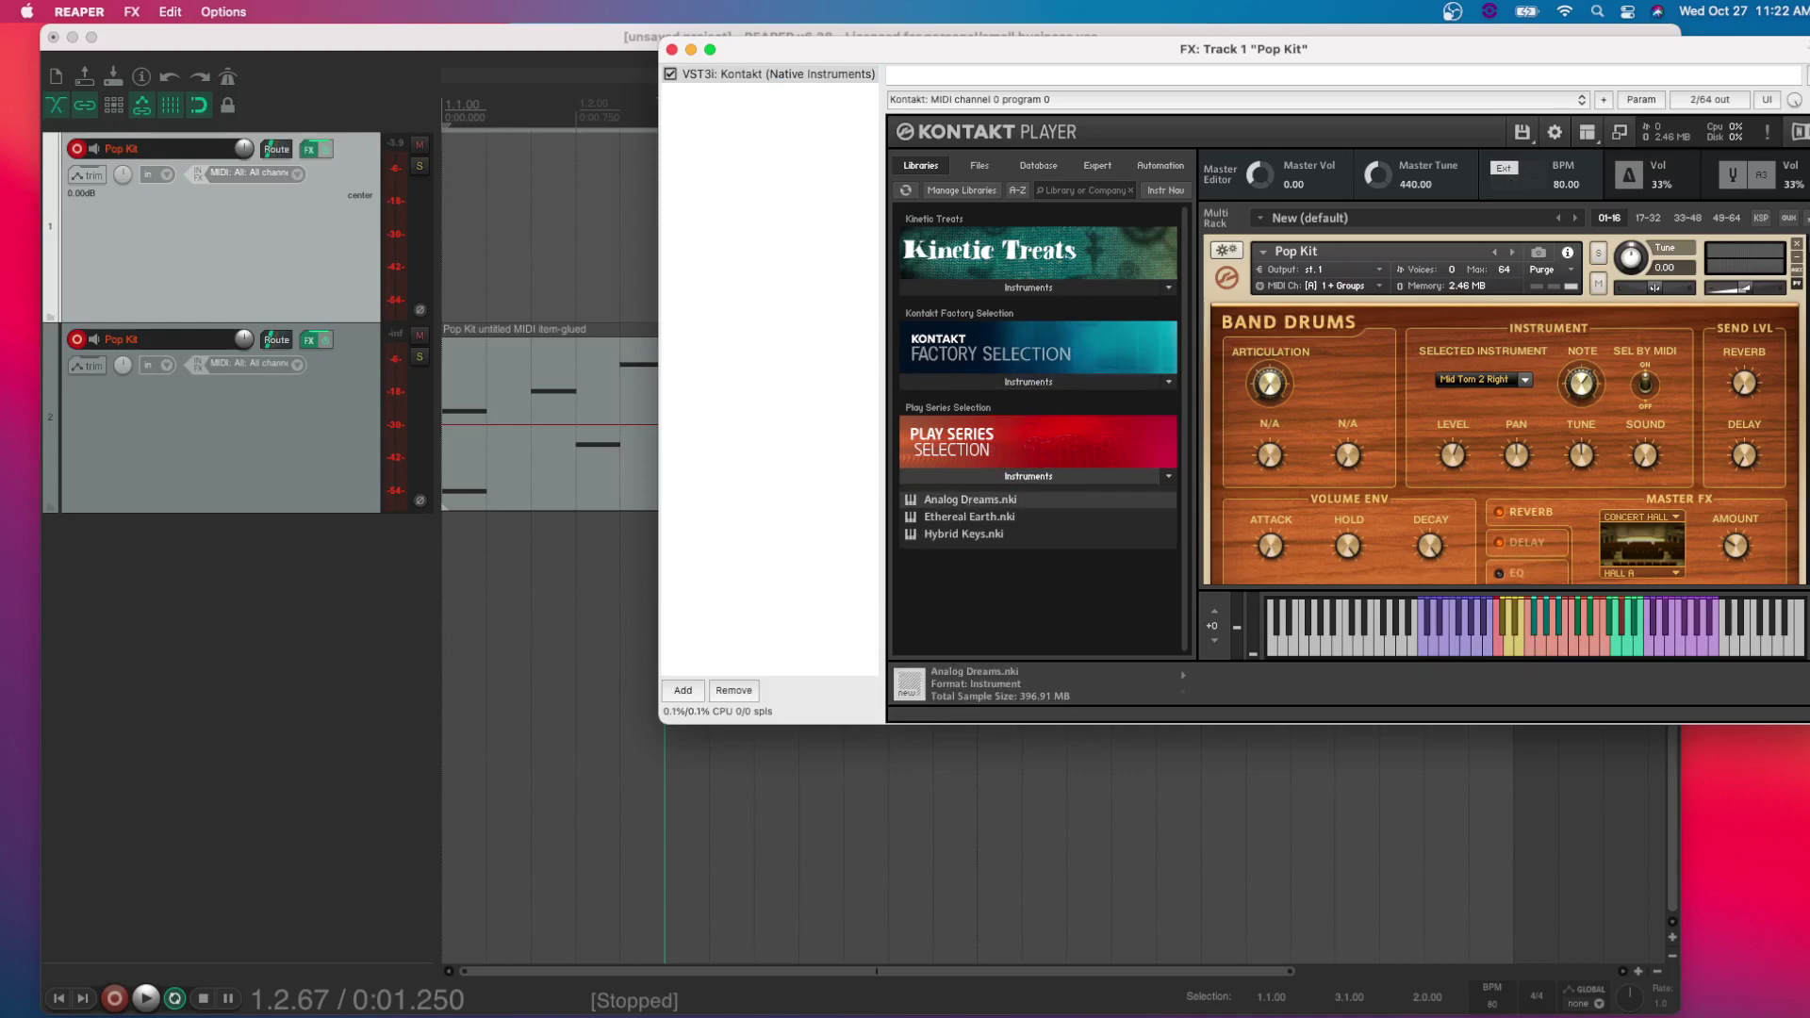
click(1795, 256)
click(1796, 244)
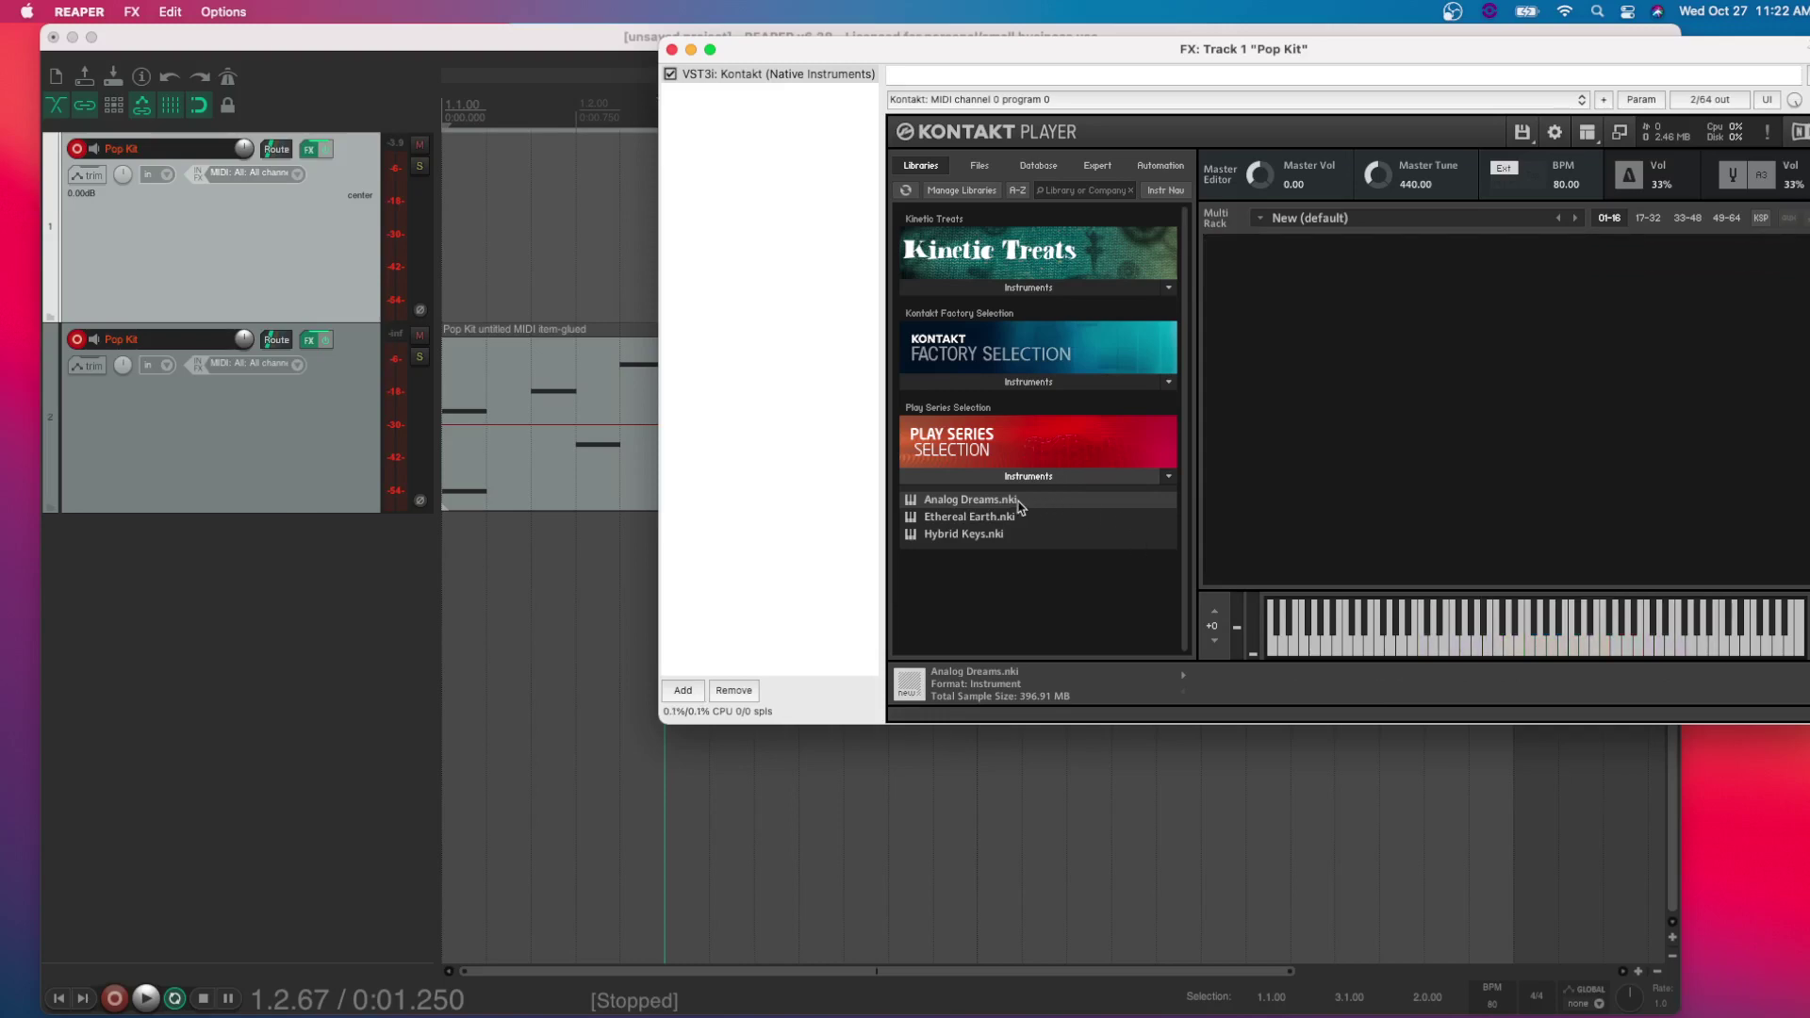
Try the Analog Dreams instrument in Kontakt with a test note and remove it from the rack.
drag(1019, 507, 1418, 459)
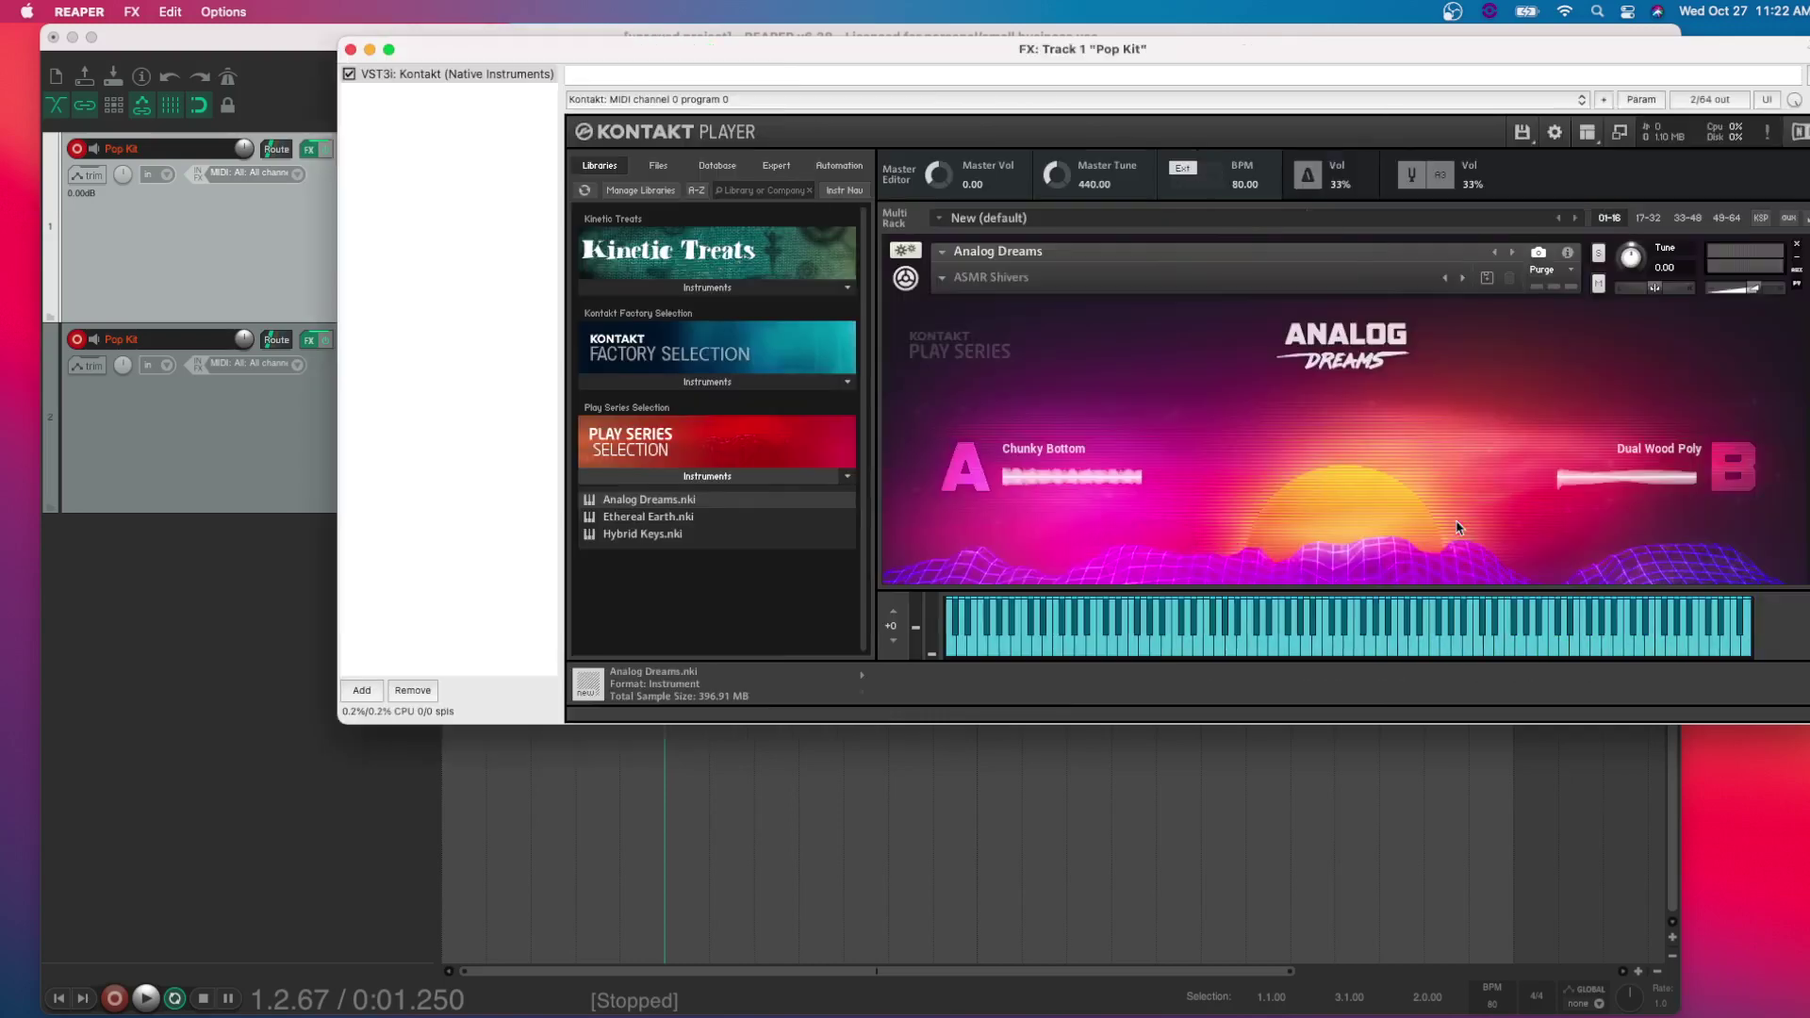
click(1349, 631)
click(1798, 245)
Load Hybrid Keys from the Play Series Selection into Kontakt and audition several notes across the keyboard.
click(677, 535)
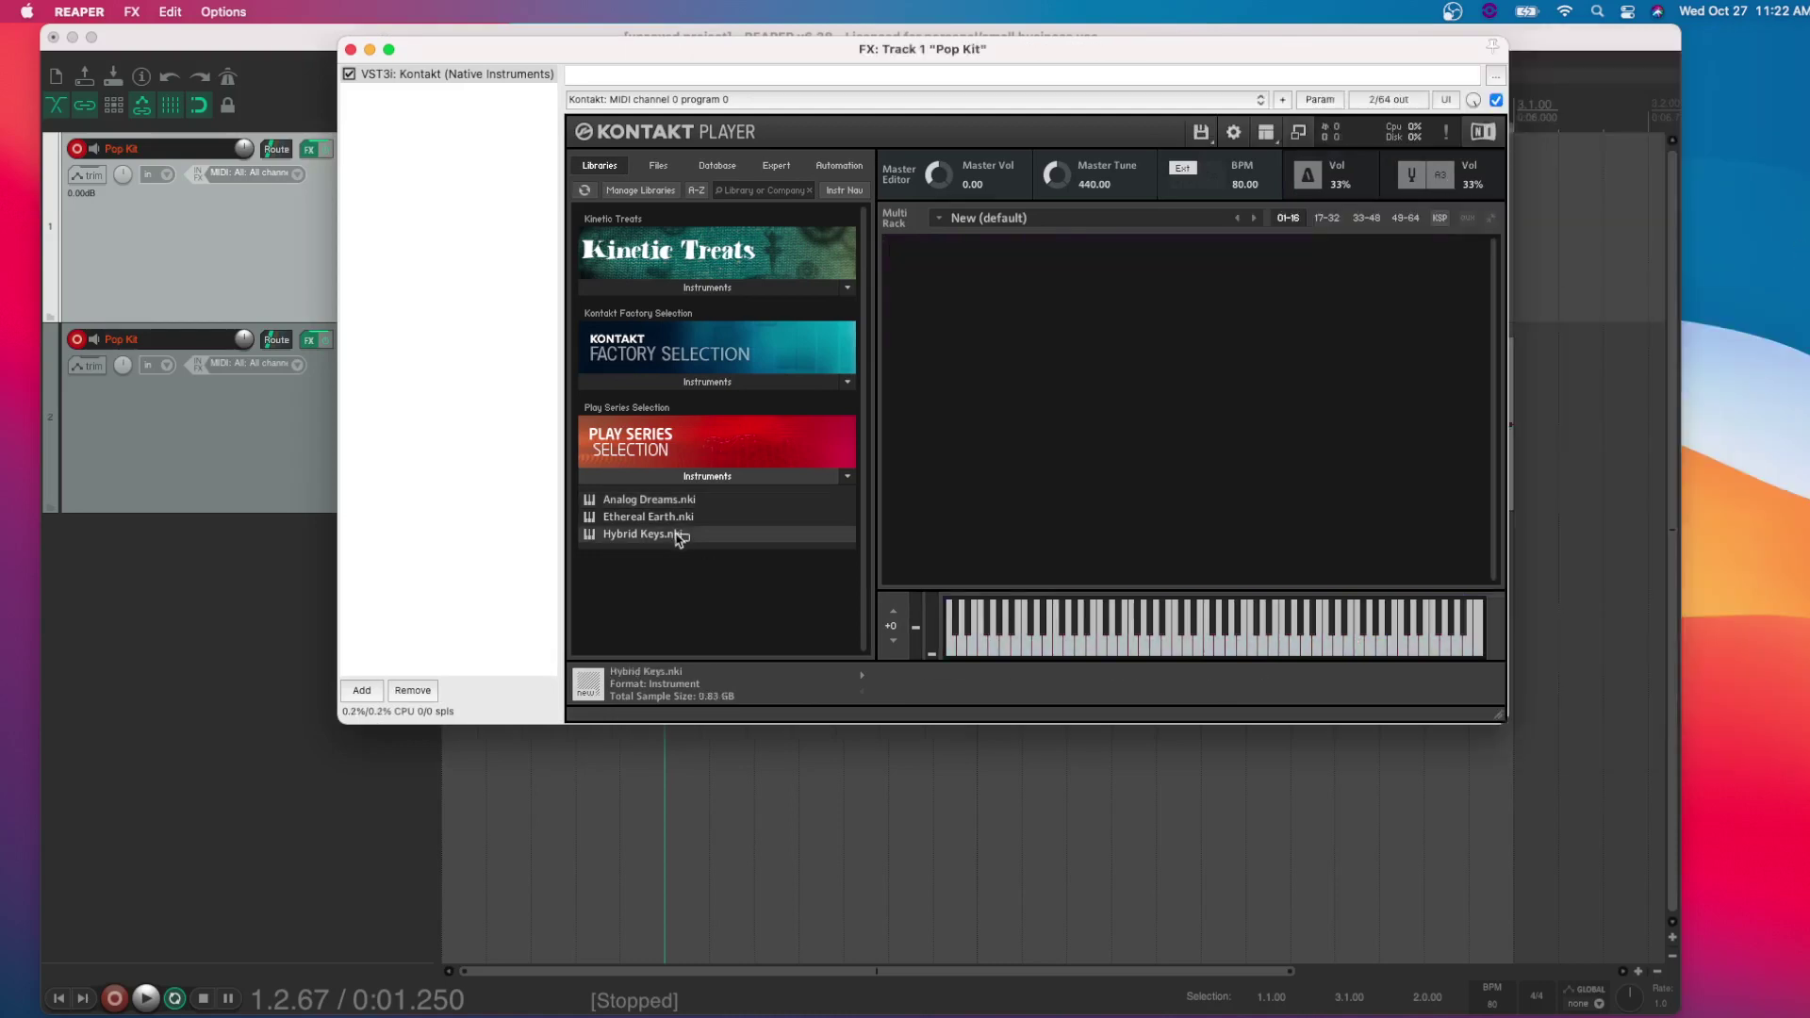
drag(661, 536, 1010, 438)
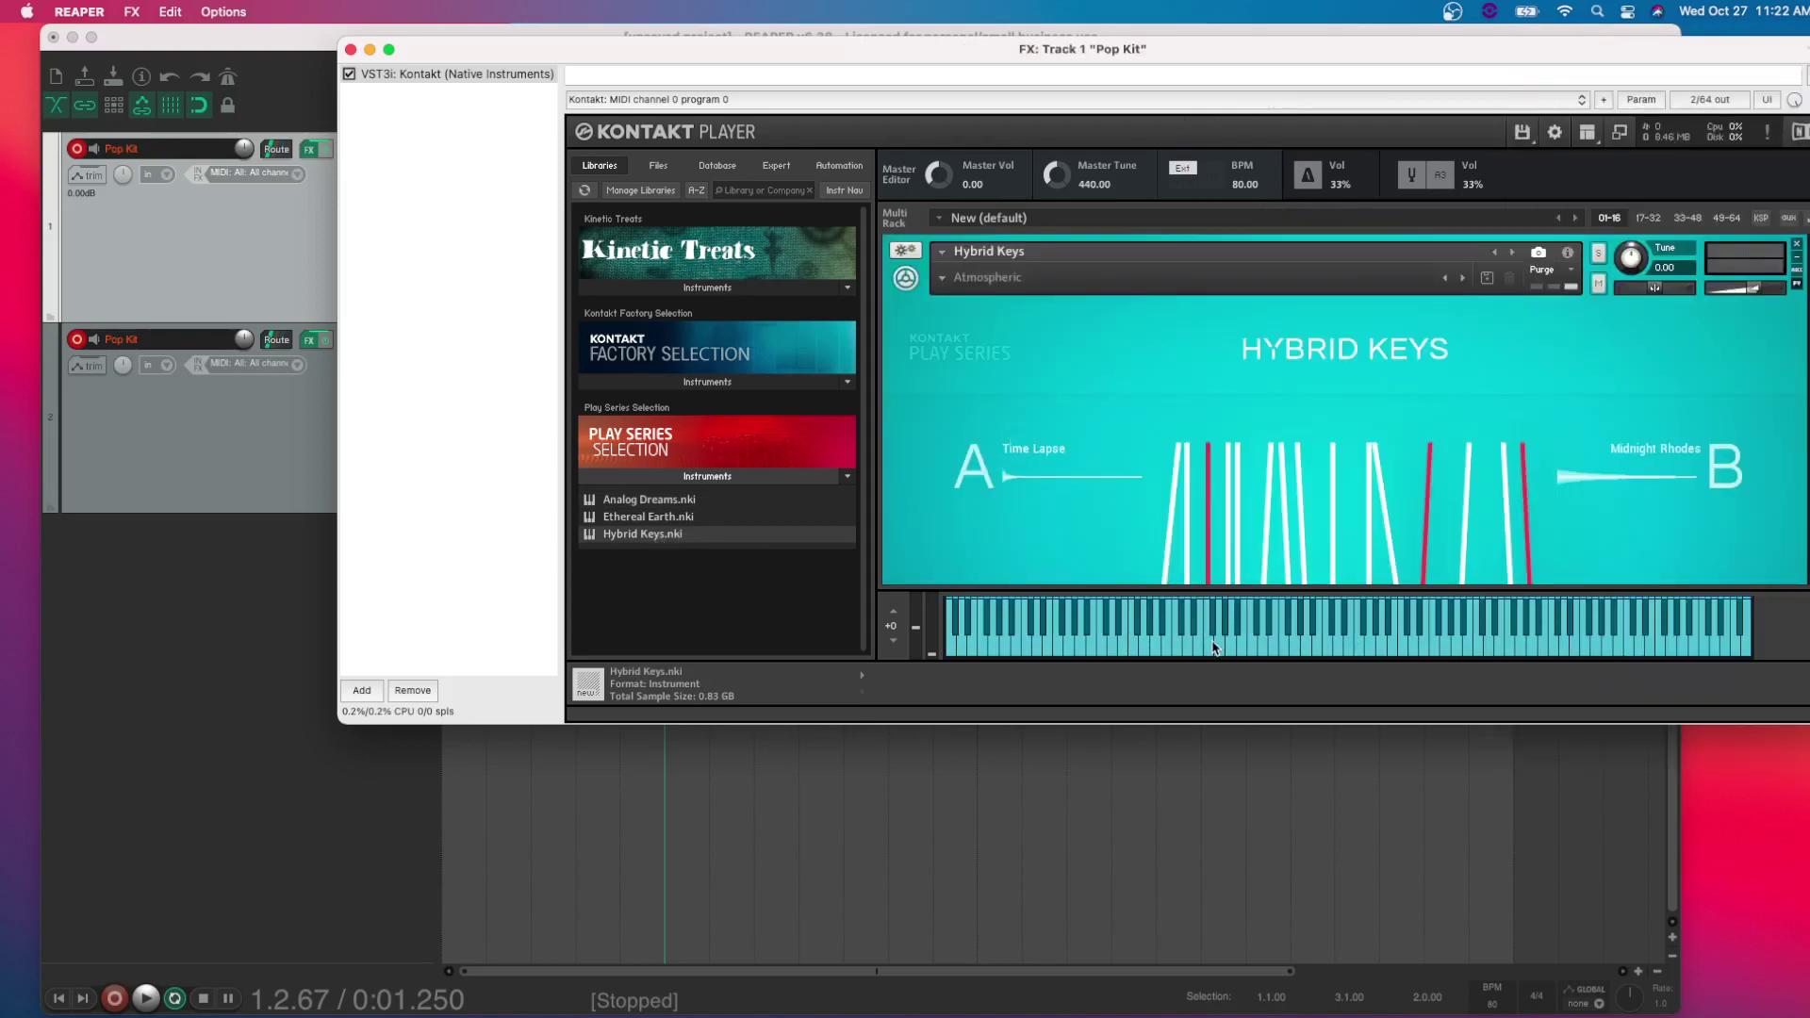
click(1277, 643)
click(1419, 630)
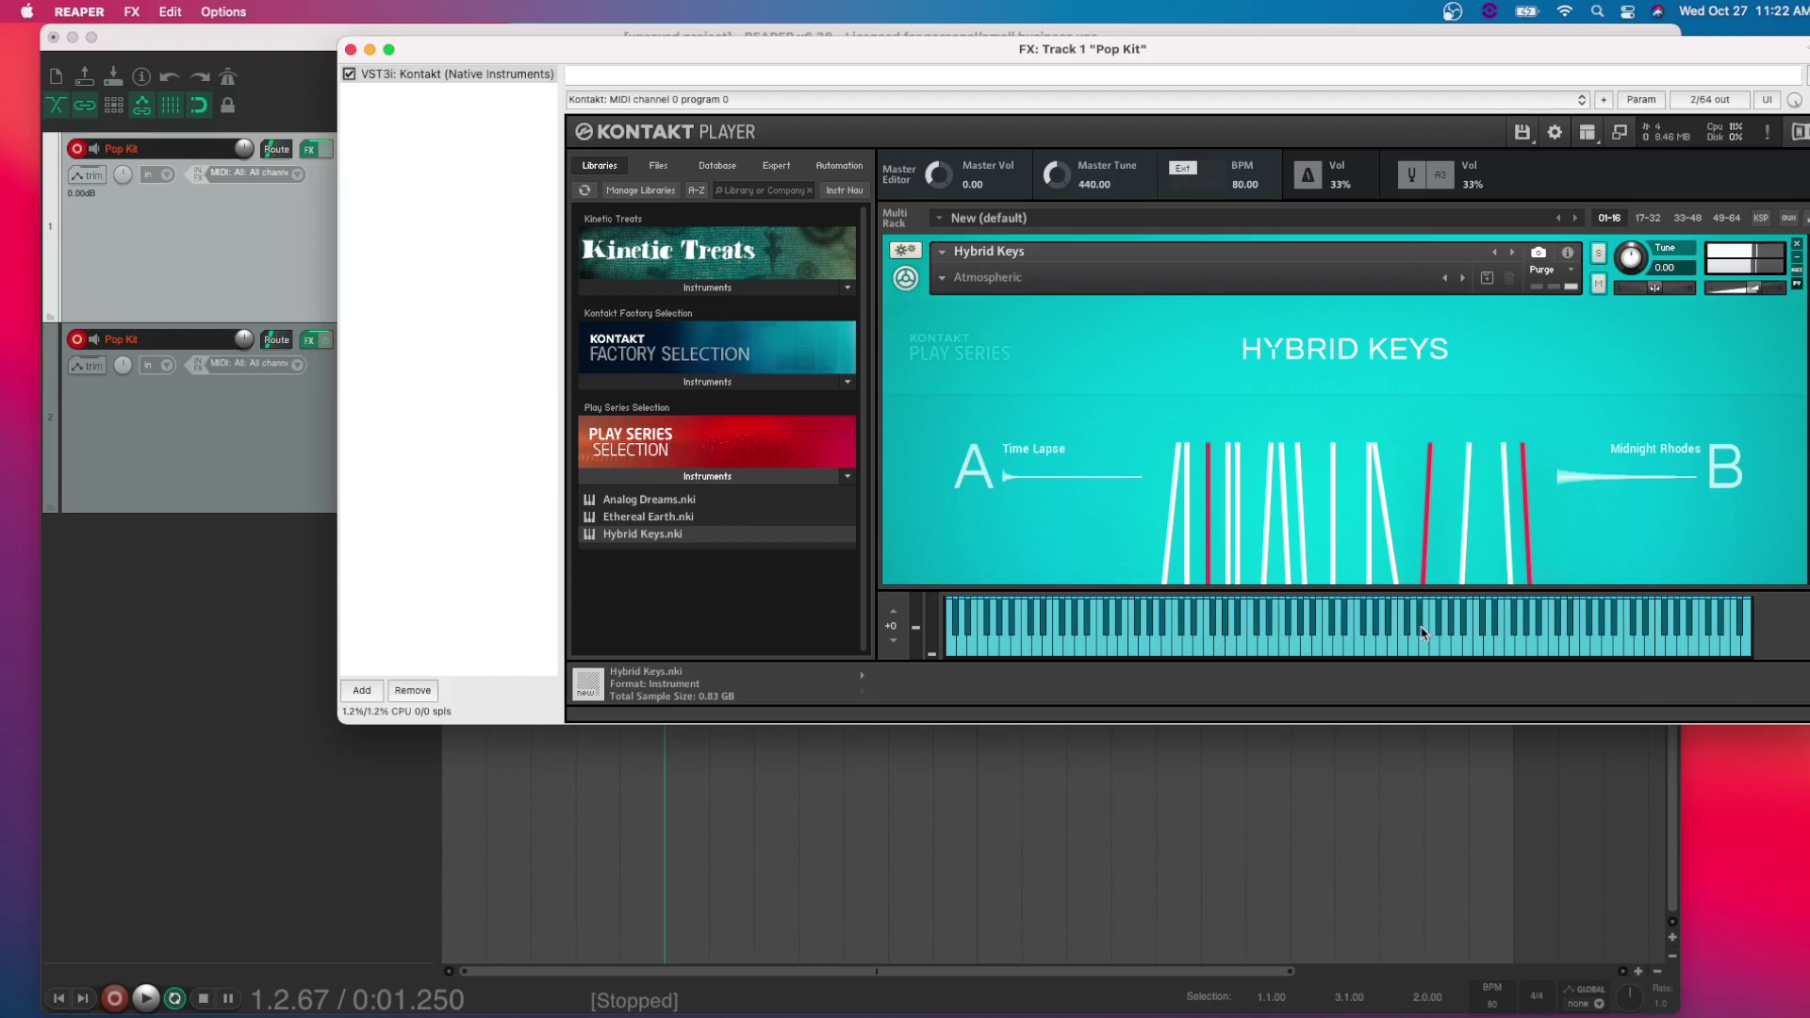
click(1484, 630)
click(1382, 630)
click(1297, 630)
click(1215, 634)
Choose the Ambient EP preset from the Electrics category, audition it across the keyboard, and close the FX window.
click(950, 254)
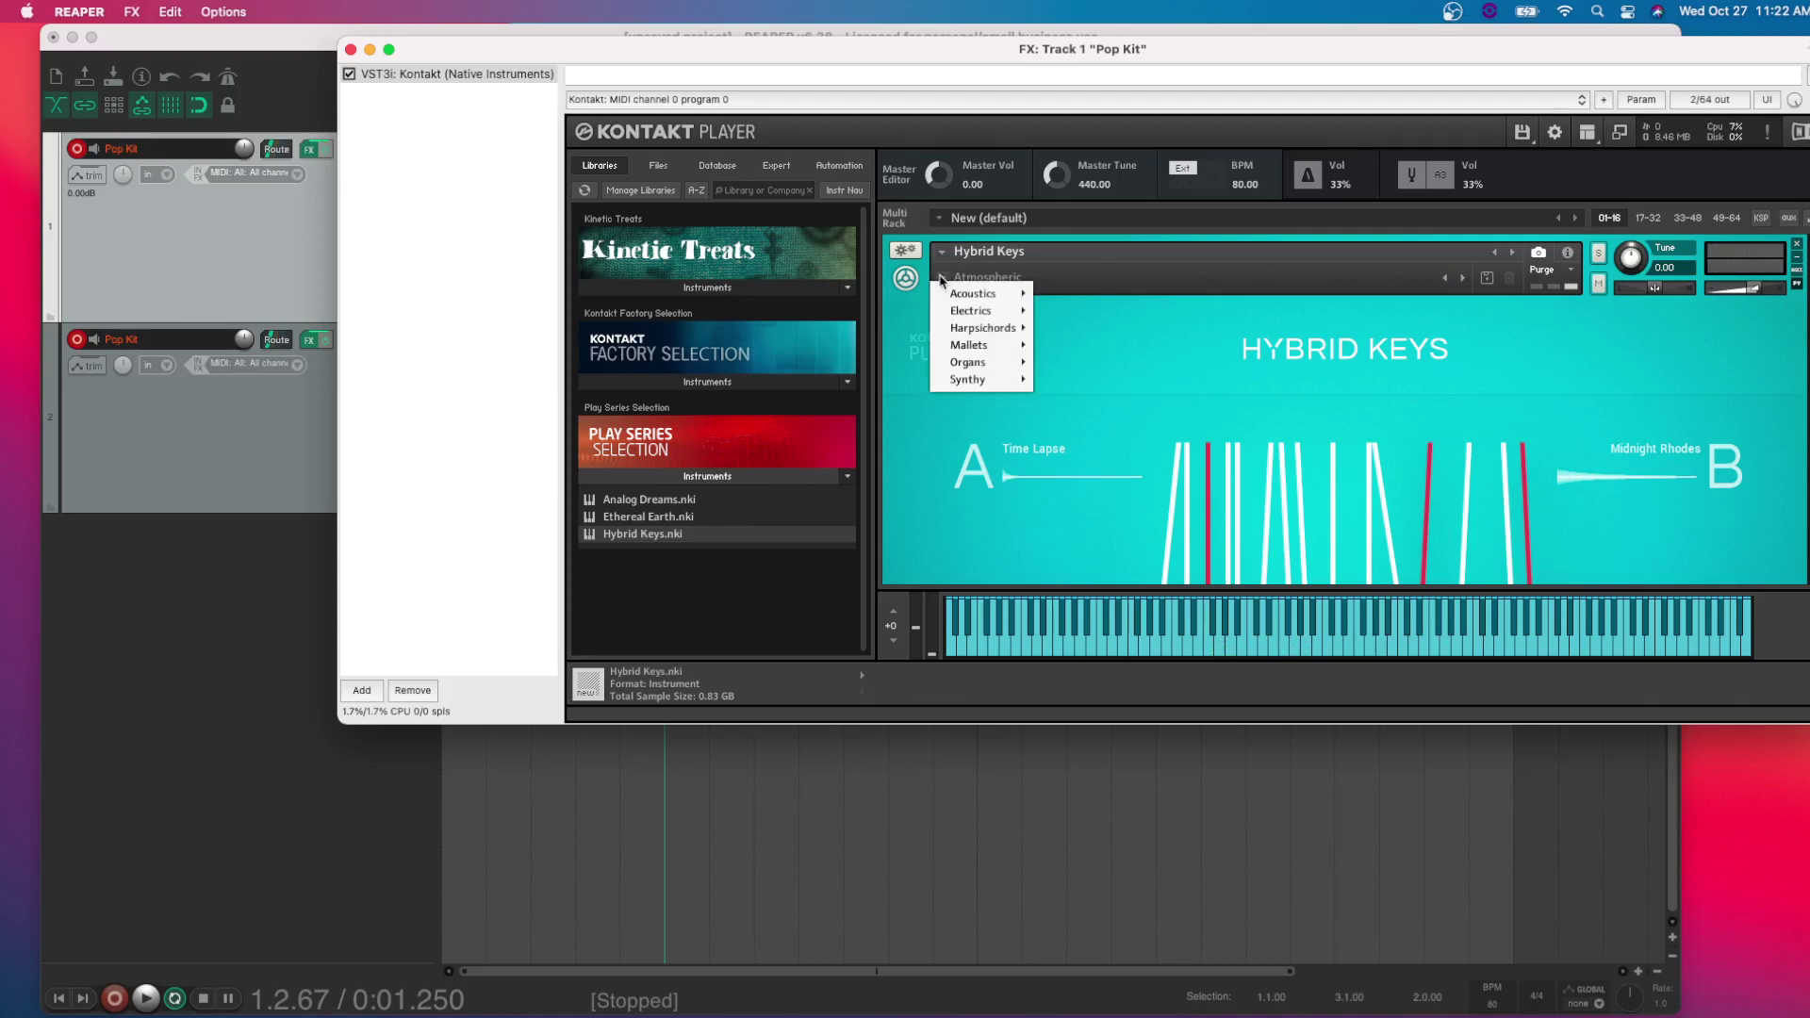
mouse_move(959, 319)
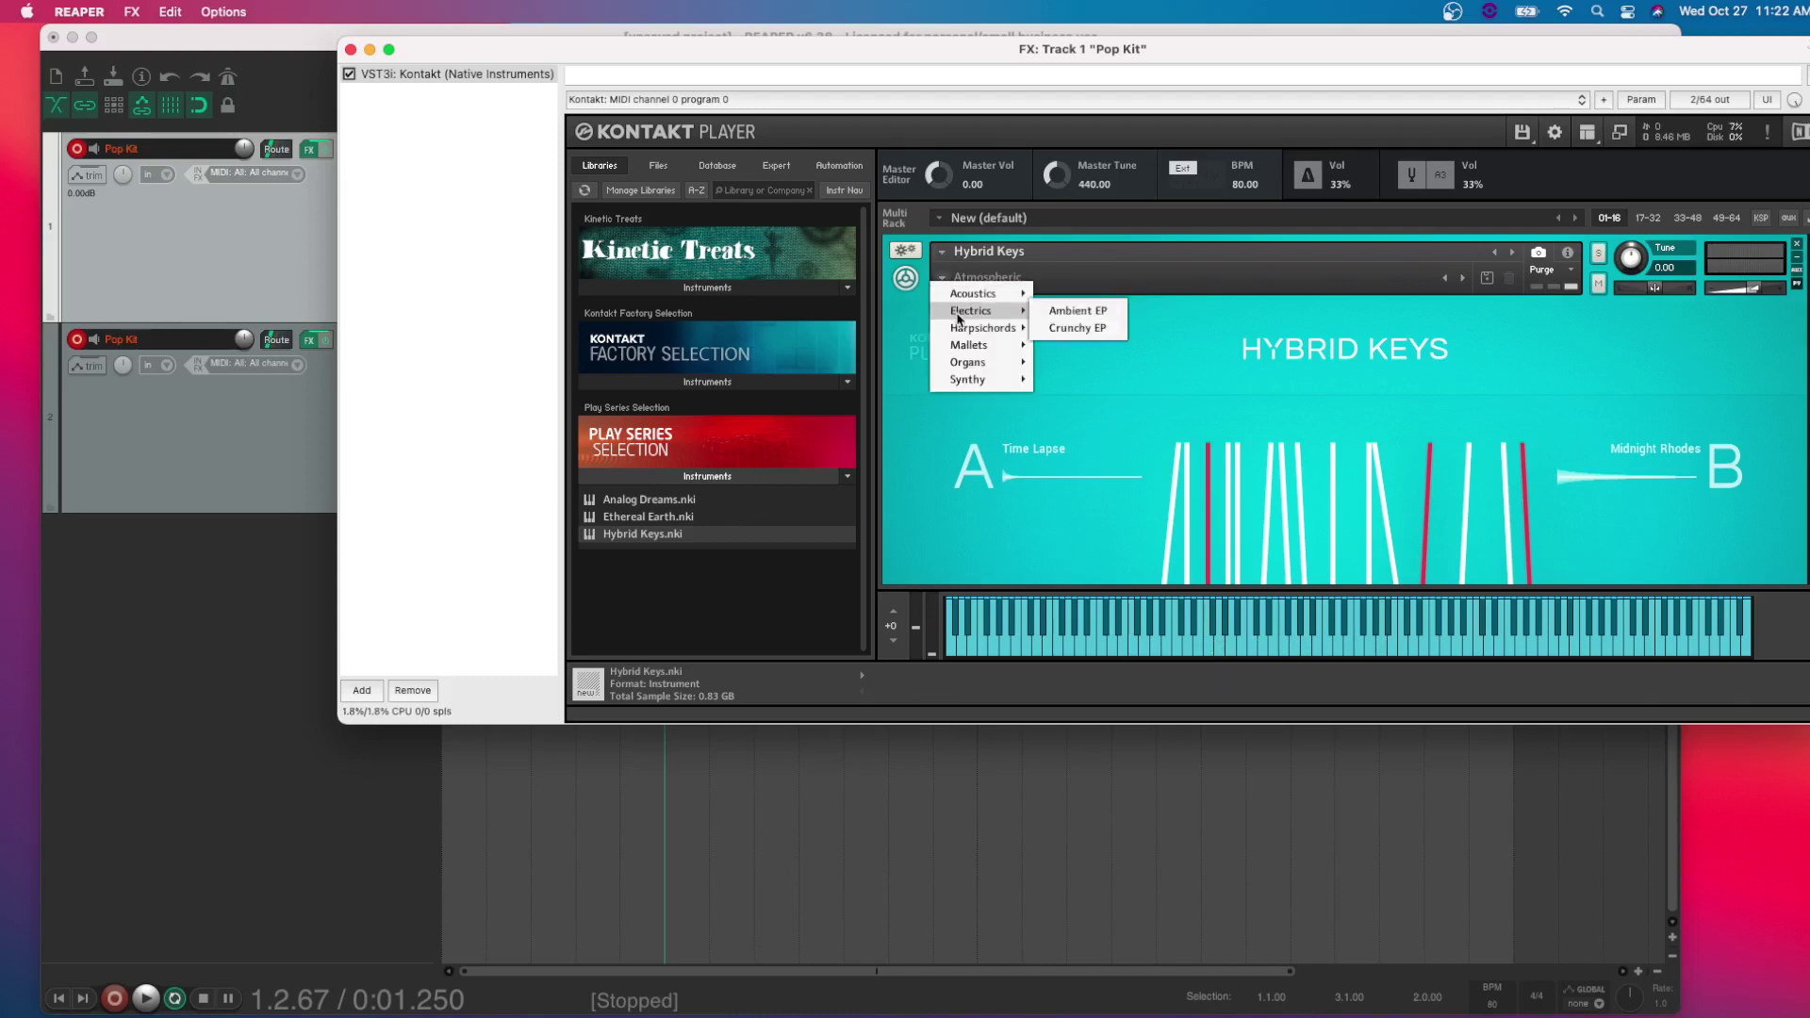
click(1070, 319)
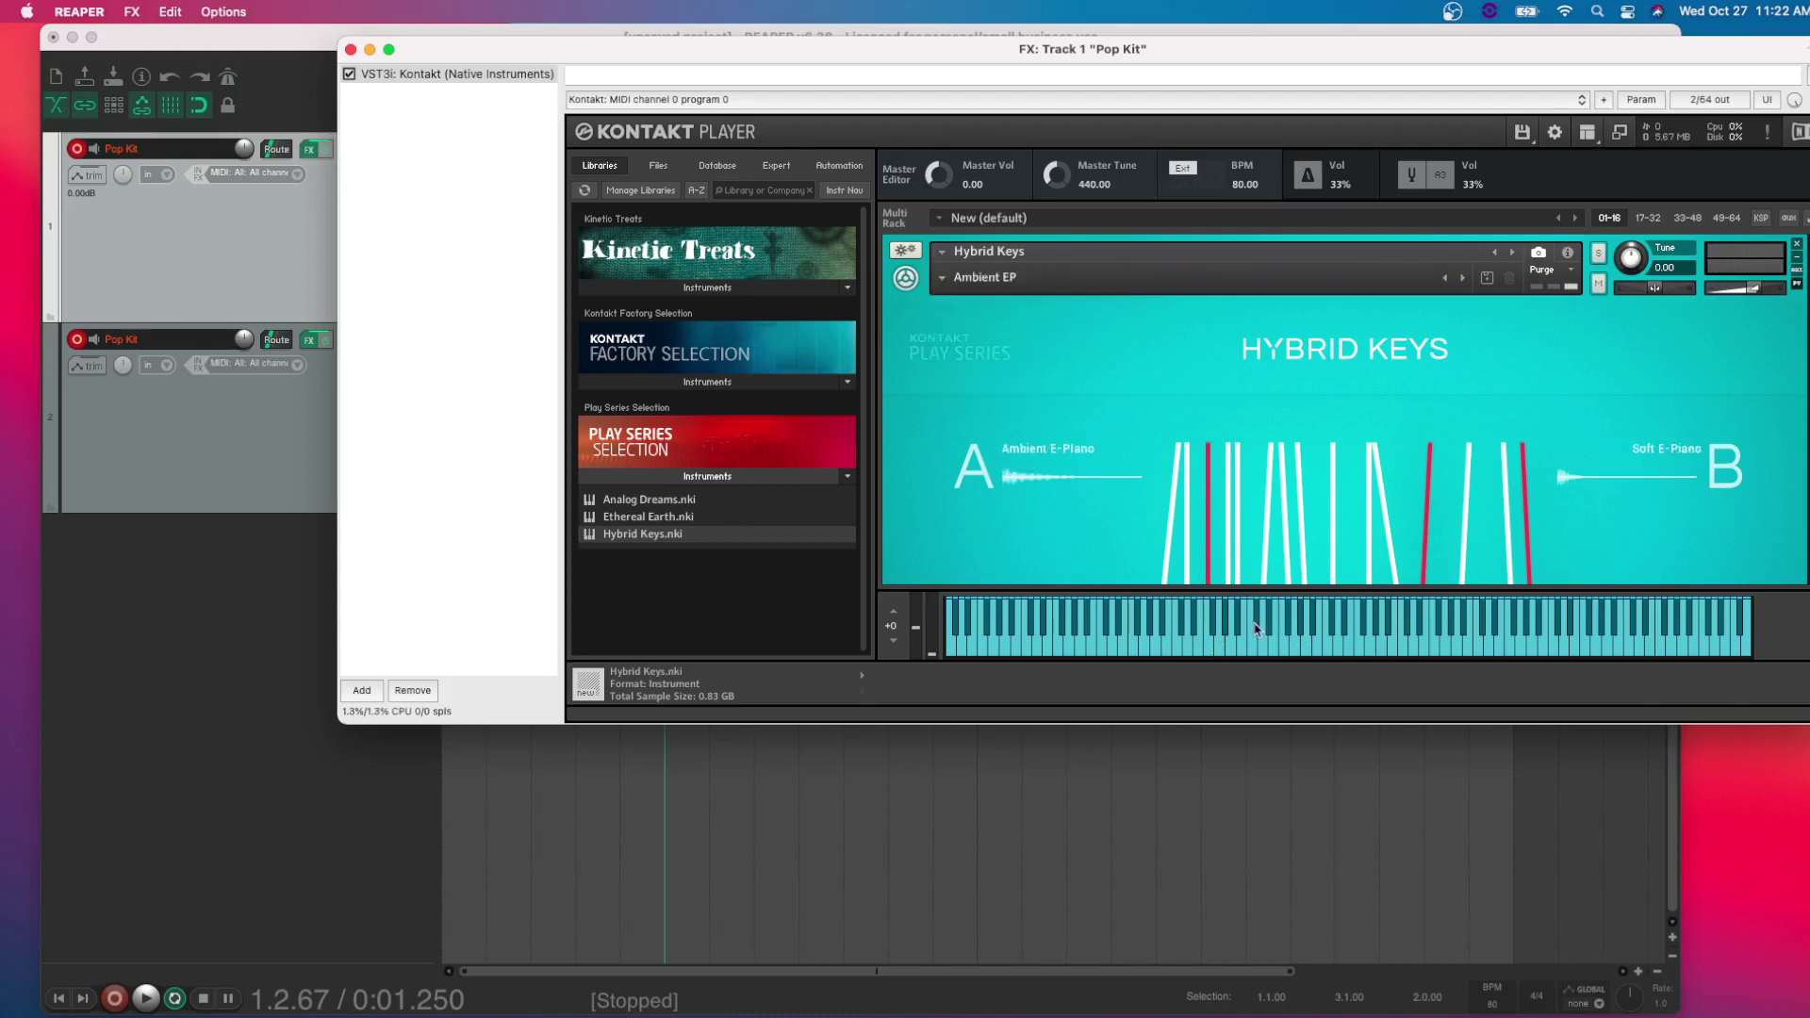
click(1263, 639)
click(1349, 641)
click(1245, 641)
click(1180, 641)
click(1135, 641)
click(1269, 641)
click(1472, 641)
click(350, 49)
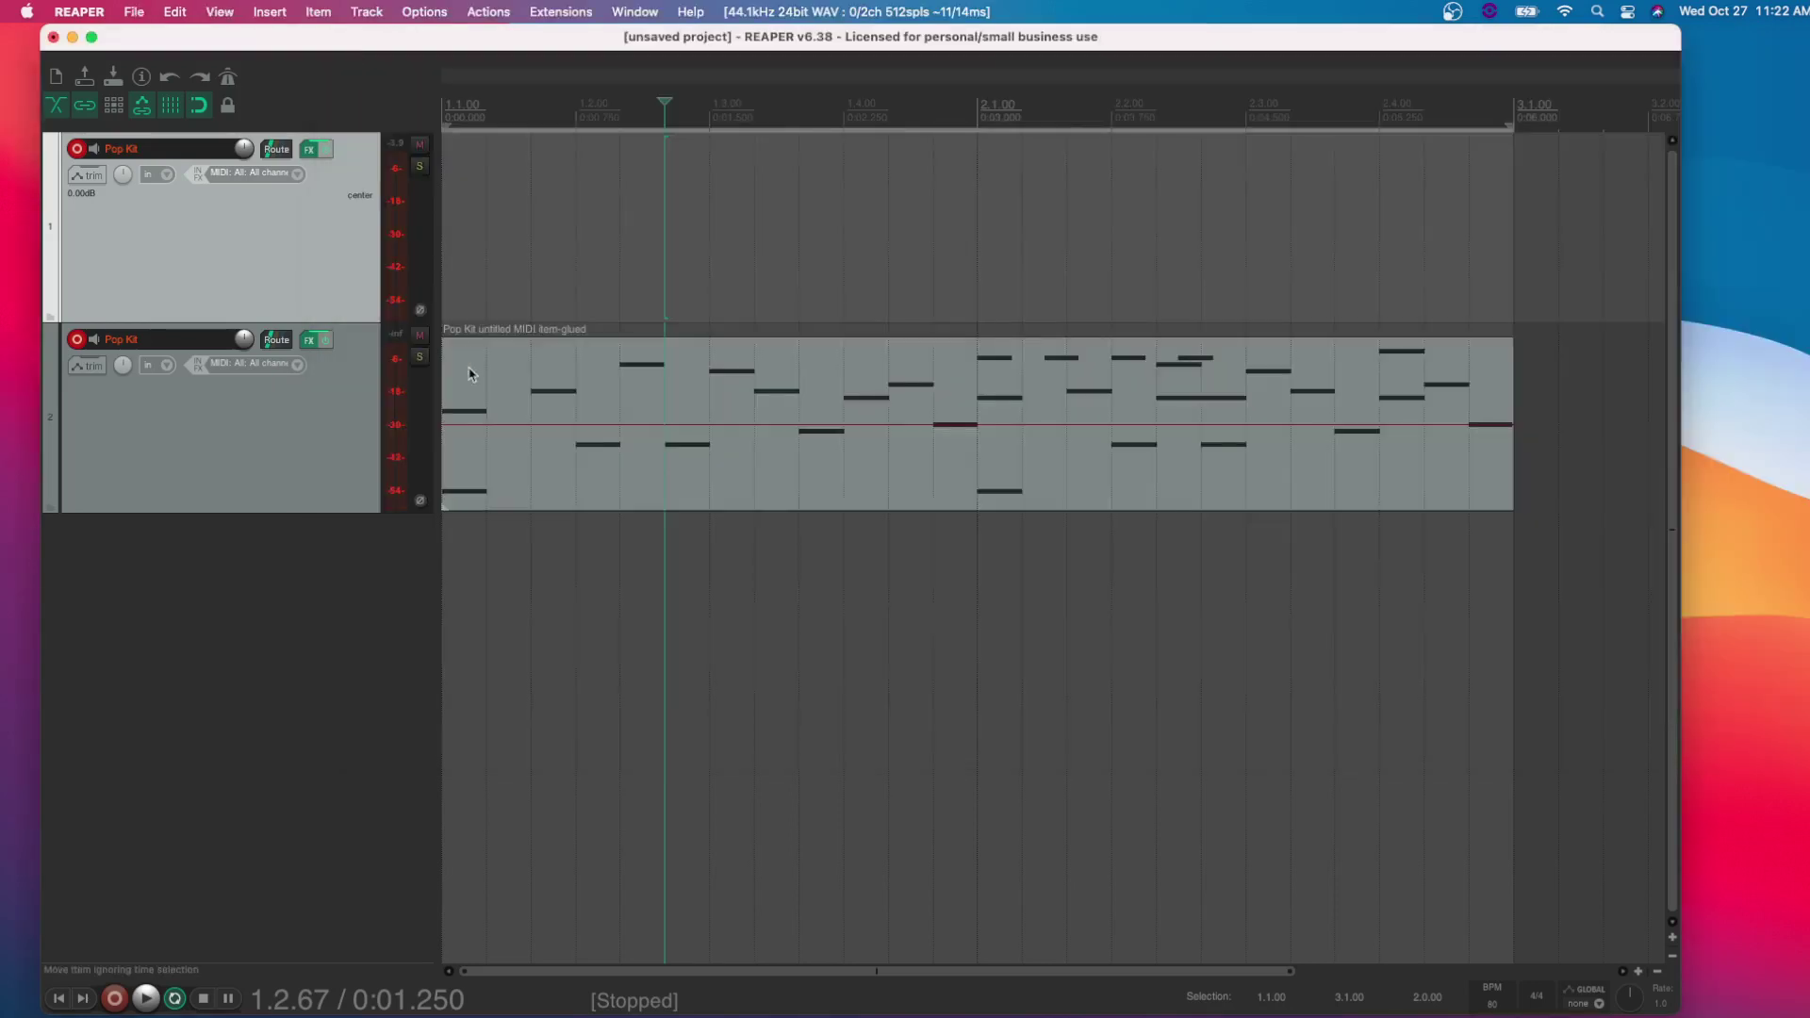
Rename track 1 as Keys.
double_click(130, 151)
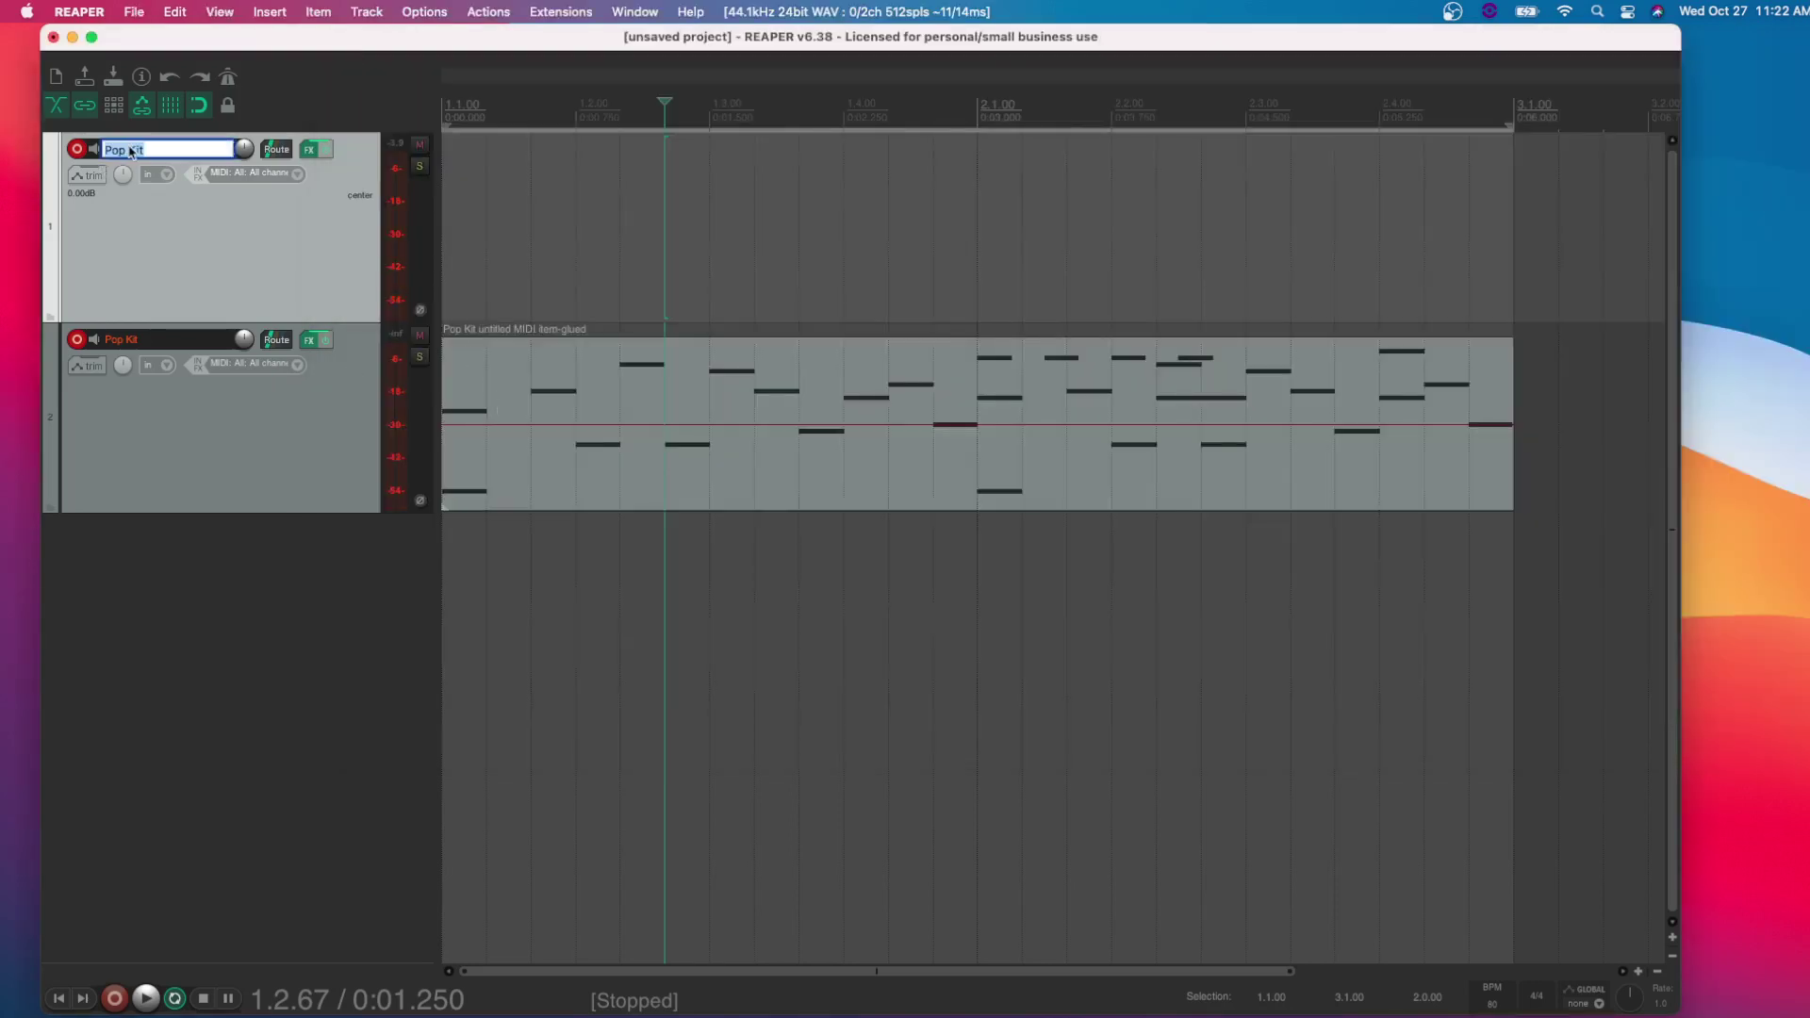
text(Keys)
key(Return)
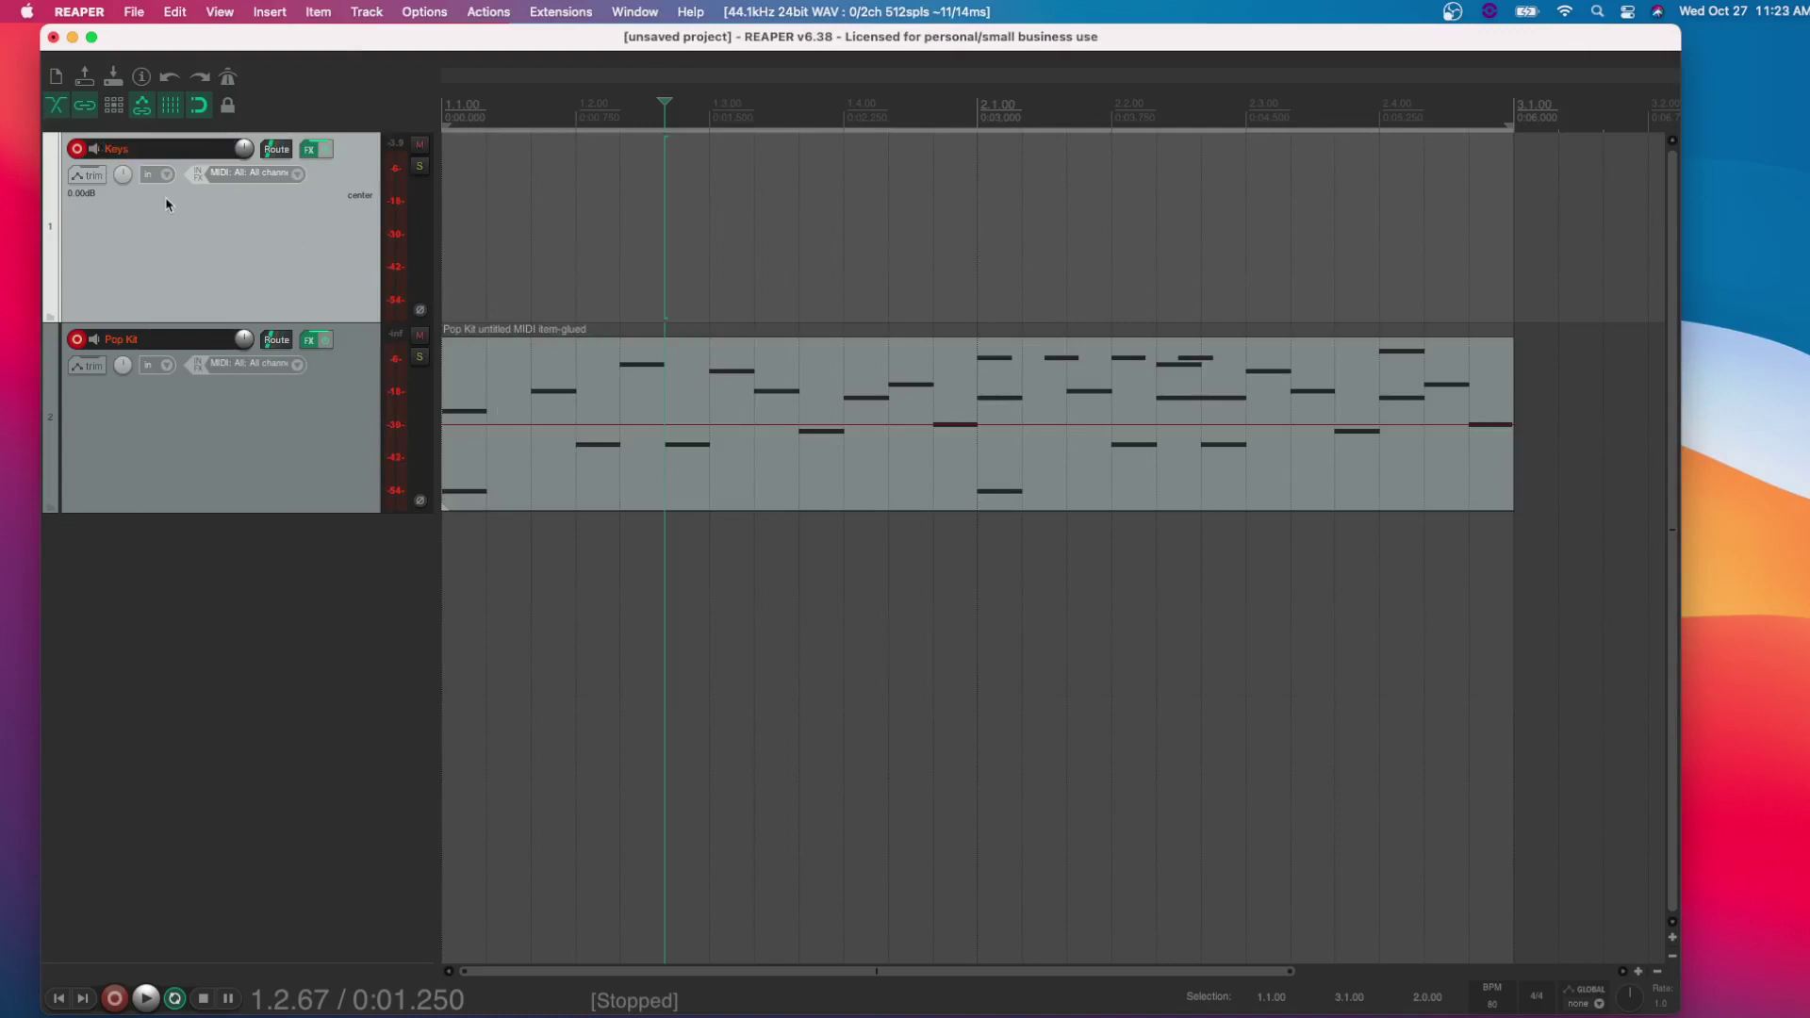
Recolor the tracks individually, making Keys blue and Pop Kit purple.
click(242, 420)
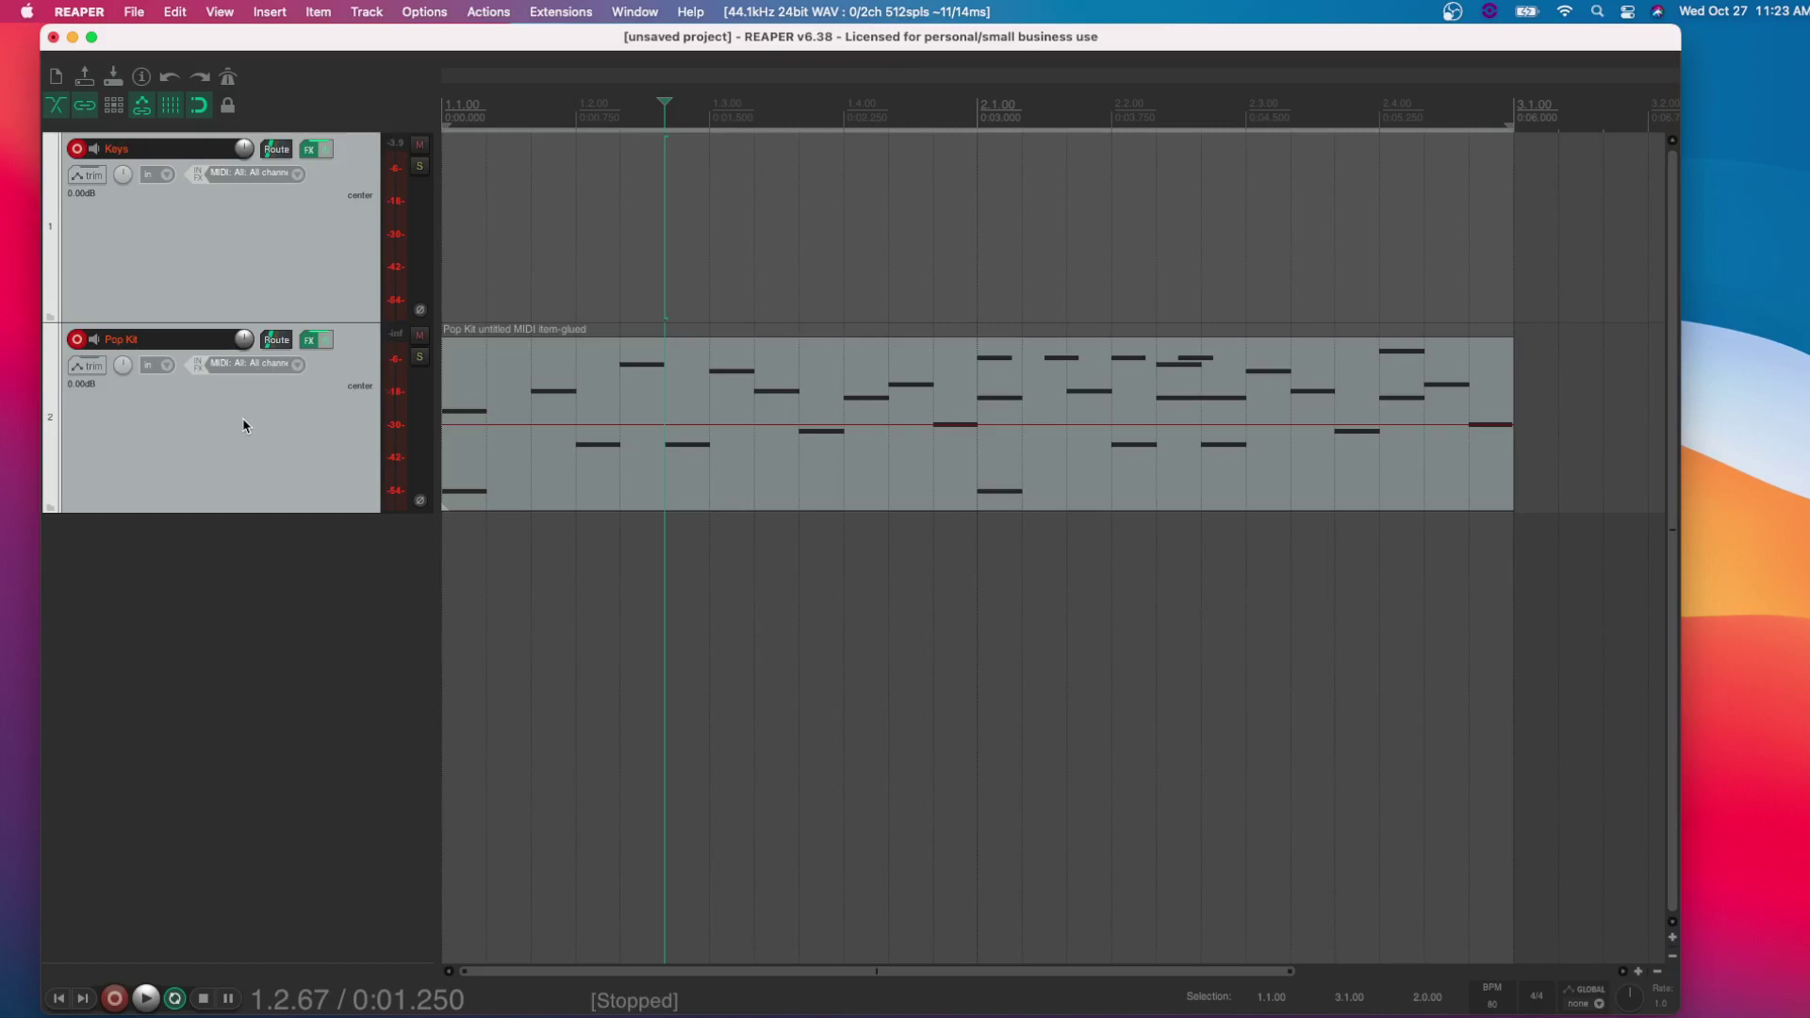
key(super+a)
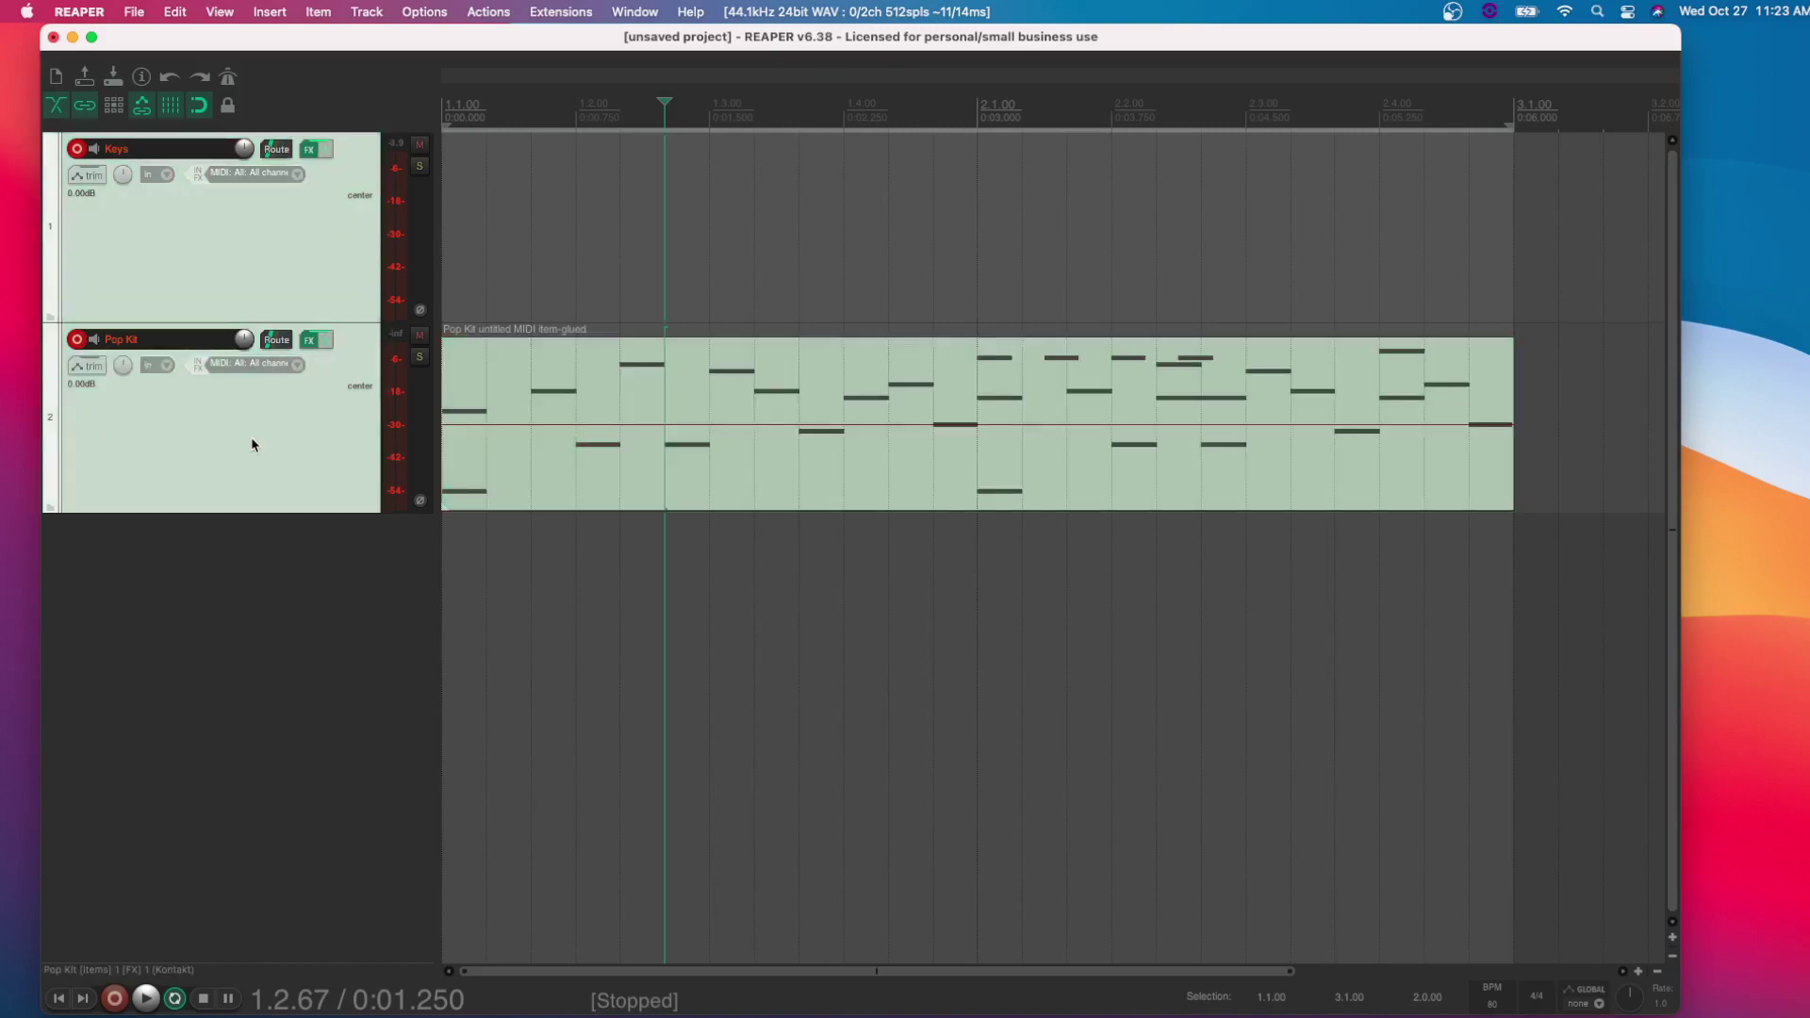
click(252, 438)
key(shift+c)
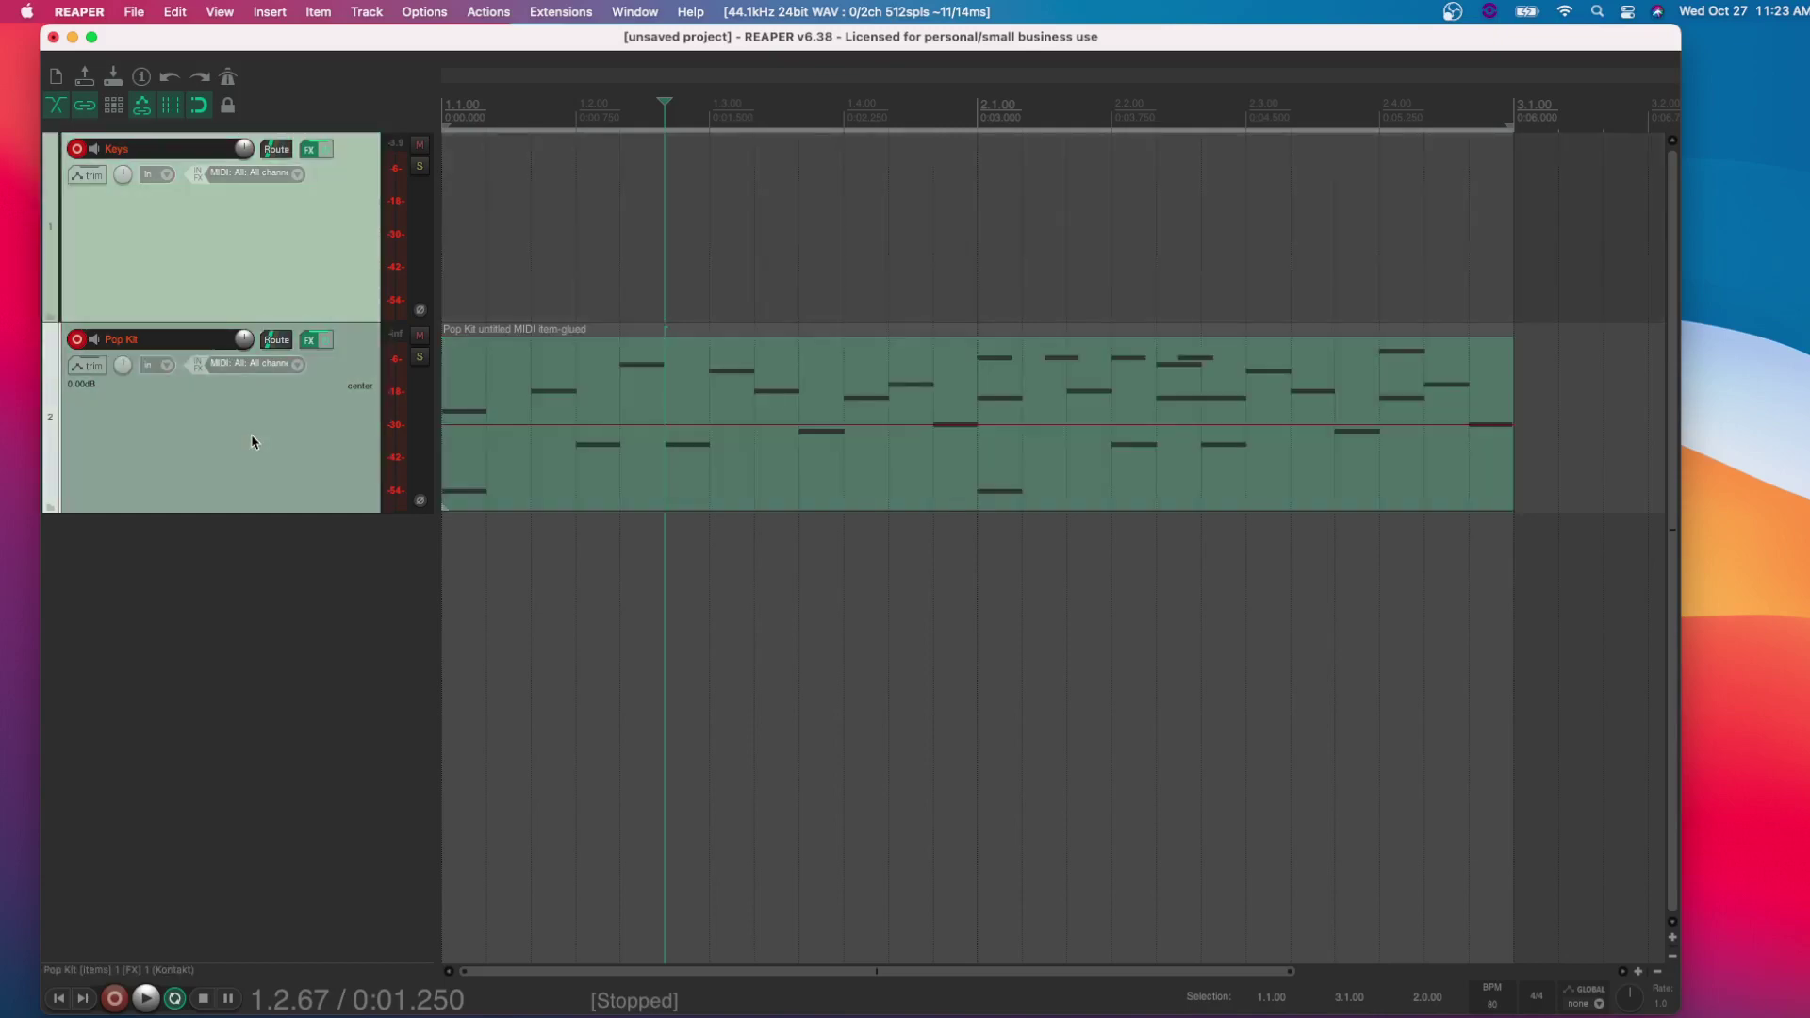
key(shift+c)
click(251, 283)
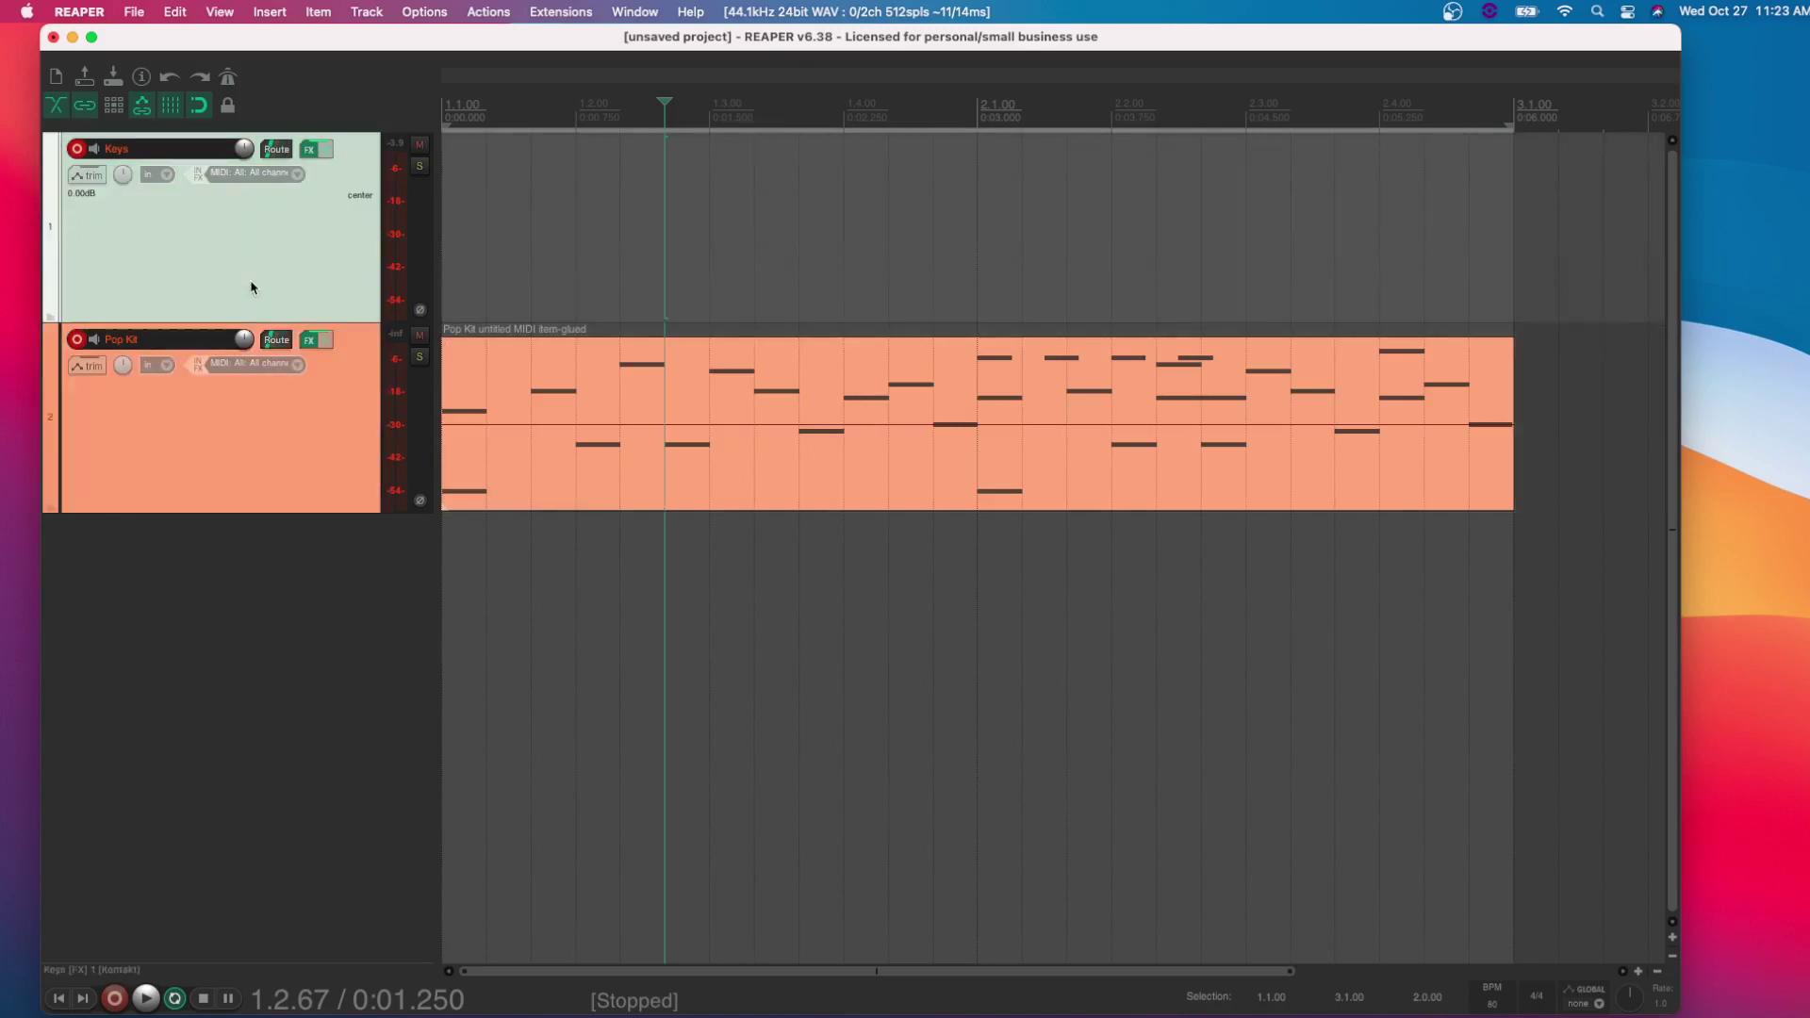
key(shift+c)
click(257, 404)
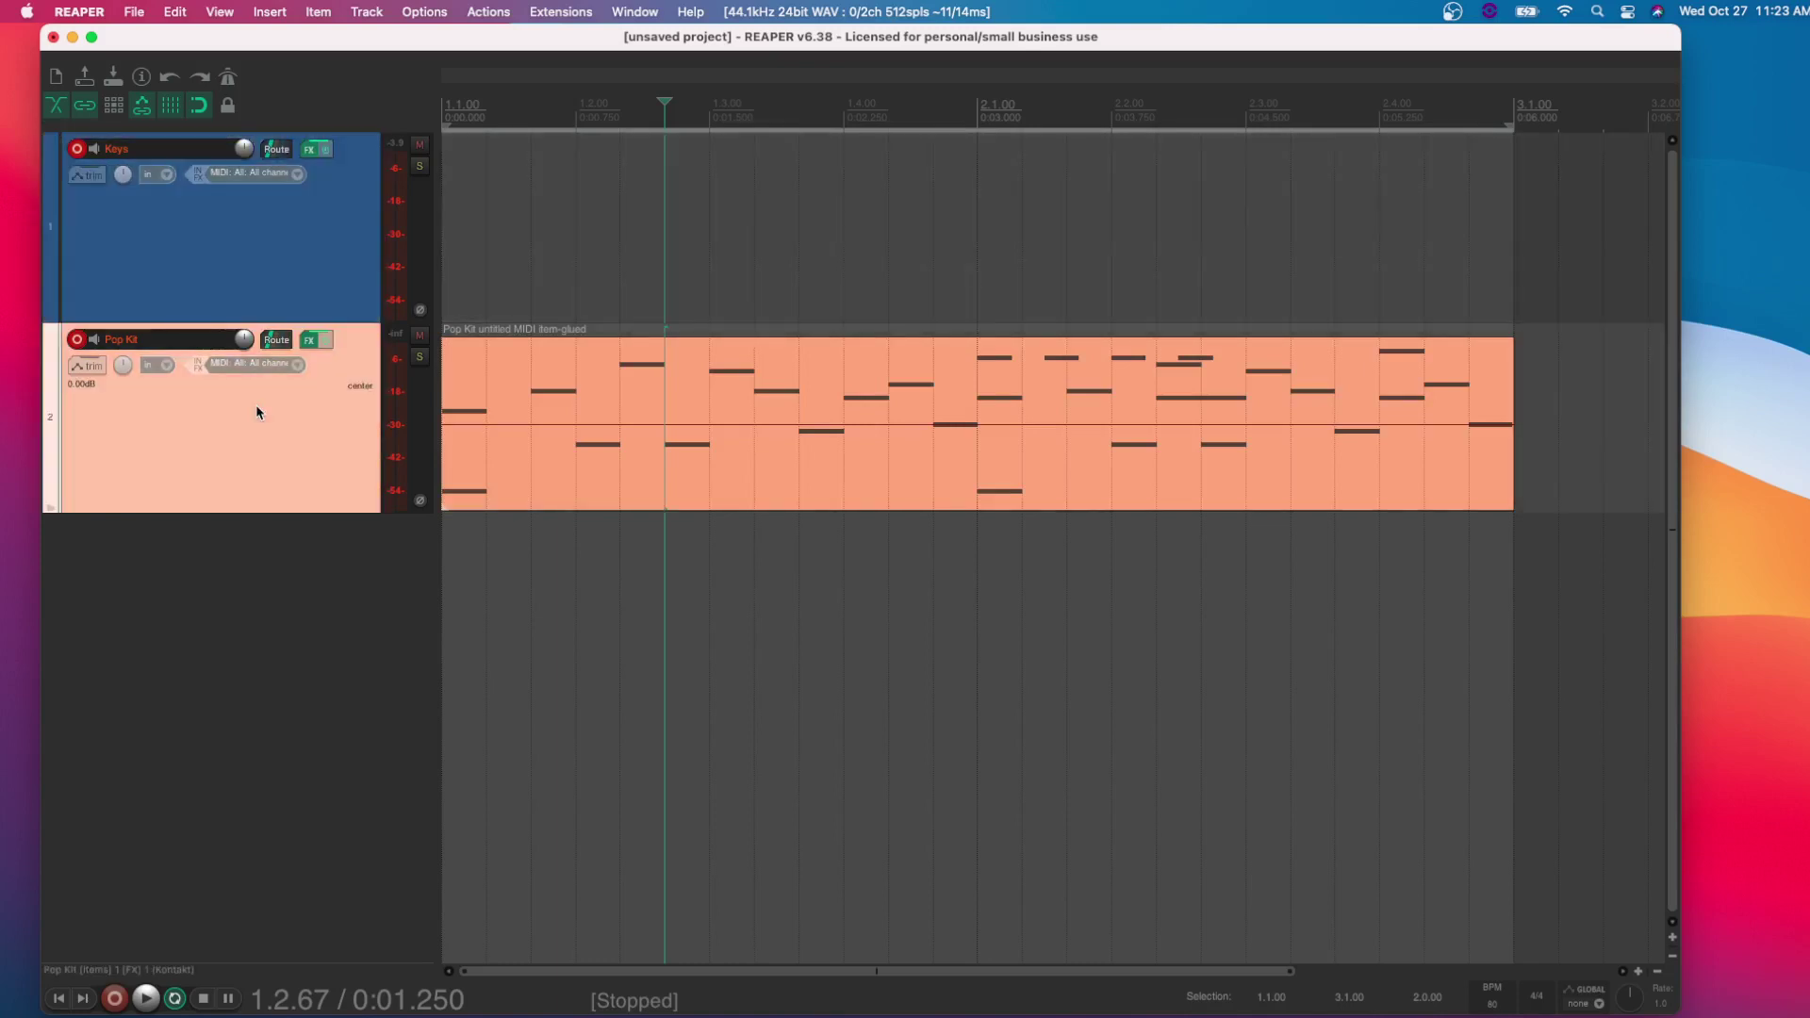
key(shift+c)
Insert a new empty MIDI item on the Keys track spanning measures 1 and 2.
click(486, 273)
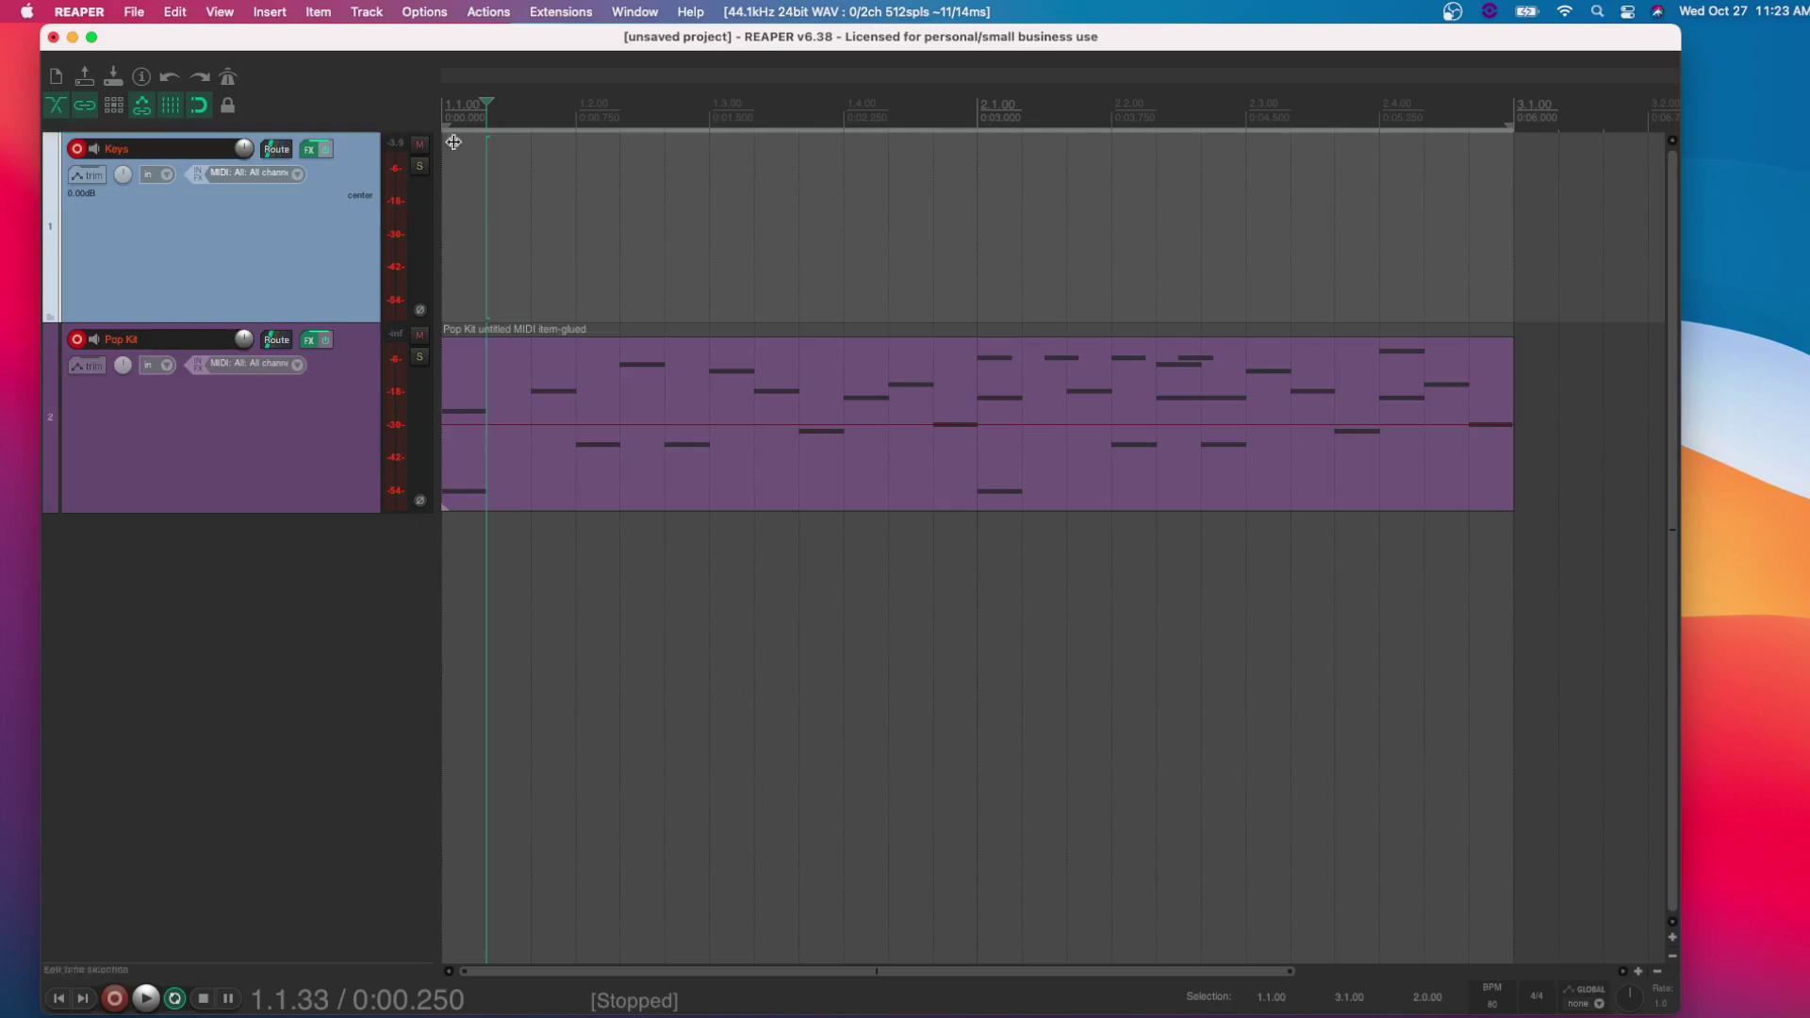
click(281, 11)
click(294, 61)
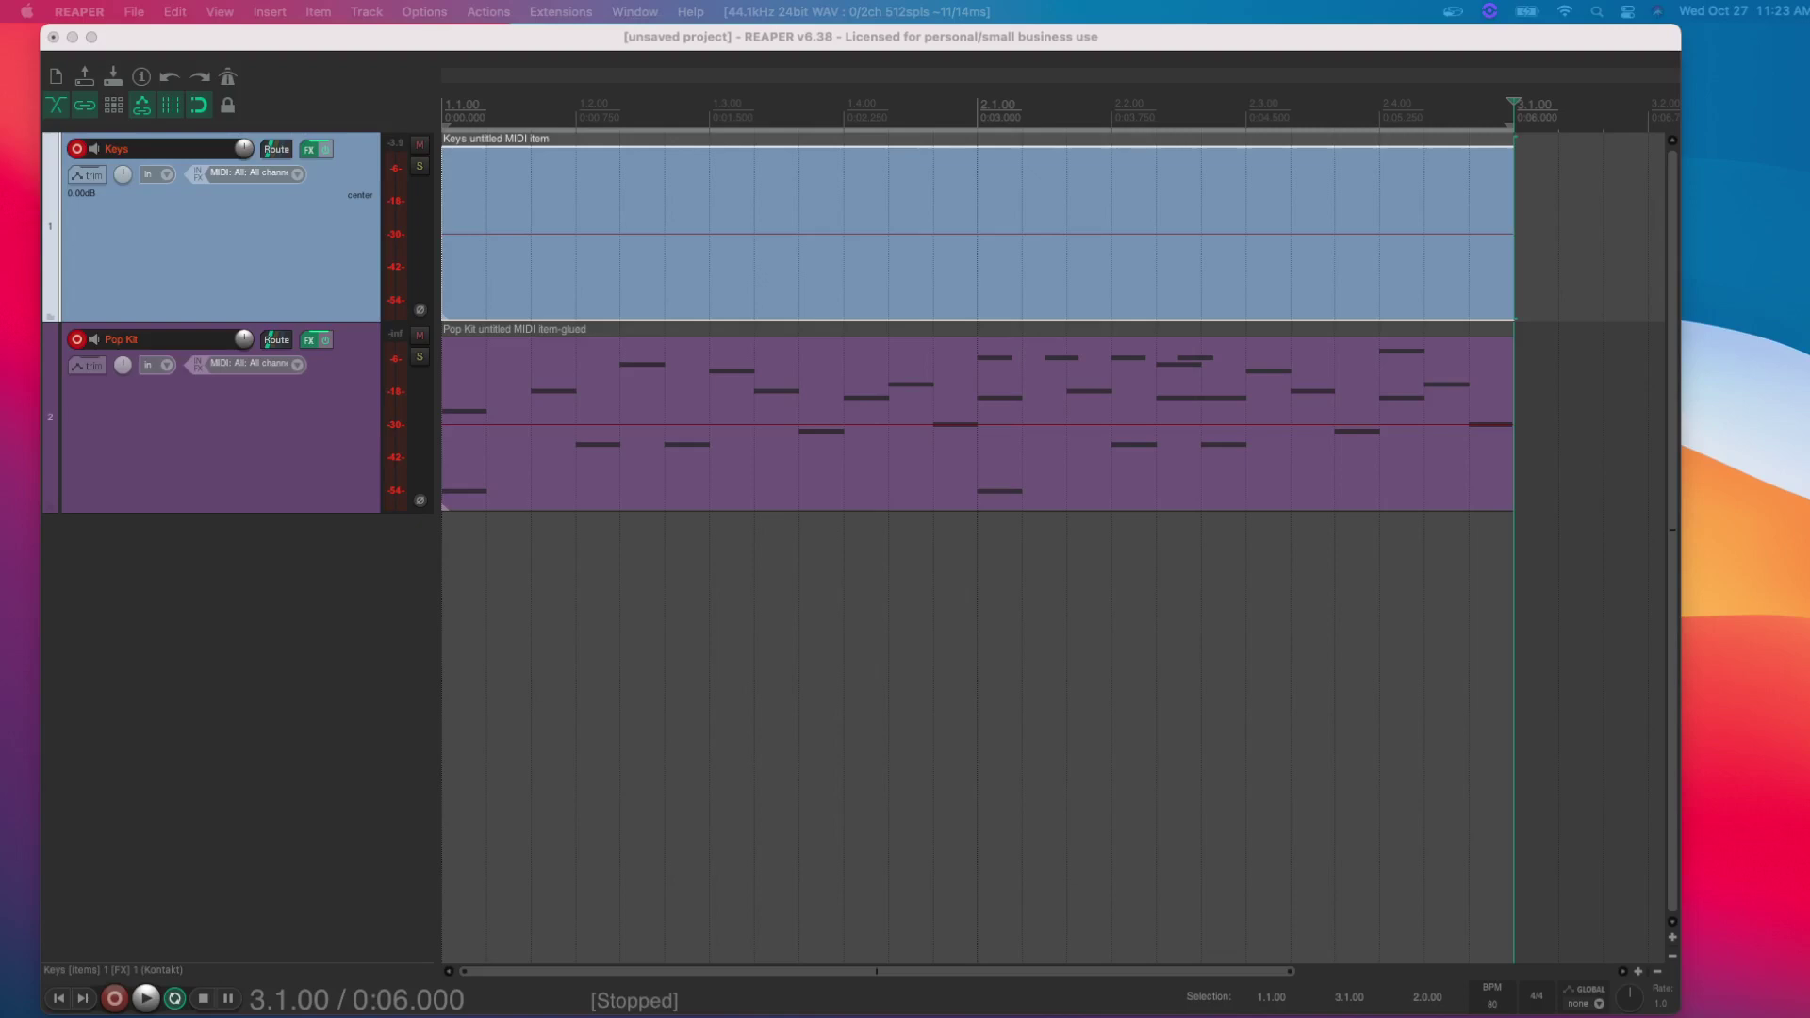
Clear the drum note names from the Keys item in the MIDI editor and switch to the piano roll view.
click(638, 299)
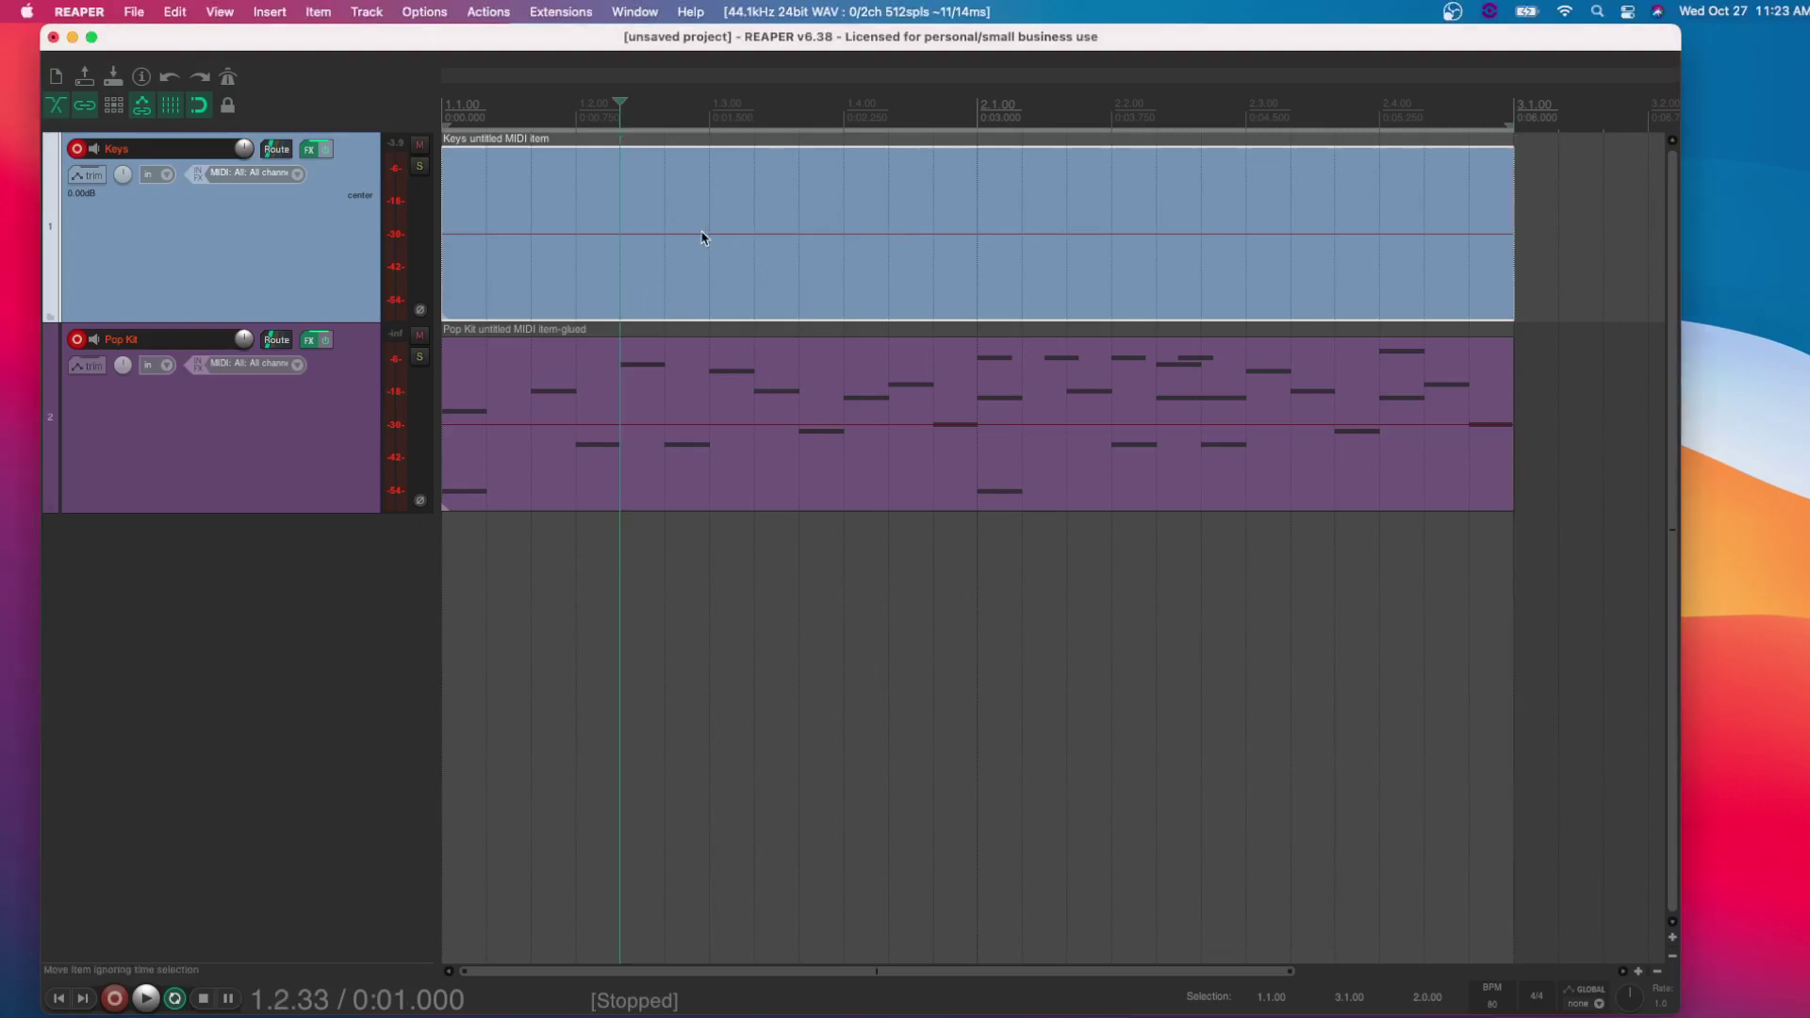
double_click(709, 215)
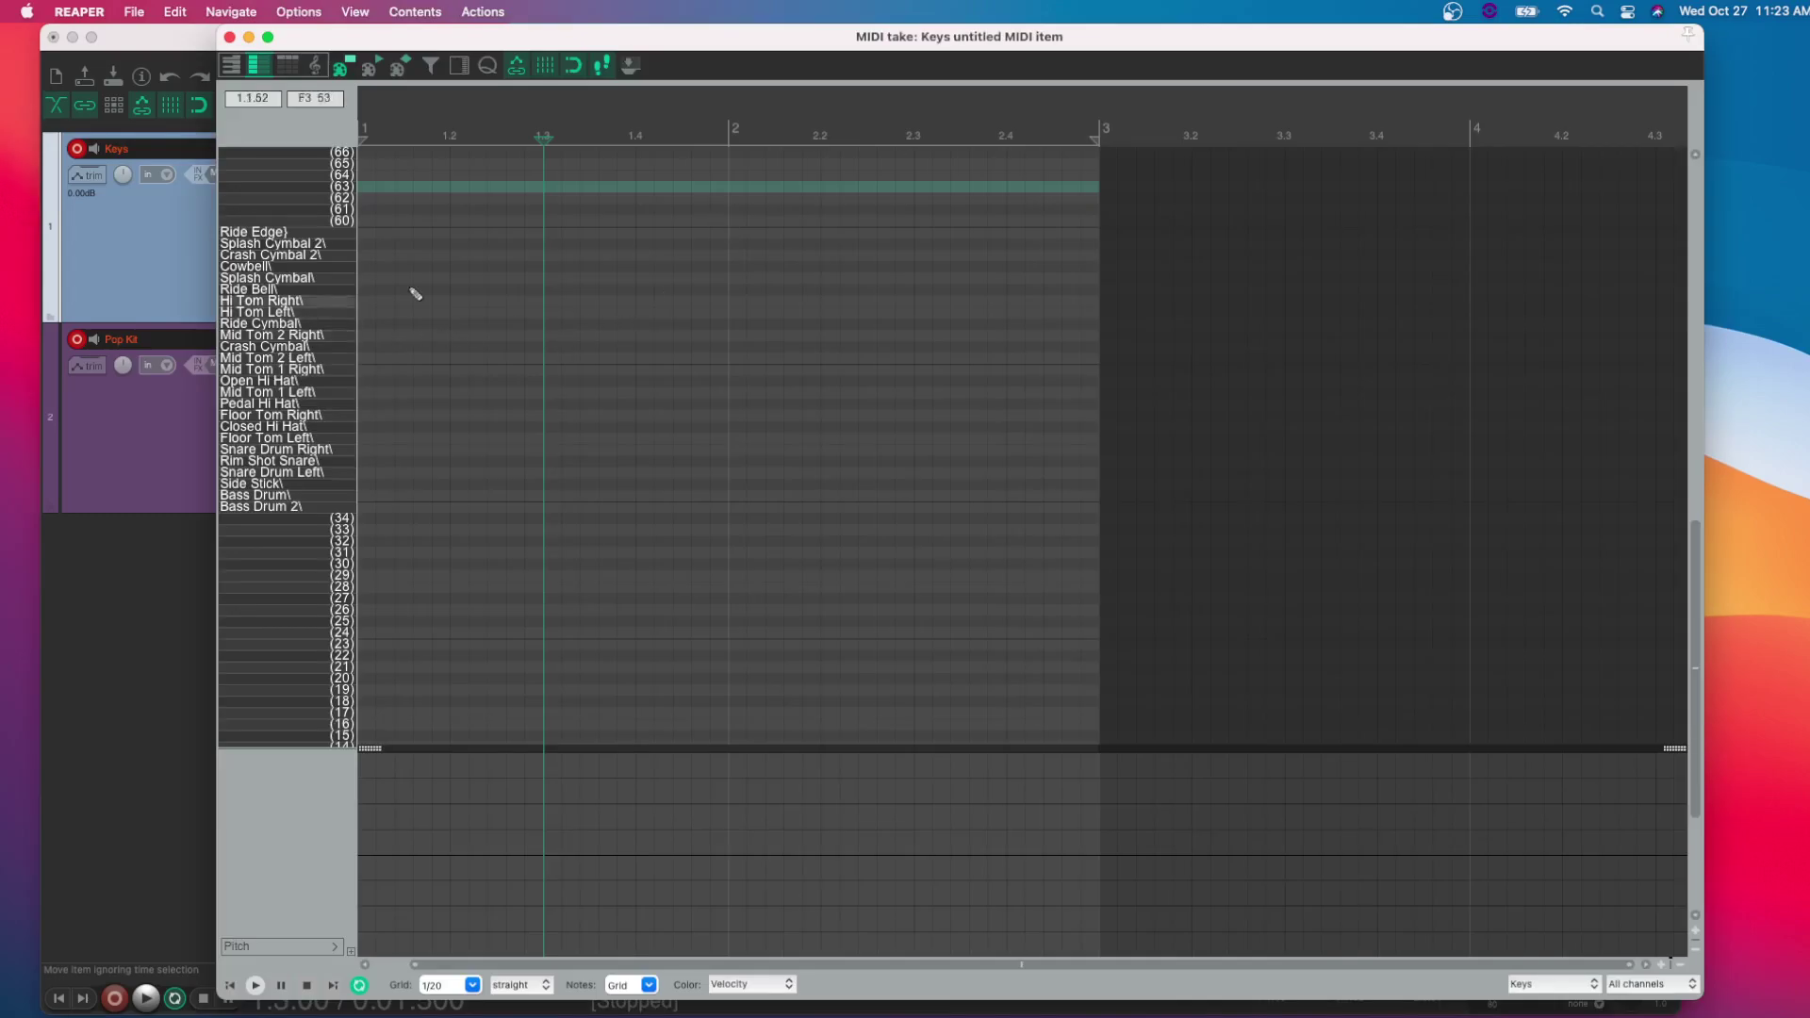
right_click(302, 134)
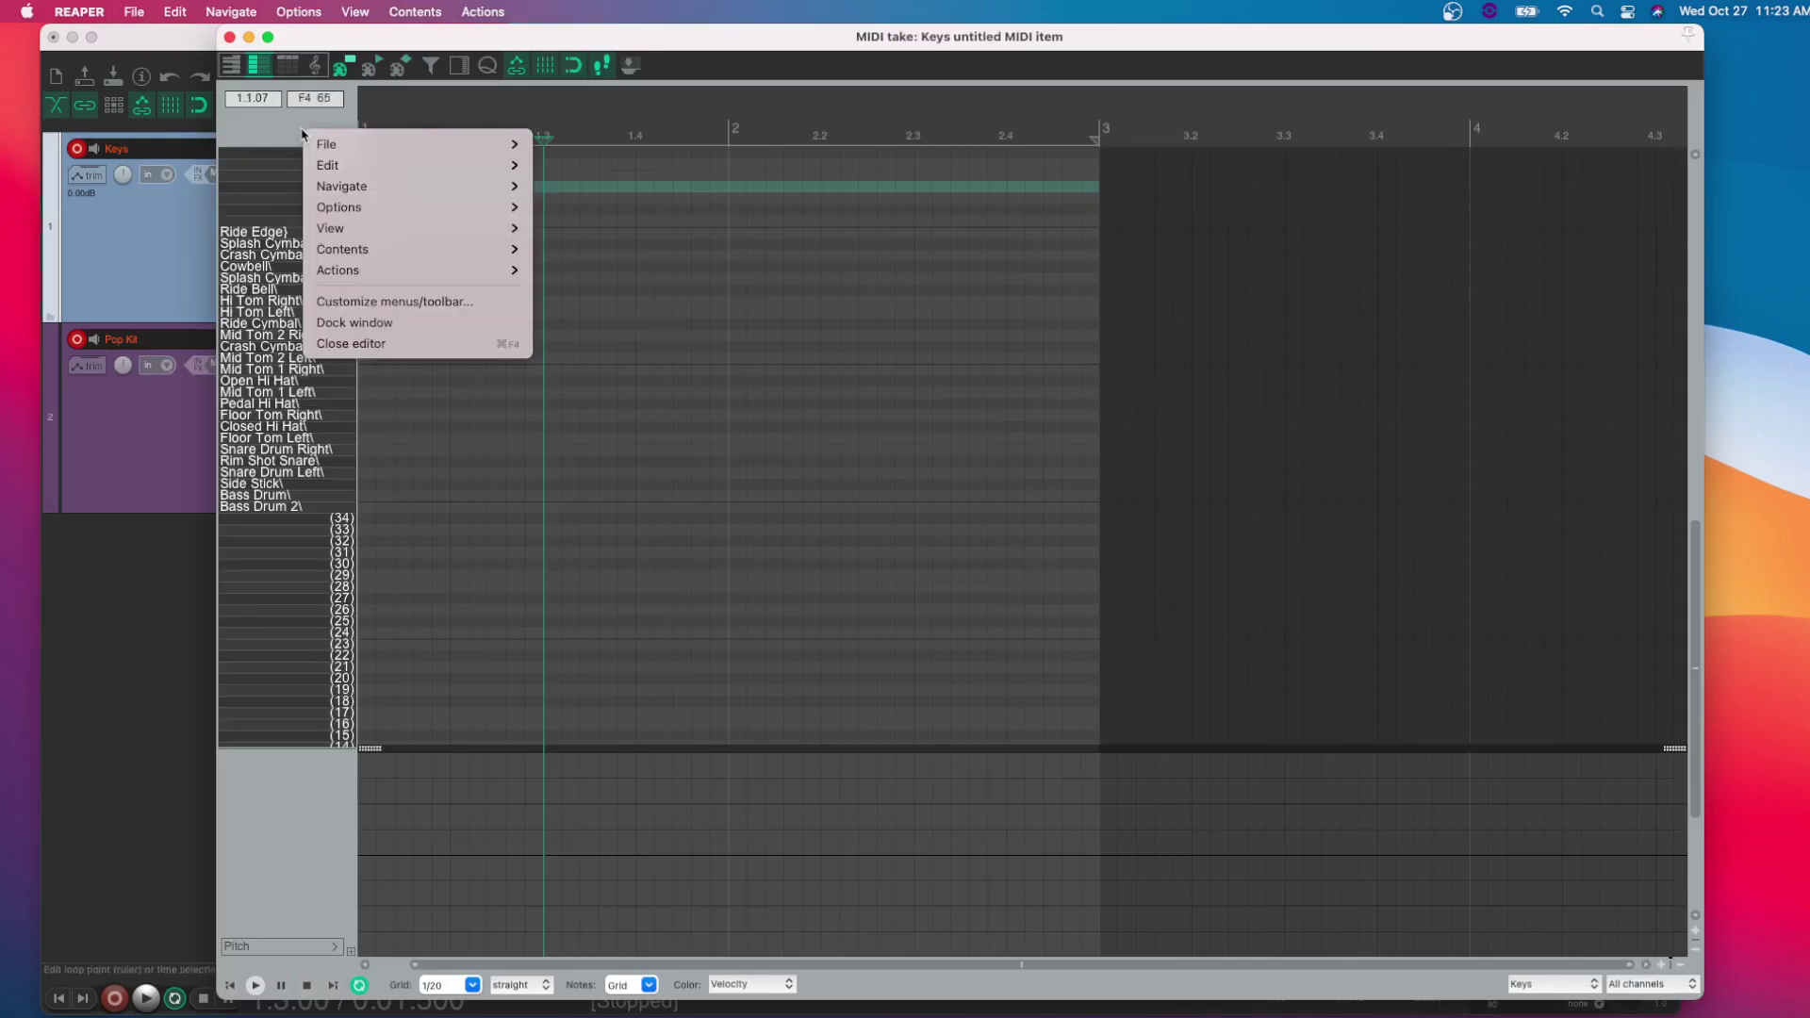
mouse_move(384, 146)
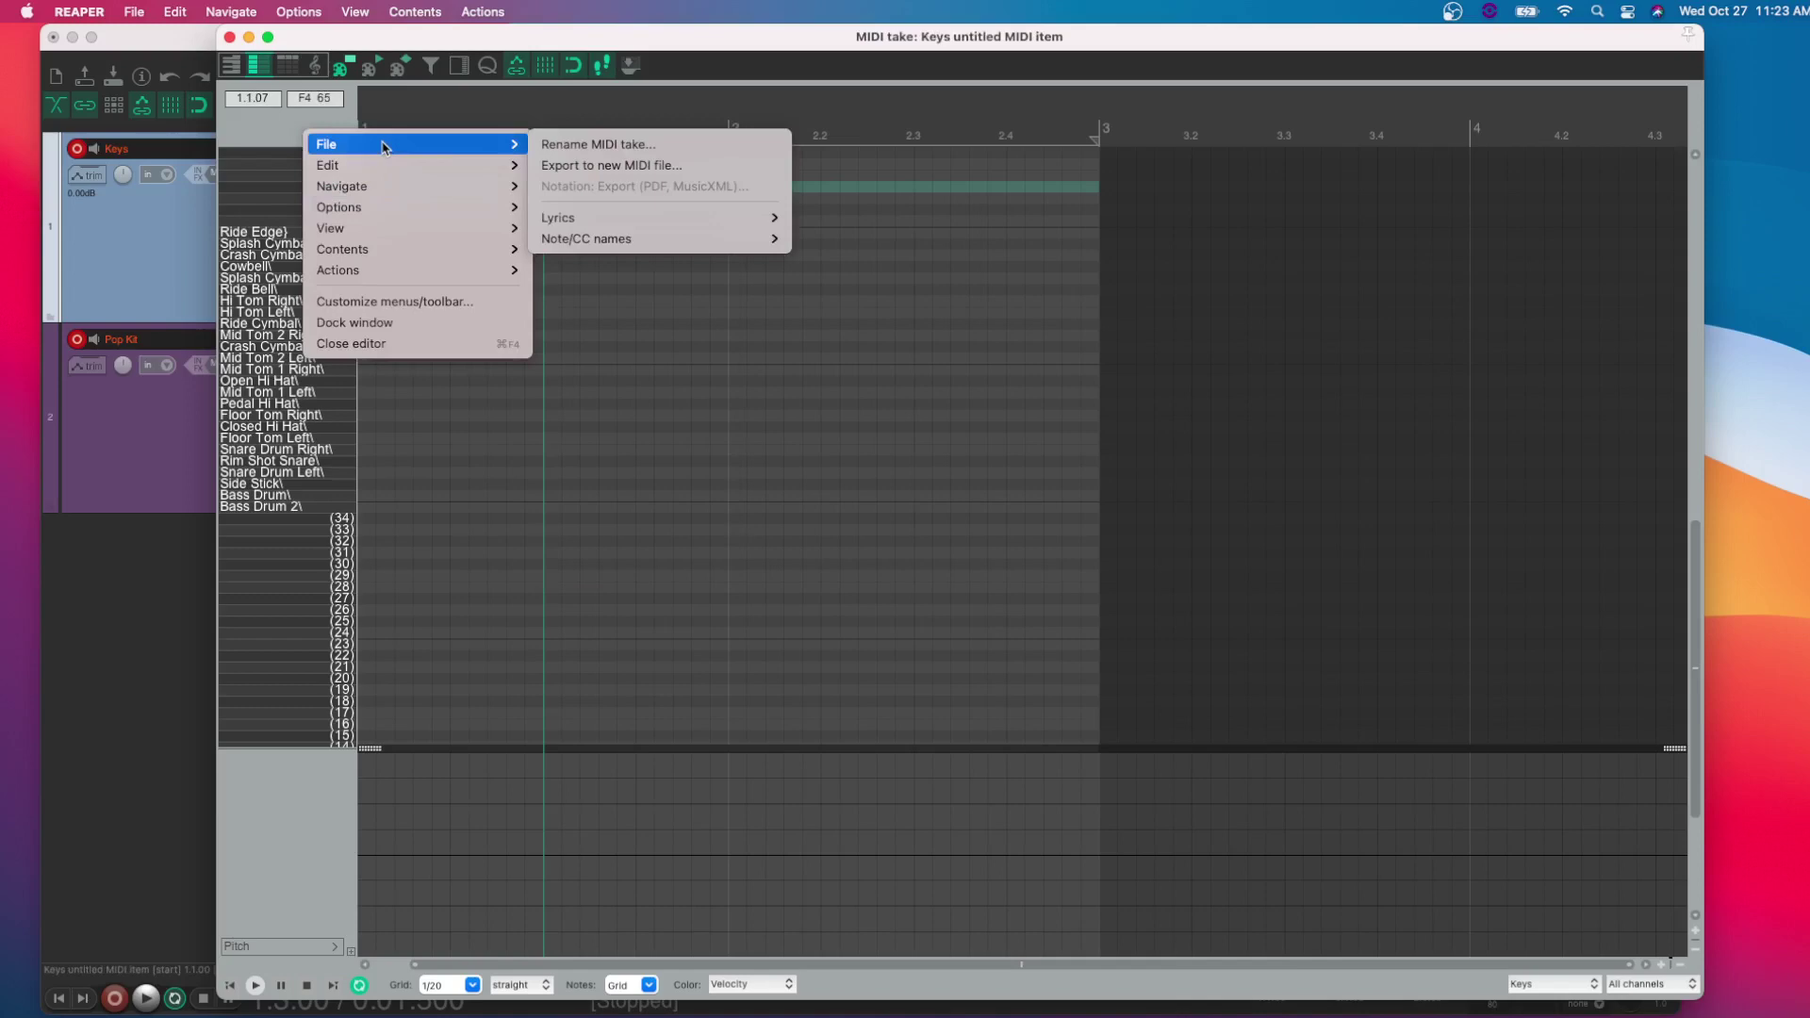
mouse_move(644, 242)
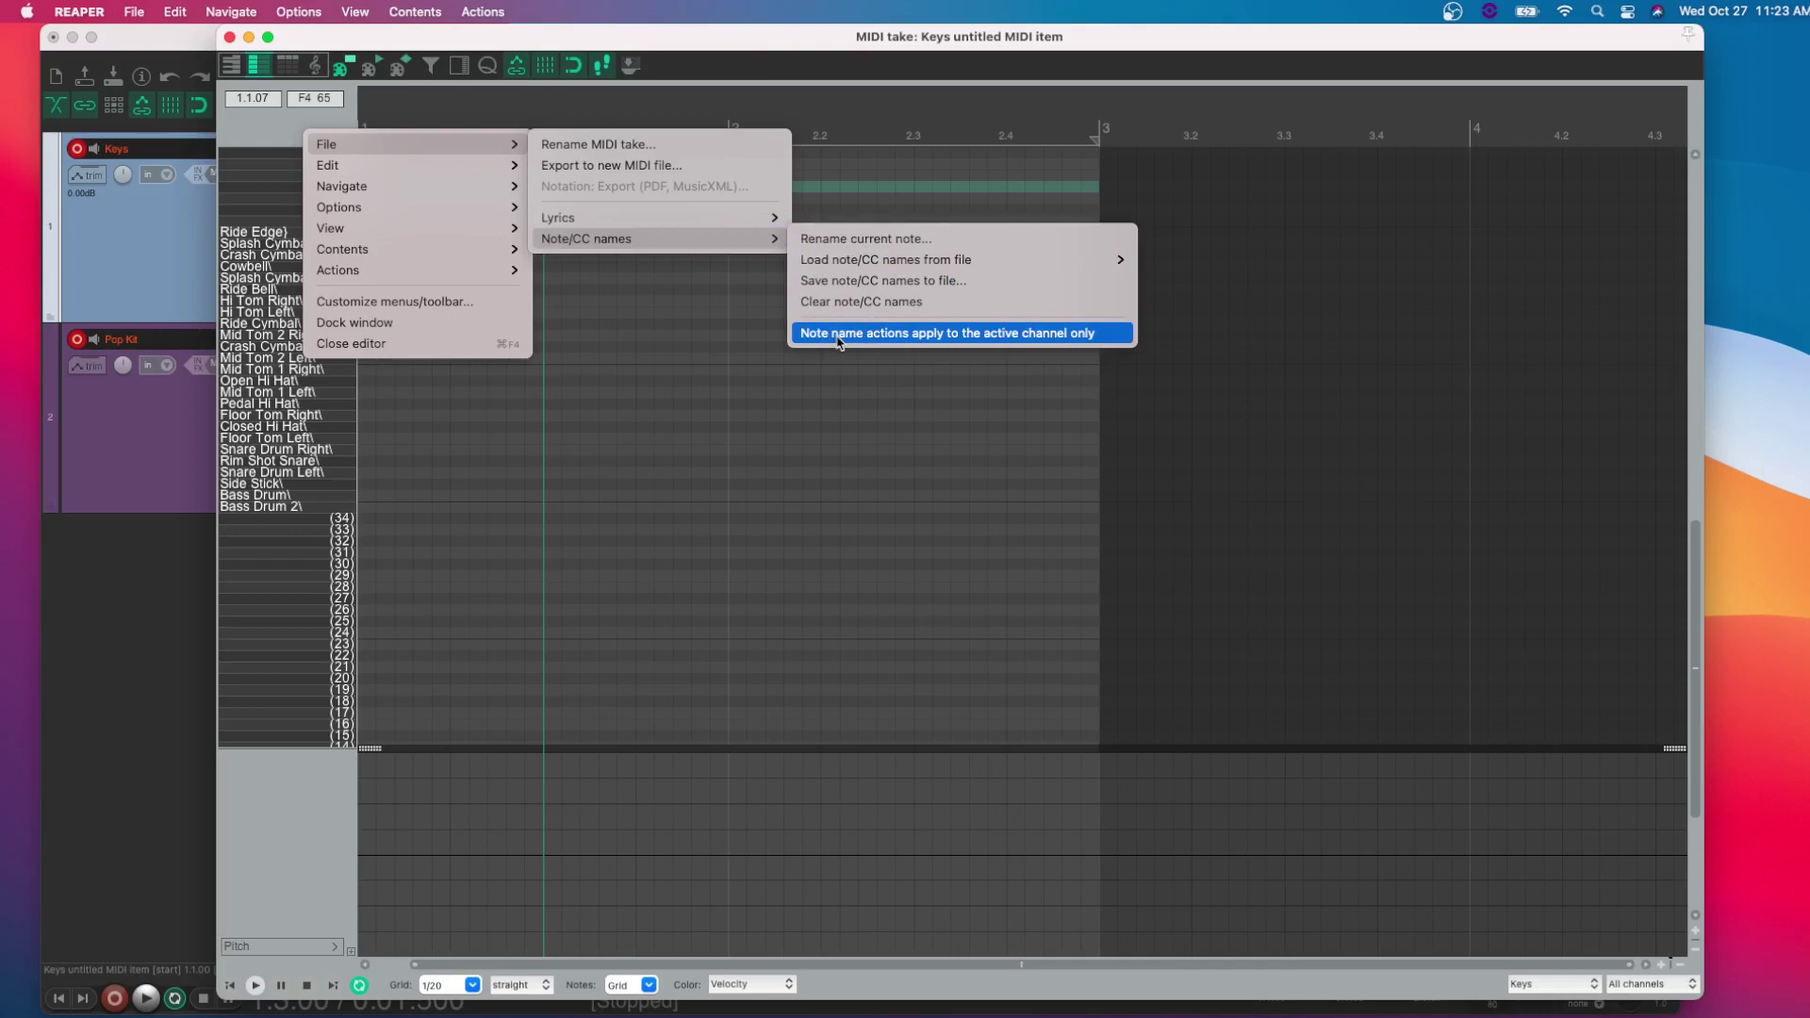
click(853, 301)
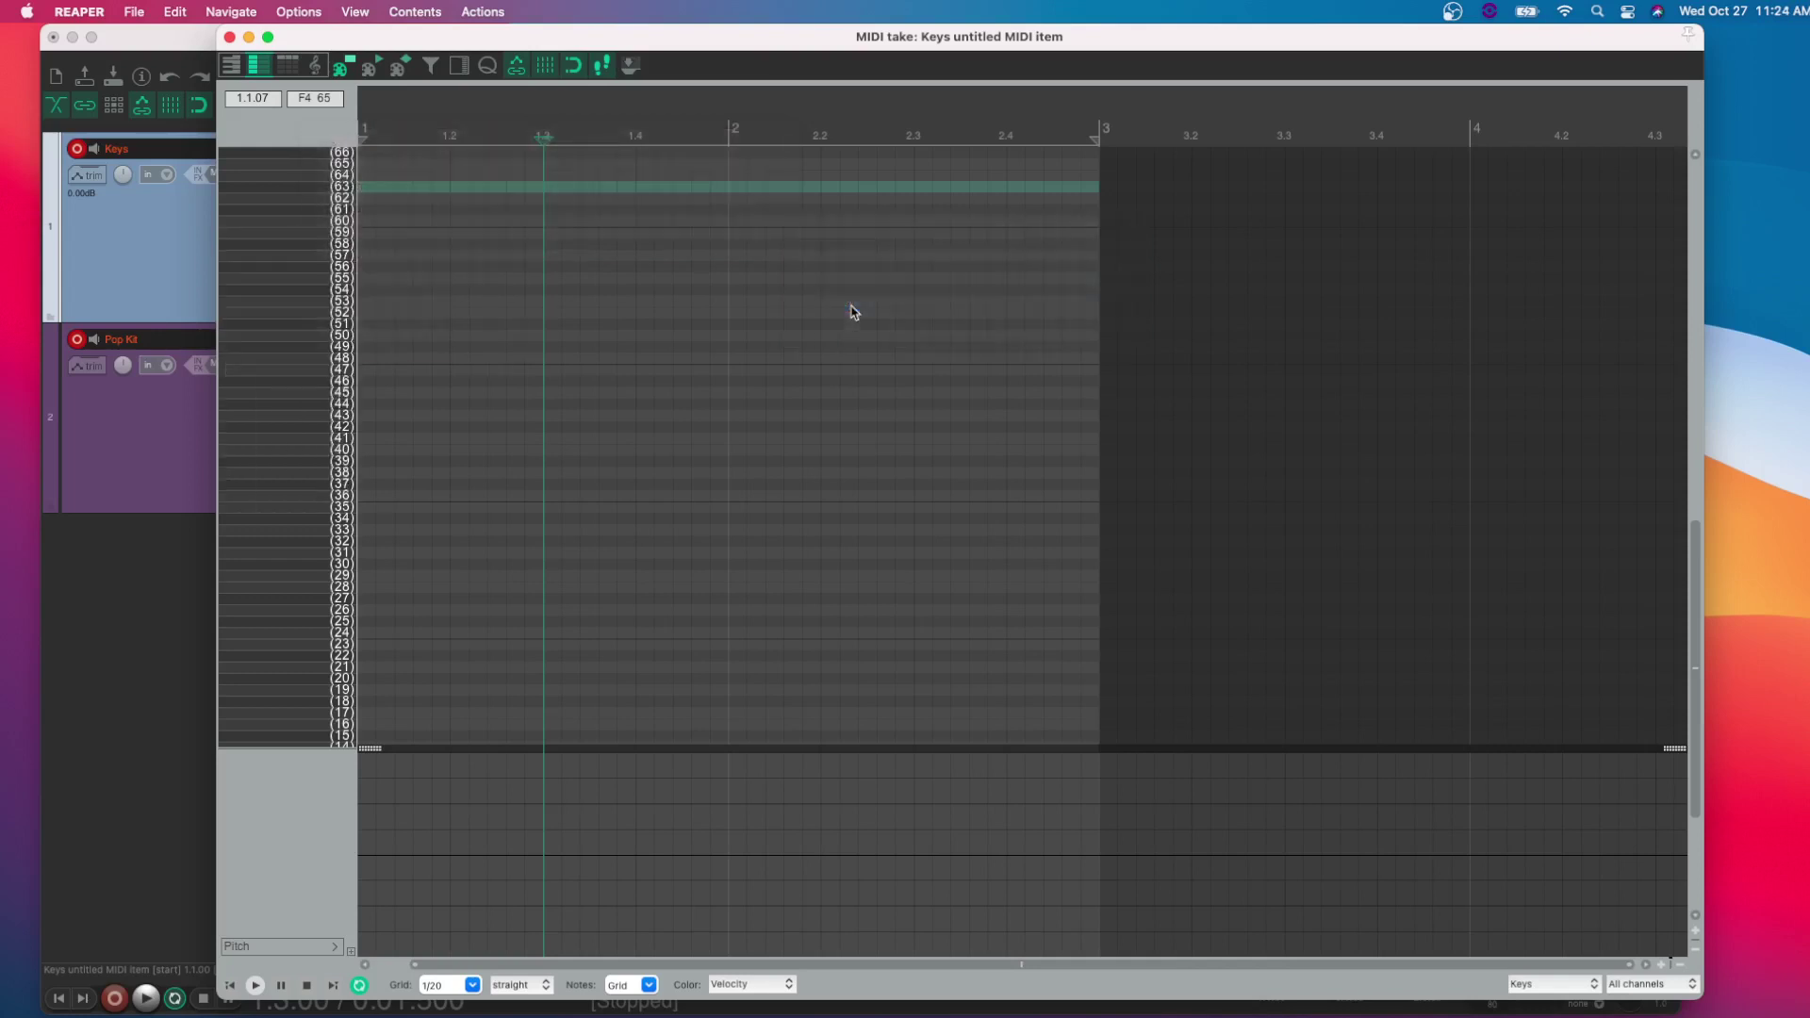
click(231, 65)
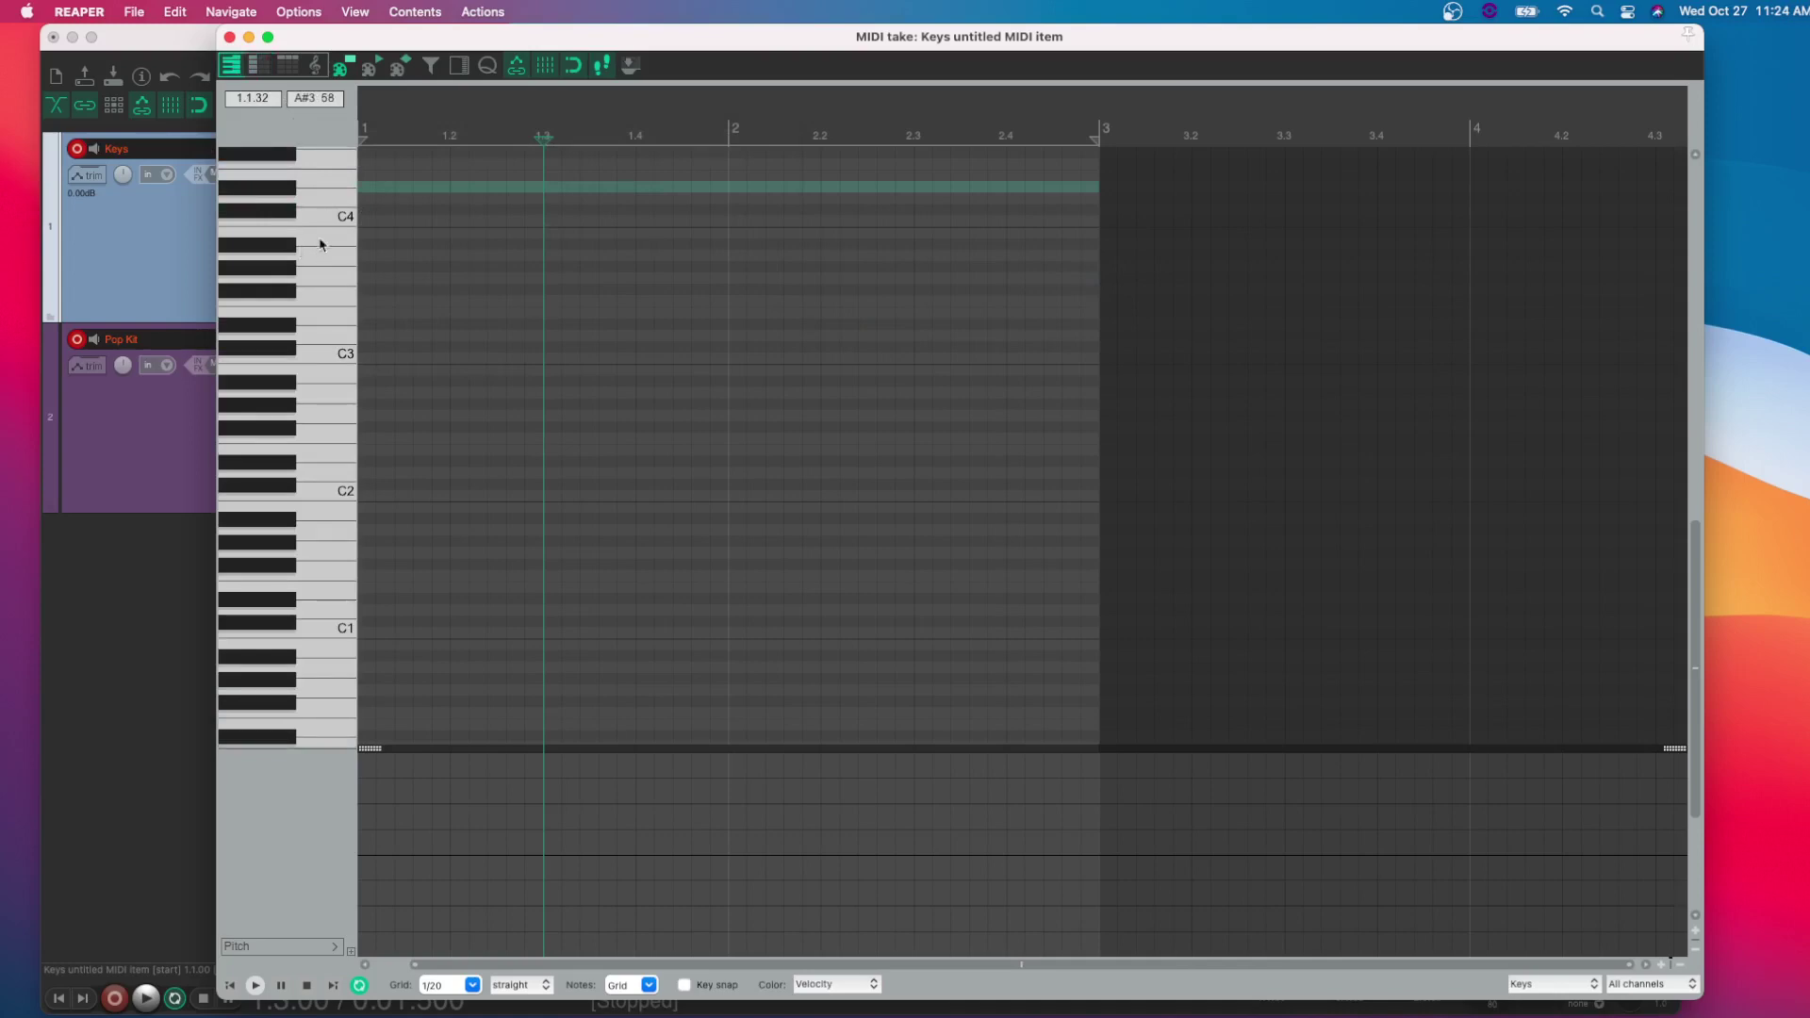
Audition several different pitches of the Keys instrument on the MIDI editor's piano keyboard.
click(320, 286)
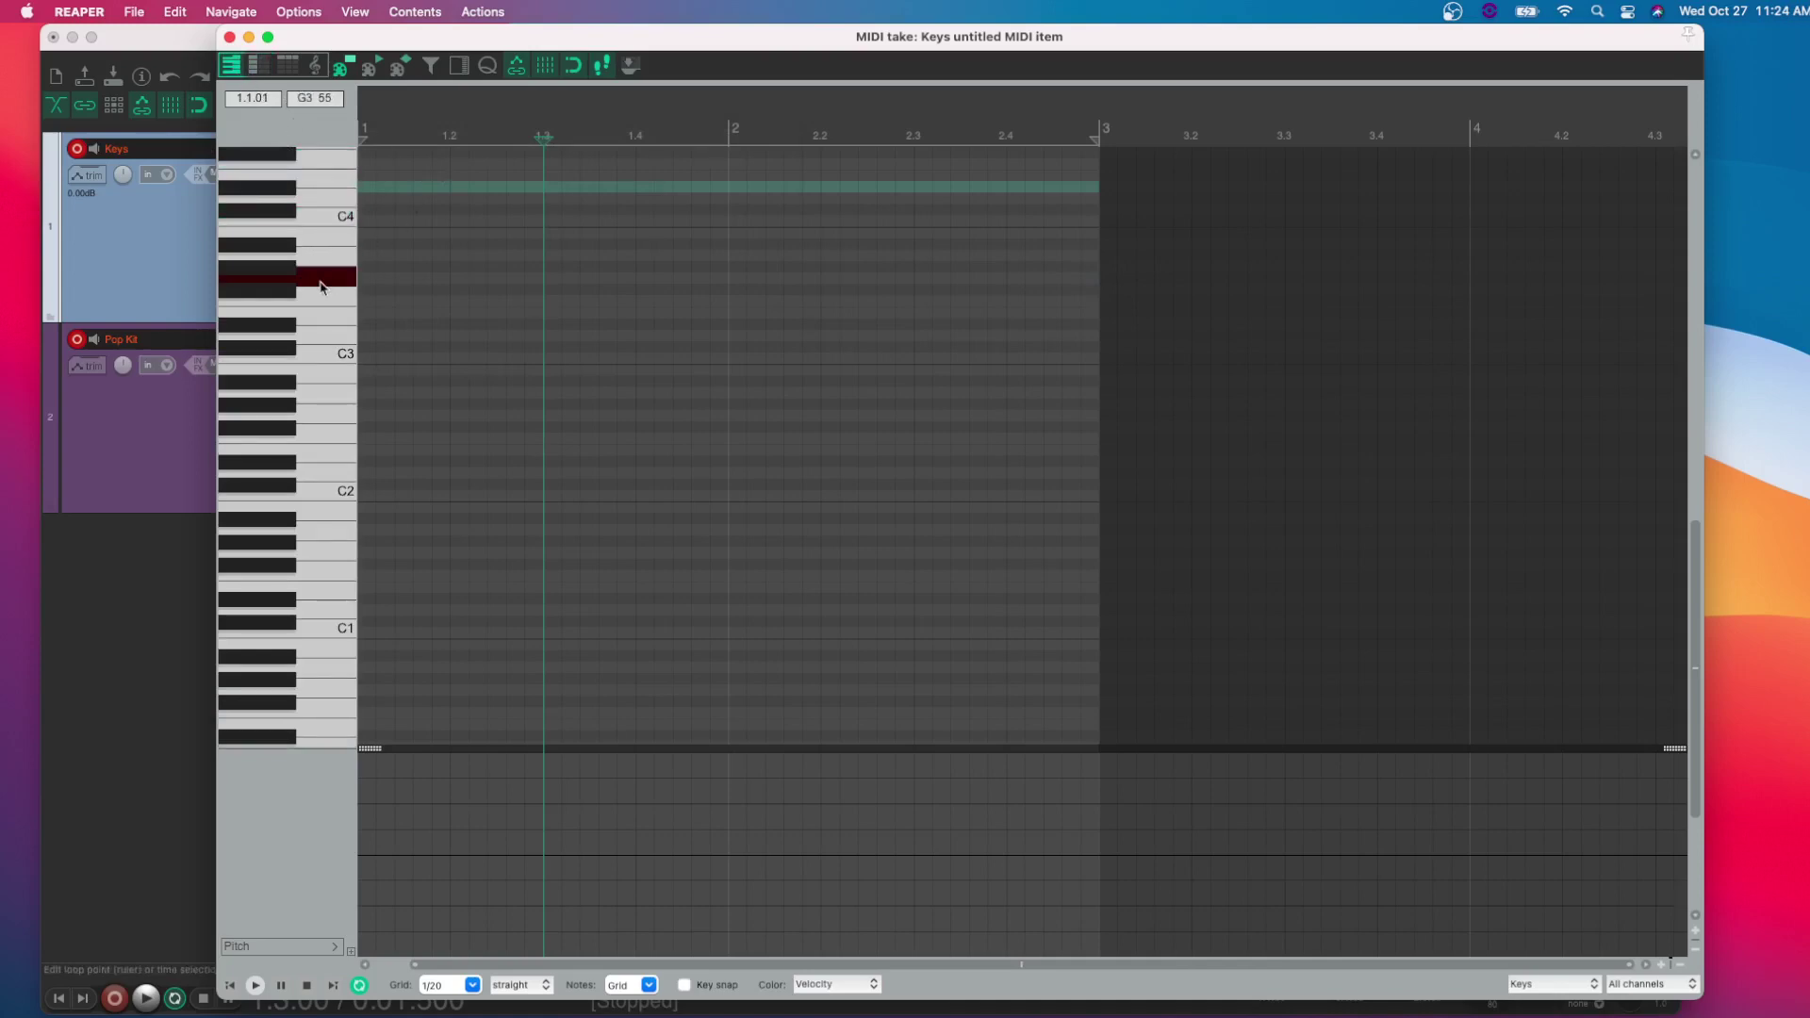
click(309, 338)
click(313, 200)
click(312, 316)
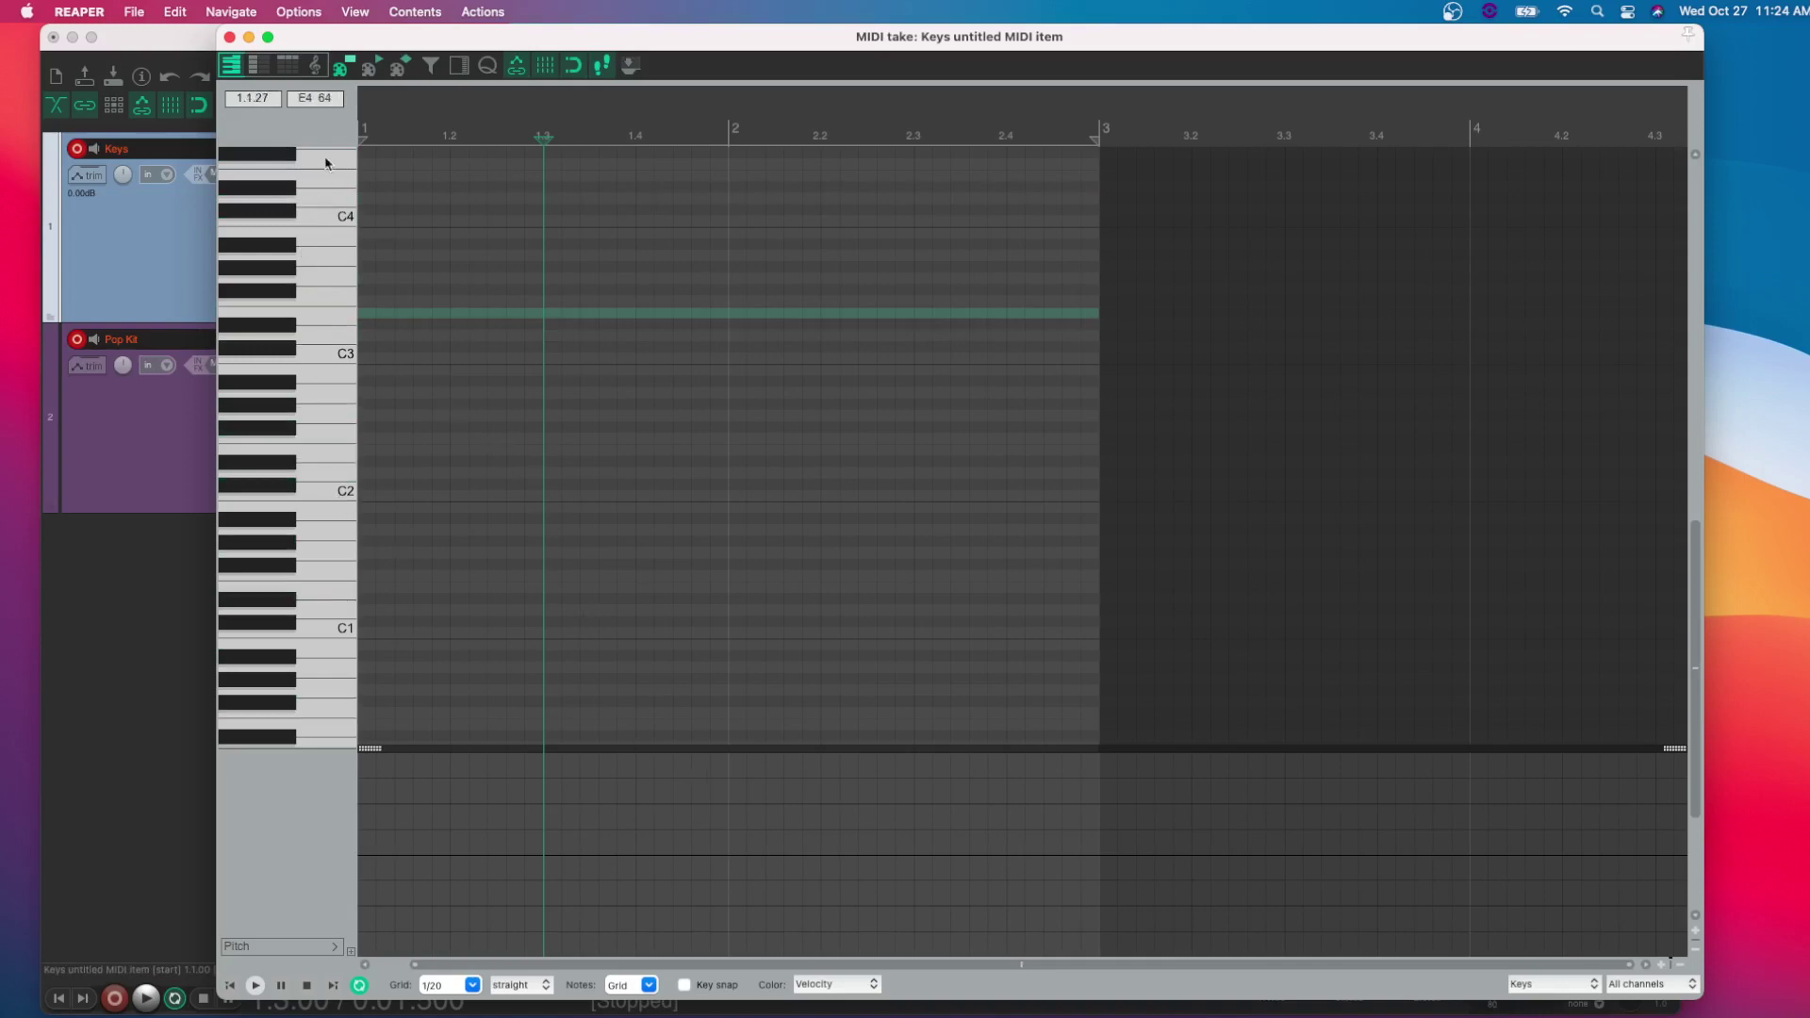
Compare the named notes view with the piano roll view, ending in the piano roll.
click(260, 66)
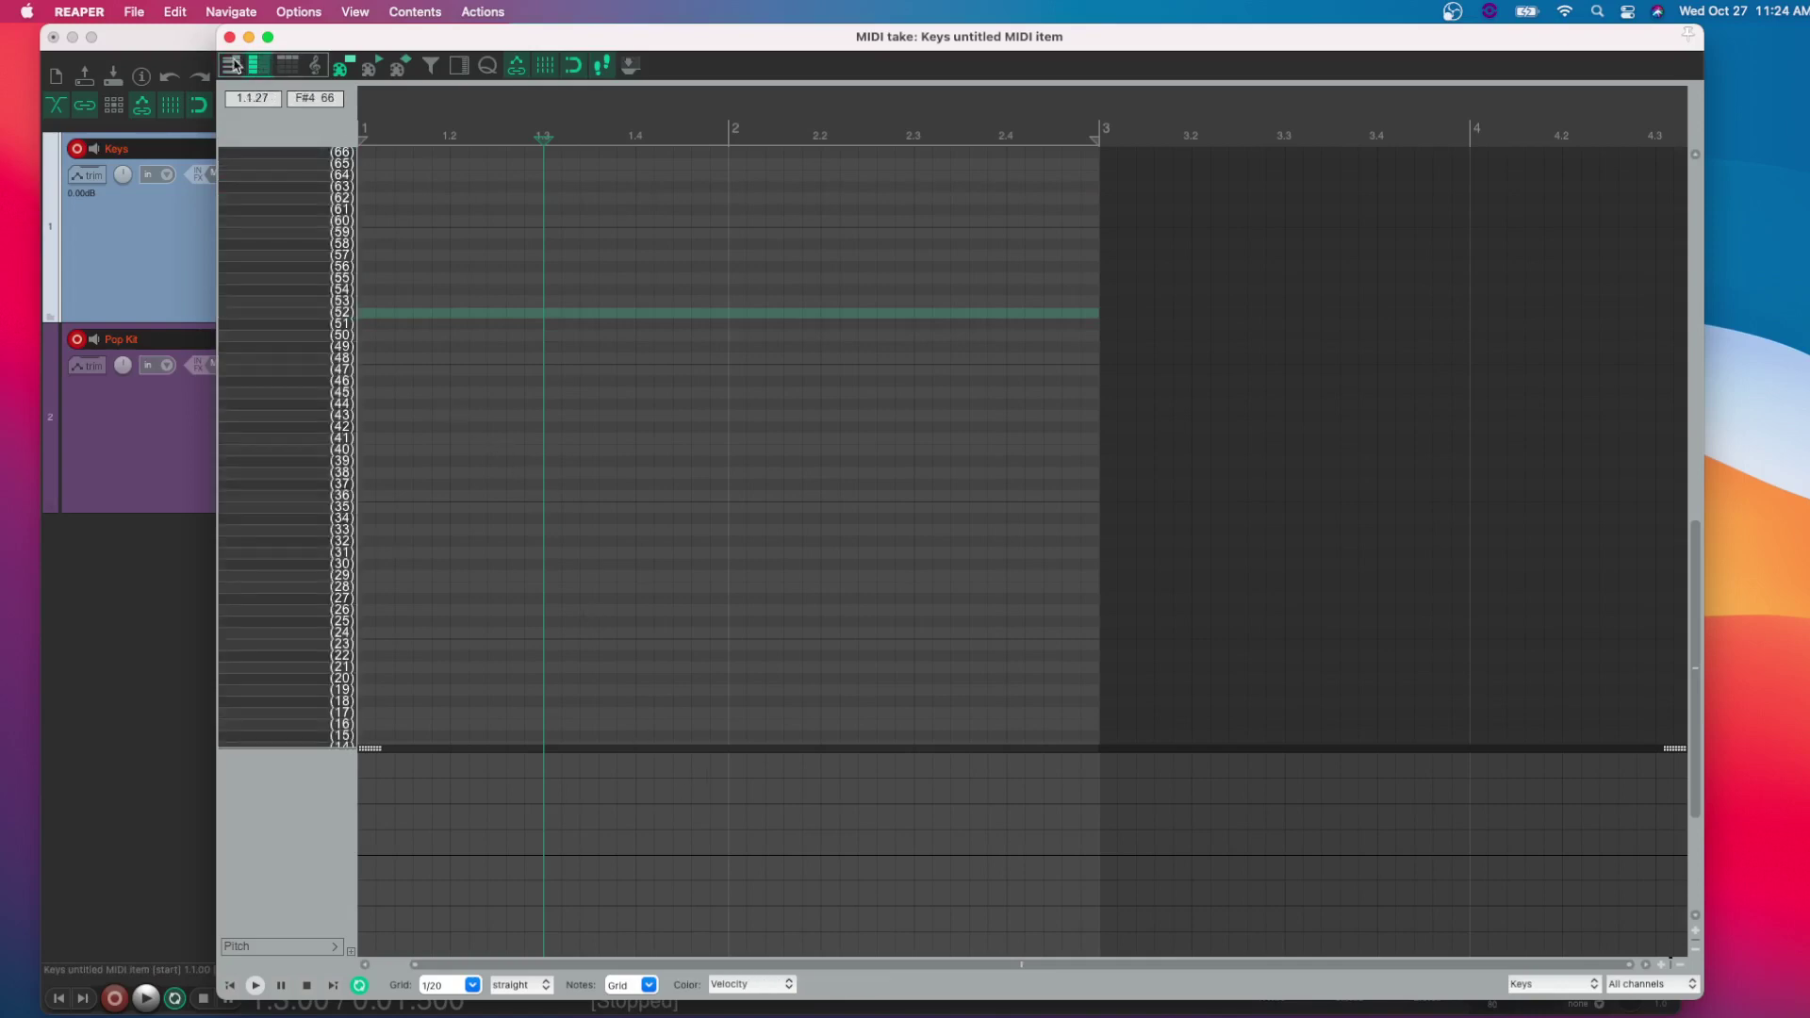
click(235, 64)
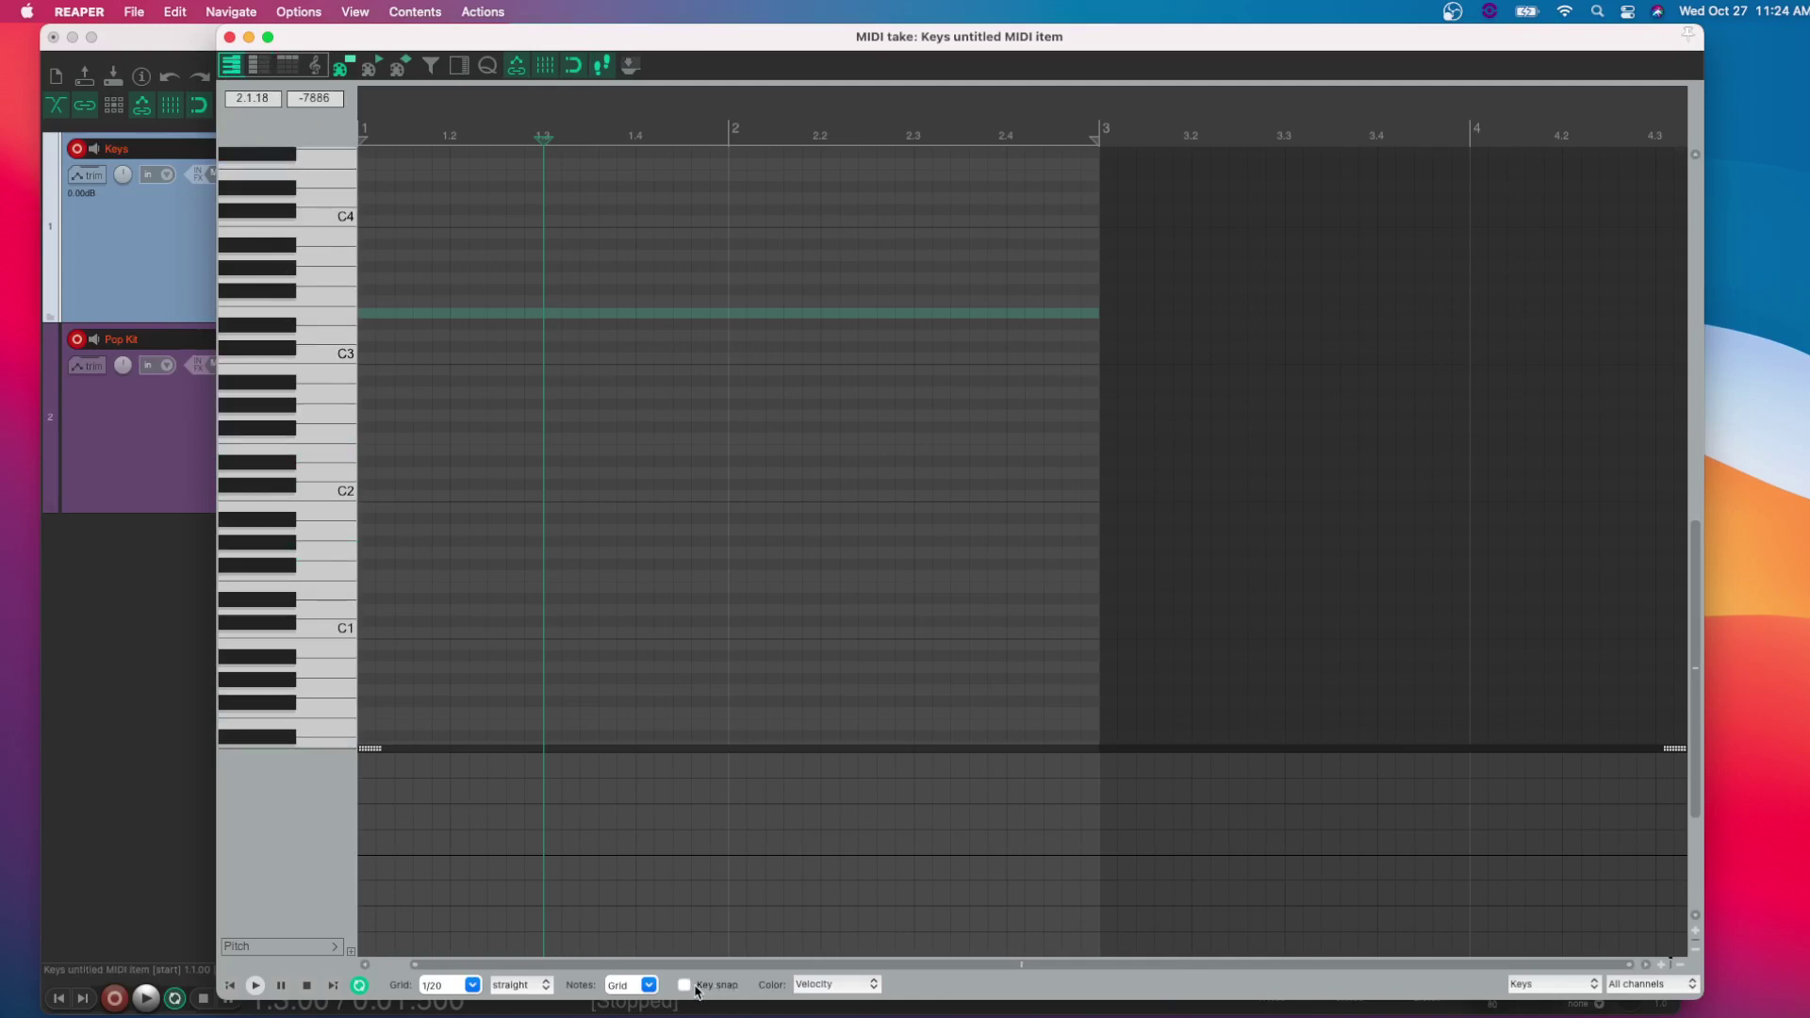
click(256, 66)
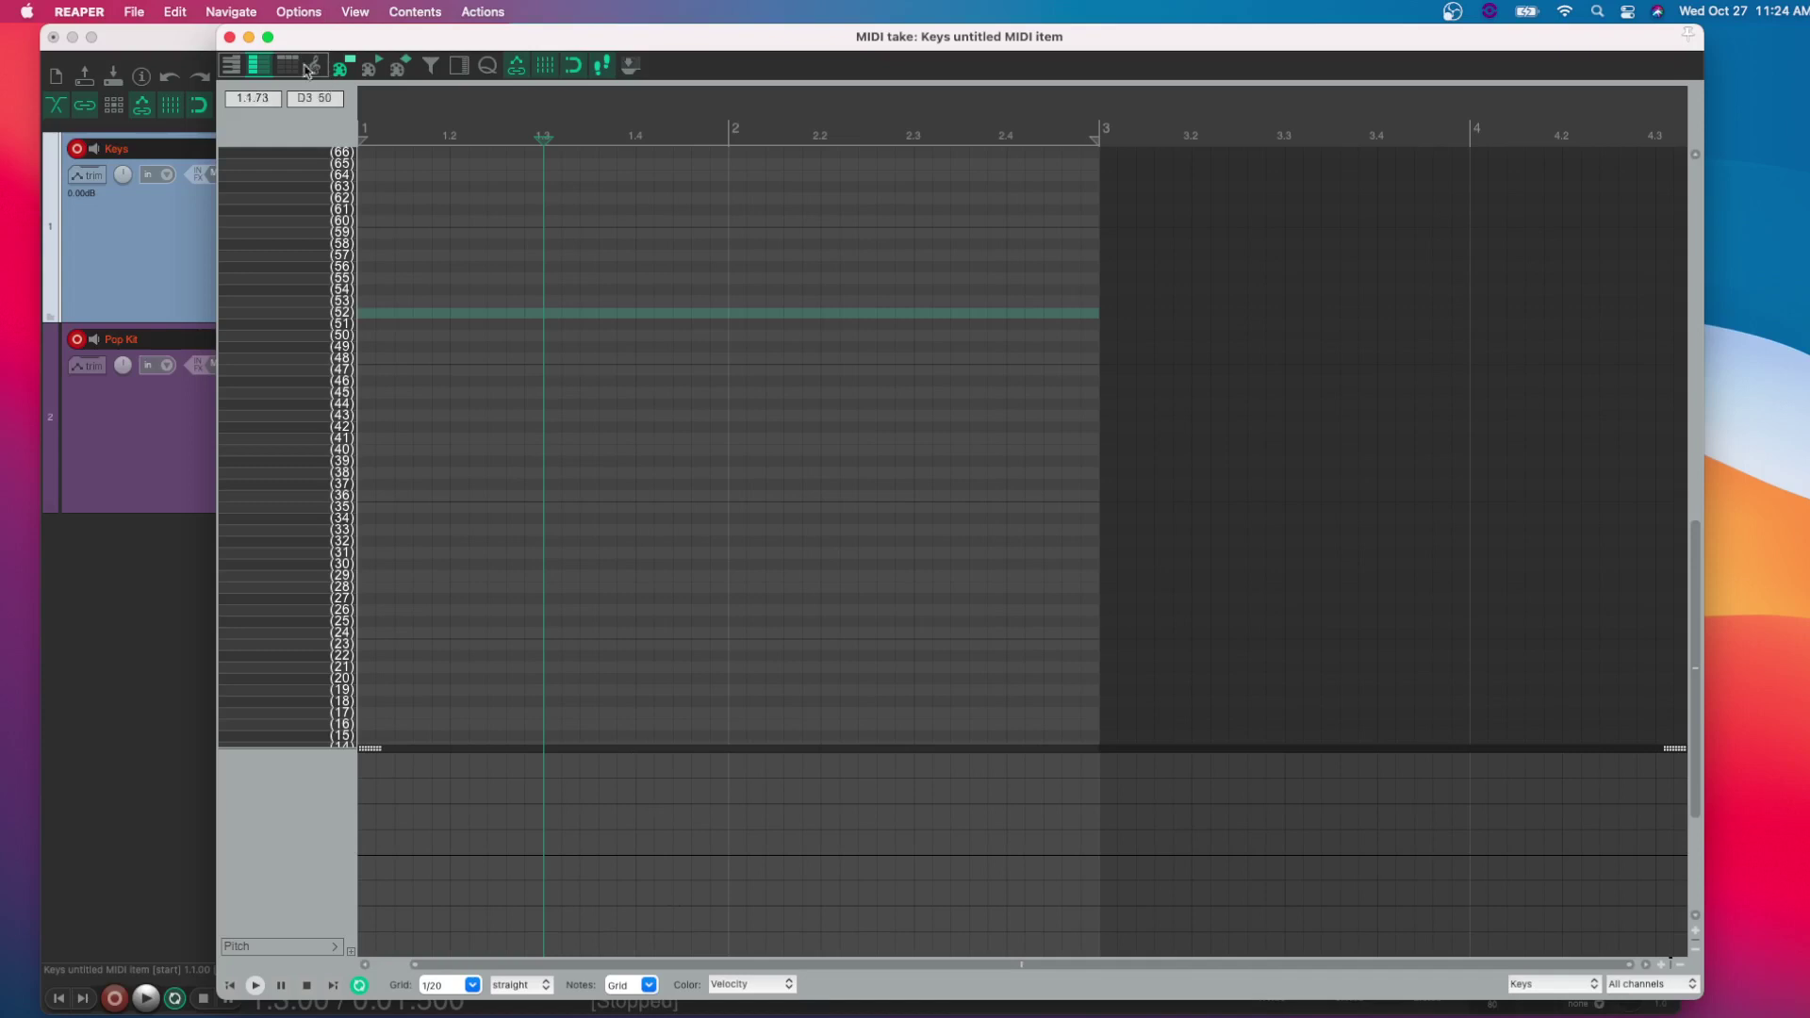
click(231, 66)
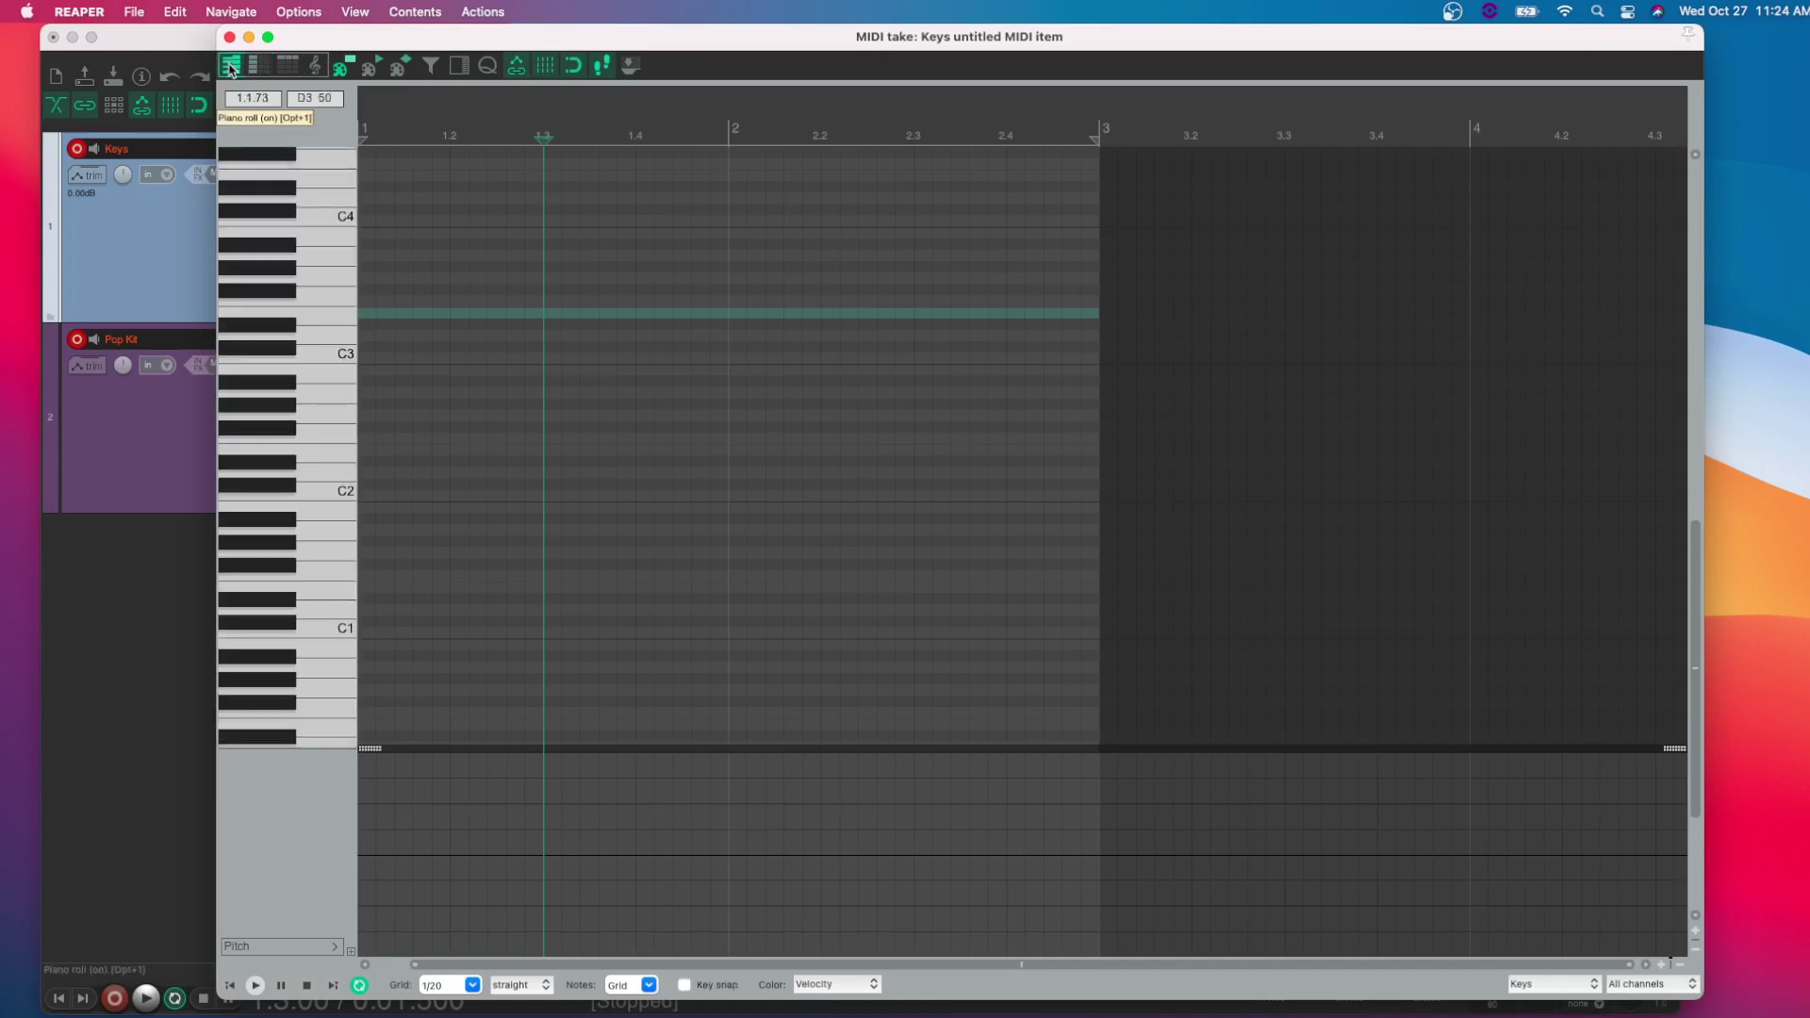
Enable key snap for the Keys item with root note A and the Pentatonic scale.
click(685, 985)
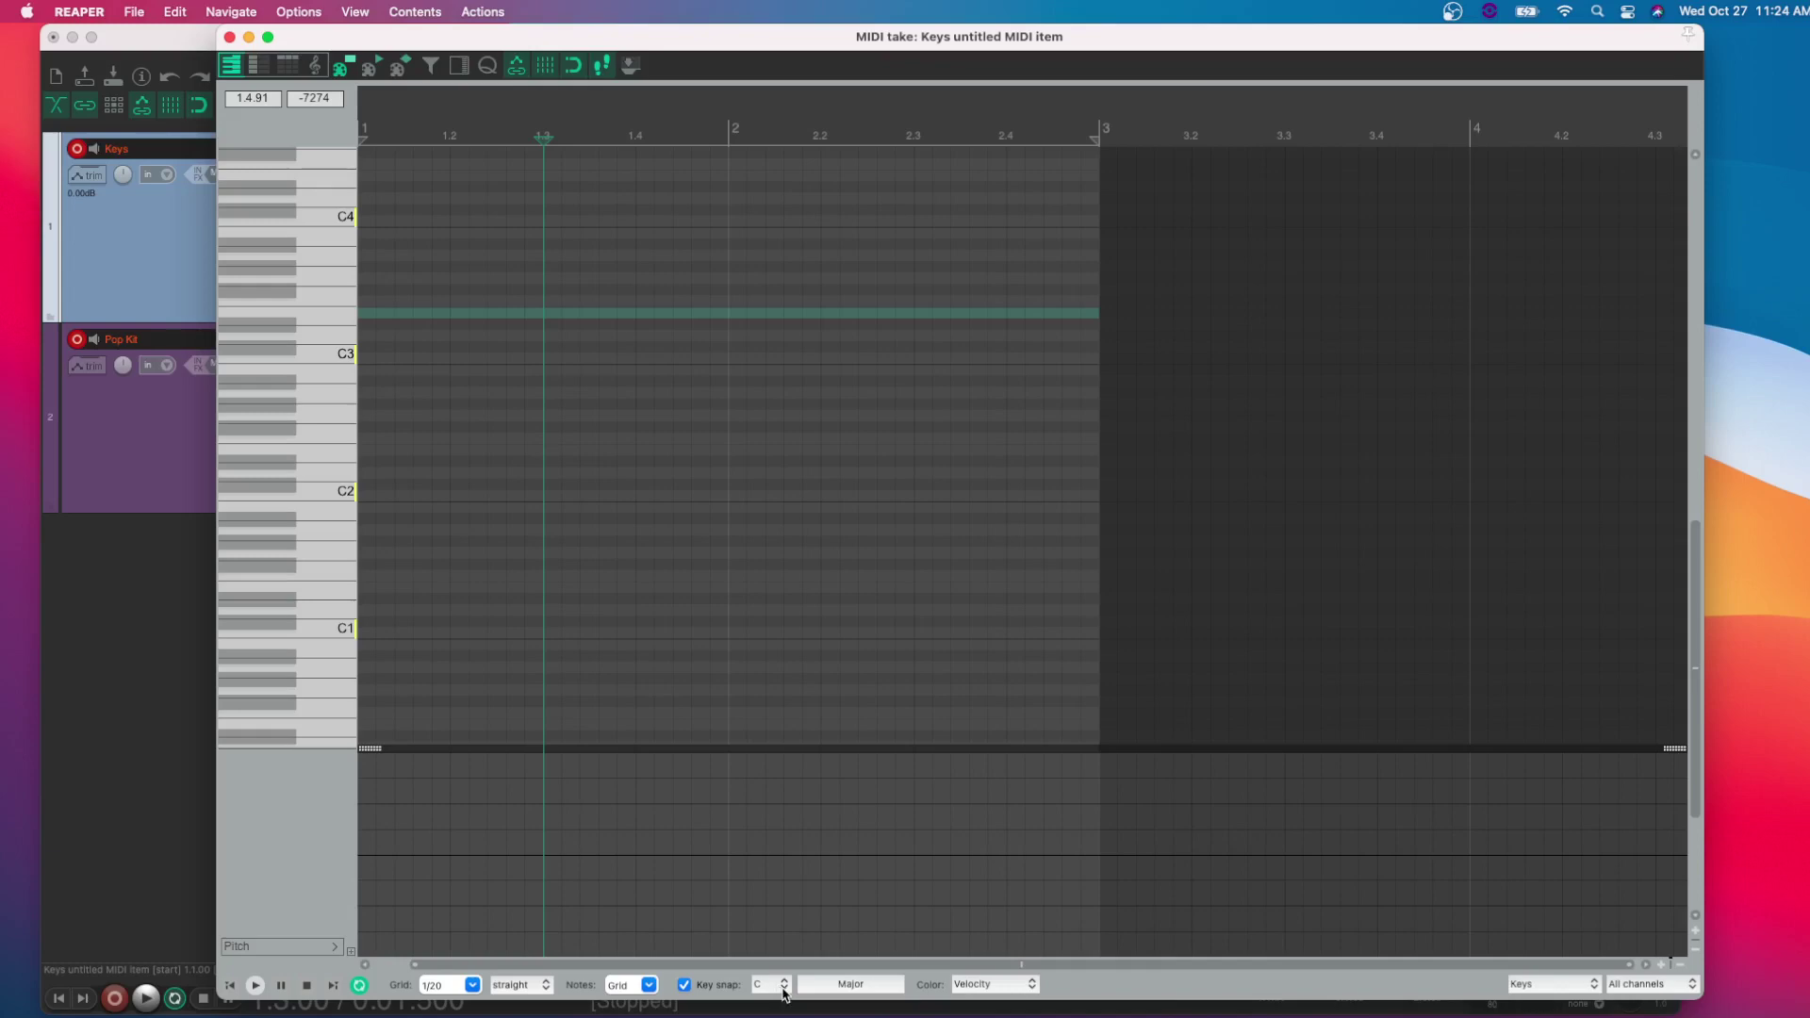
click(783, 986)
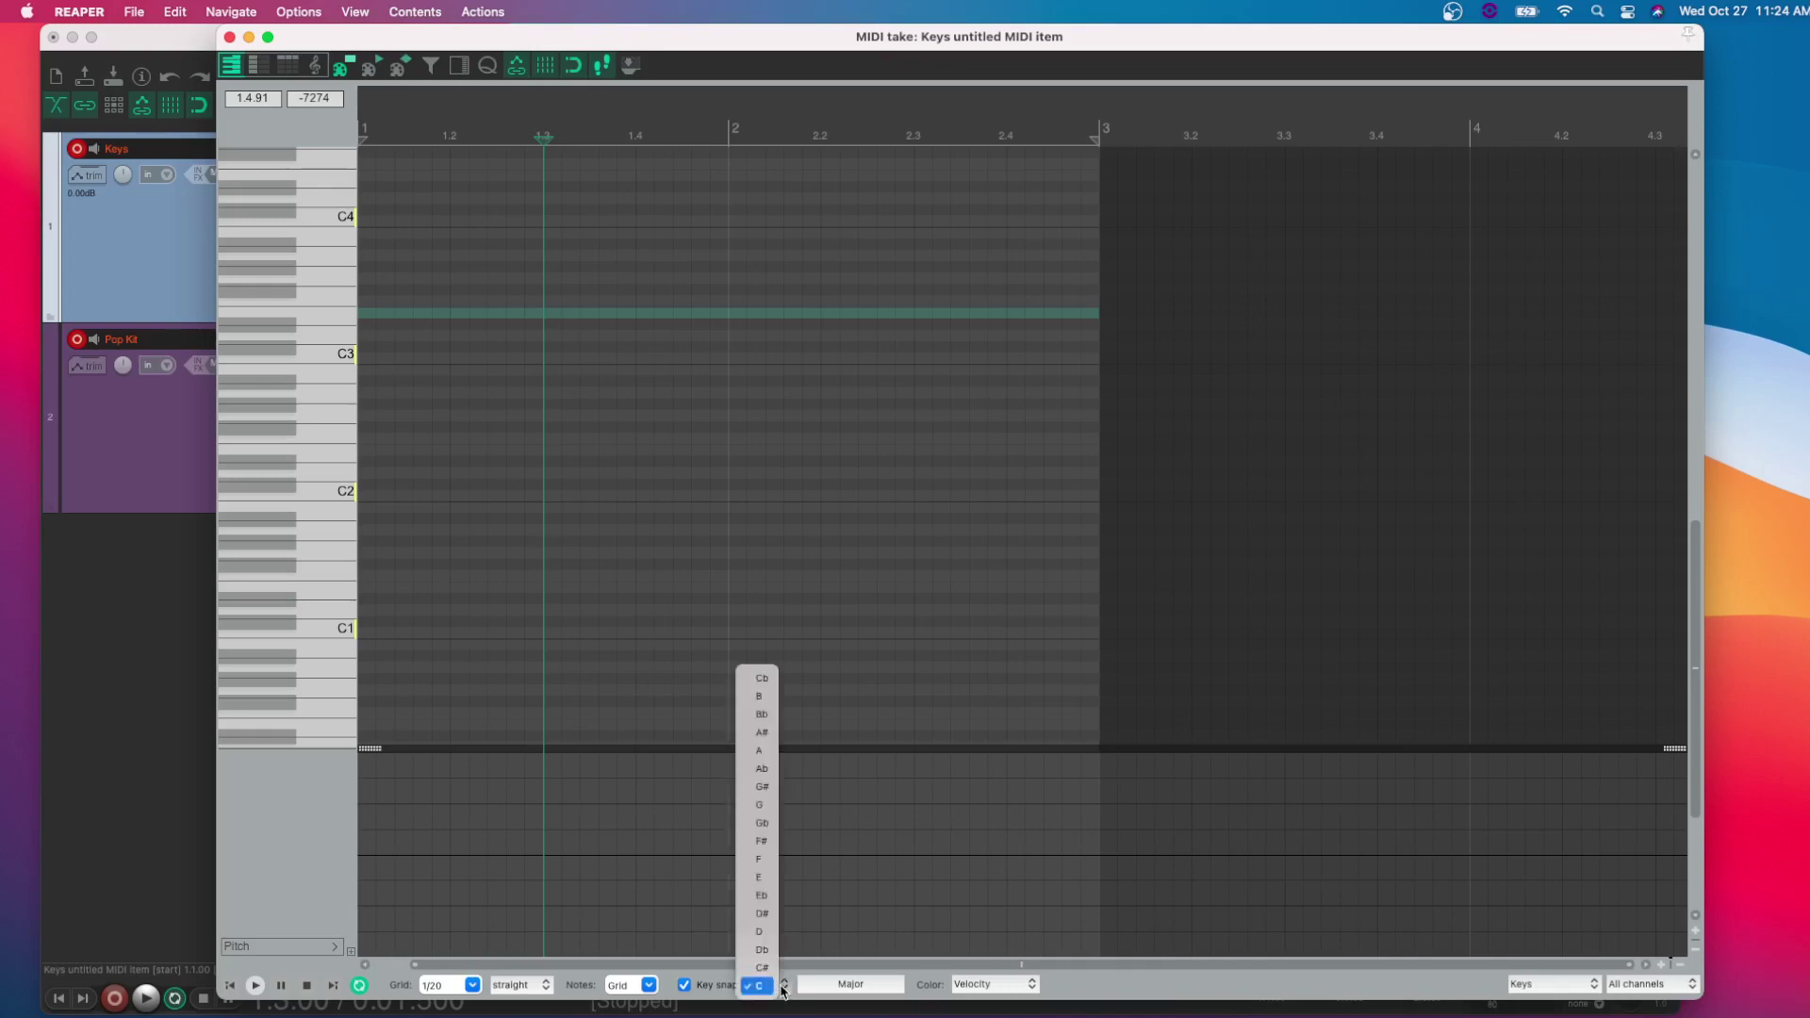
click(760, 751)
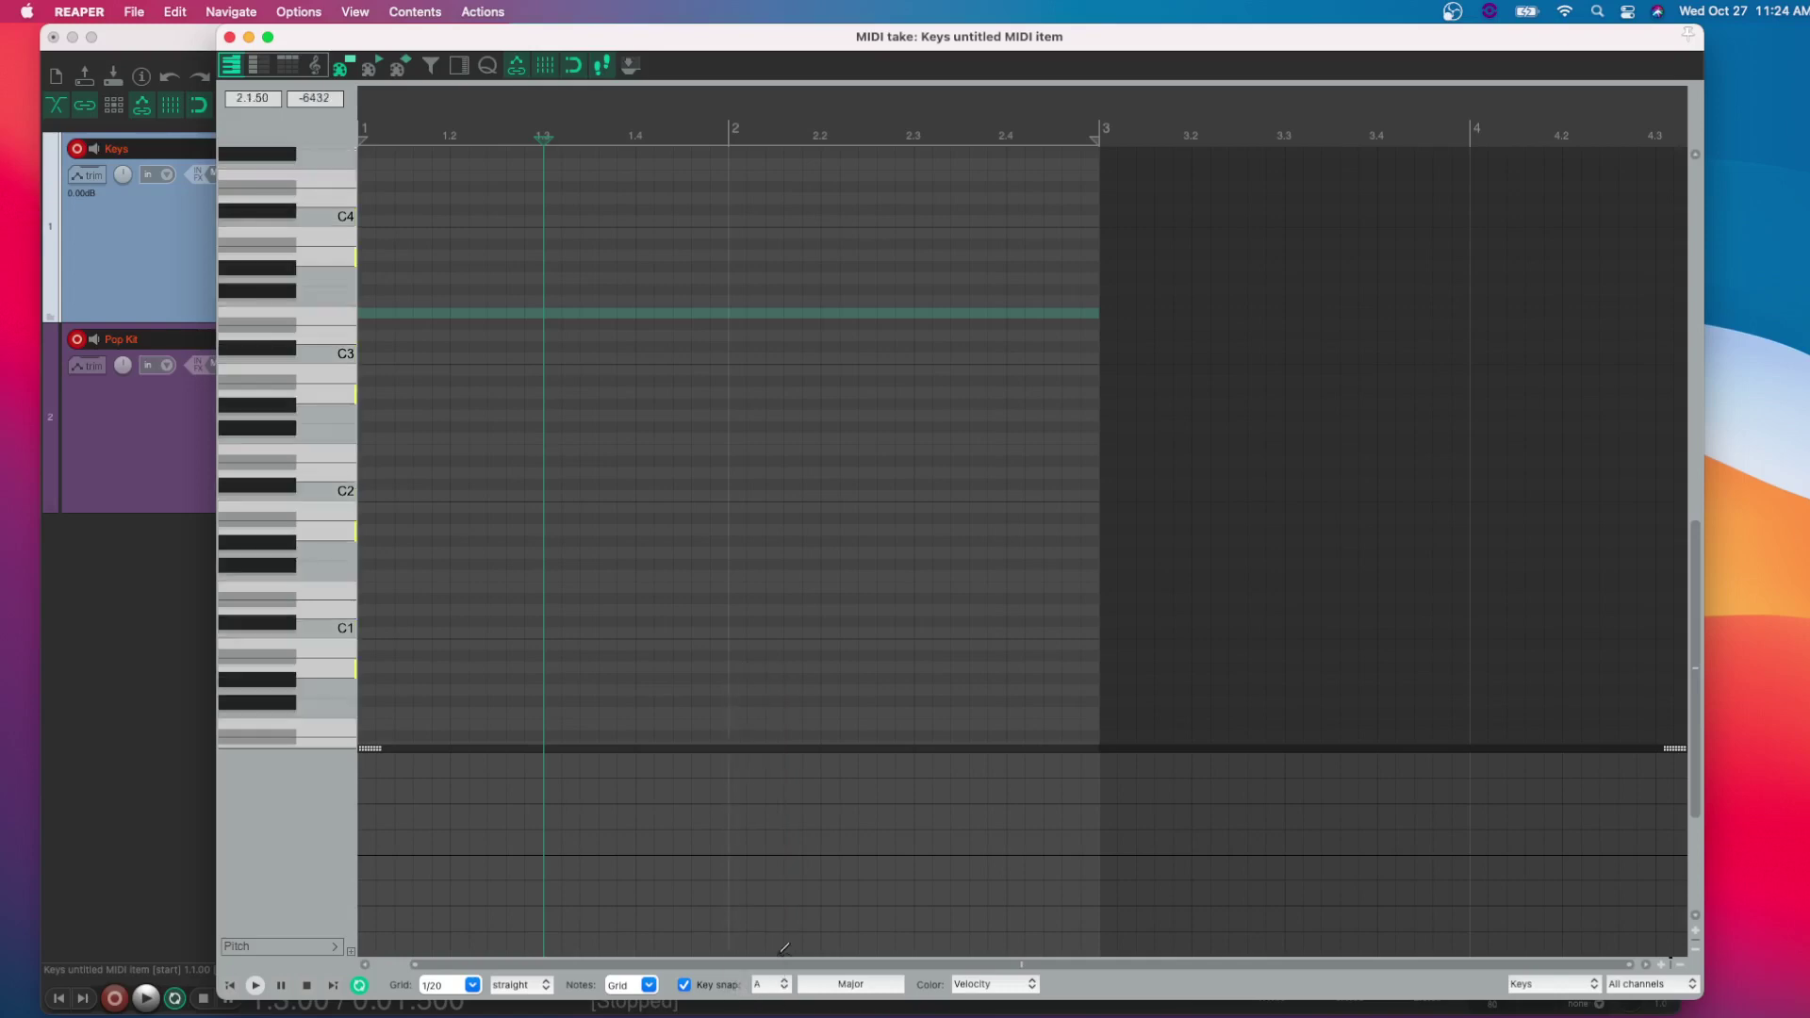
click(844, 995)
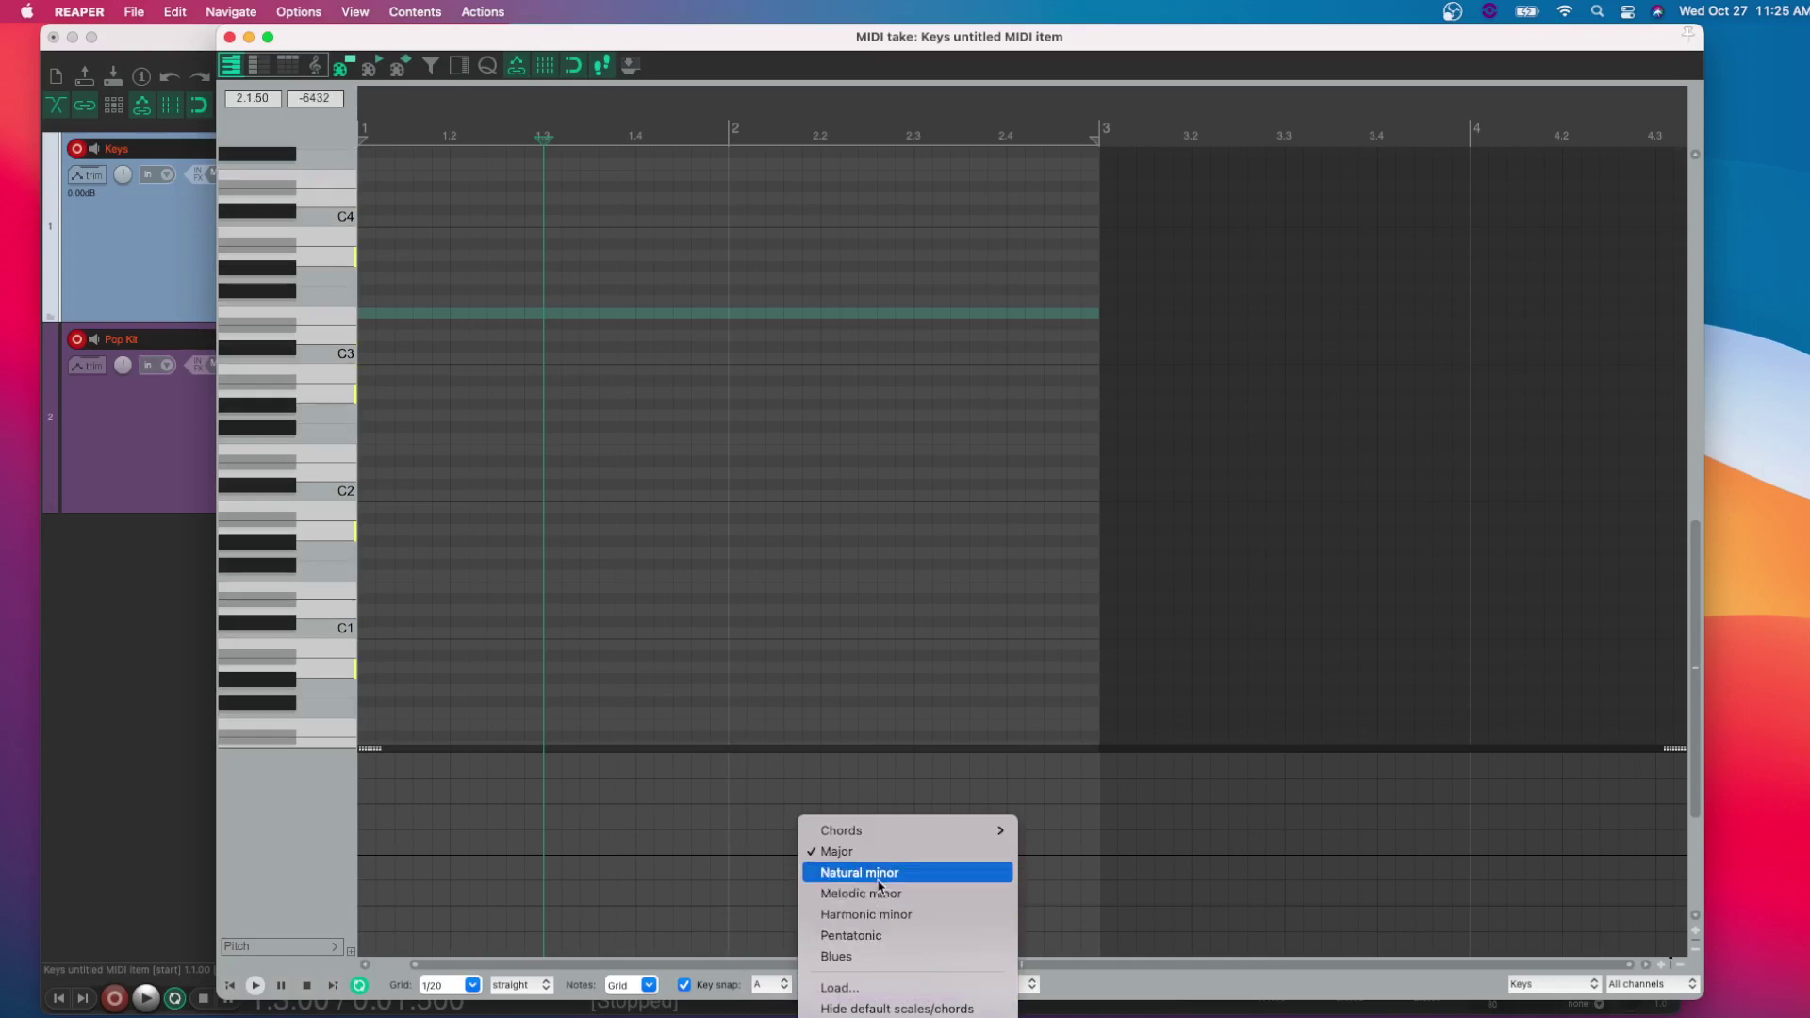
click(876, 937)
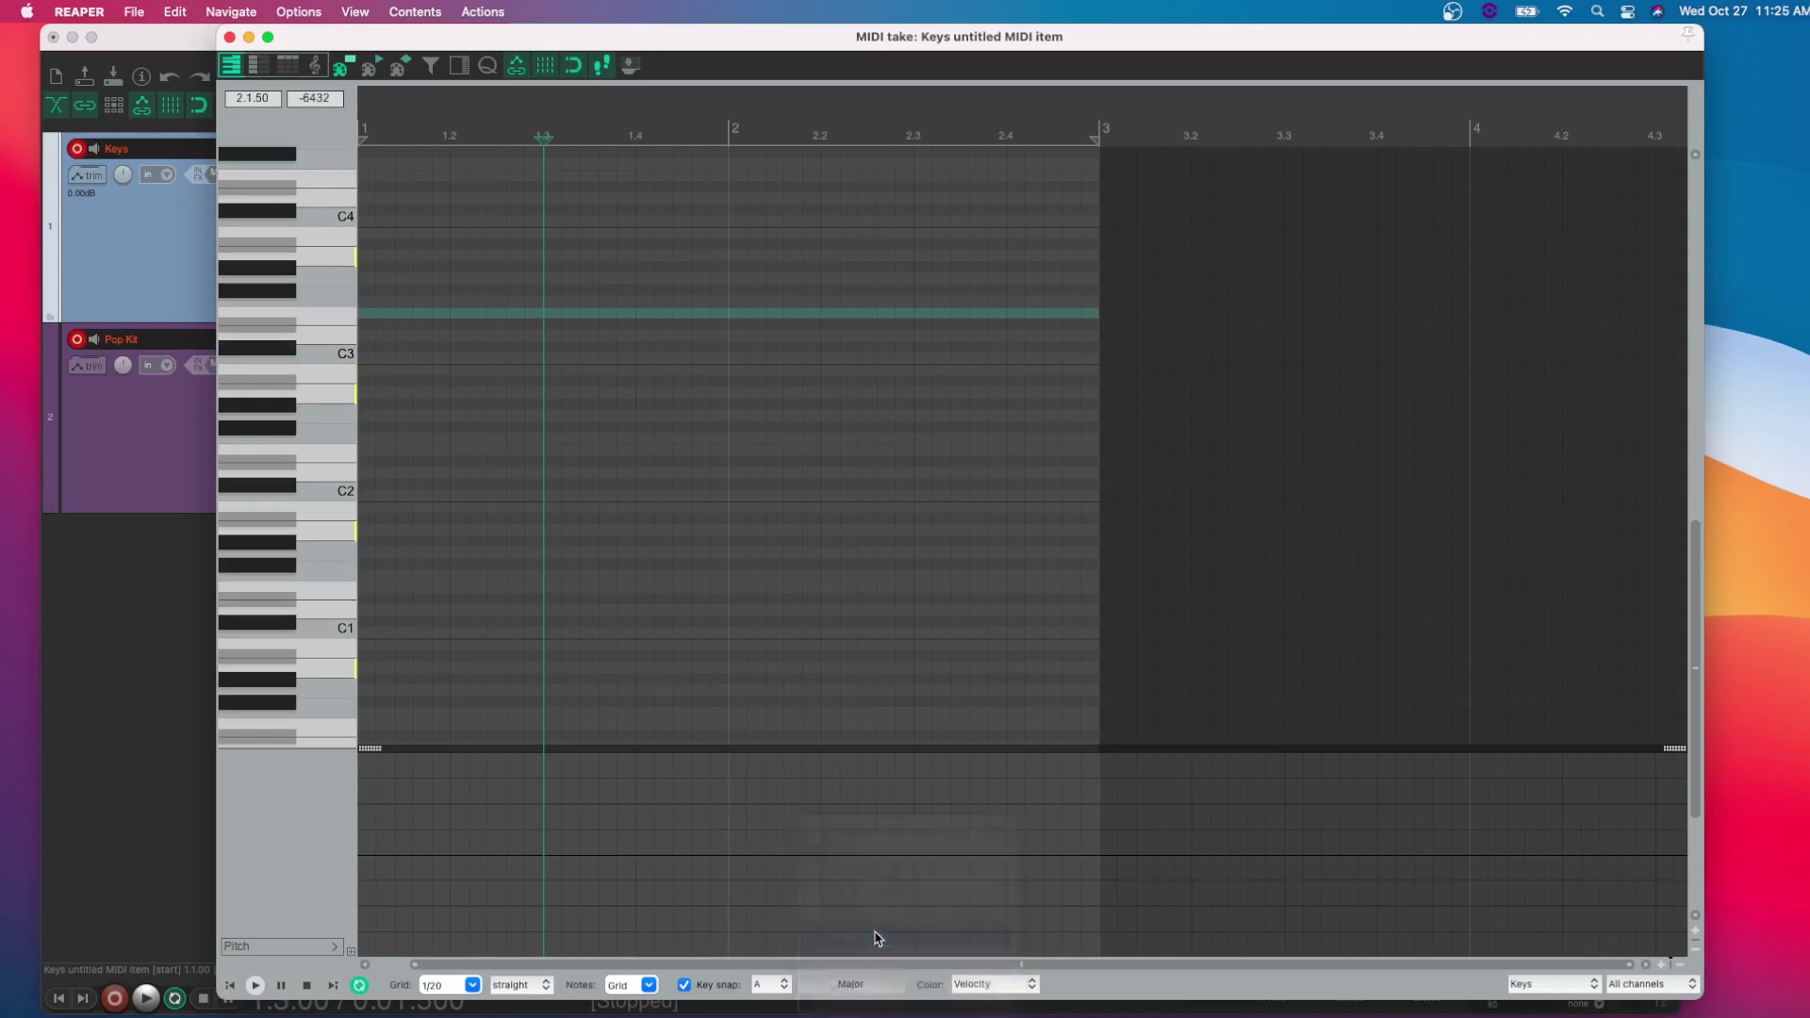
click(858, 988)
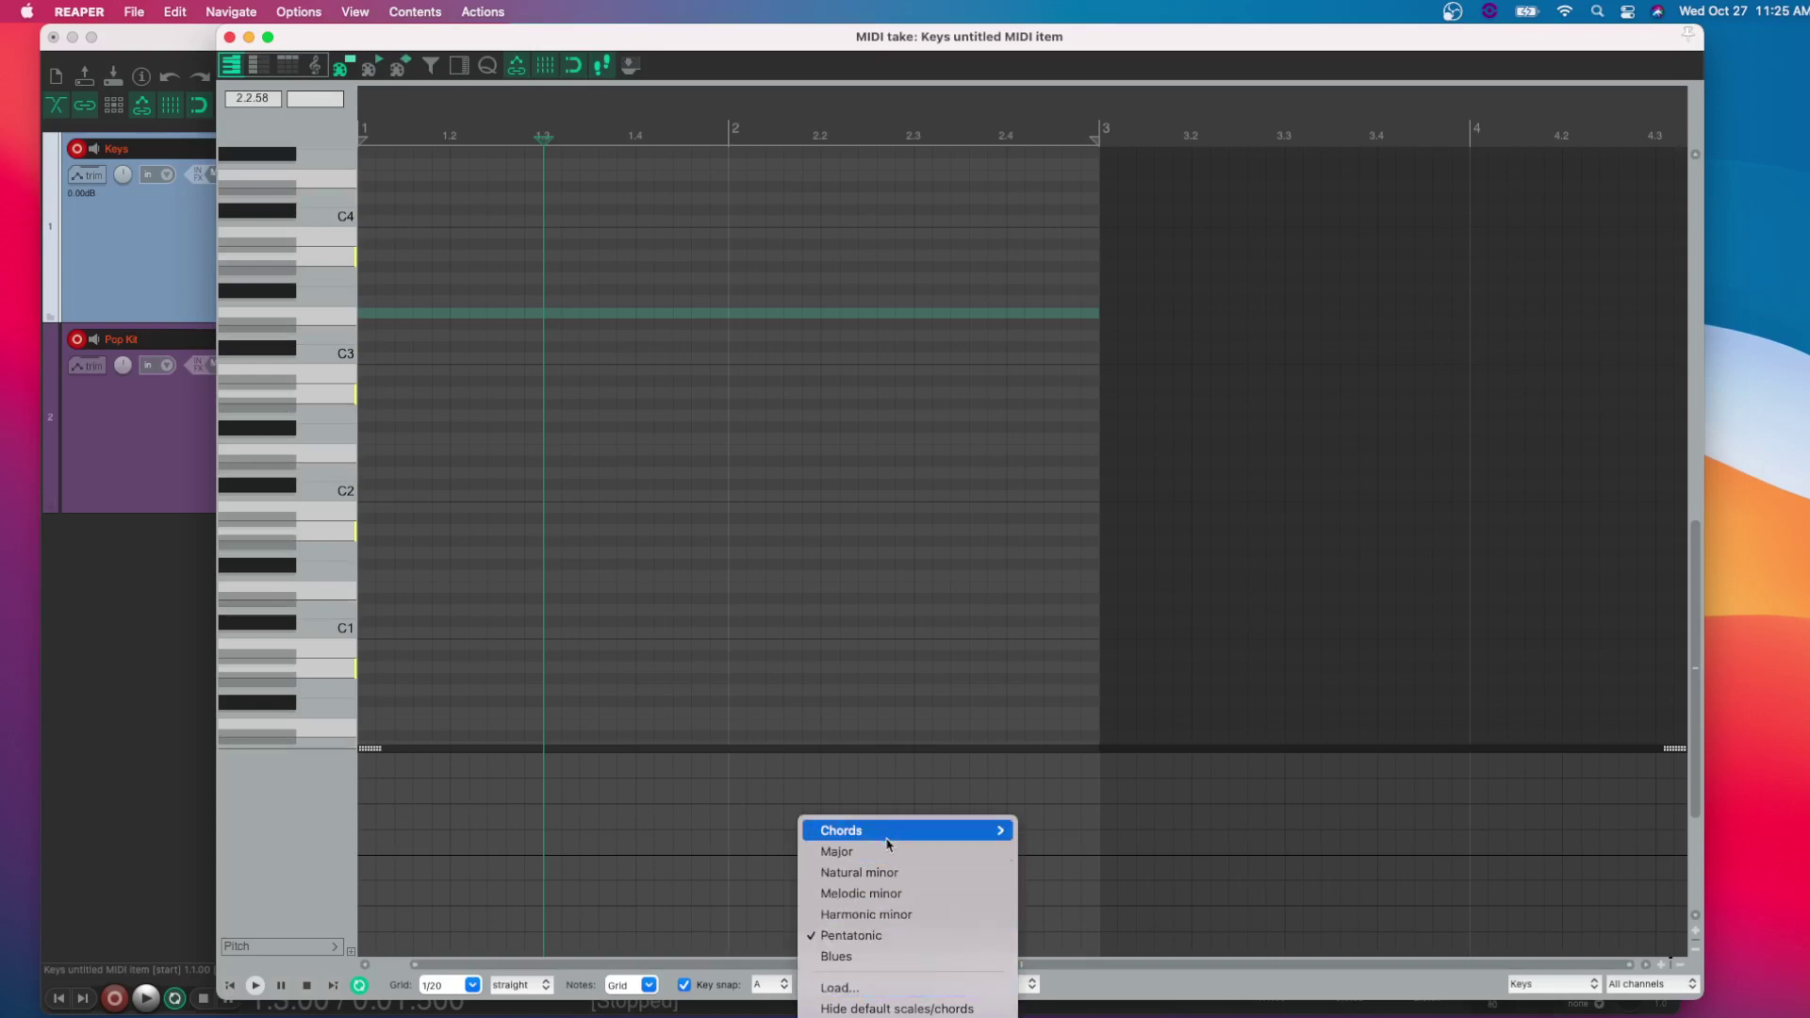
mouse_move(886, 836)
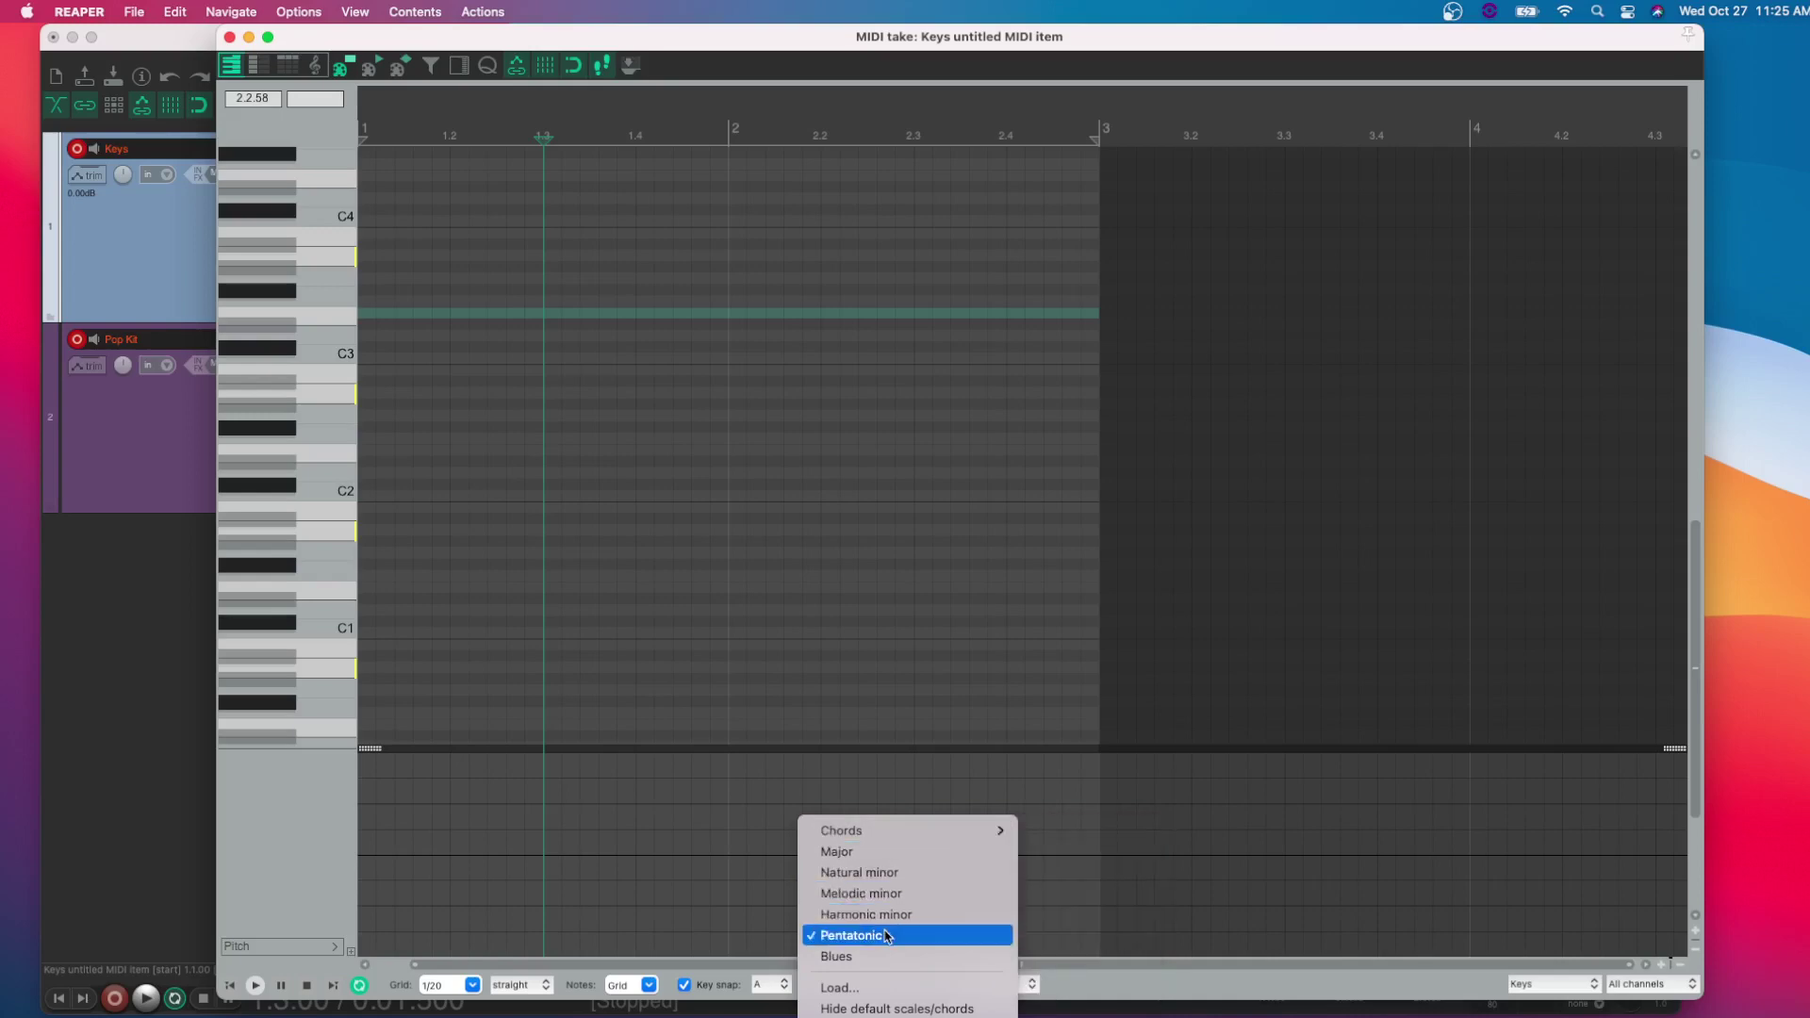
click(319, 552)
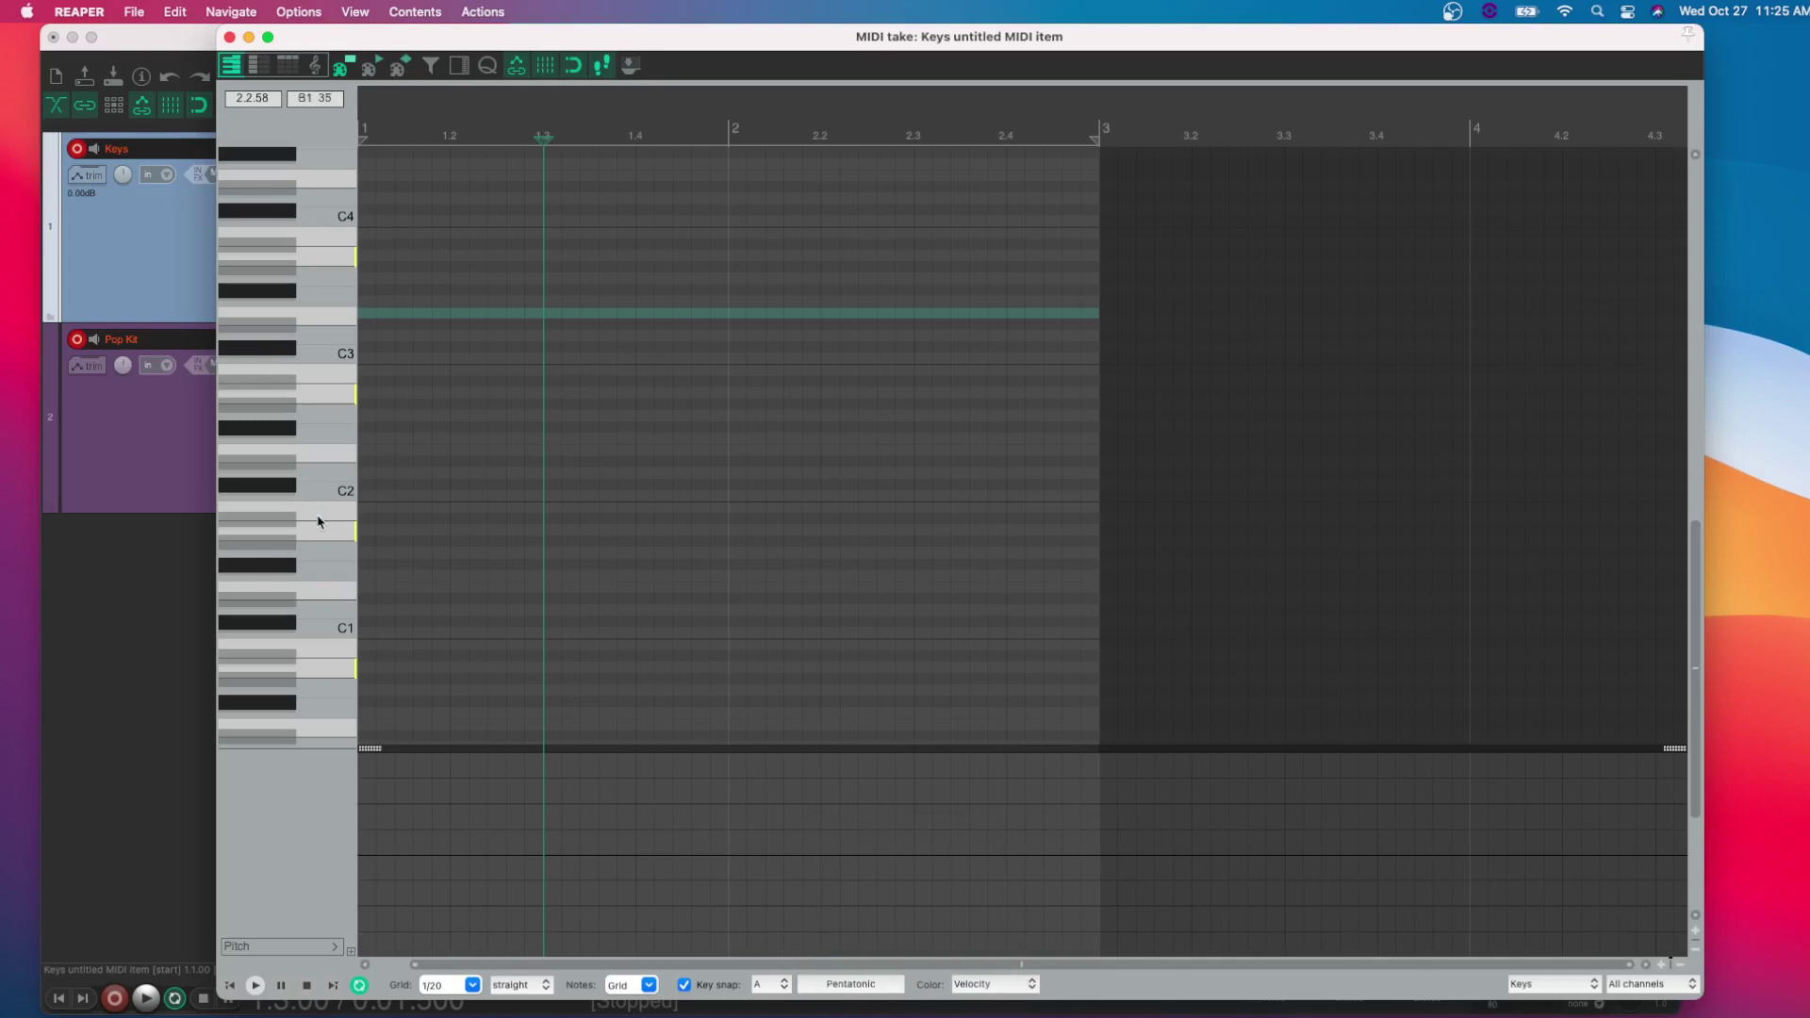
Audition the notes of the A pentatonic scale on the piano keyboard around C2.
click(323, 517)
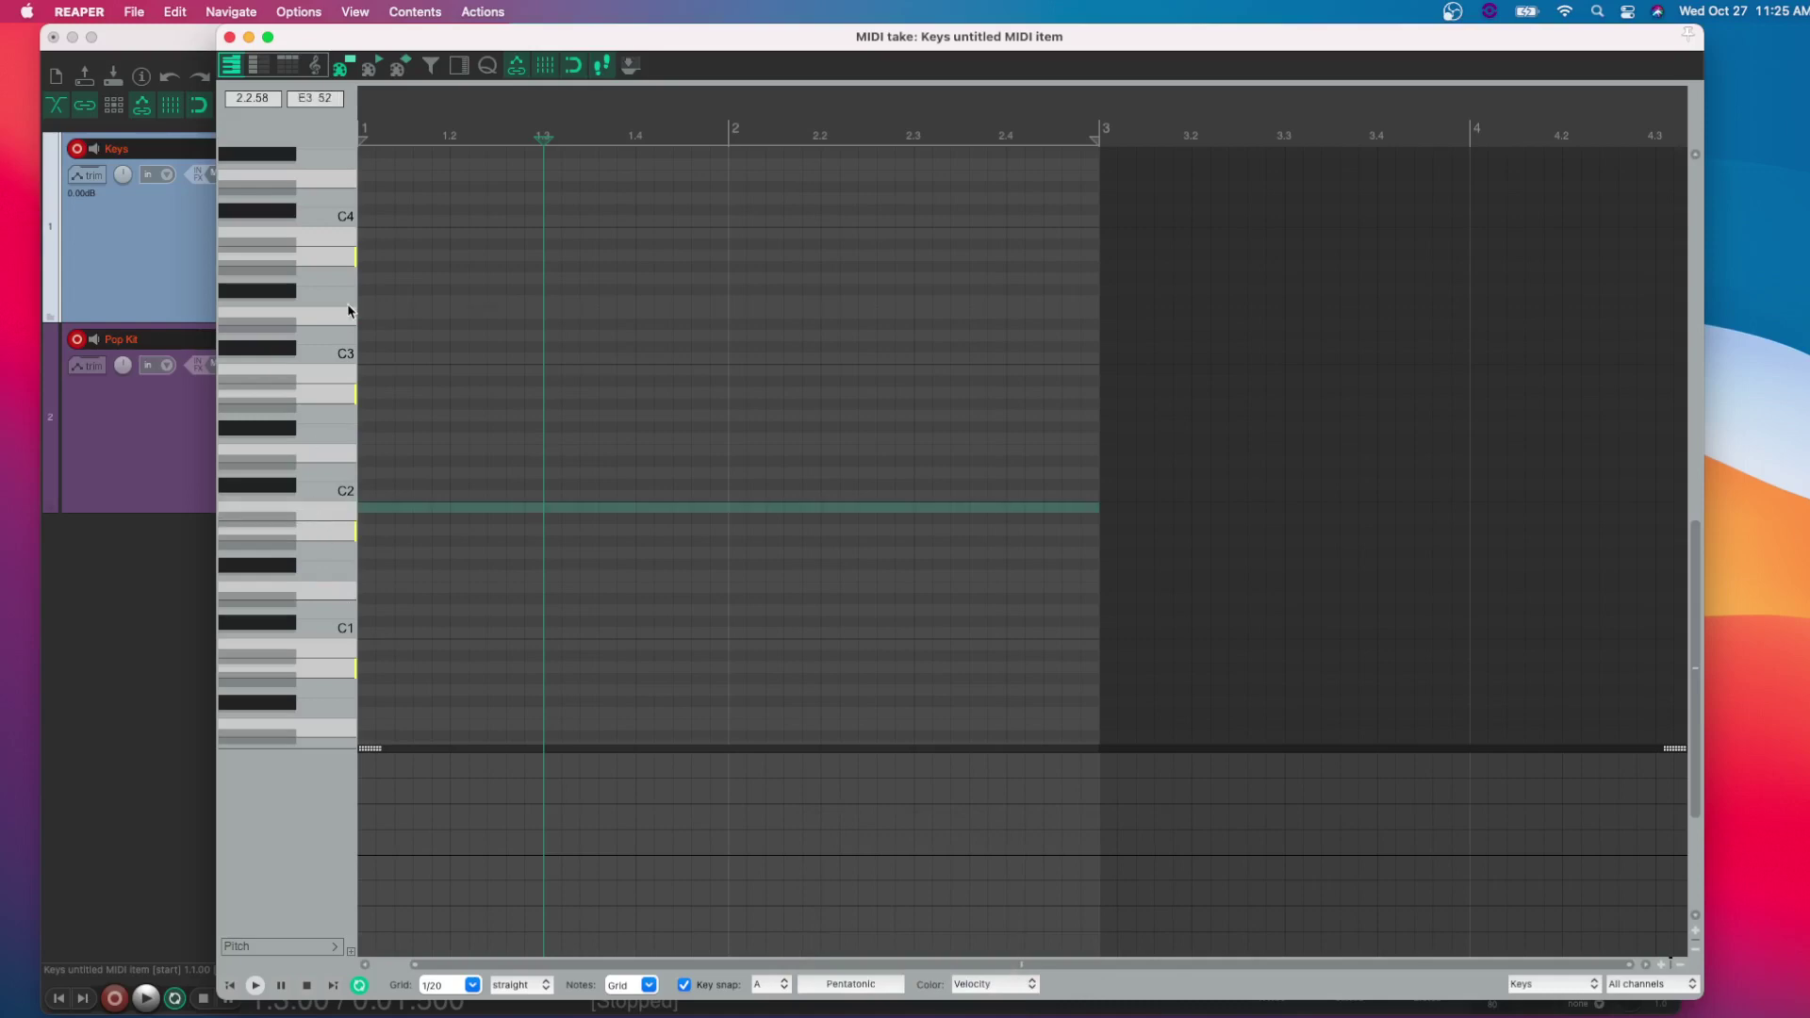
click(321, 524)
click(318, 513)
click(319, 471)
click(319, 438)
click(335, 453)
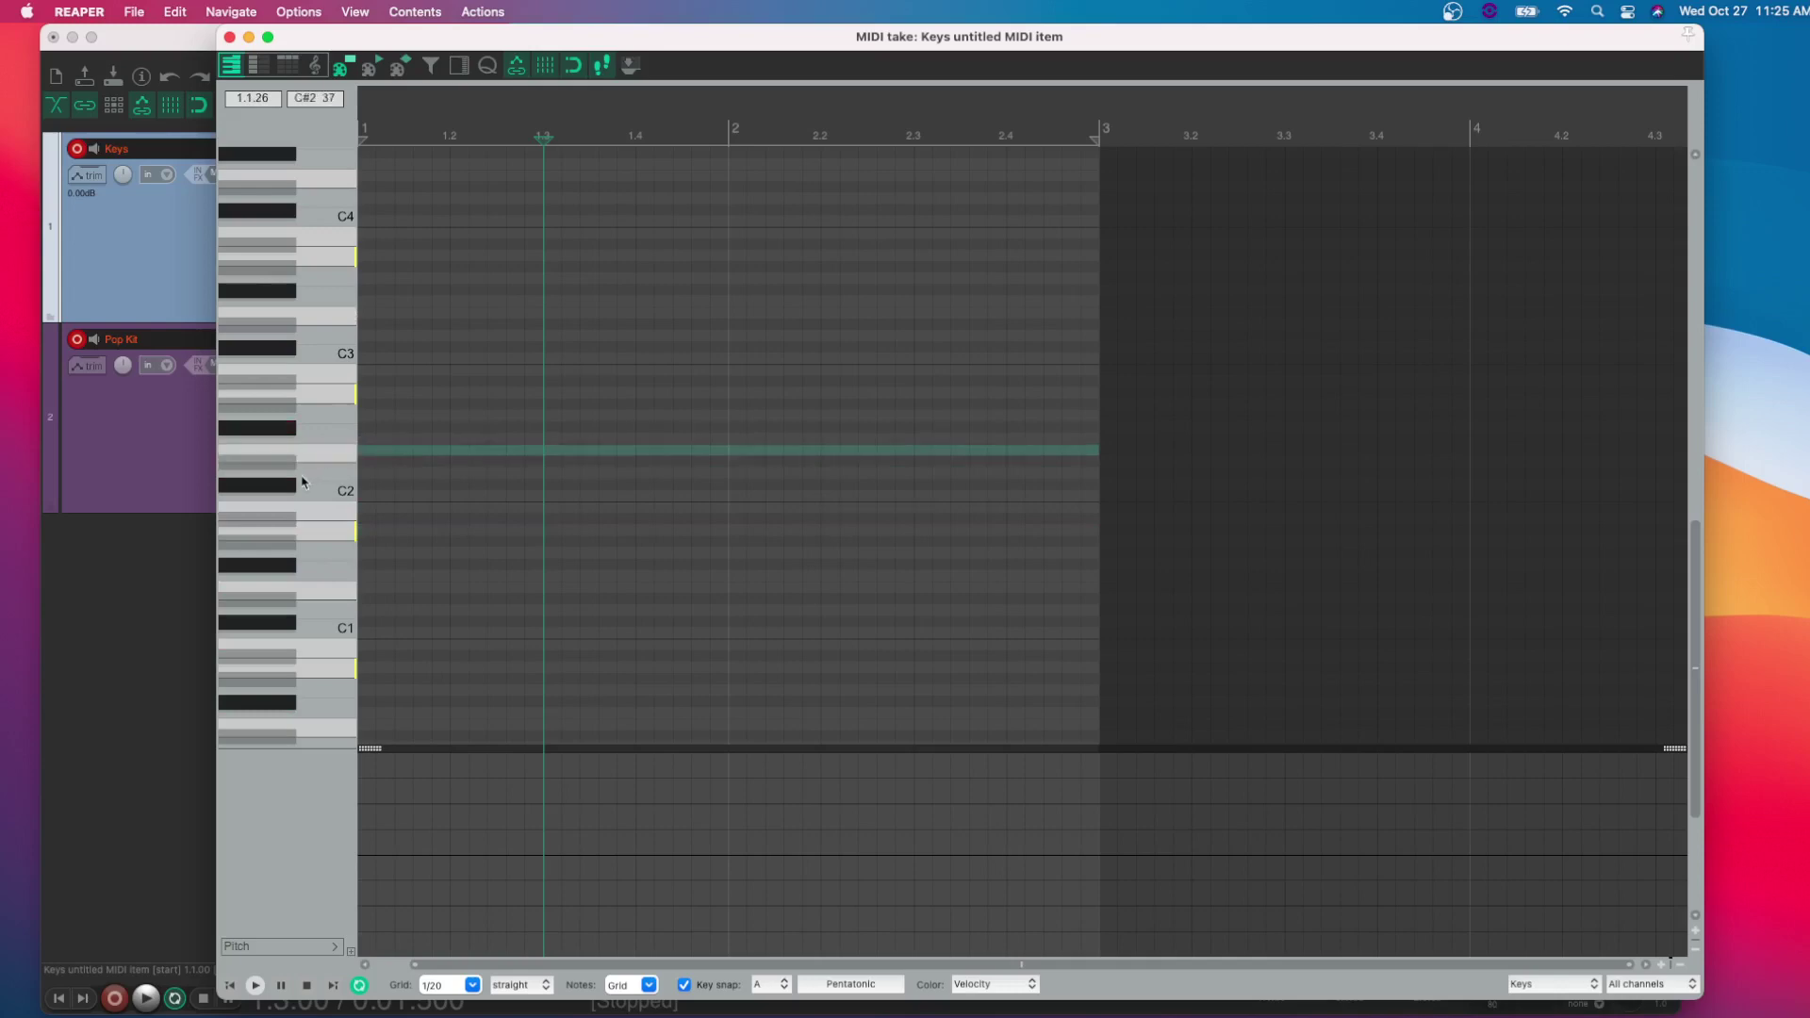
drag(304, 451, 356, 459)
Set the MIDI editor grid to 1/8 straight, with both measures of the Keys item in view.
scroll(401, 462, left, 1)
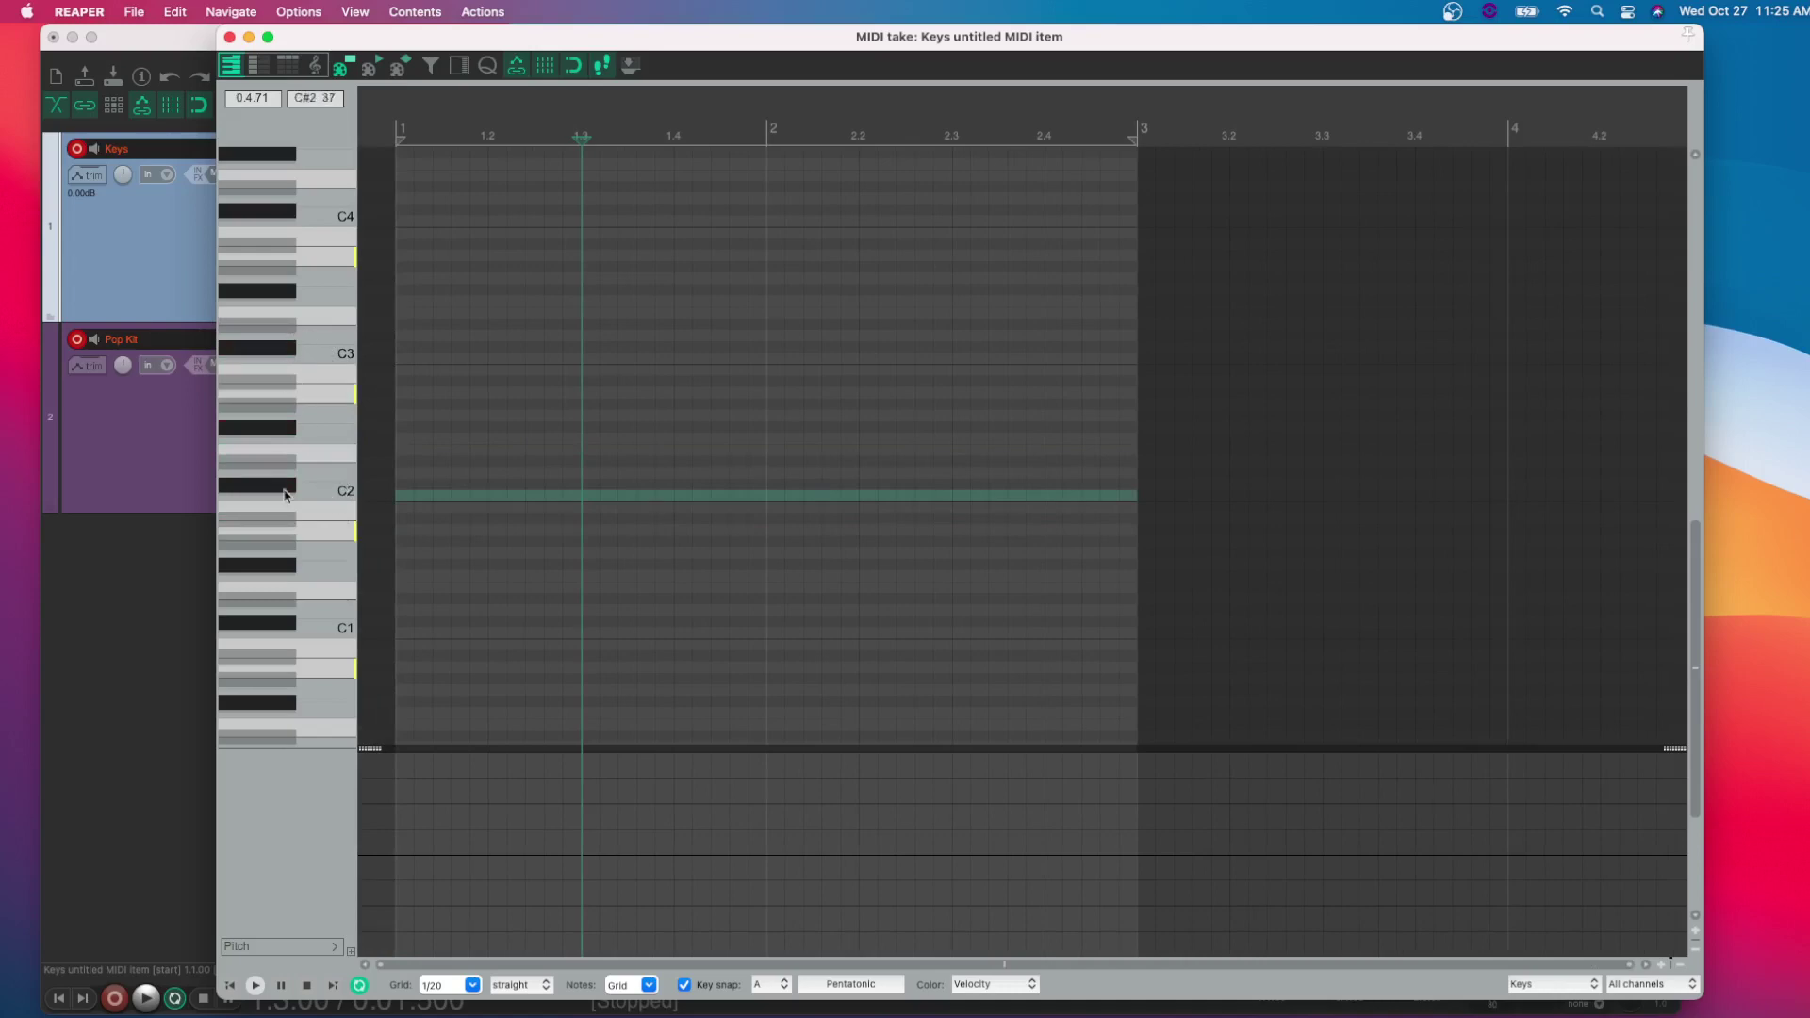
click(439, 440)
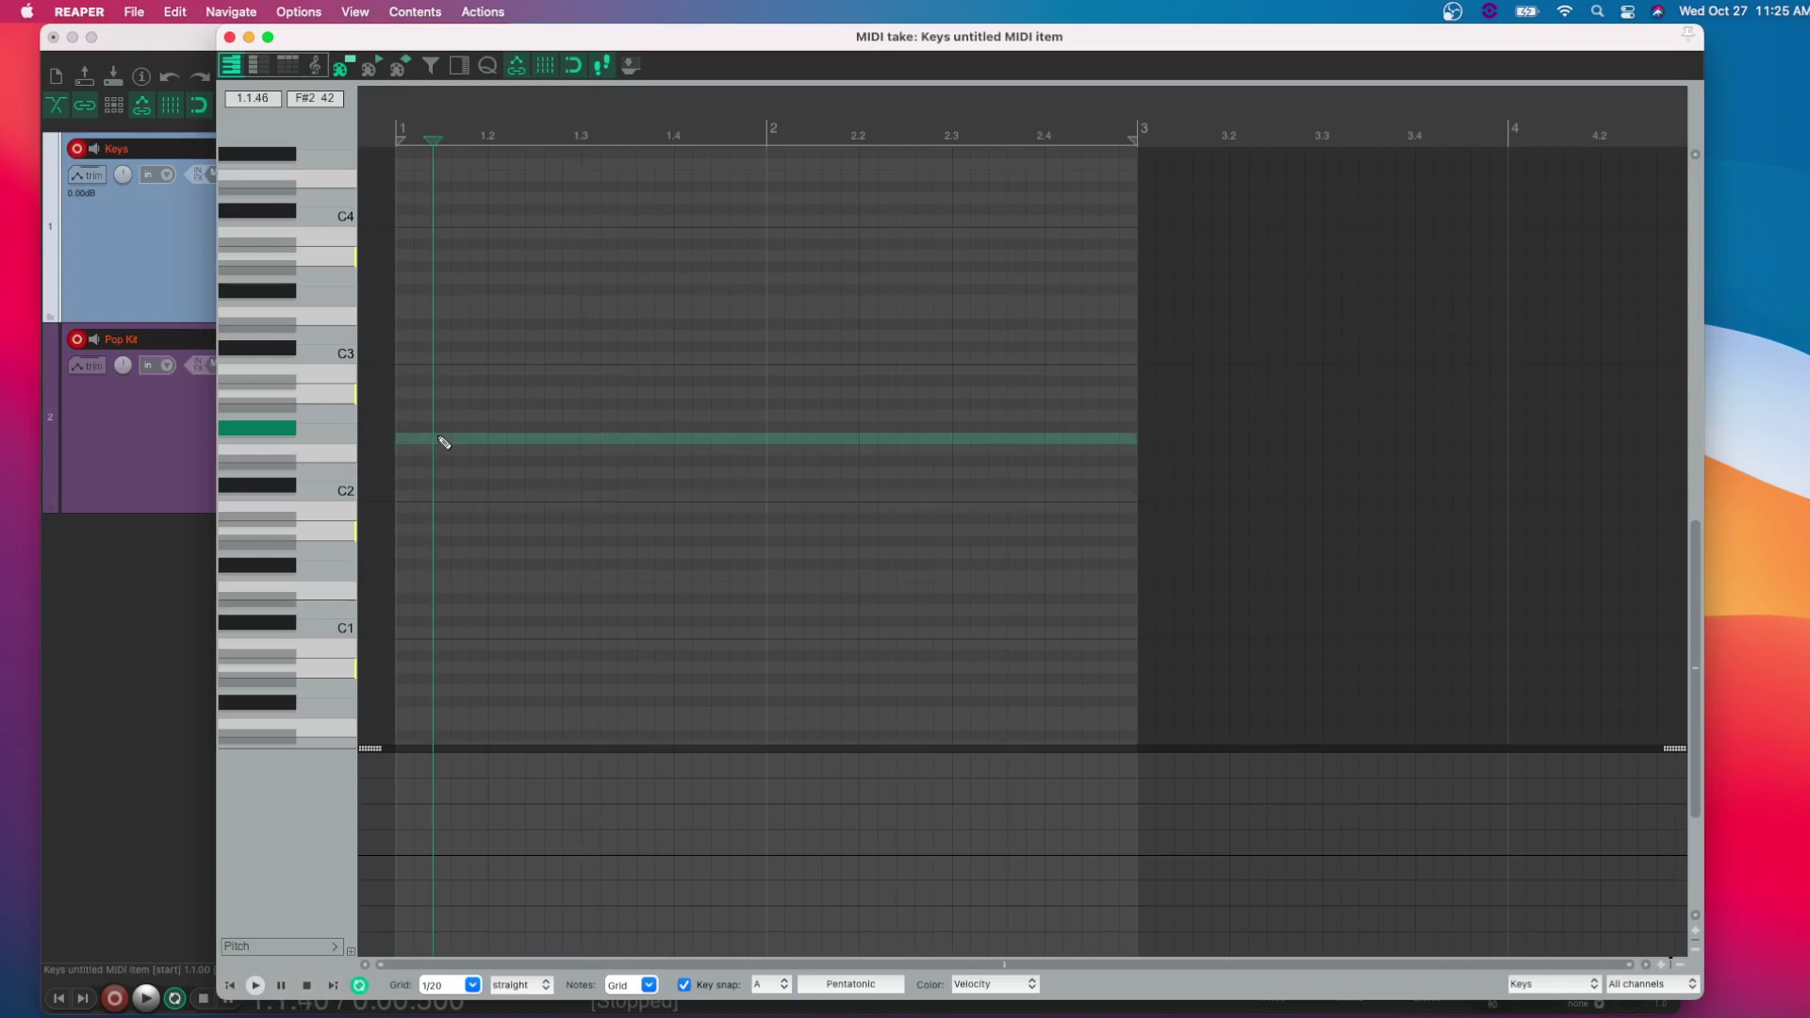
scroll(444, 442, up, 4)
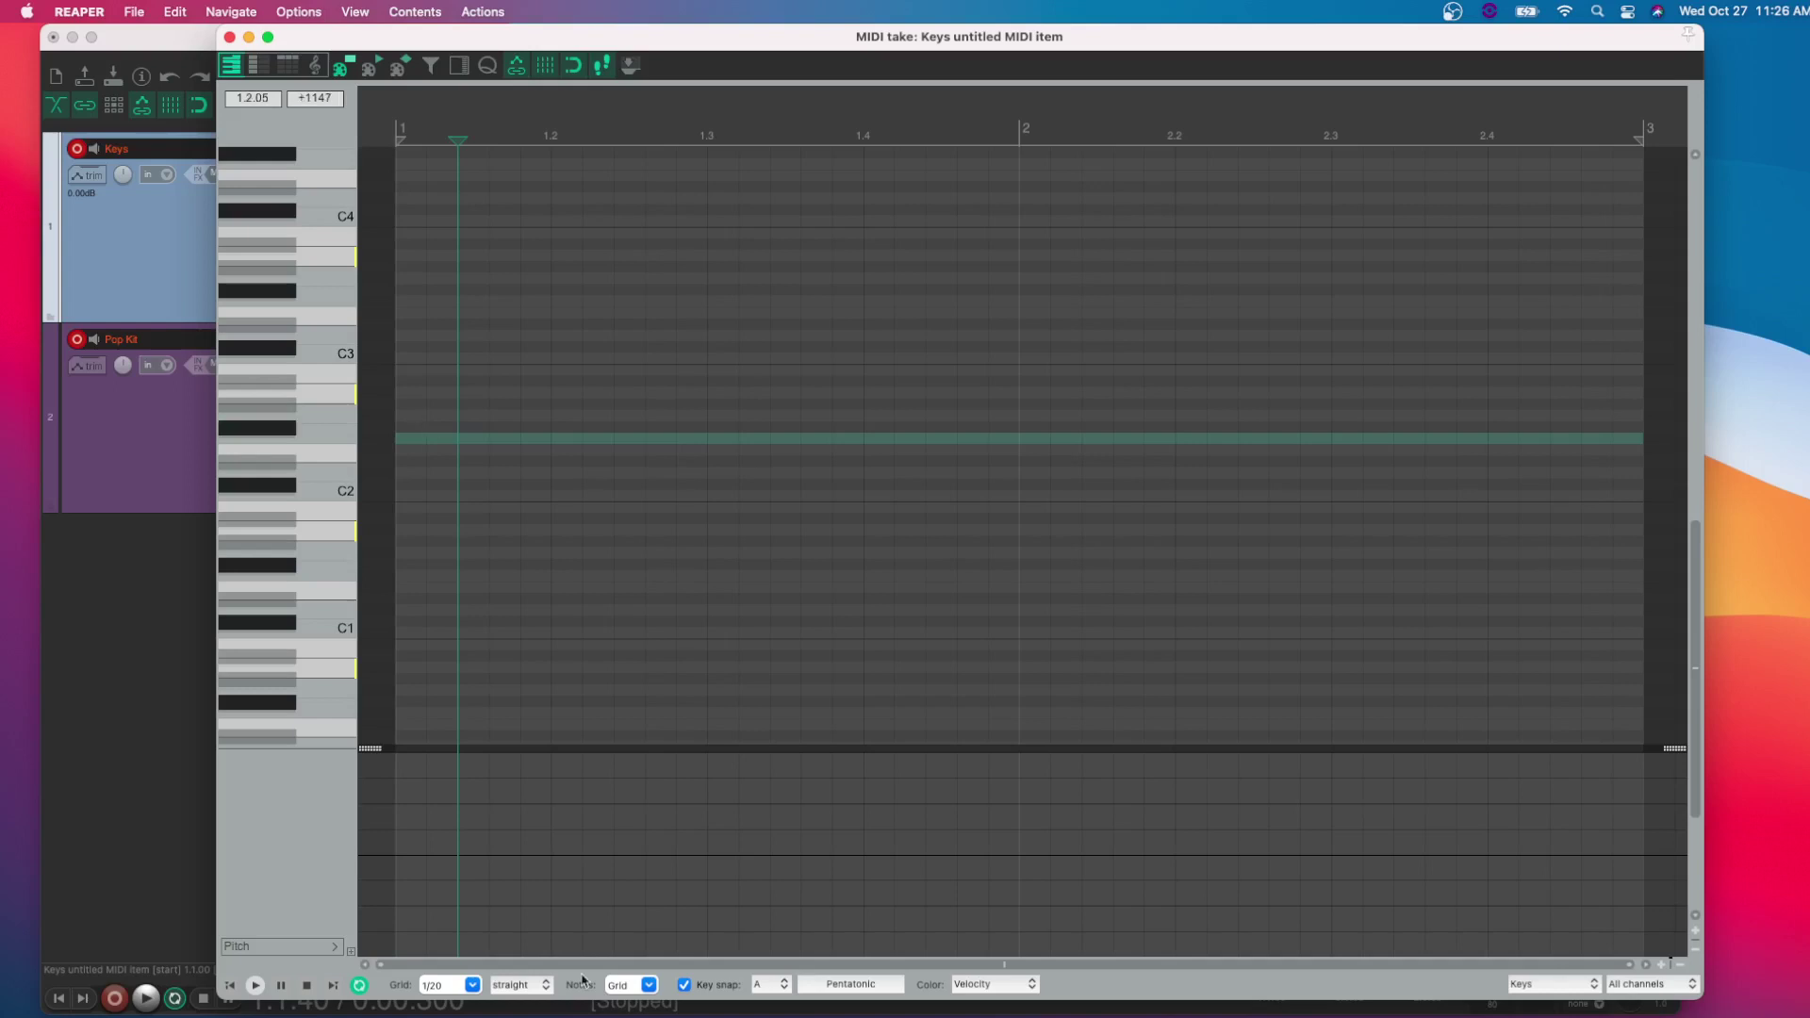
click(471, 986)
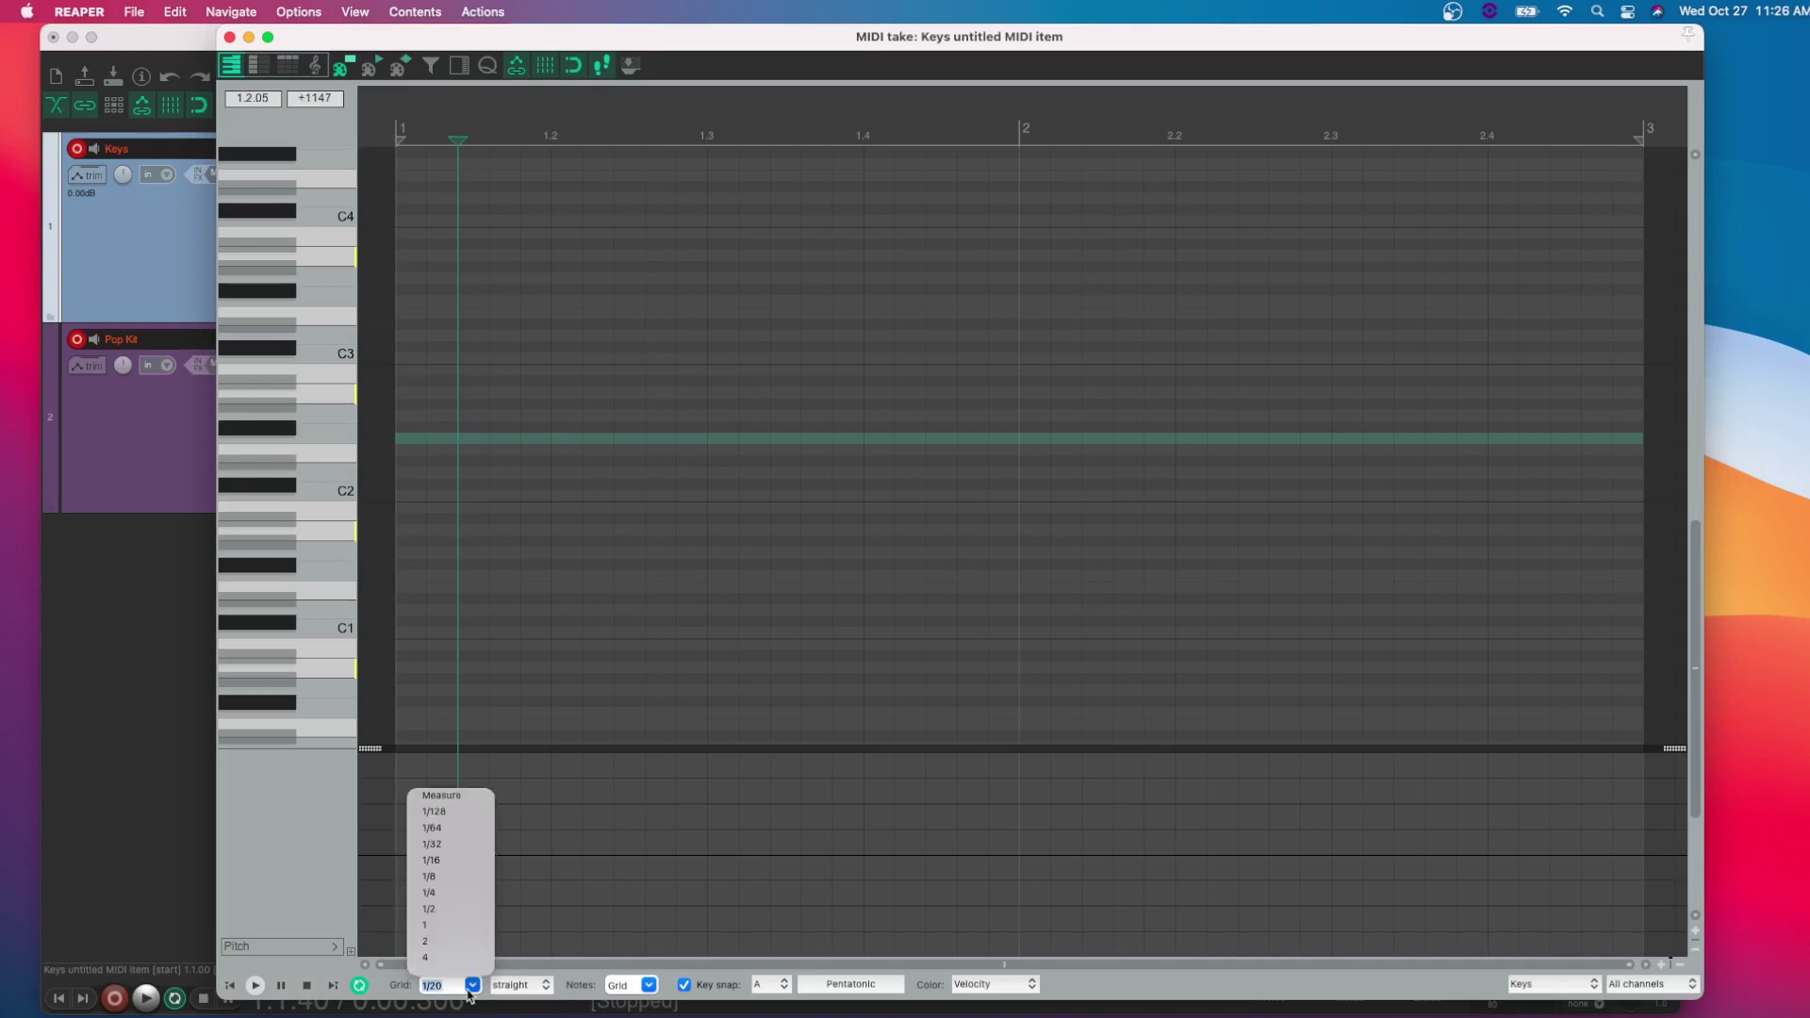
click(441, 877)
click(533, 986)
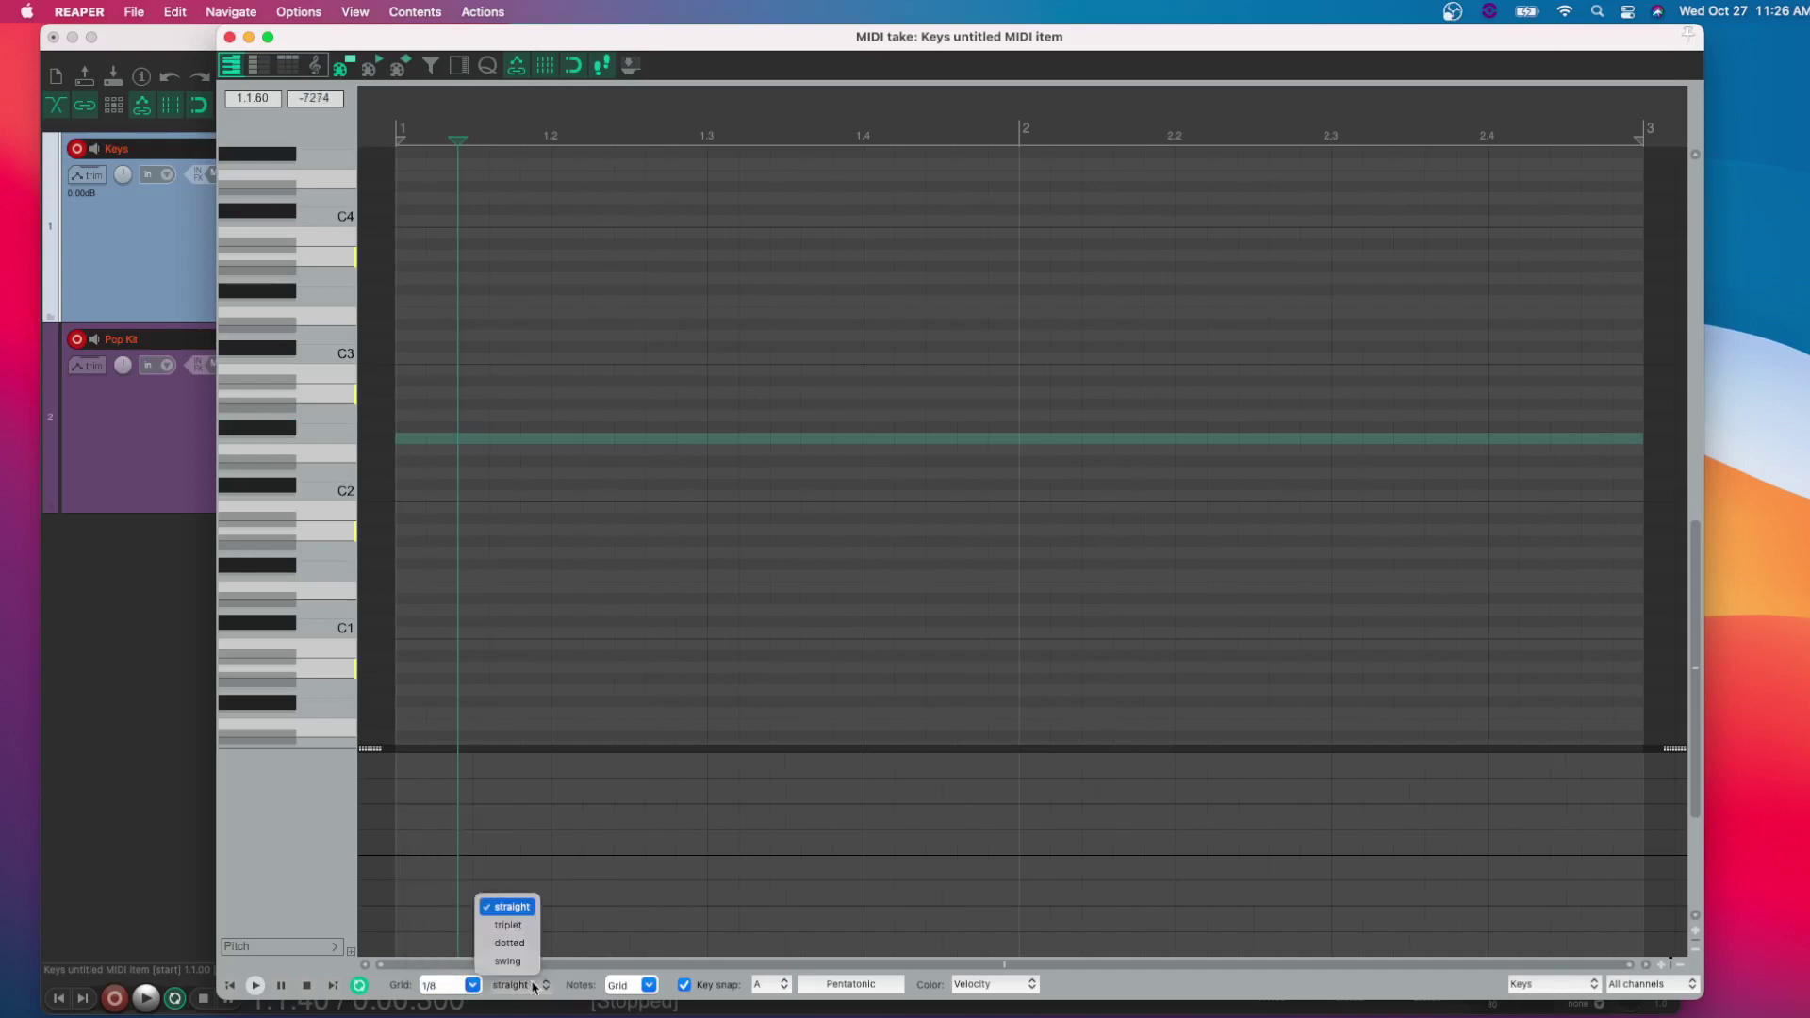
click(512, 904)
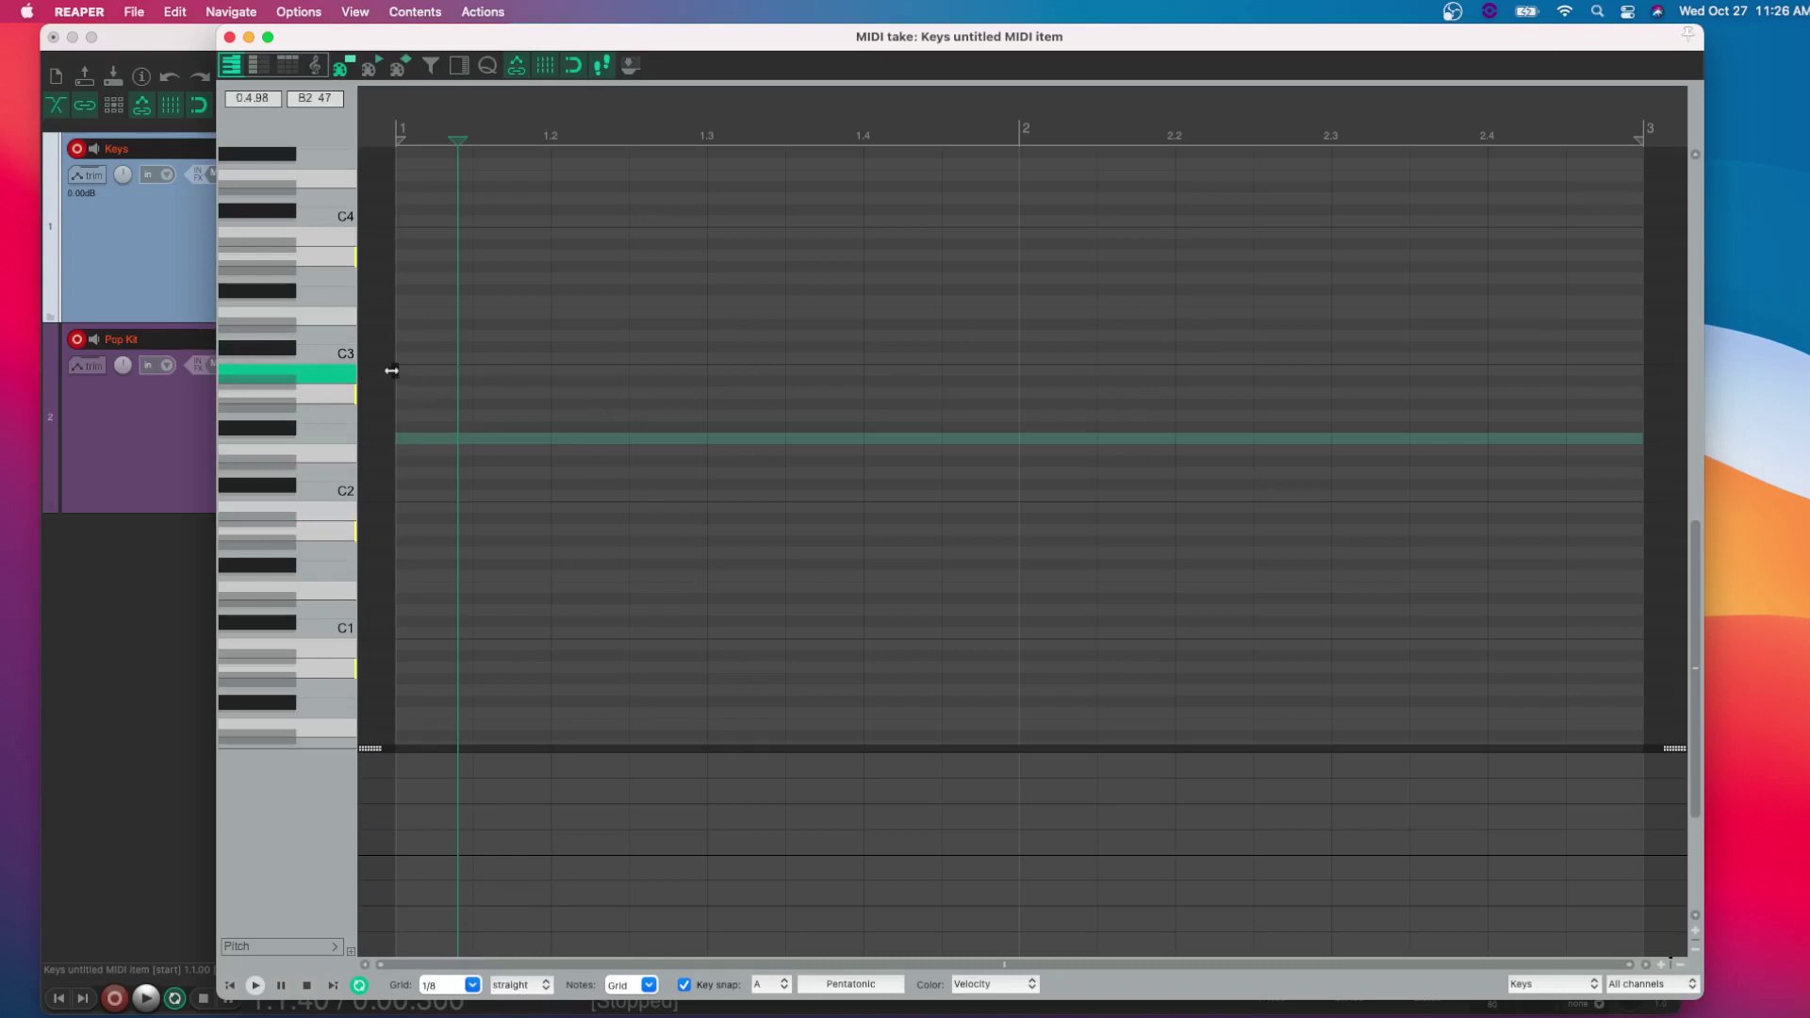
Paint a row of eighth notes on B2 across both measures and lower the second note to F#2.
drag(391, 371, 463, 371)
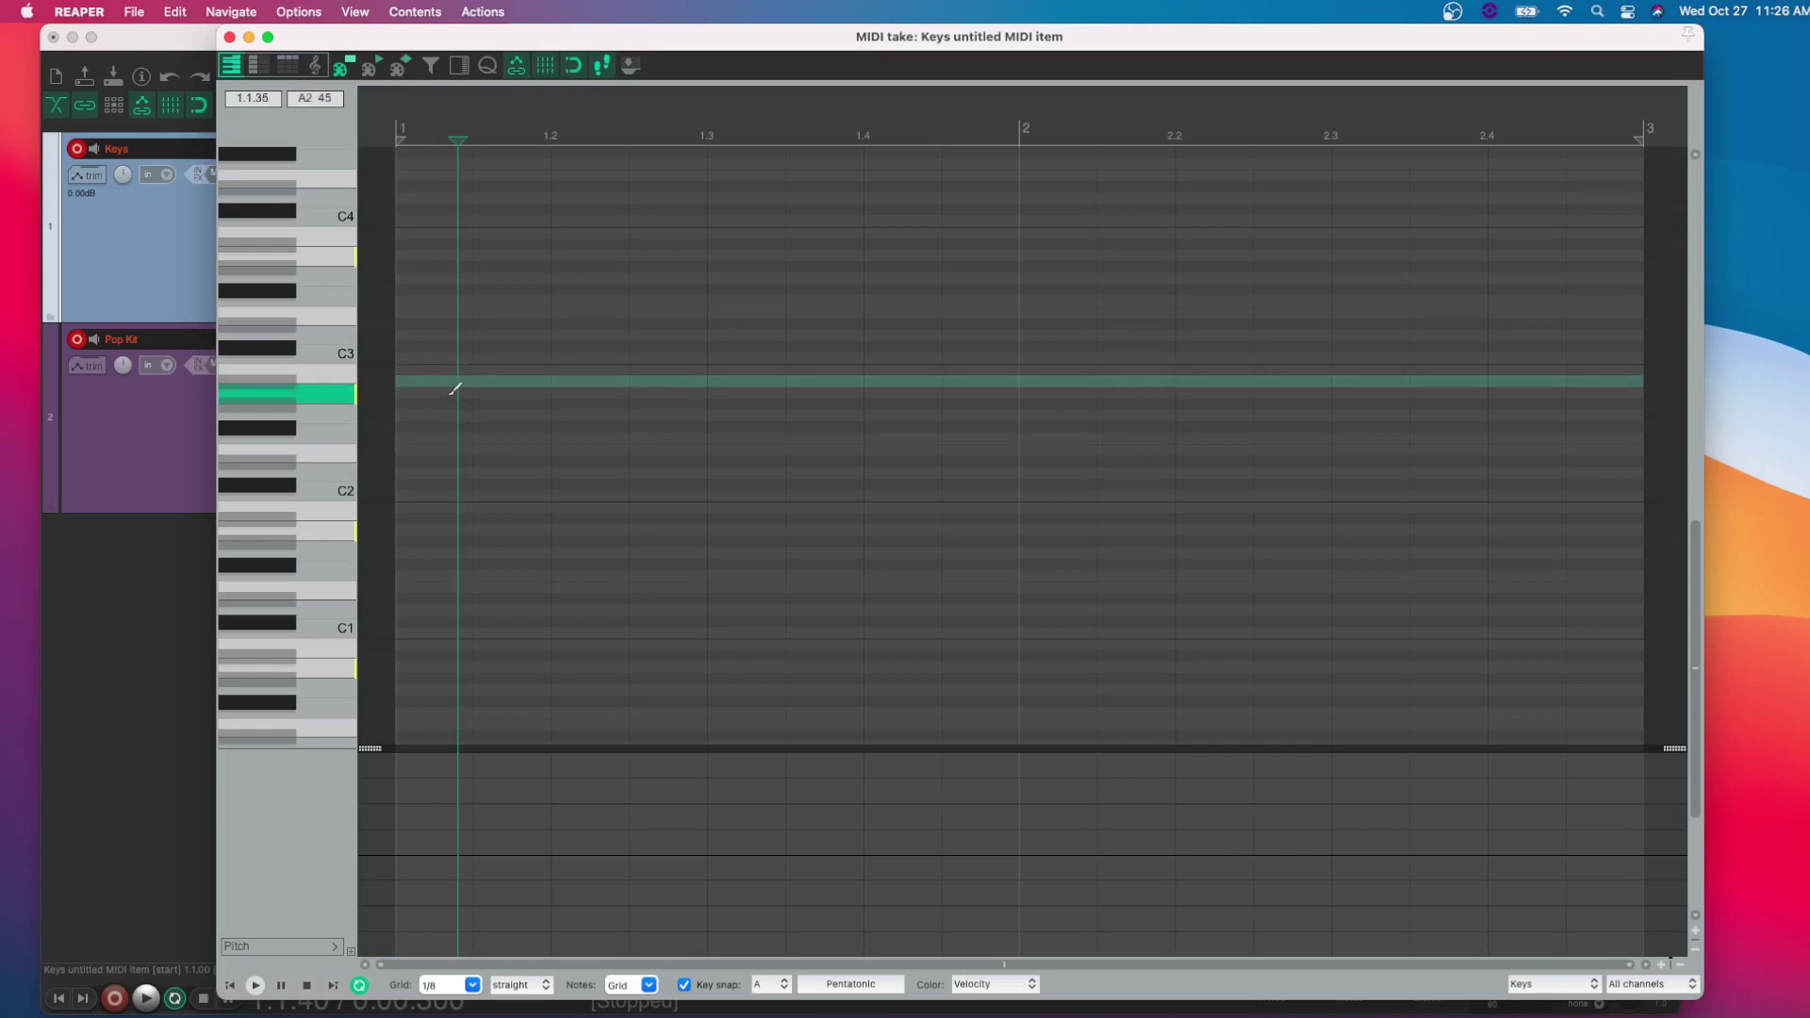
drag(814, 380, 1450, 377)
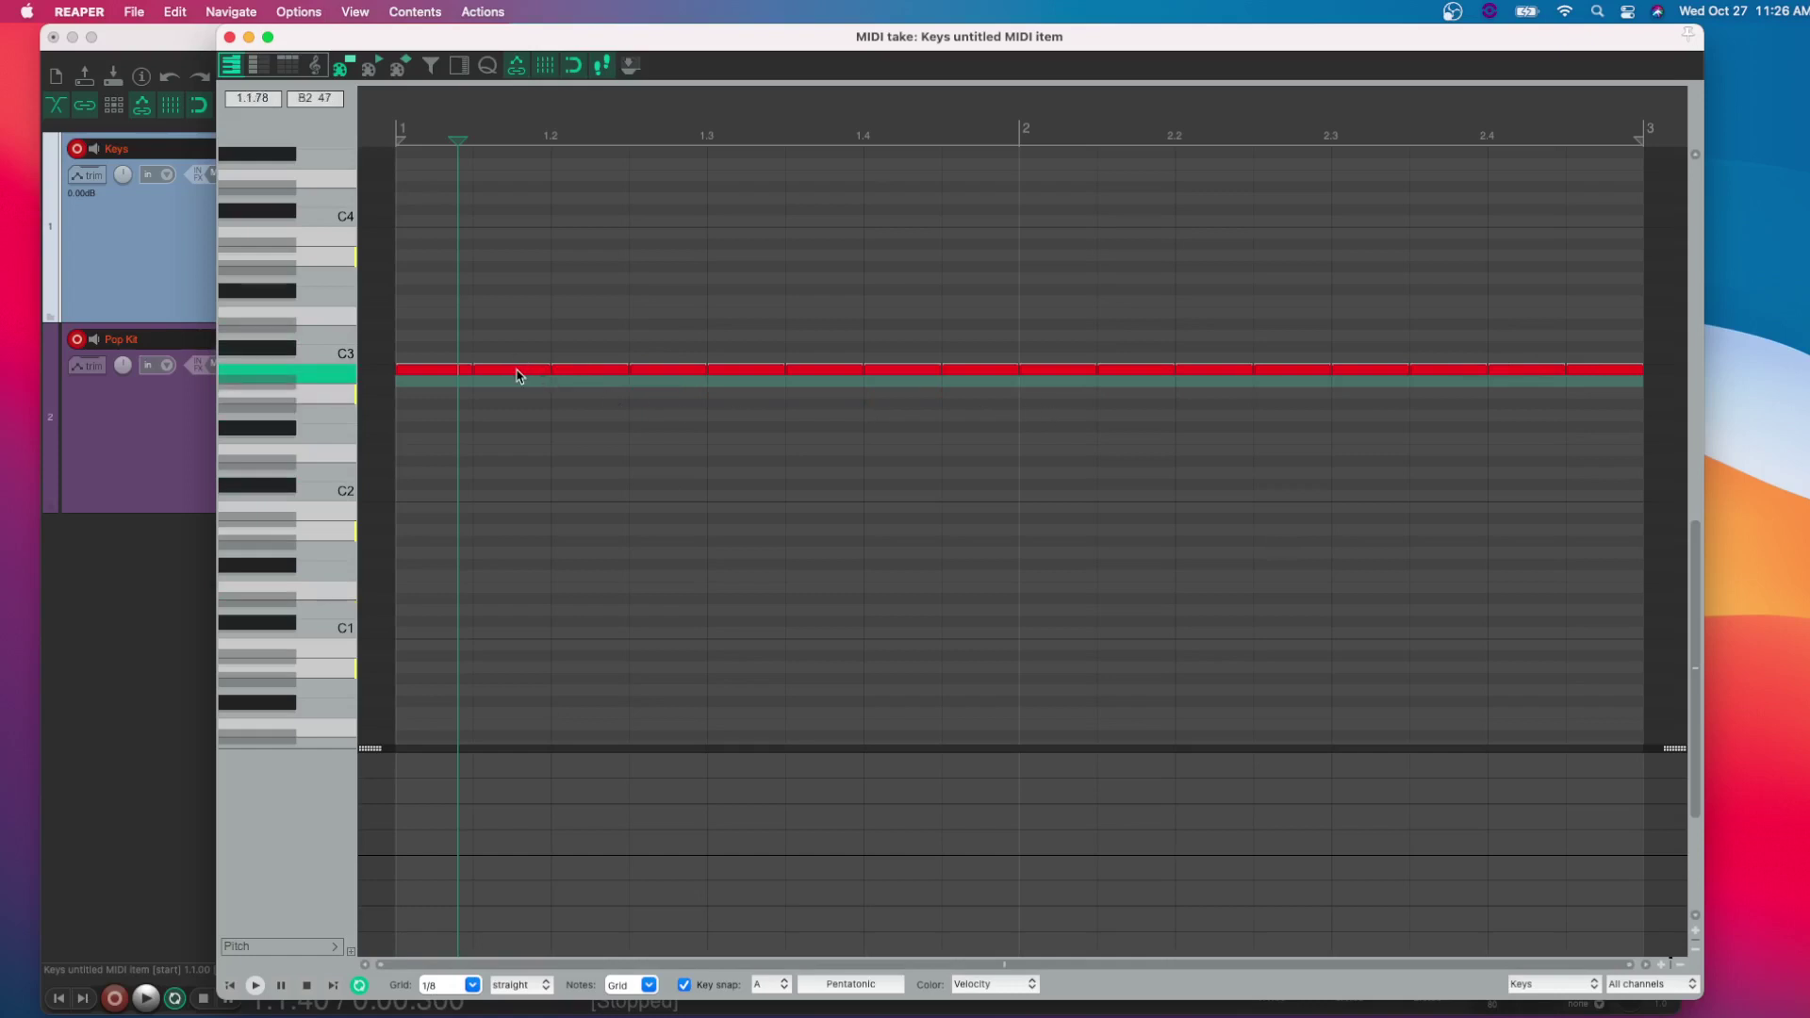
drag(516, 372, 523, 427)
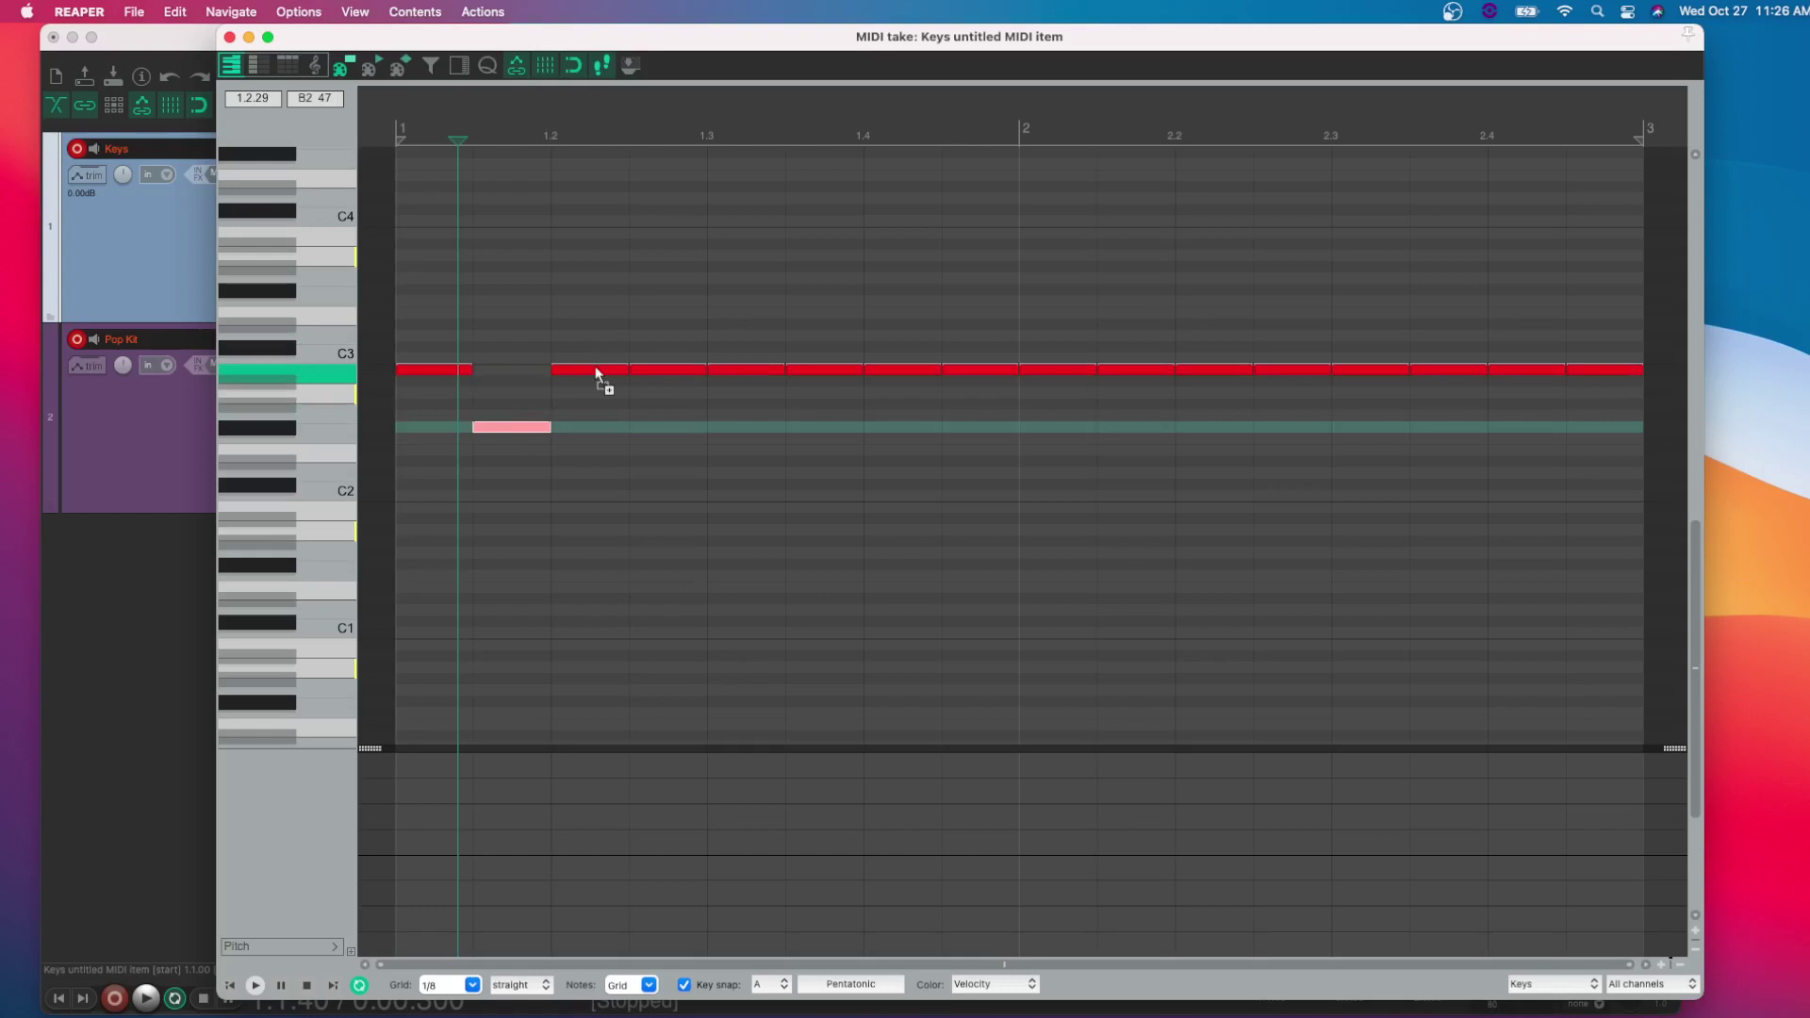
Lower the velocity of all notes in the Keys item to about 92 and deselect them.
key(super+a)
drag(595, 364, 595, 391)
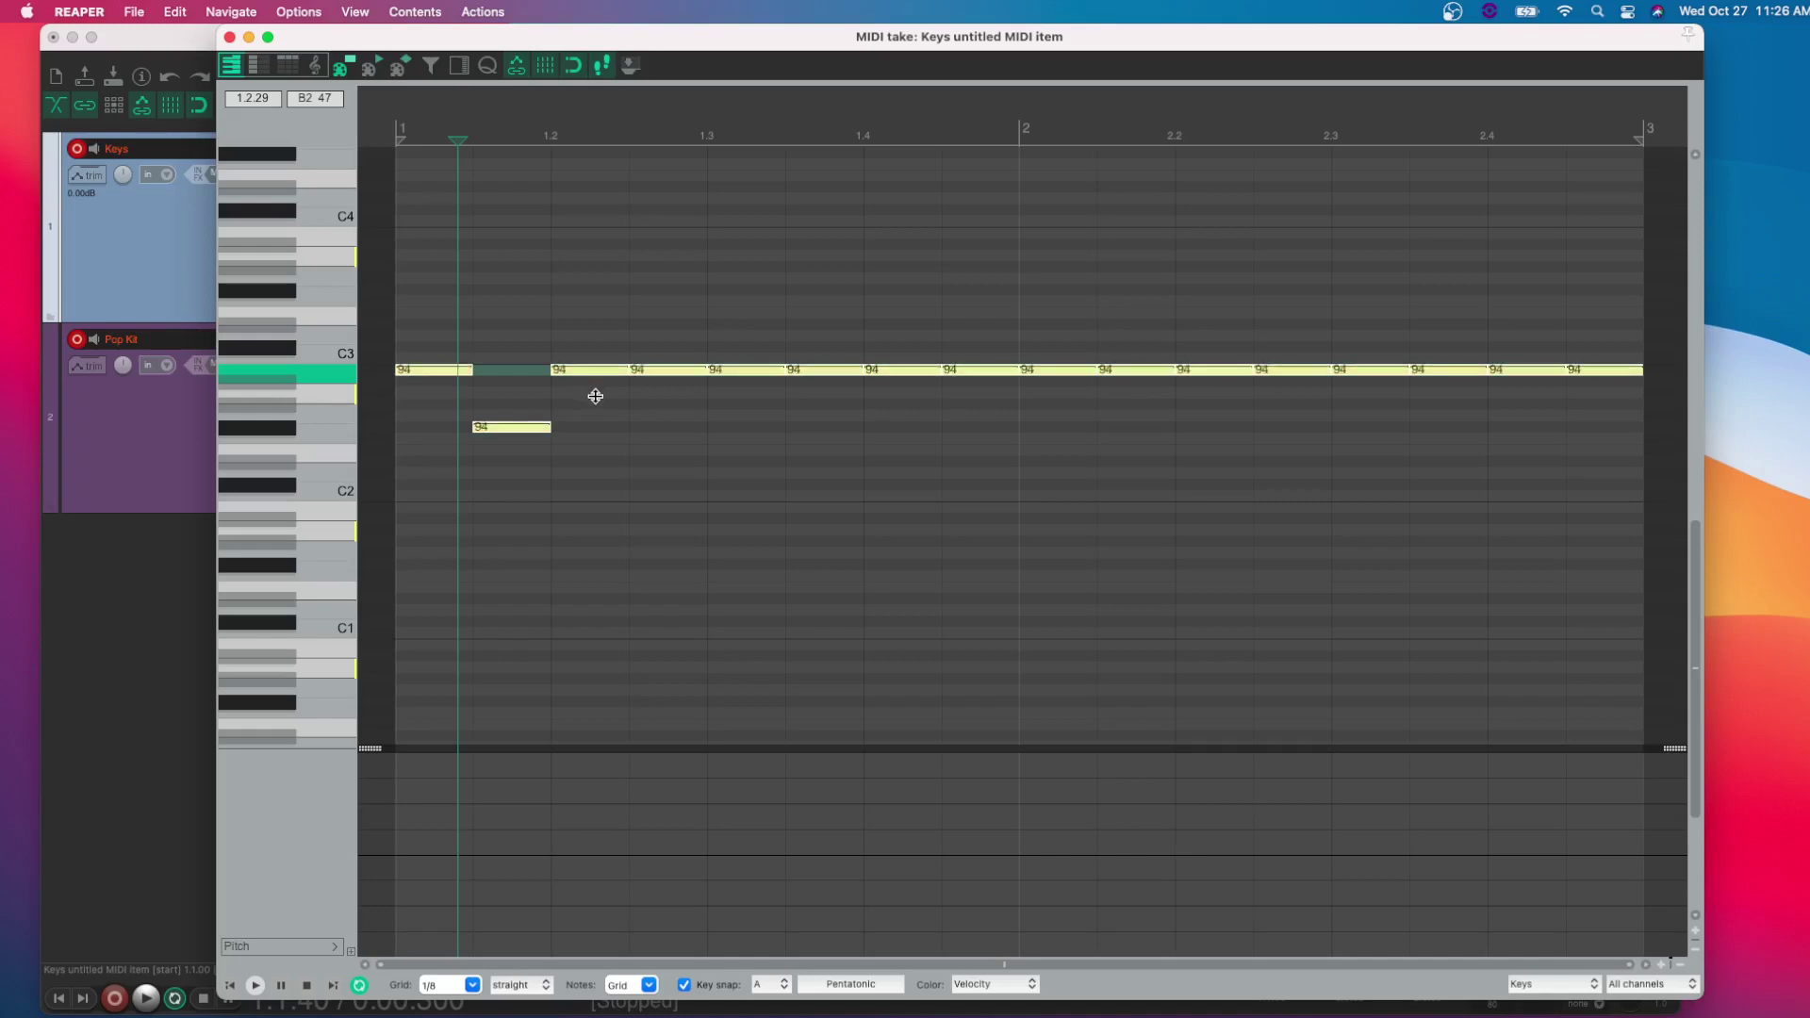
click(585, 315)
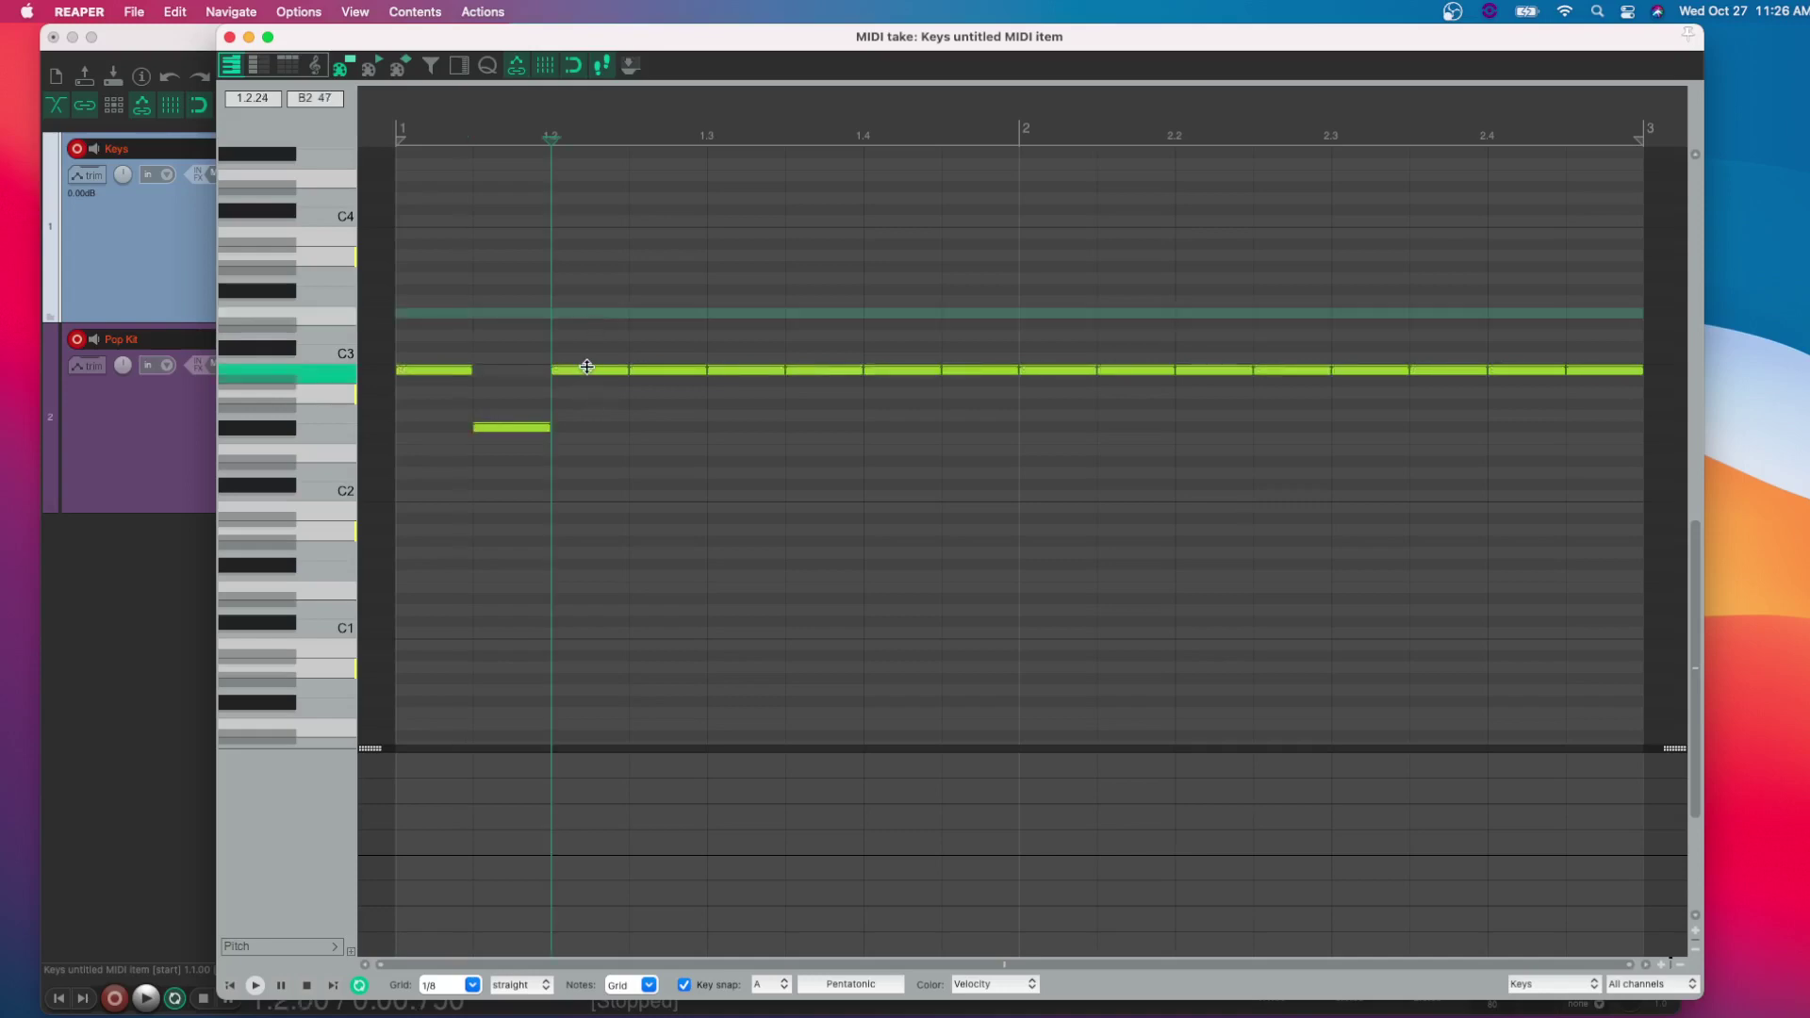
In measure 1, move the third and sixth notes to F#3, the fourth to E2 and the seventh to F#2.
drag(586, 366, 606, 288)
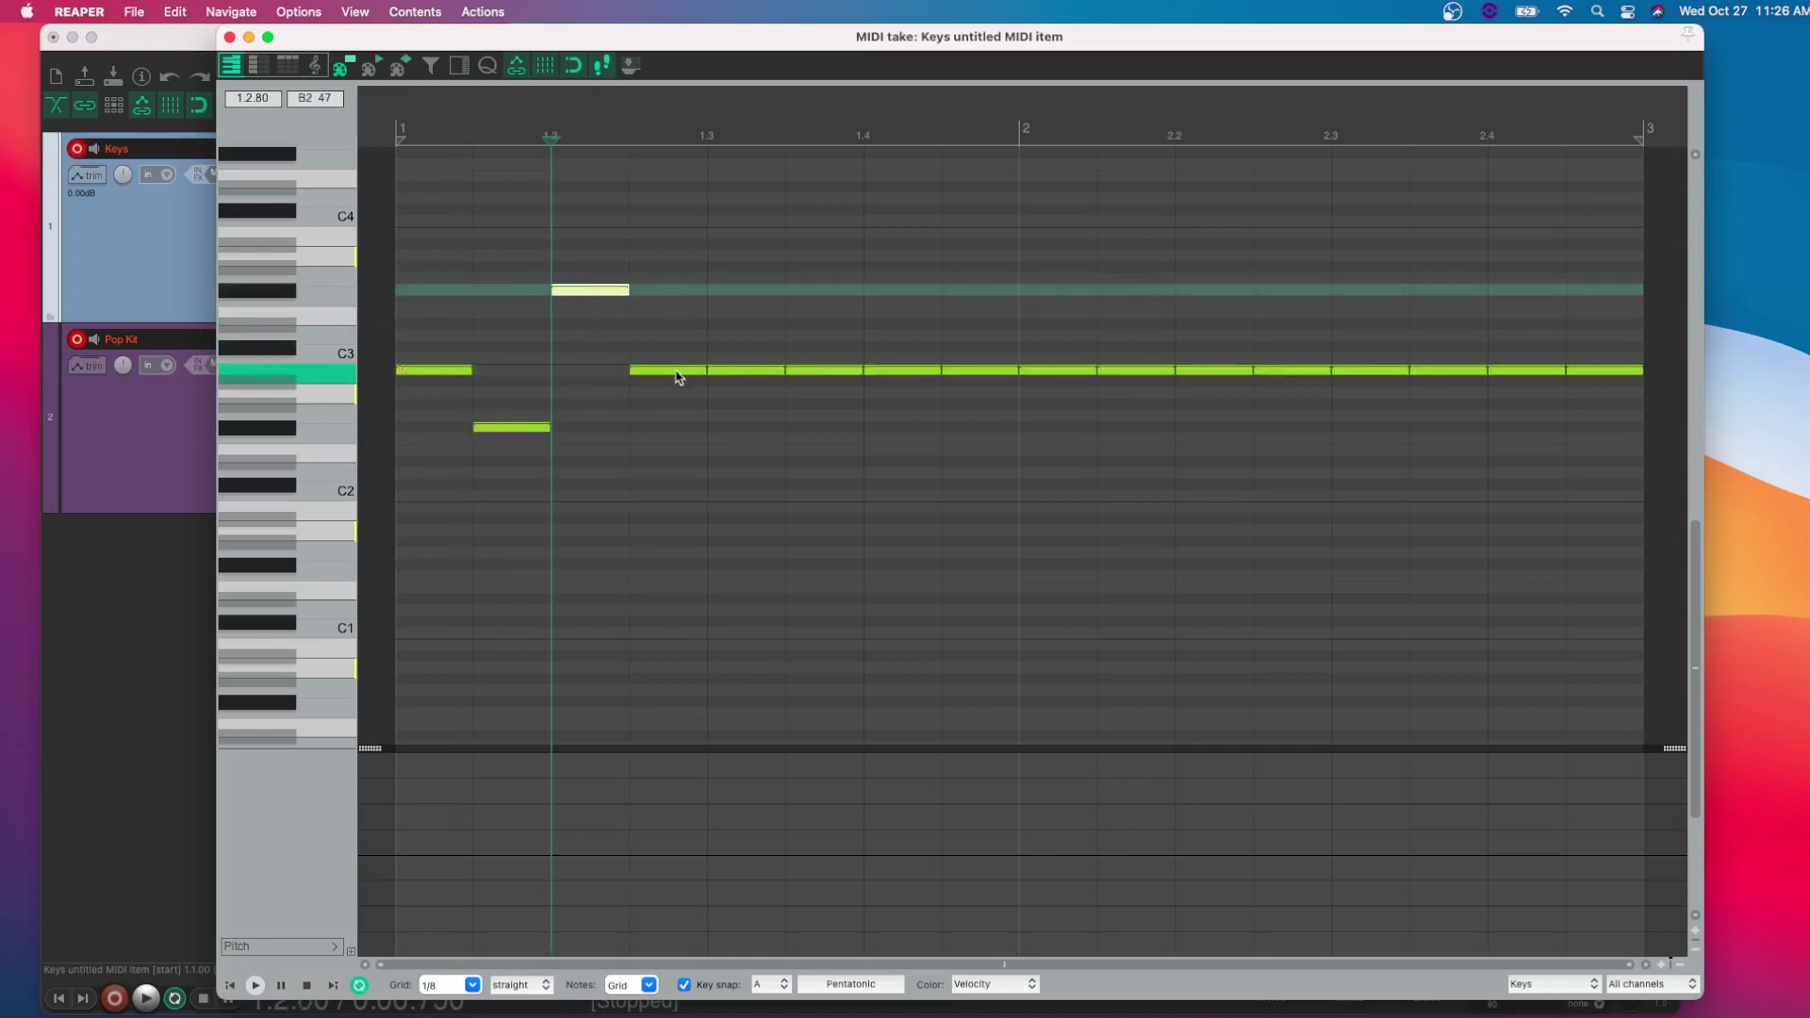
drag(677, 377, 679, 457)
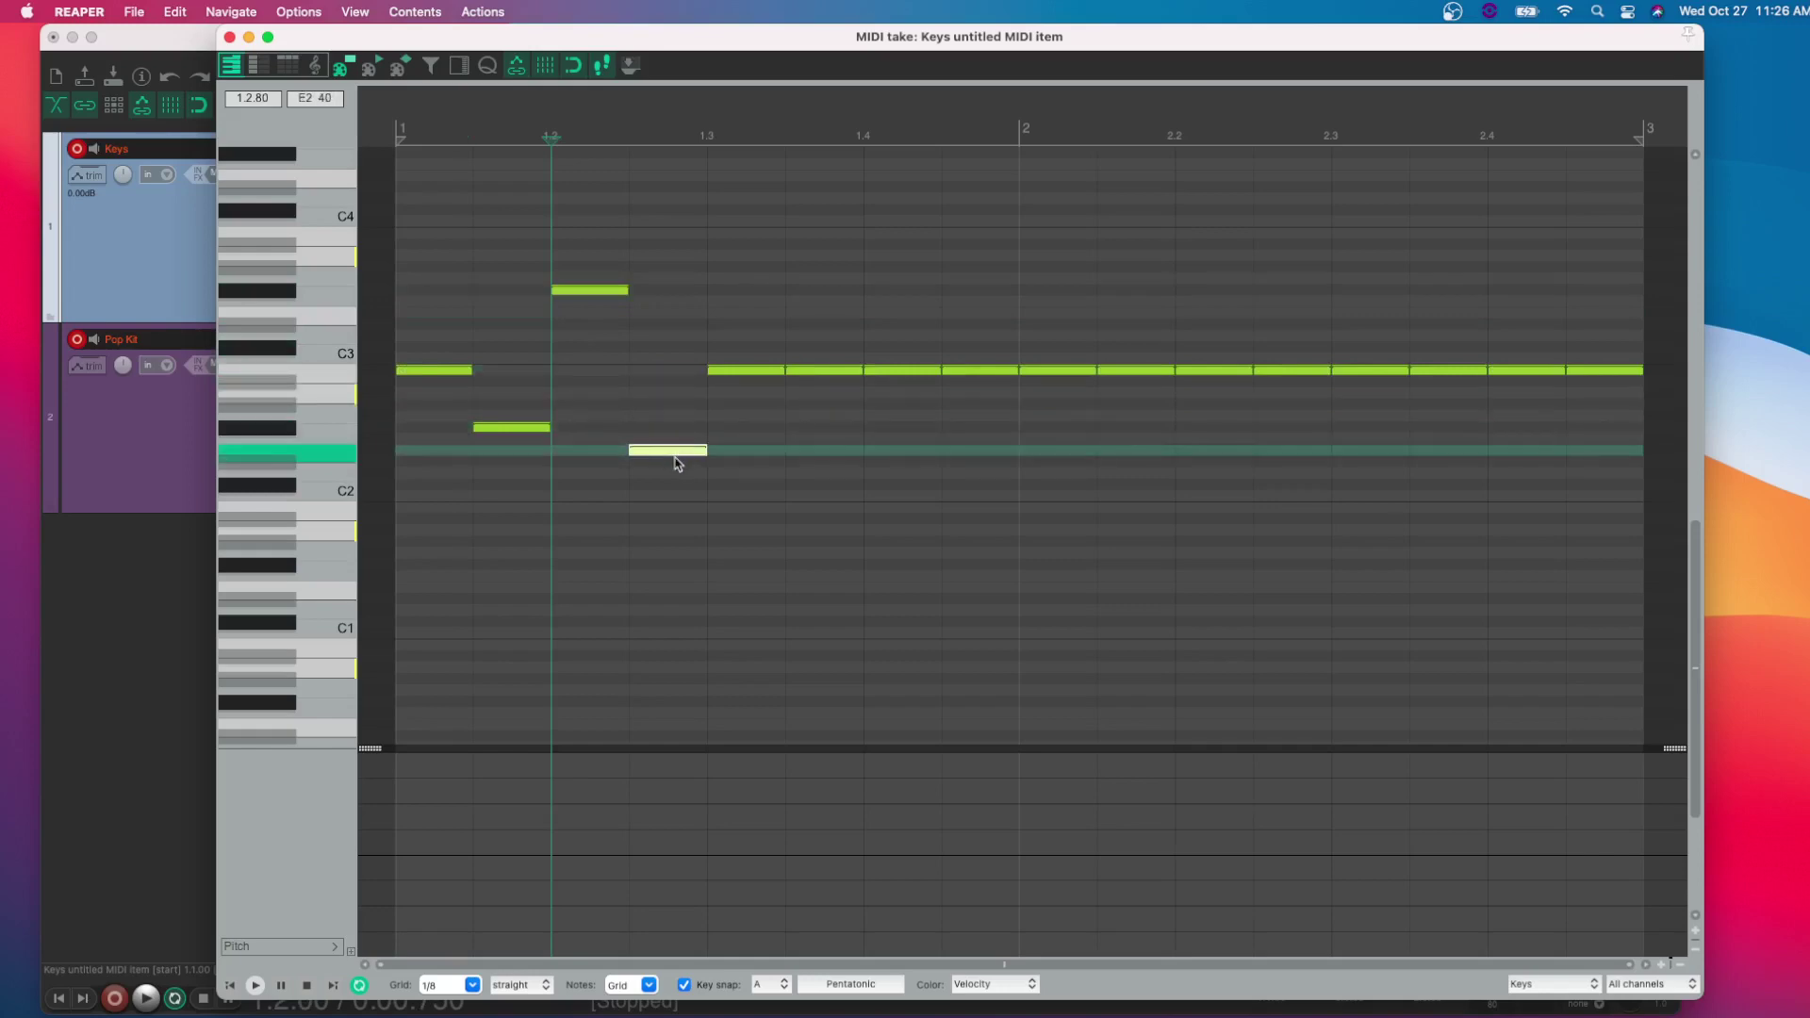
click(764, 373)
drag(826, 378, 822, 289)
drag(912, 367, 912, 433)
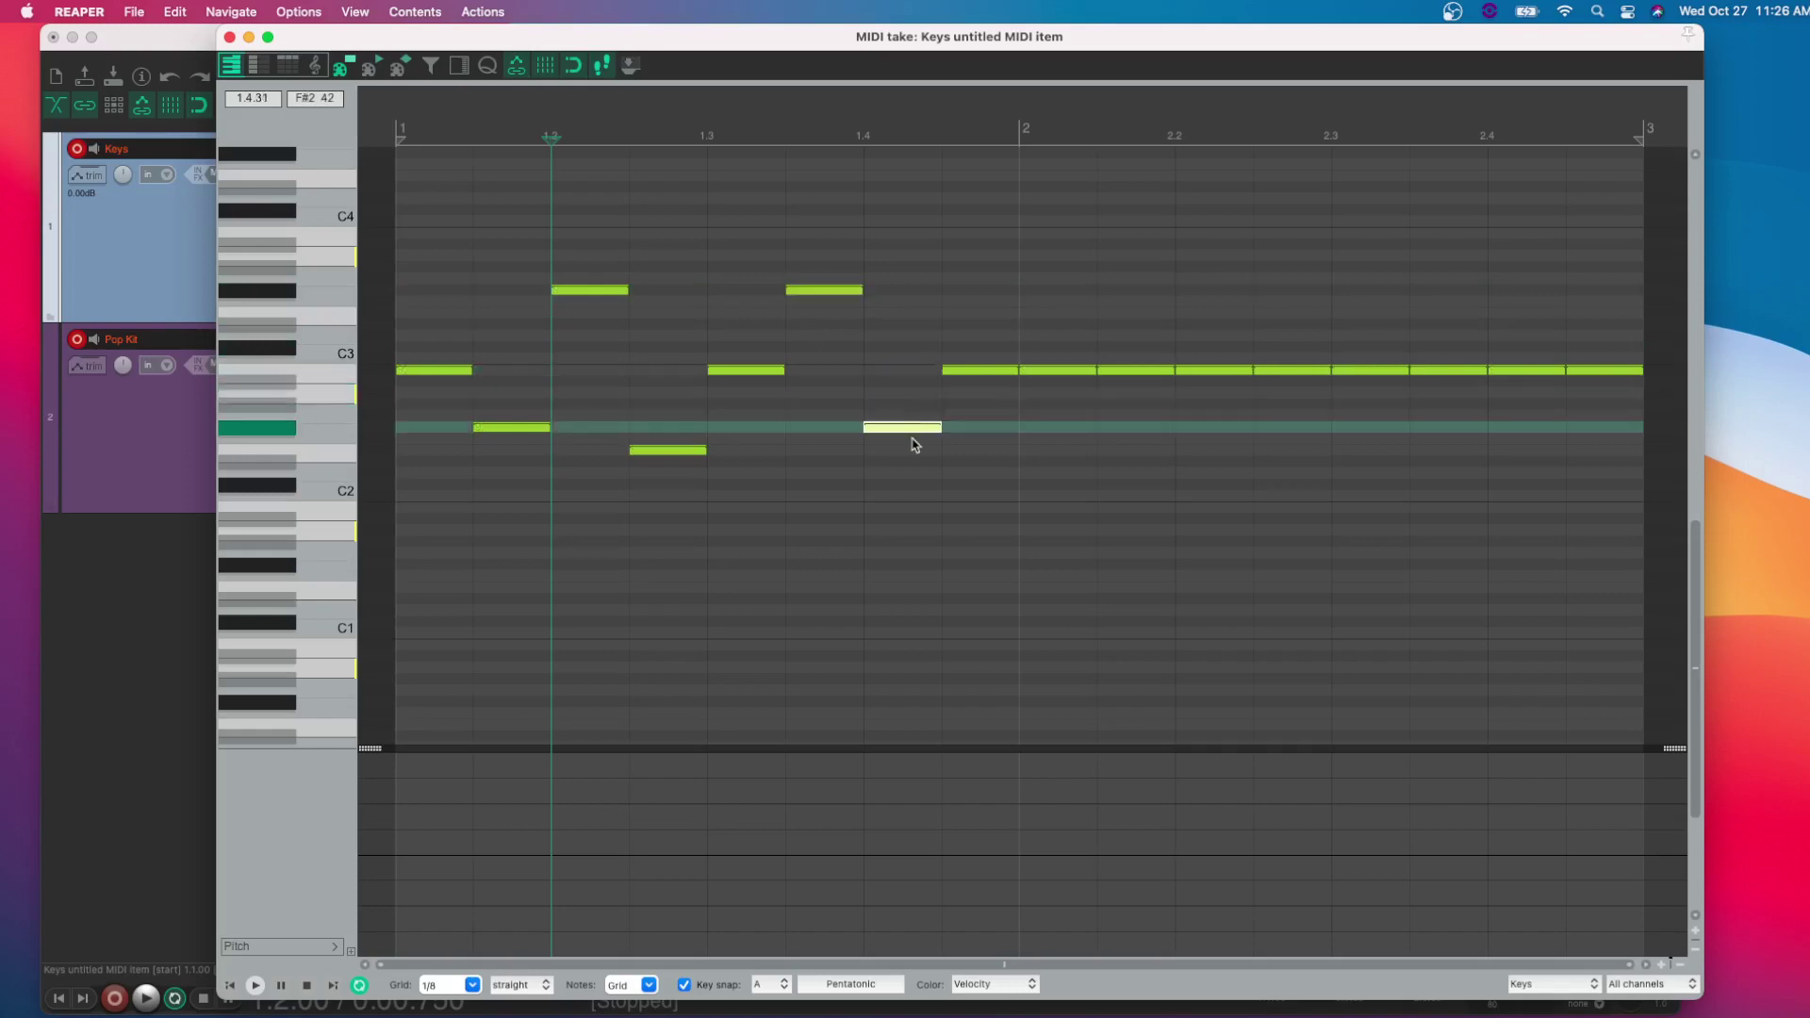
click(975, 368)
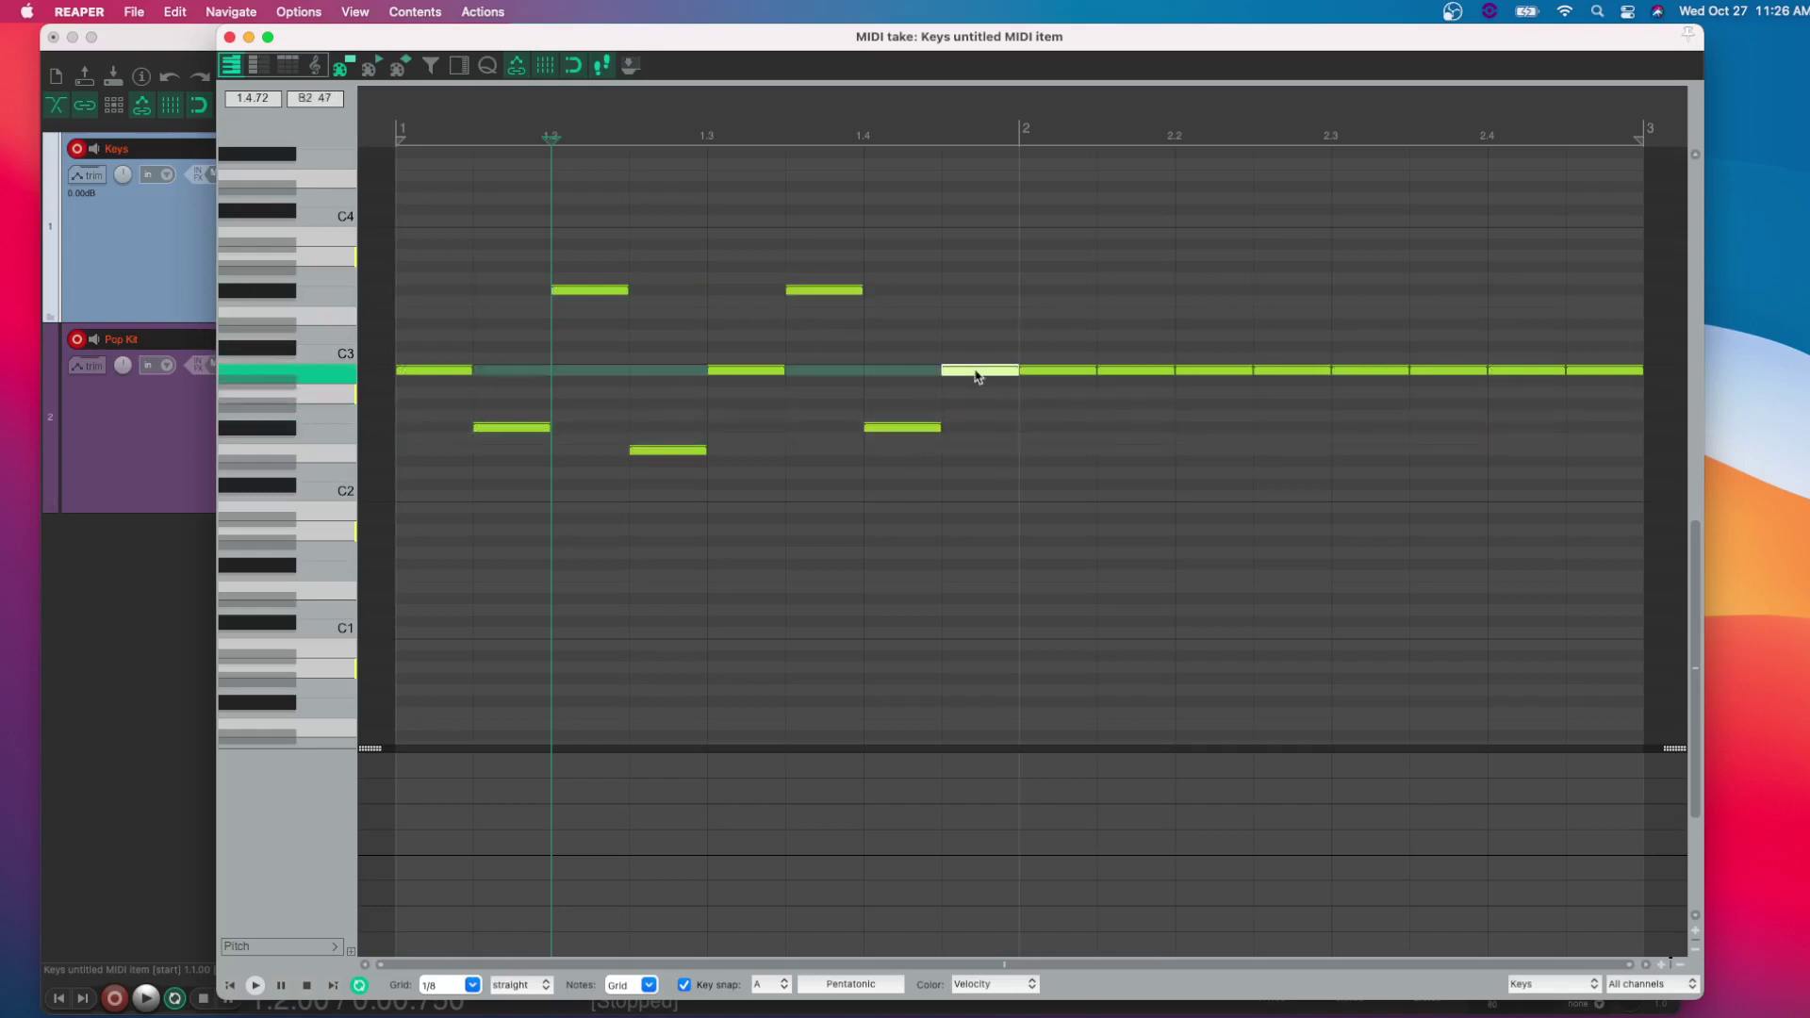
Move the first five notes of measure 2 to F#2, F#3, A2, E3 and E2 in order.
drag(1086, 370, 1084, 427)
drag(1133, 366, 1134, 290)
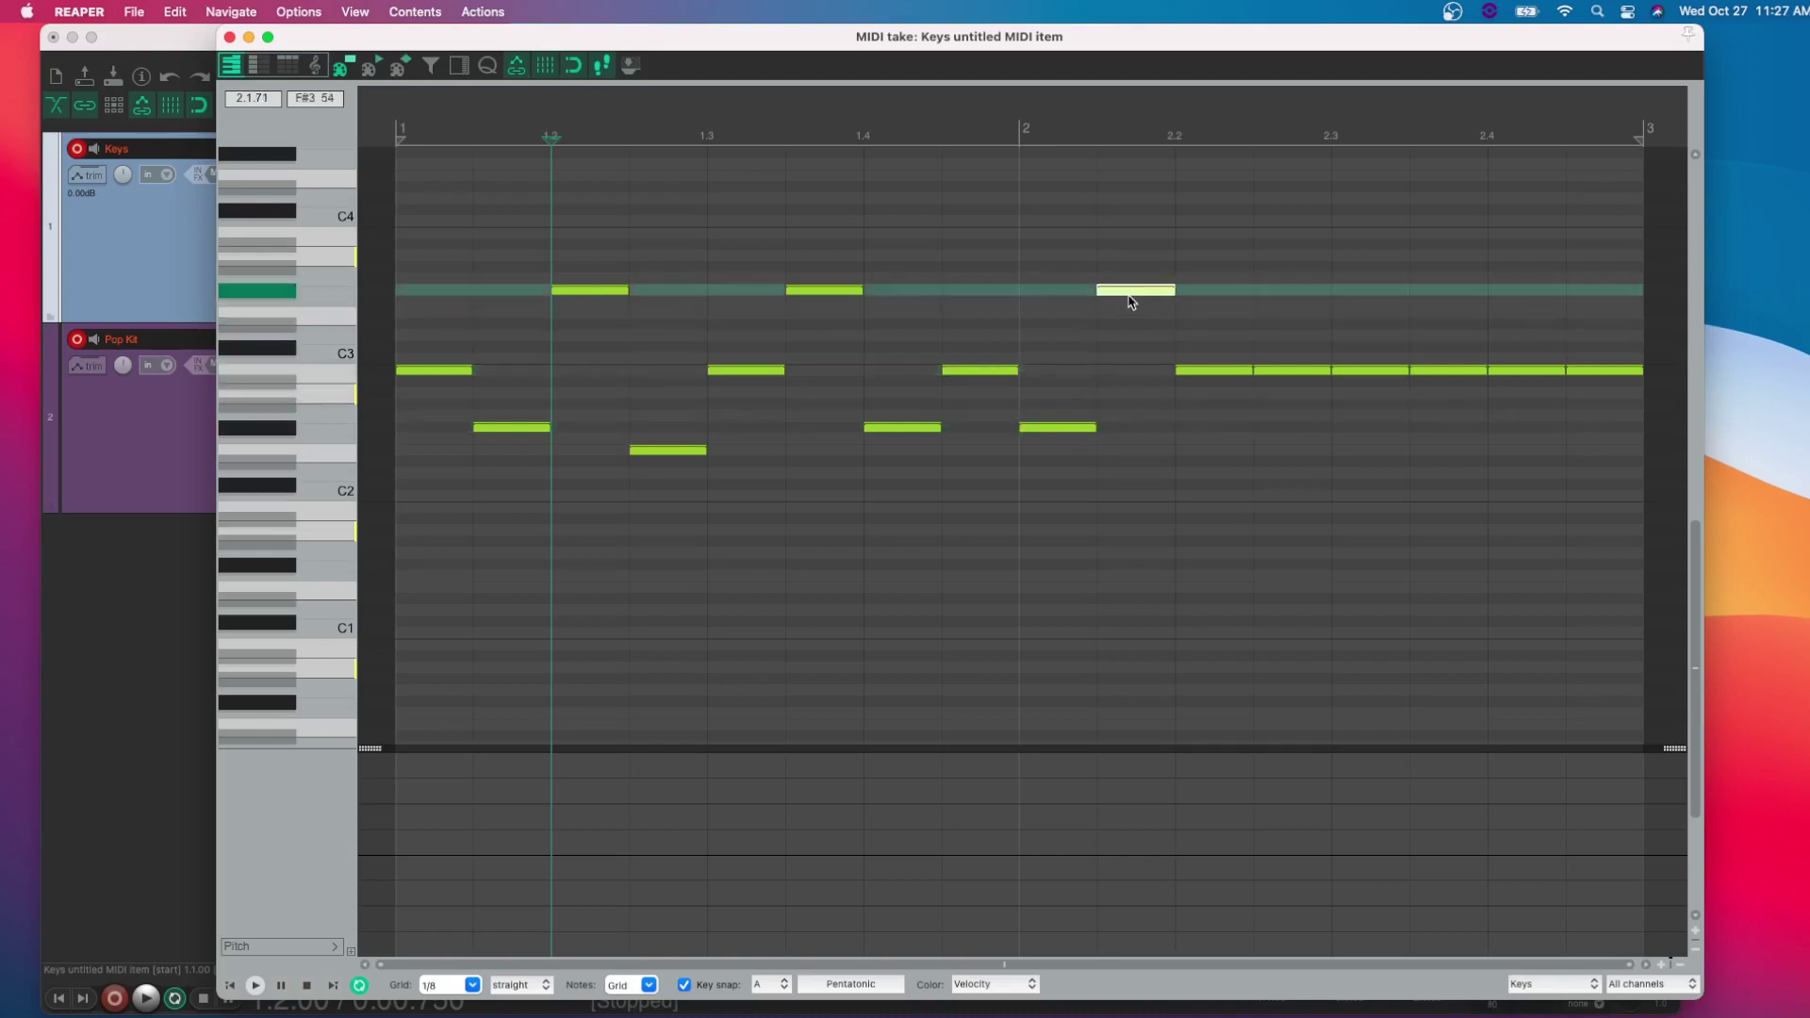
click(1212, 372)
drag(1211, 377, 1289, 331)
drag(1372, 374, 1373, 456)
Move the last three notes of measure 2 to C#3, A2 and F#3 in order.
click(1461, 371)
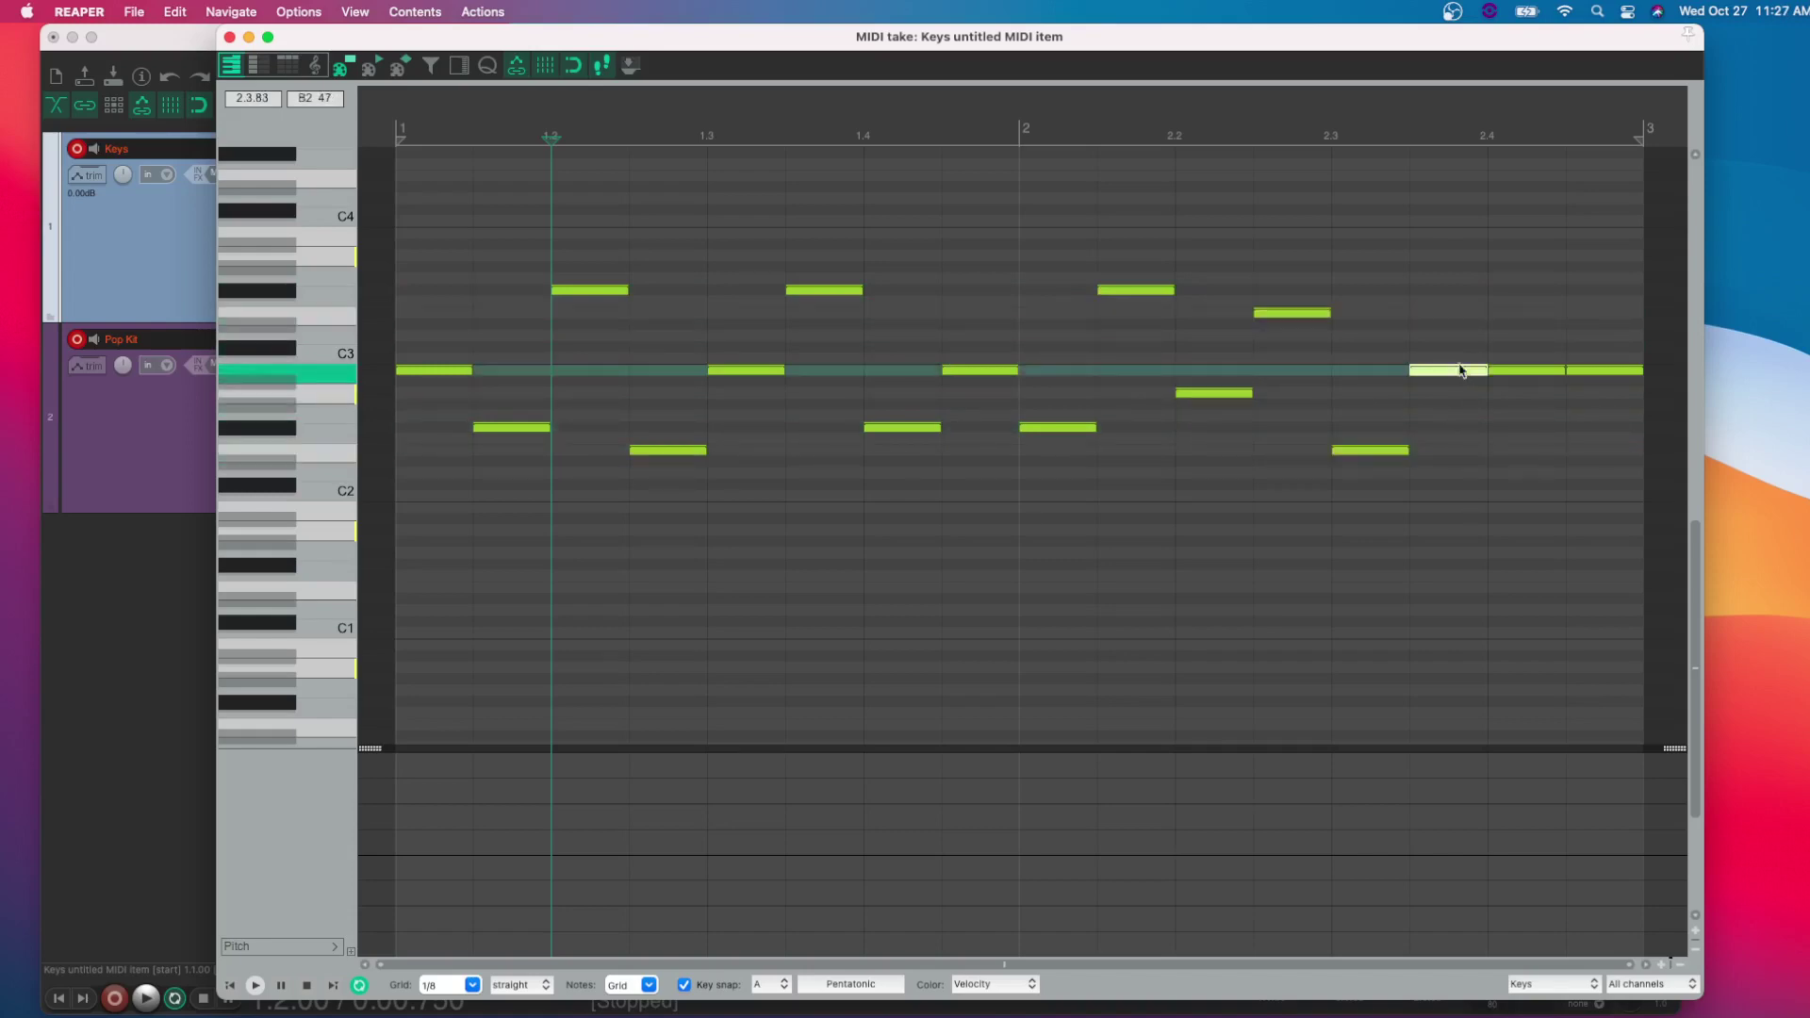
drag(1462, 371, 1463, 347)
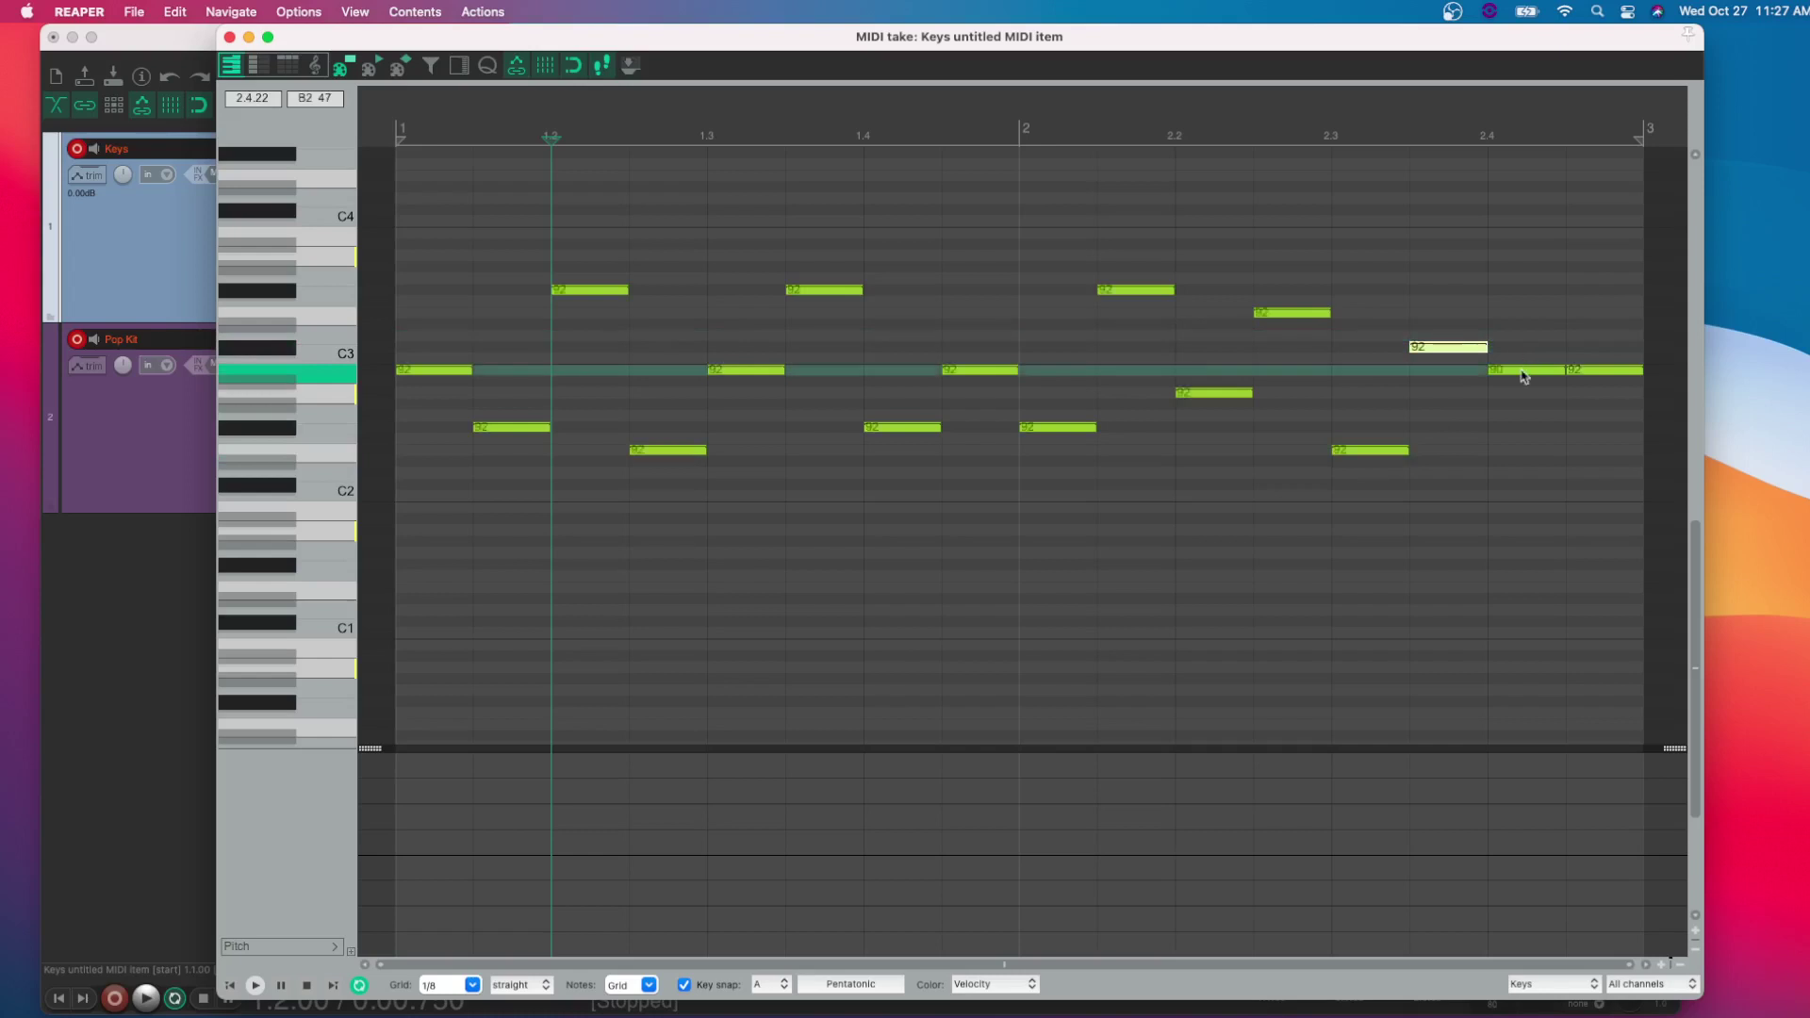
click(1520, 370)
drag(1520, 386, 1608, 295)
click(1605, 376)
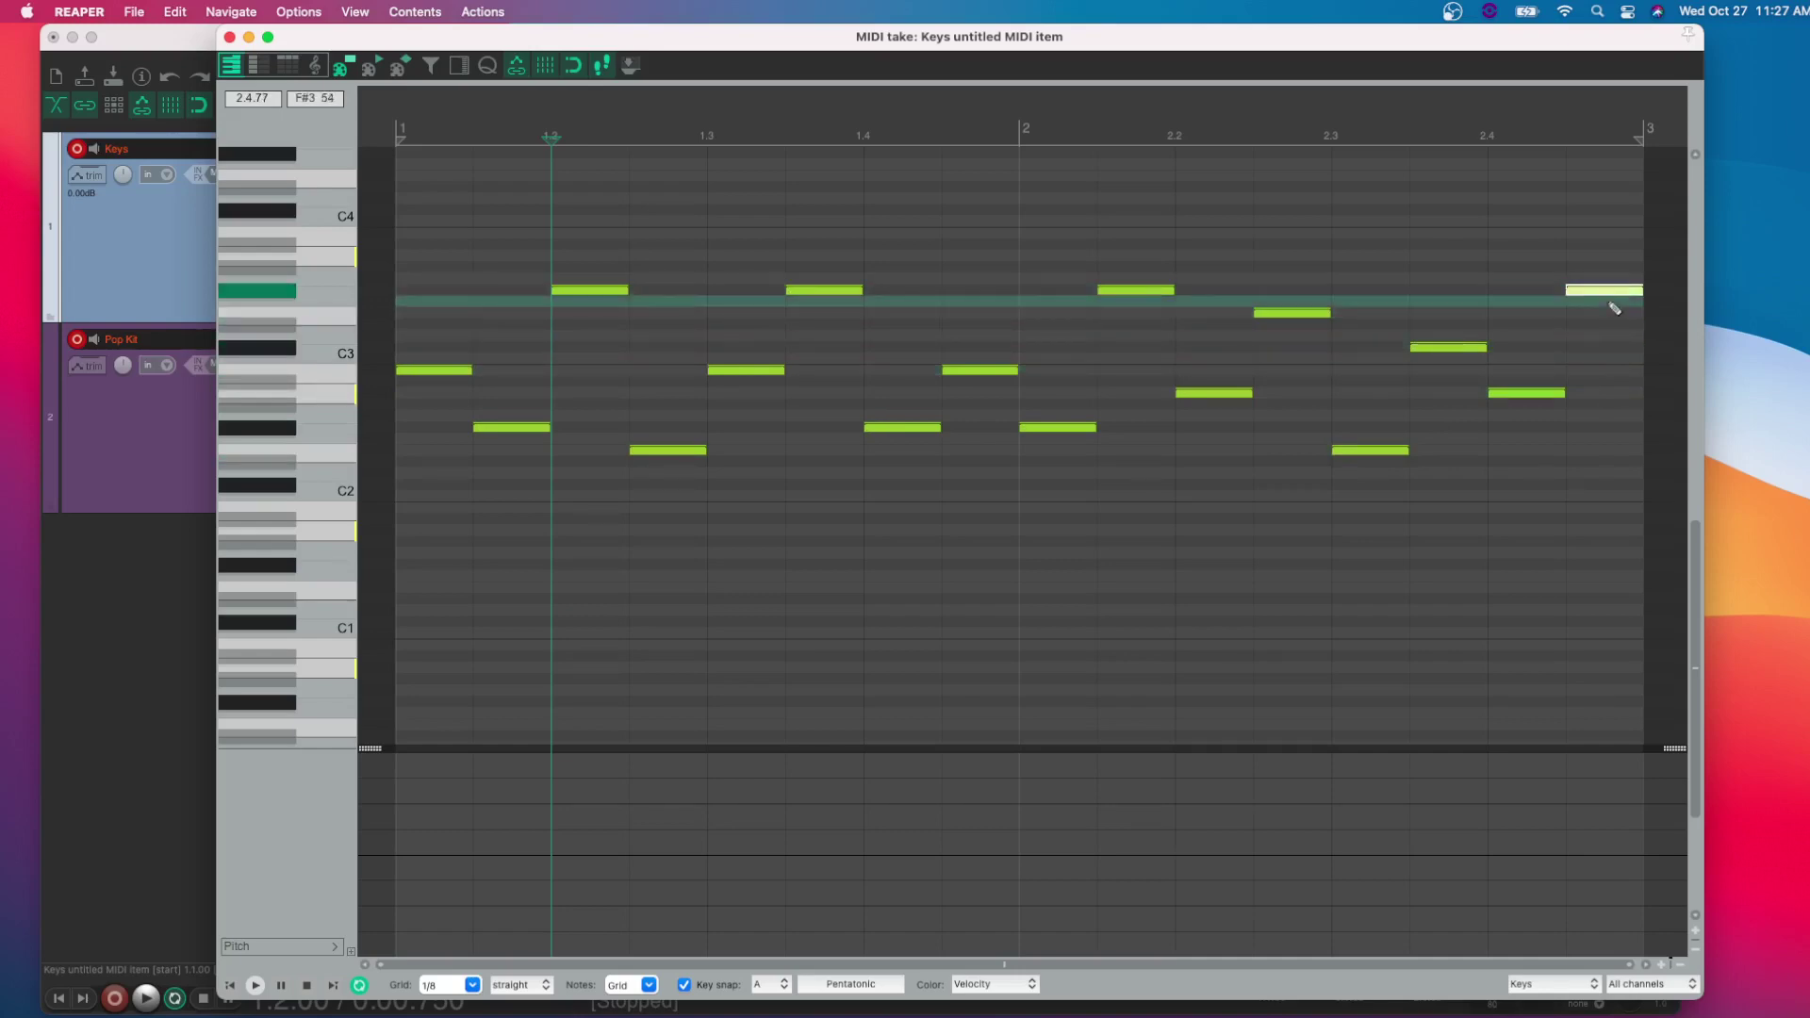
Play the two-measure Keys melody from the start of measure 1, then stop playback.
click(394, 134)
key(space)
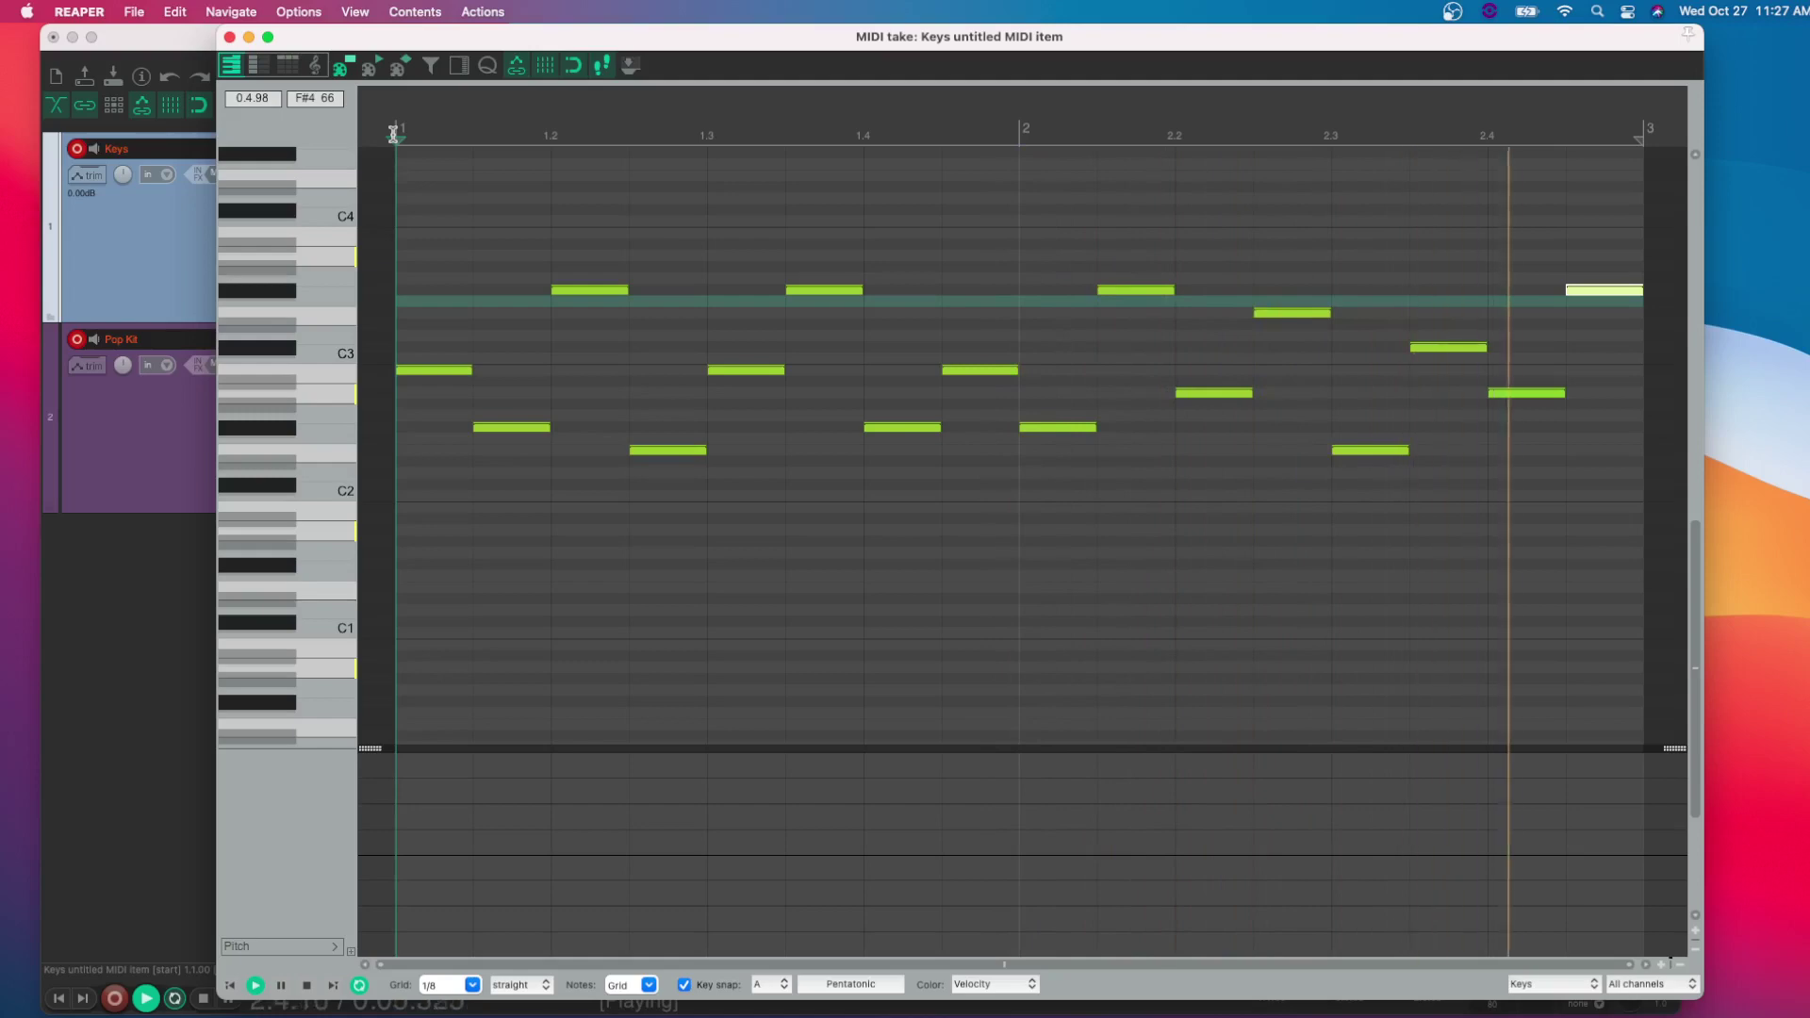
key(space)
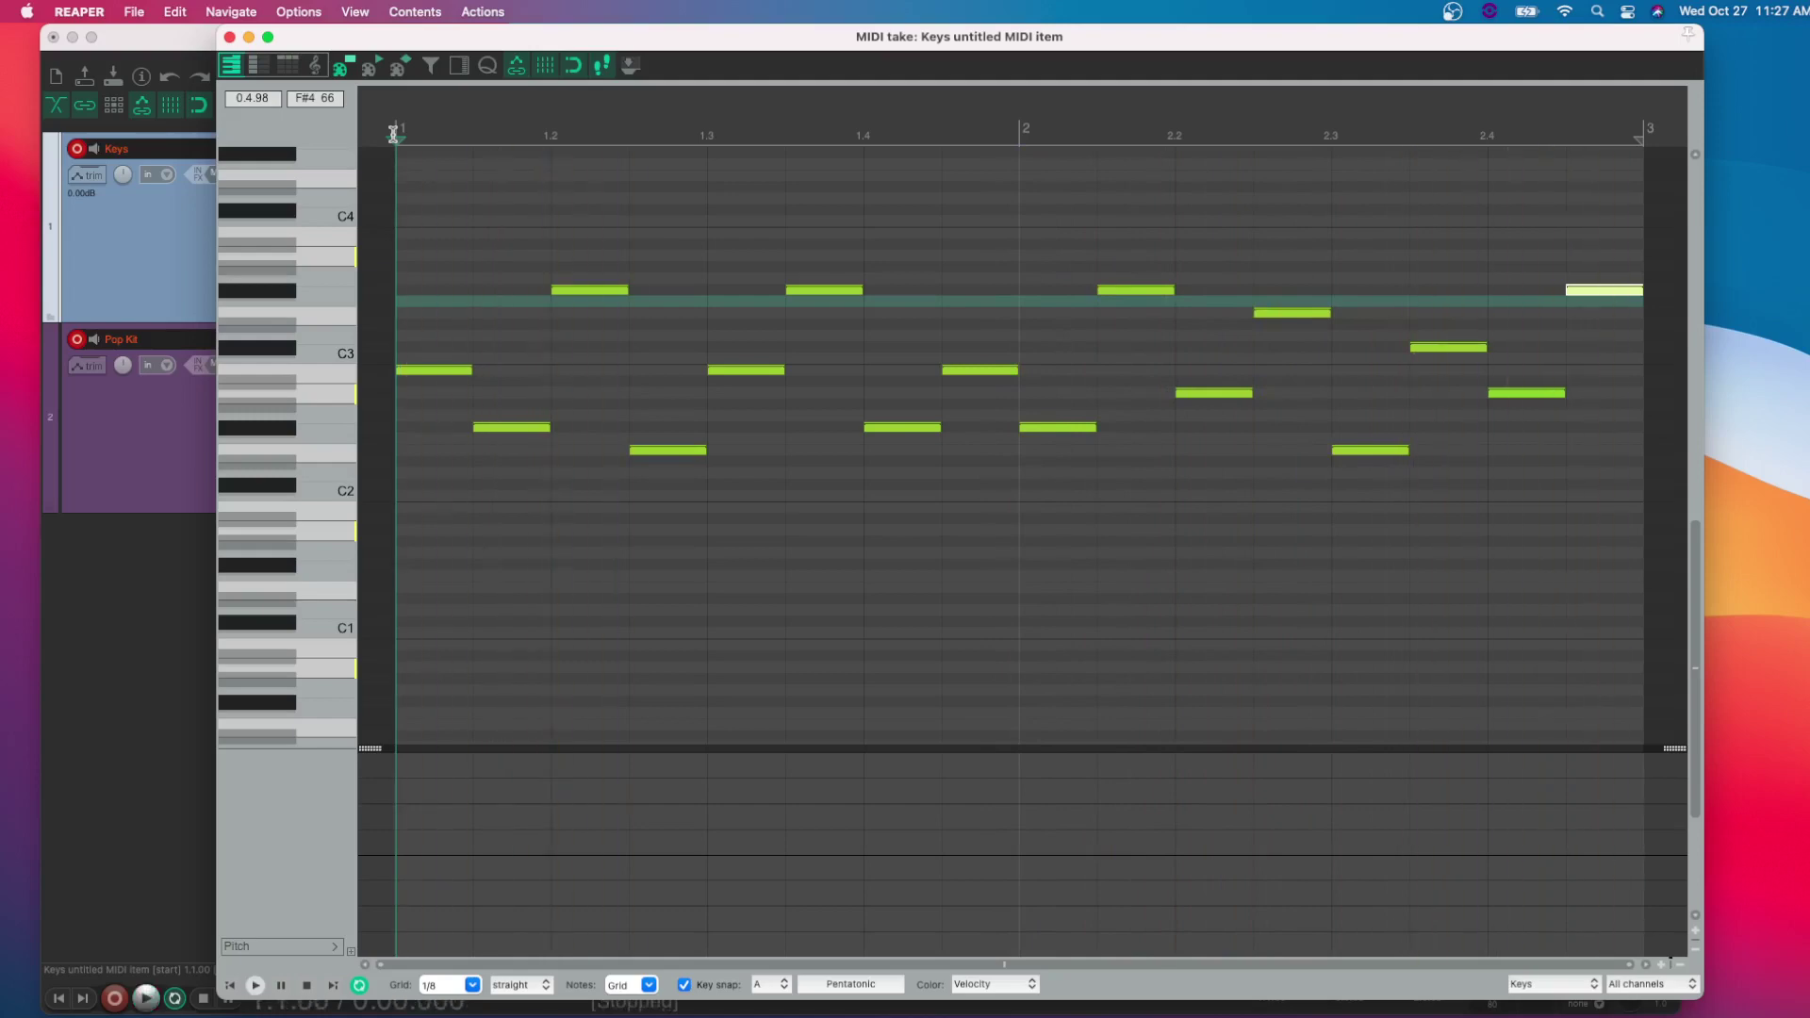
Move the first note of measure 1 down to F#1 and play the melody.
drag(436, 371, 411, 566)
key(space)
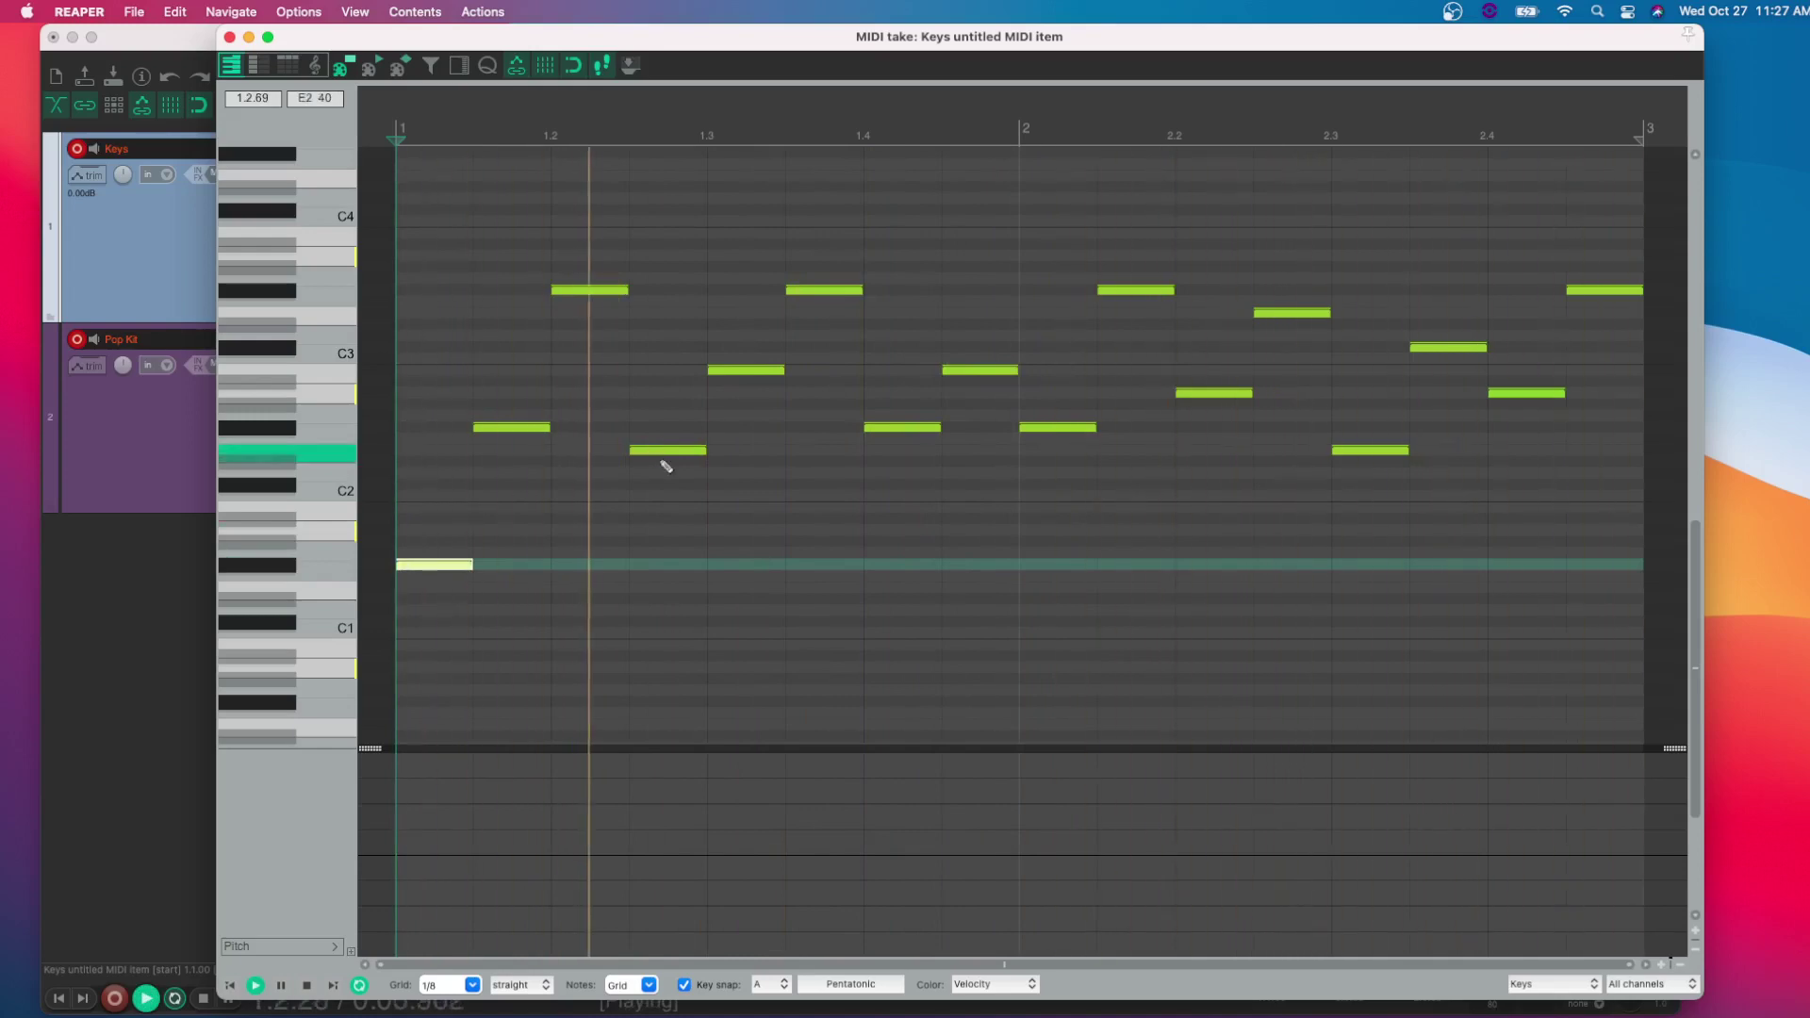
key(space)
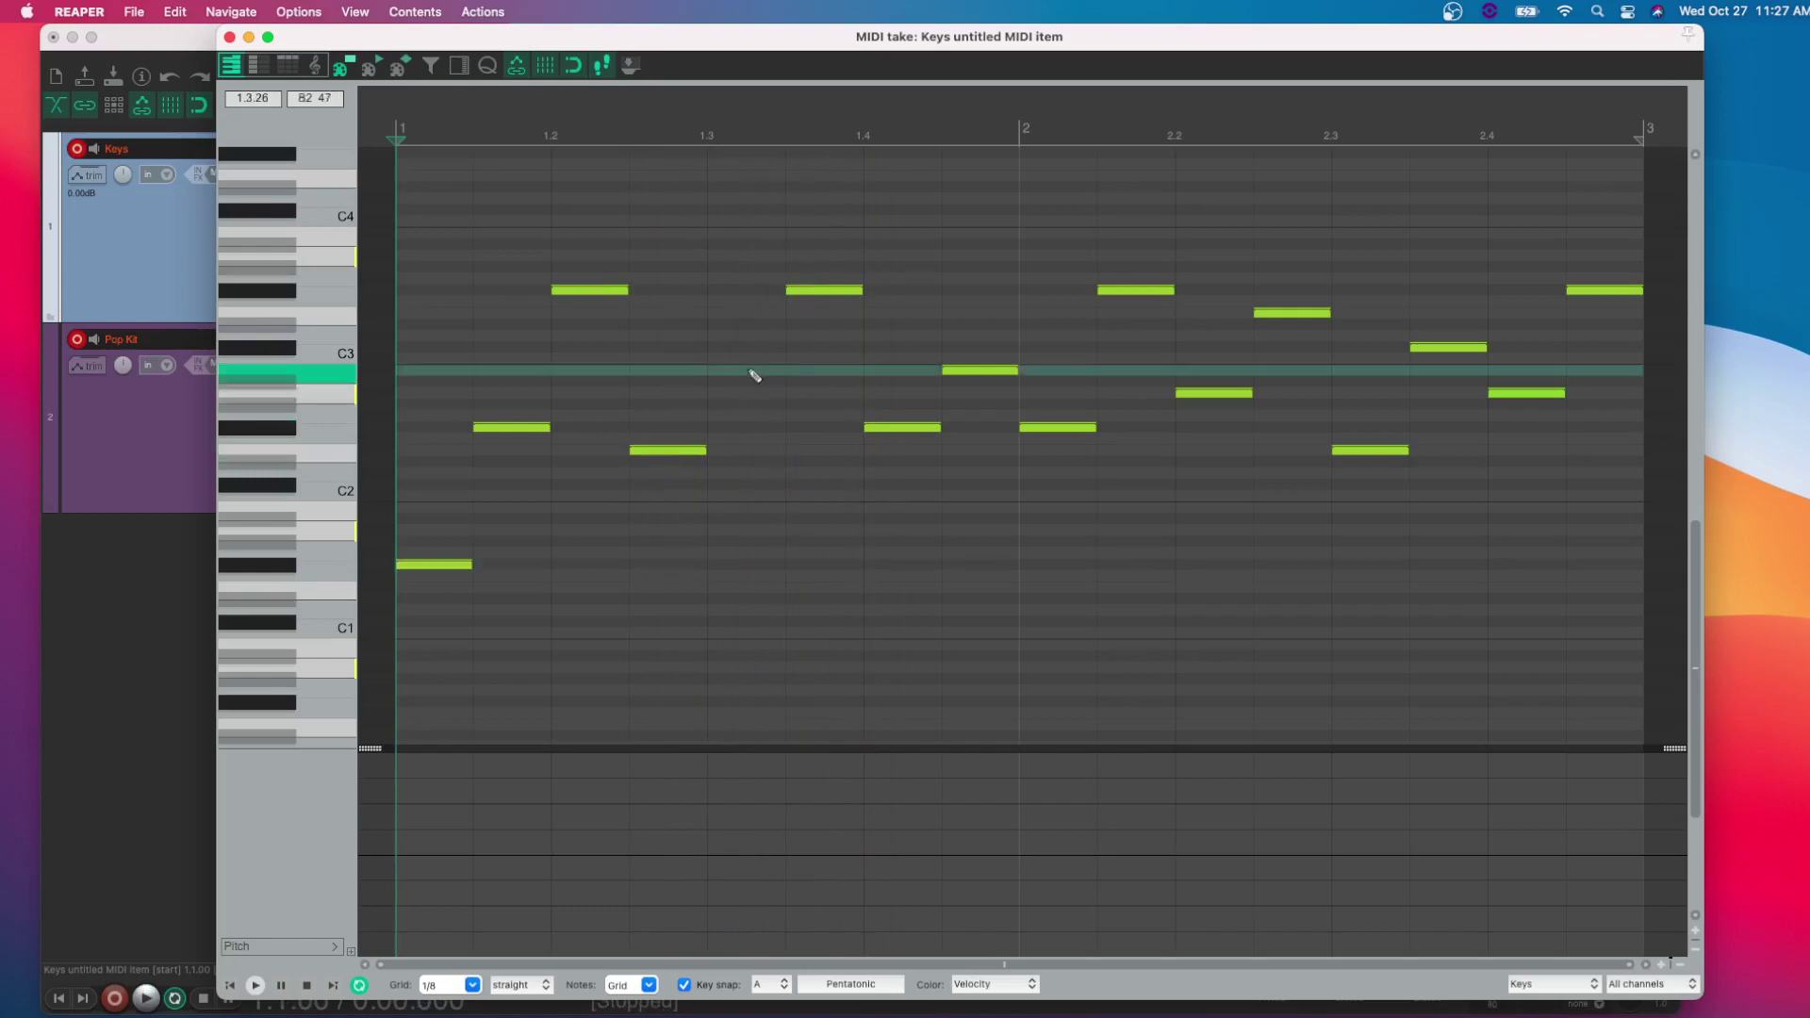
Delete the B2 note at beat 1.3 and the C#3 note following beat 2.3, playing the loop to check.
key(space)
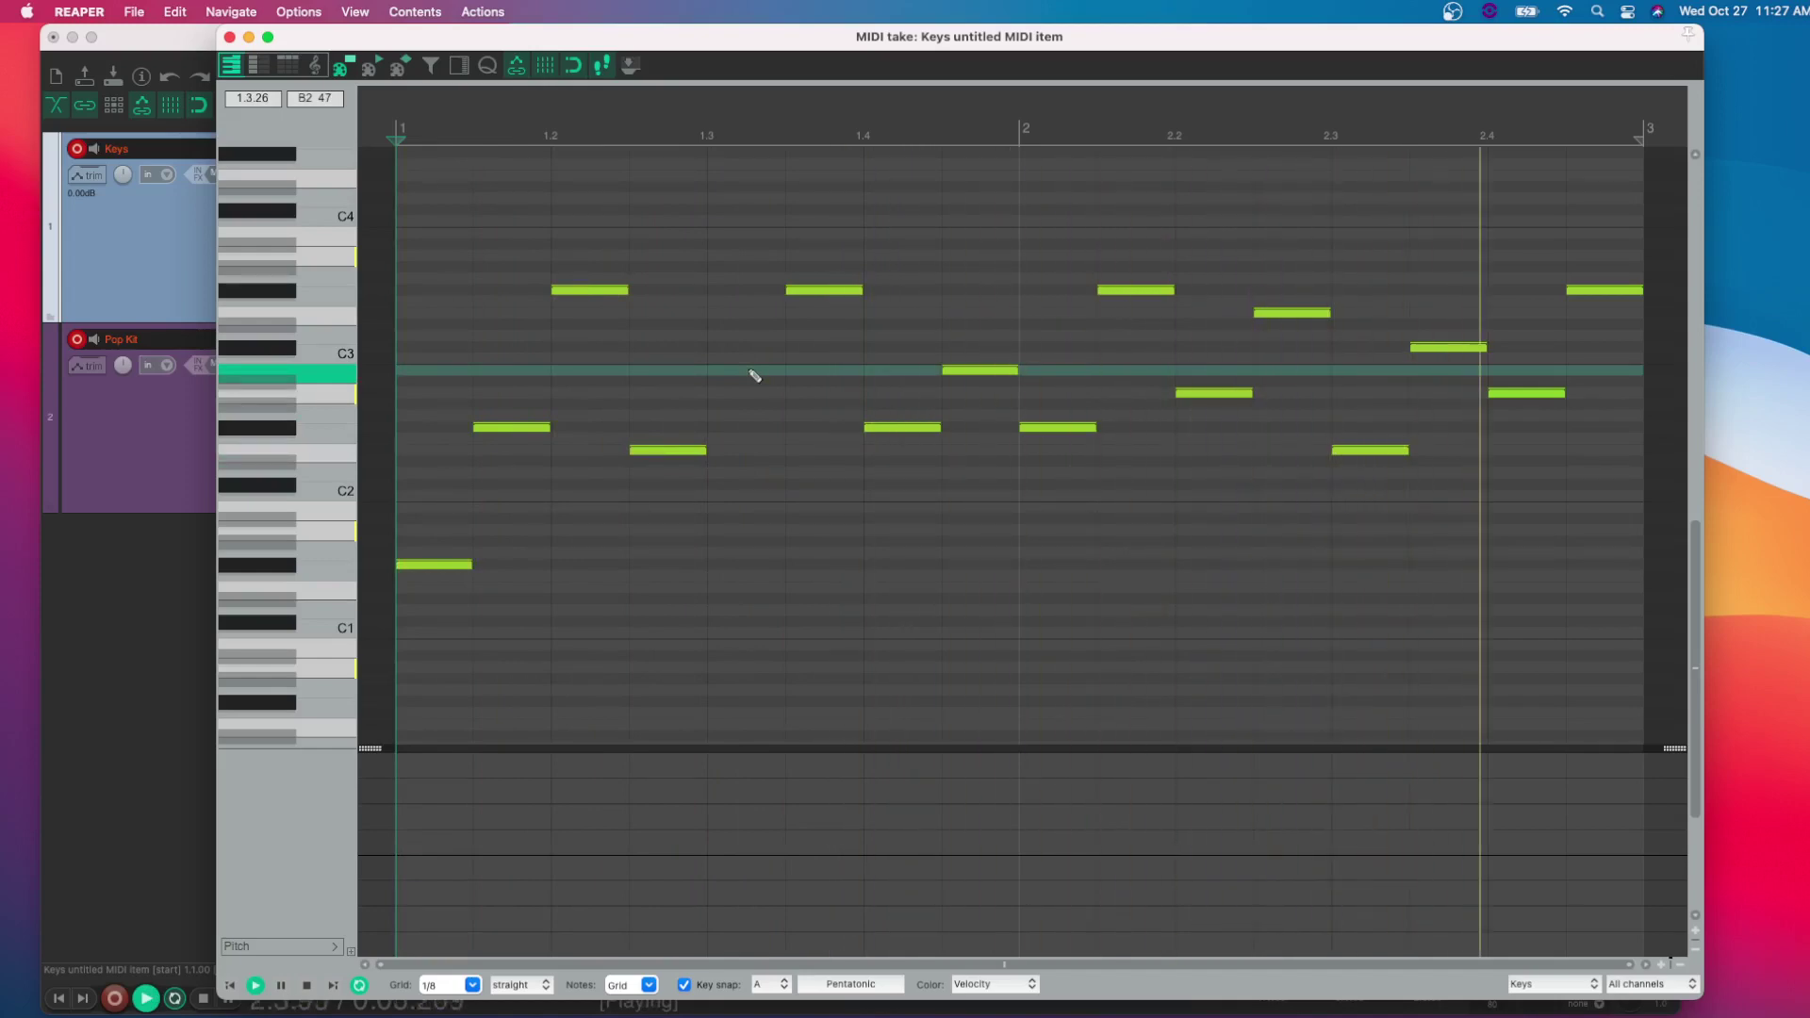
key(space)
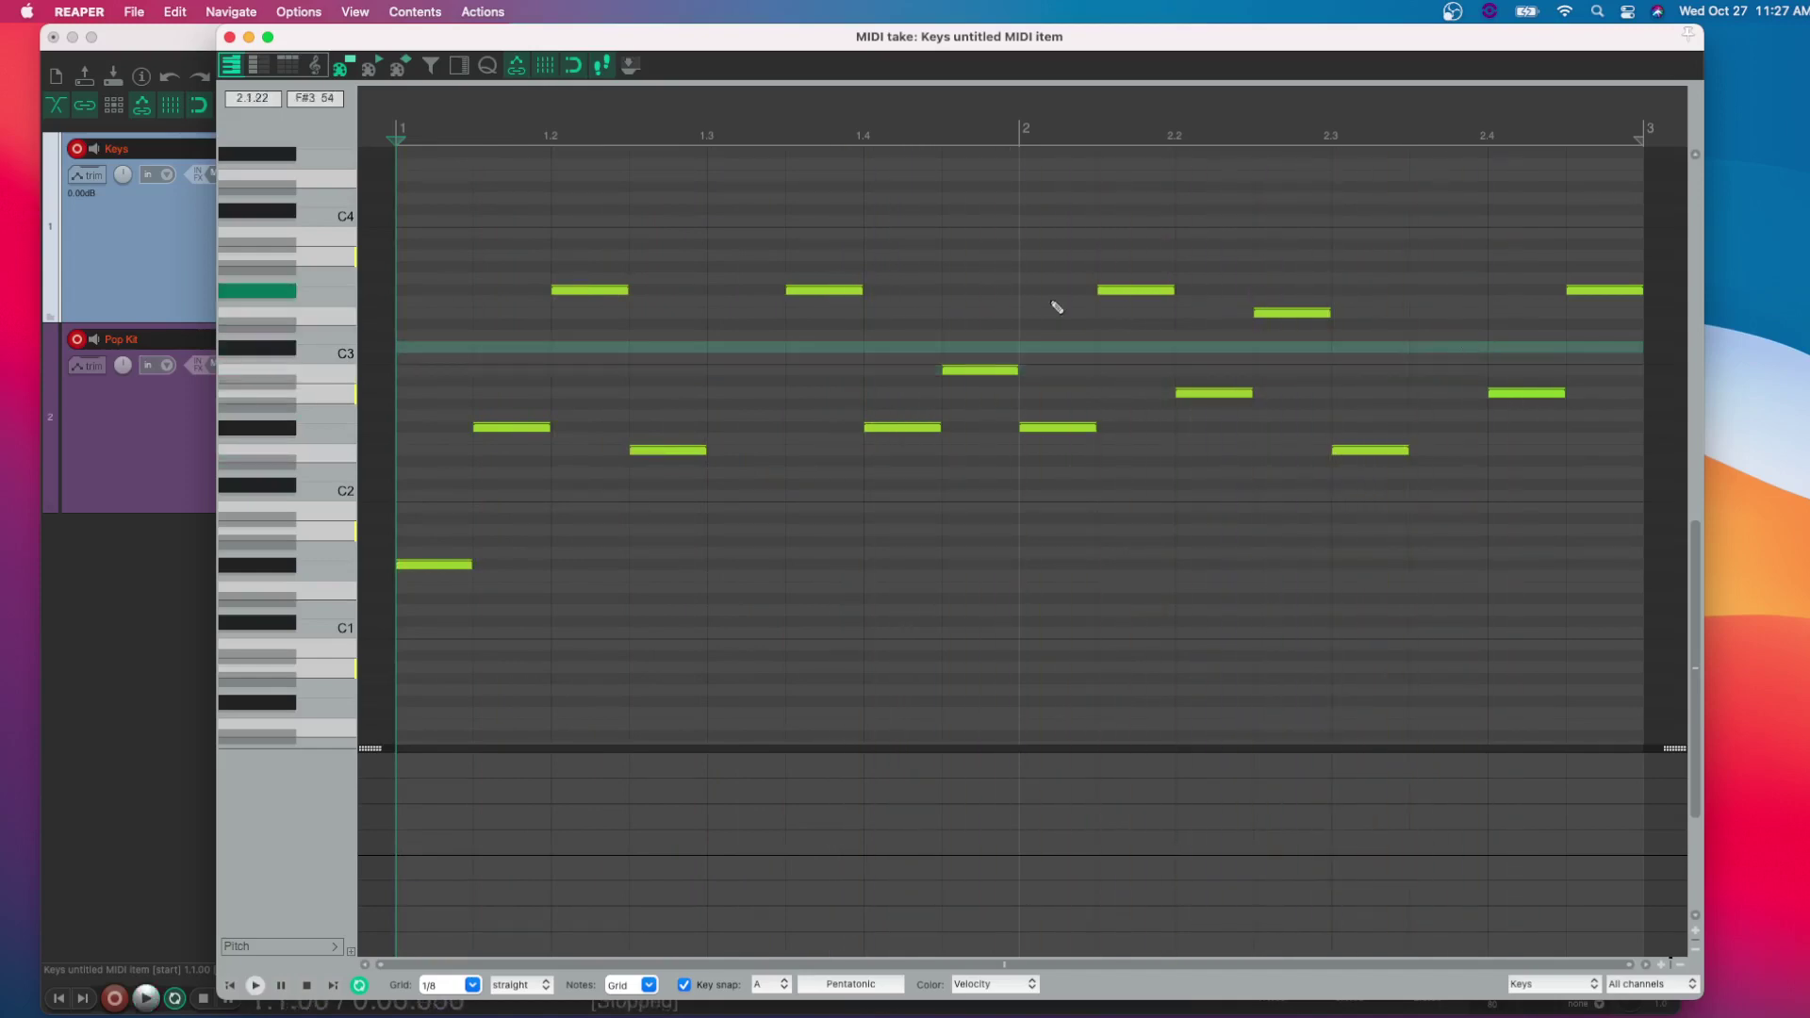
key(space)
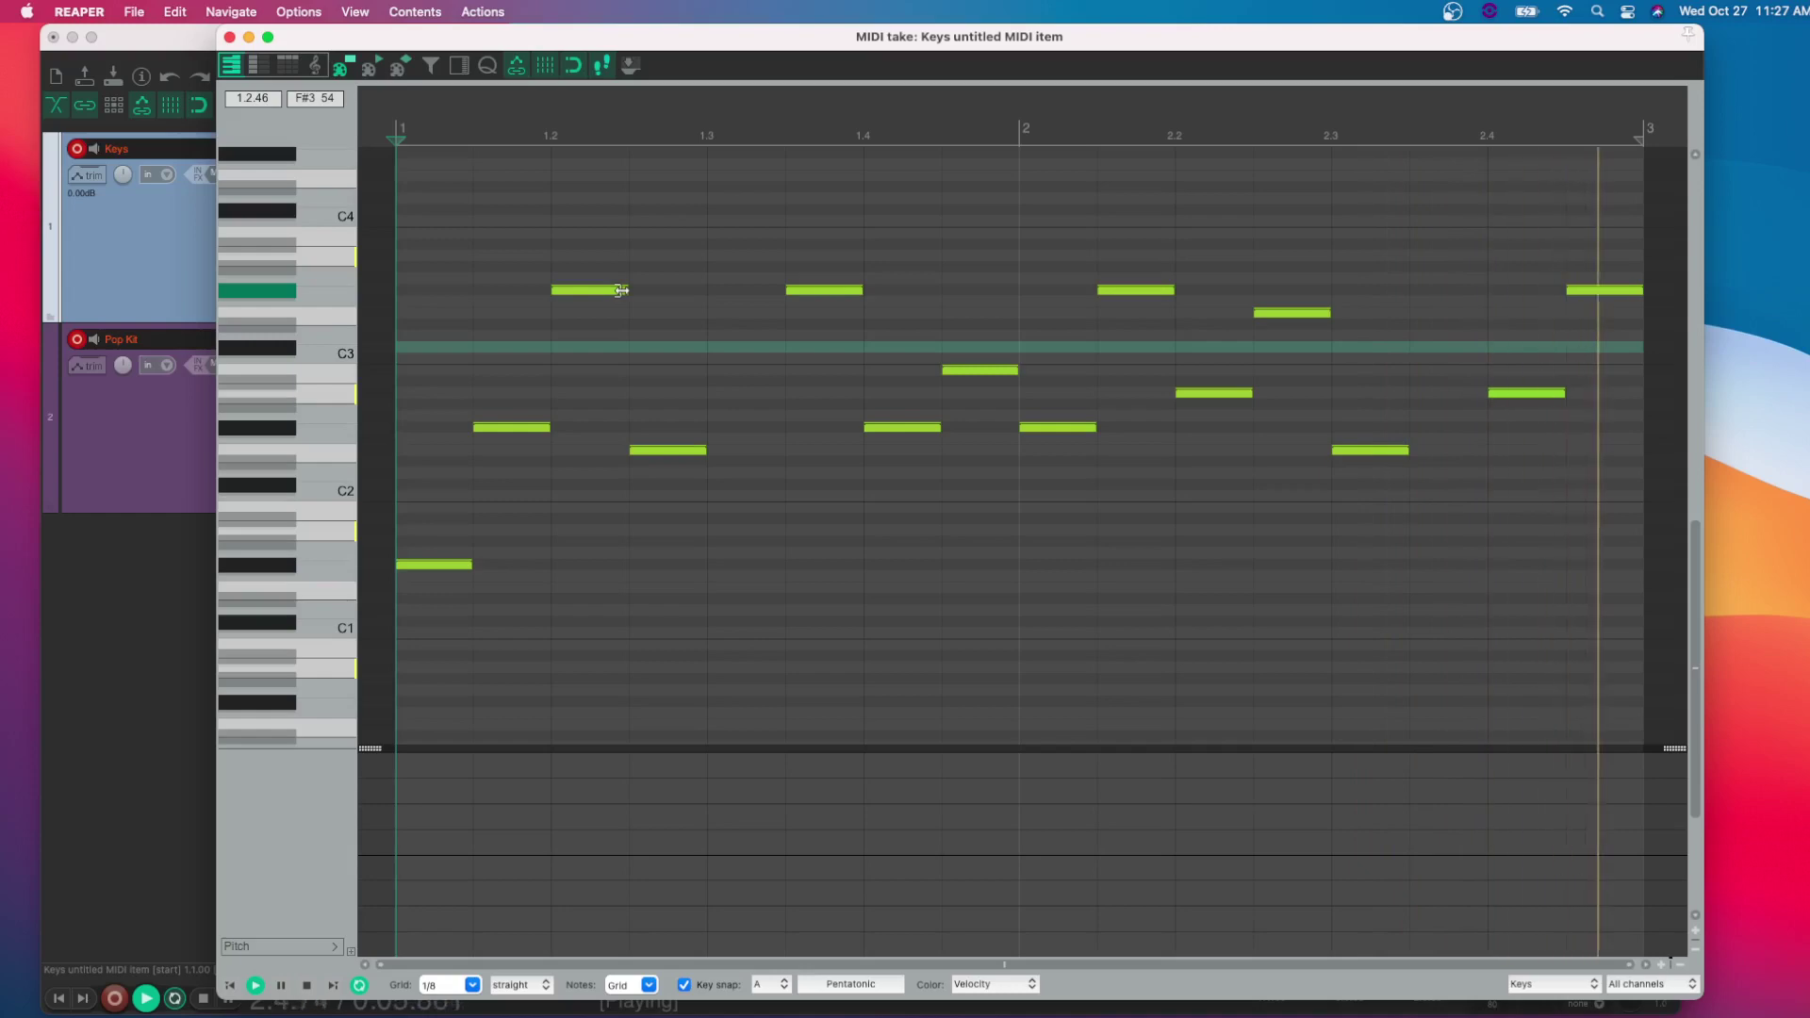
Lengthen the E2 notes in both measures to quarter notes and play the result.
click(700, 450)
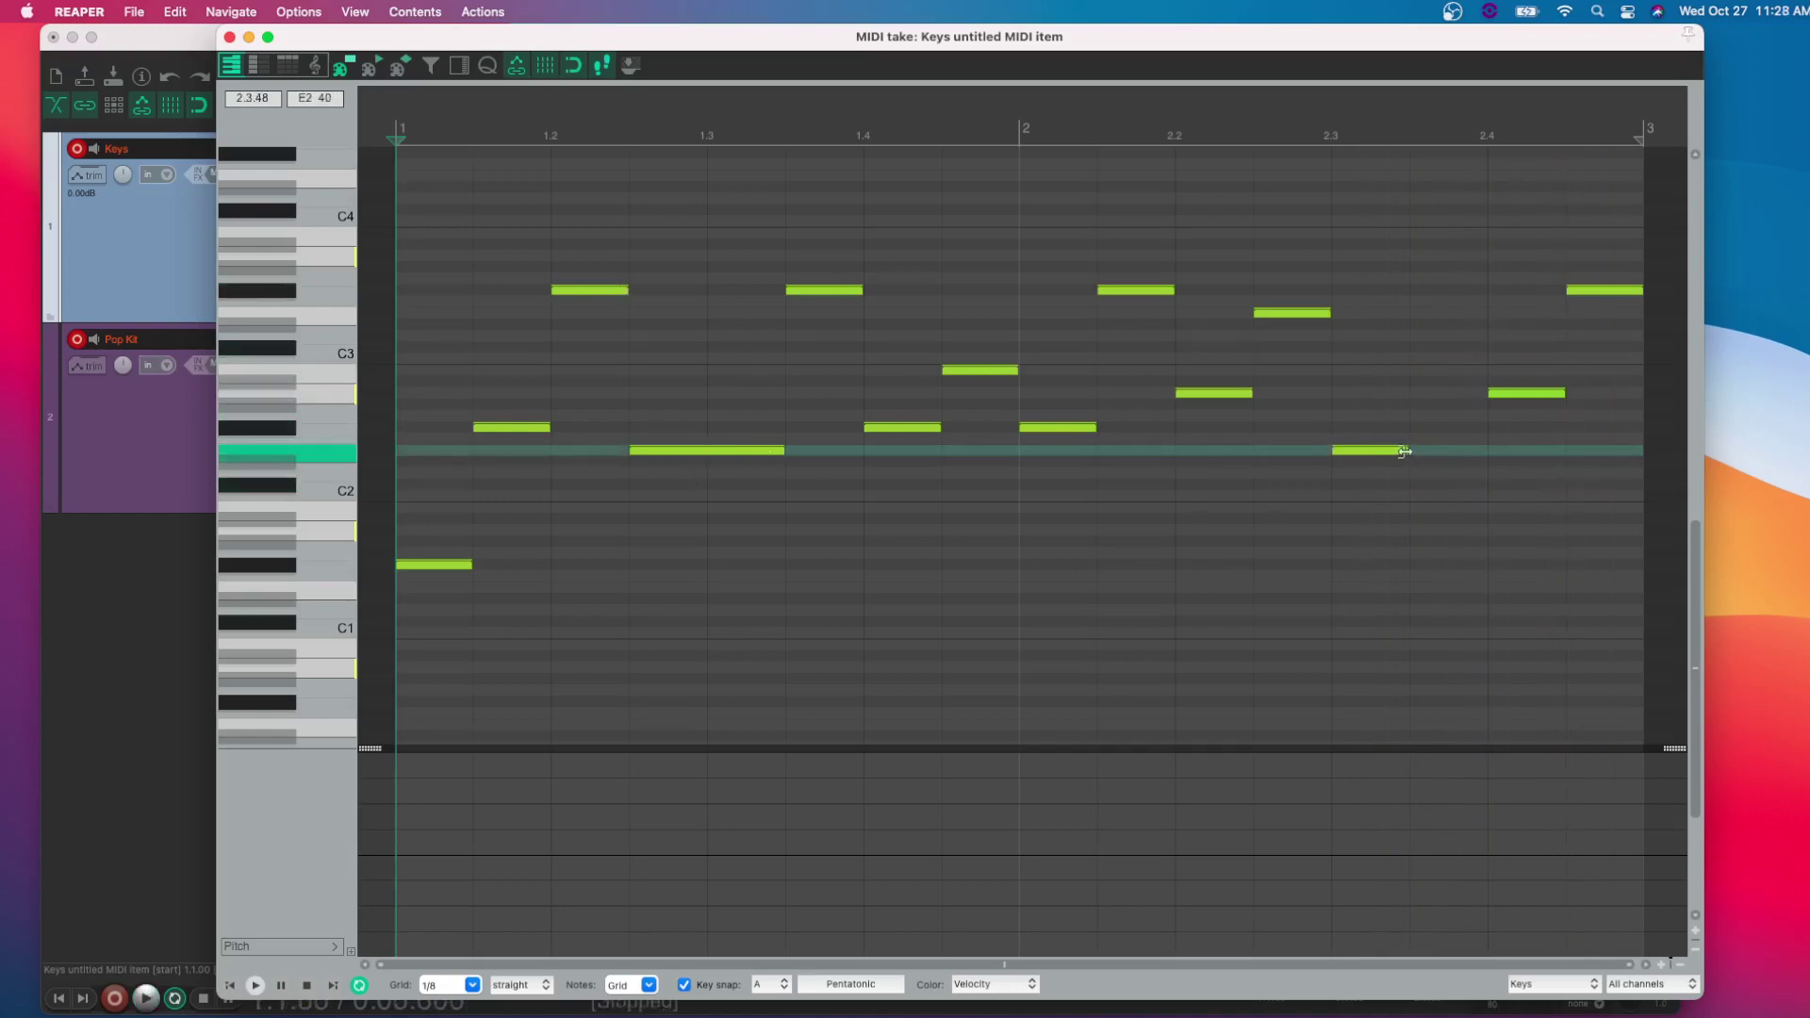
key(space)
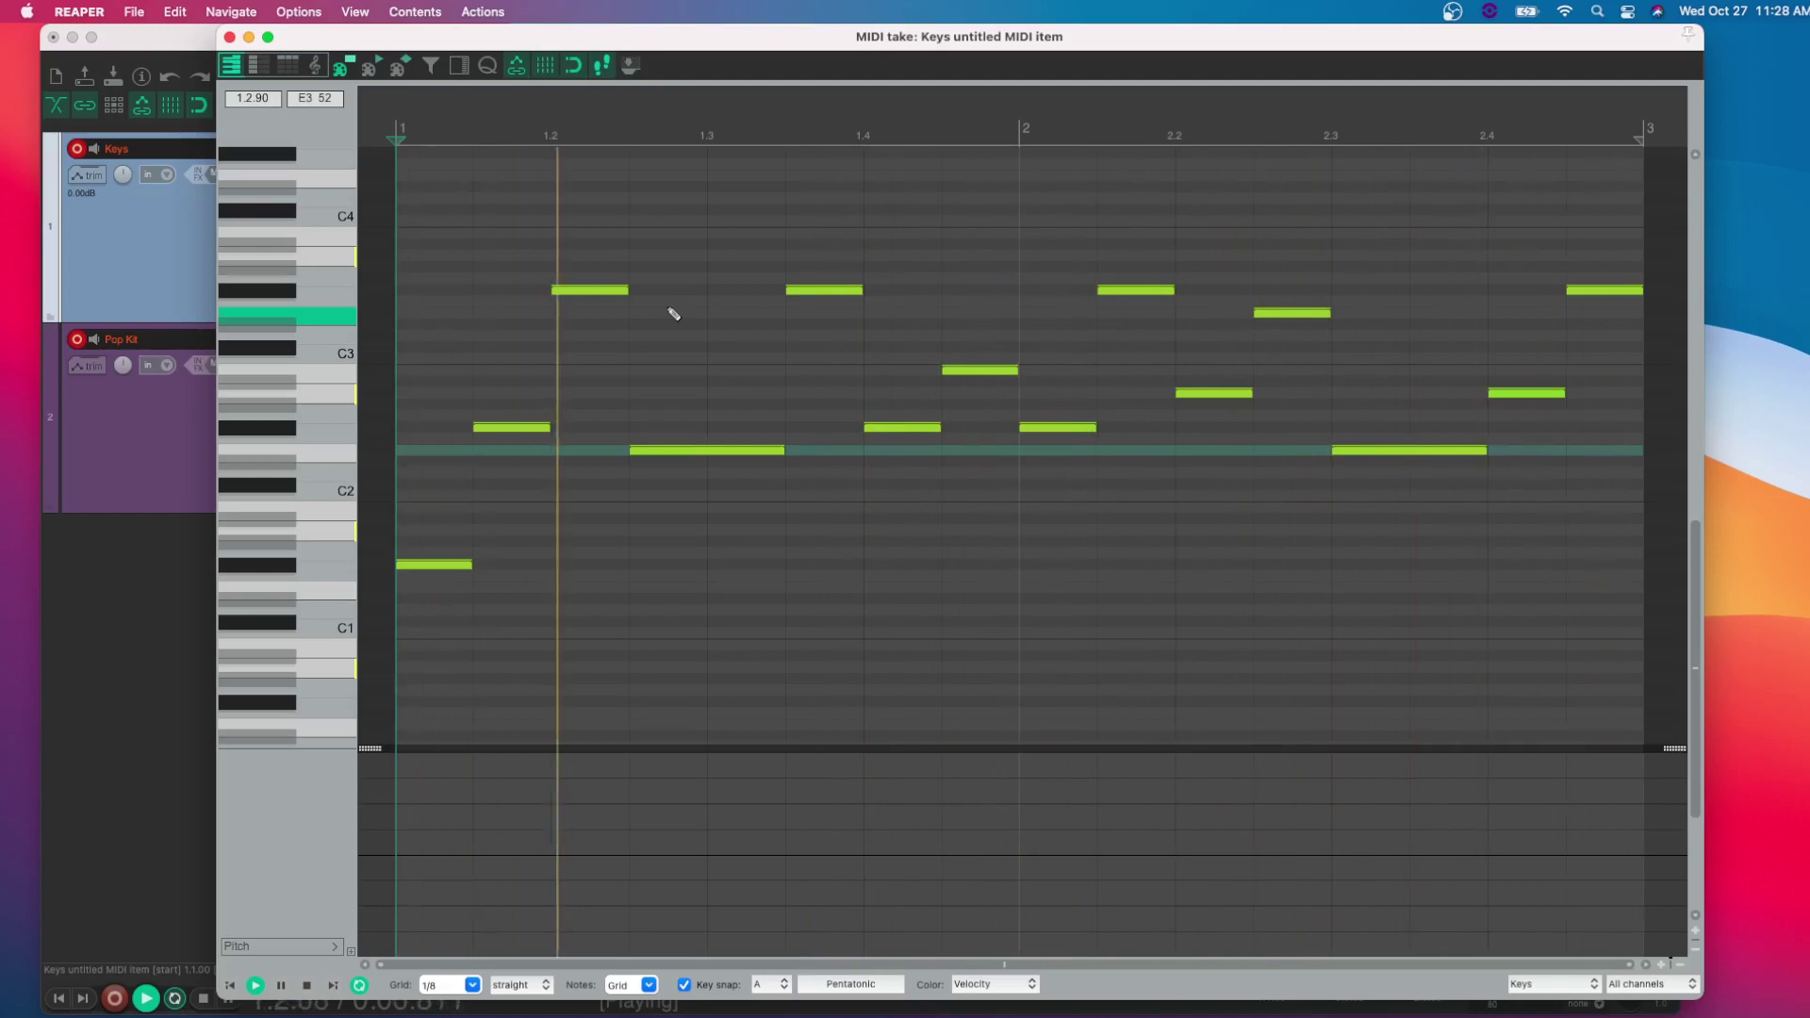
key(space)
Set the grid to 1/16, split the last F#3 into two sixteenth notes, and play the melody from the start.
scroll(1184, 303, right, 2)
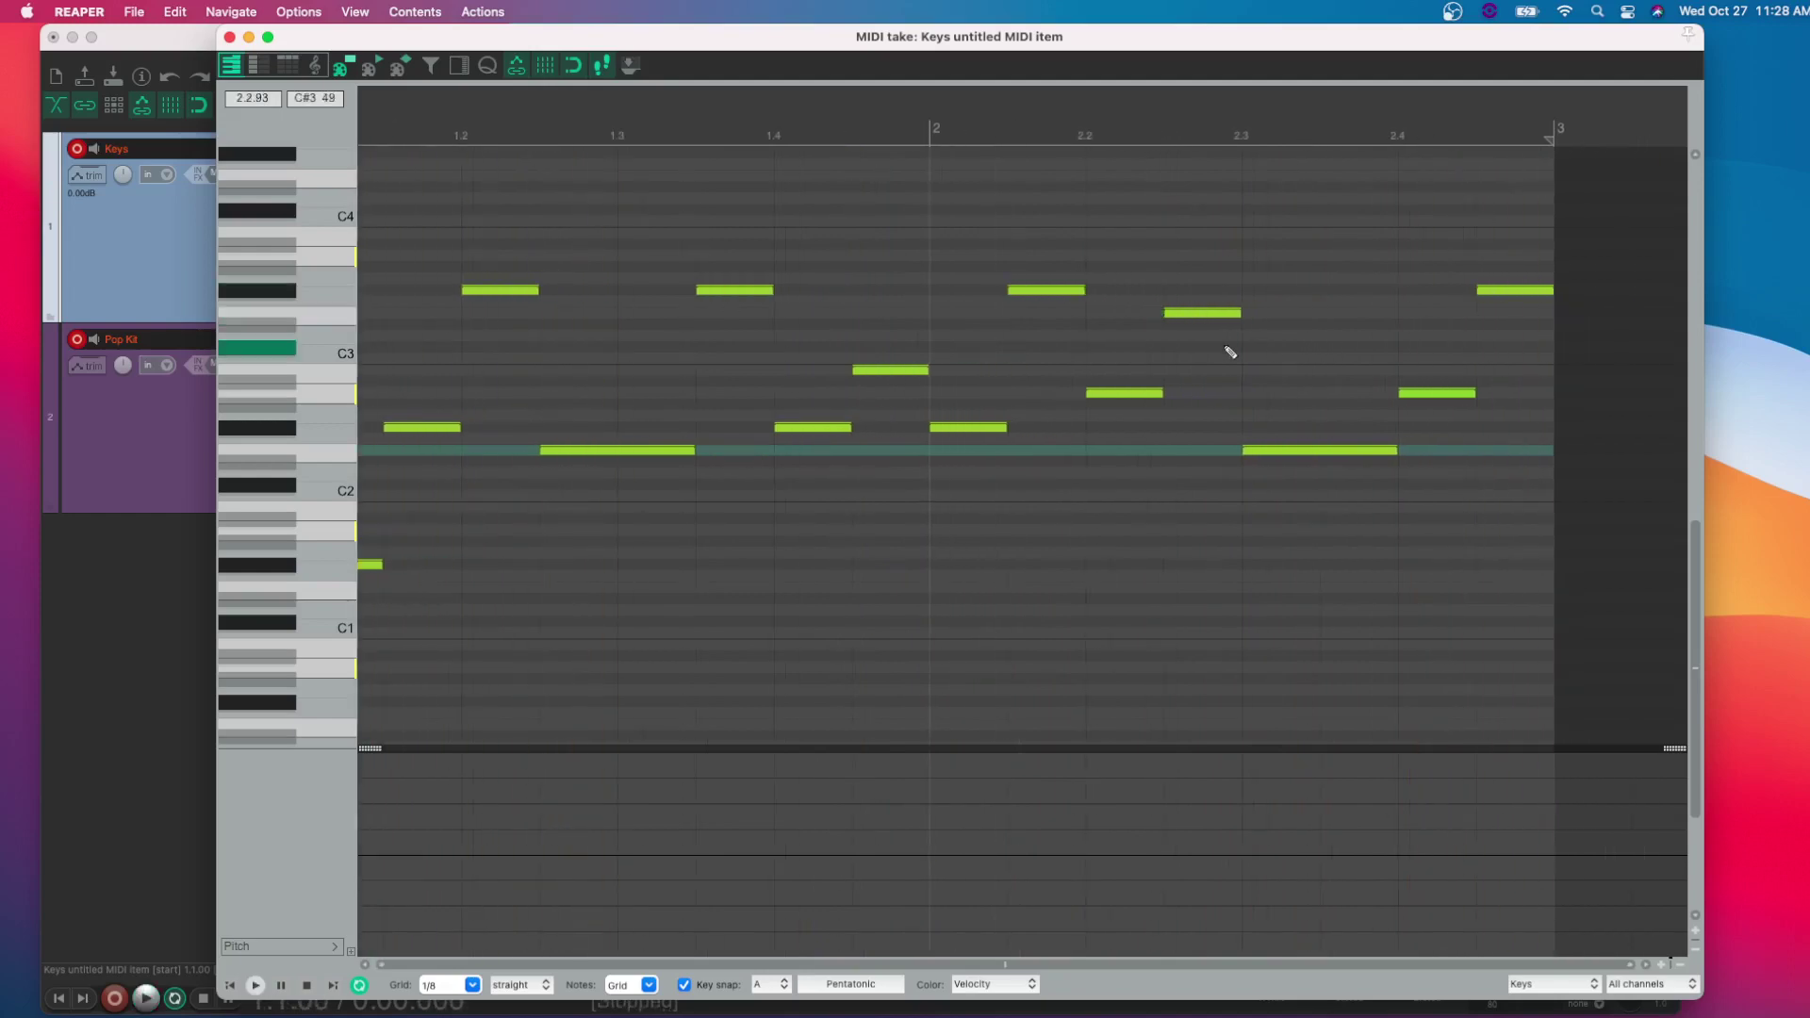
click(472, 986)
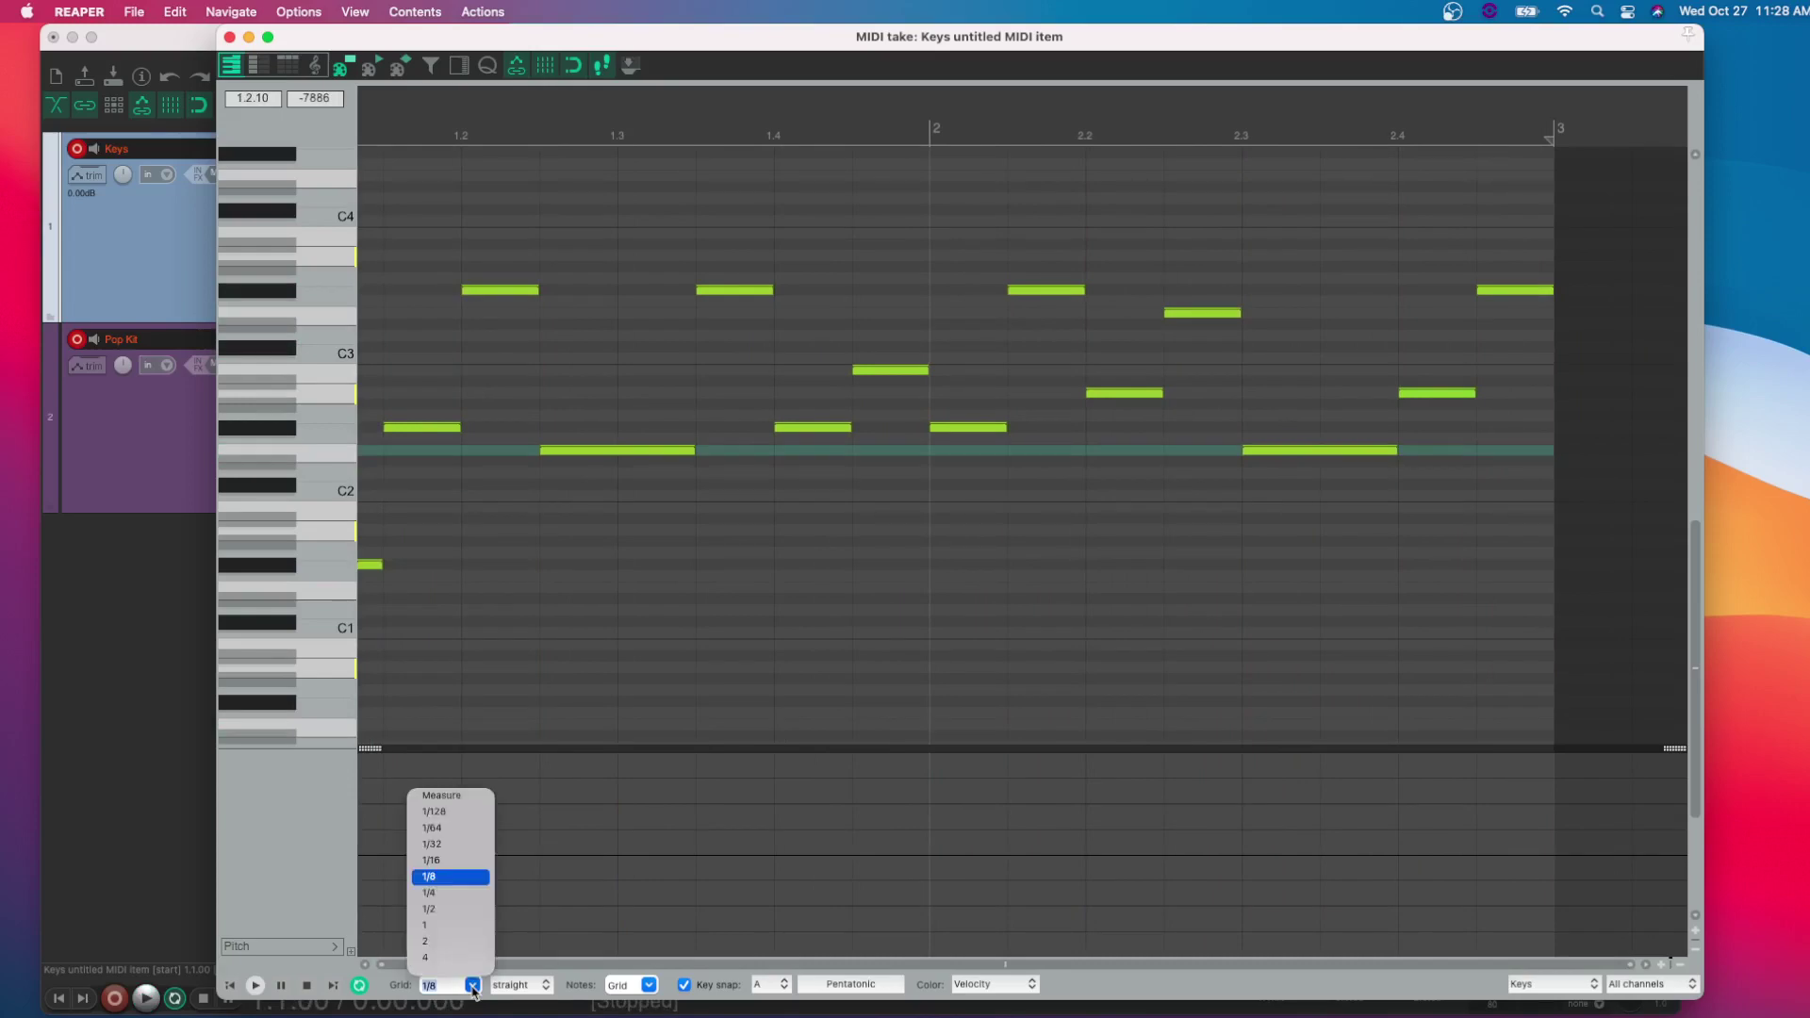
click(451, 861)
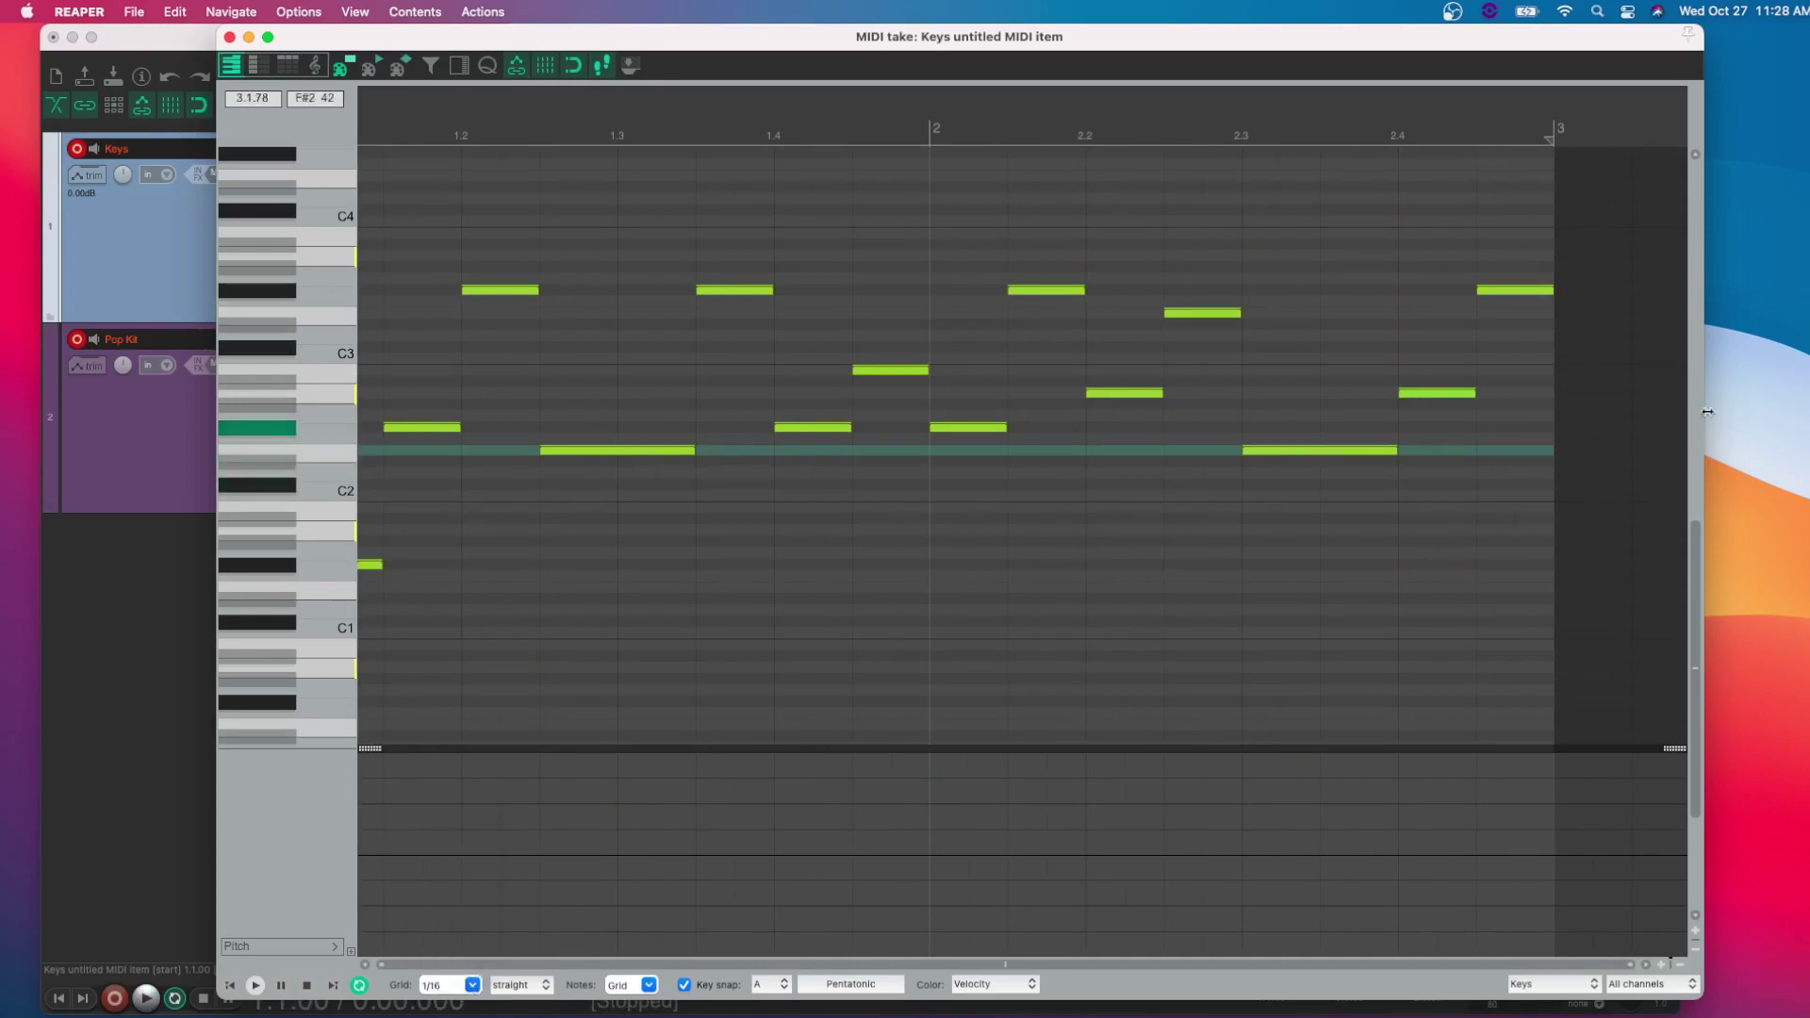
drag(1547, 289, 1518, 289)
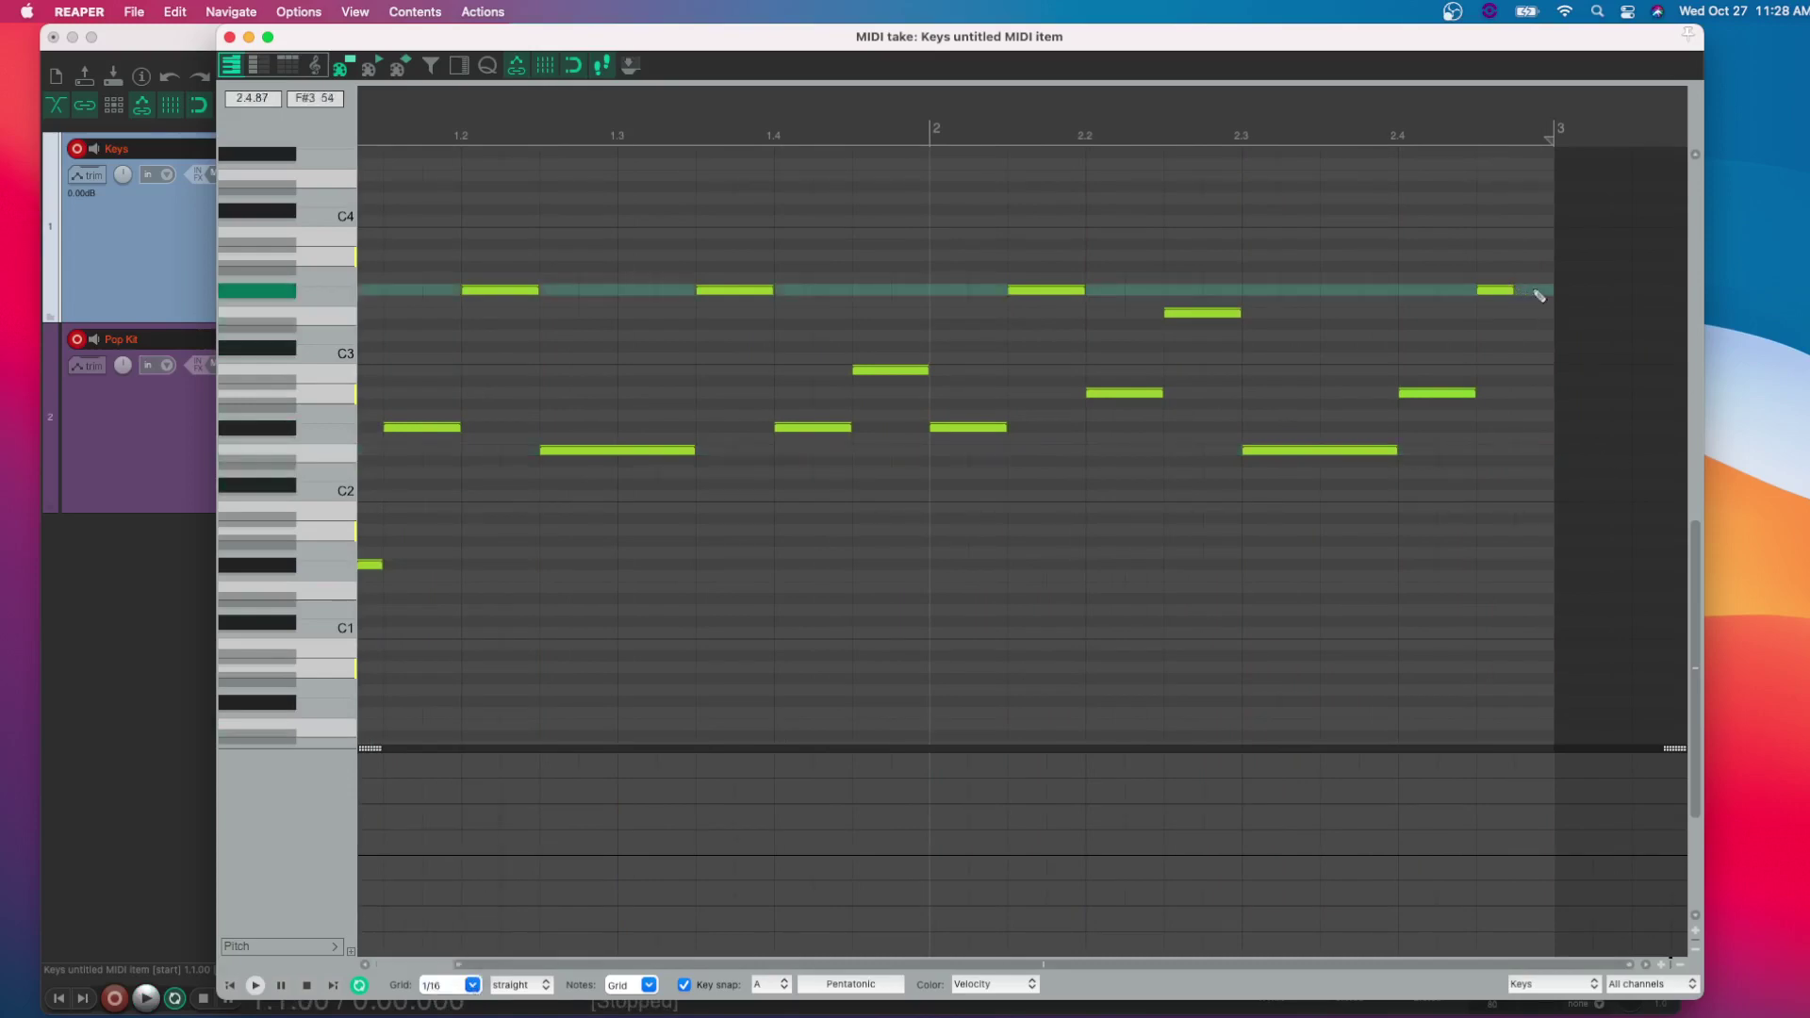
click(1537, 290)
key(Home)
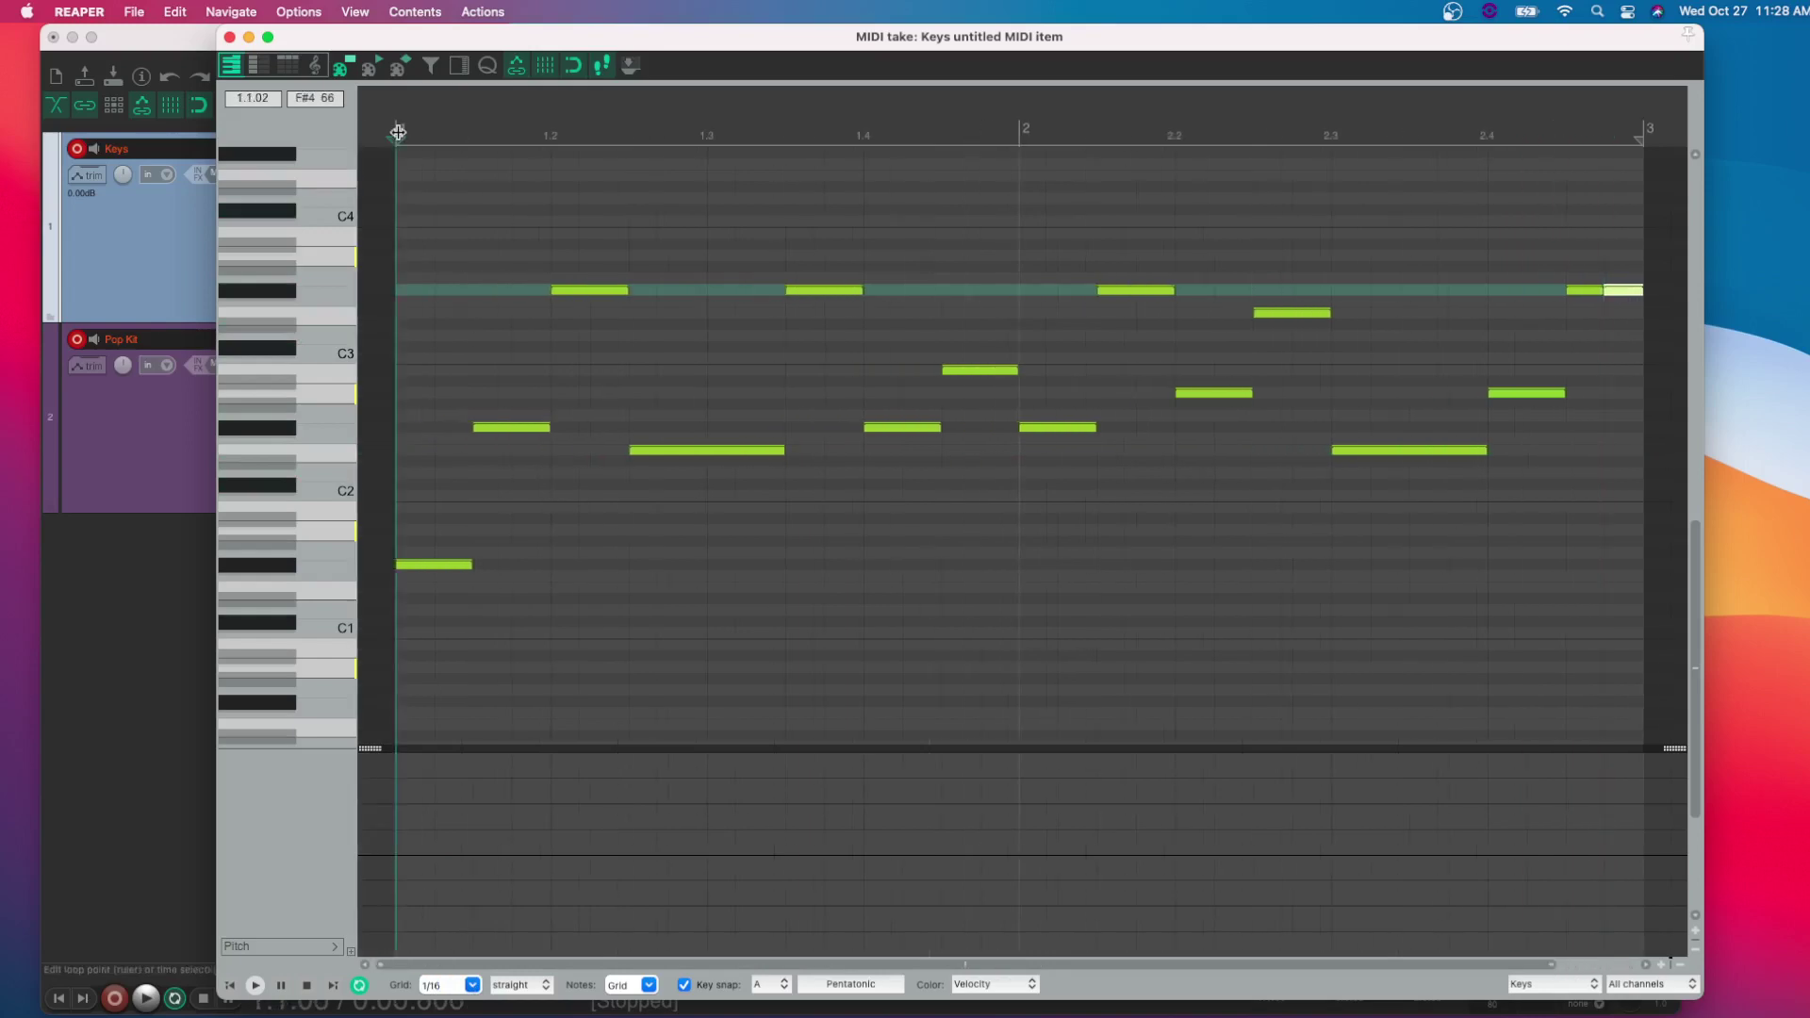
key(space)
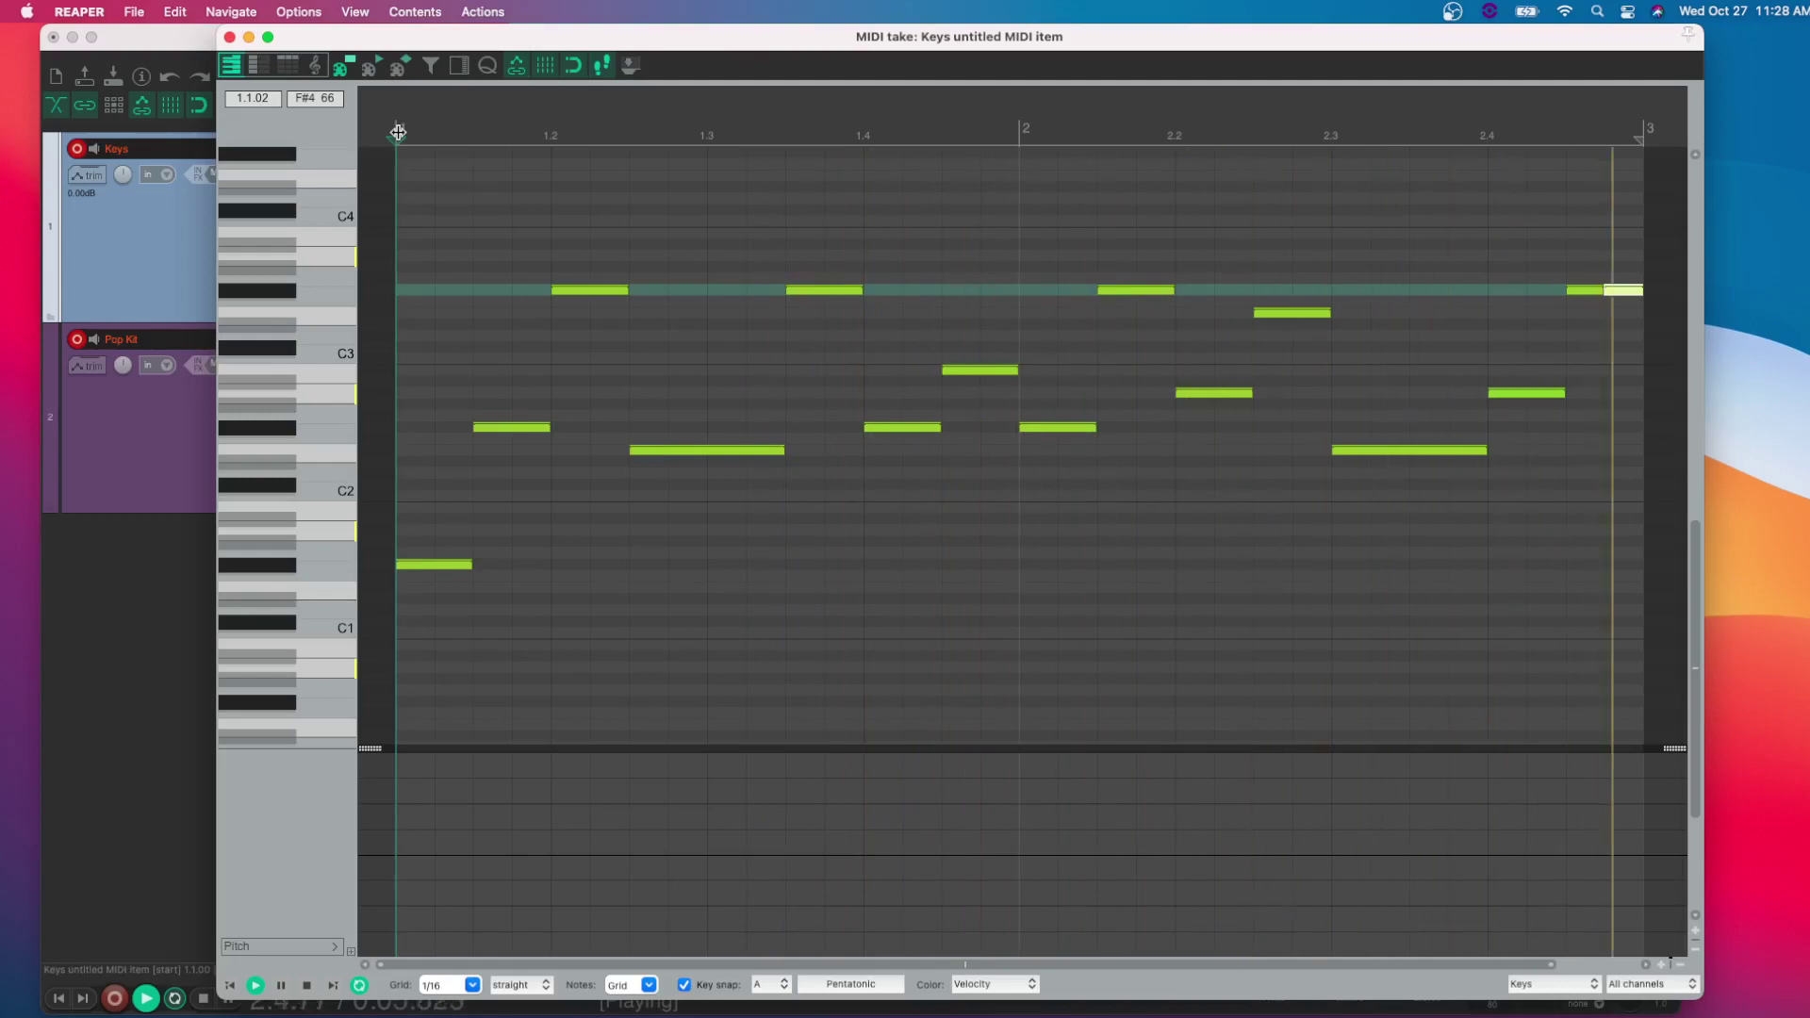
key(space)
Add a sixteenth-note F#3 at beat 2.4, remove the very last F#3, and play from beat 2.2.
scroll(1301, 230, right, 3)
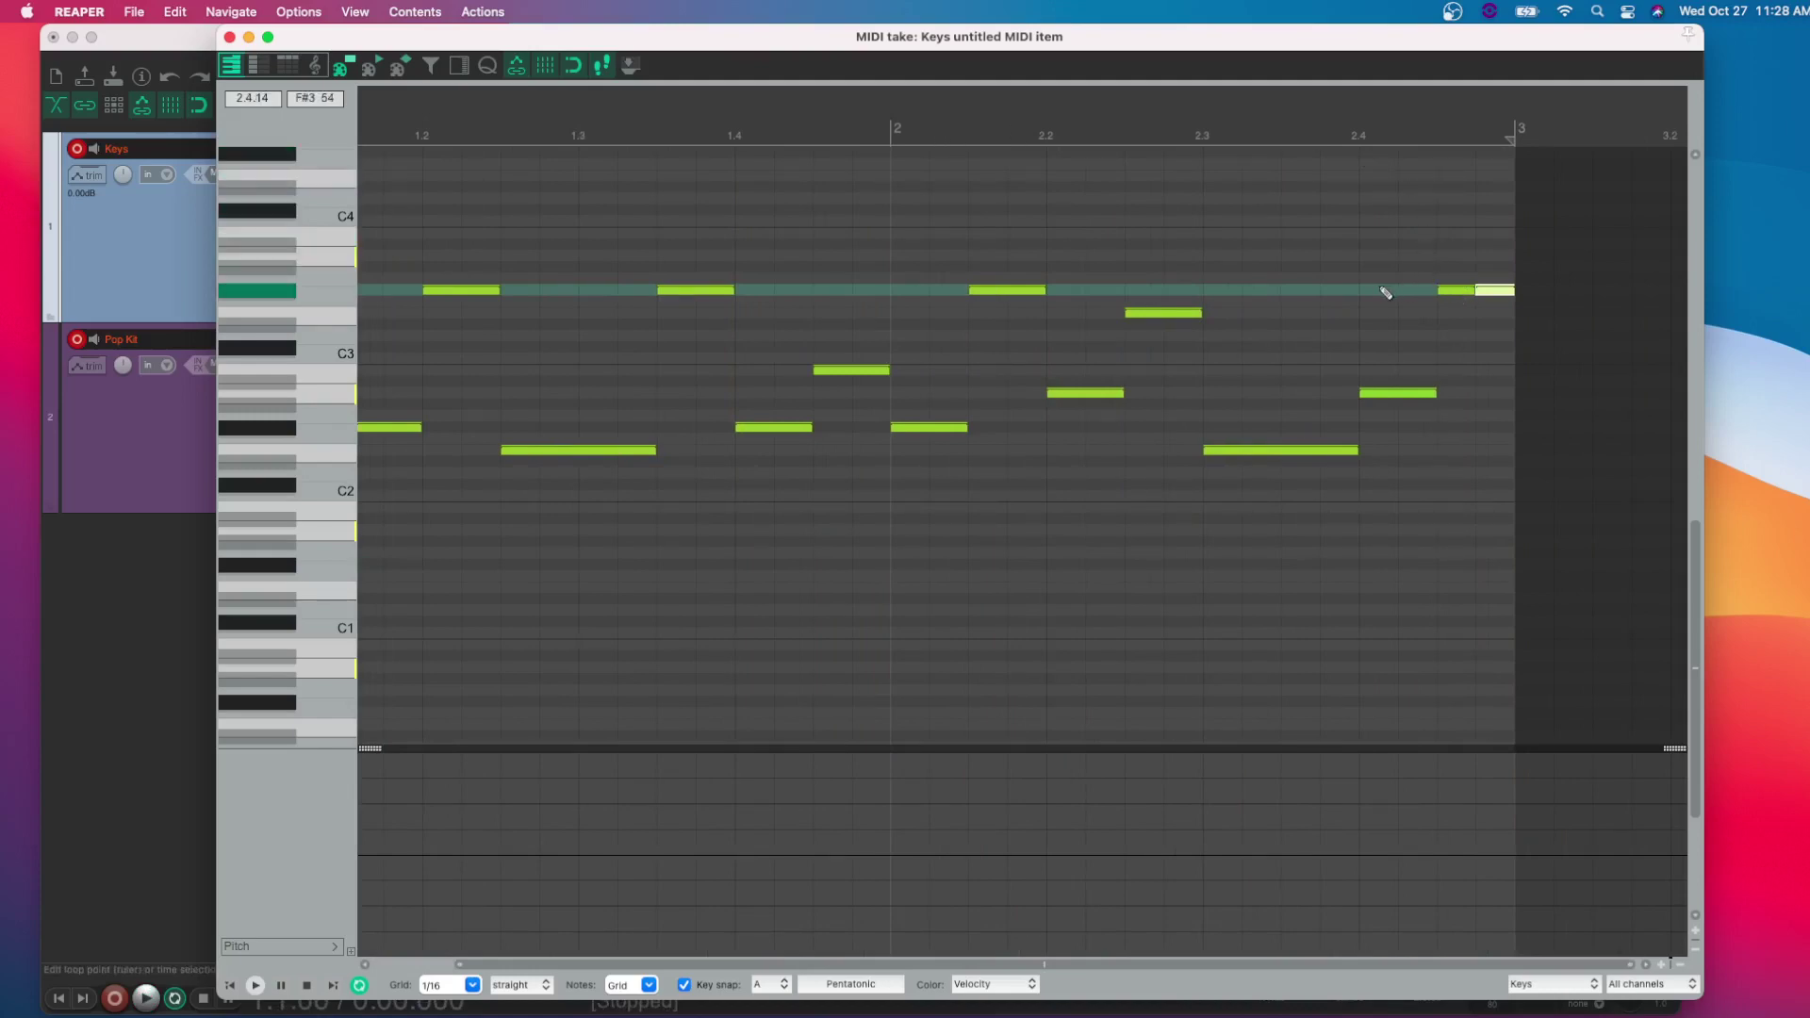
click(1386, 293)
click(1461, 290)
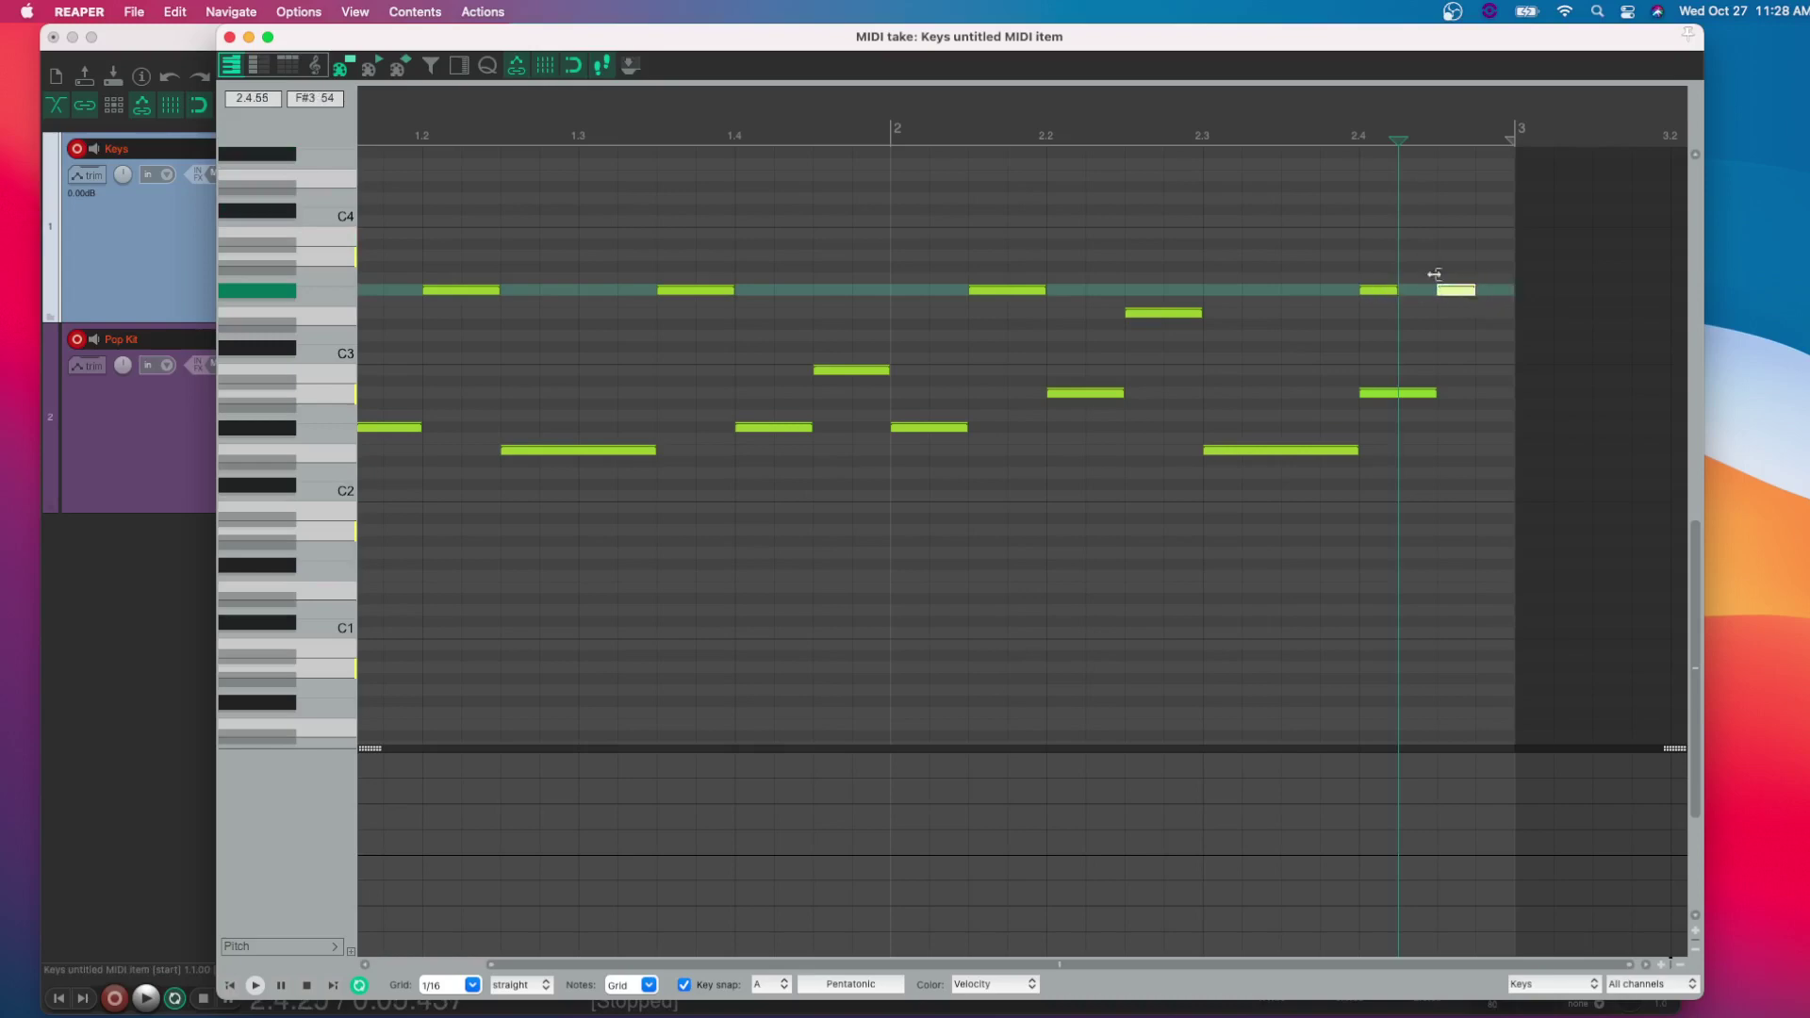
click(1048, 130)
key(space)
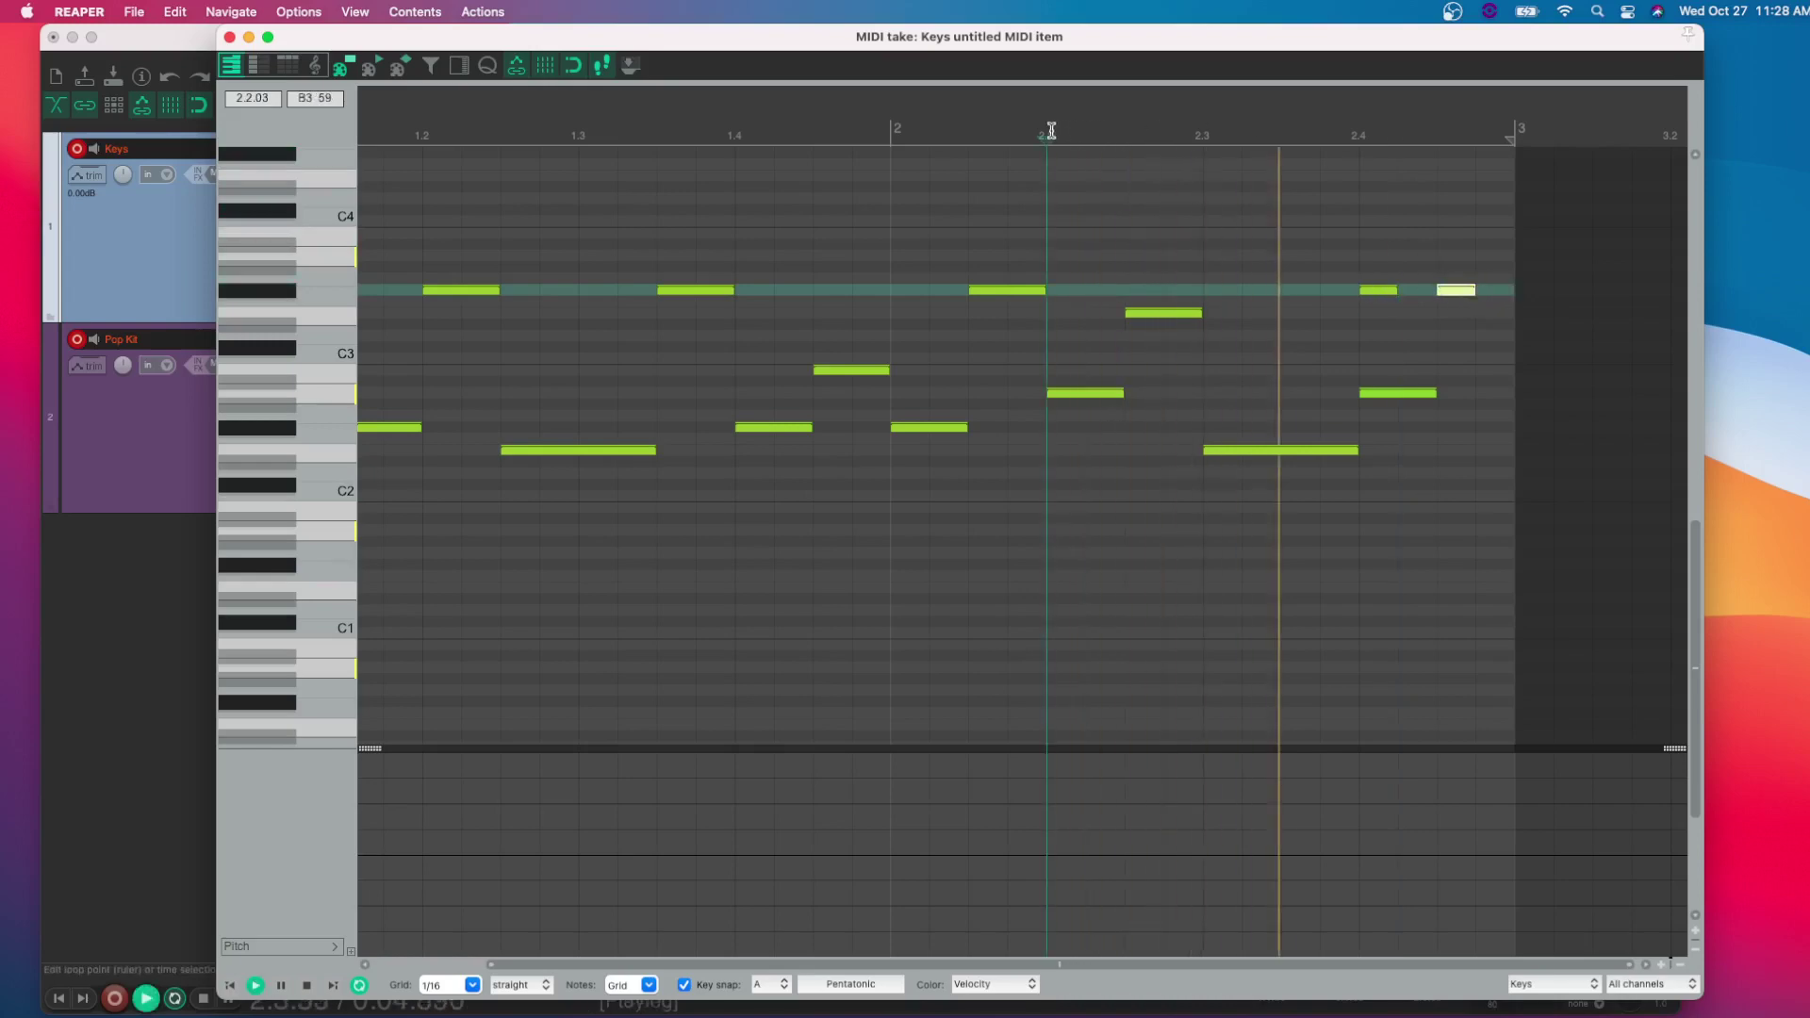
key(space)
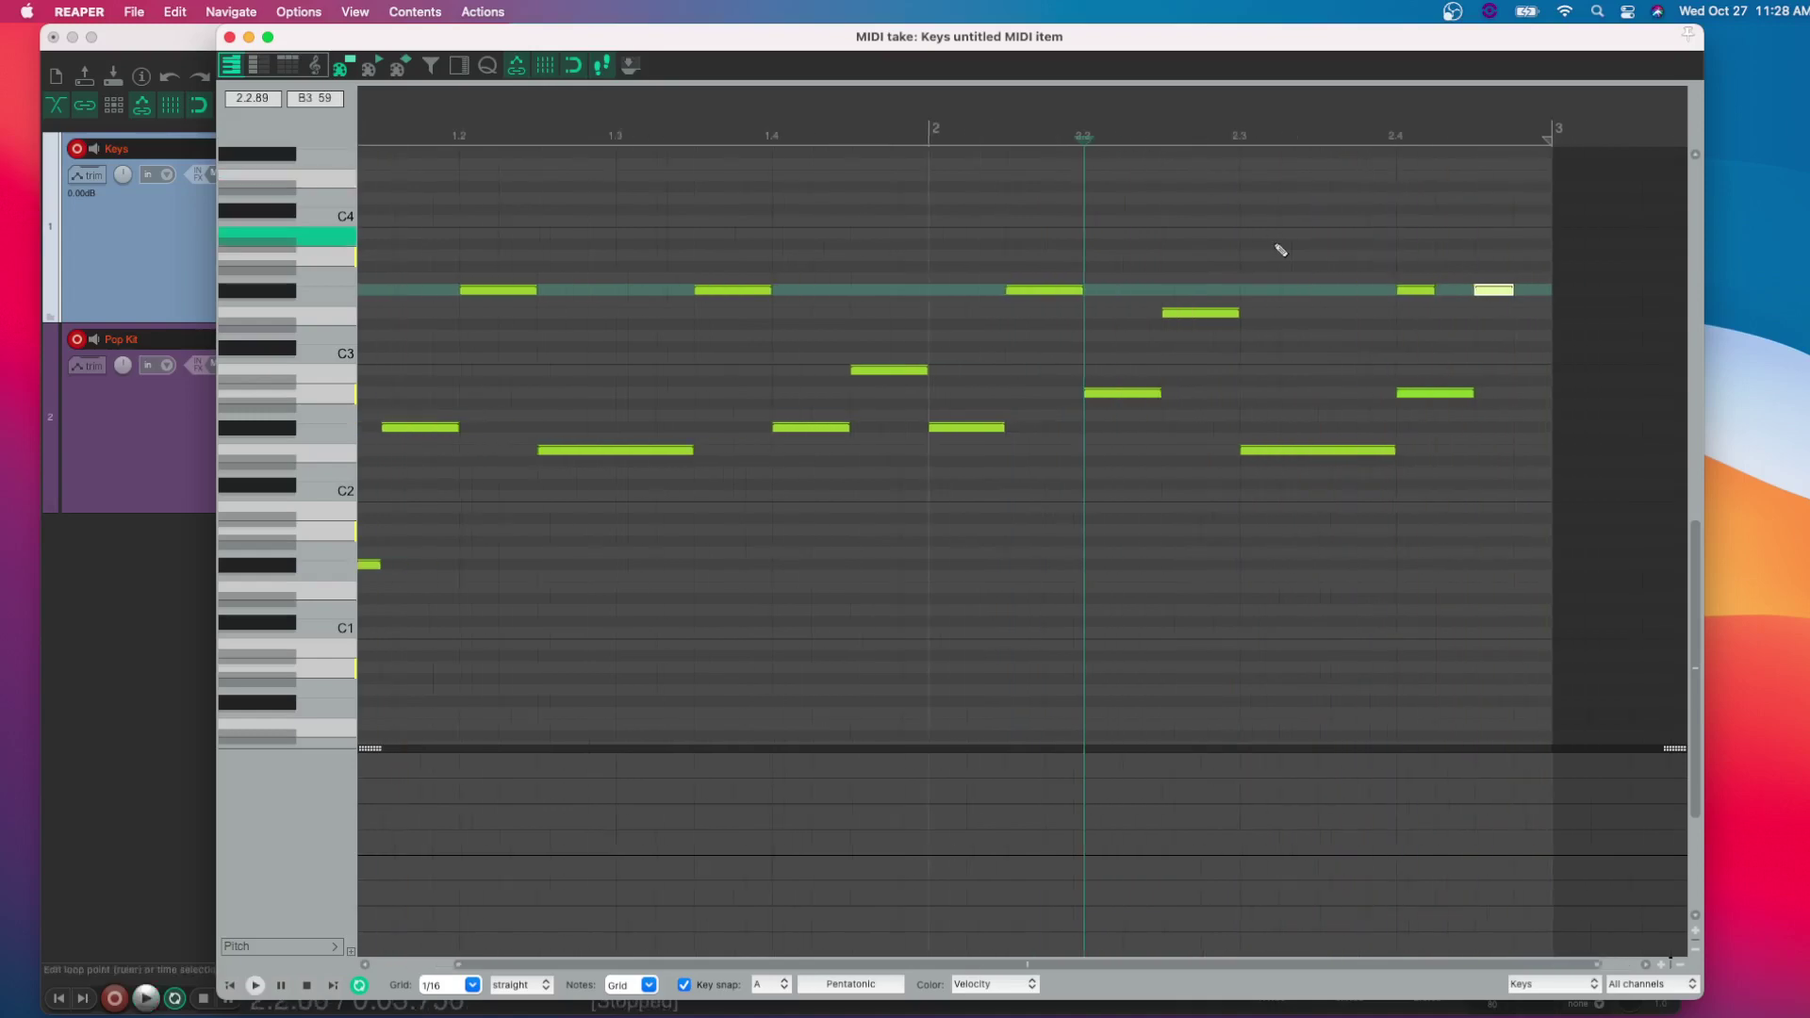
Try the F#3 at beat 2.4 one sixteenth later, listen to it, and return it to beat 2.4.
scroll(1278, 248, right, 5)
drag(1035, 295, 1074, 295)
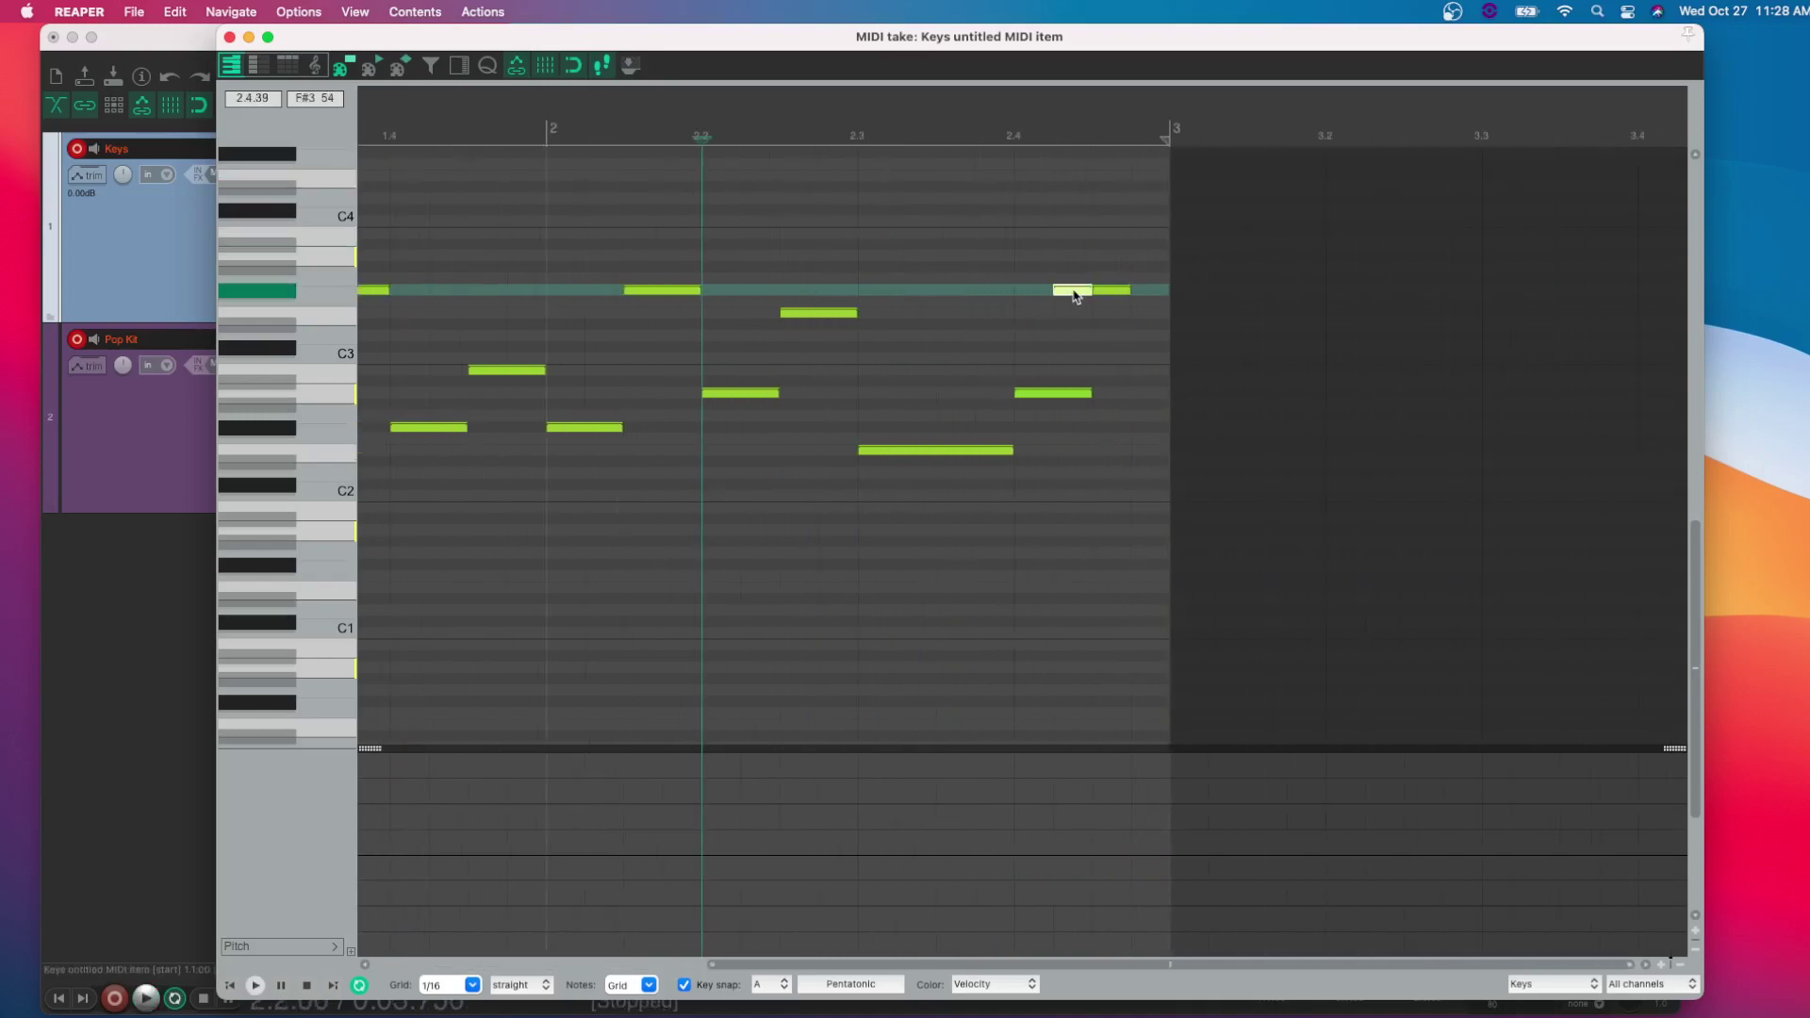
click(1025, 258)
key(space)
key(space)
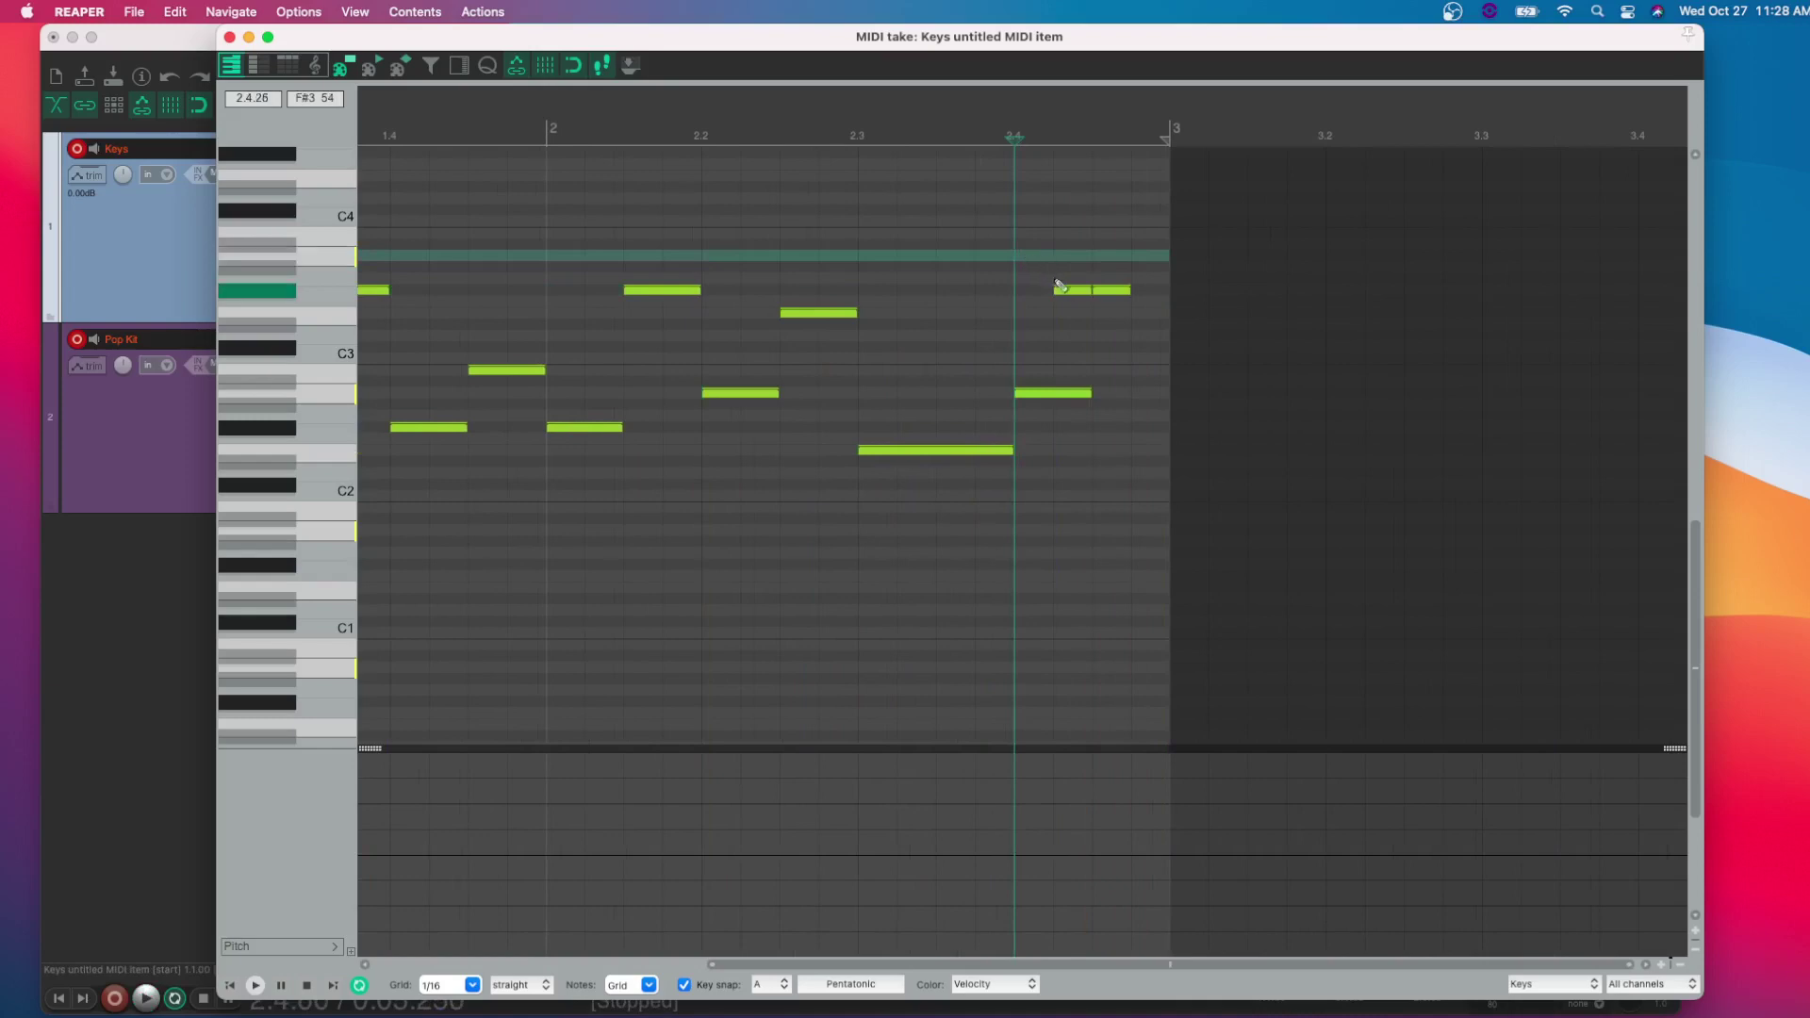
click(1072, 292)
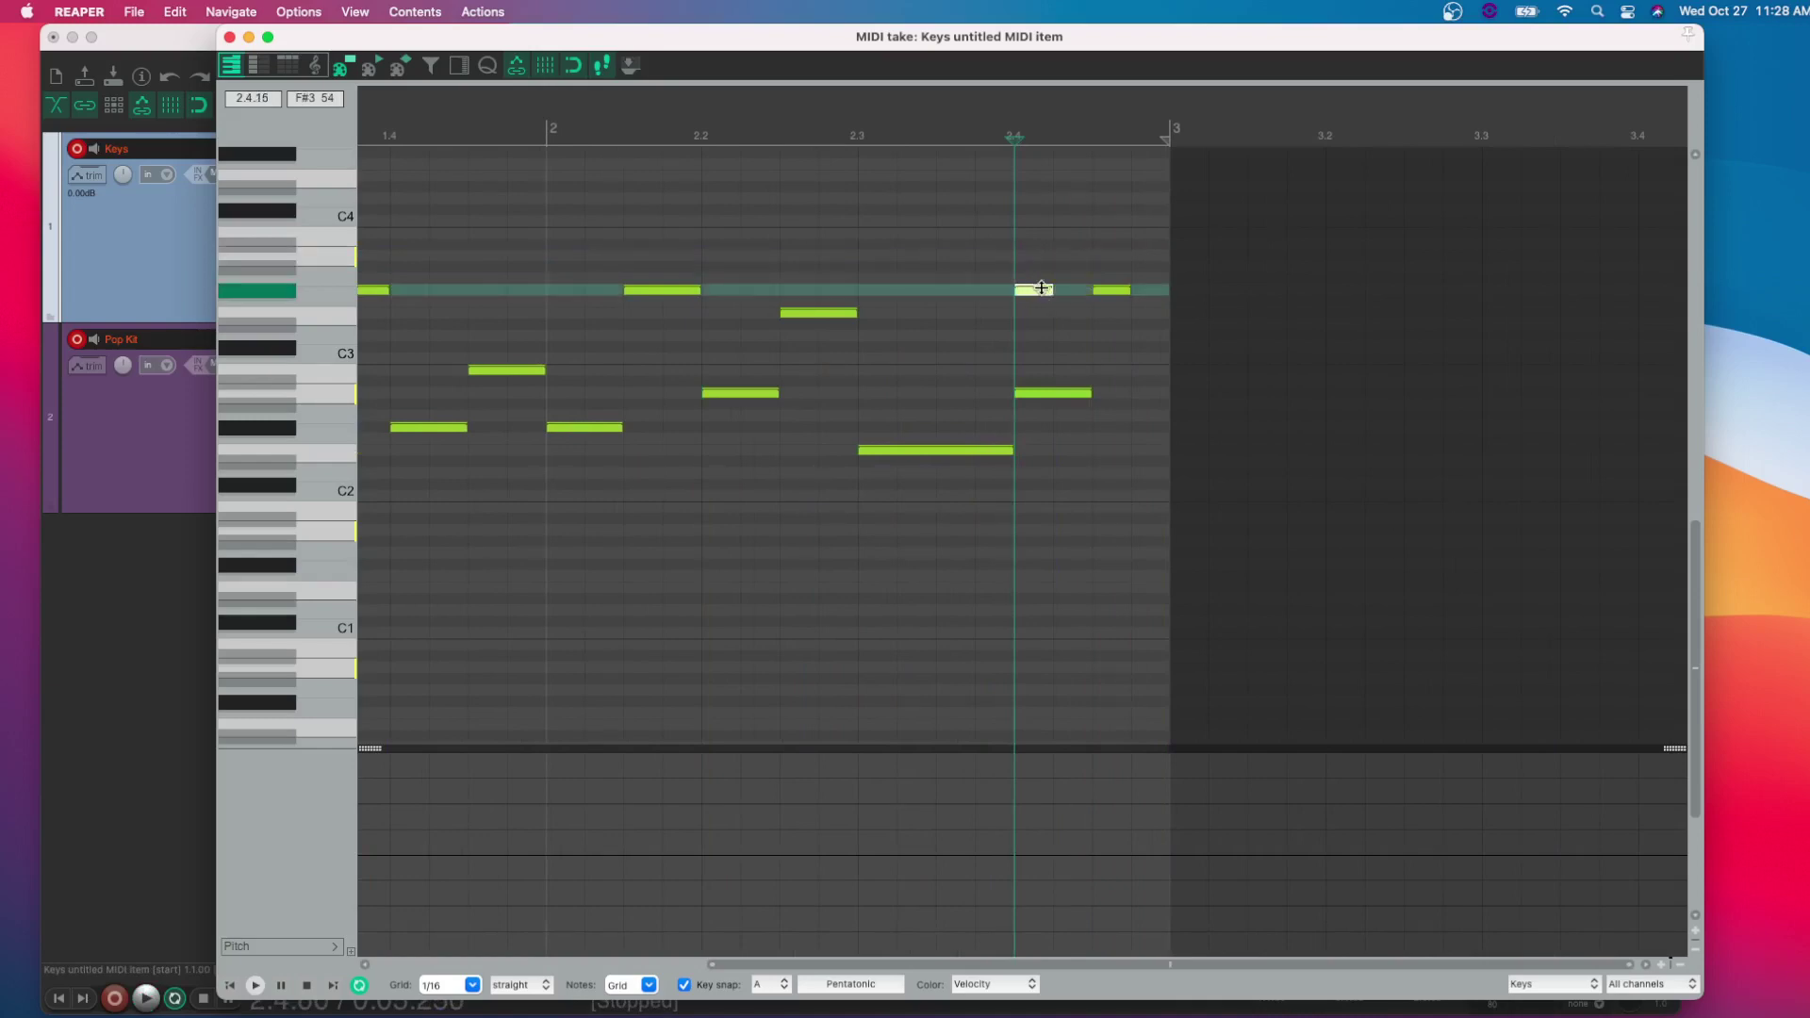
Delete all the notes from the Keys item.
scroll(1066, 343, left, 4)
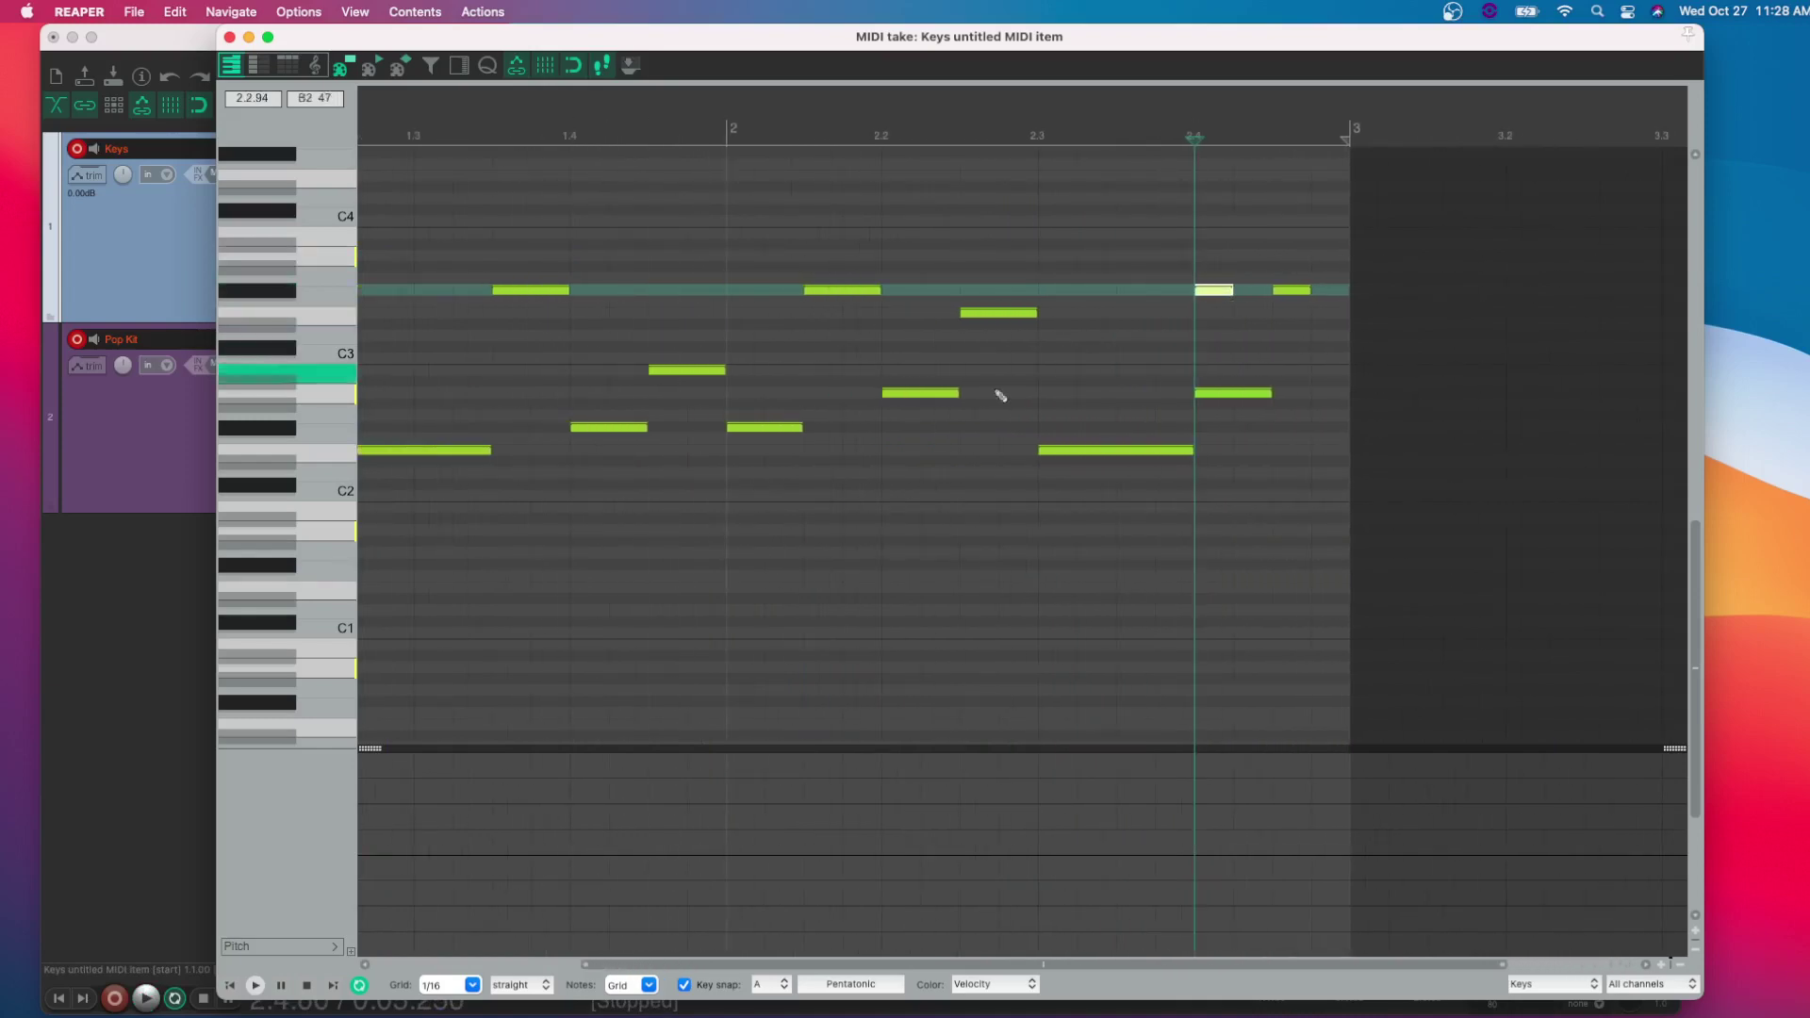
key(Delete)
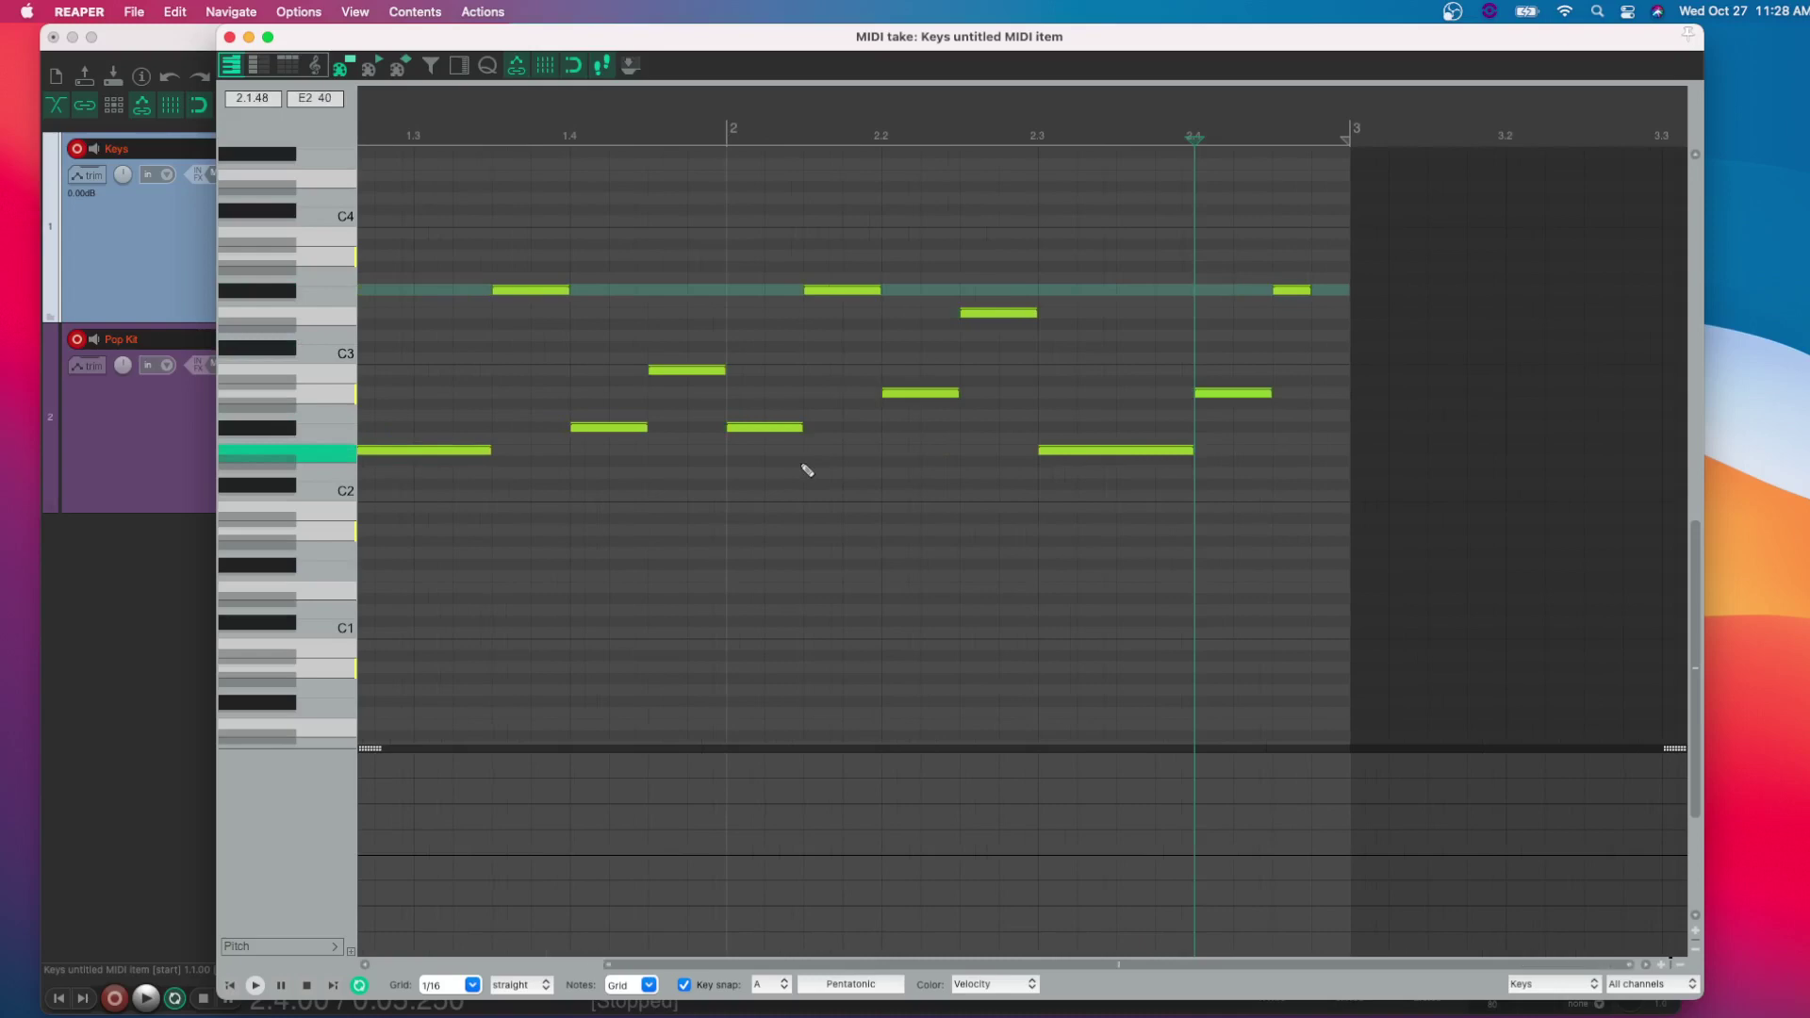
key(super+a)
key(Delete)
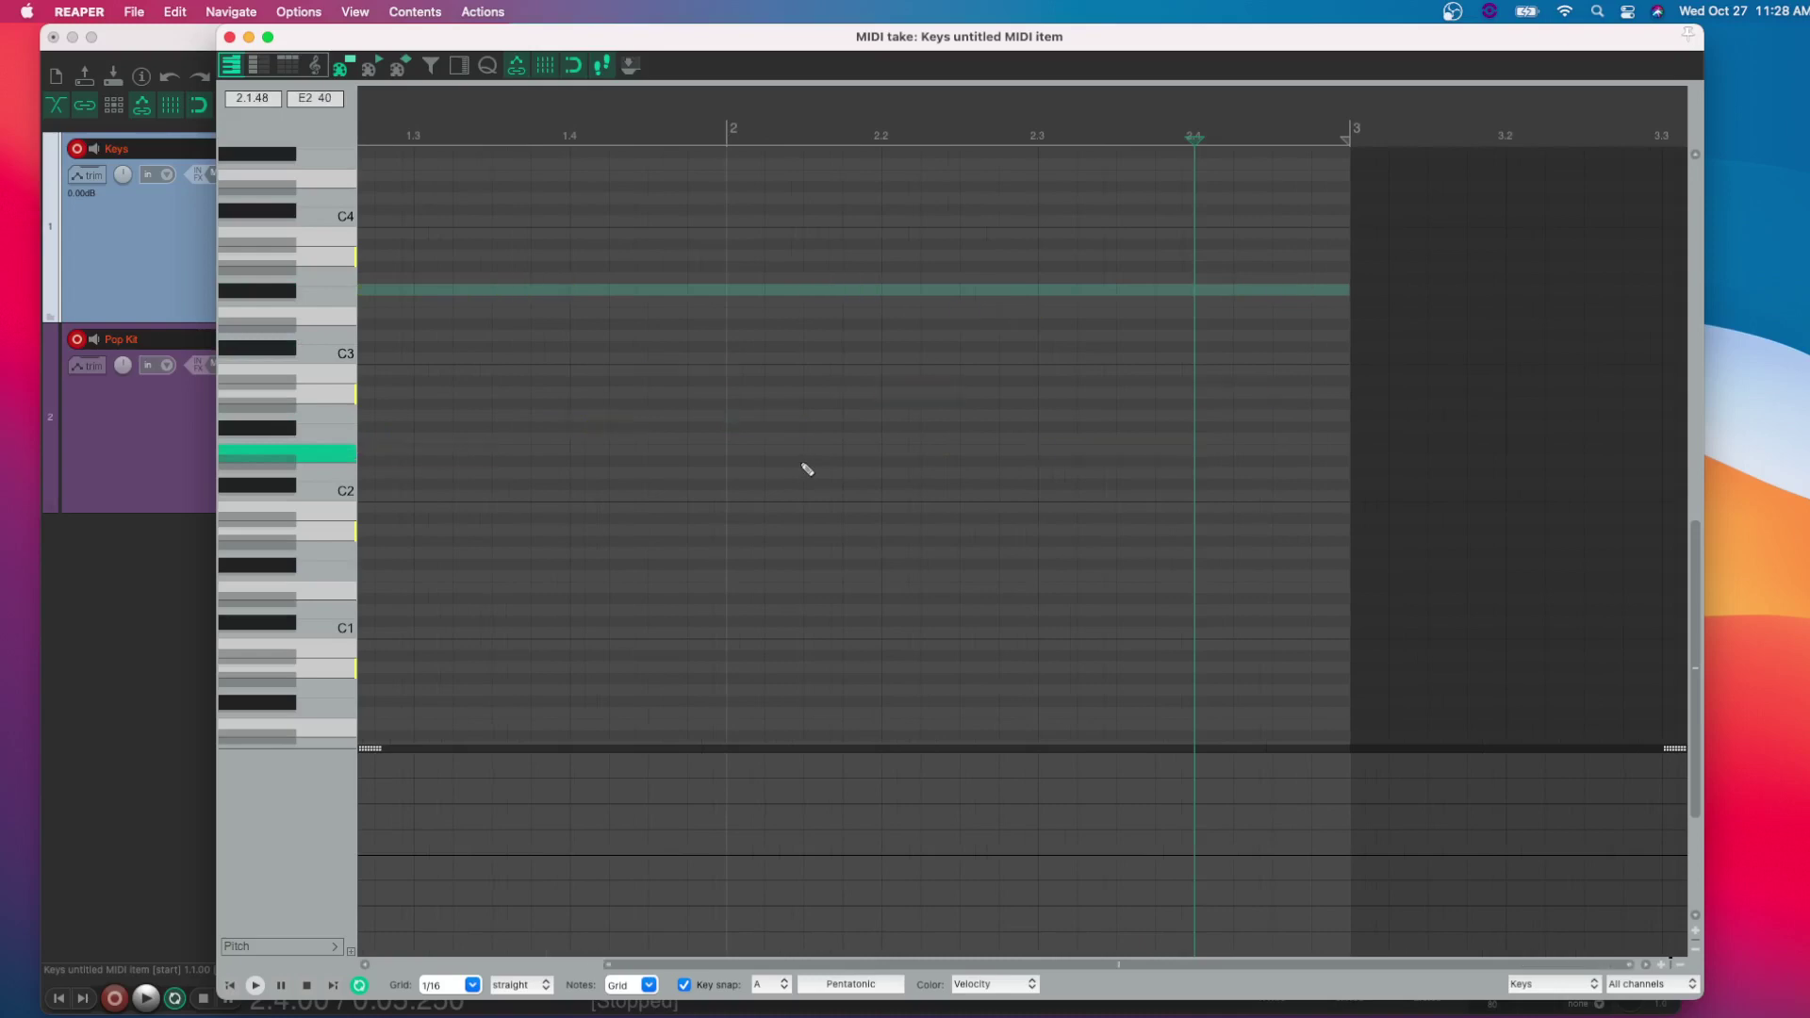
Change the grid to 1/8 with triplet timing.
click(544, 985)
click(504, 925)
click(476, 985)
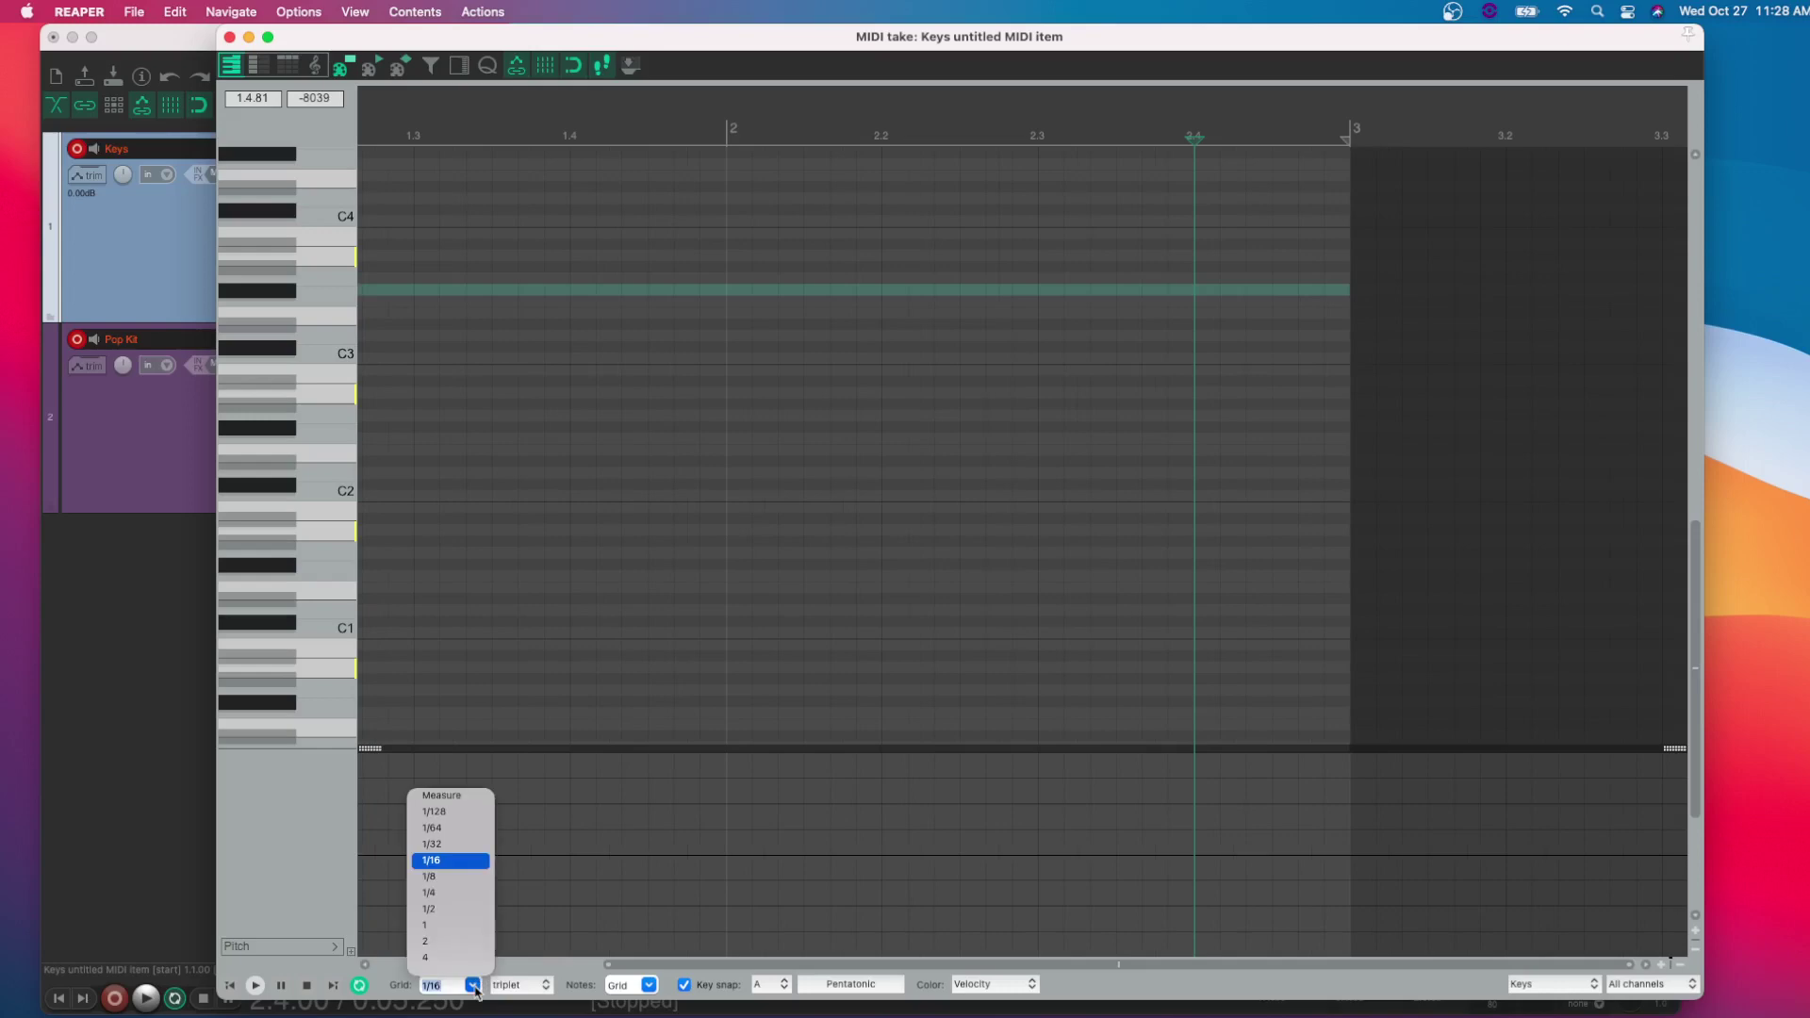
click(455, 874)
scroll(639, 829, left, 5)
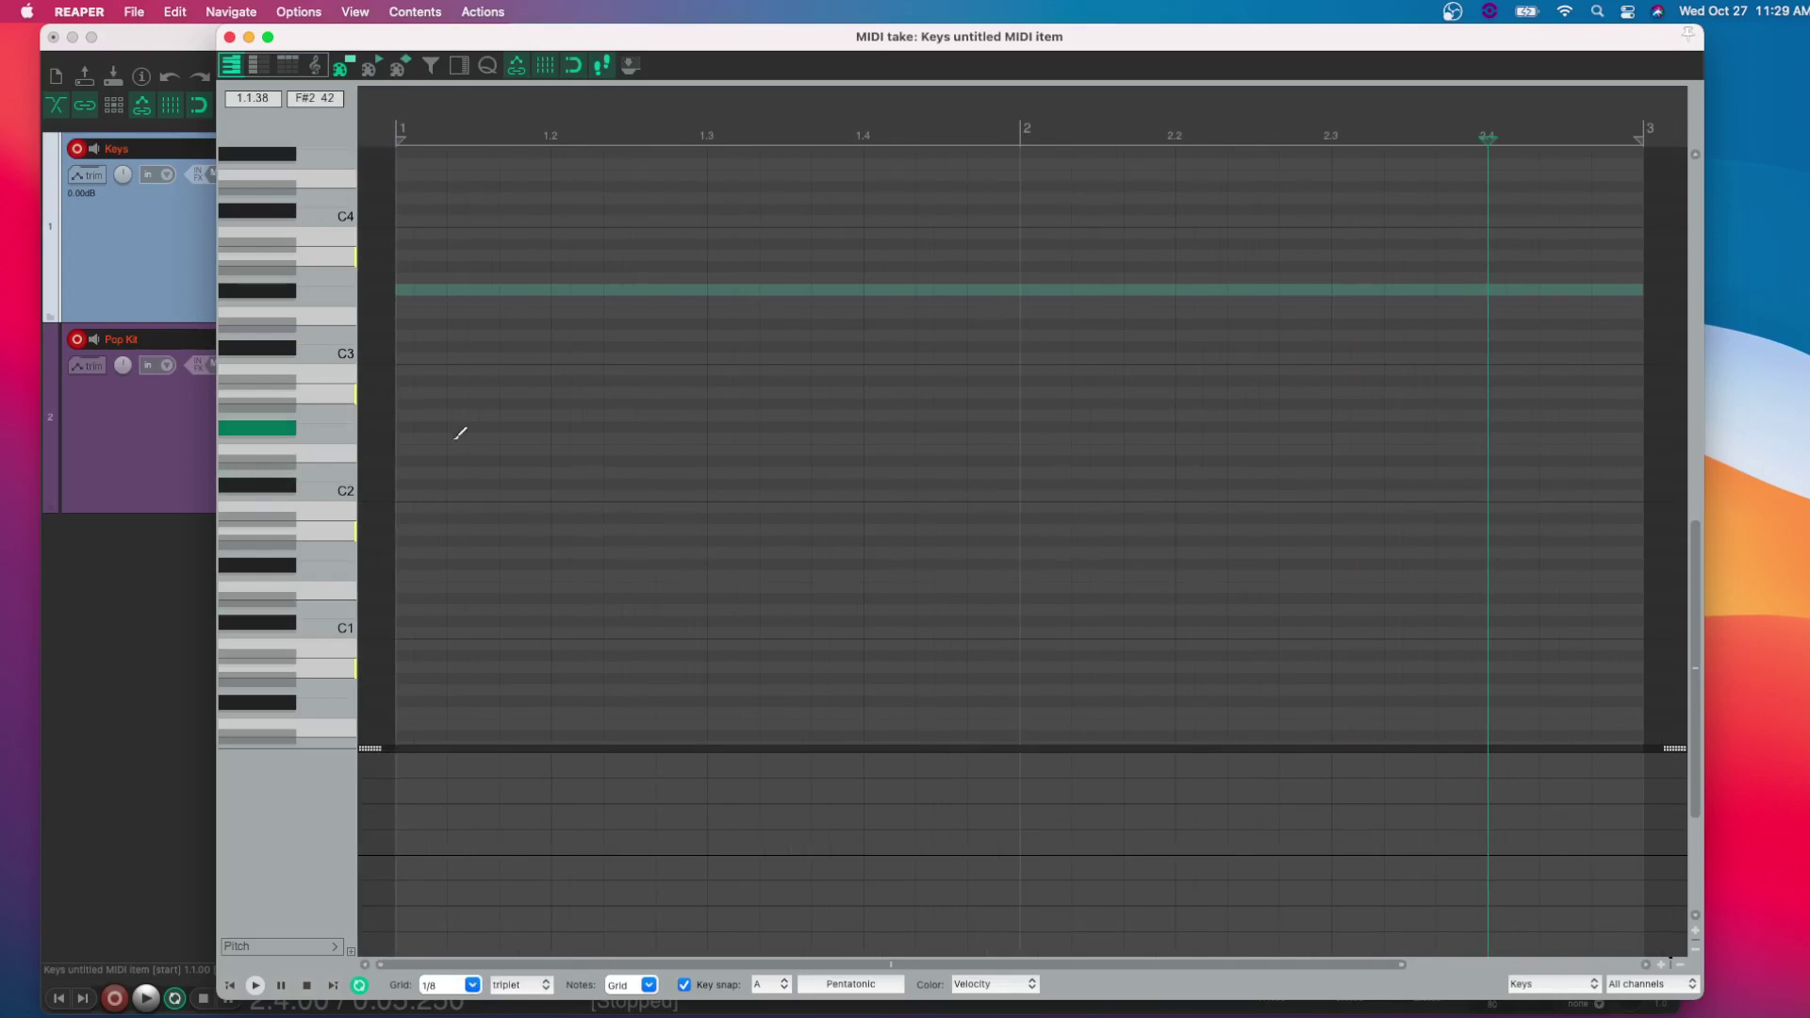
Undo a first freehand note pass and paint a wavy run of eighth-triplet notes between C#2 and B2 across both measures.
drag(442, 431, 1318, 447)
key(super+z)
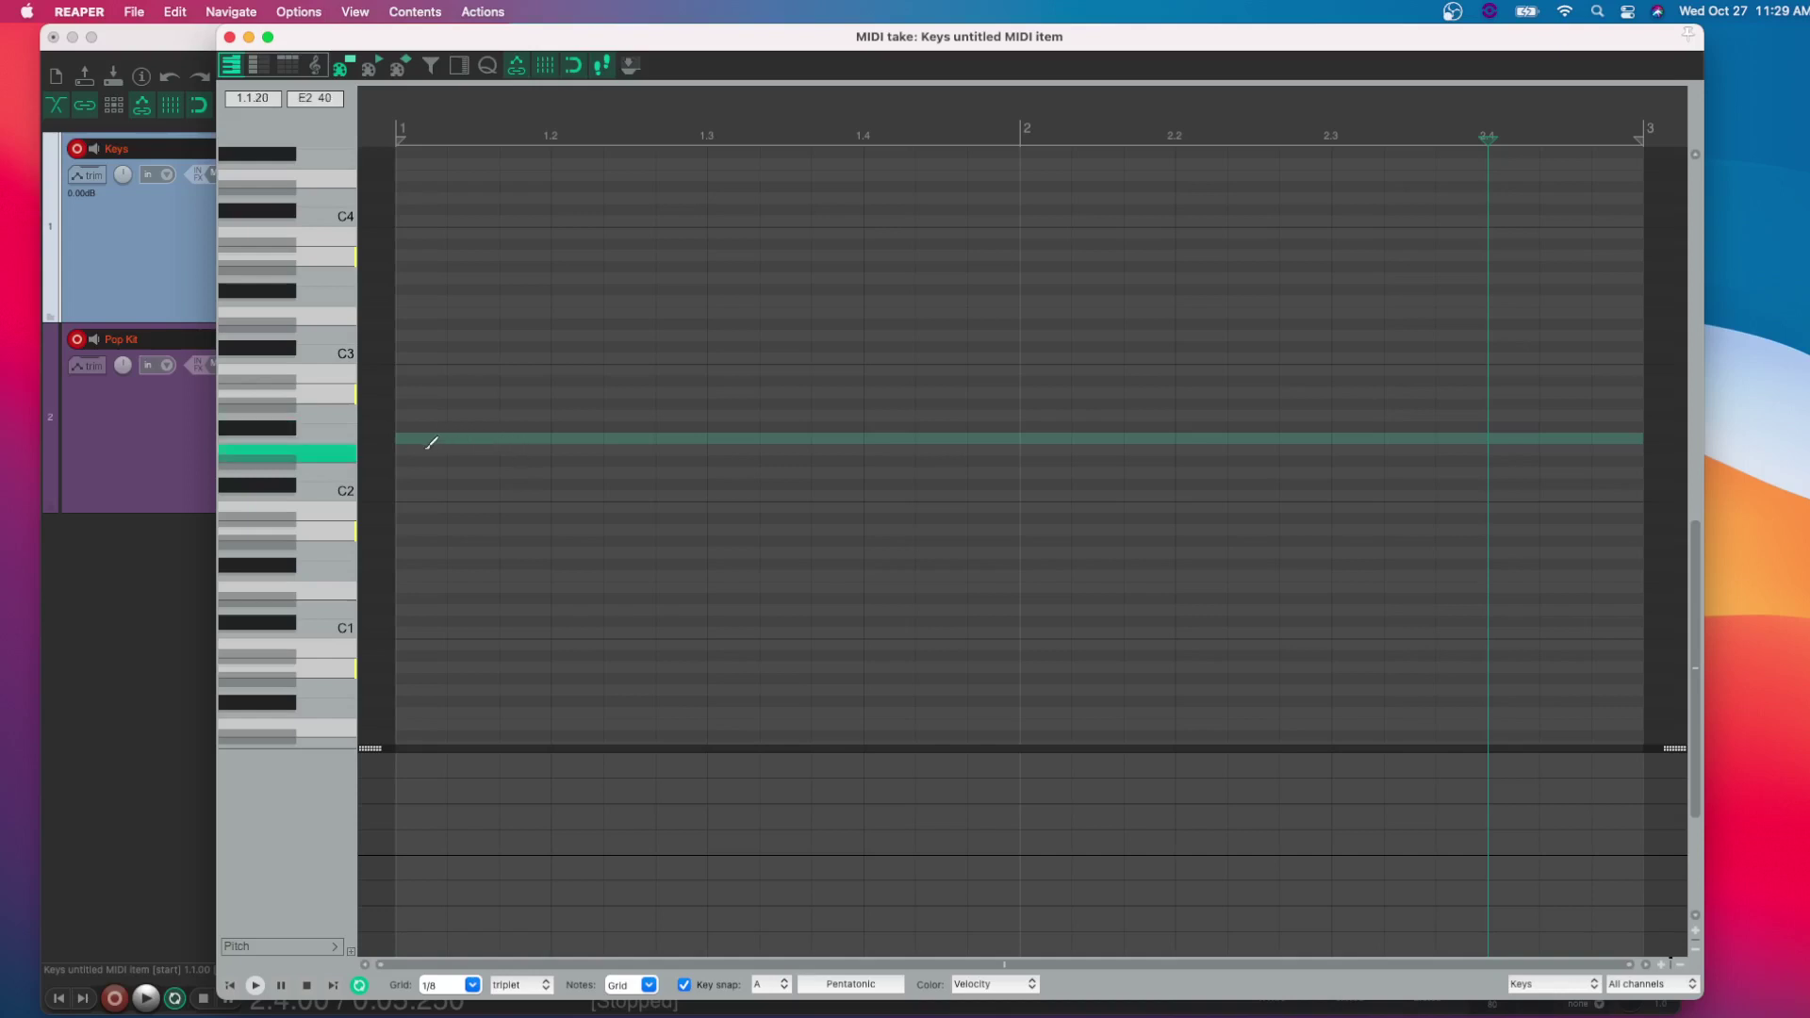
drag(428, 449, 540, 400)
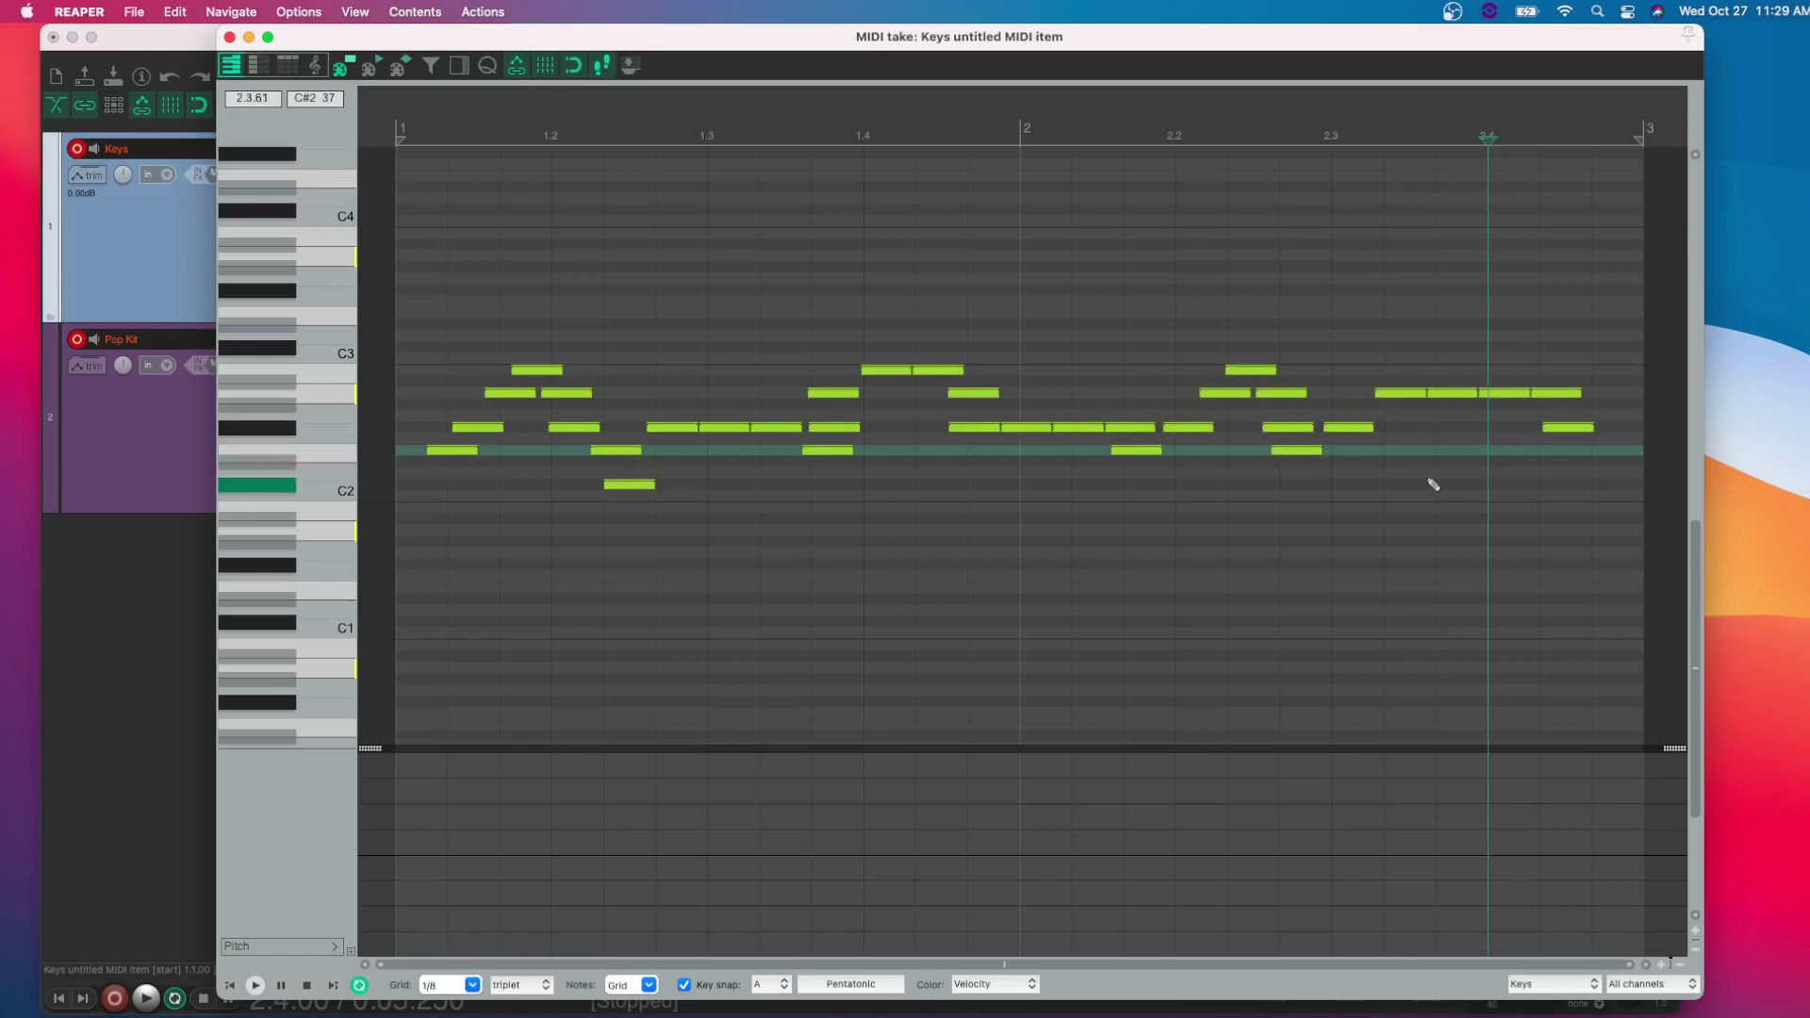
Quantize all notes to the grid at 100% strength for position and note length, and shift them one grid division earlier.
key(super+a)
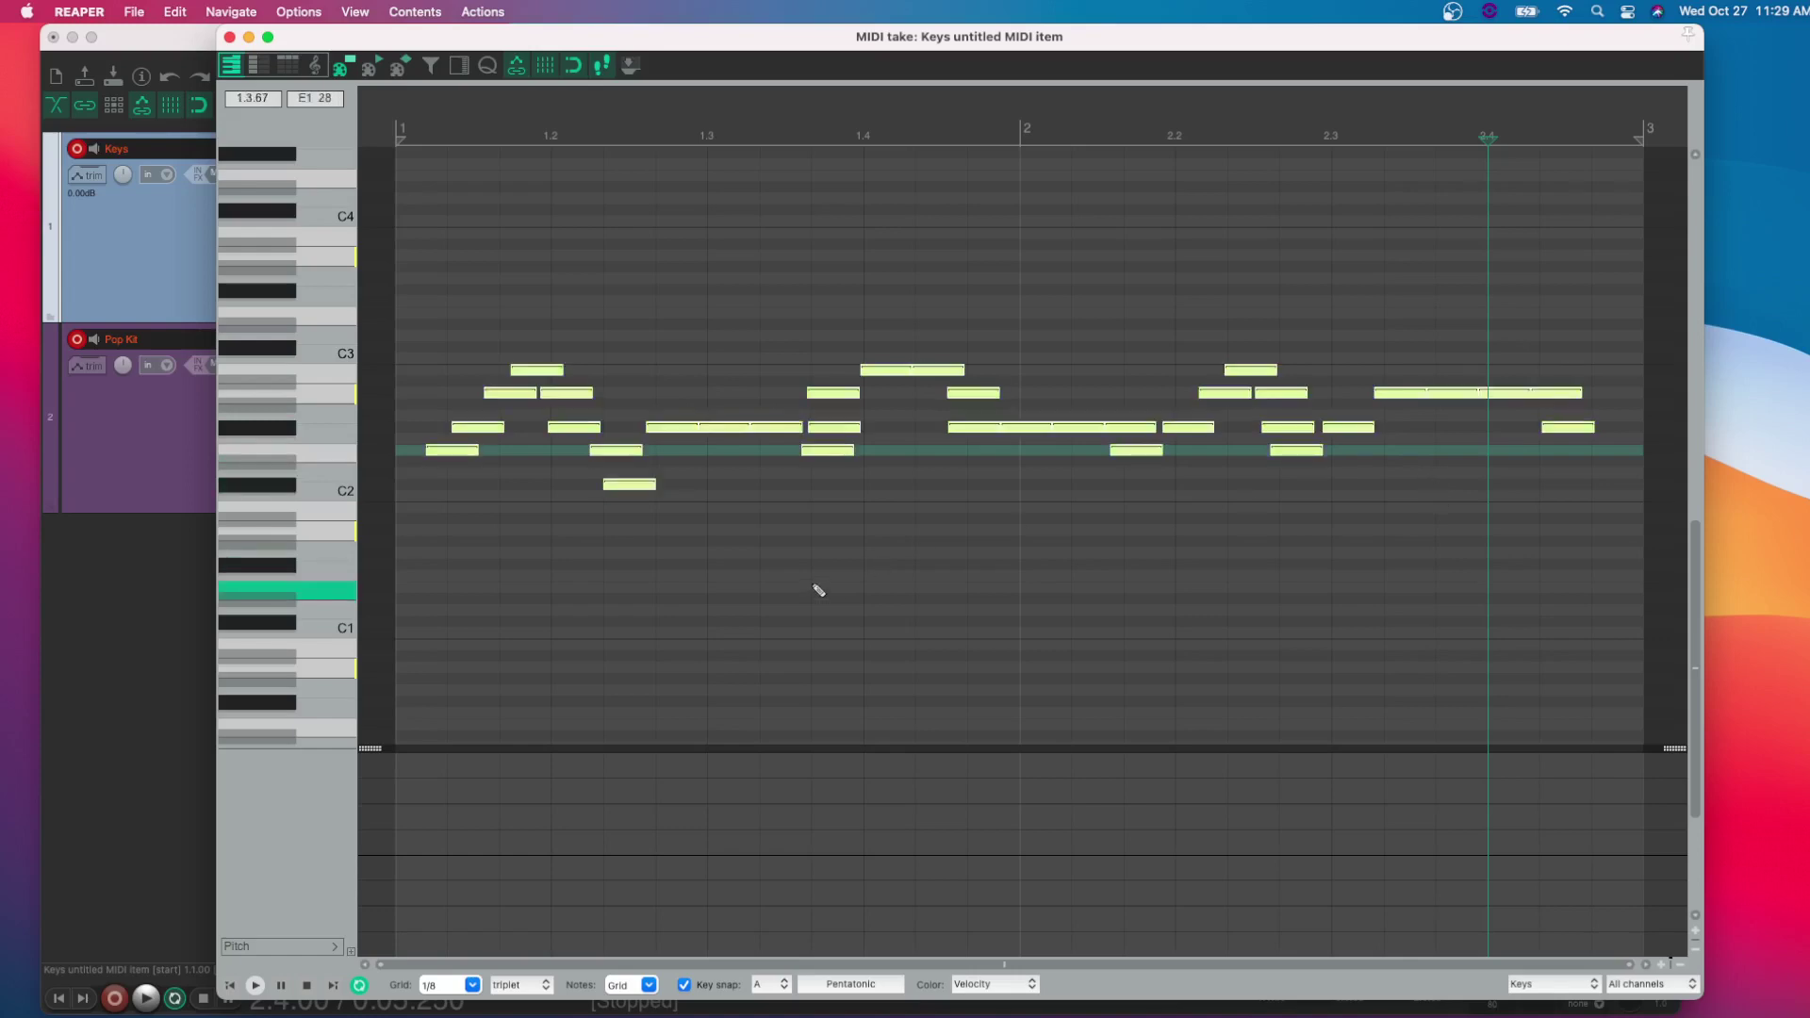
key(super+q)
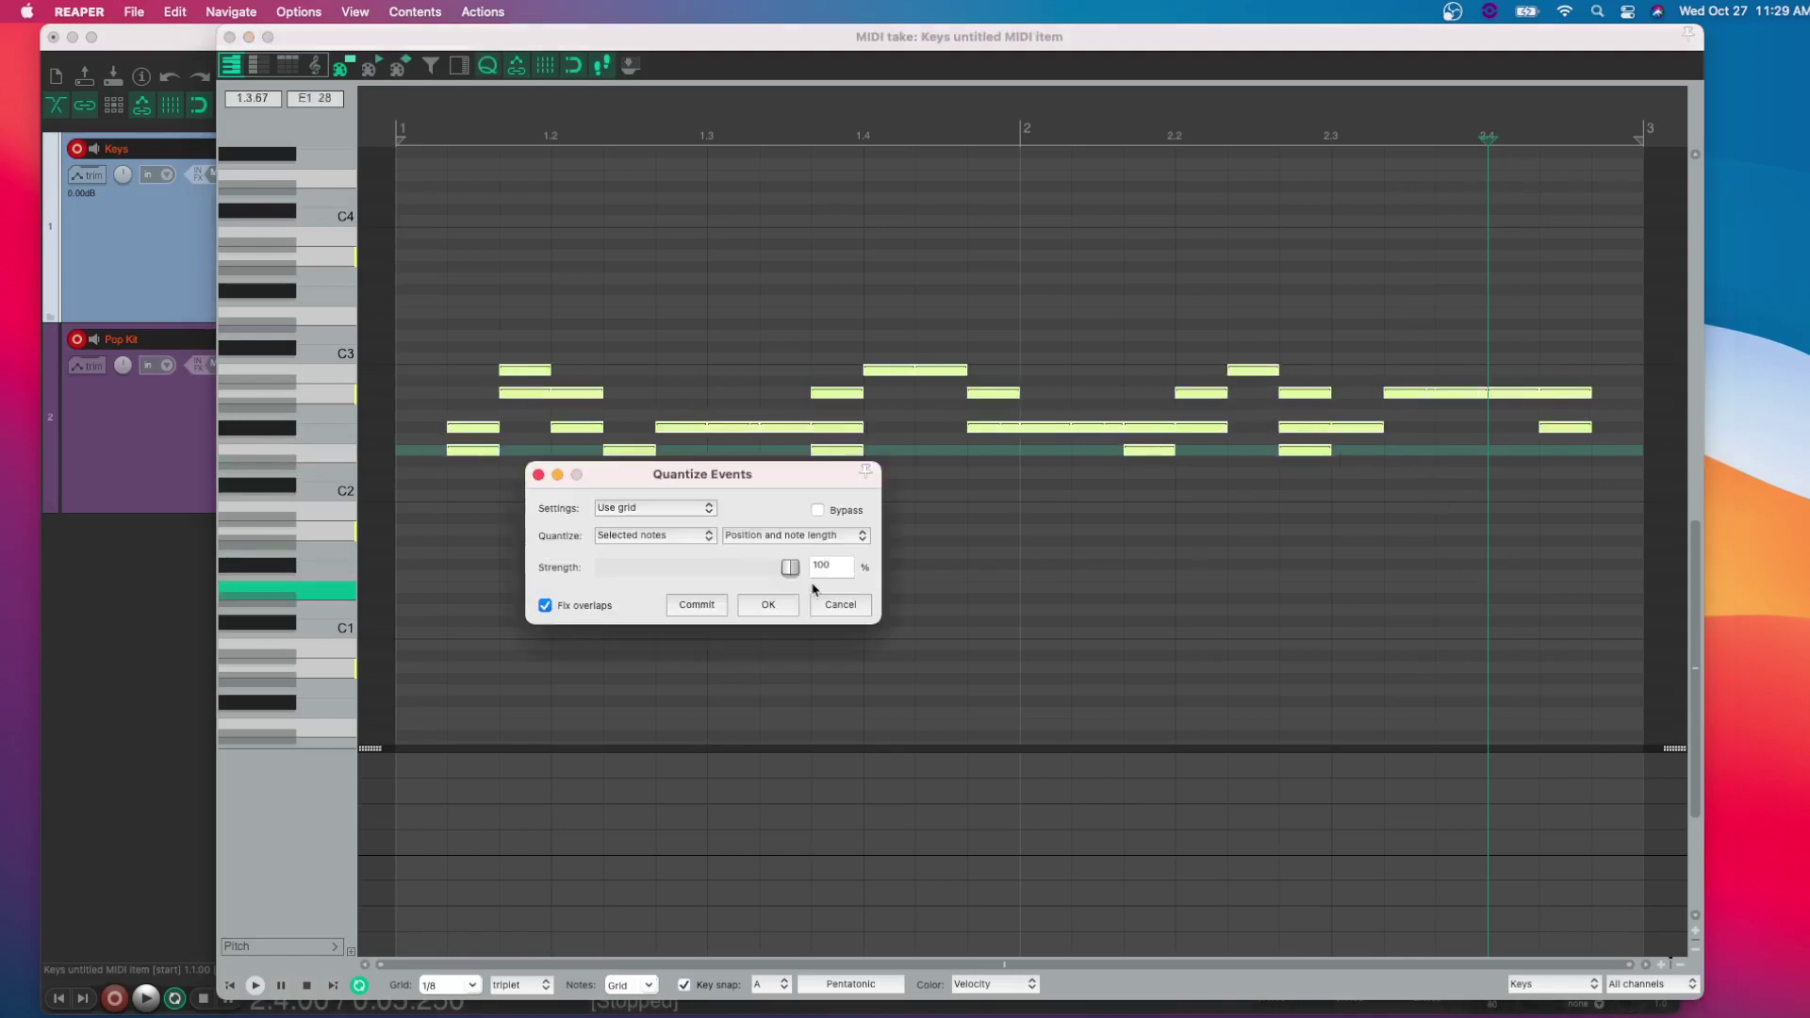
click(765, 604)
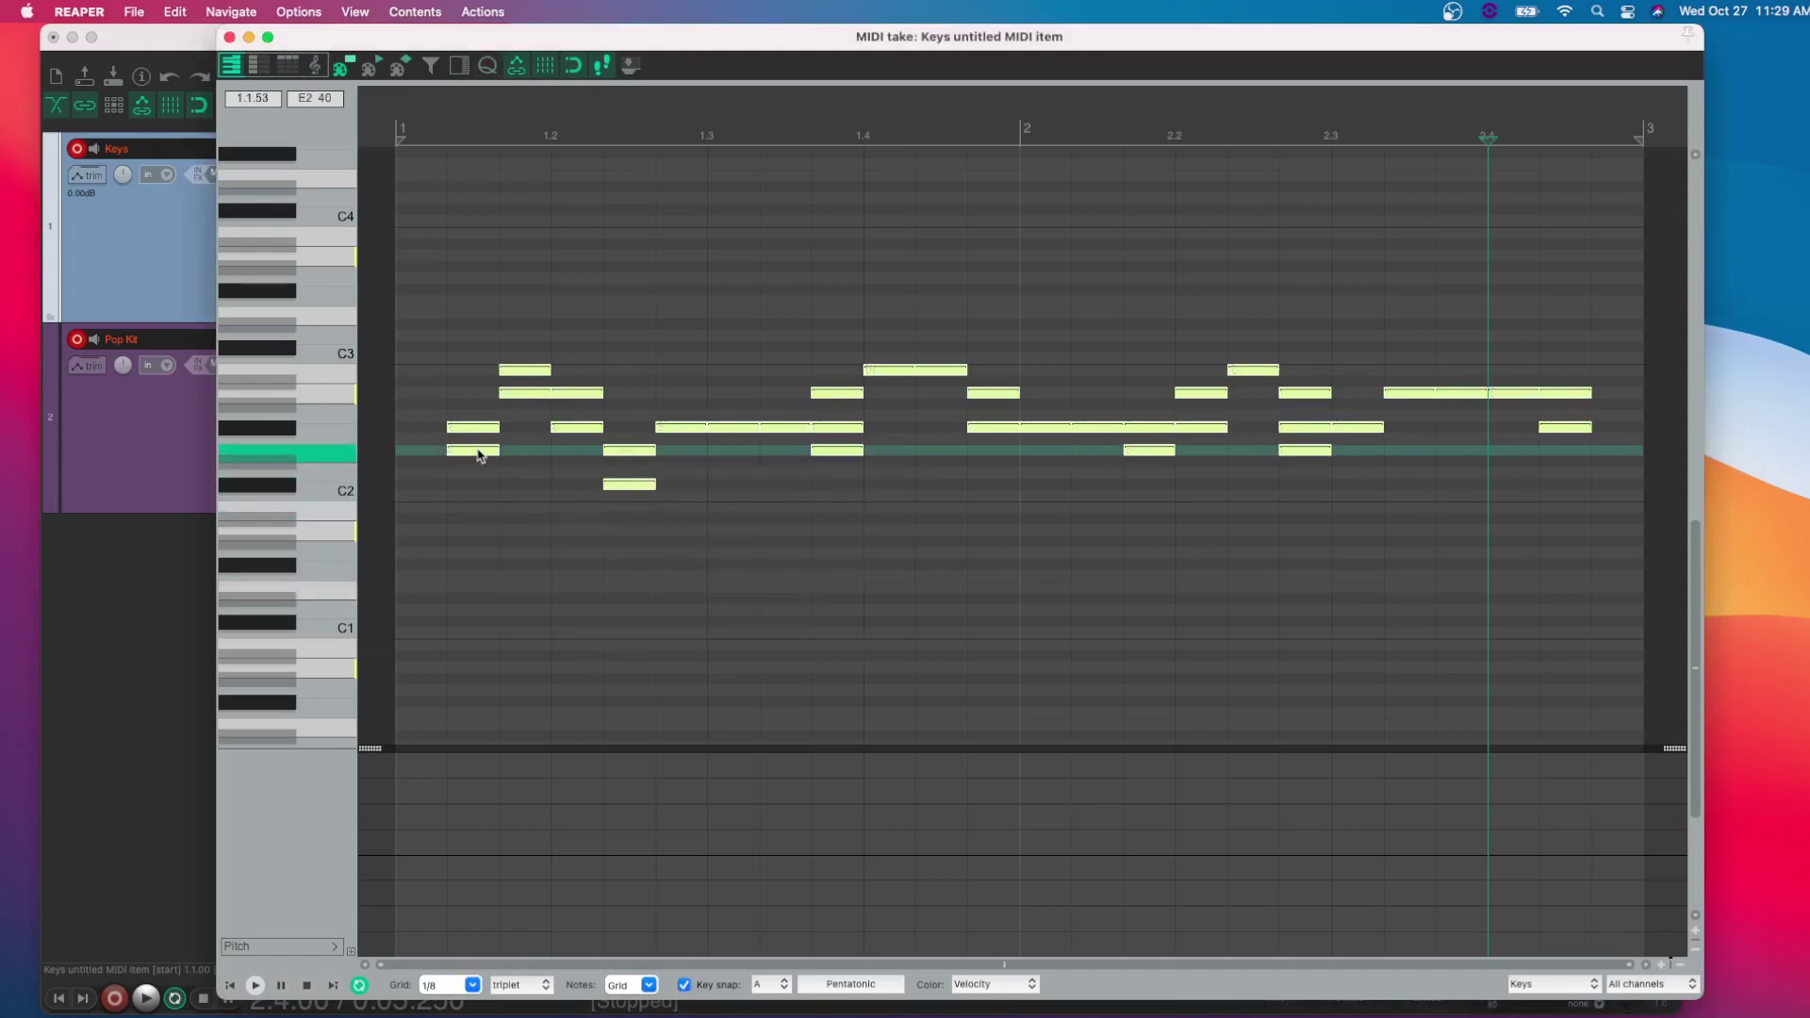
drag(473, 457, 425, 457)
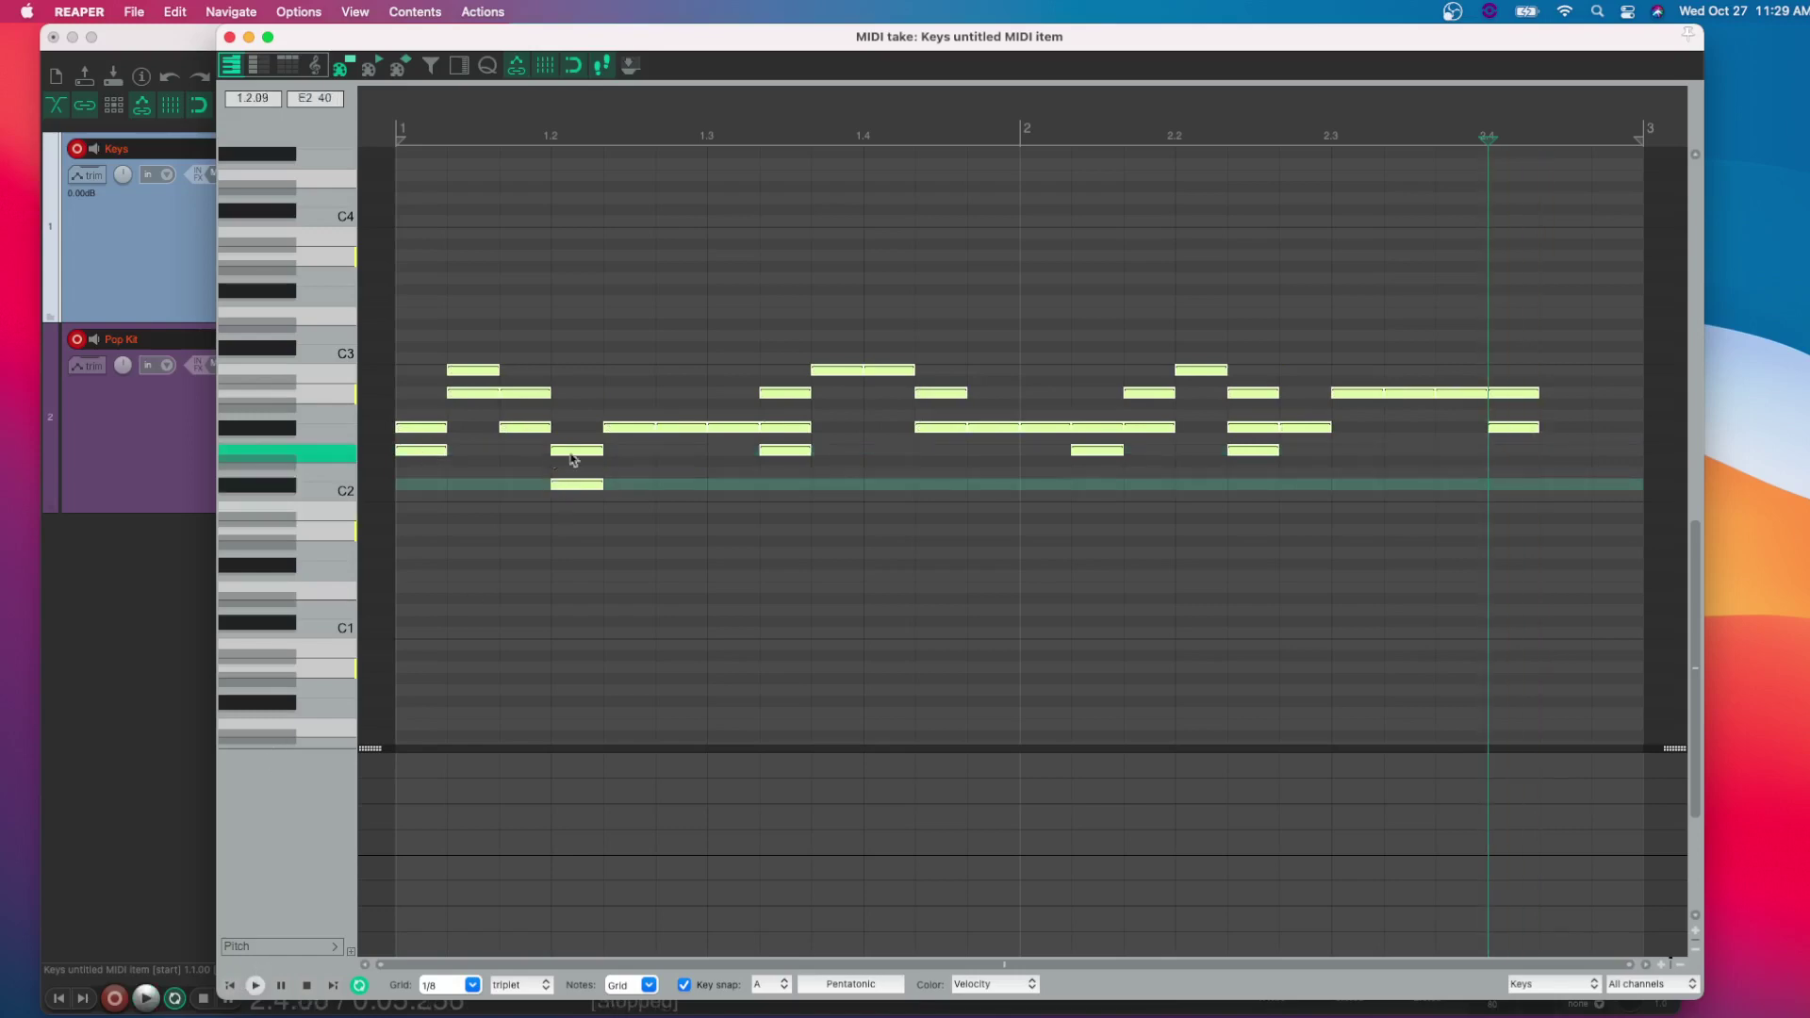
Play the quantized triplet melody from the start of the item, then stop.
click(238, 986)
key(space)
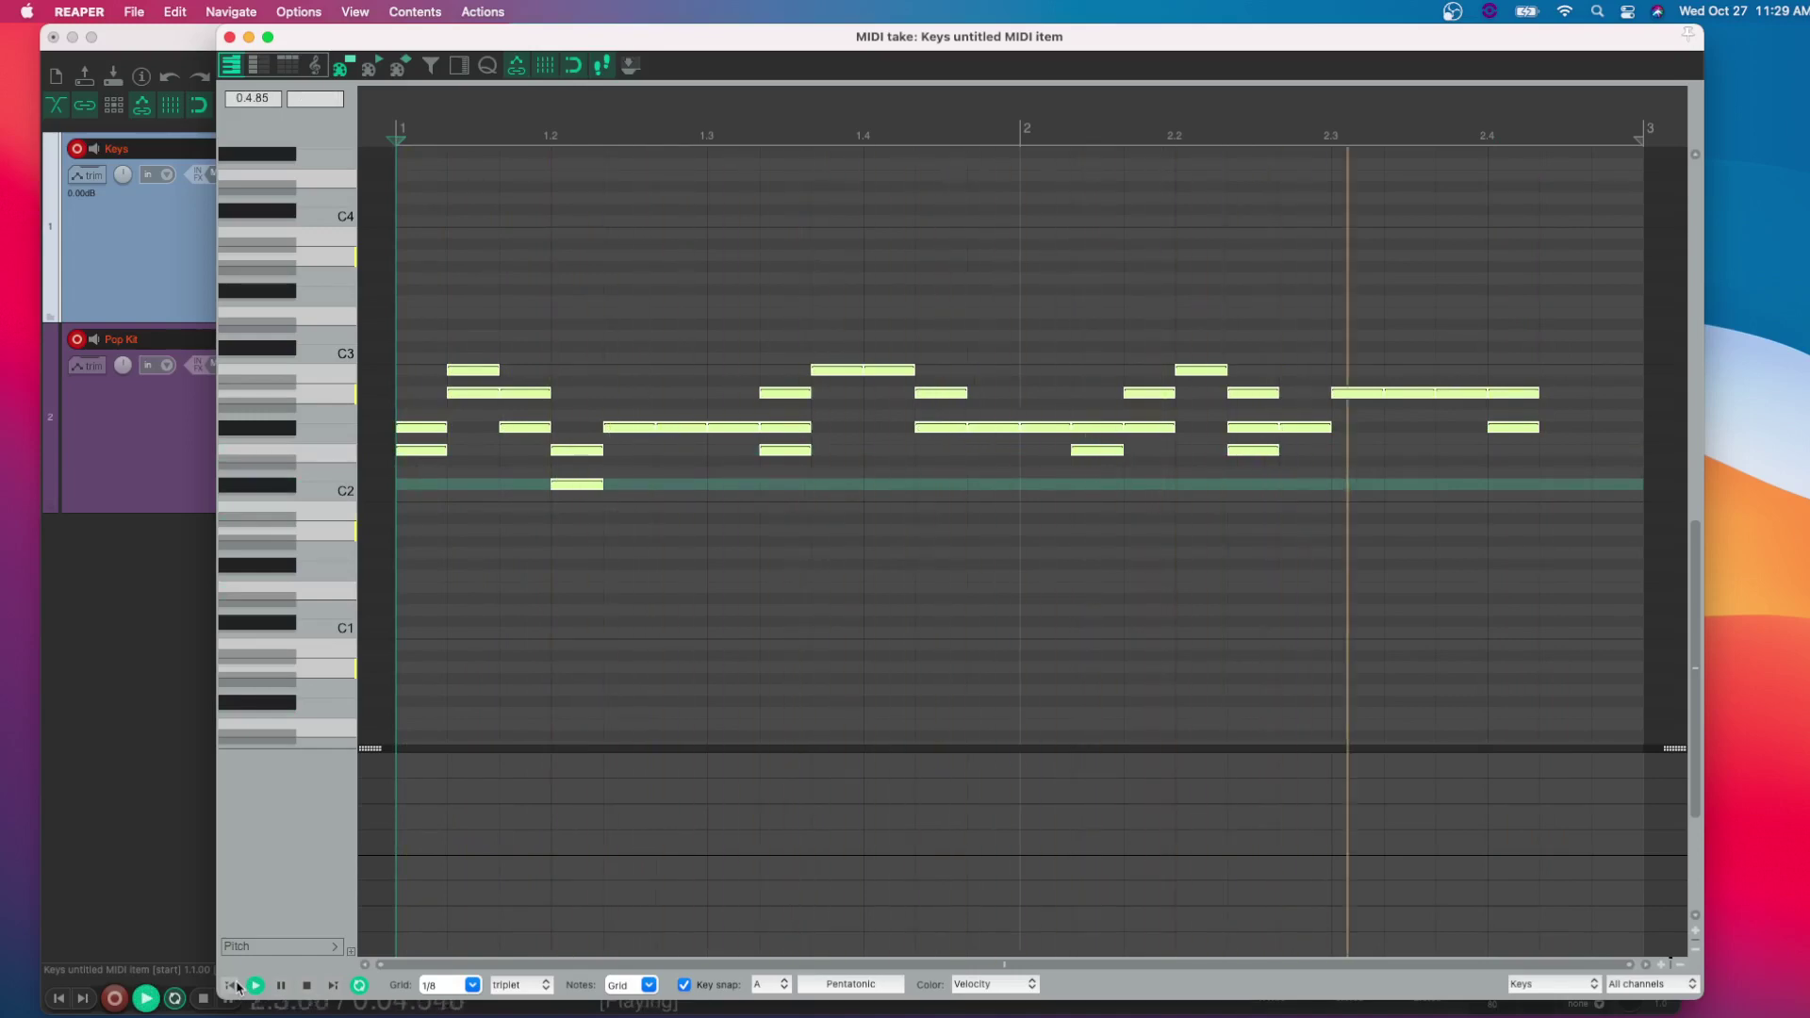
key(space)
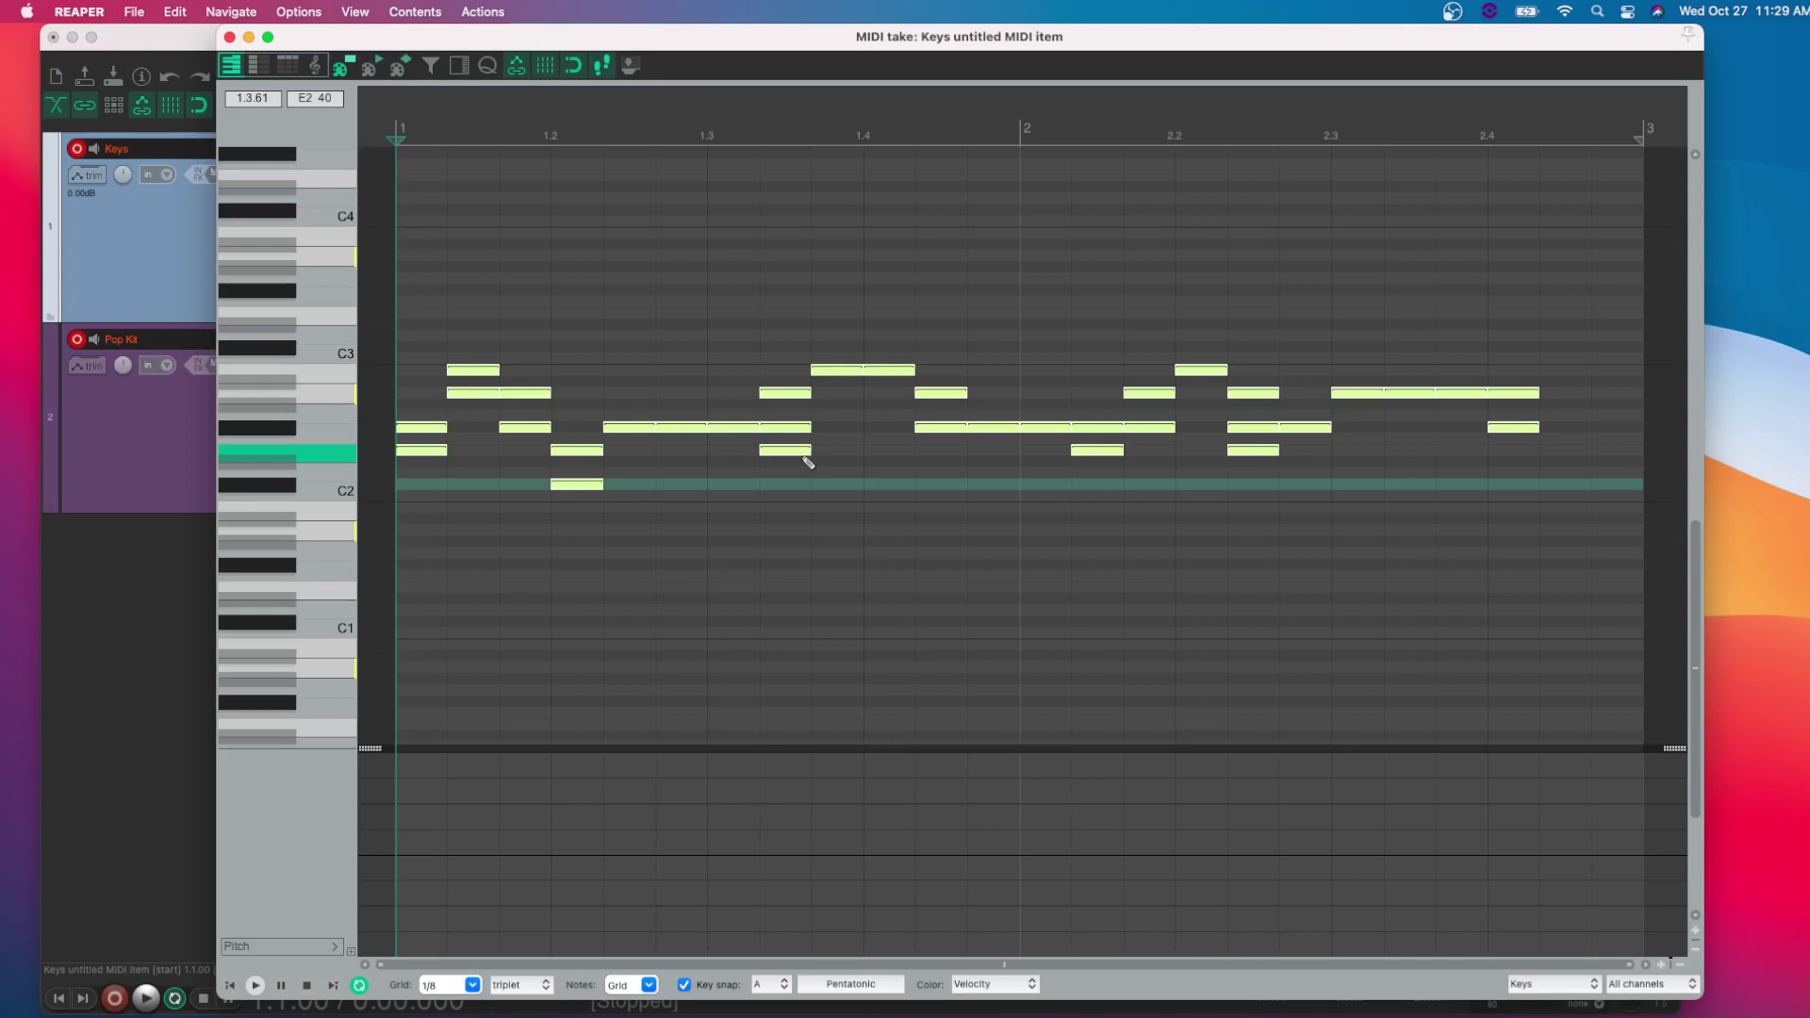
Delete all the melody notes and paint a steady run of eighth-triplet notes on F#2 across both measures.
key(Delete)
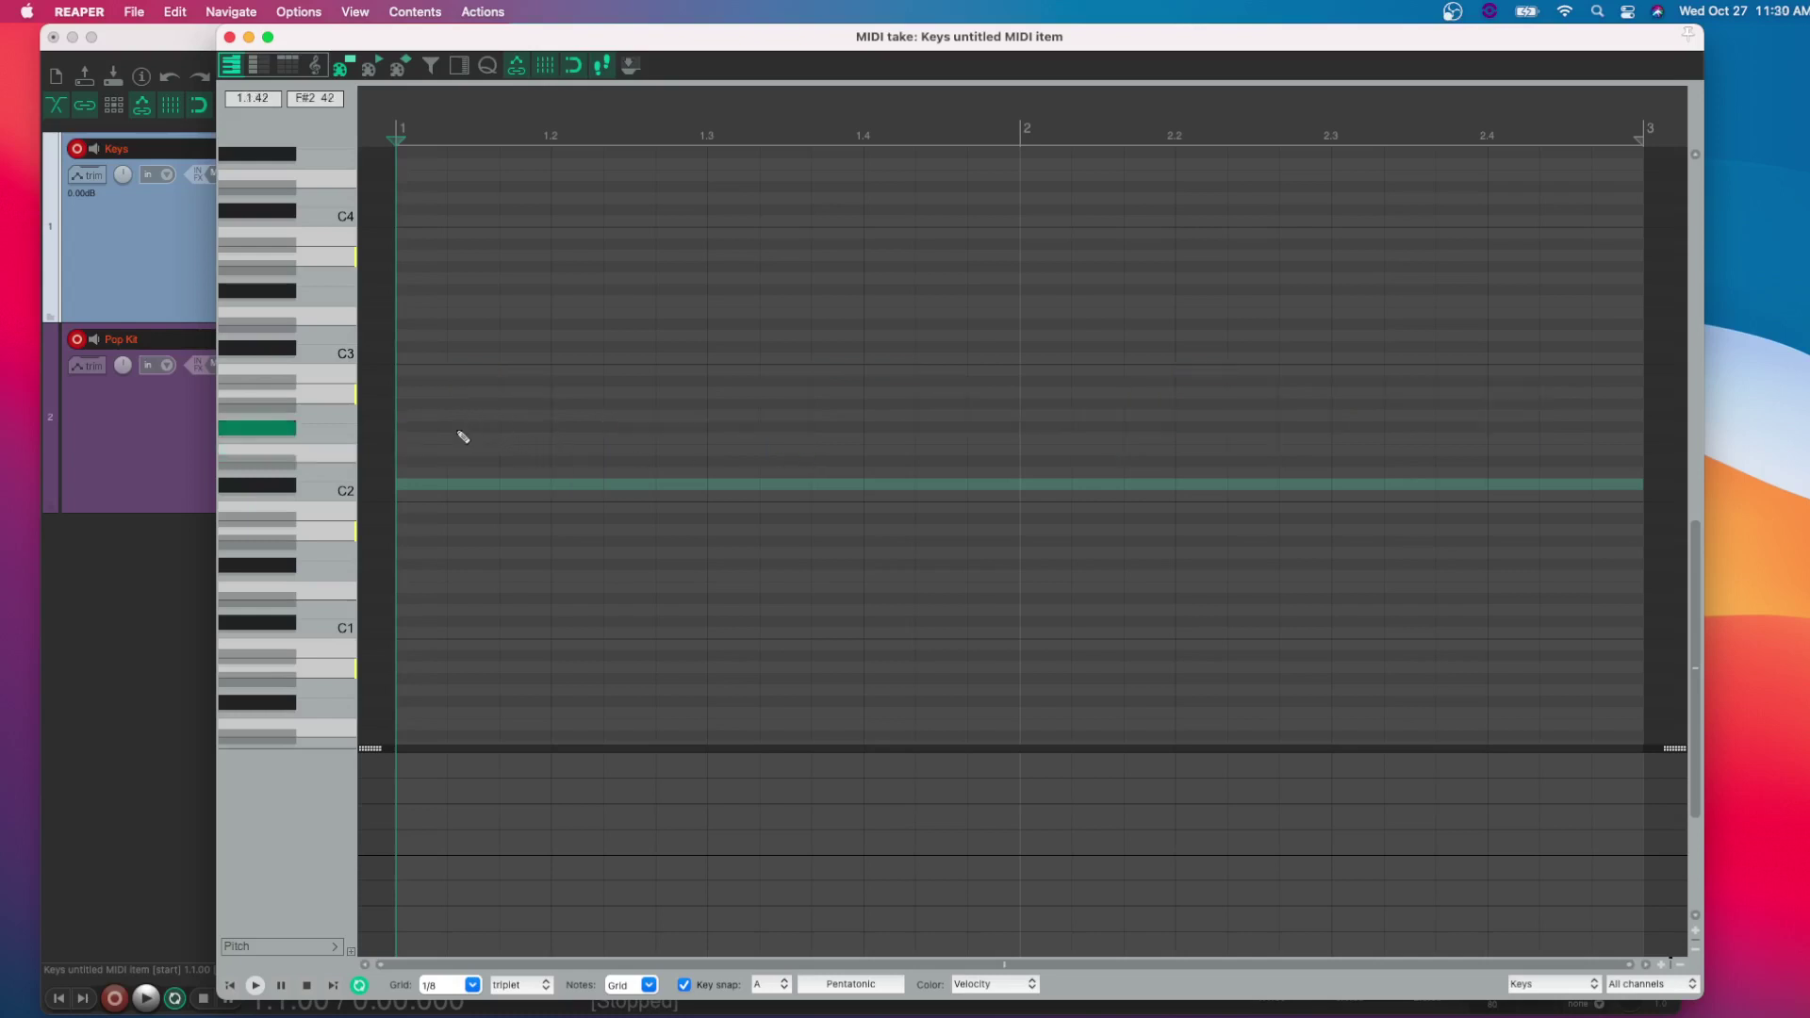
mouse_move(422, 426)
mouse_down()
mouse_move(1071, 448)
mouse_move(1540, 422)
mouse_up()
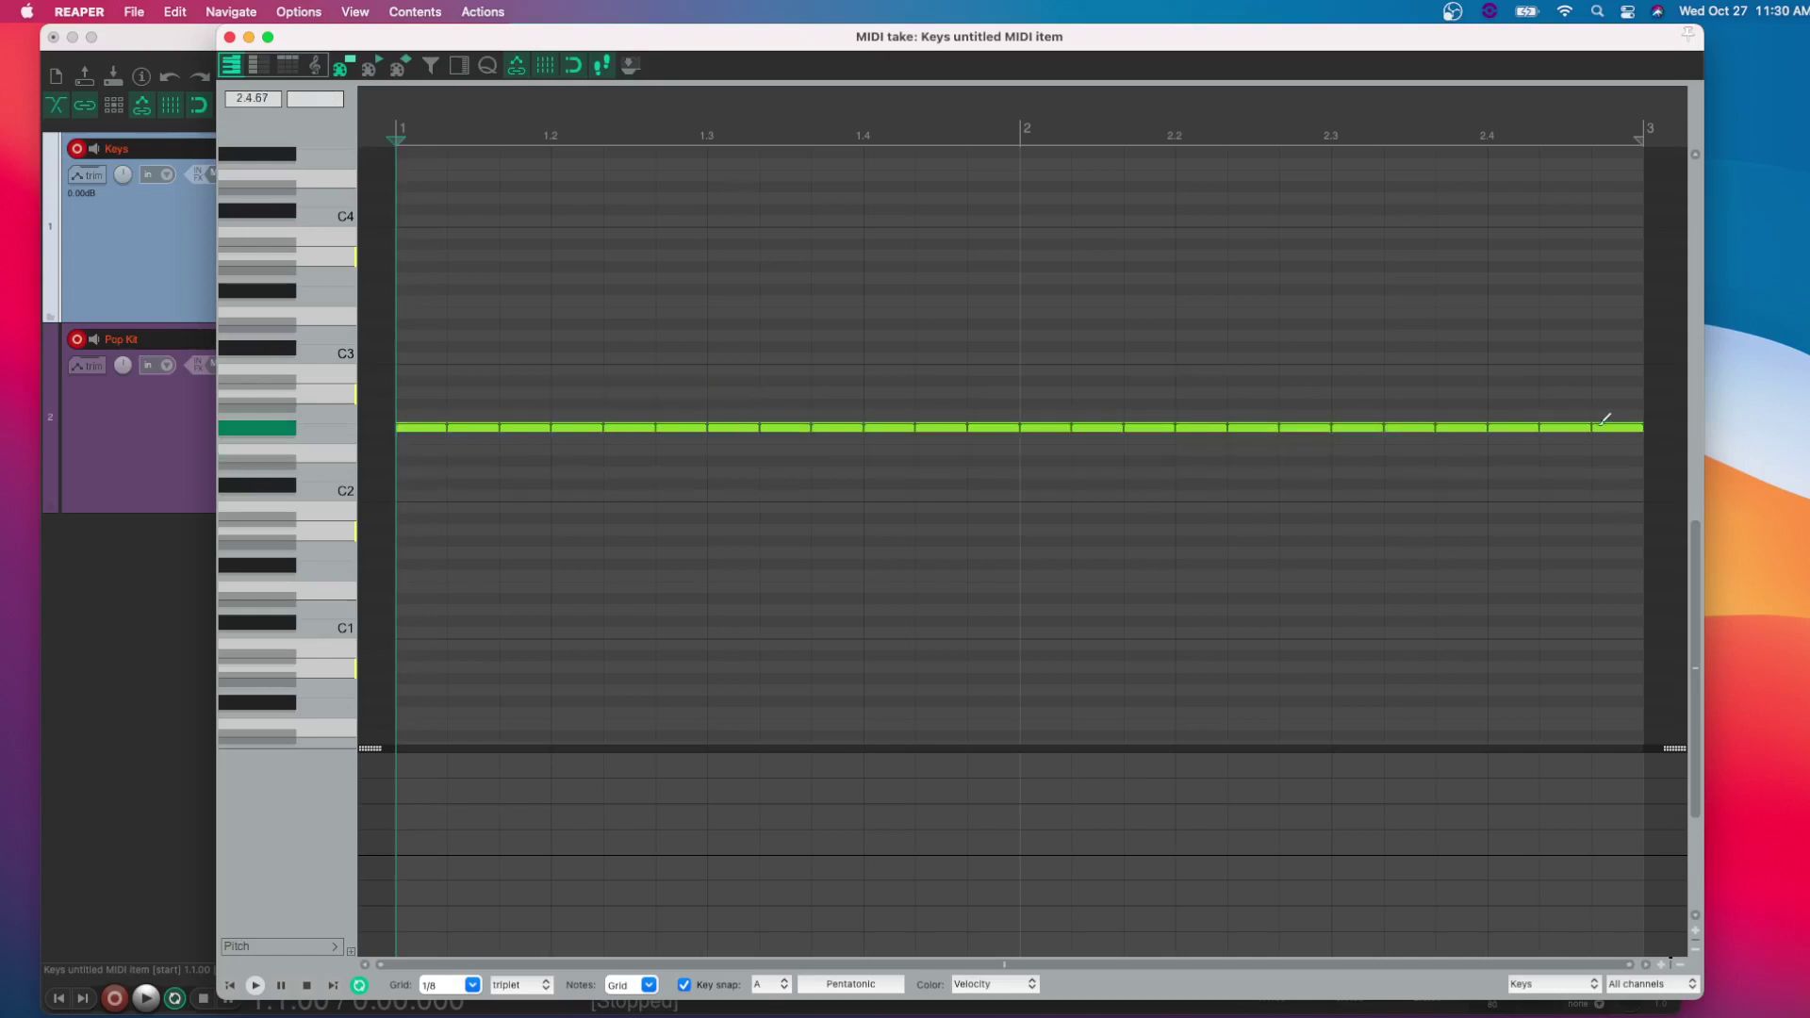
click(631, 482)
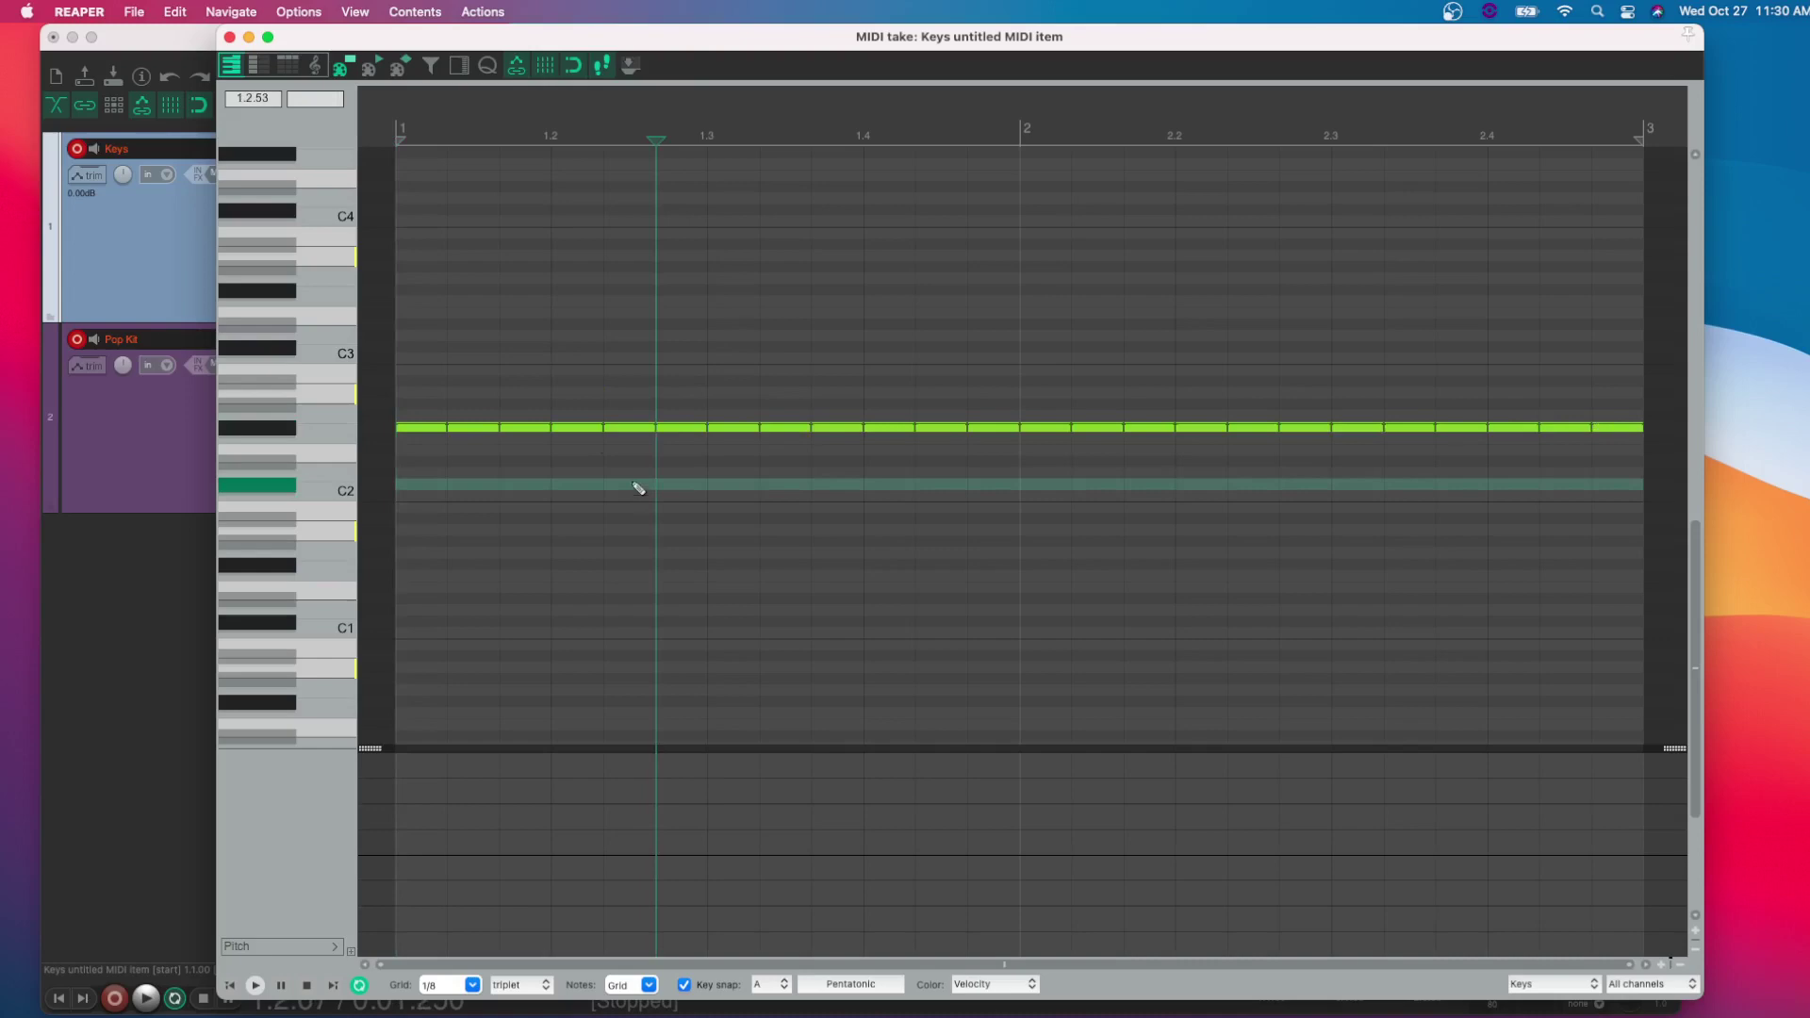
click(509, 409)
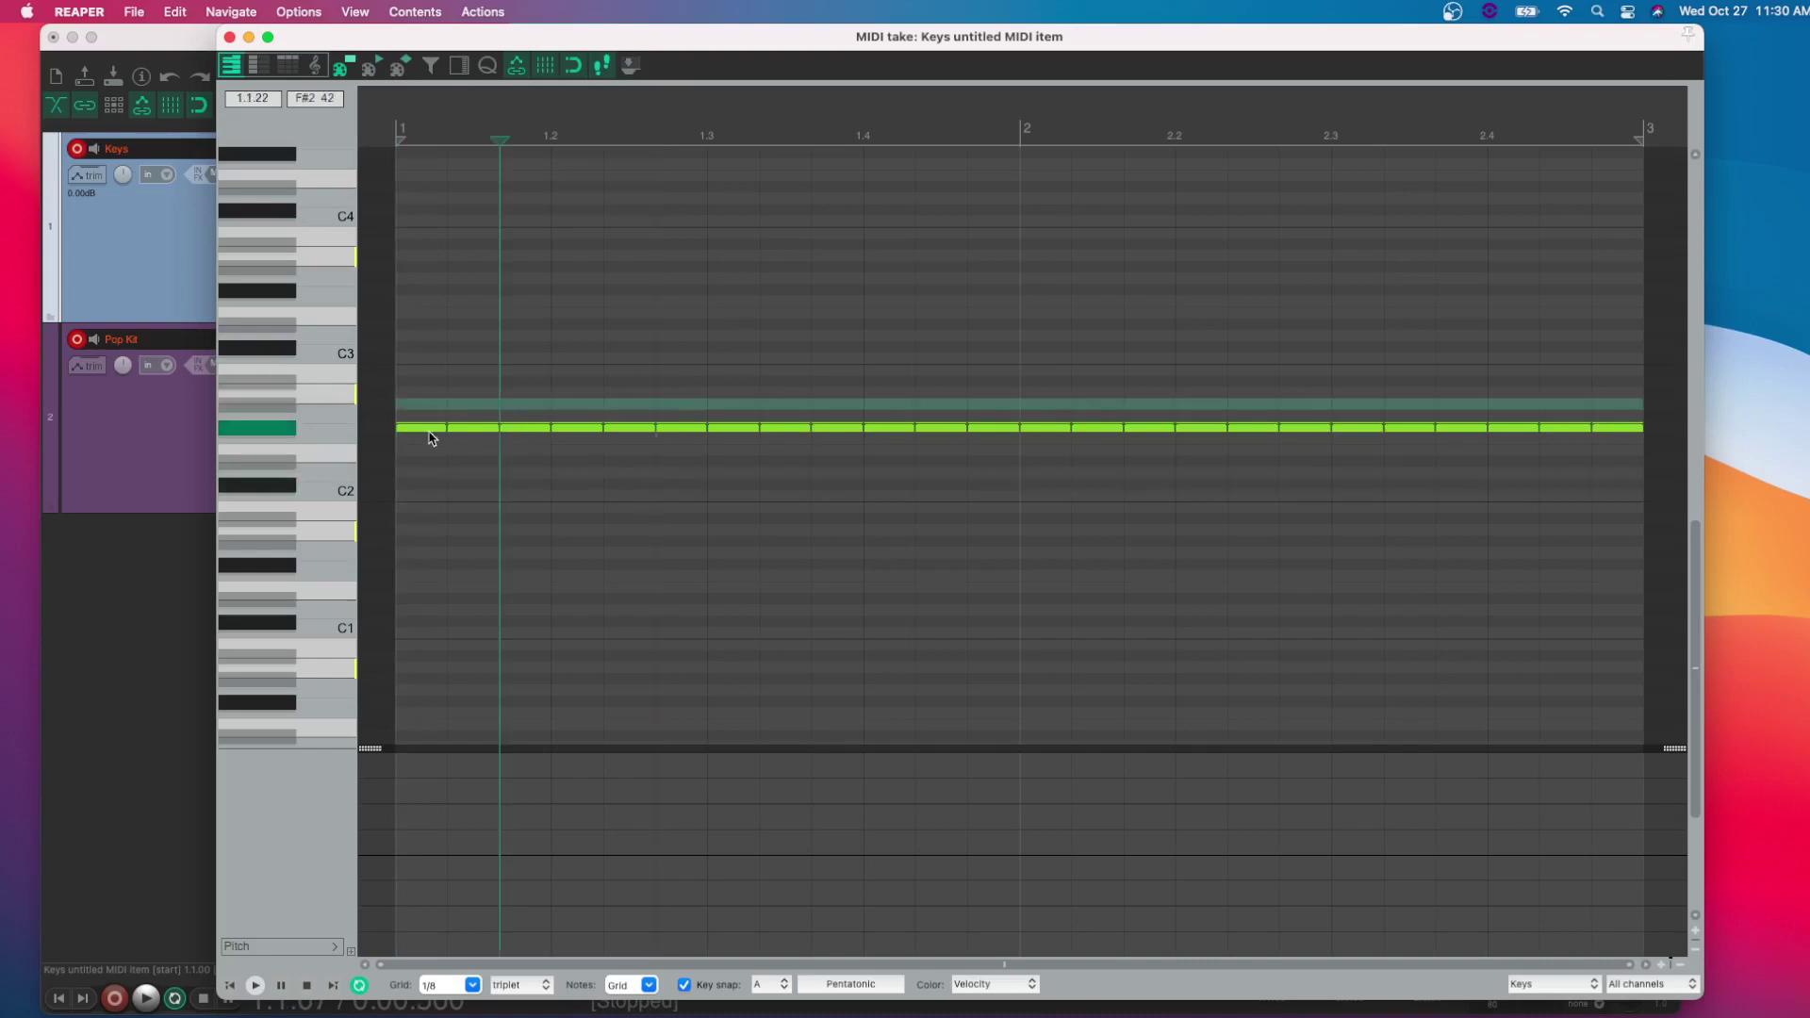
Lower the first note of measure 1 an octave to F#1 and play the pattern from the start.
drag(431, 439, 426, 578)
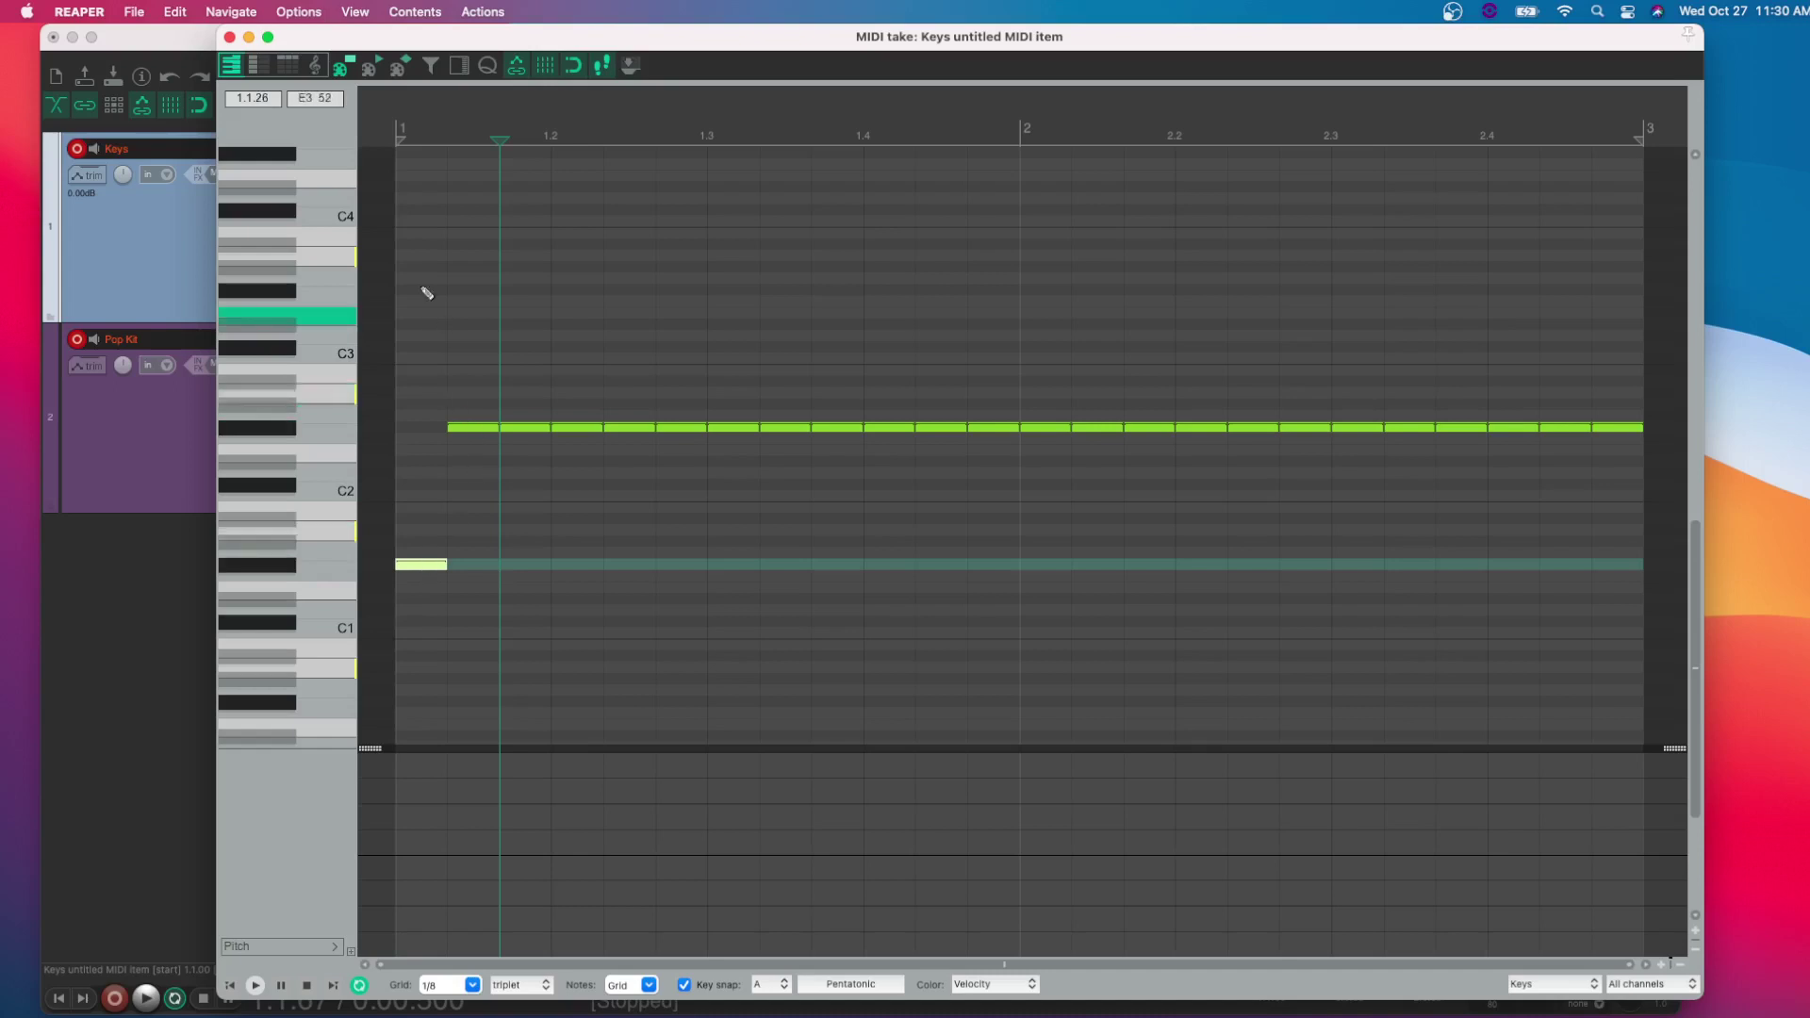
key(space)
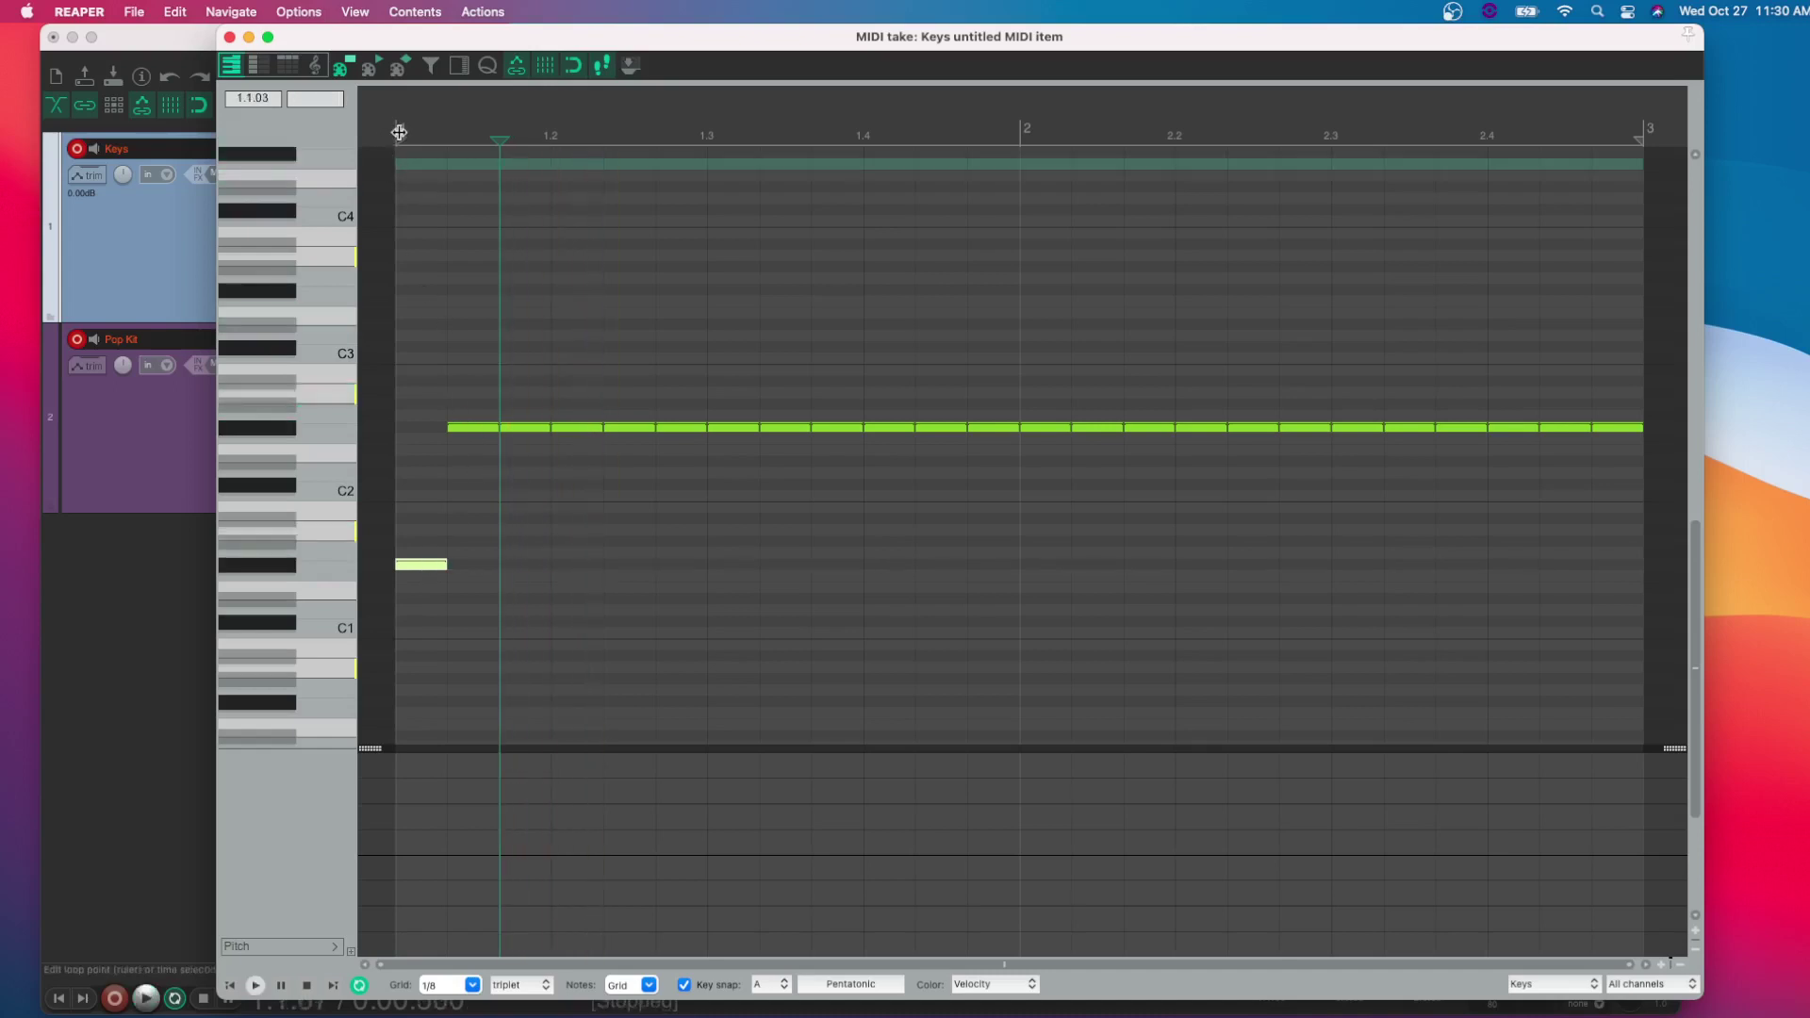
click(398, 132)
key(space)
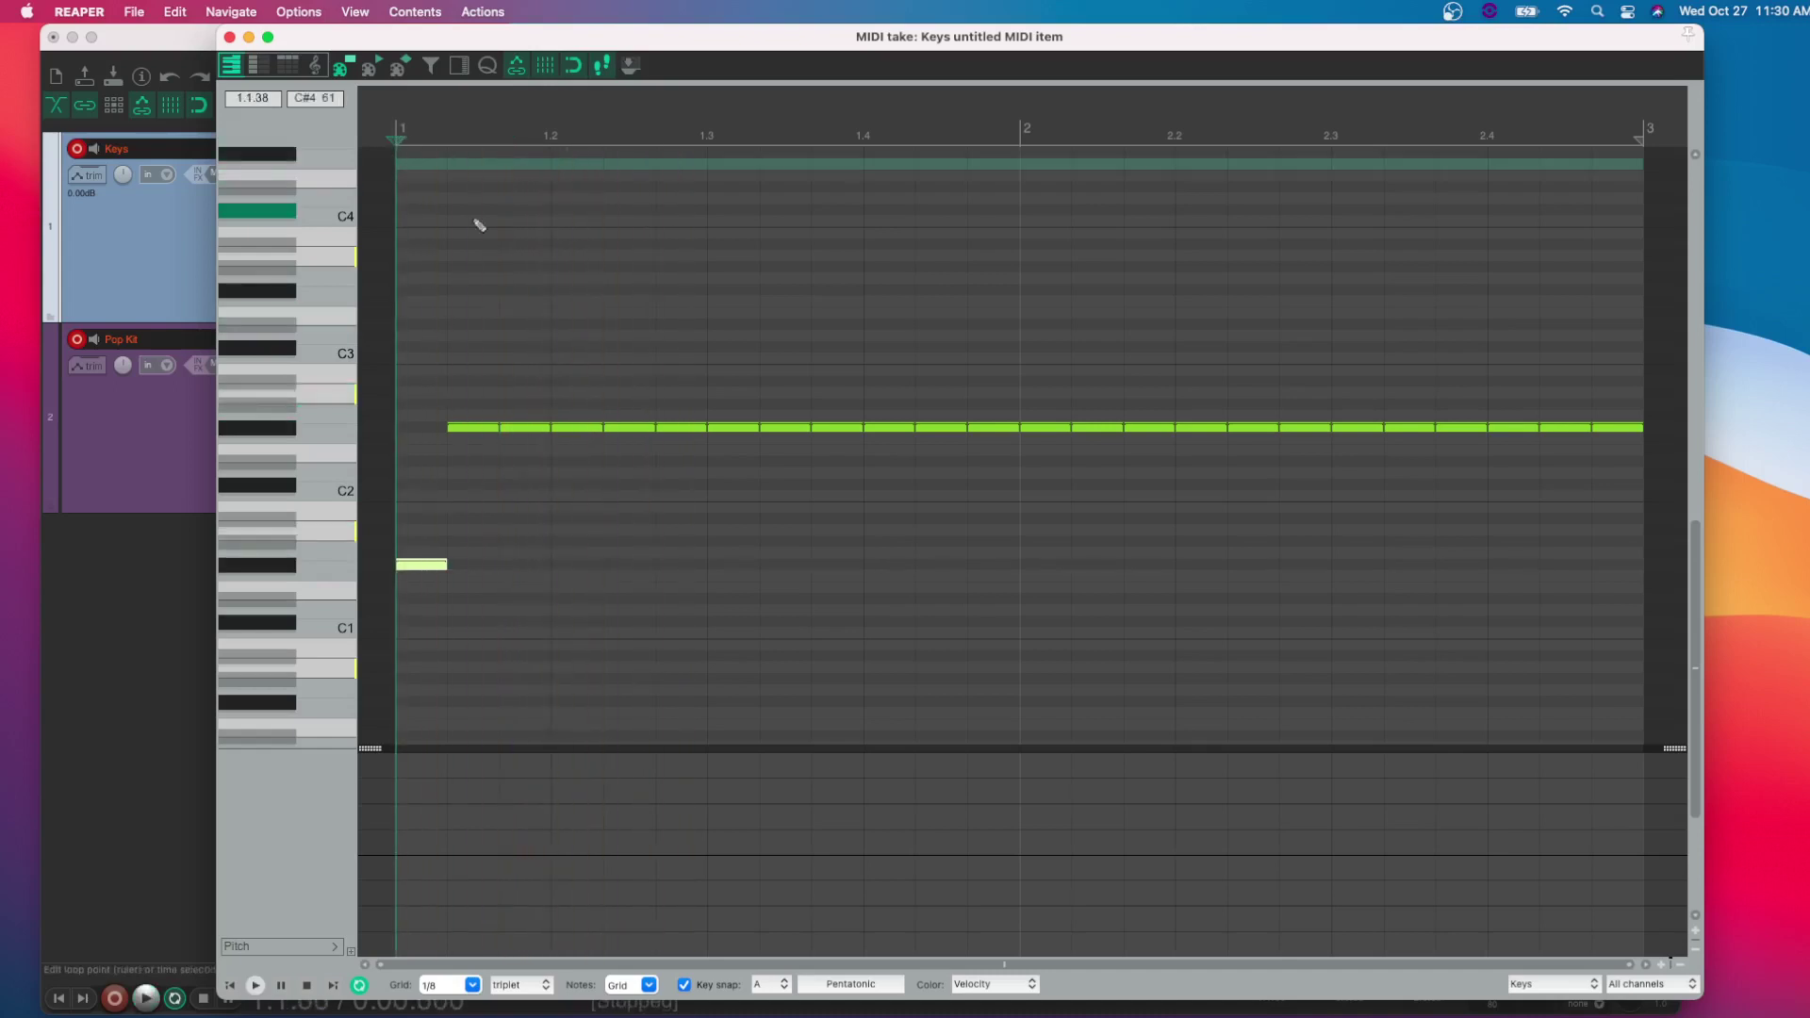
Raise the three triplet notes of beat 2 in measure 1 to F#3, playing the pattern back between changes.
click(591, 432)
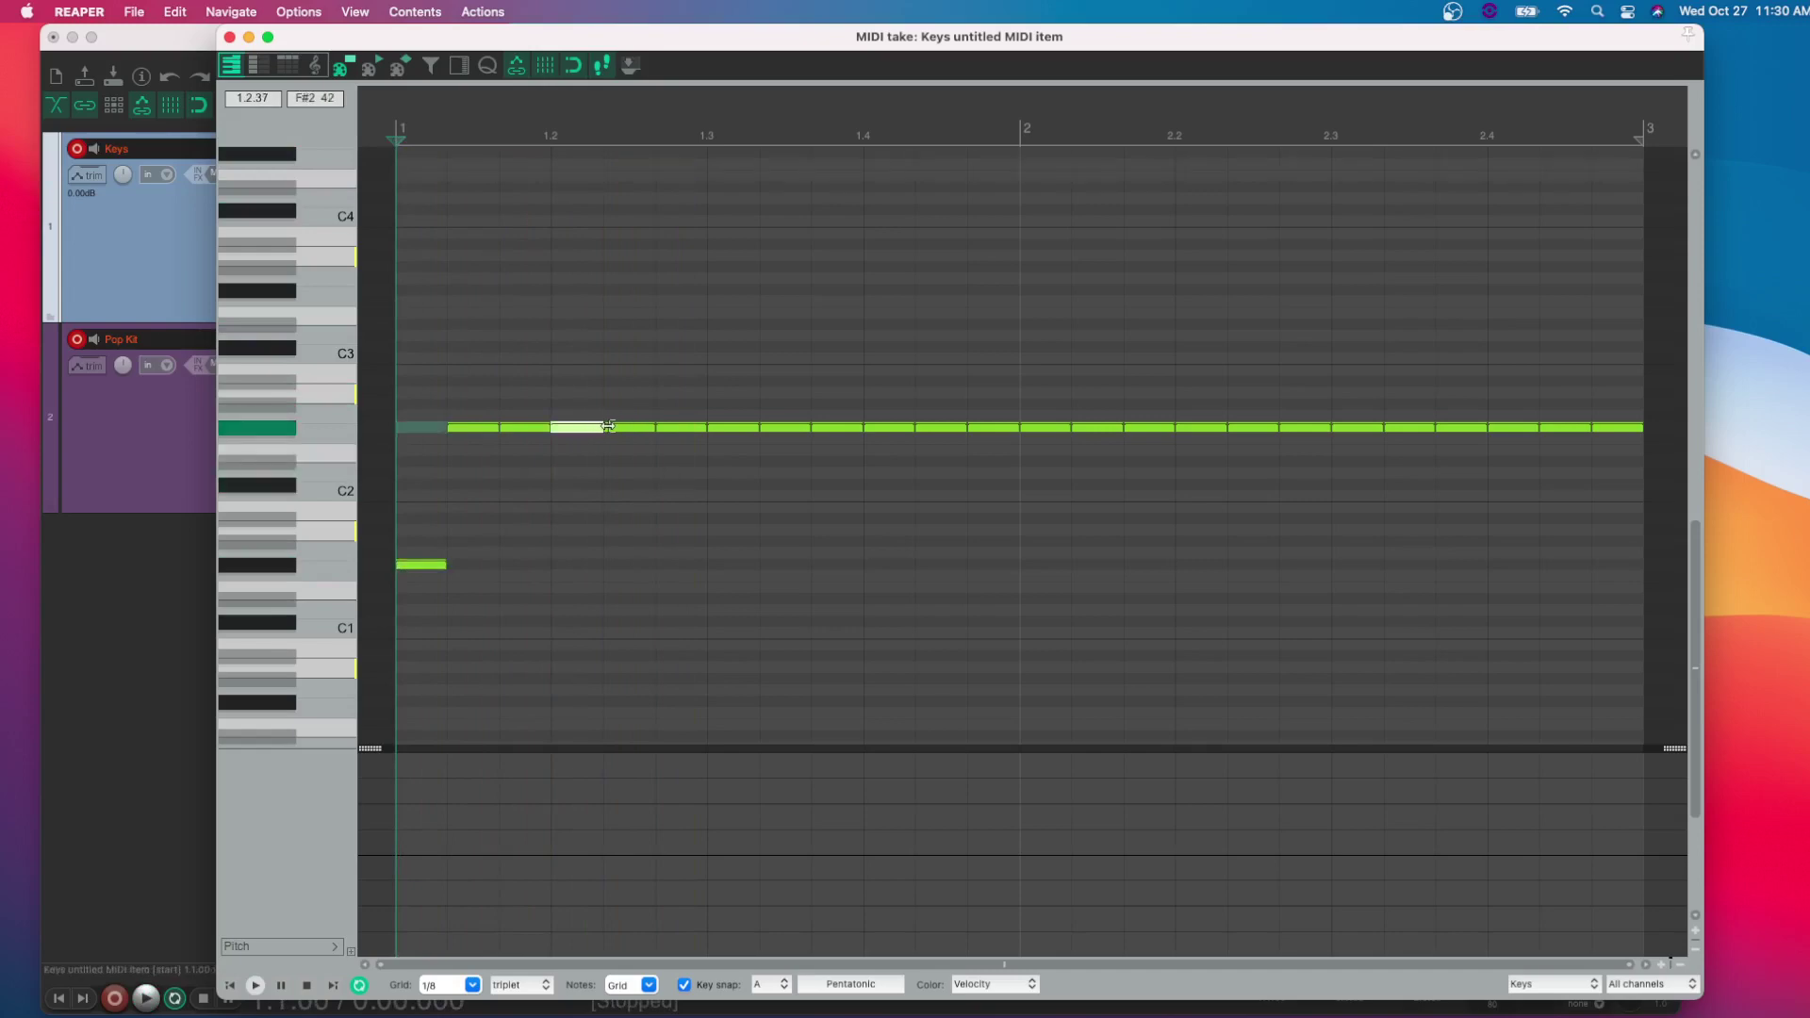
drag(622, 434, 628, 310)
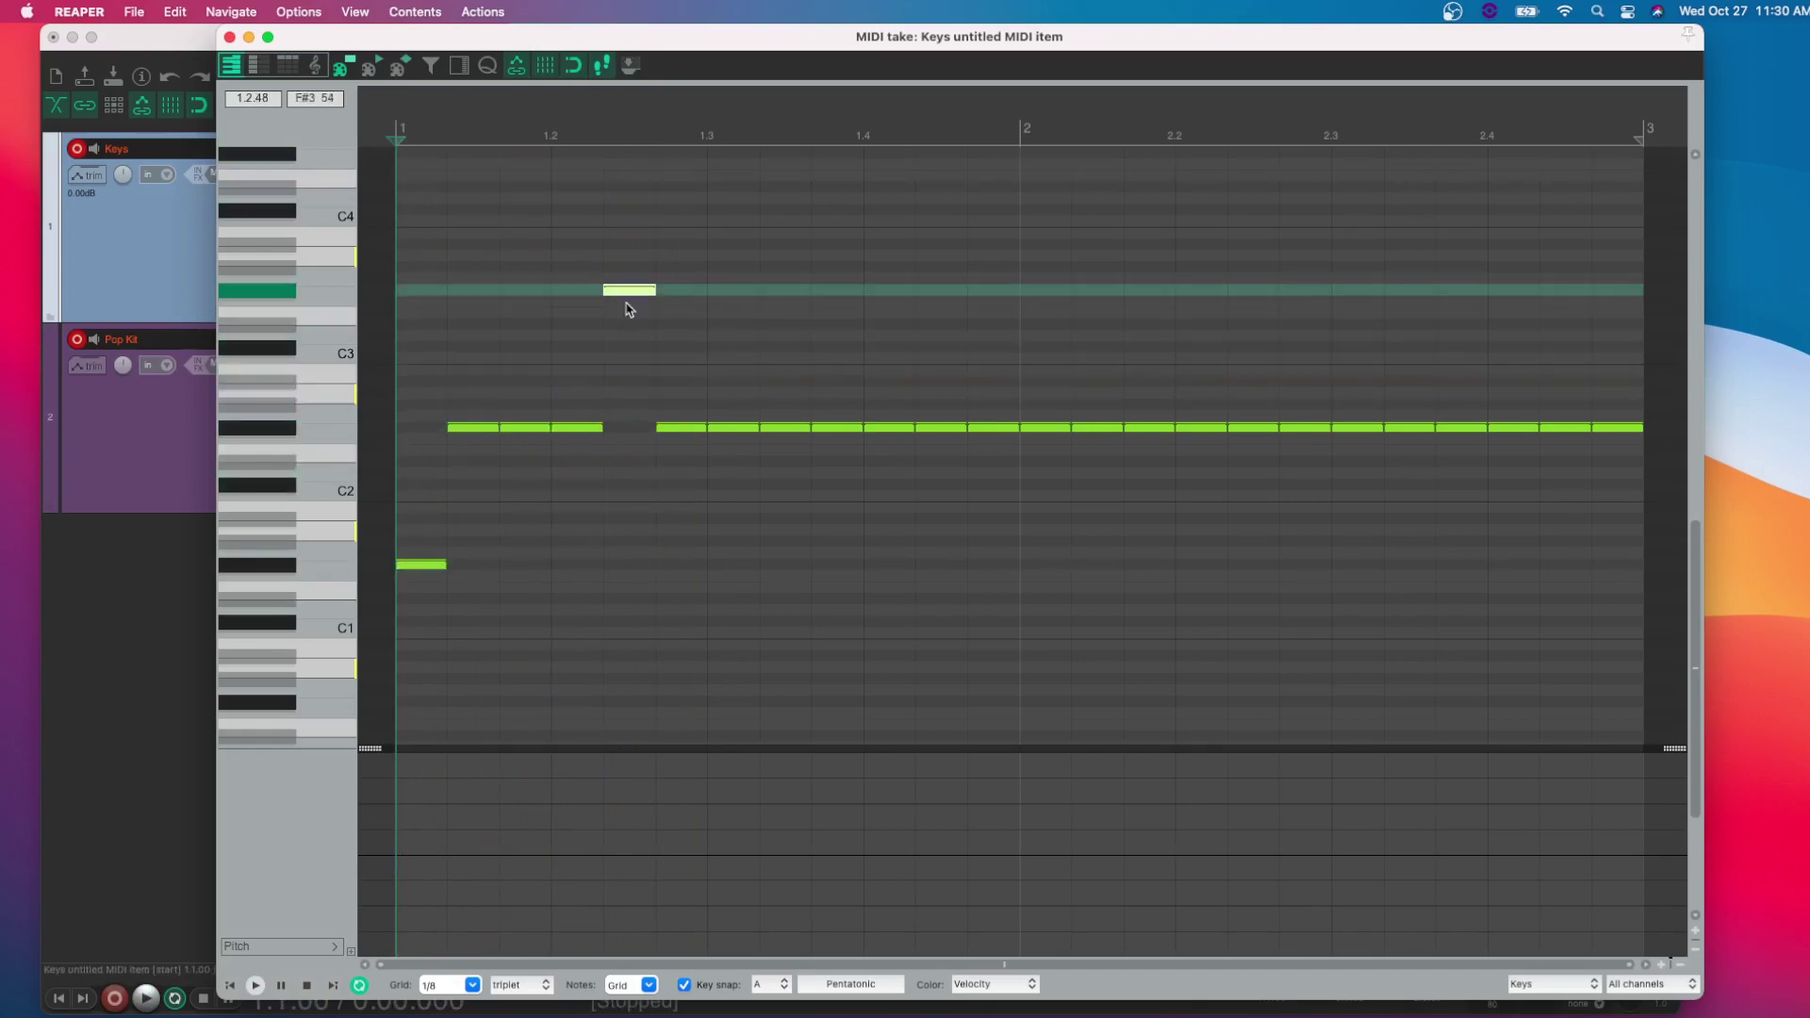
click(680, 425)
drag(683, 433, 682, 302)
key(space)
key(space)
key(space)
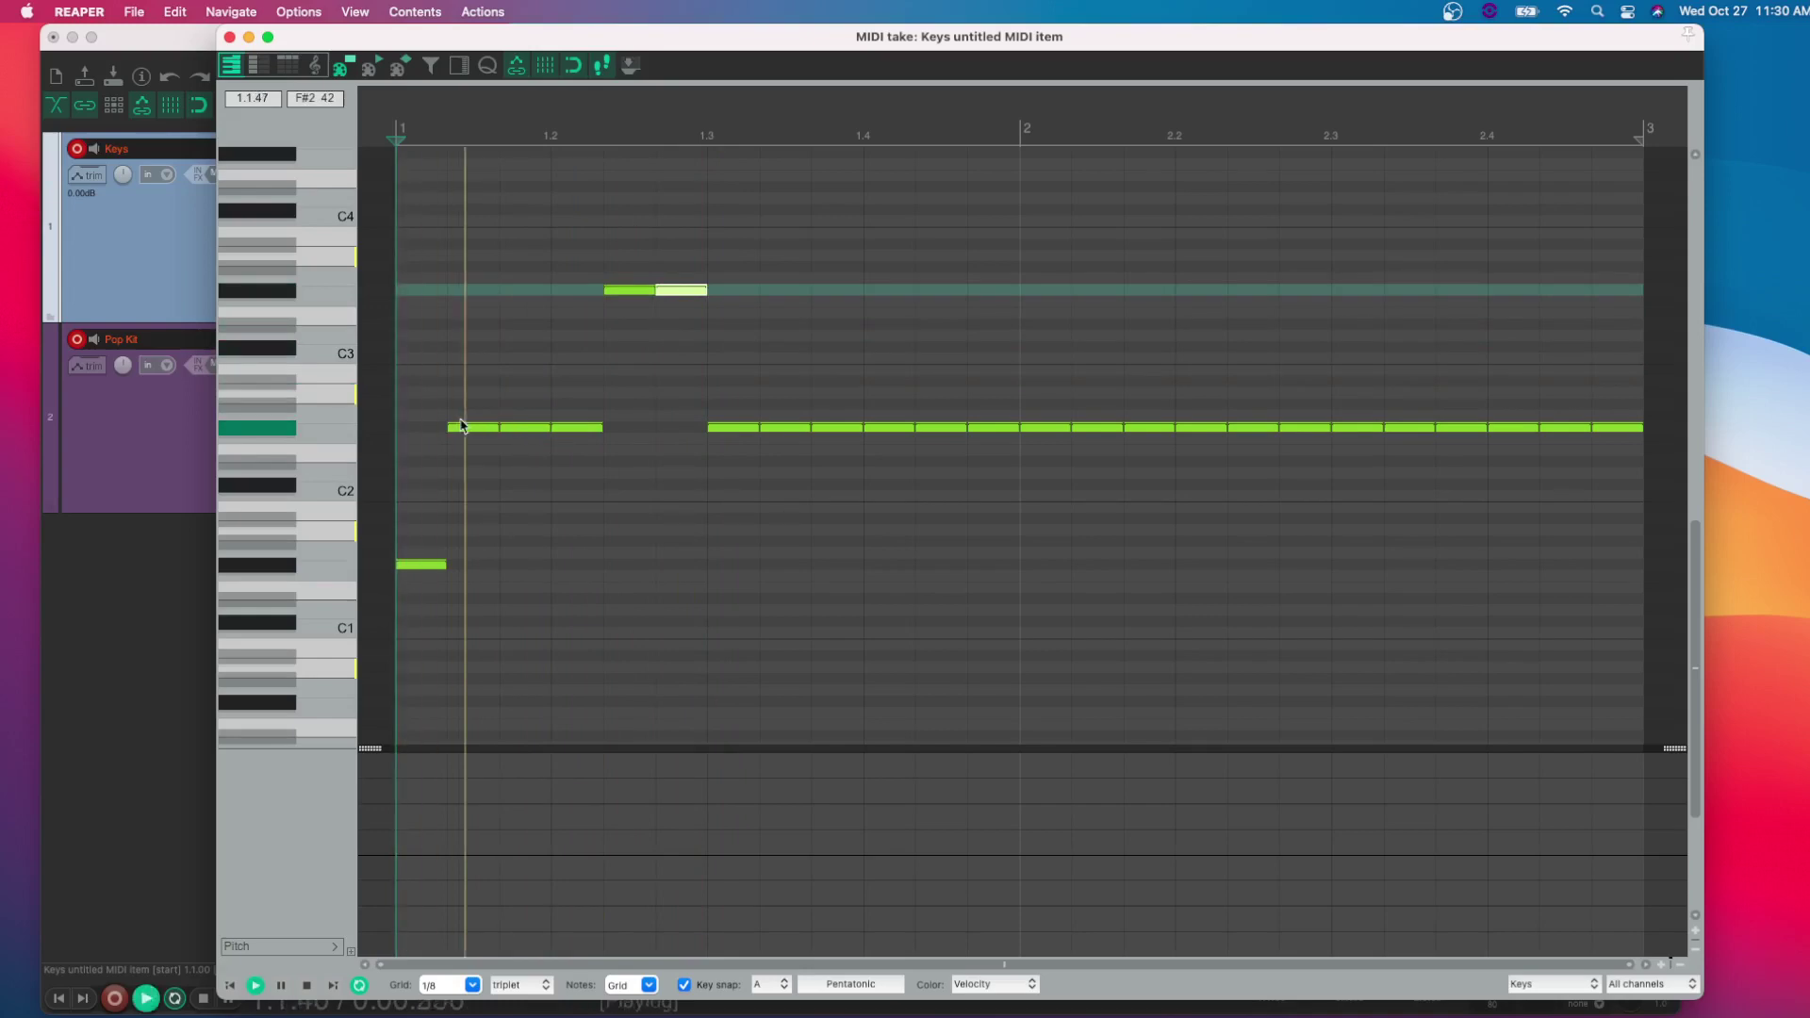
key(space)
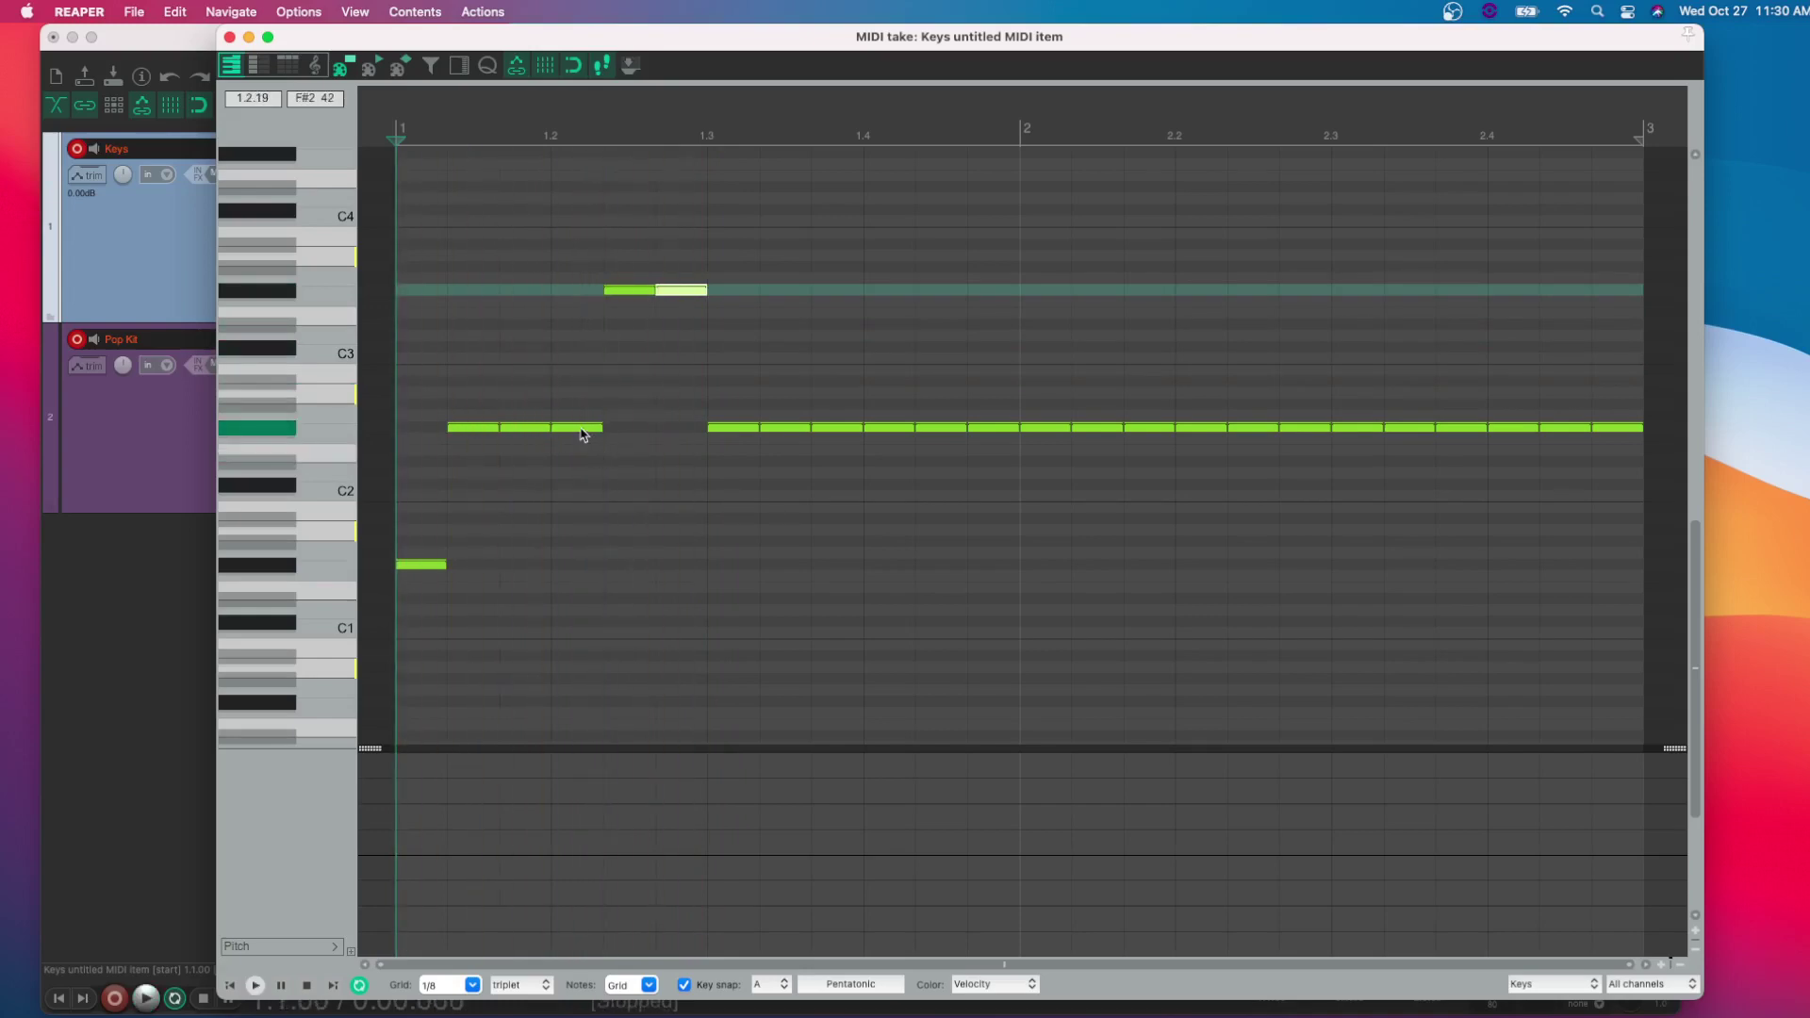
drag(581, 429, 598, 288)
key(space)
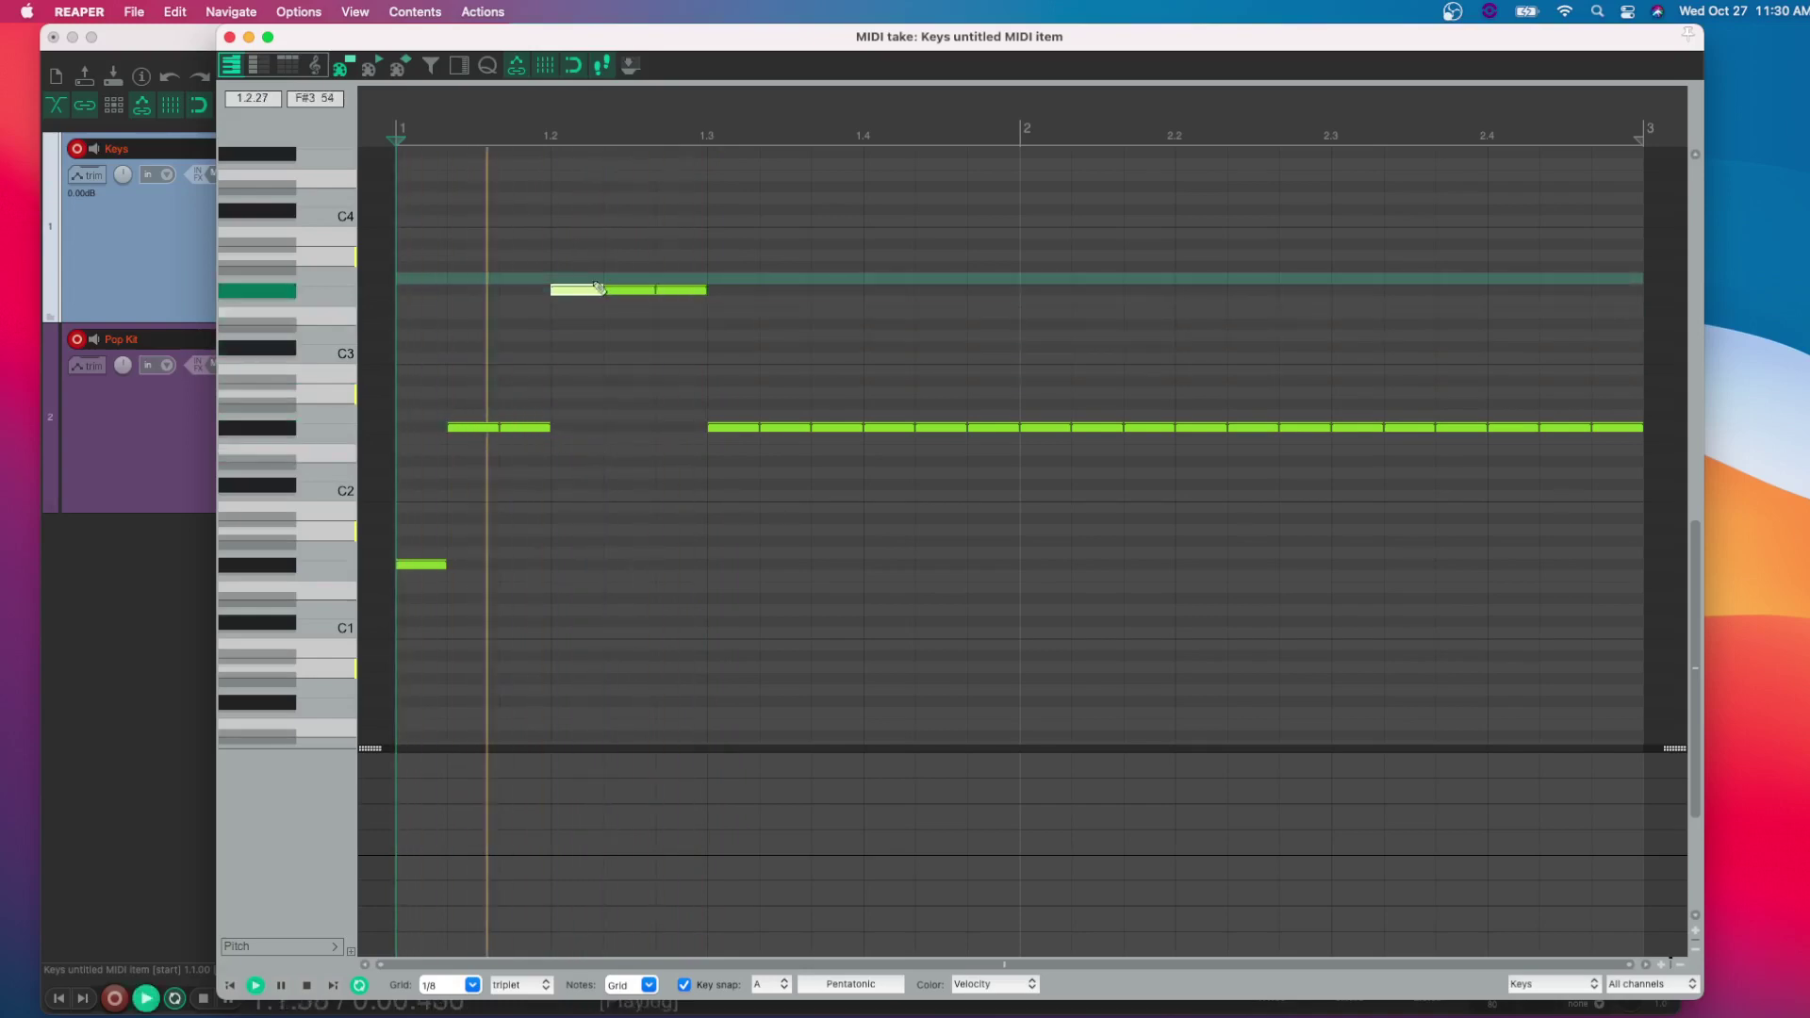
key(space)
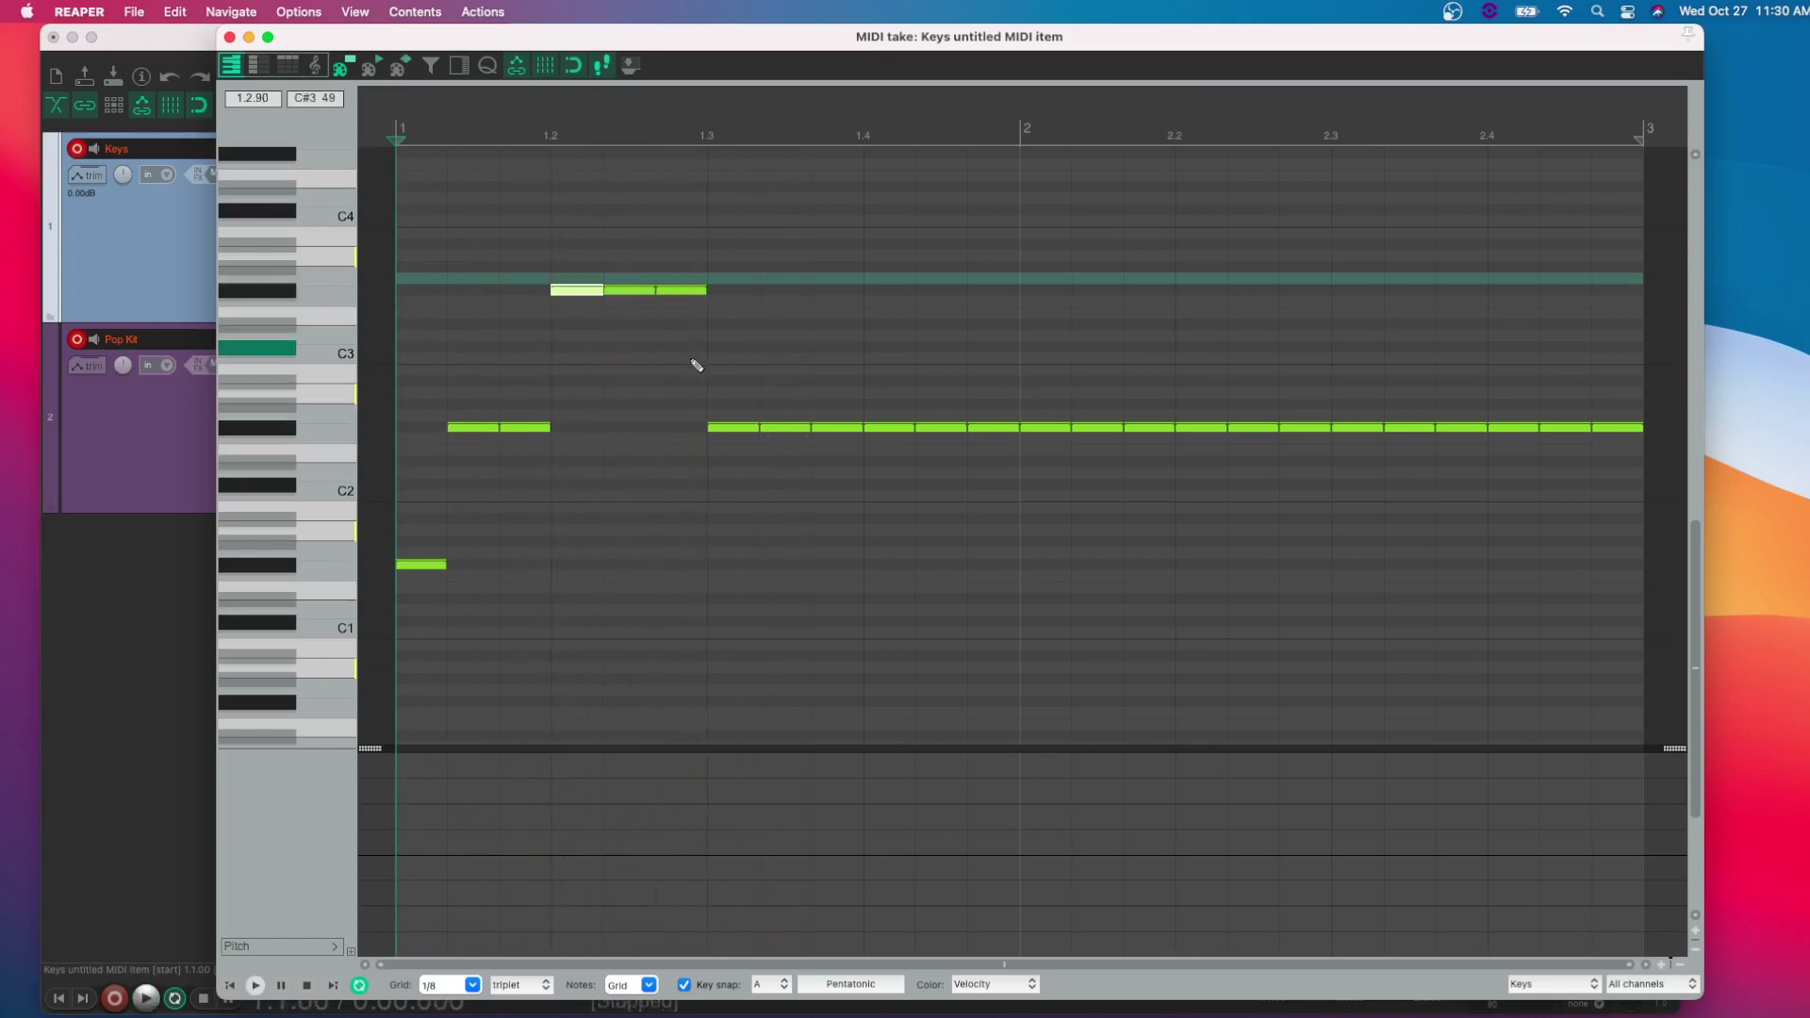
Set the first triplet of beat 4 in measure 1 to C#2 and the last to B2, and play the result.
drag(886, 430, 887, 485)
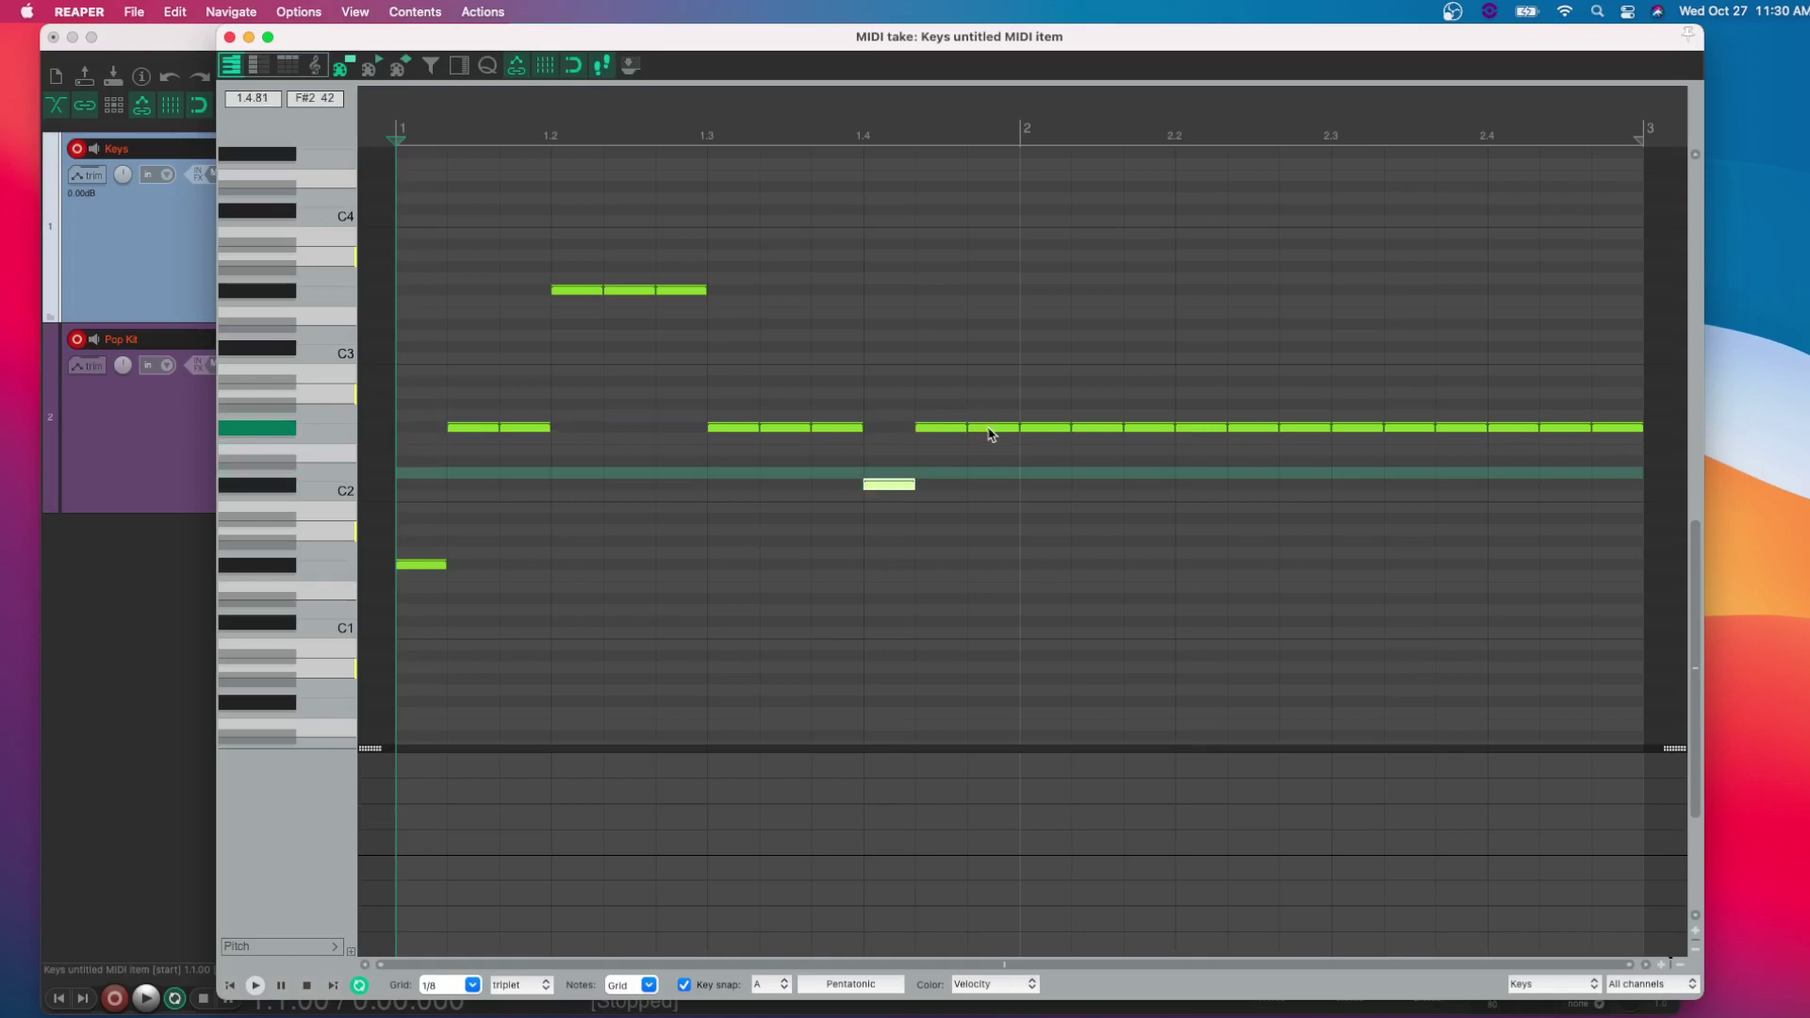
drag(991, 434, 992, 390)
key(space)
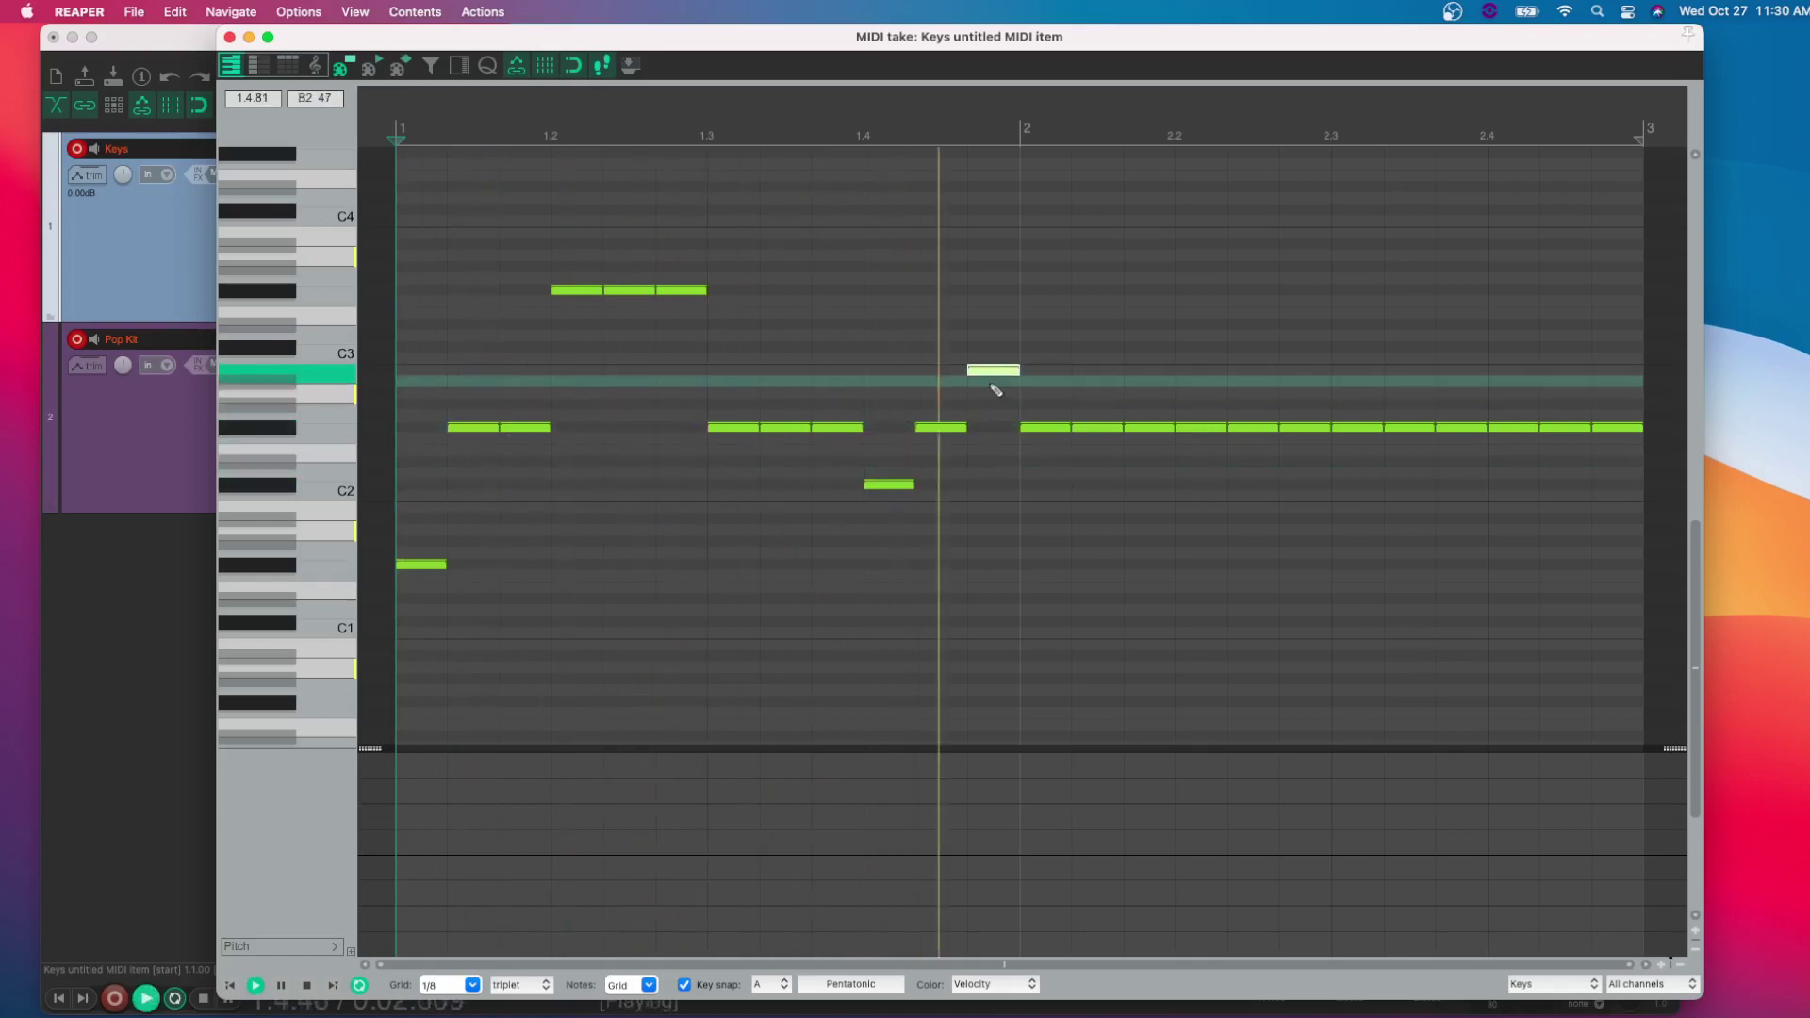
key(space)
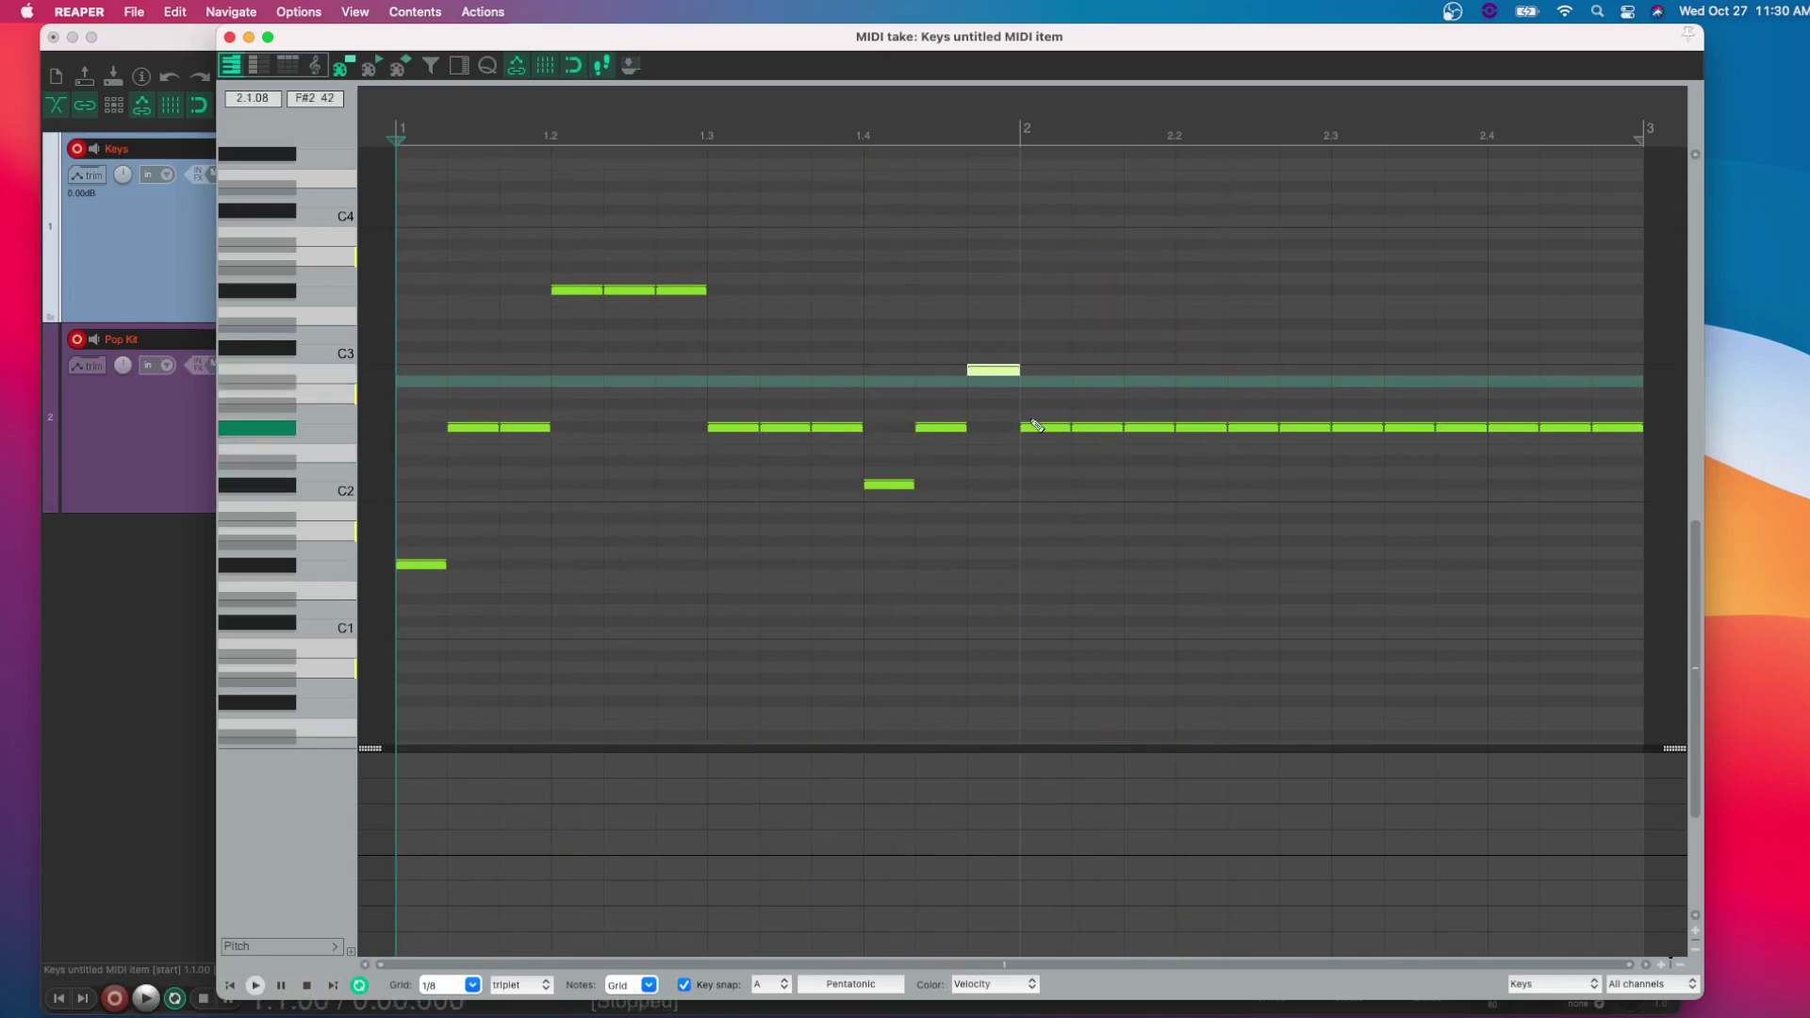
Lower the first note of measure 2 to F#1, try an E4 note above it during playback, and remove the E4 note.
drag(1040, 435, 1037, 573)
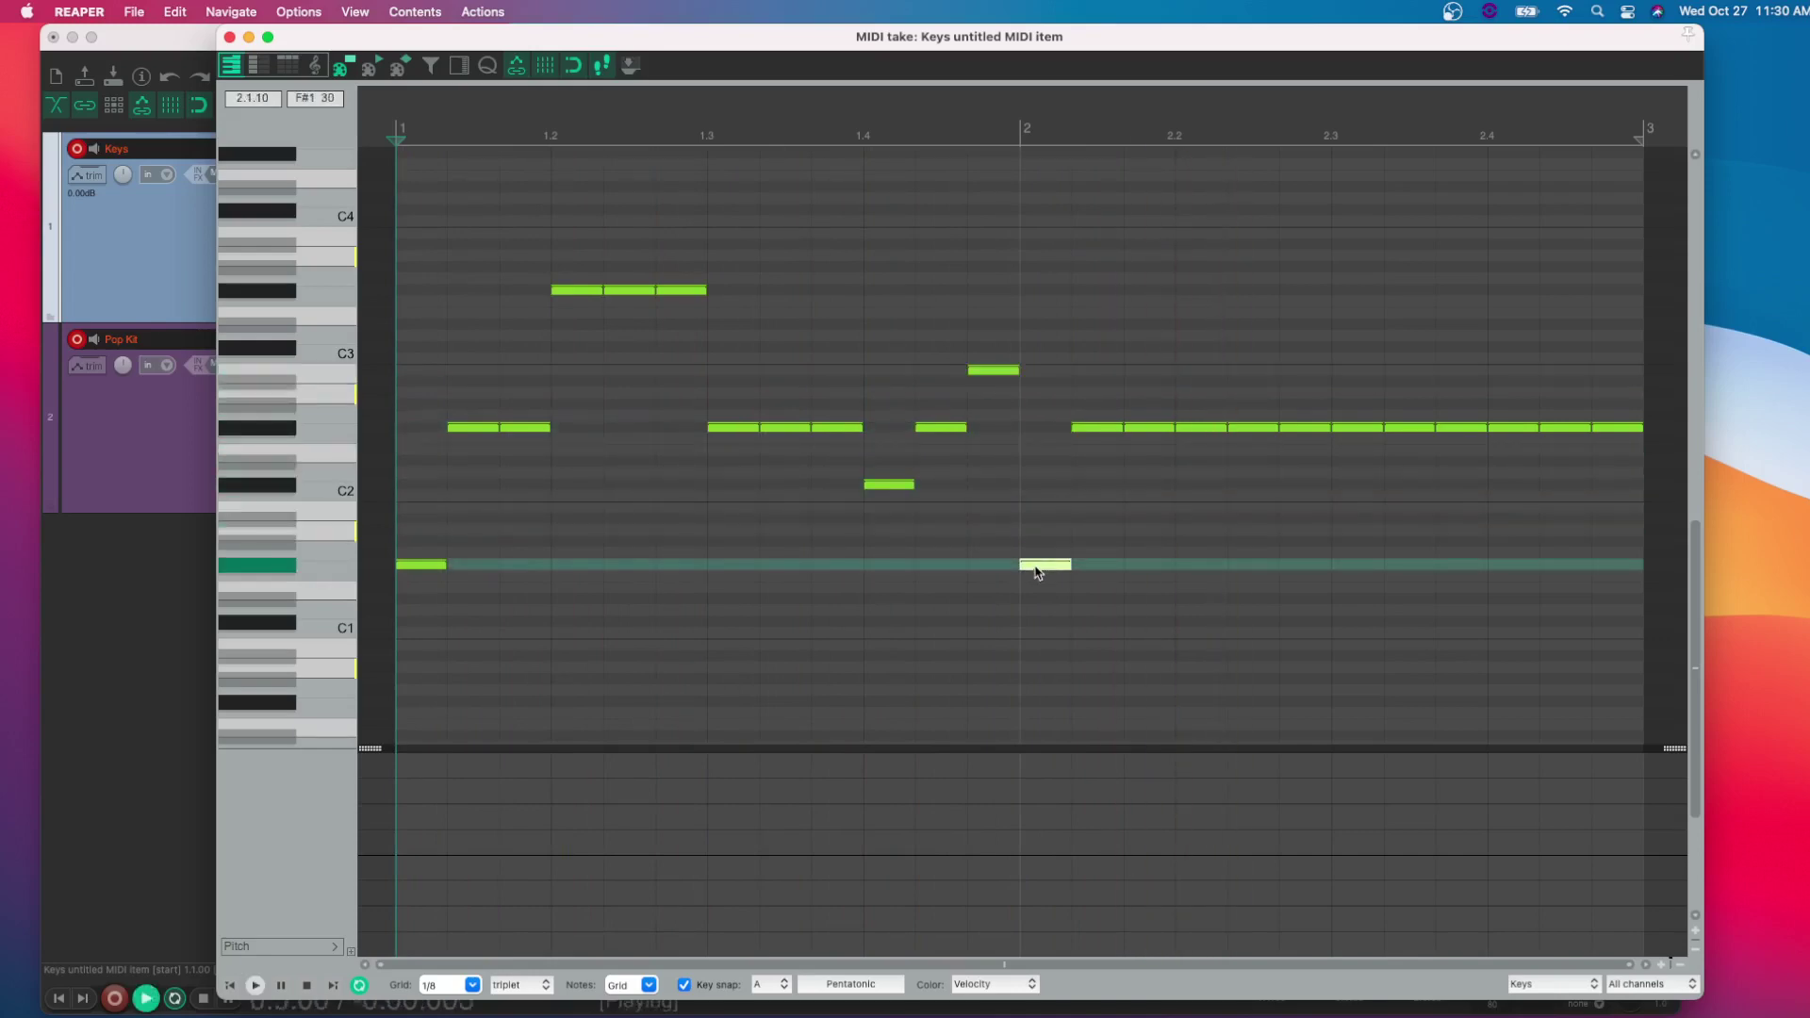
key(space)
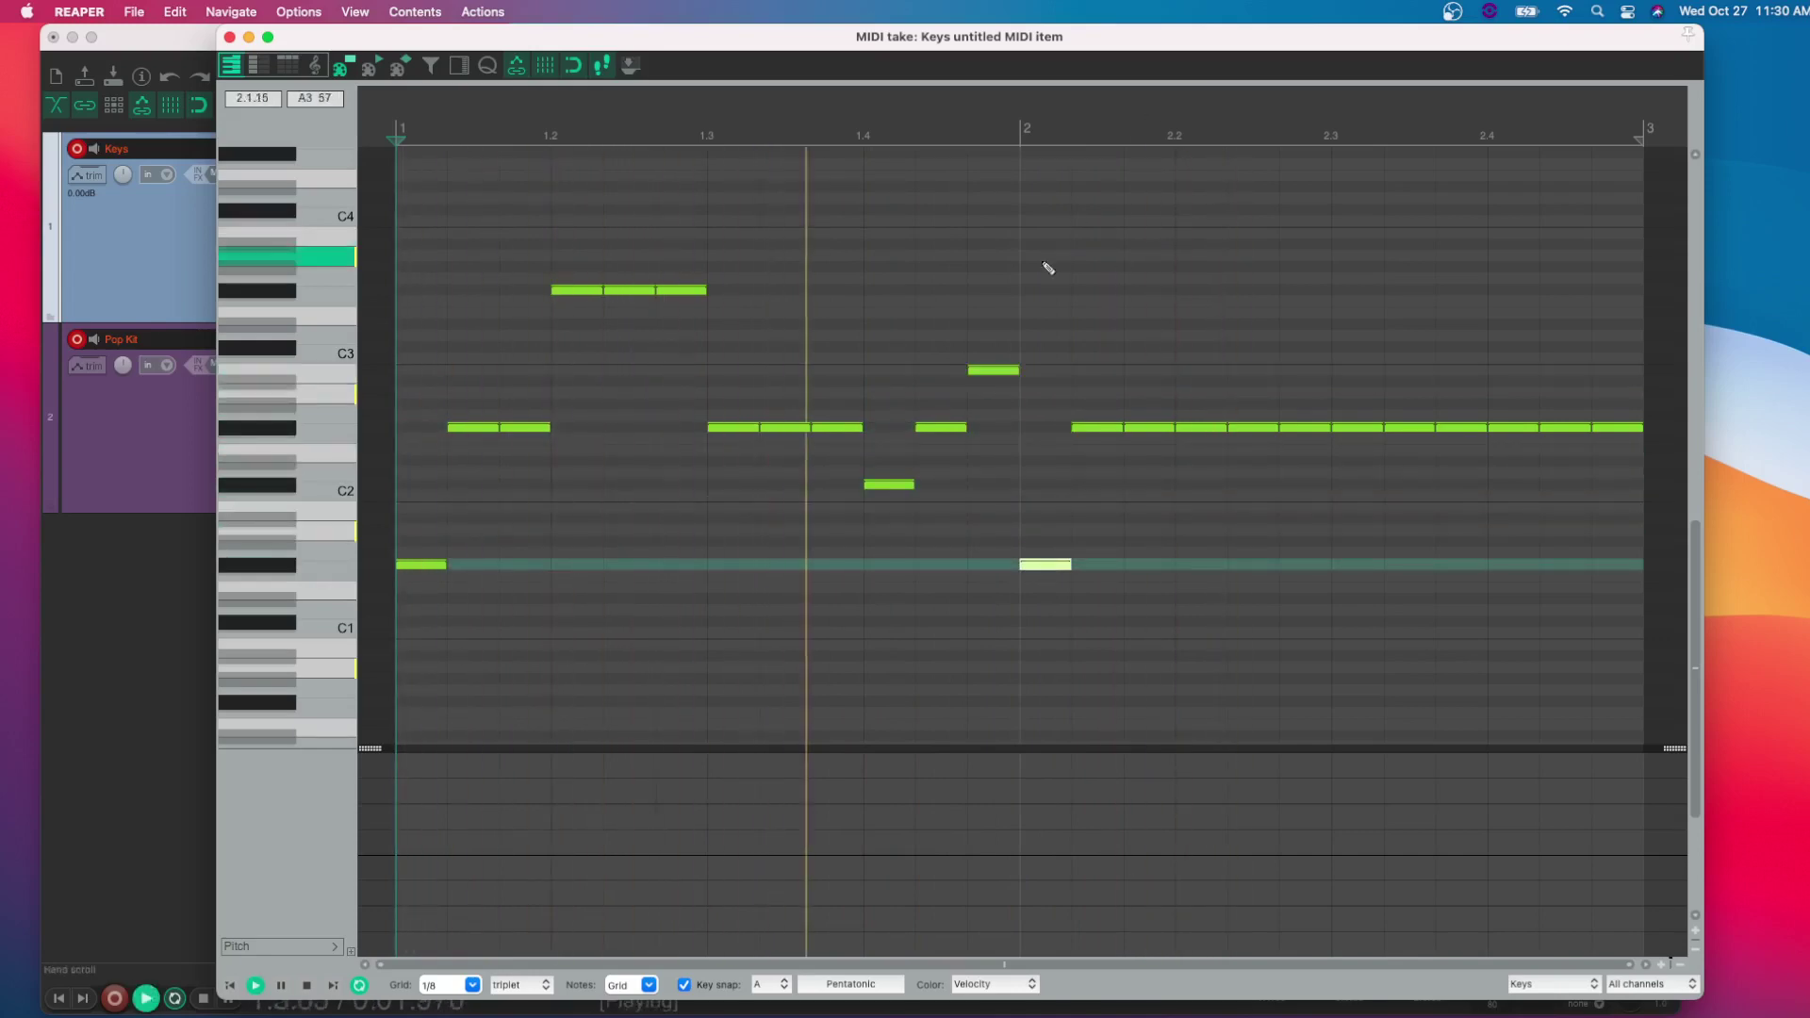
click(1044, 187)
key(space)
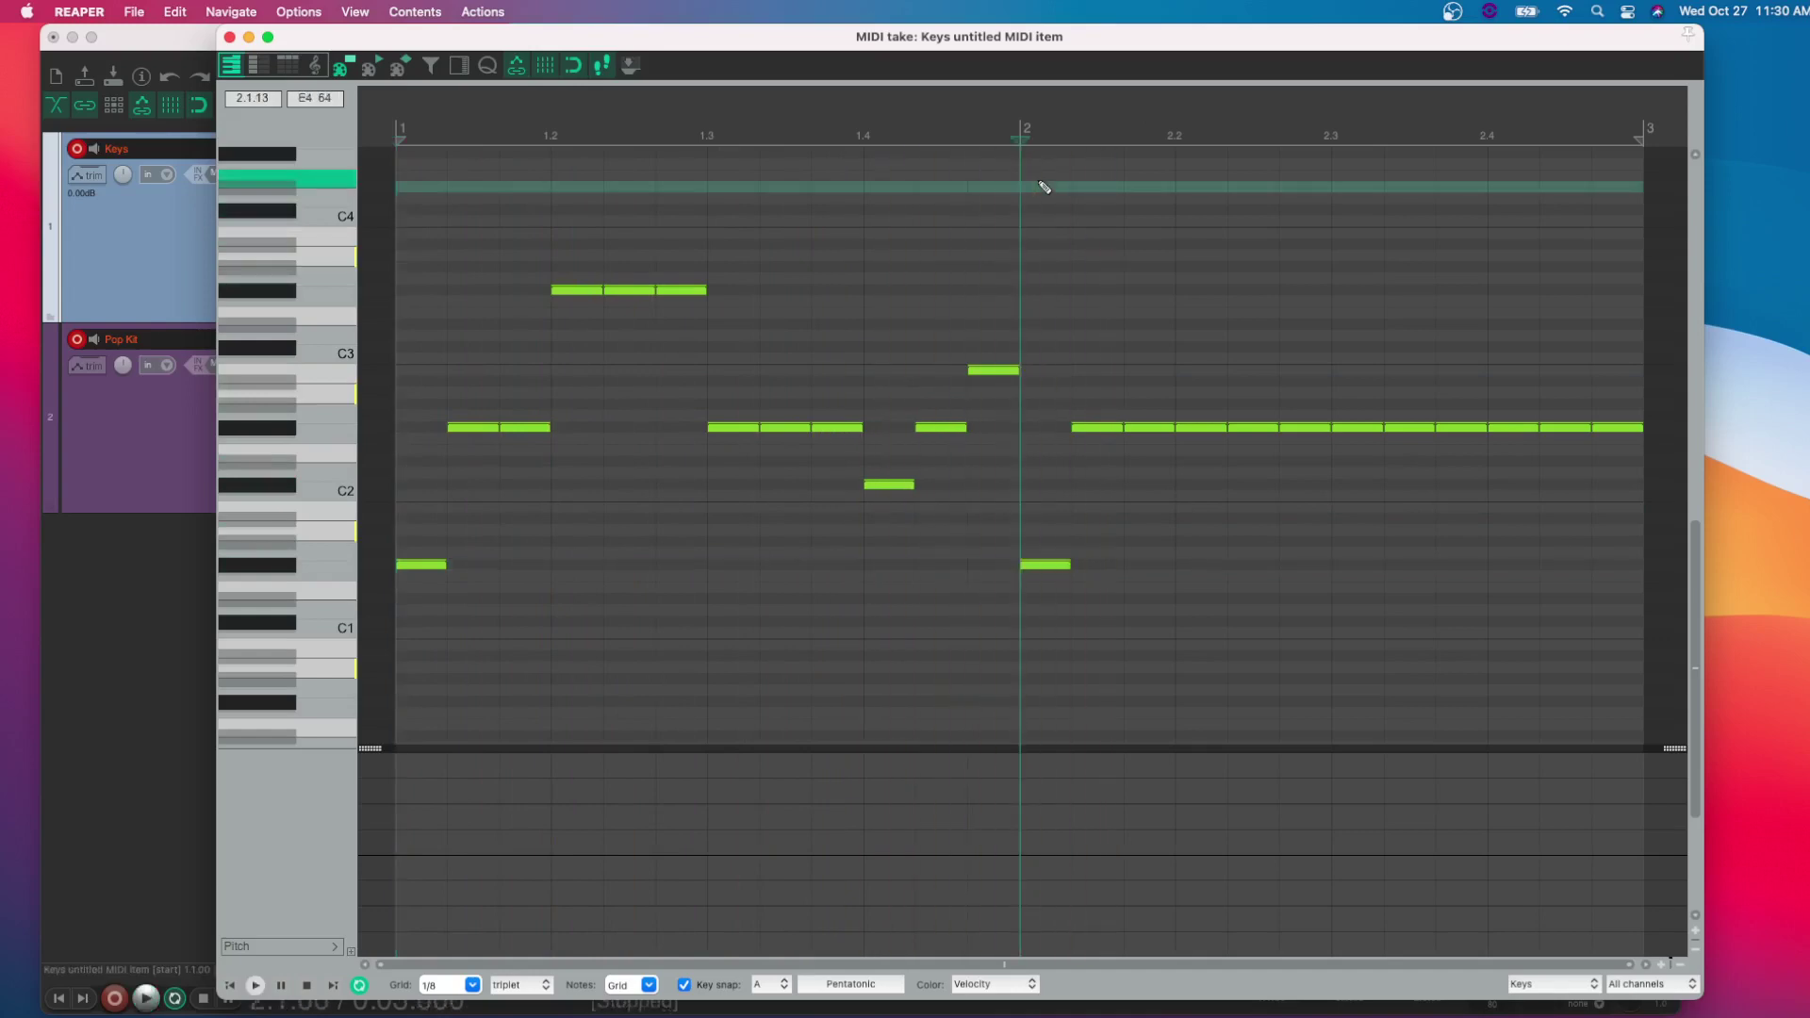
key(space)
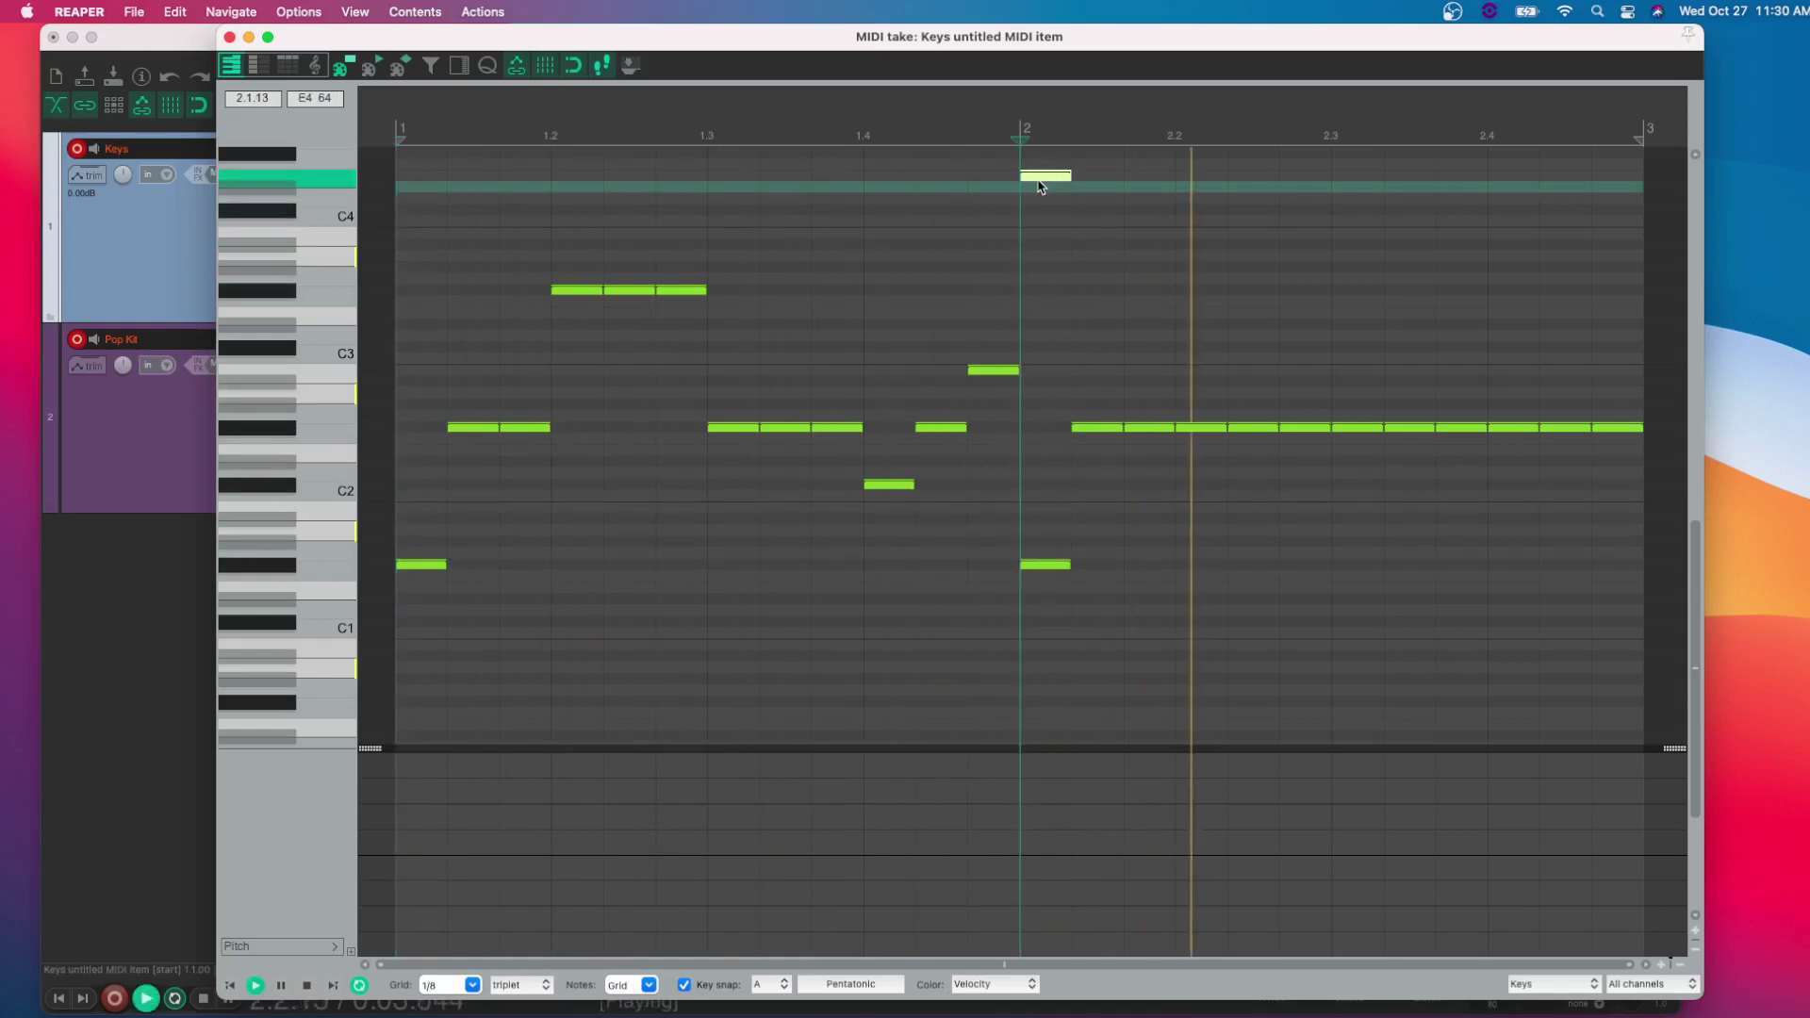
key(space)
key(Delete)
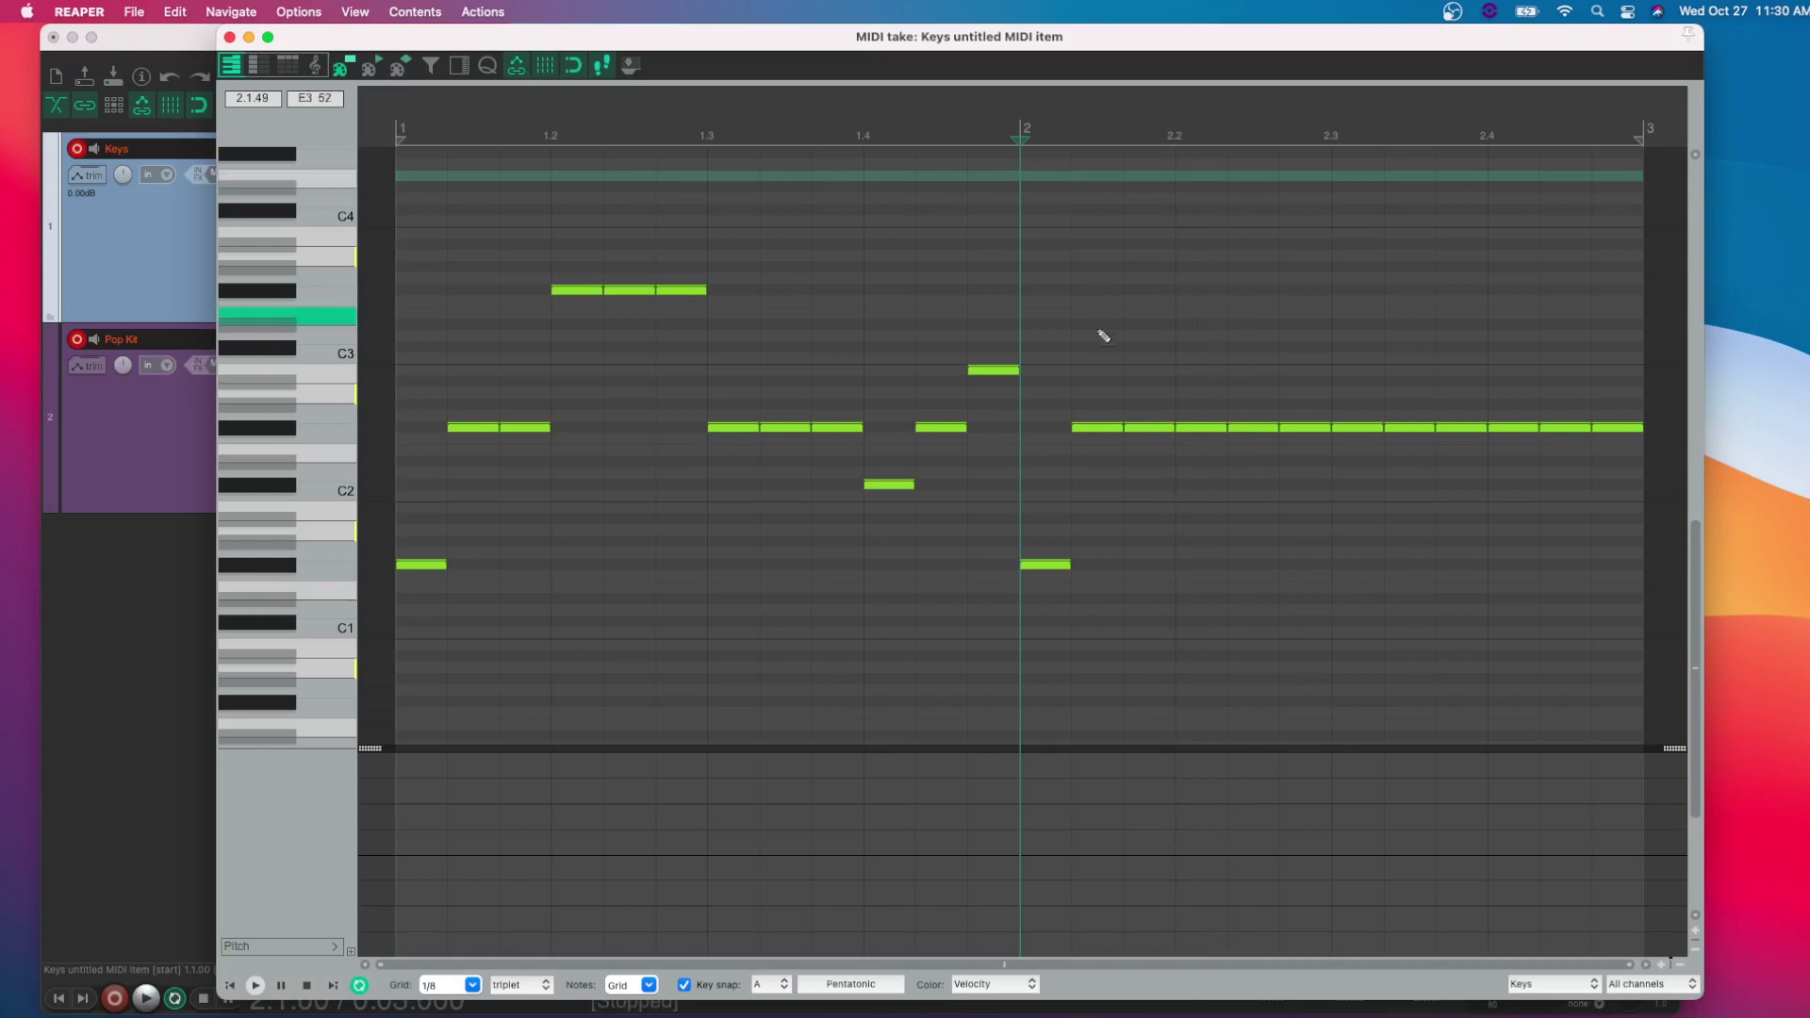
key(space)
key(space)
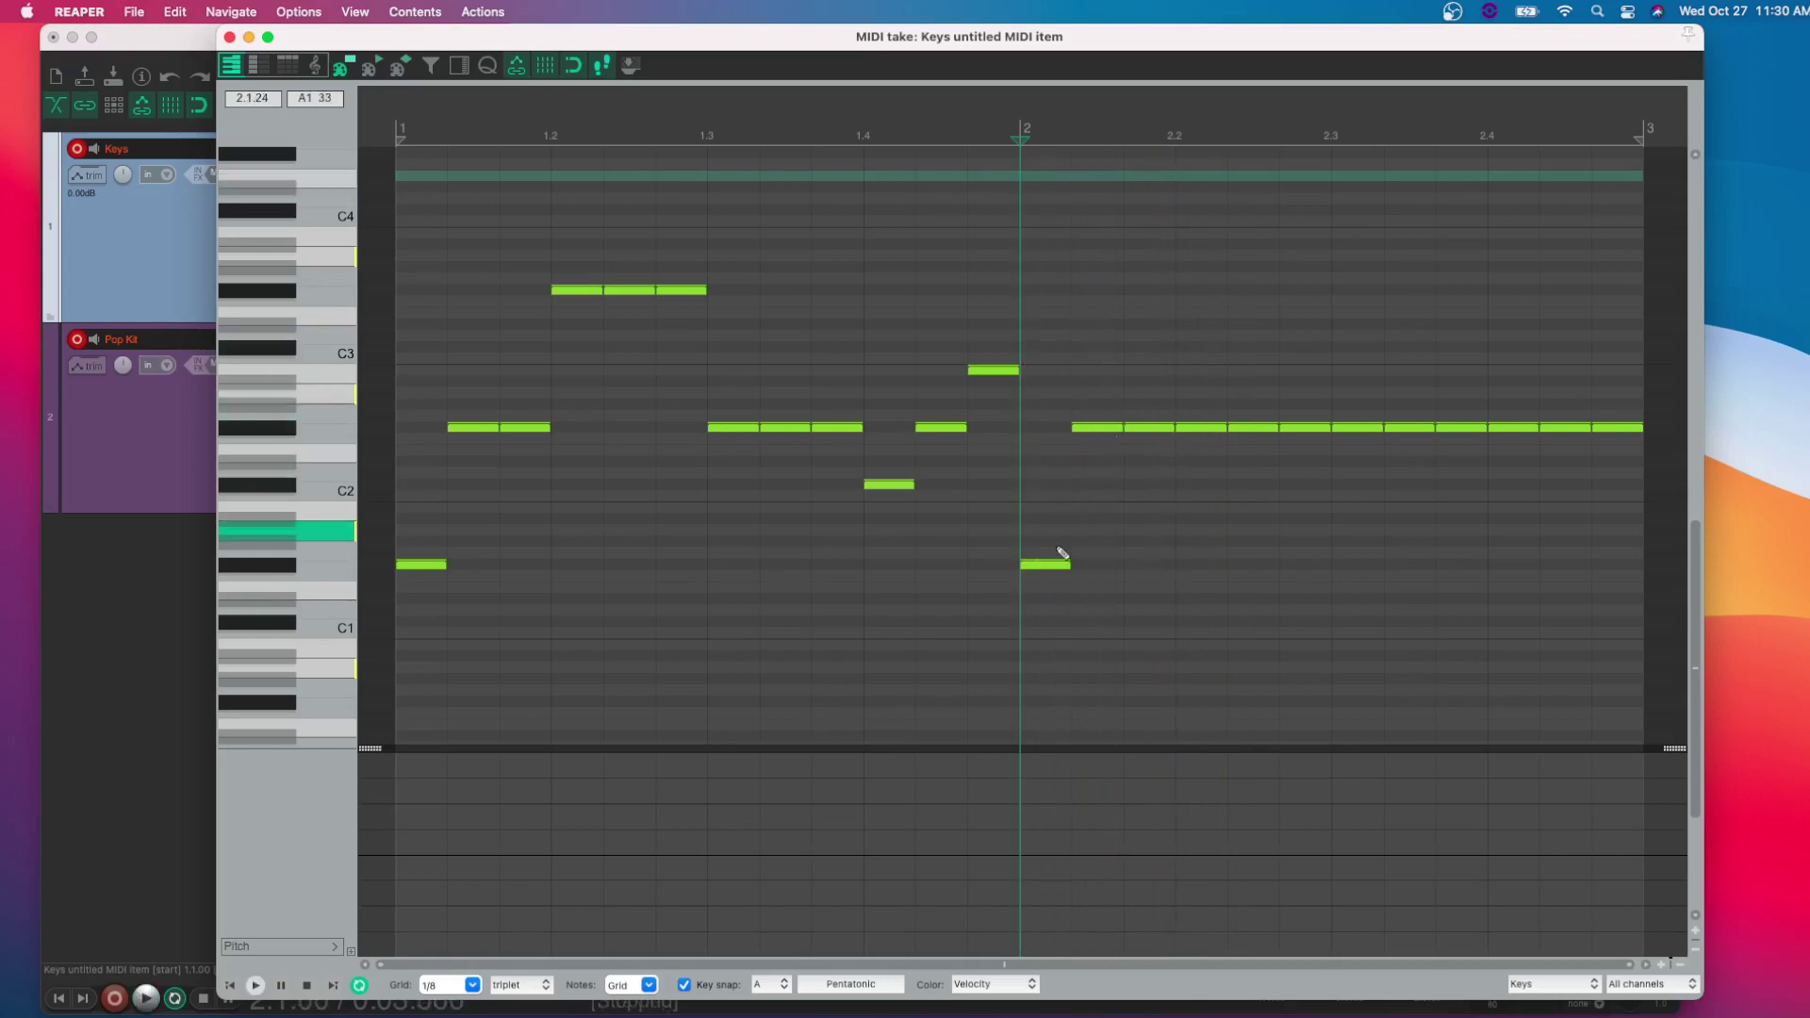
Delete the notes in measure 2 and fill it with a copy of all the notes from measure 1.
click(1056, 564)
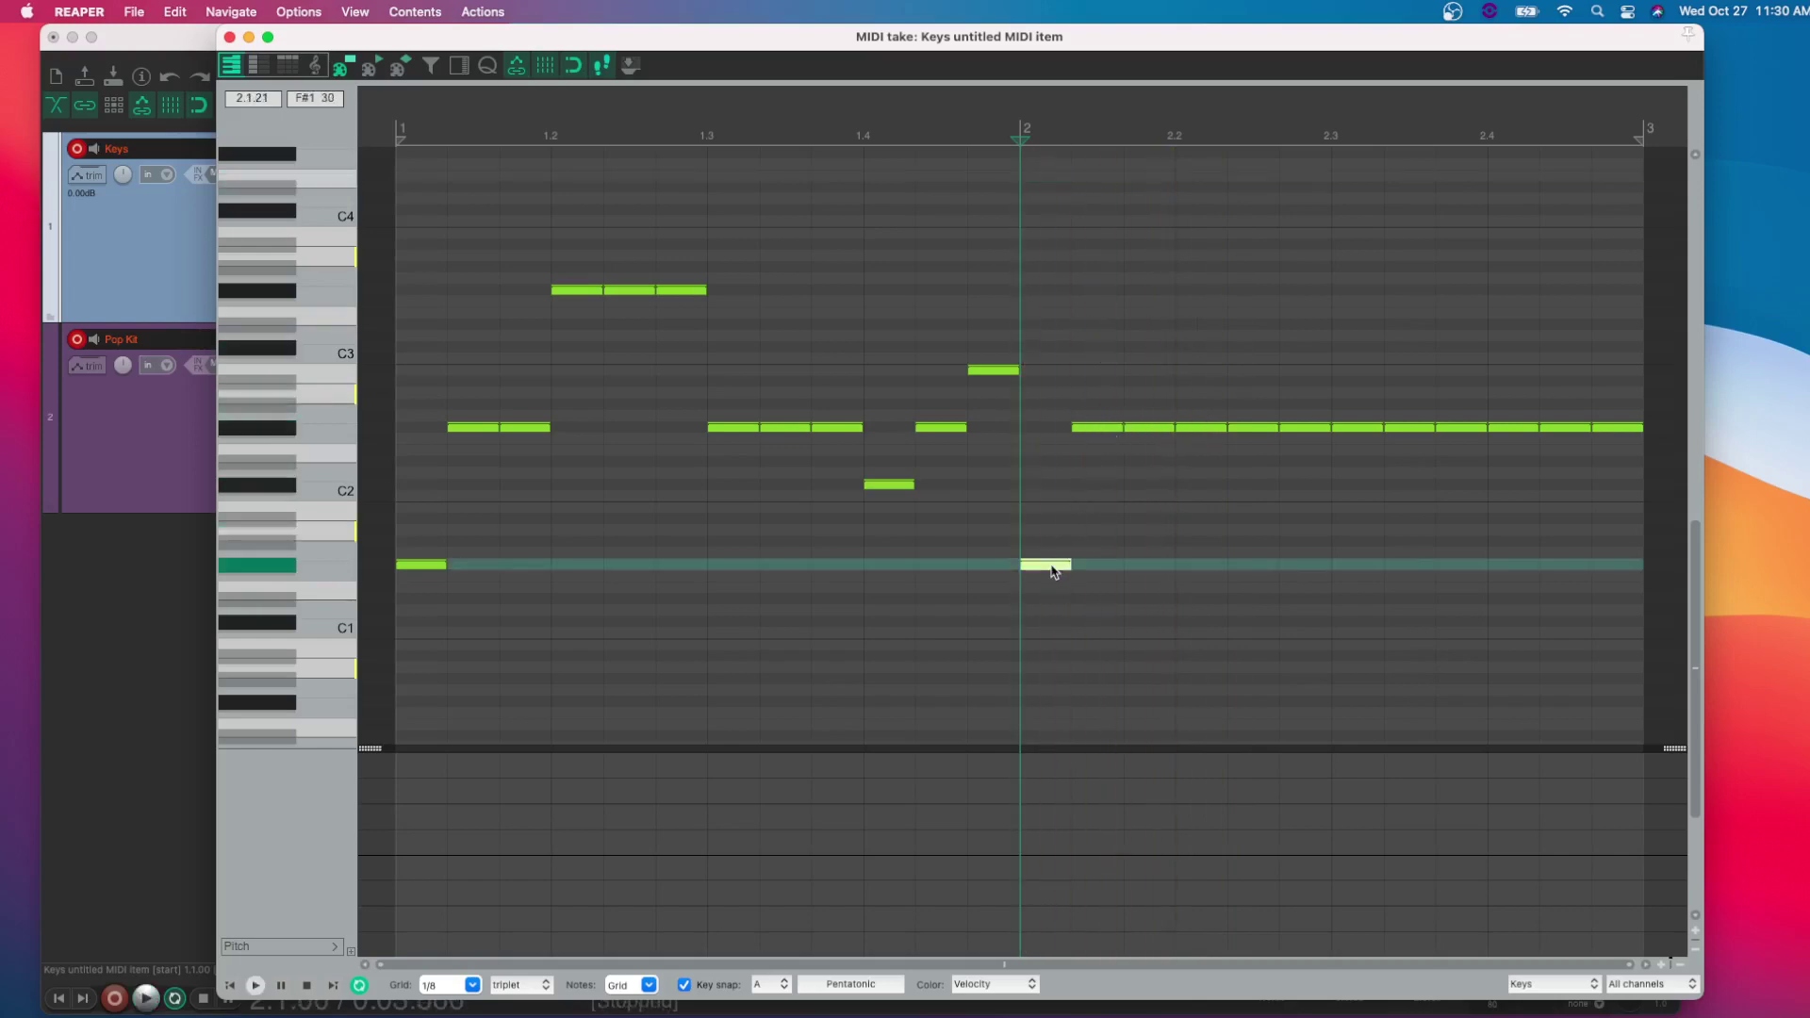
shift+click(1622, 429)
key(Delete)
key(super+a)
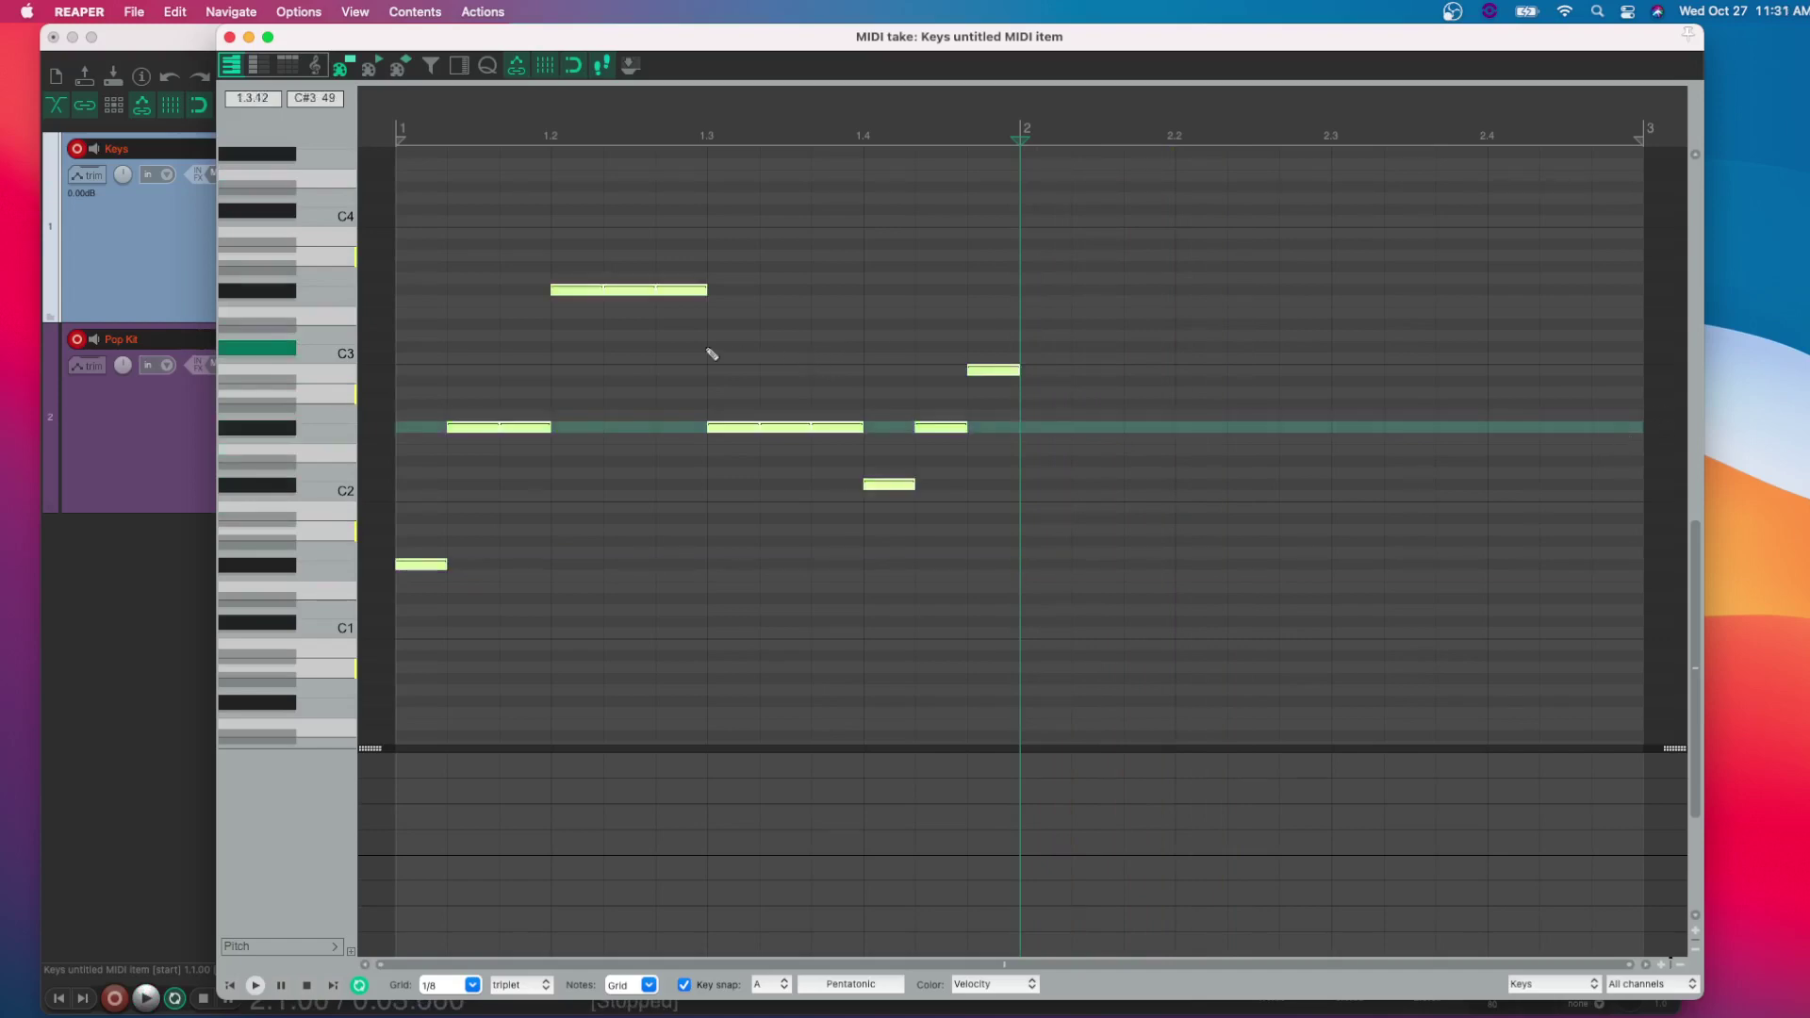
key(super+c)
key(super+v)
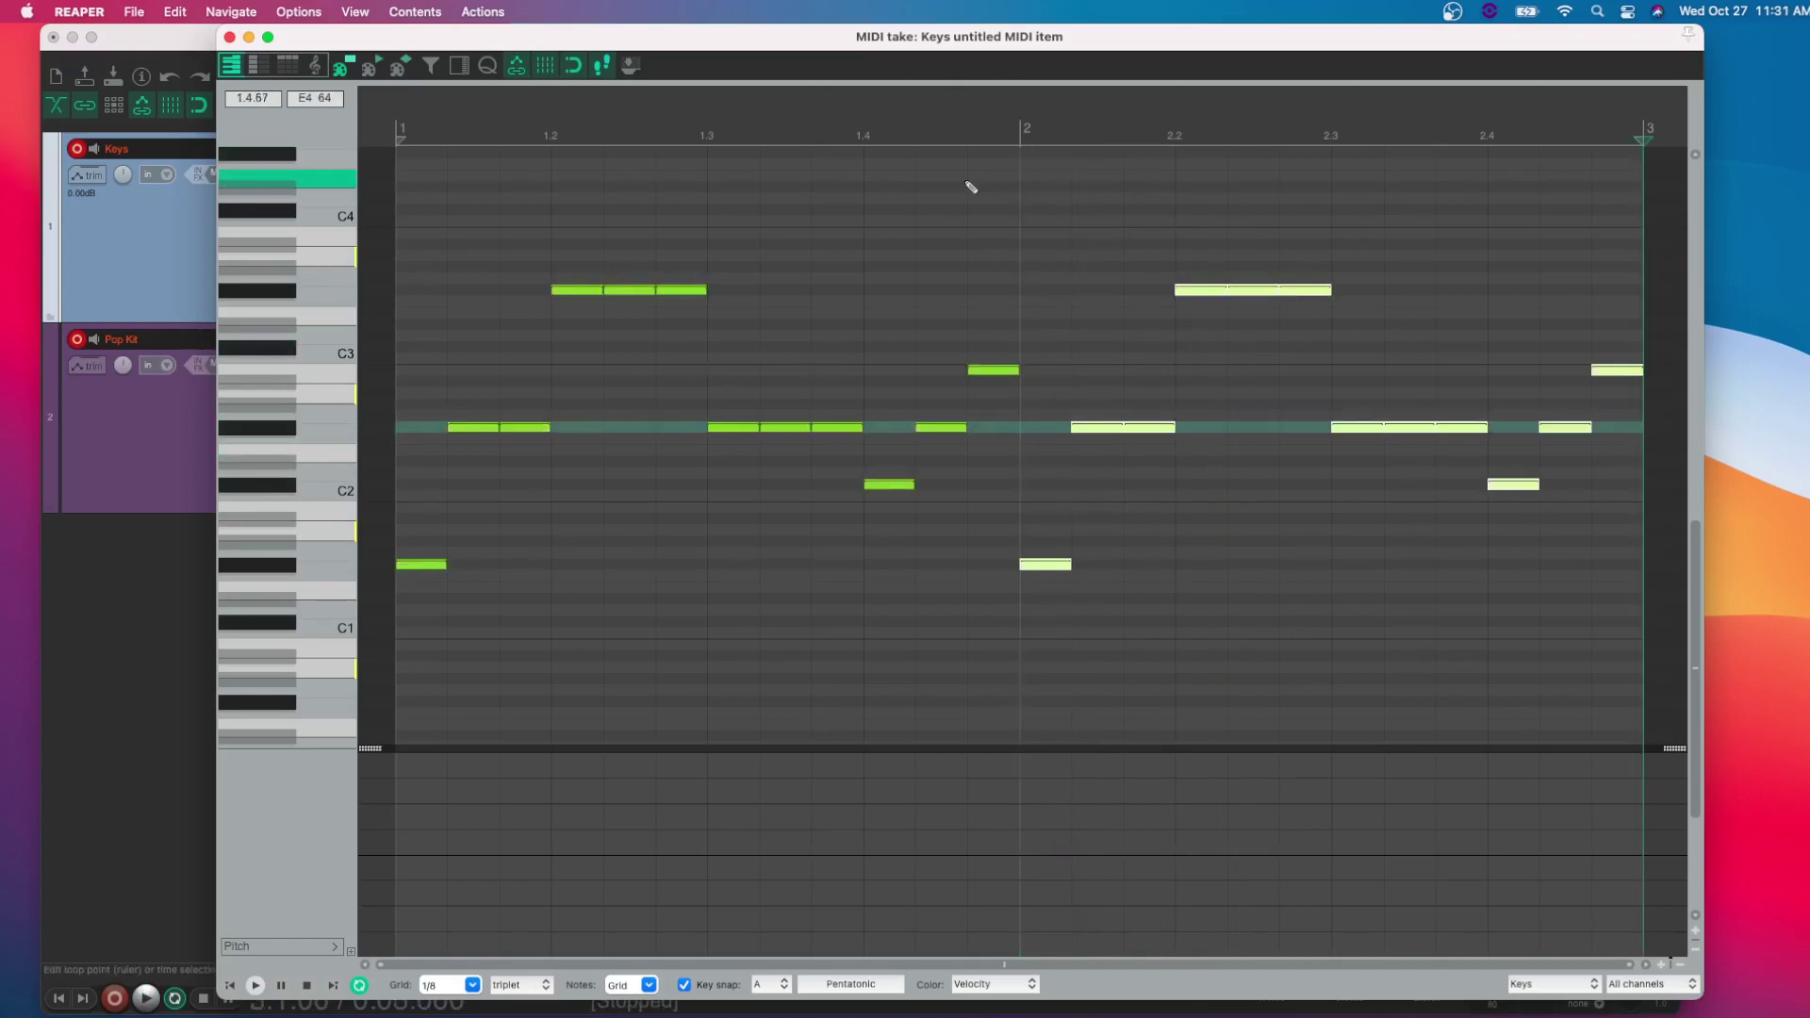
Close the MIDI editor and duplicate both the Keys and Pop Kit items into measures 3 and 4.
click(230, 38)
scroll(698, 436, down, 5)
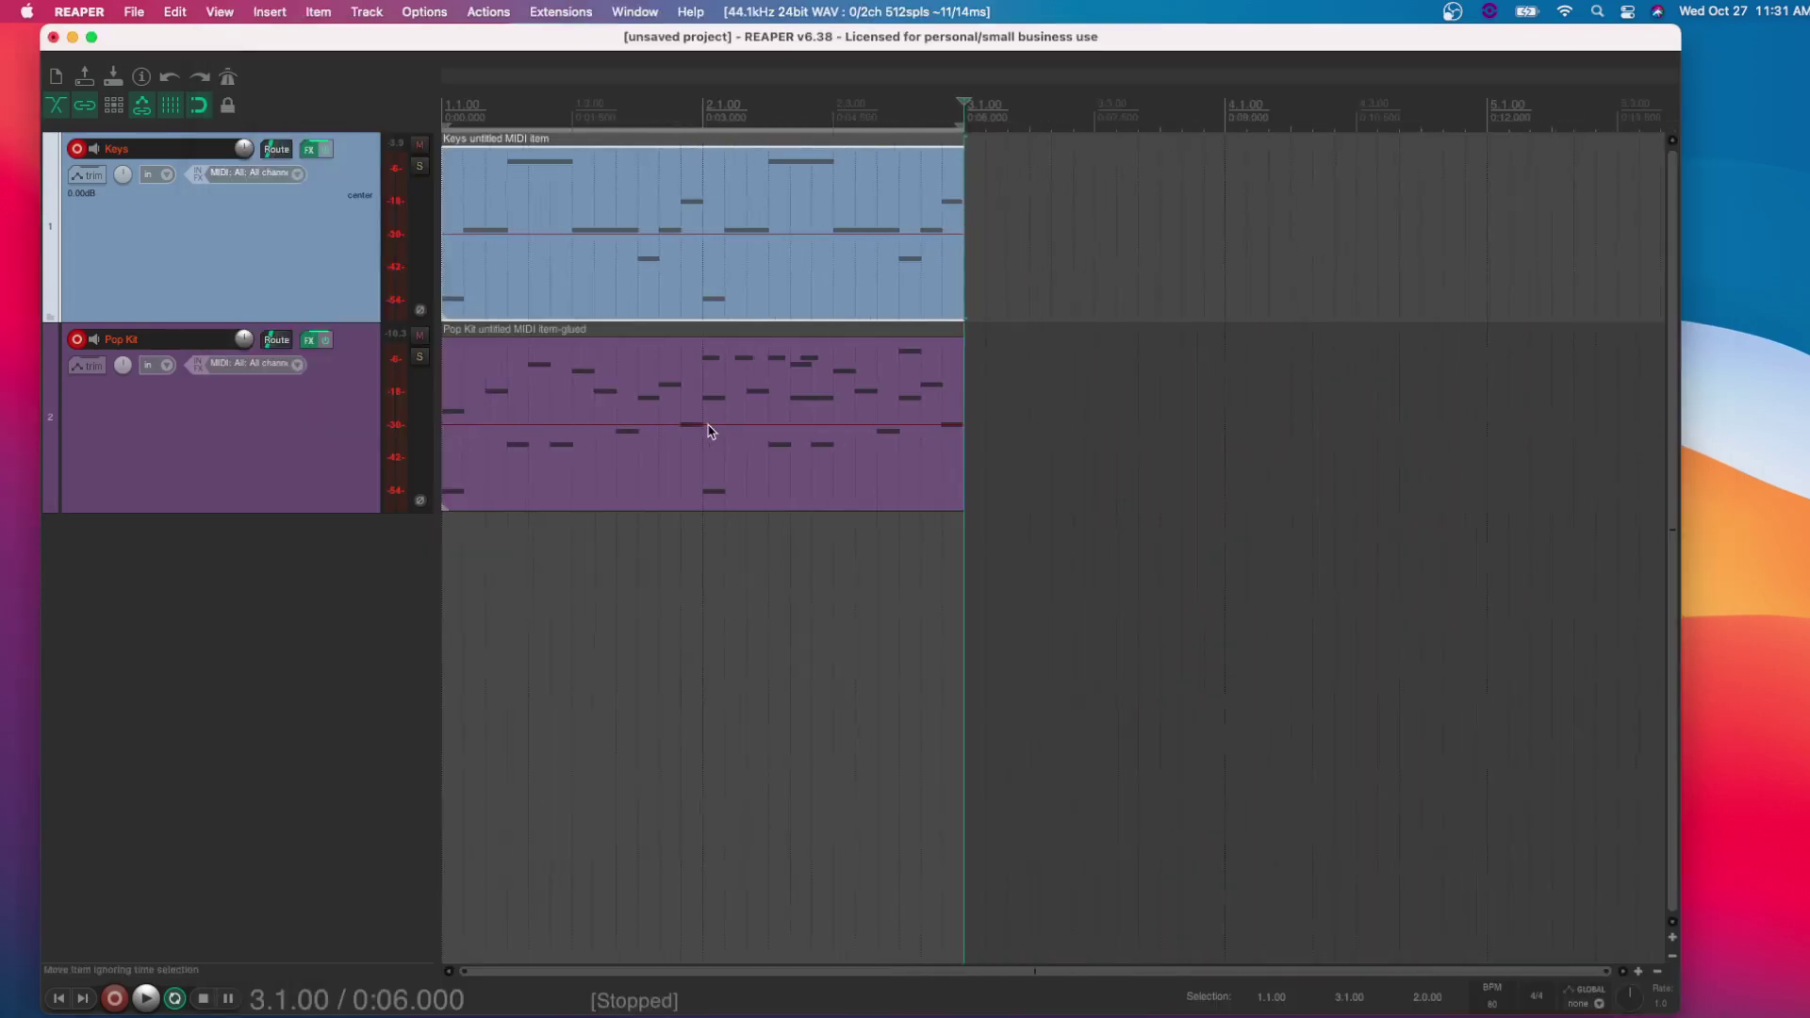
click(702, 420)
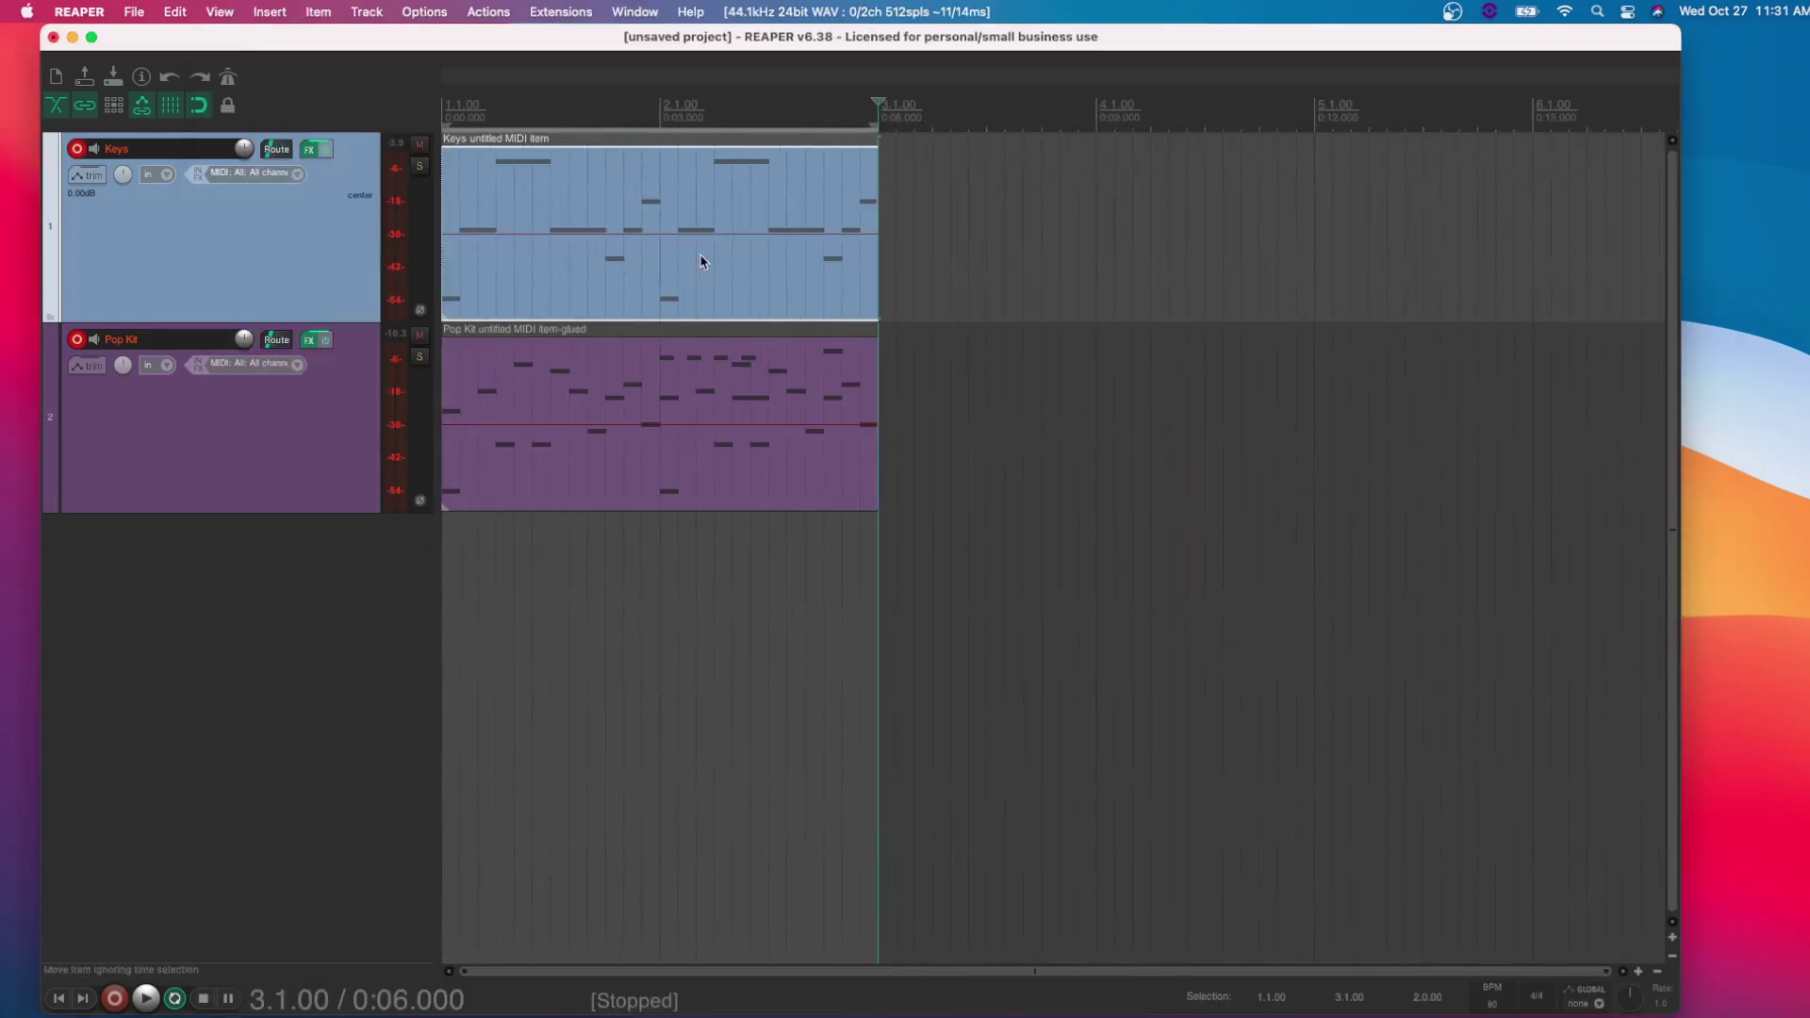
shift+click(701, 412)
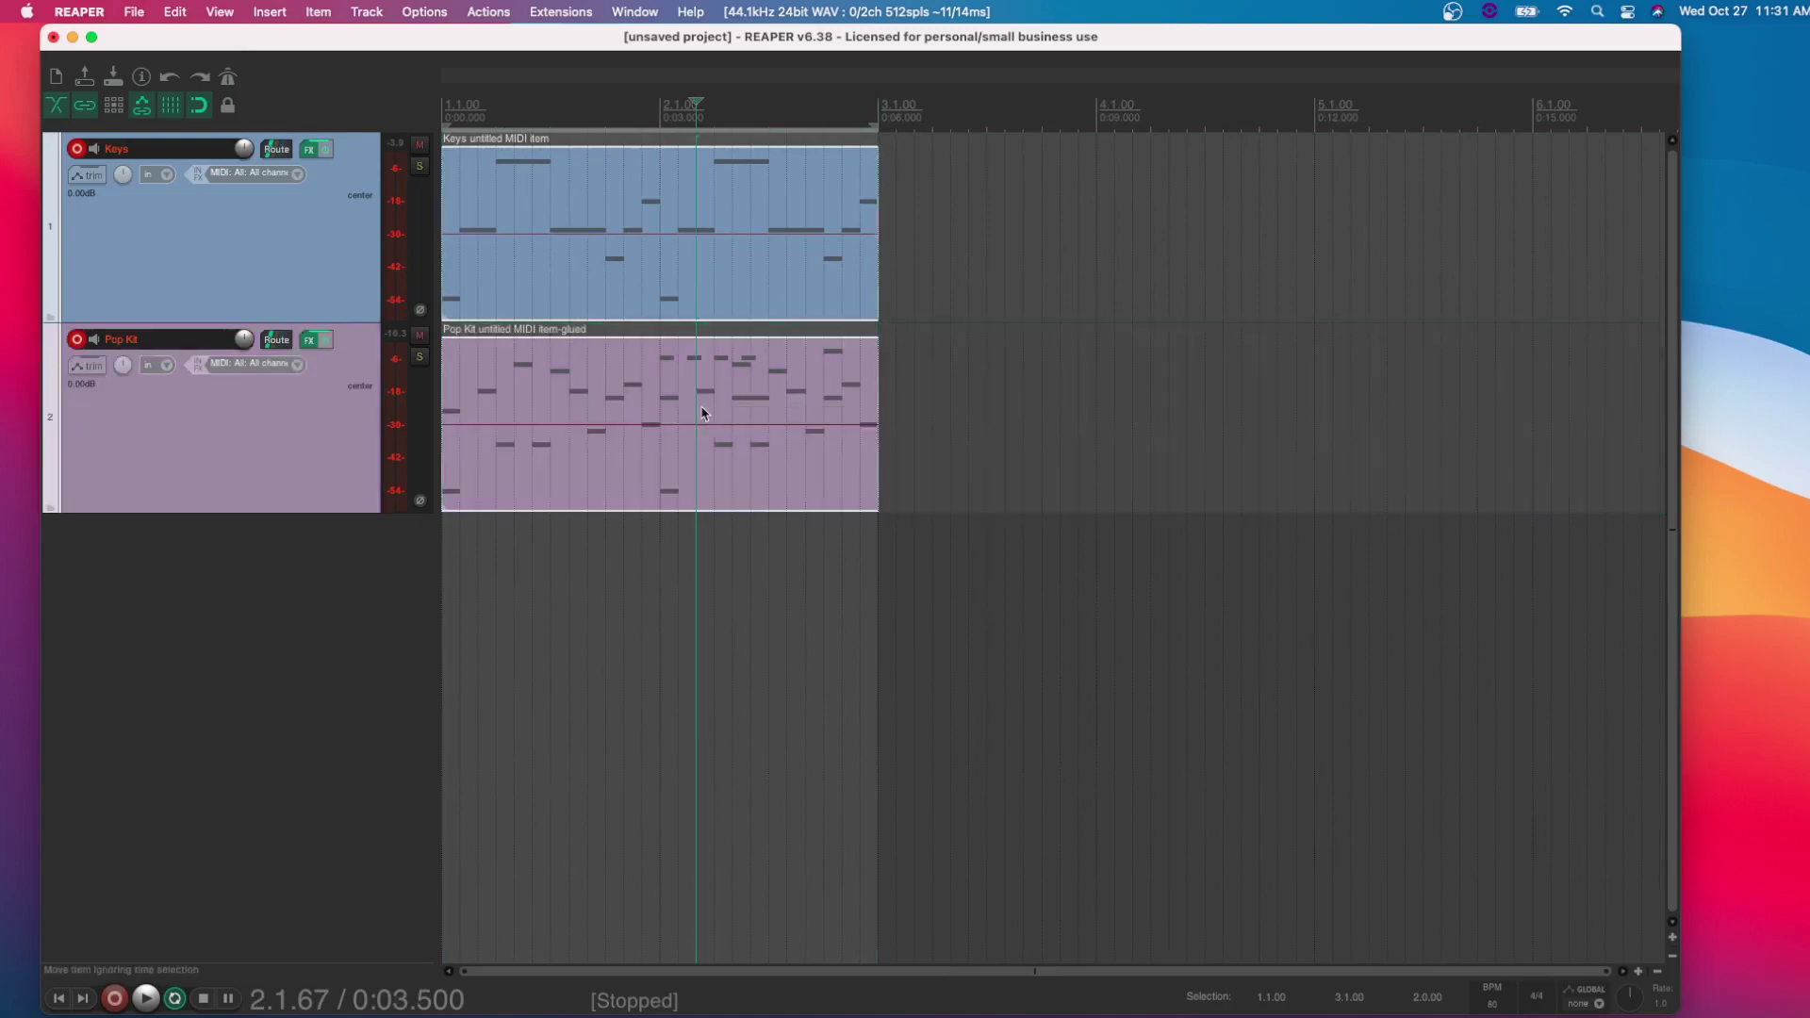
key(super+d)
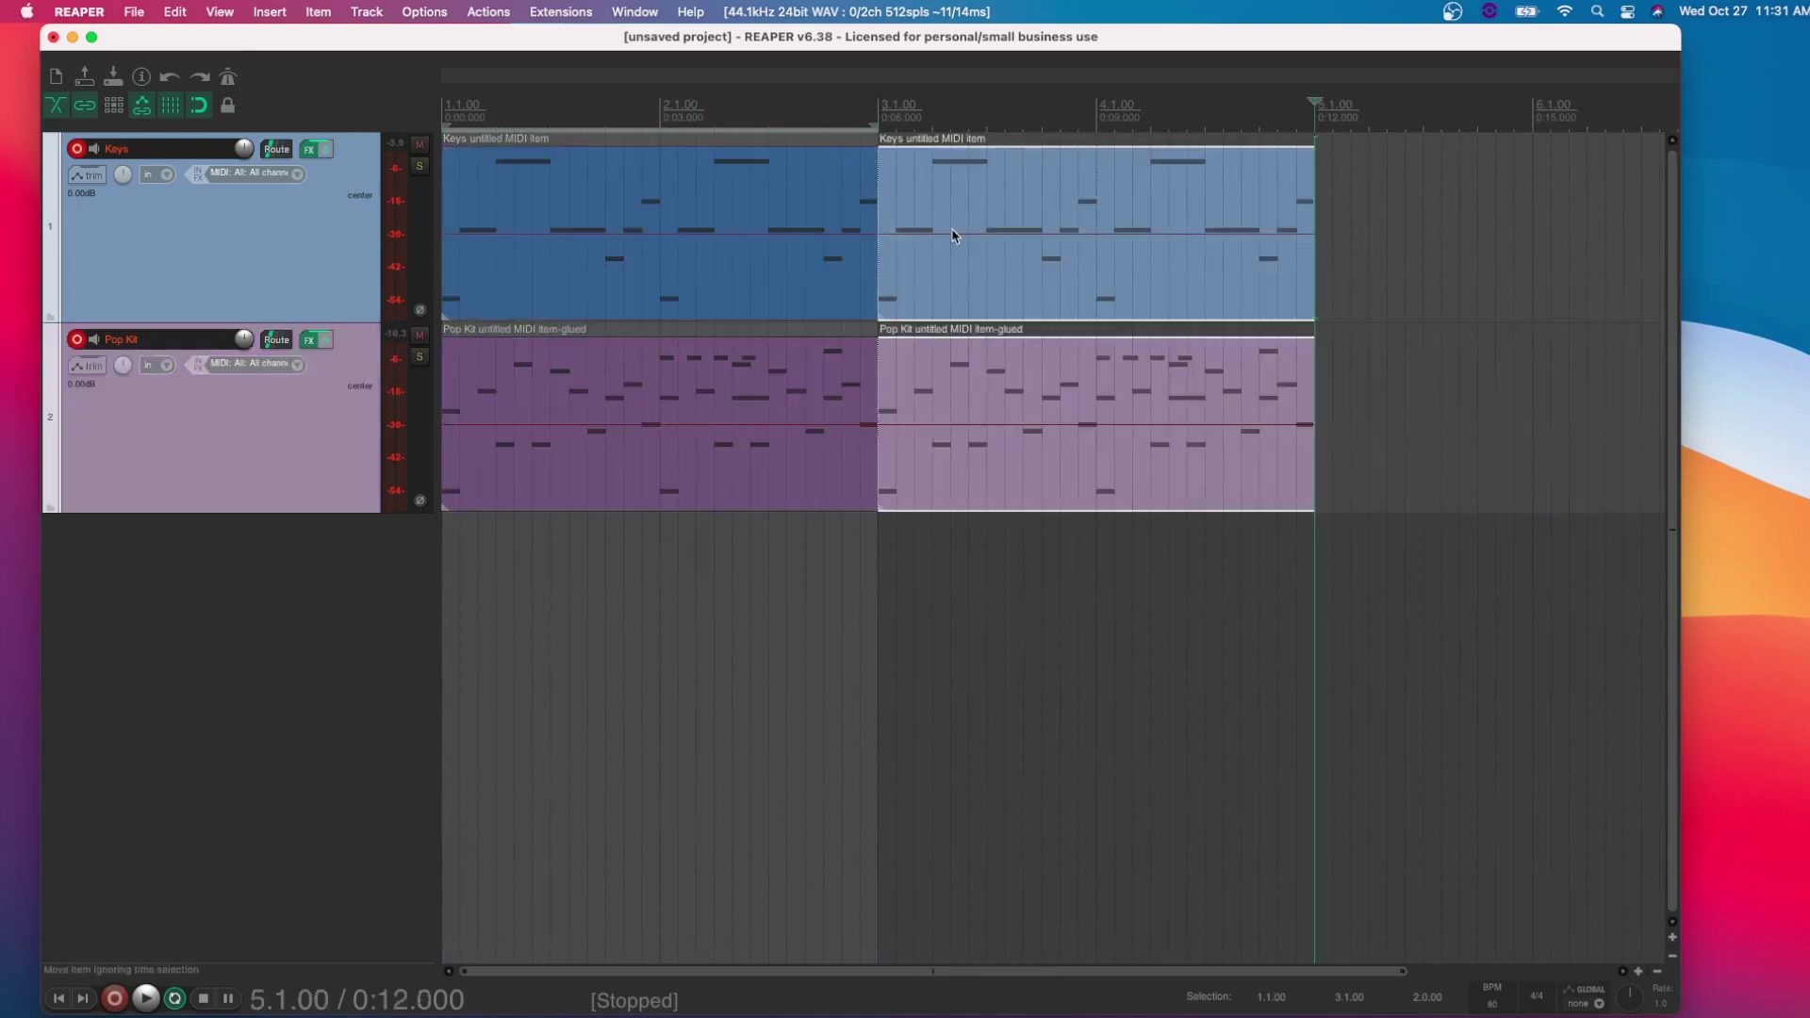
Open the duplicated Keys item for MIDI editing and enable key snap to A Pentatonic.
click(915, 627)
double_click(917, 264)
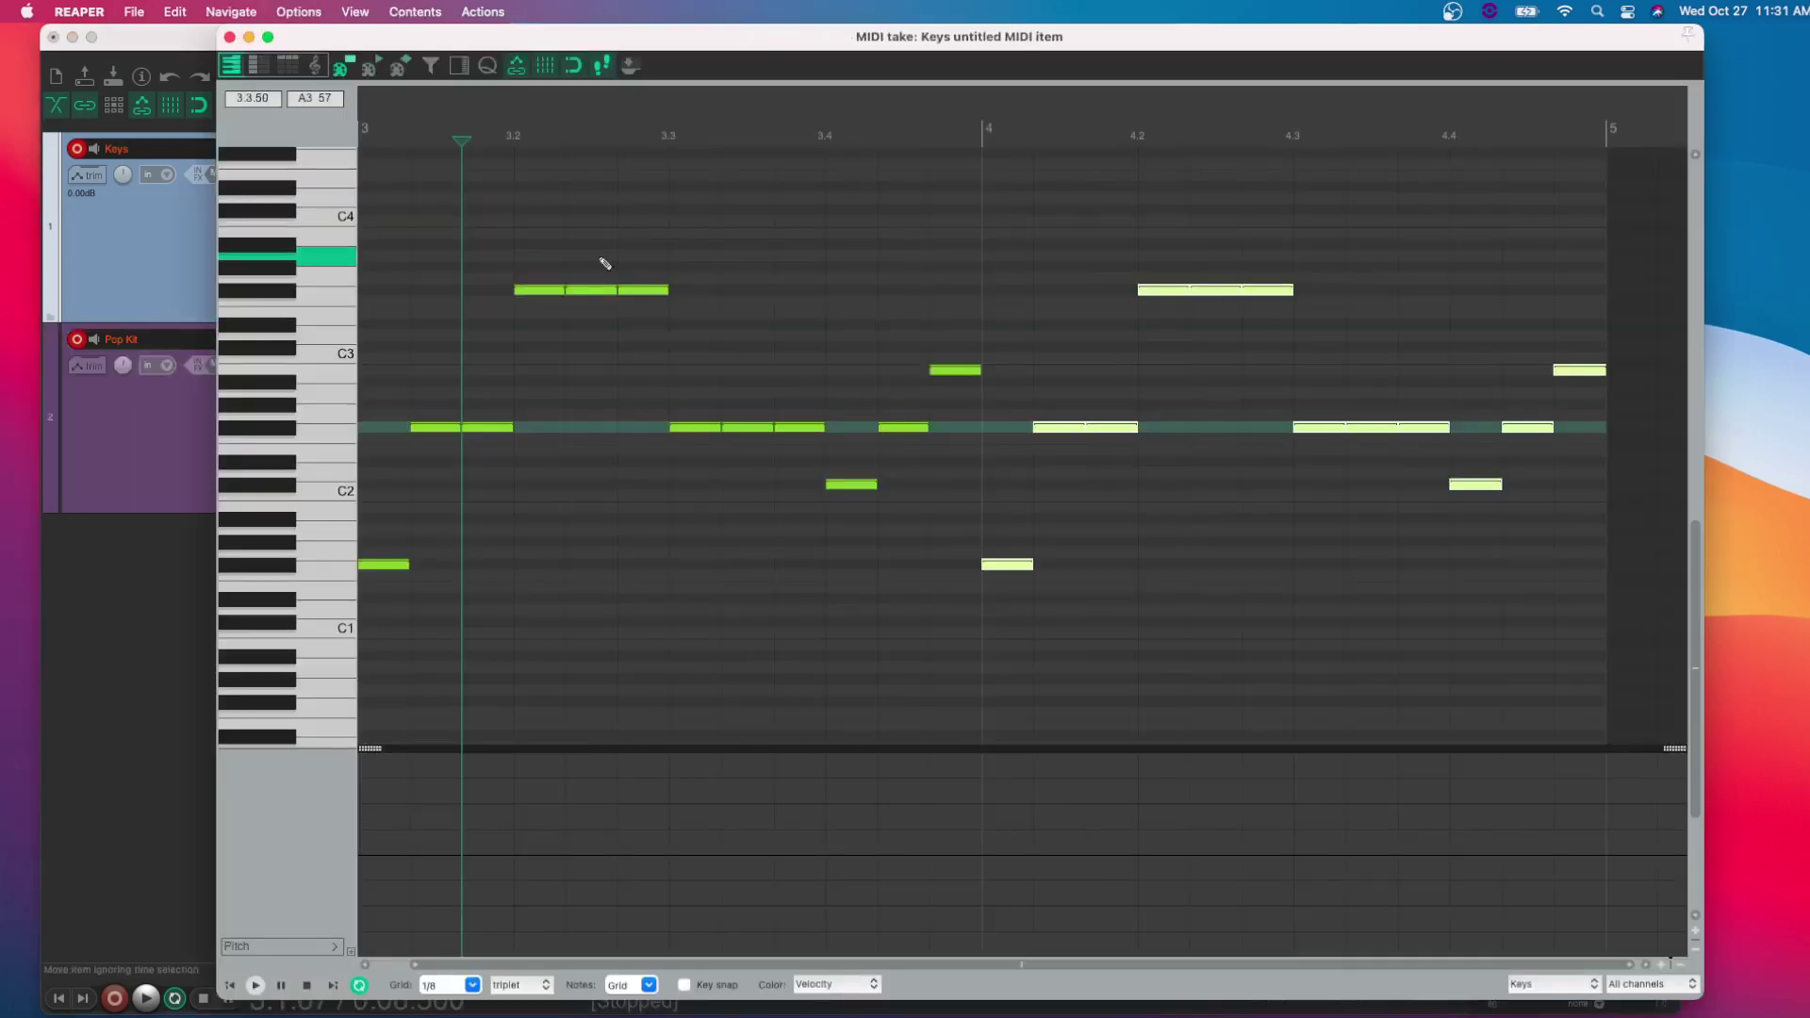
click(390, 194)
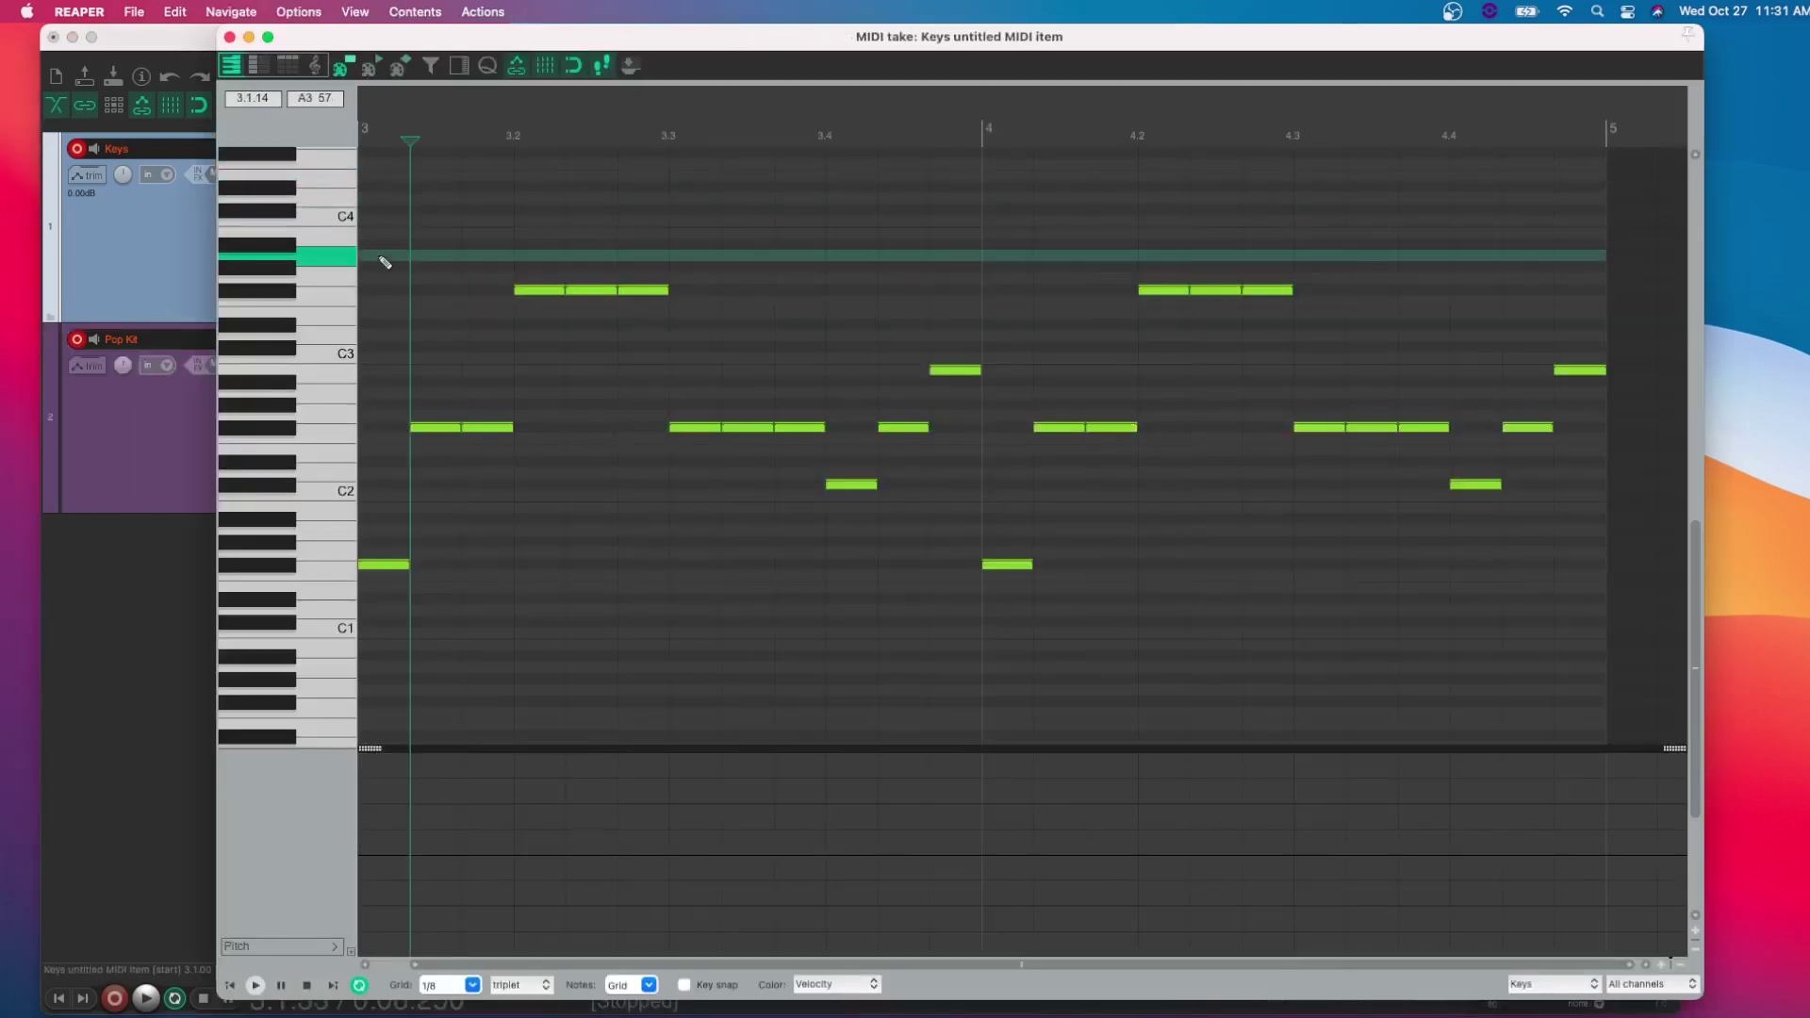
key(Home)
click(686, 985)
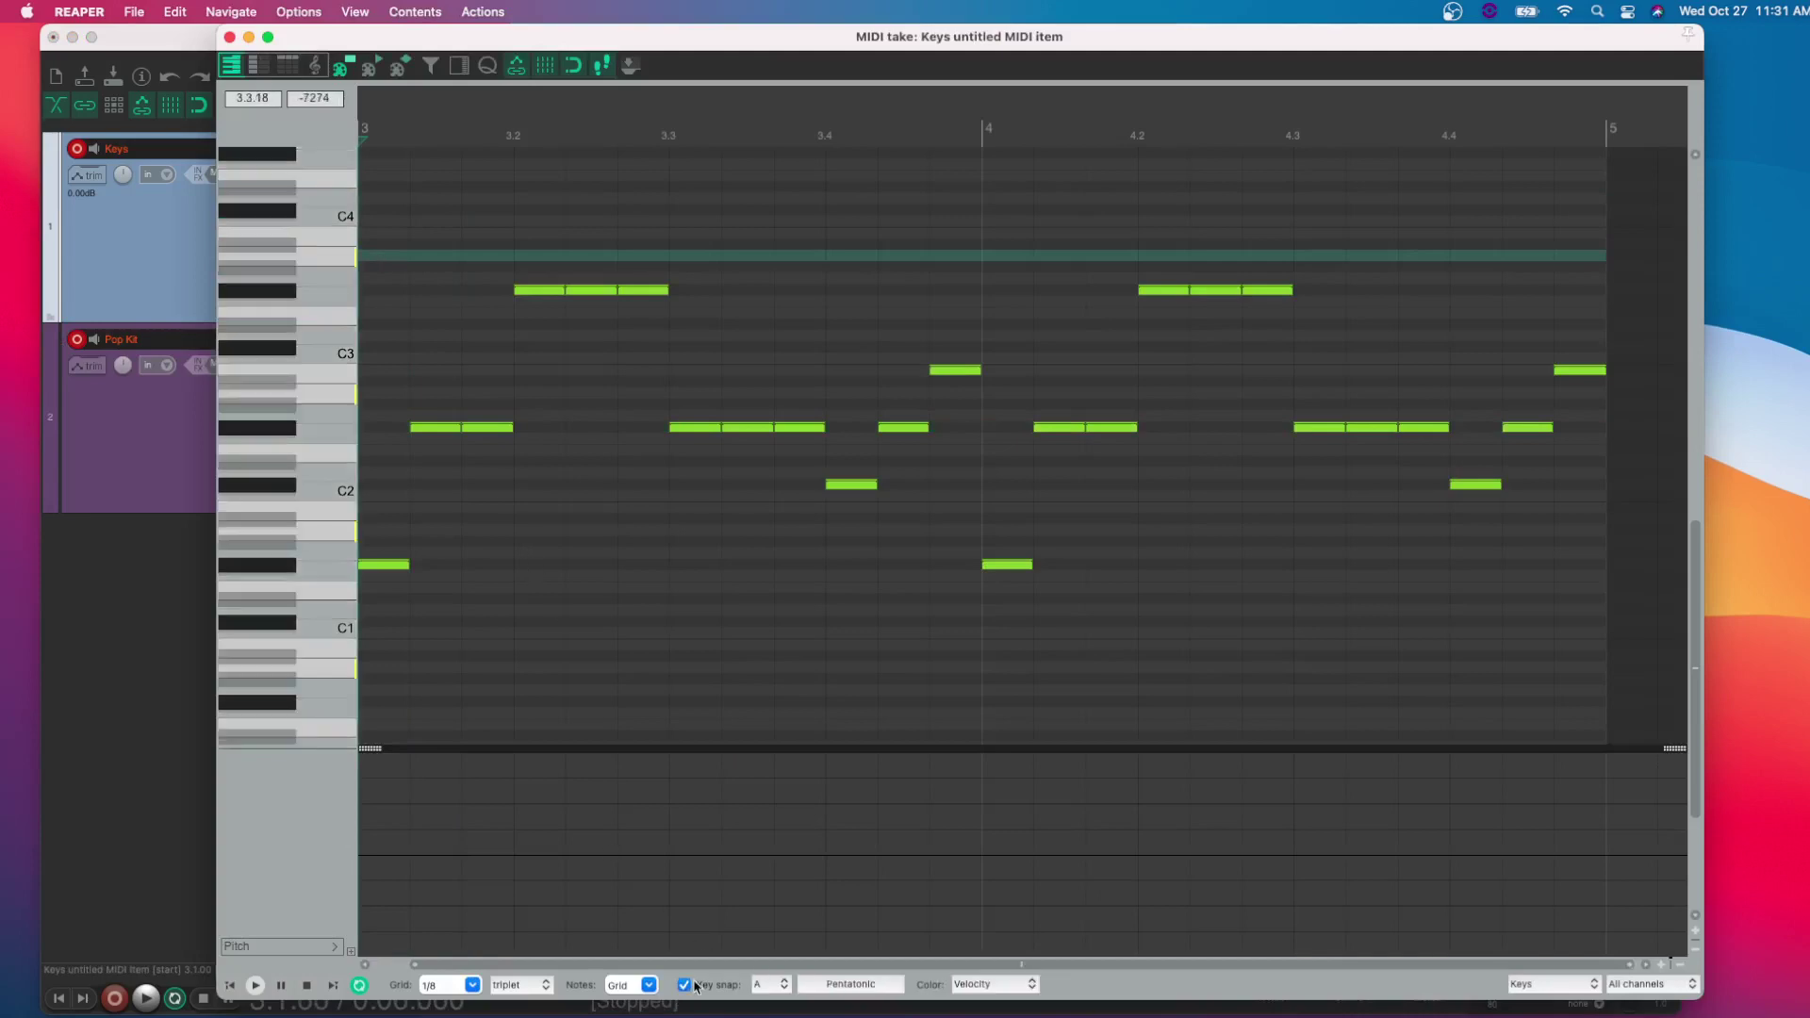
Add an F#4 note at the start of measure 3, extend it across the whole measure, and play it back.
click(397, 189)
scroll(325, 181, up, 2)
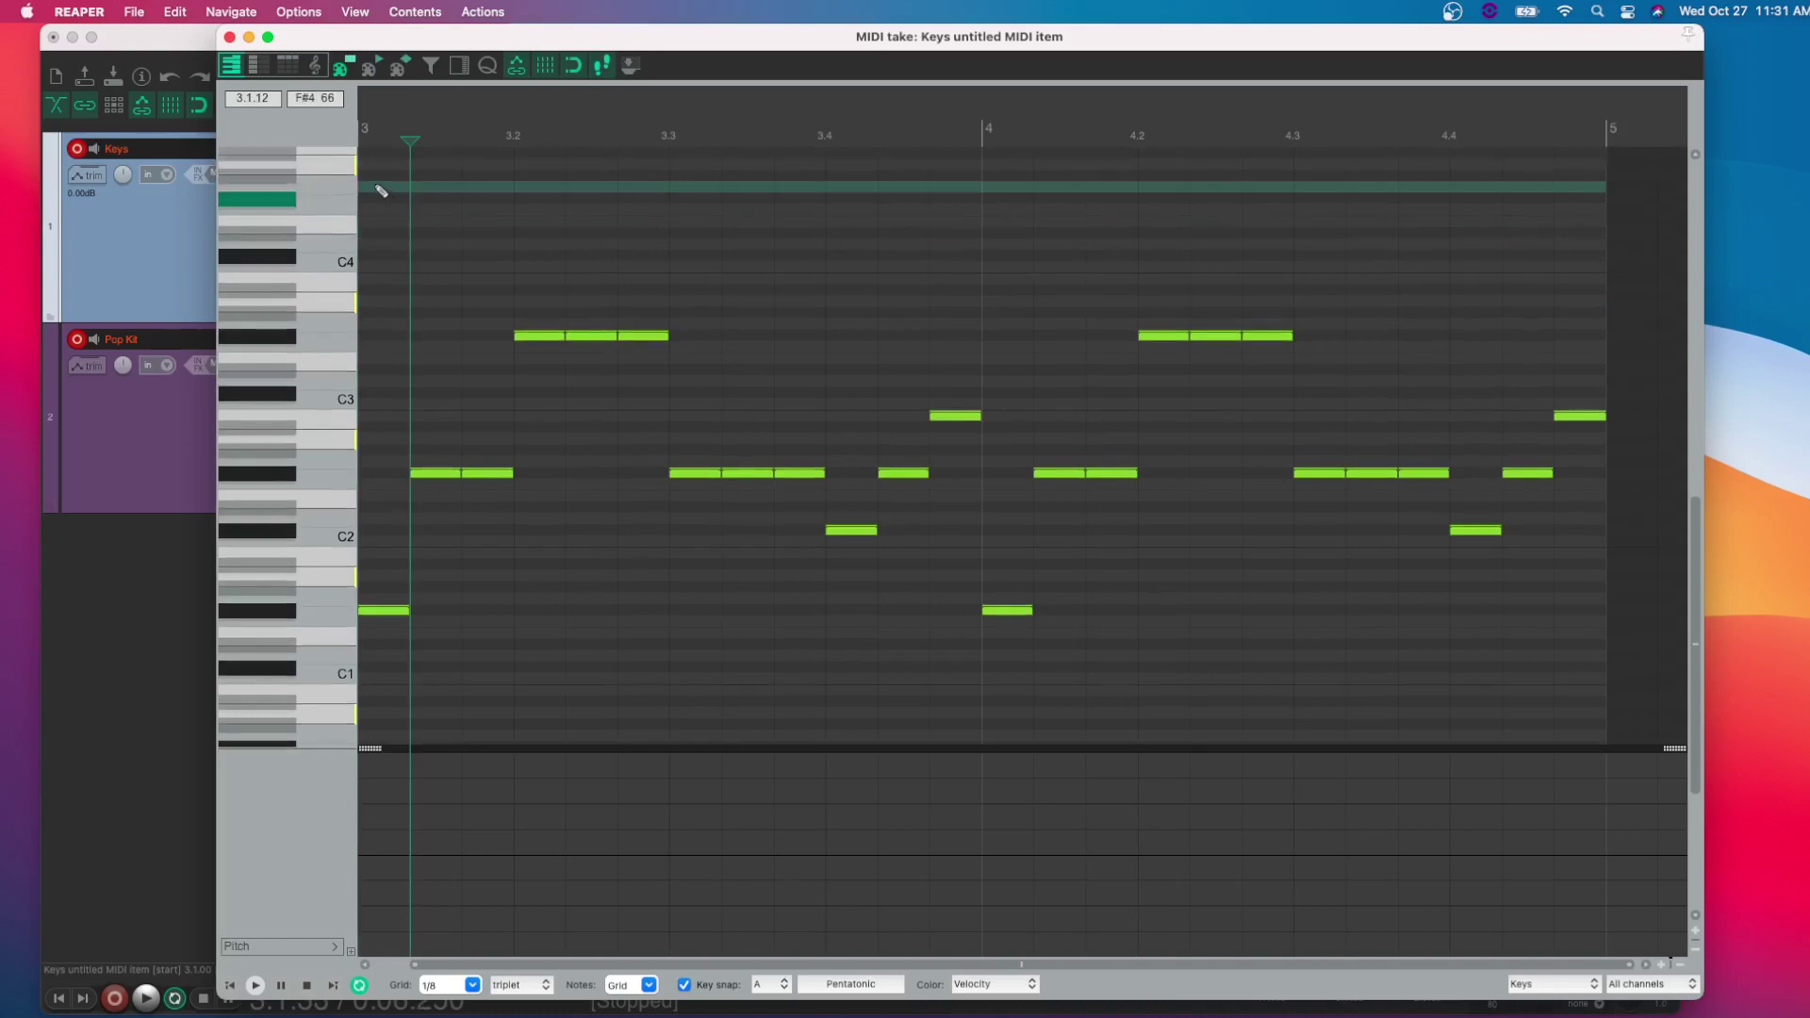
key(space)
key(space)
key(Left)
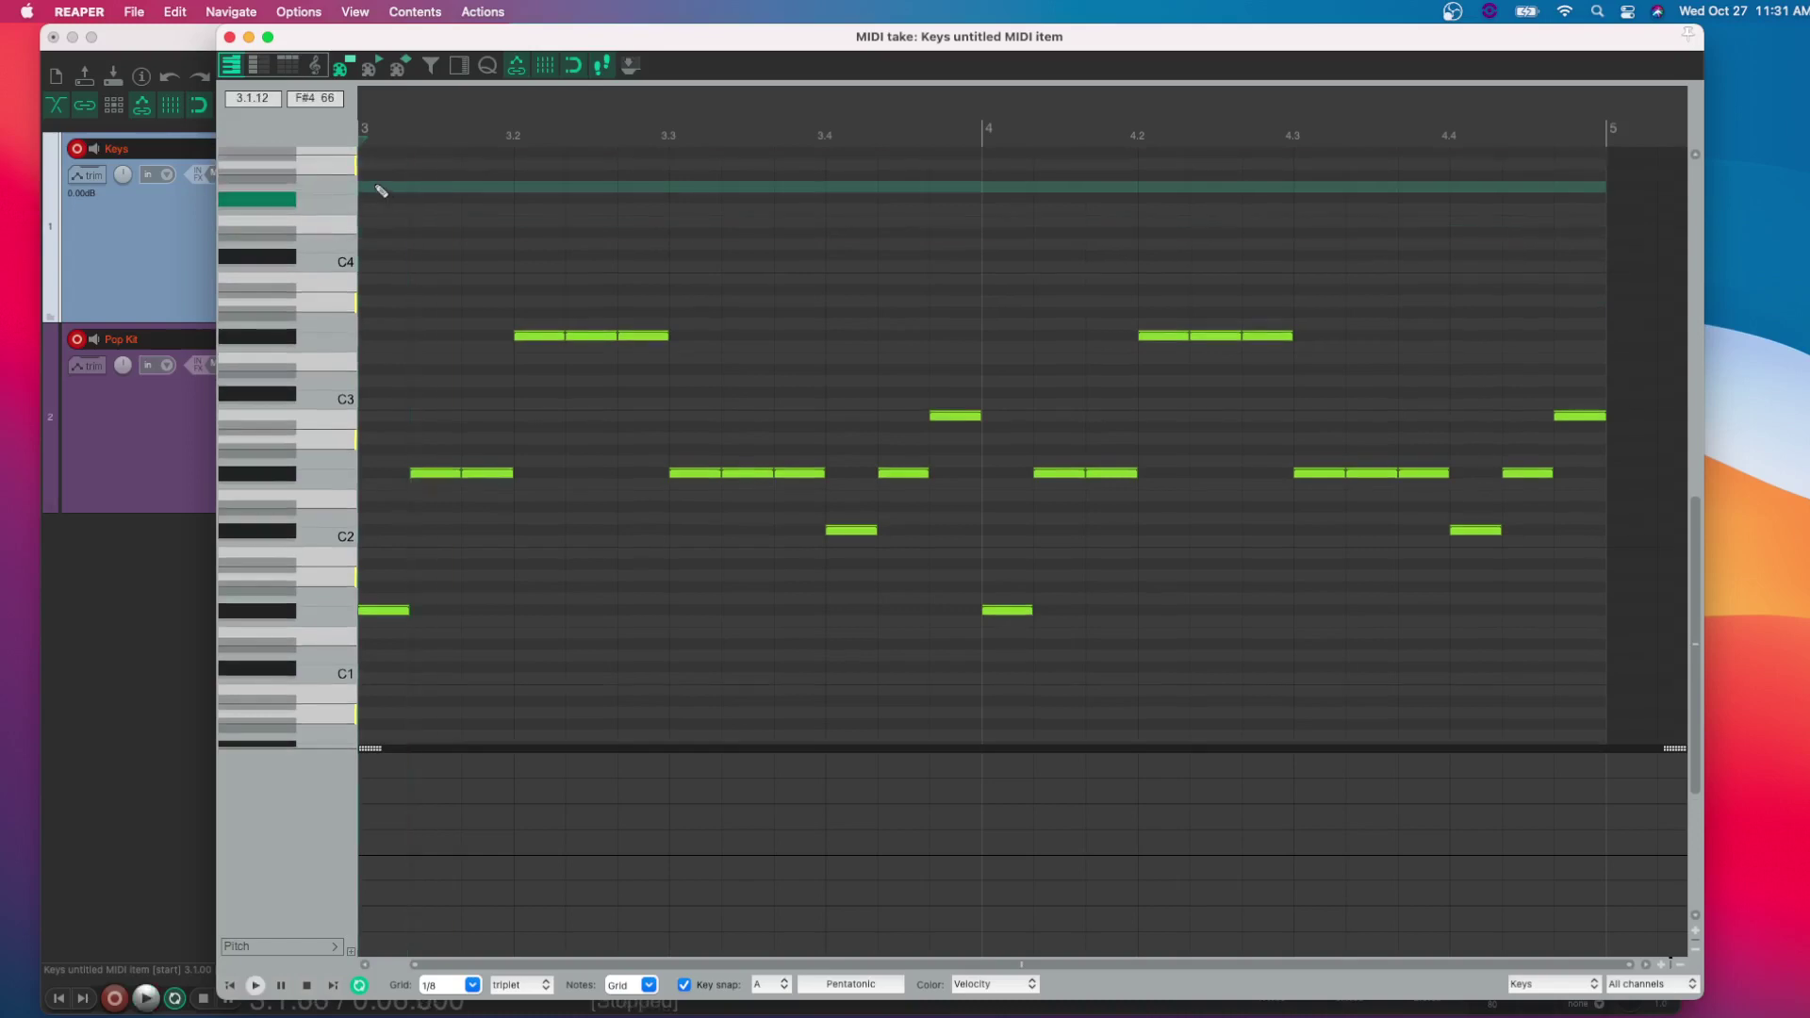
scroll(380, 188, left, 1)
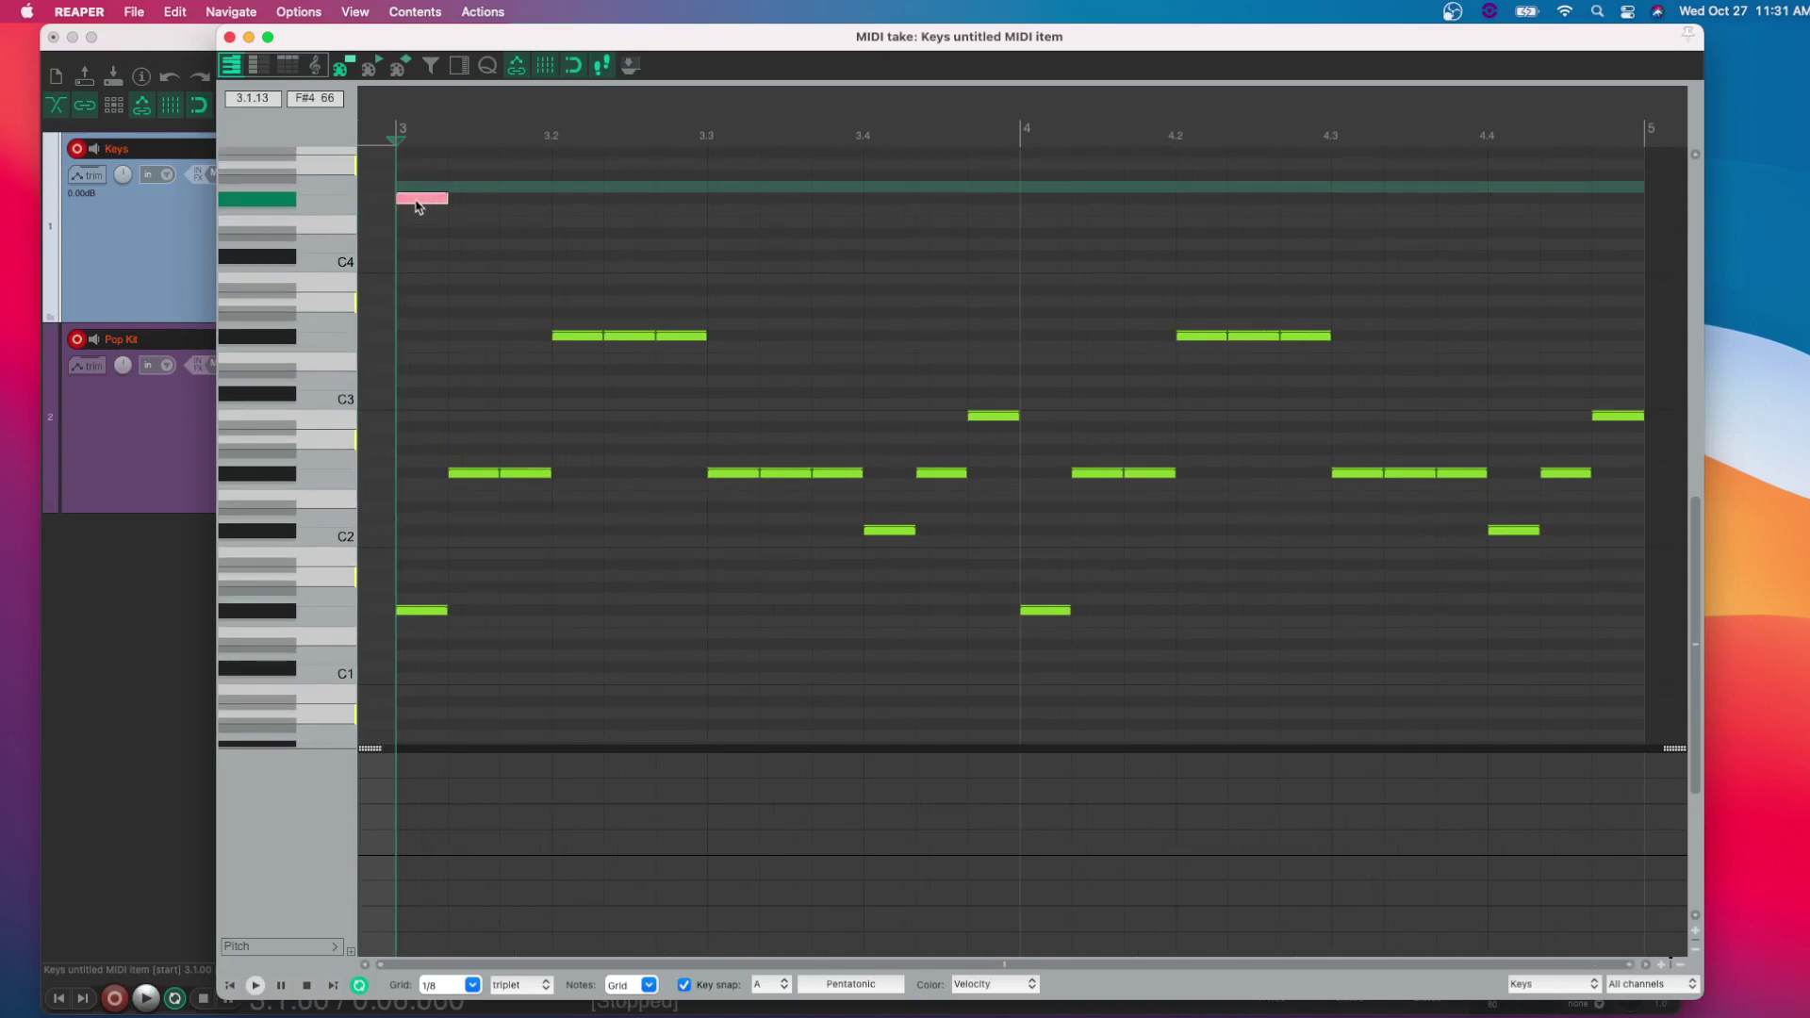
drag(445, 197, 721, 197)
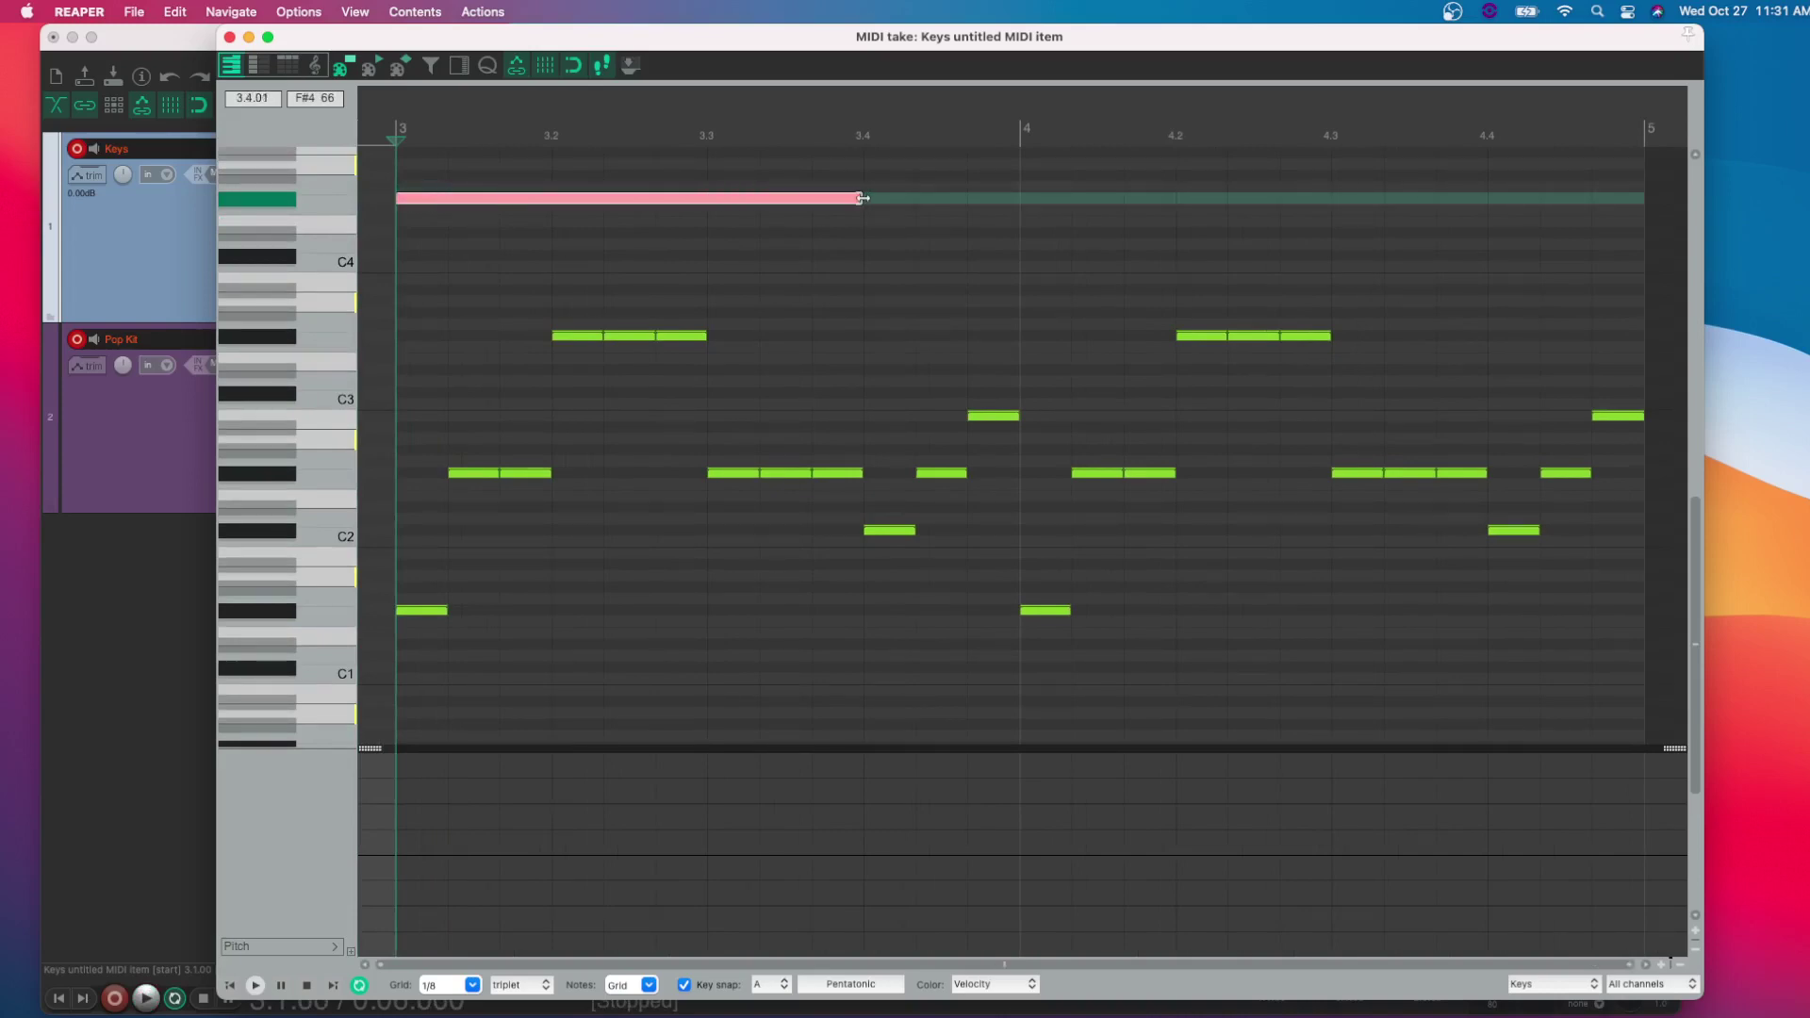
drag(861, 198, 950, 200)
key(space)
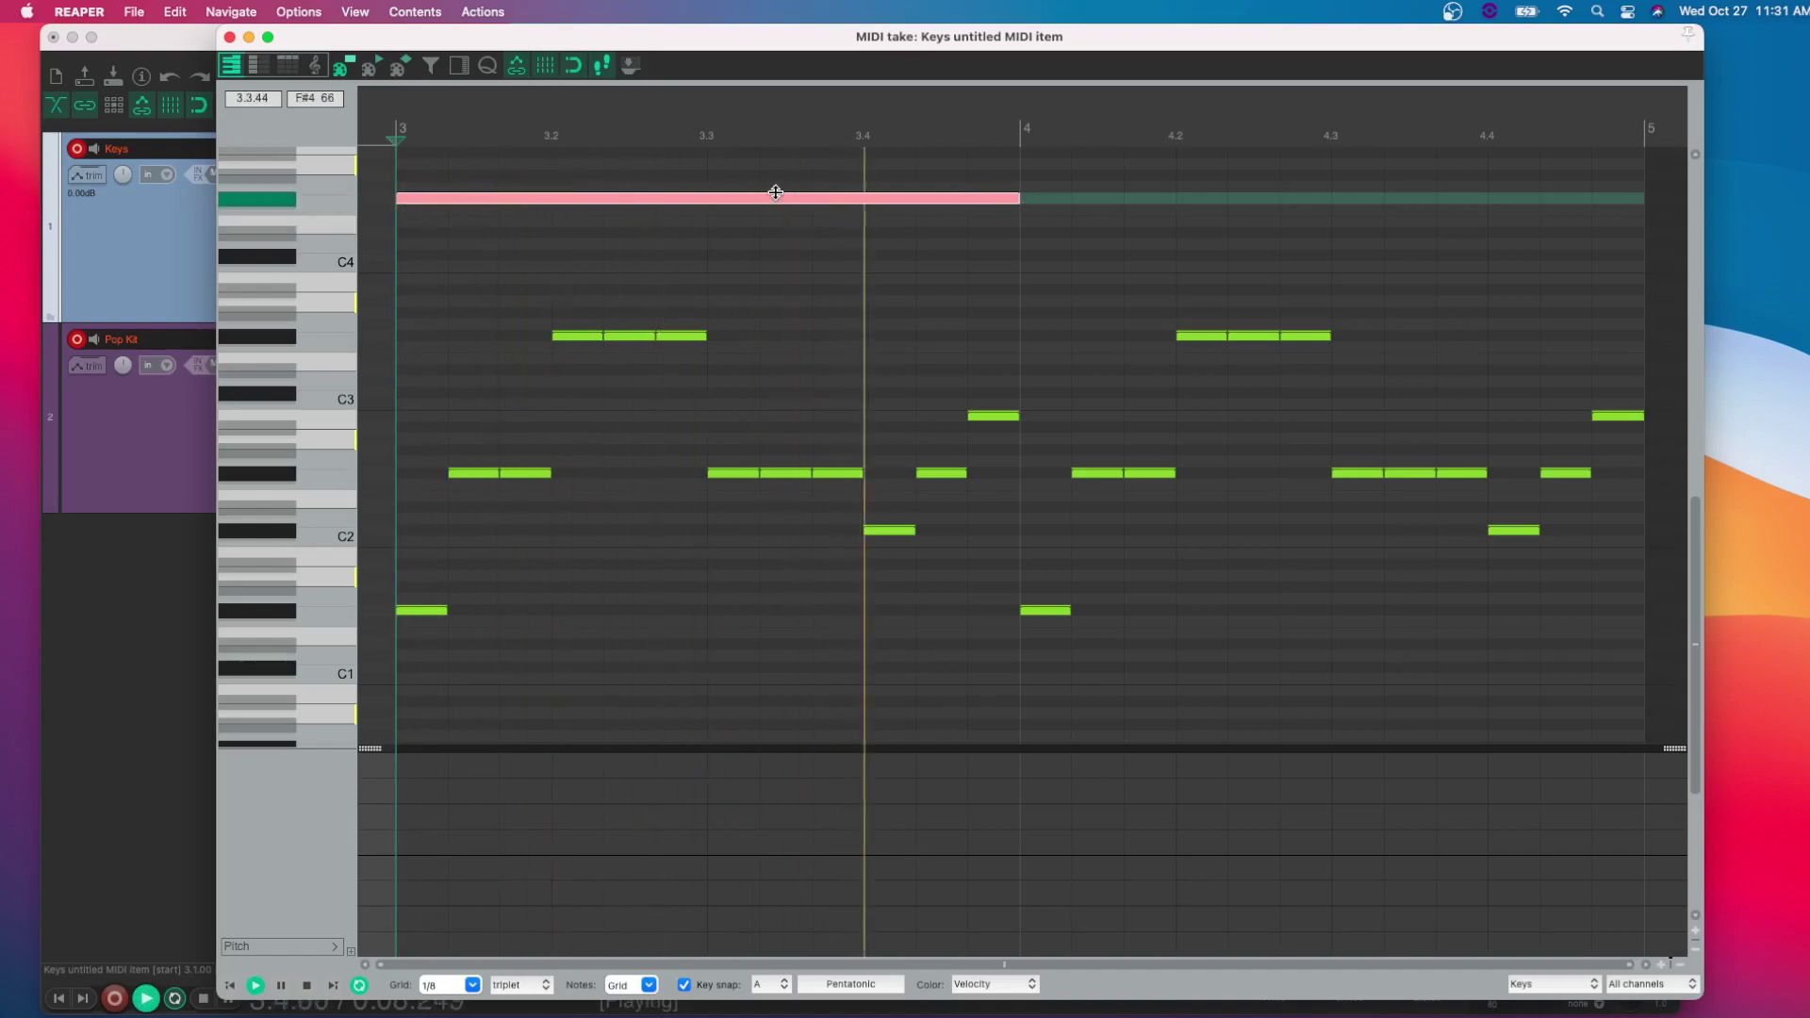
drag(776, 192, 772, 214)
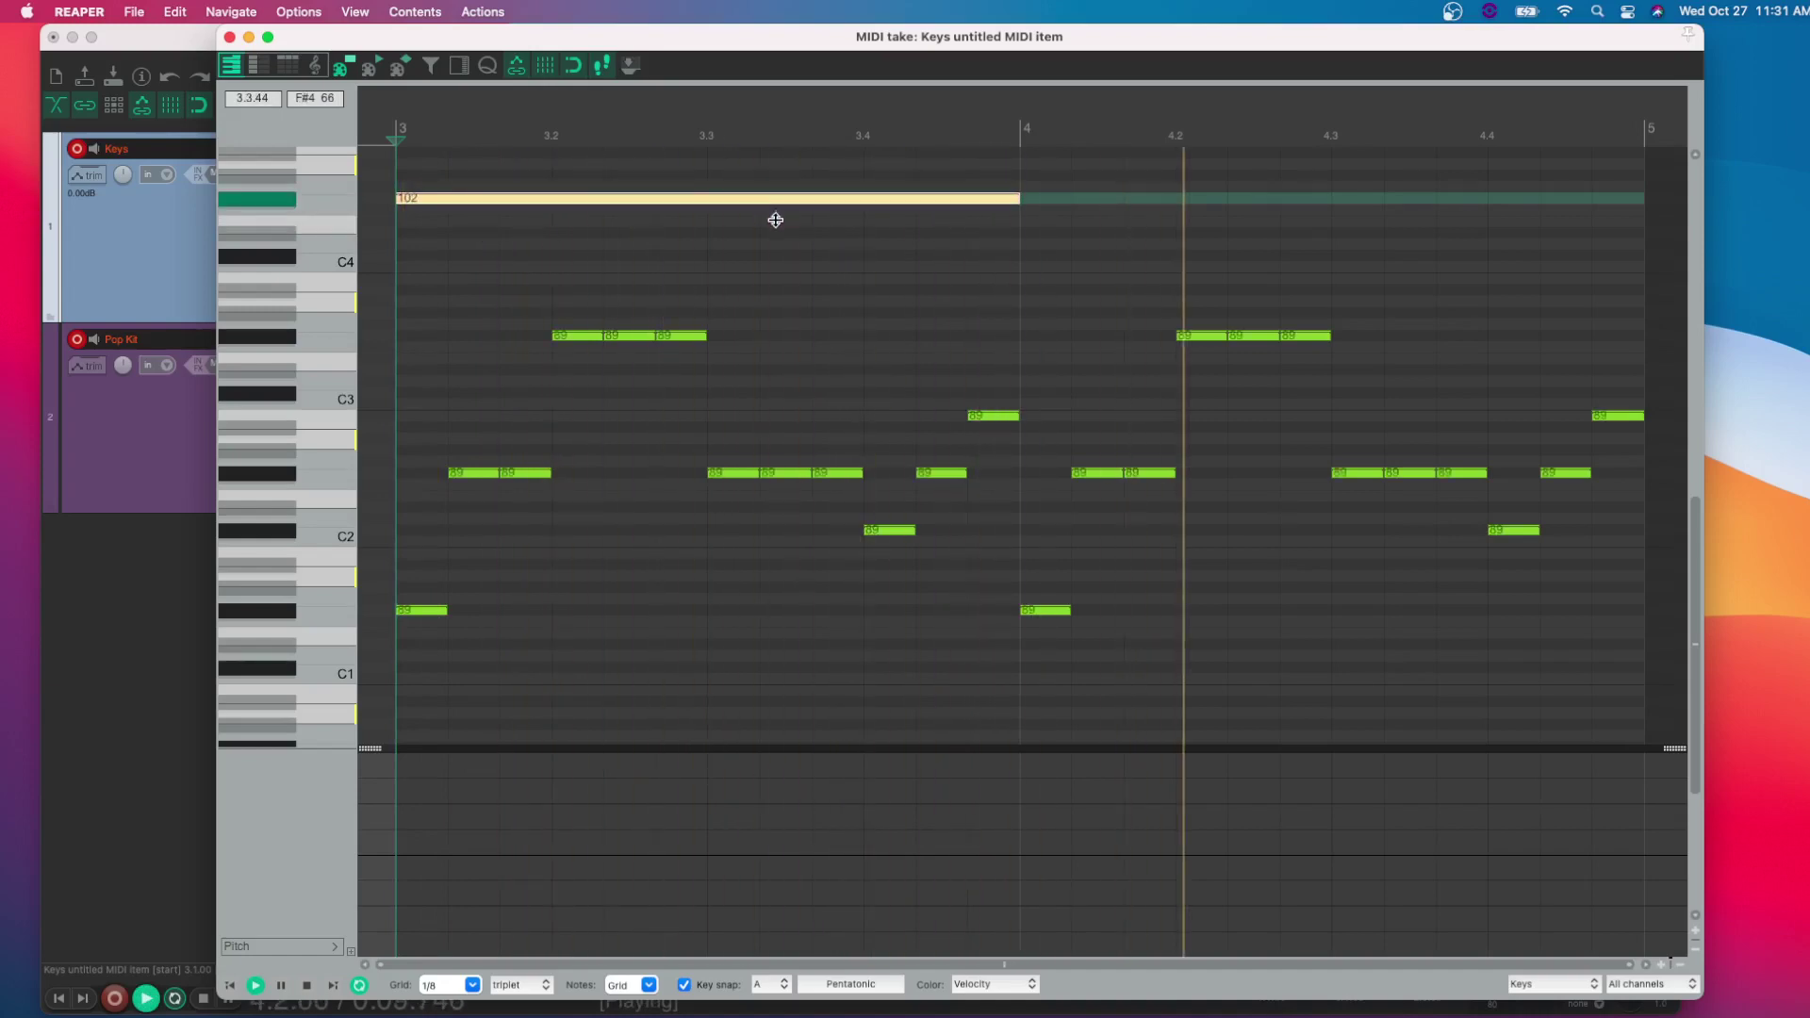
key(space)
Add an F#4 note at 4.3, extend it to the end of measure 4, and play back the result.
scroll(1200, 226, right, 5)
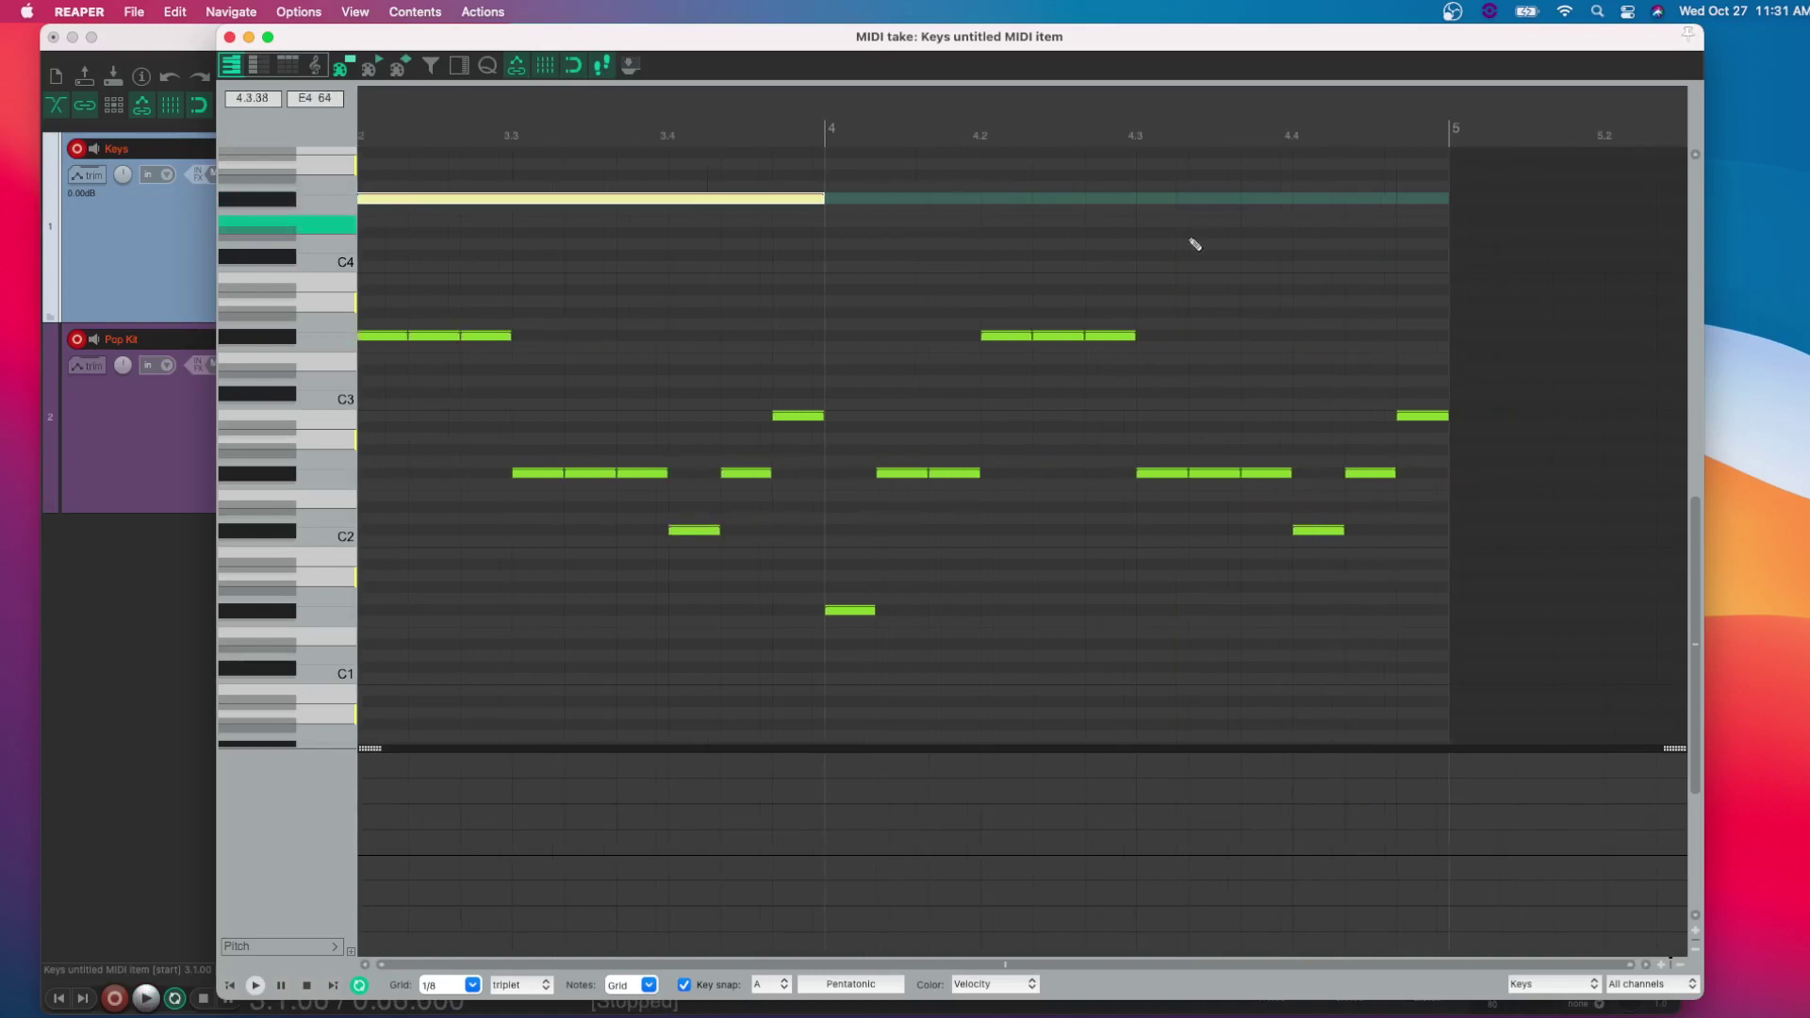
click(1200, 199)
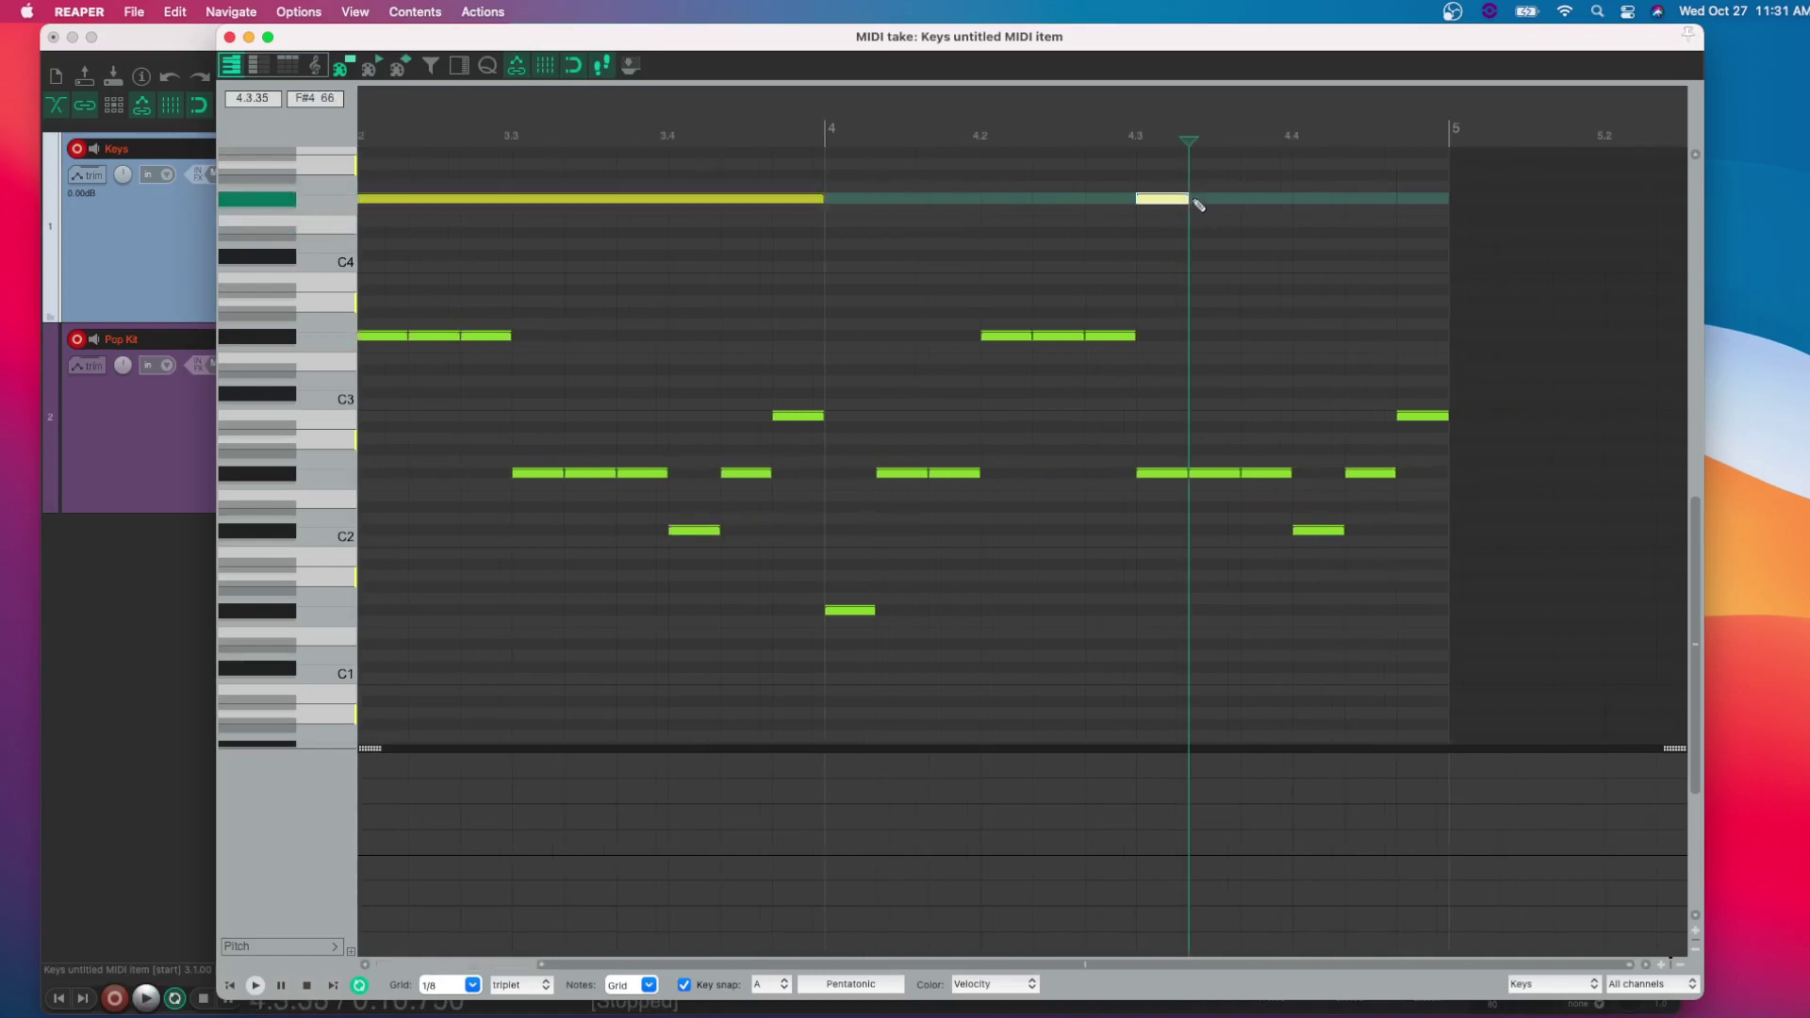
drag(1190, 199, 1523, 194)
scroll(1022, 275, left, 5)
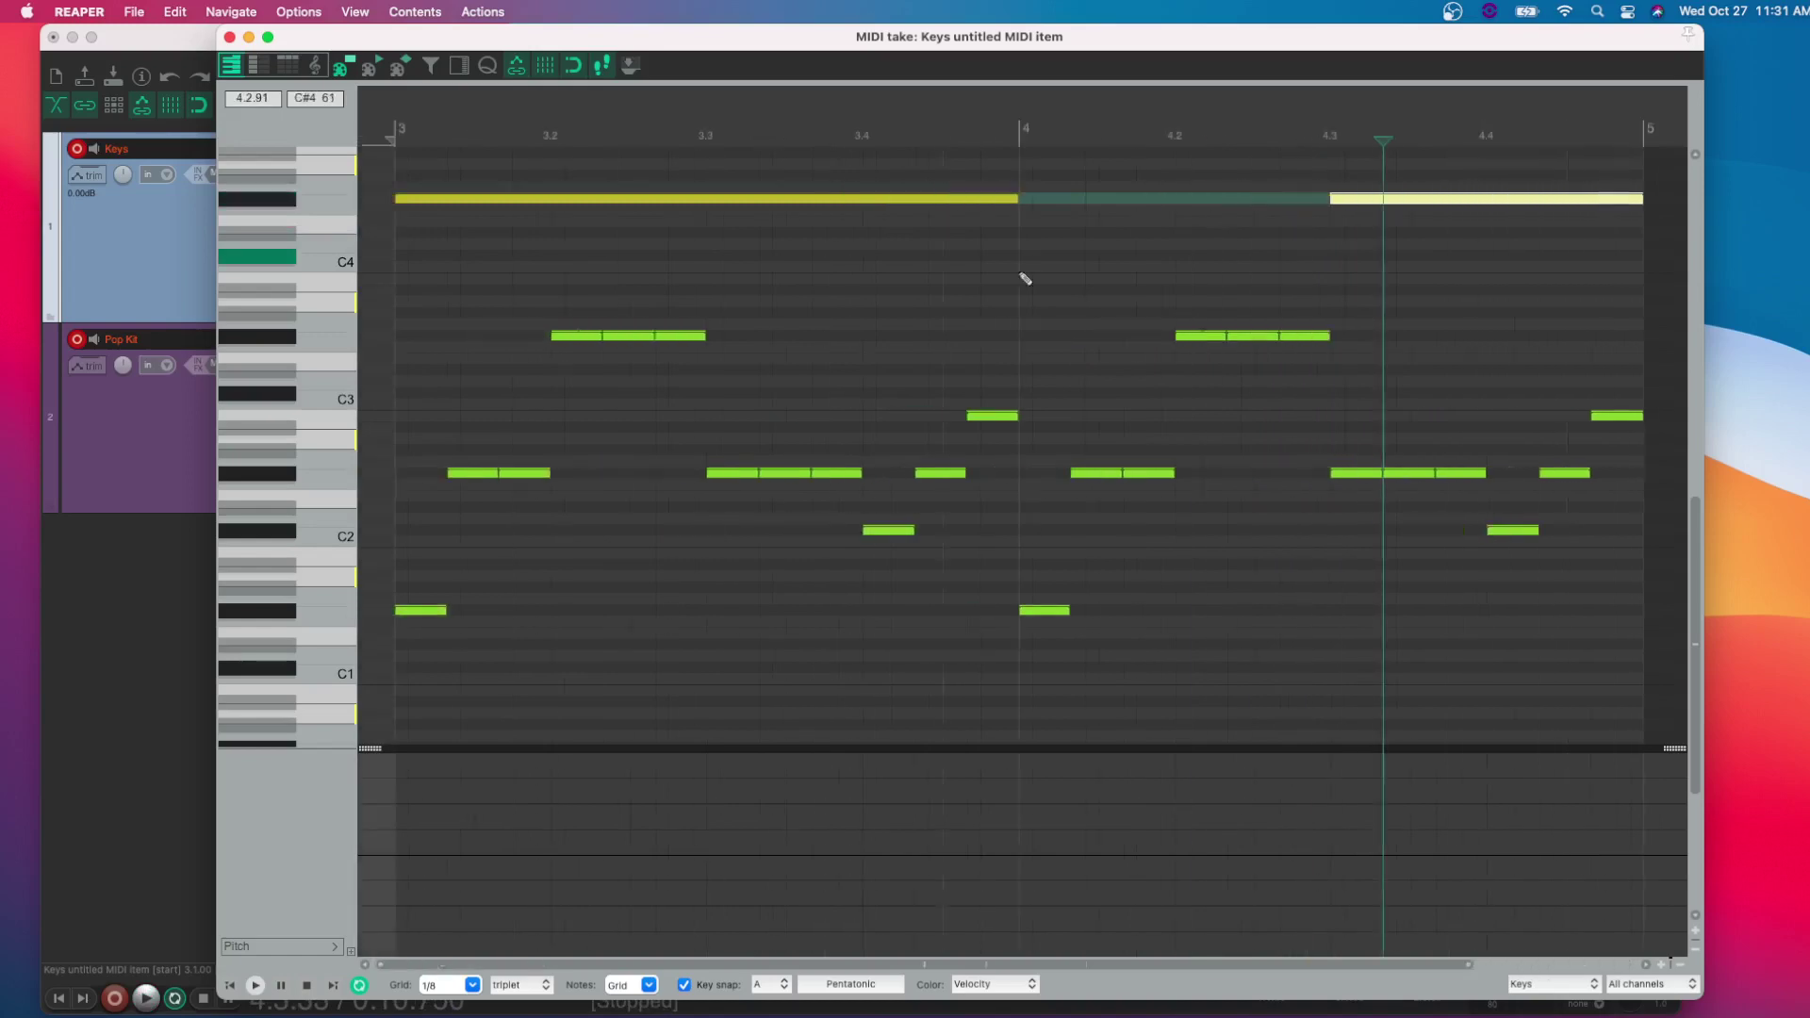
key(space)
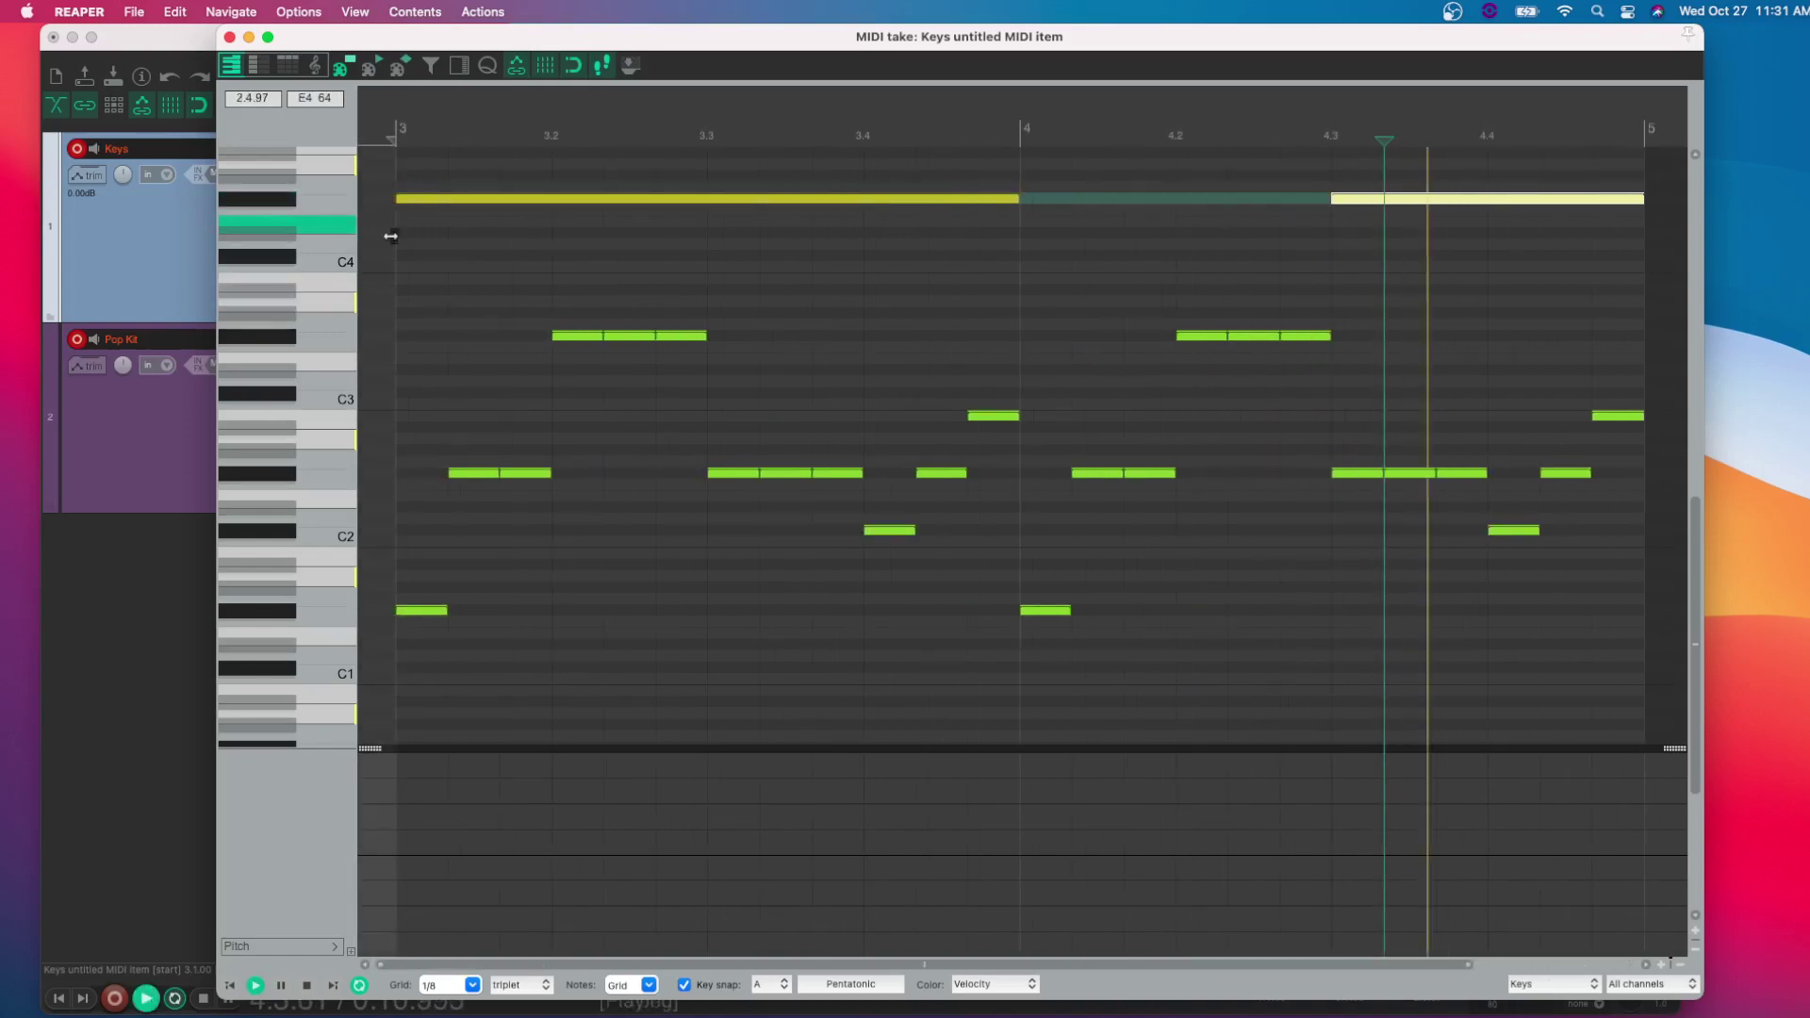
Close the MIDI editor, turn off repeat, and play the project from the start.
click(230, 38)
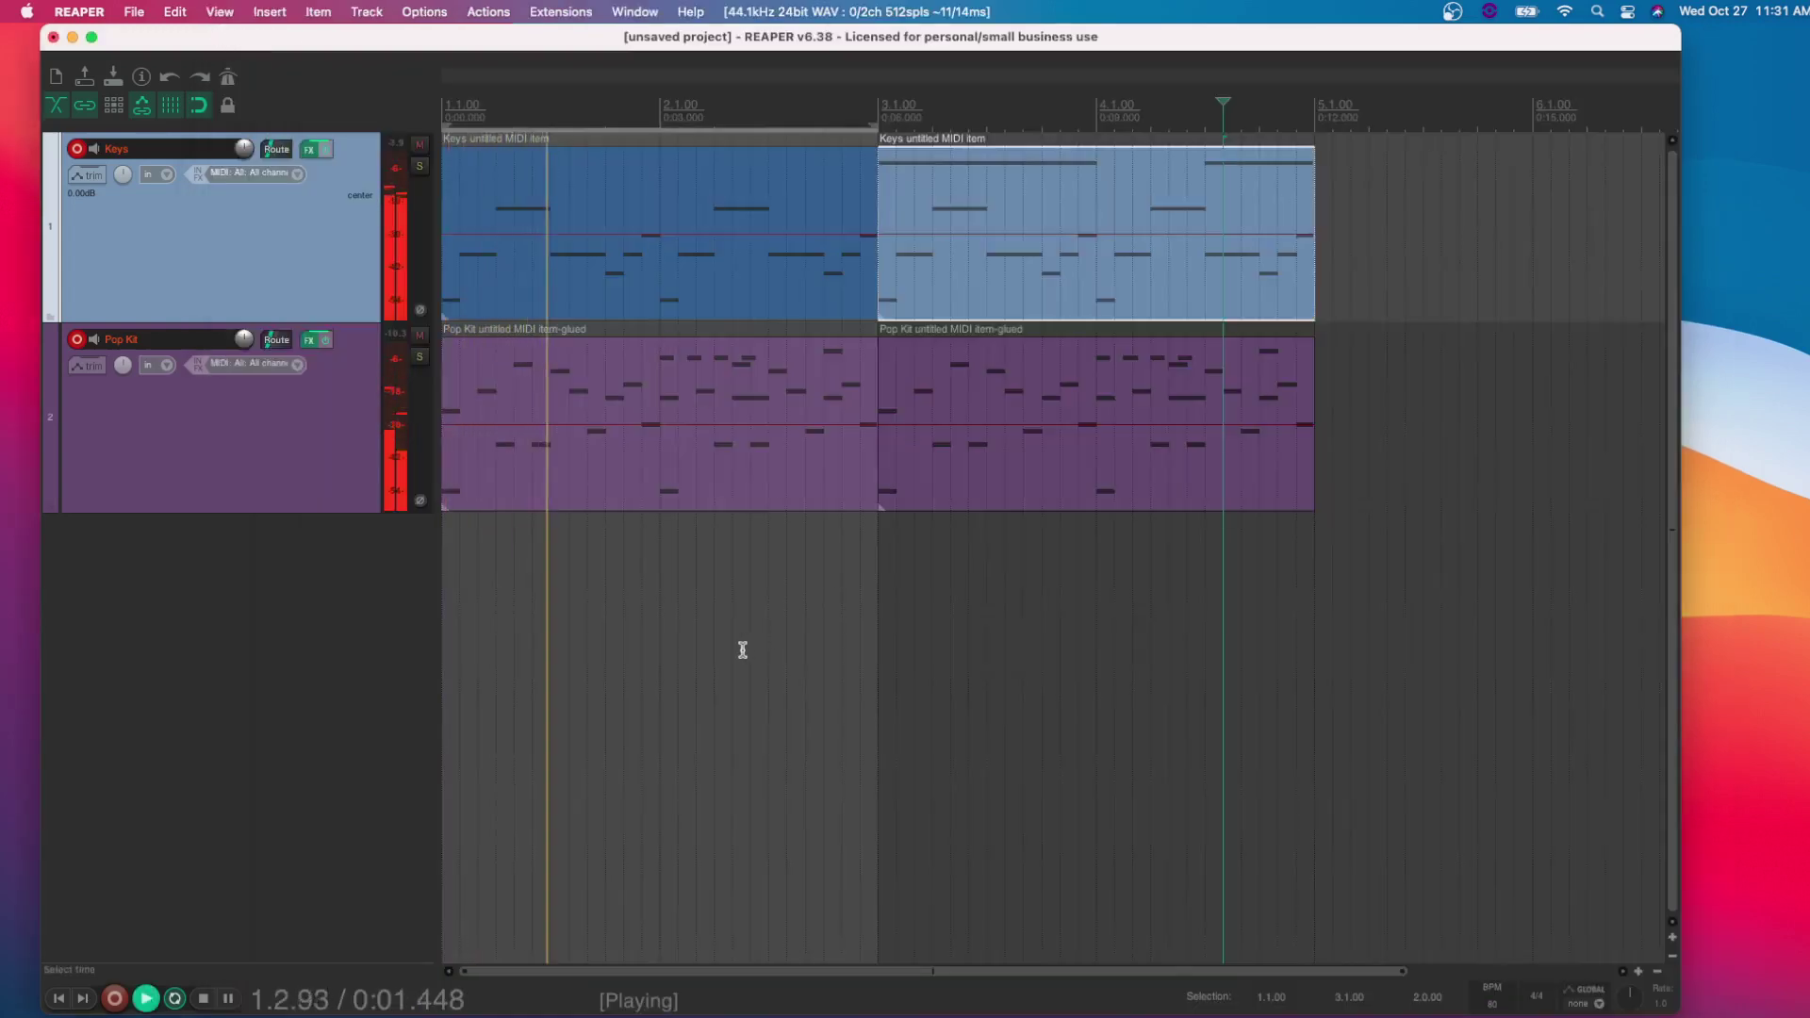
key(space)
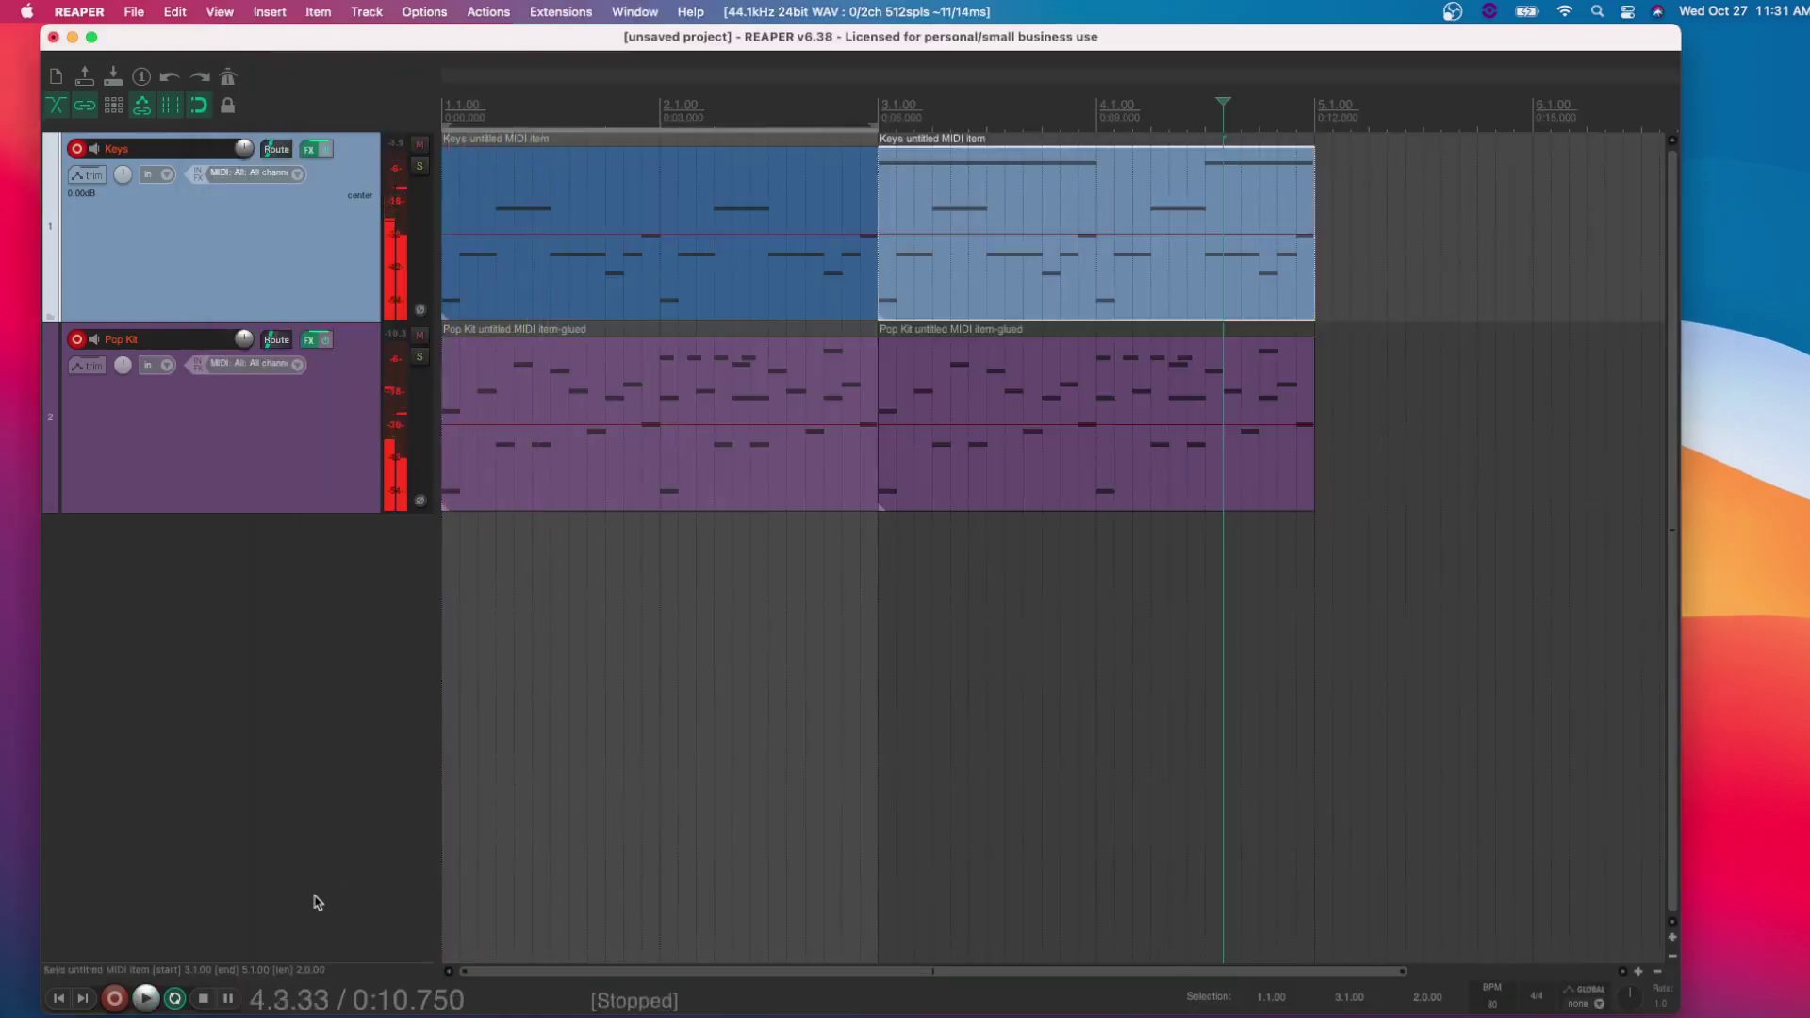
click(64, 996)
key(space)
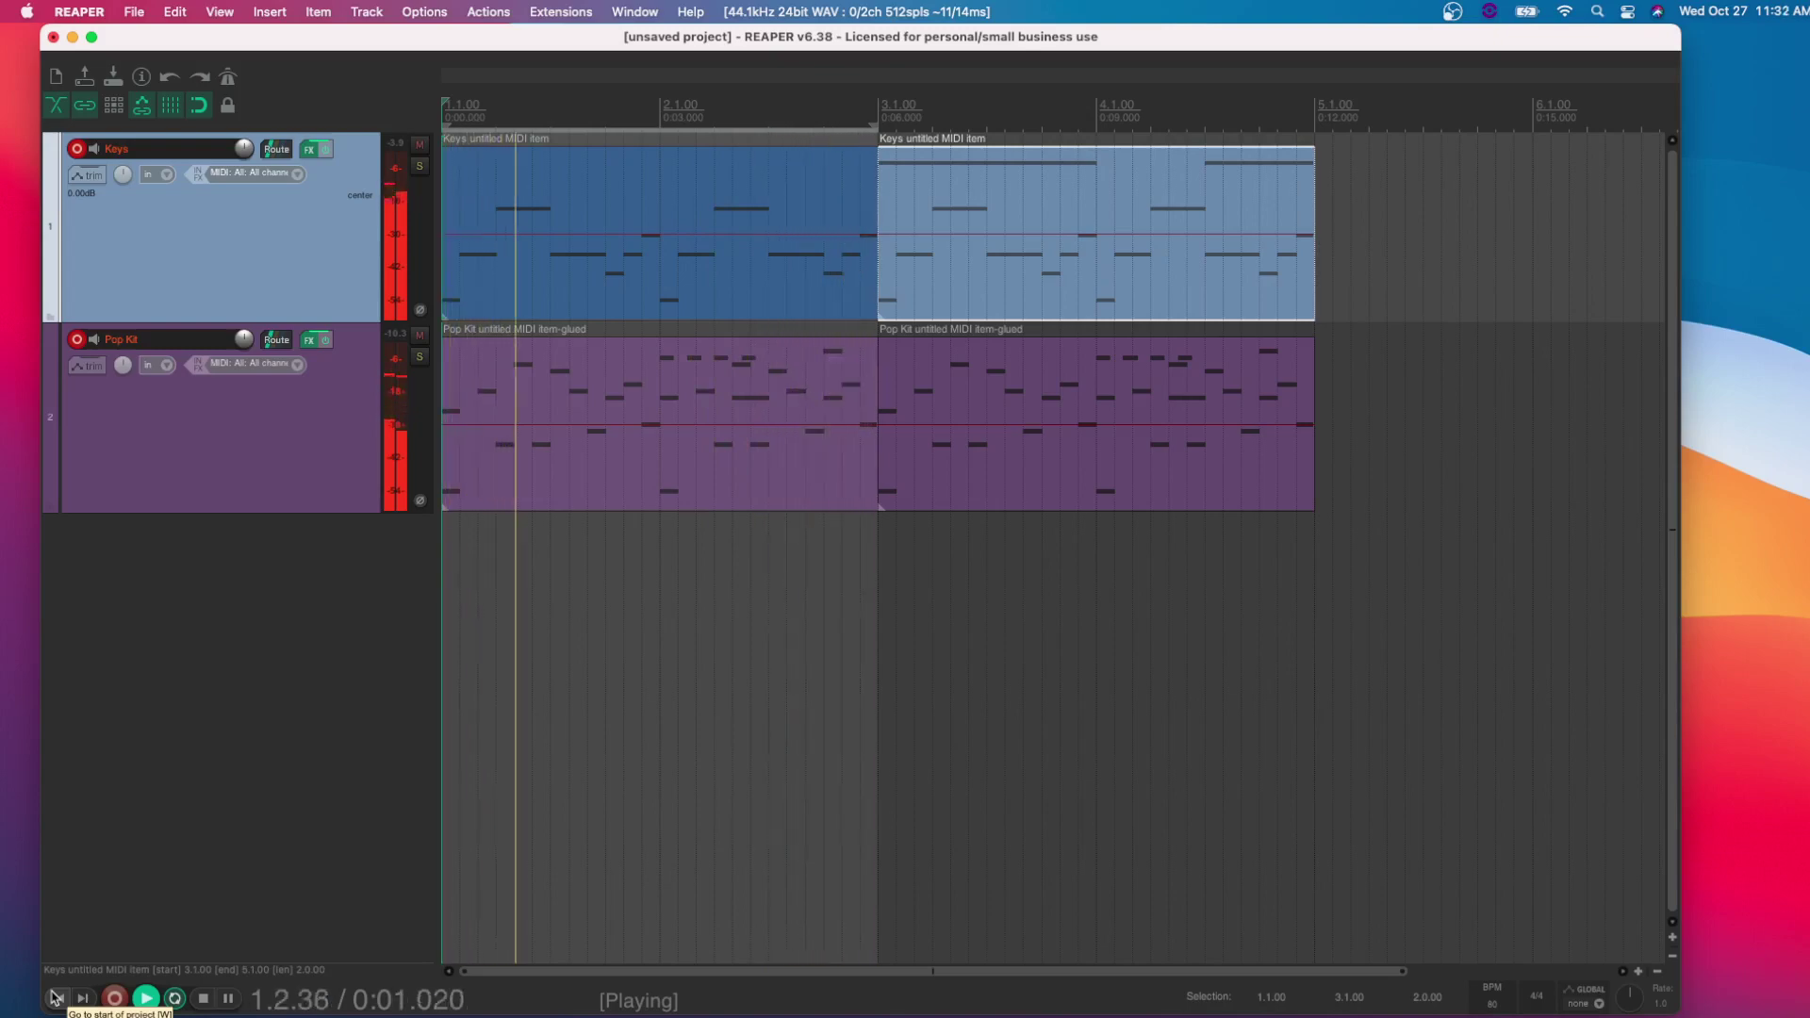
key(space)
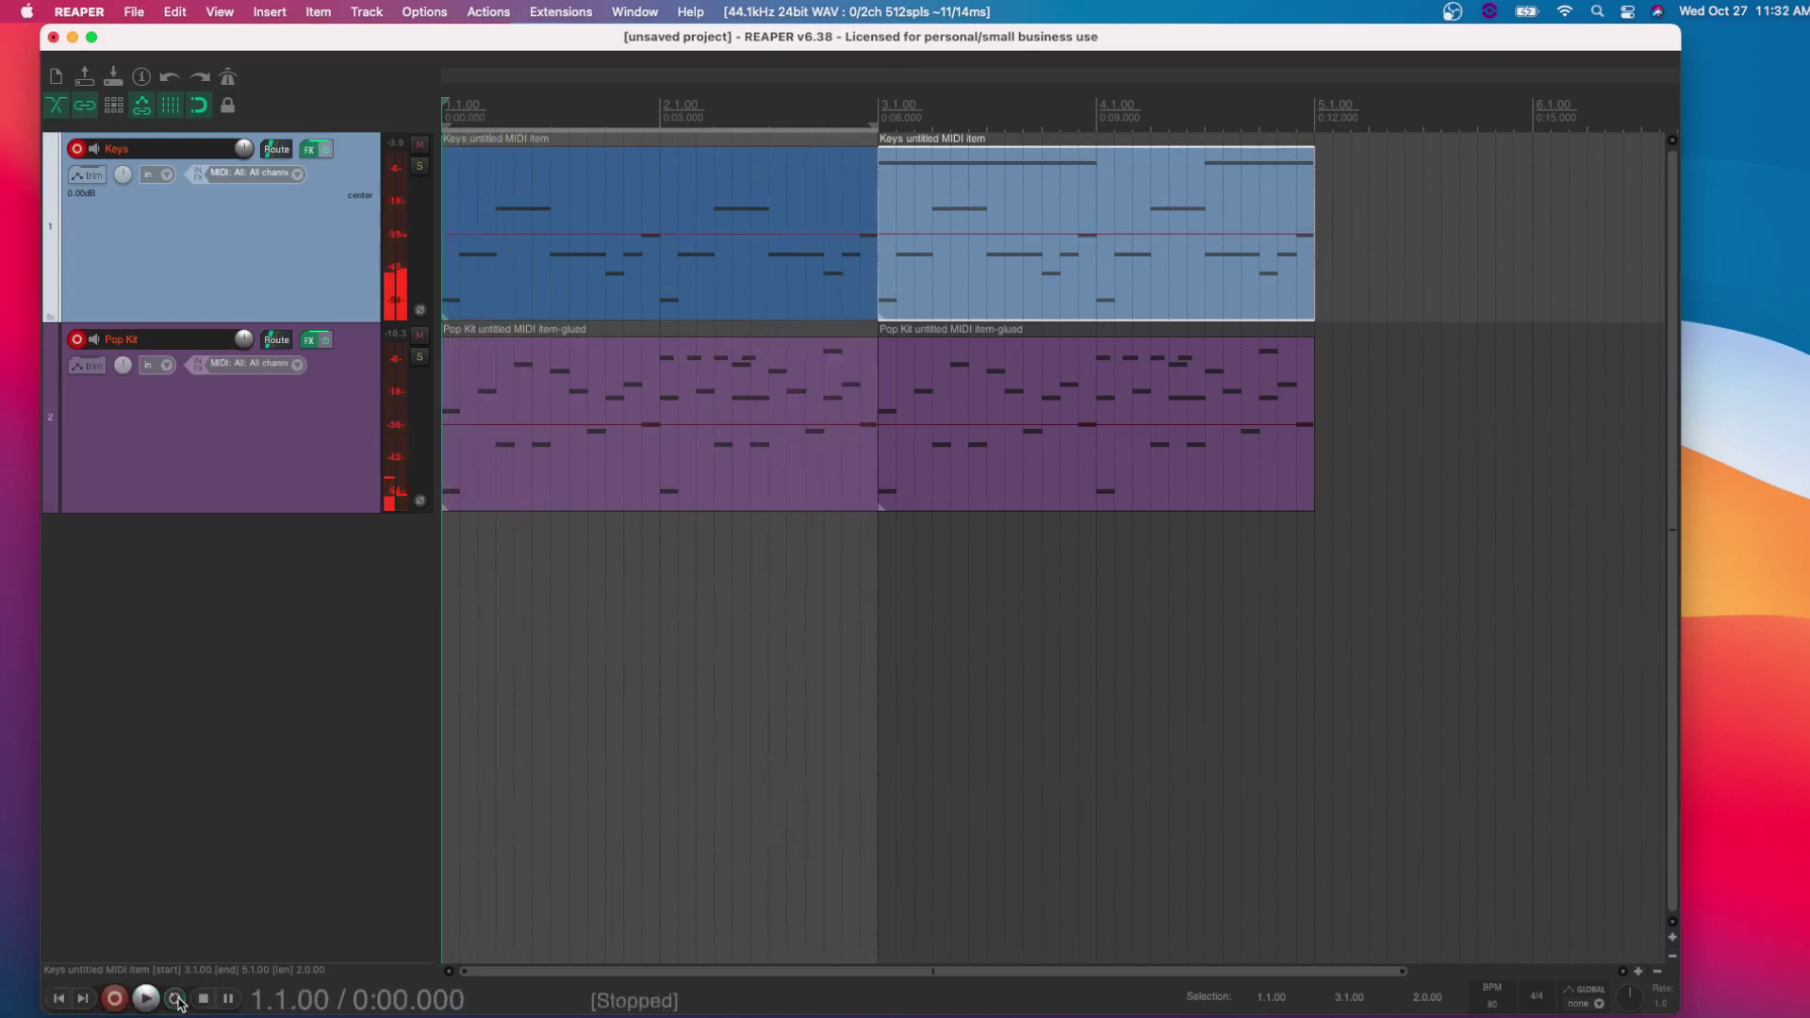
key(space)
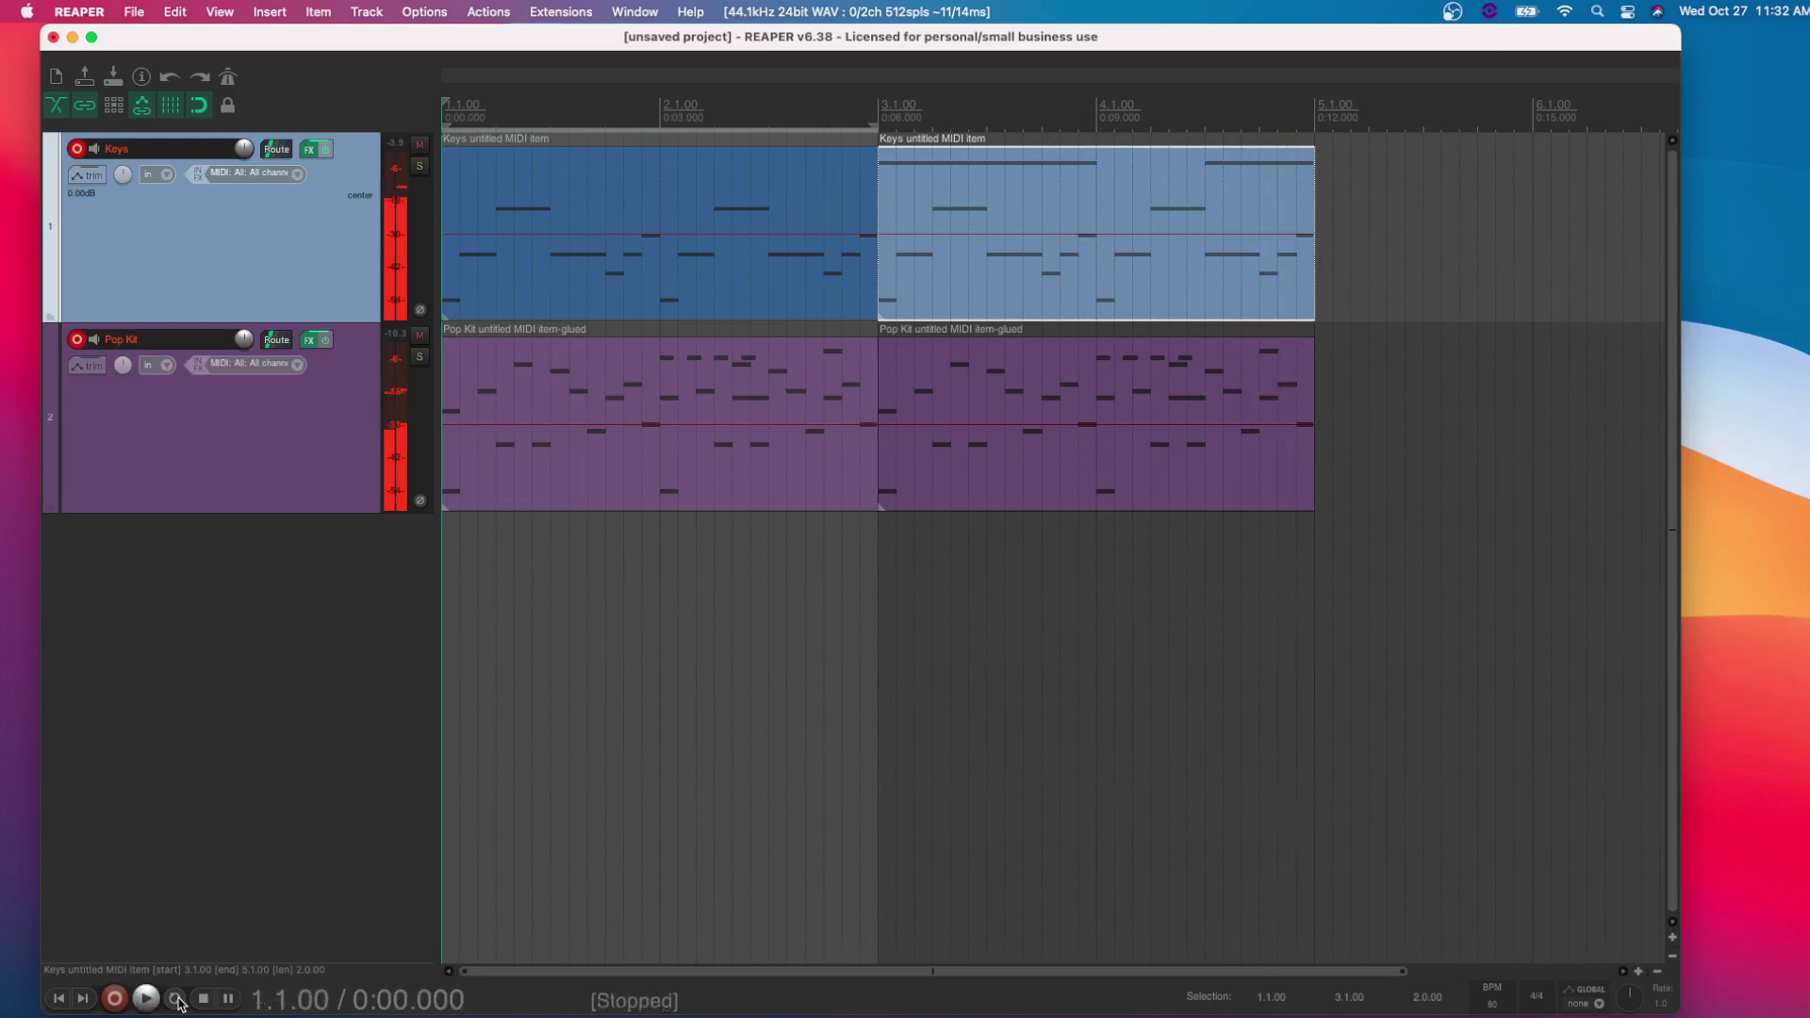
Duplicate the Keys and Pop Kit items of measures 3–4 into measures 5–6.
click(1139, 234)
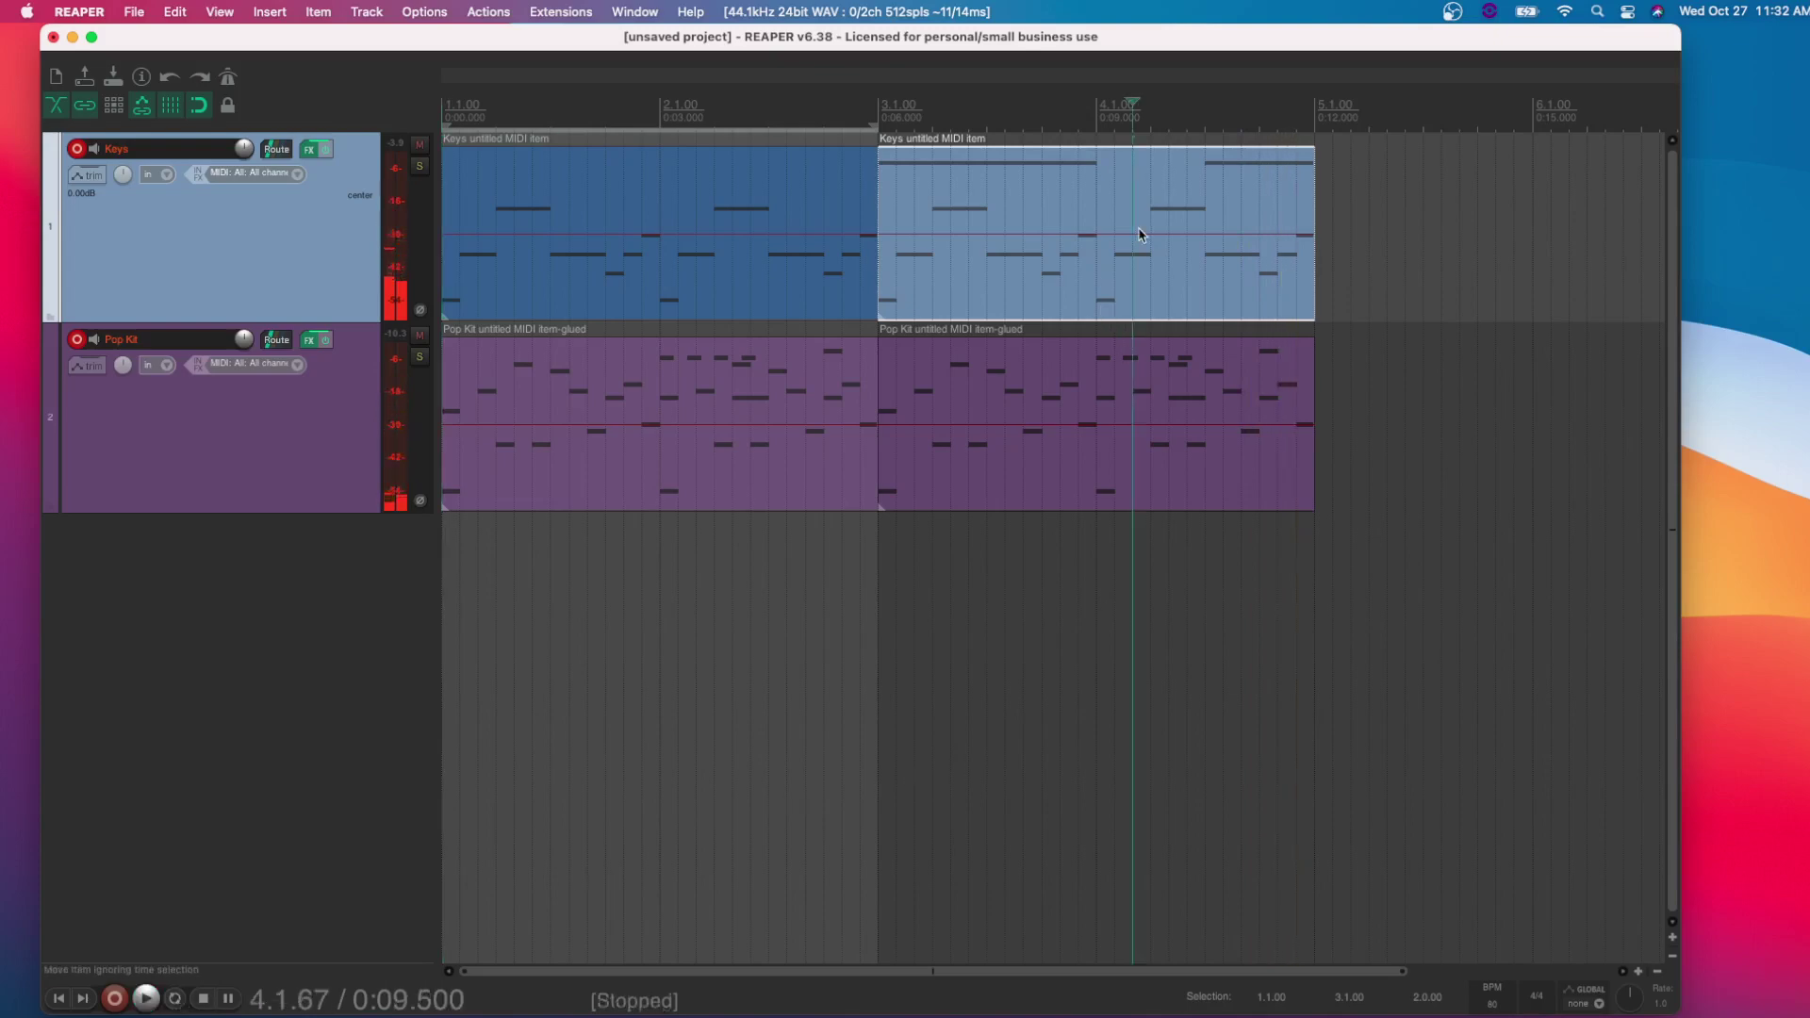
shift+click(1141, 416)
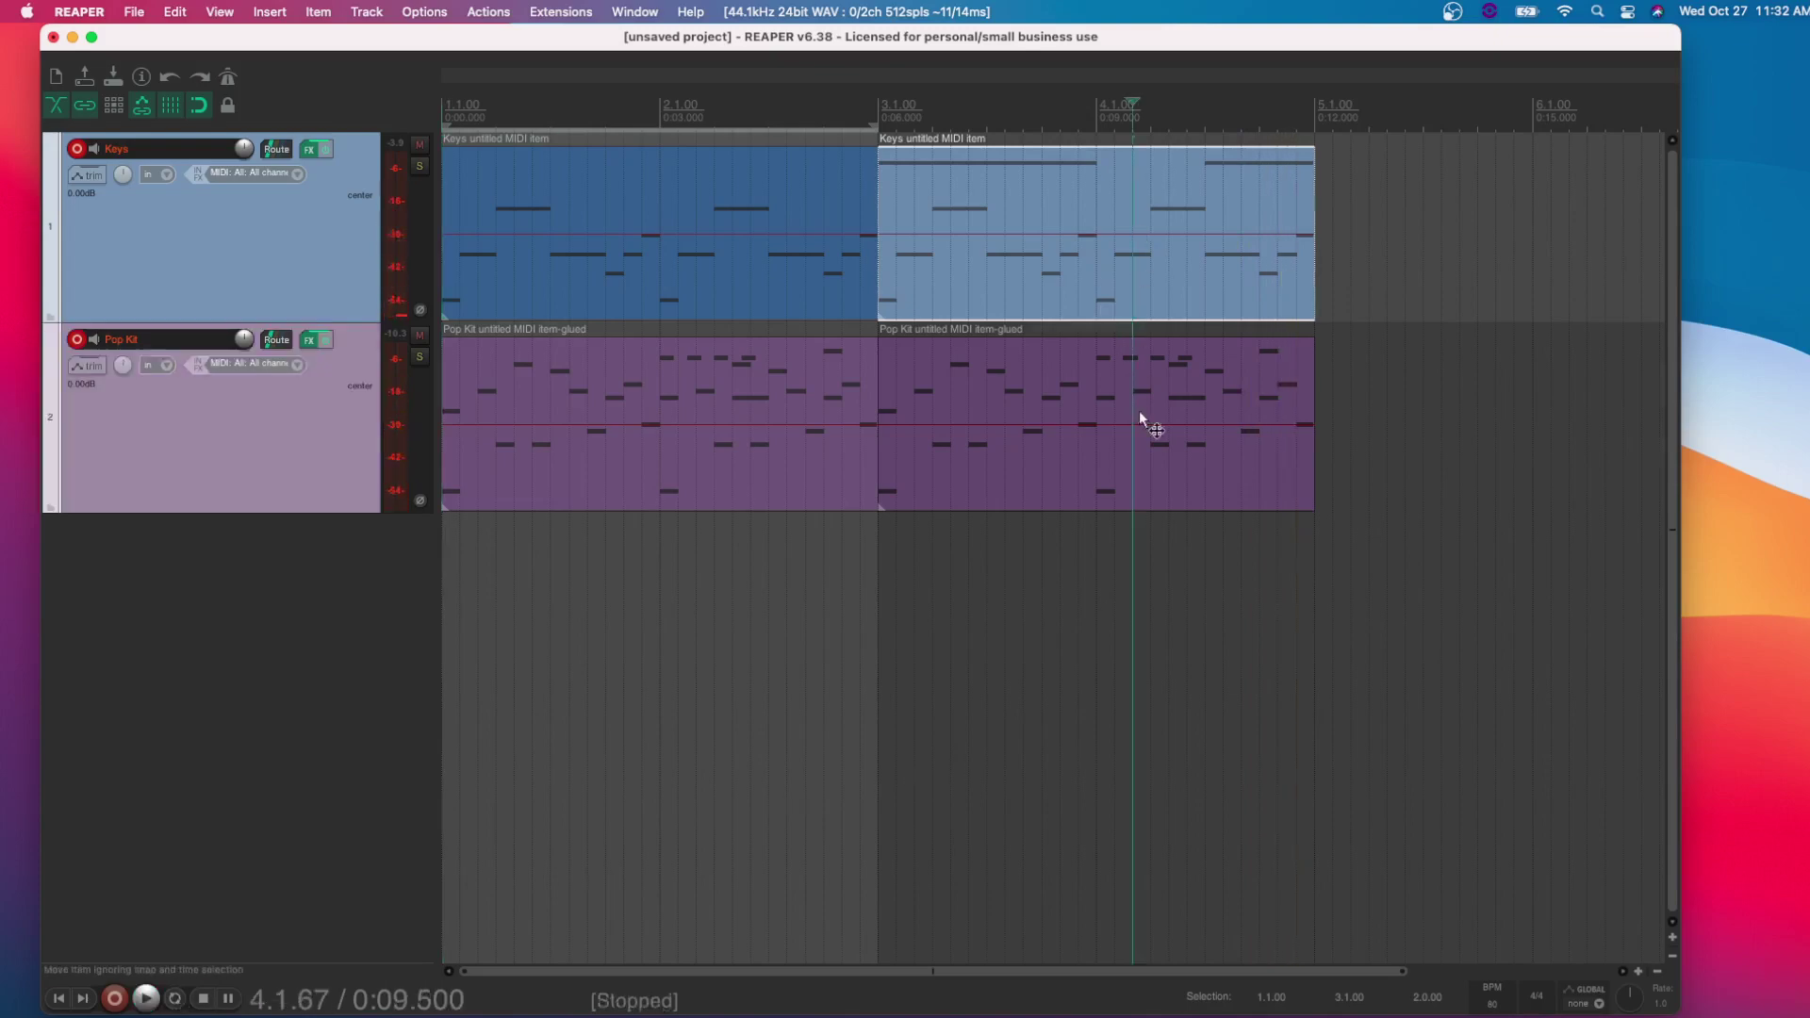
key(ctrl+d)
click(1042, 328)
scroll(1038, 323, left, 3)
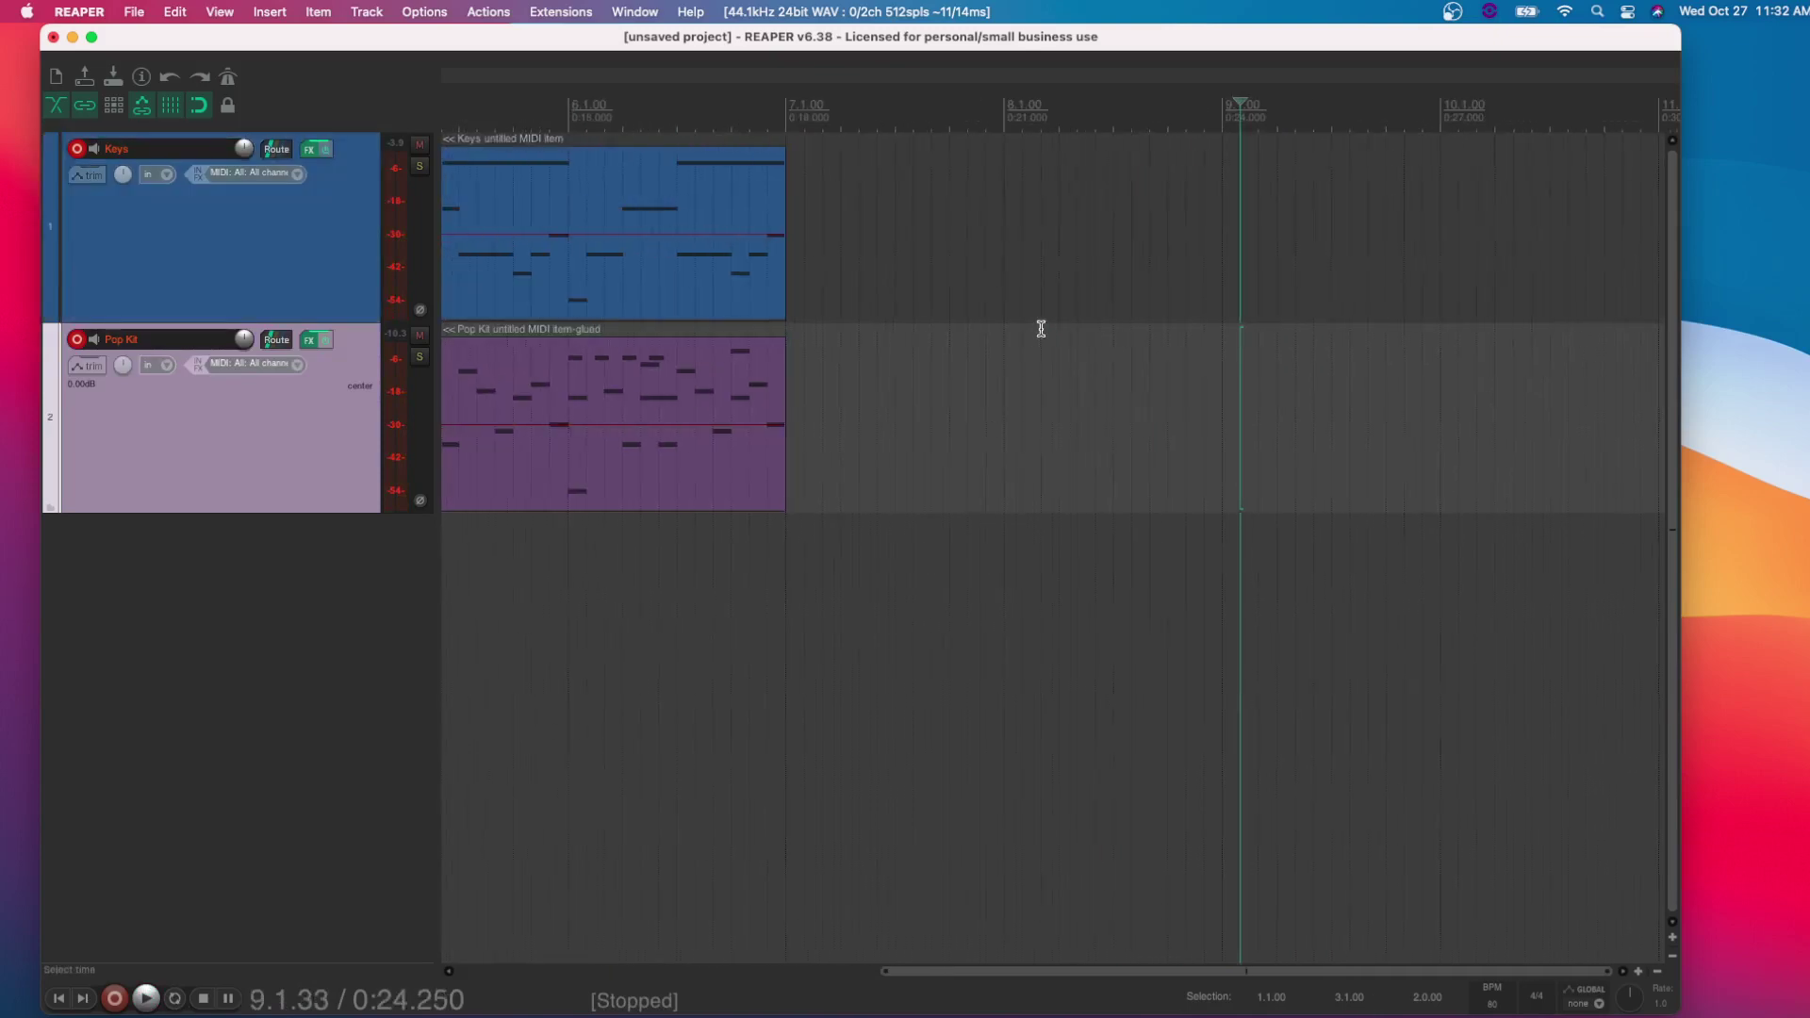
click(731, 566)
Open the Keys item in measures 5–6, lower the long high note of measure 5 to E4, and enable A Pentatonic key snap.
double_click(626, 235)
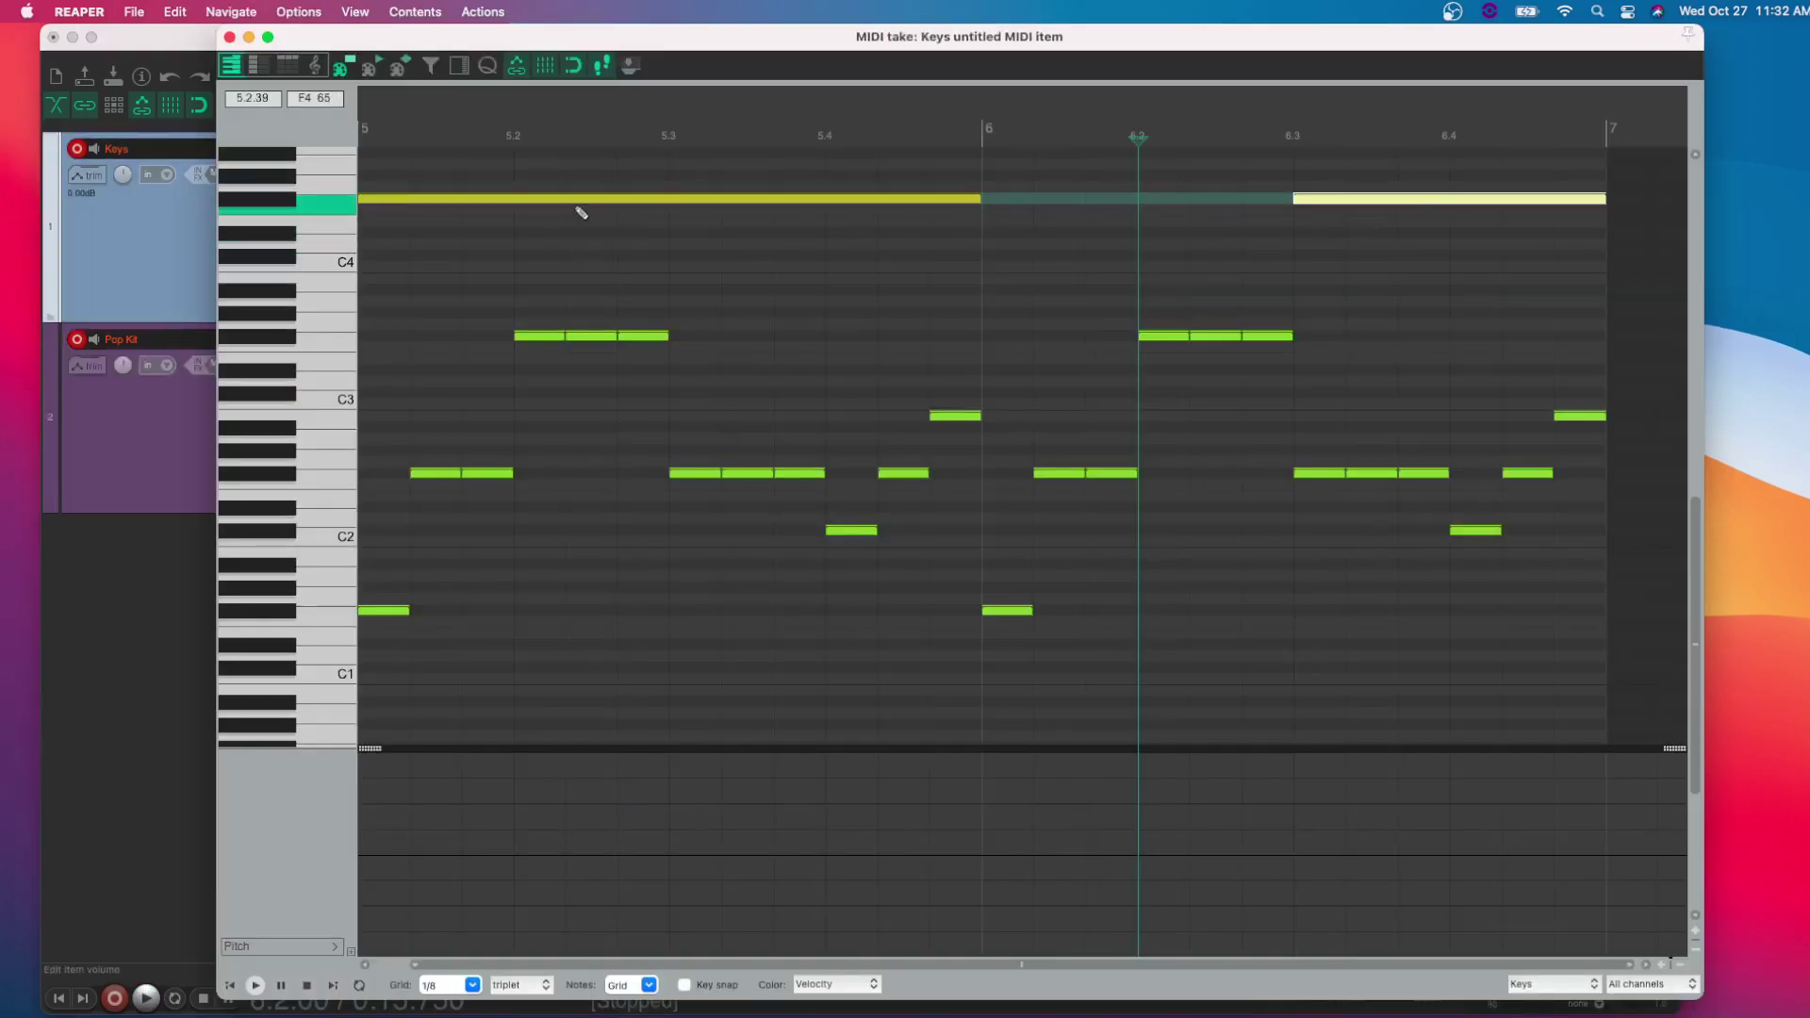
drag(578, 196, 581, 234)
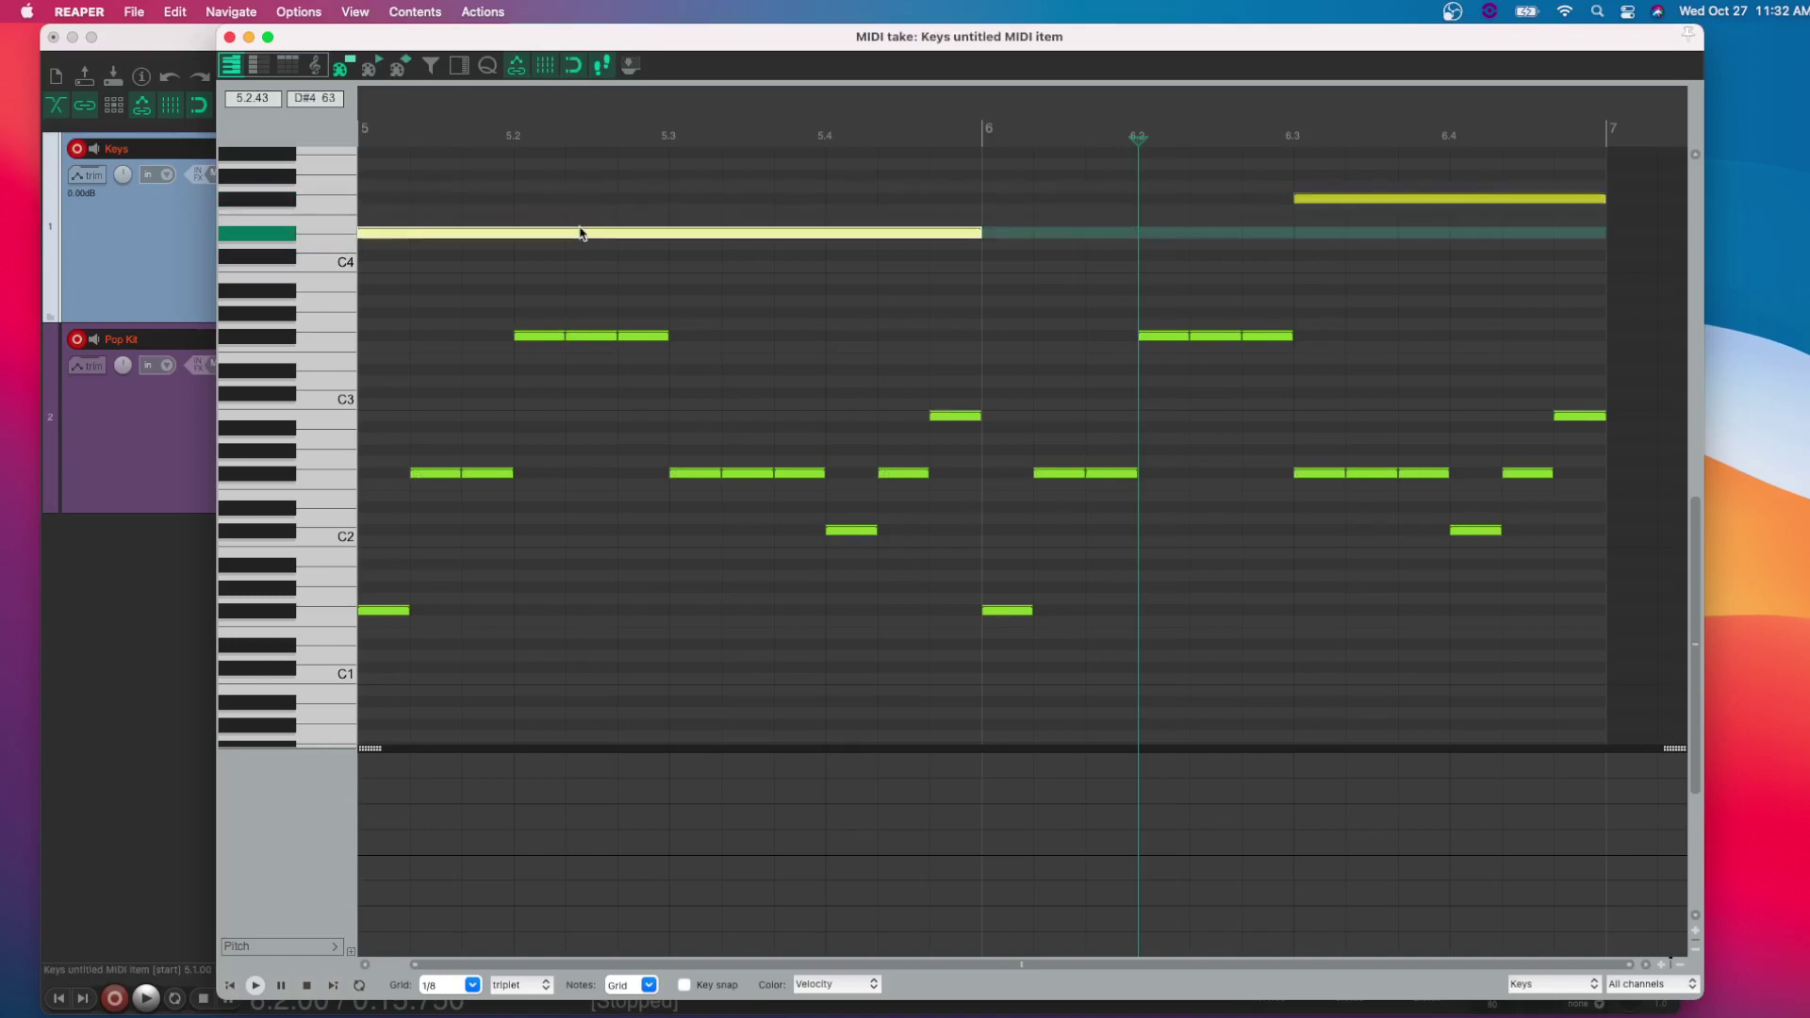
key(Up)
click(684, 985)
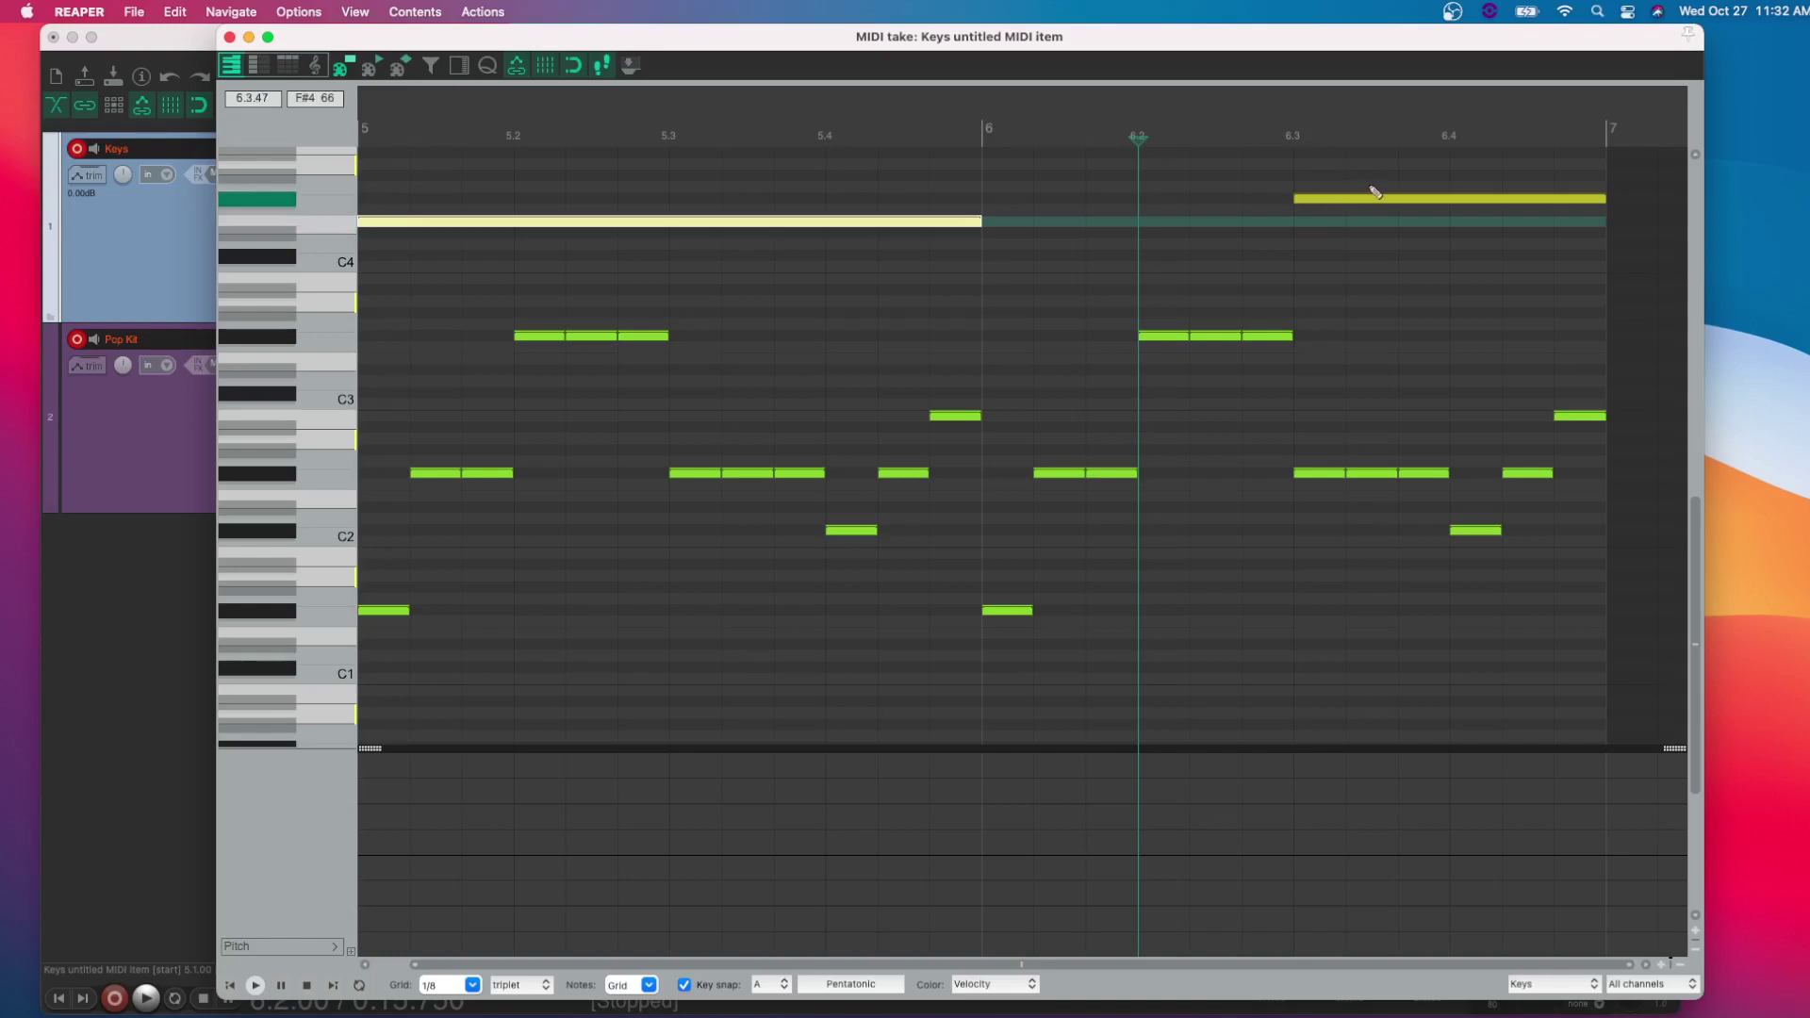
Lower the long high note in measure 6 to E4, start it one triplet grid step after 6.3, and play measure 6.
drag(1344, 204, 1345, 227)
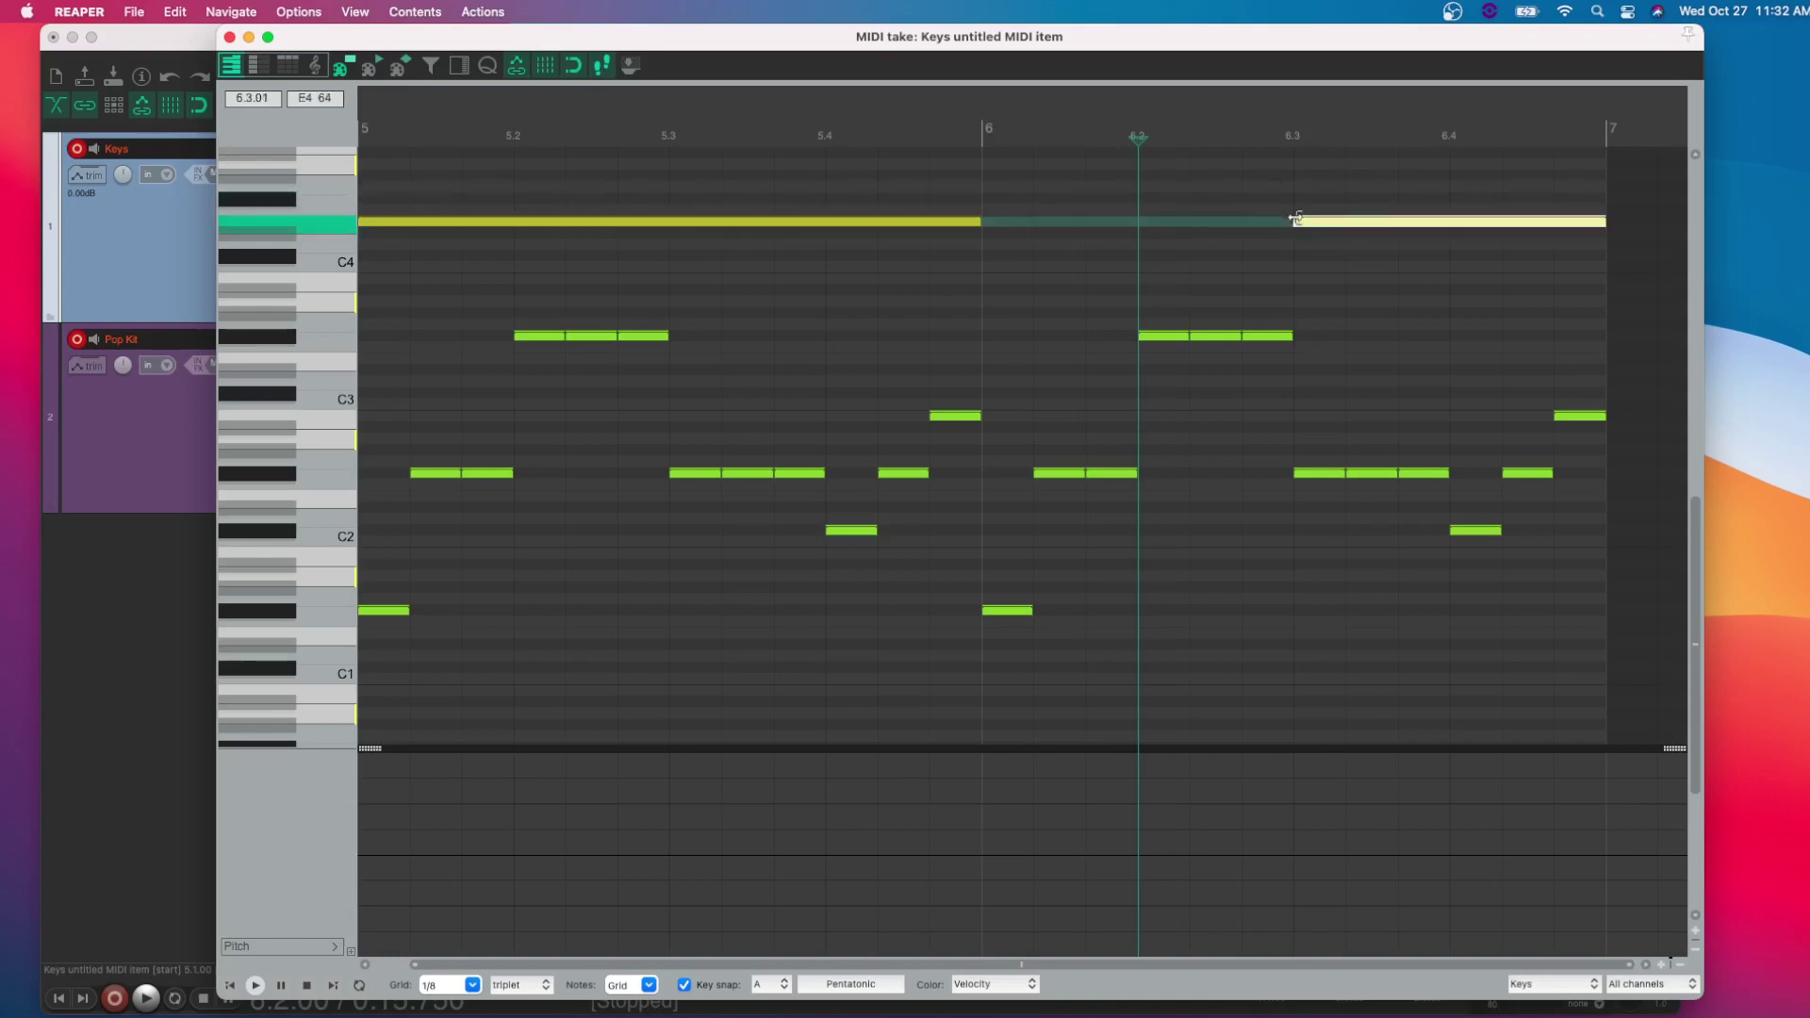
click(985, 128)
key(space)
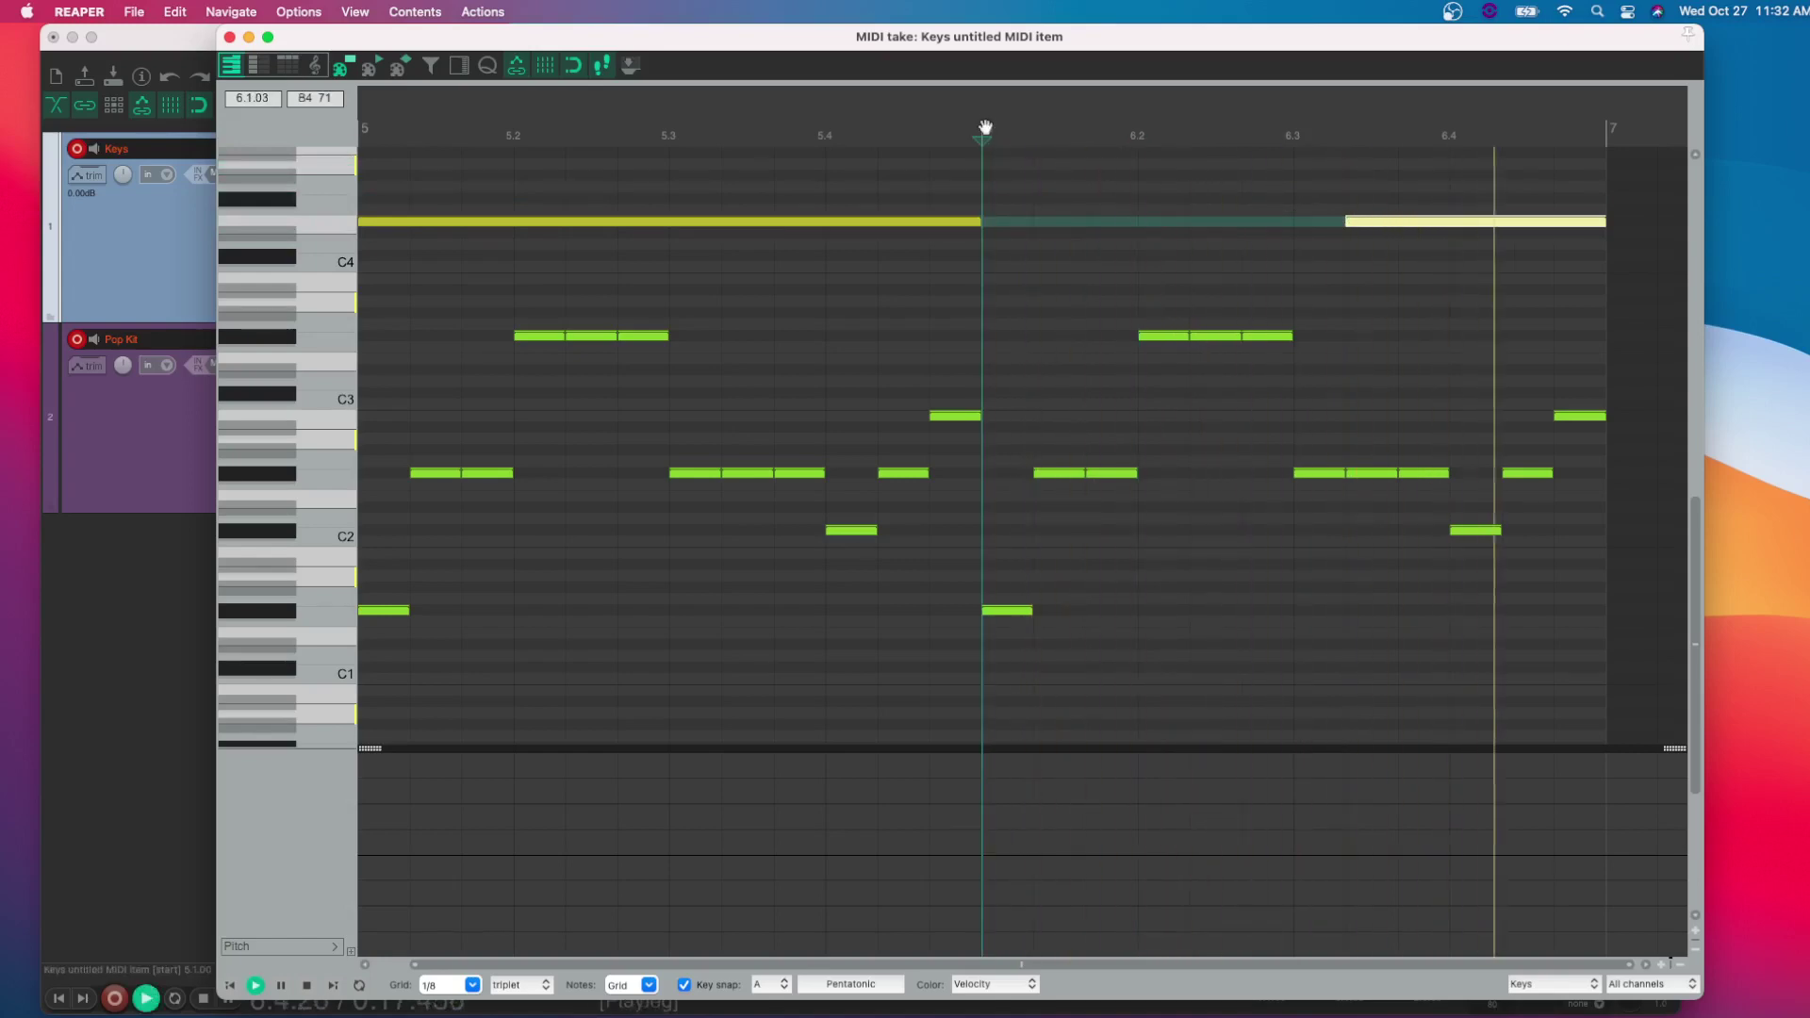
key(space)
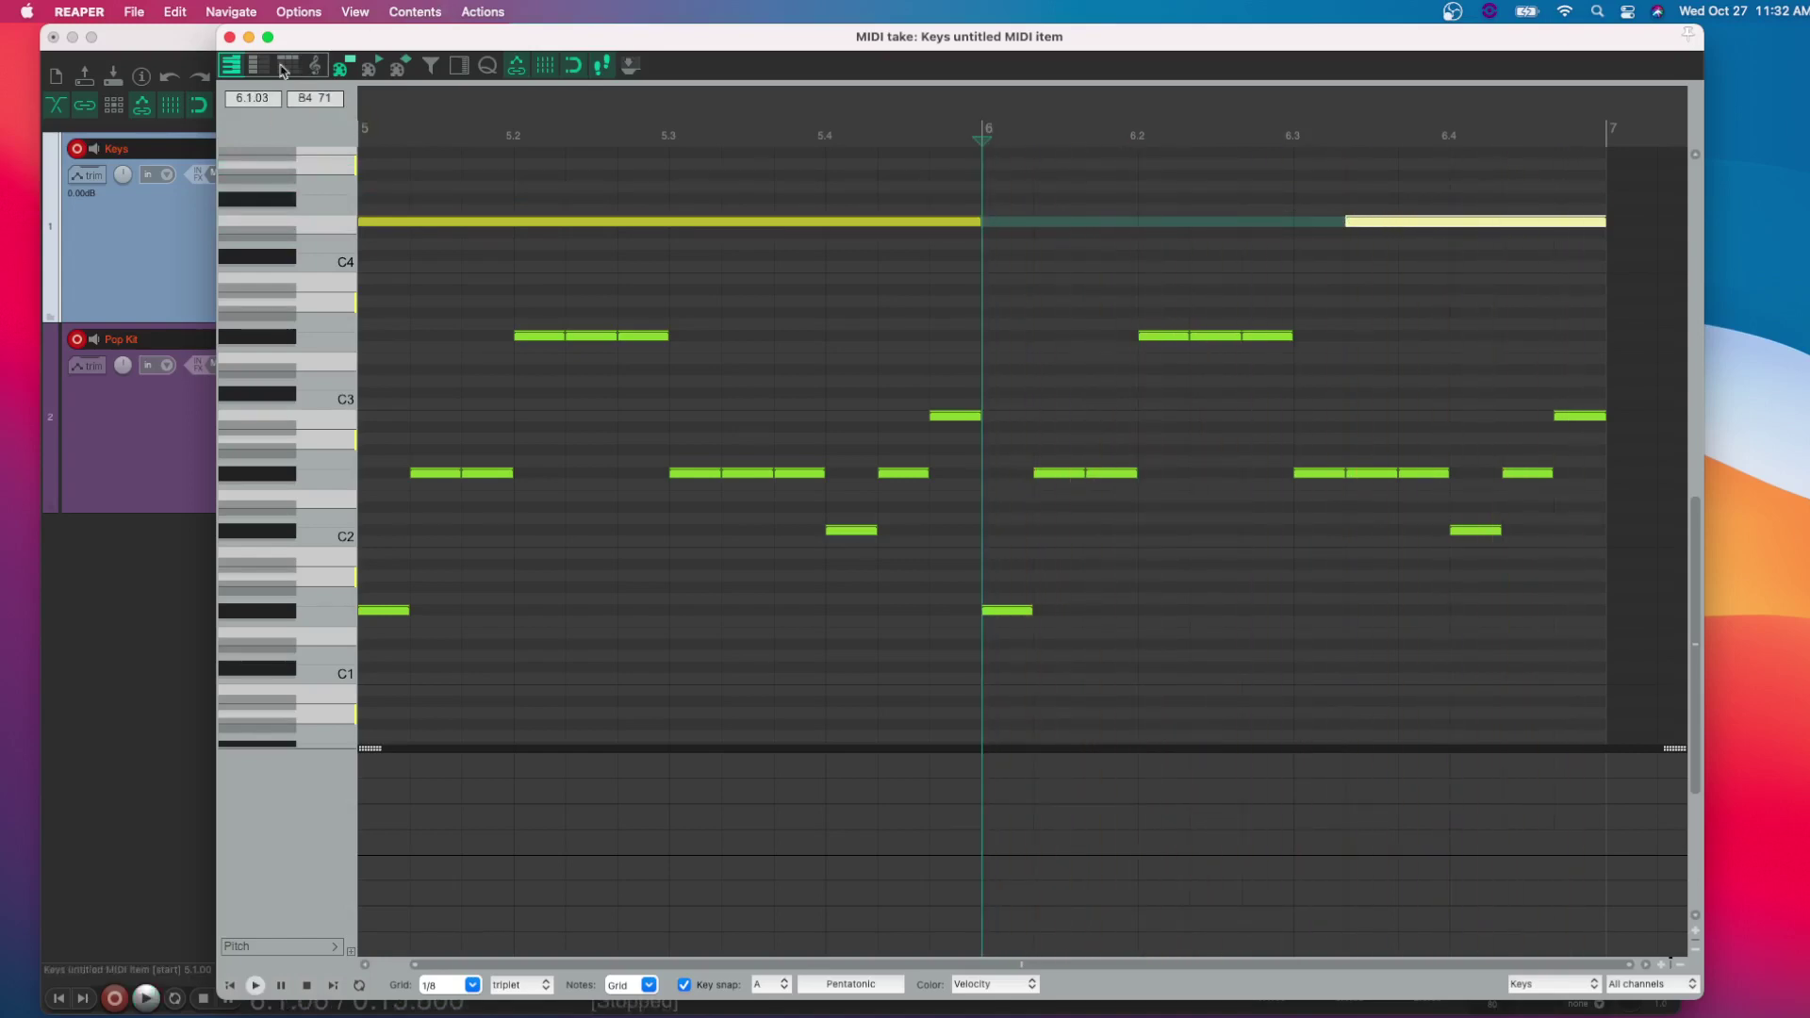
Close the MIDI editor and place a copy of the measures 3–4 Keys item in measures 7–8.
click(230, 38)
scroll(825, 236, left, 3)
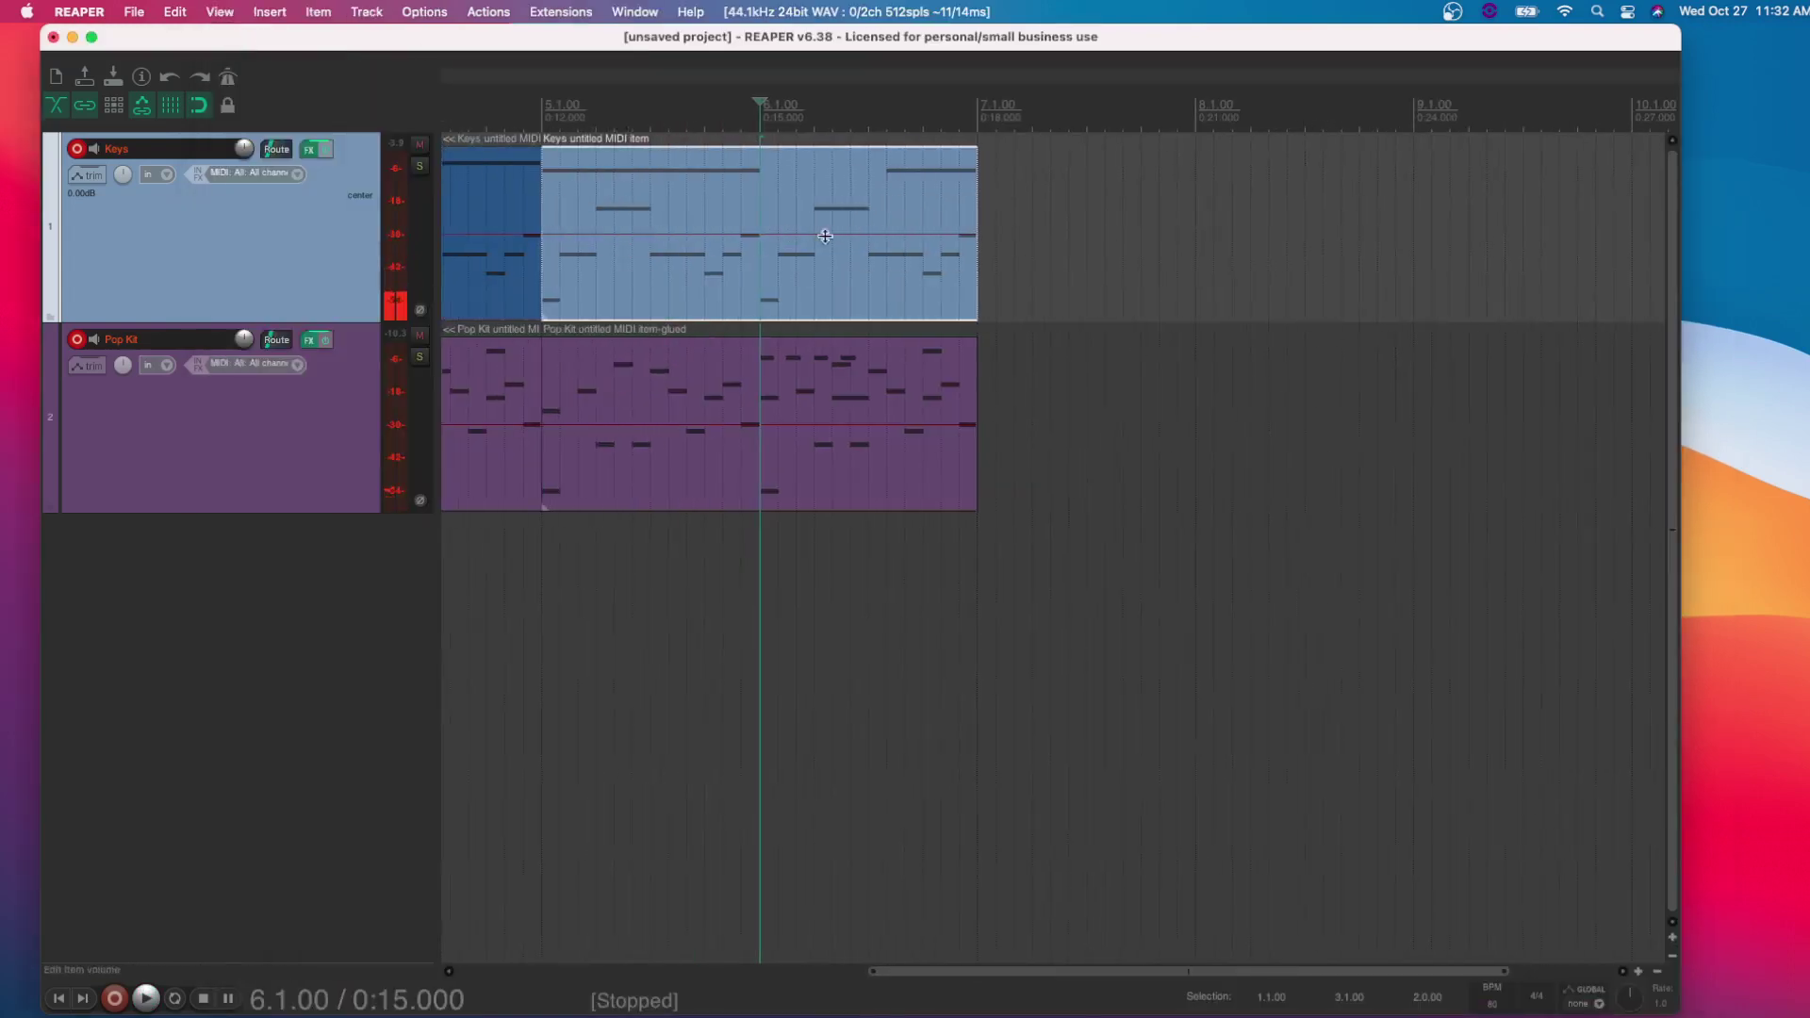
scroll(590, 236, left, 5)
click(608, 236)
scroll(598, 237, left, 4)
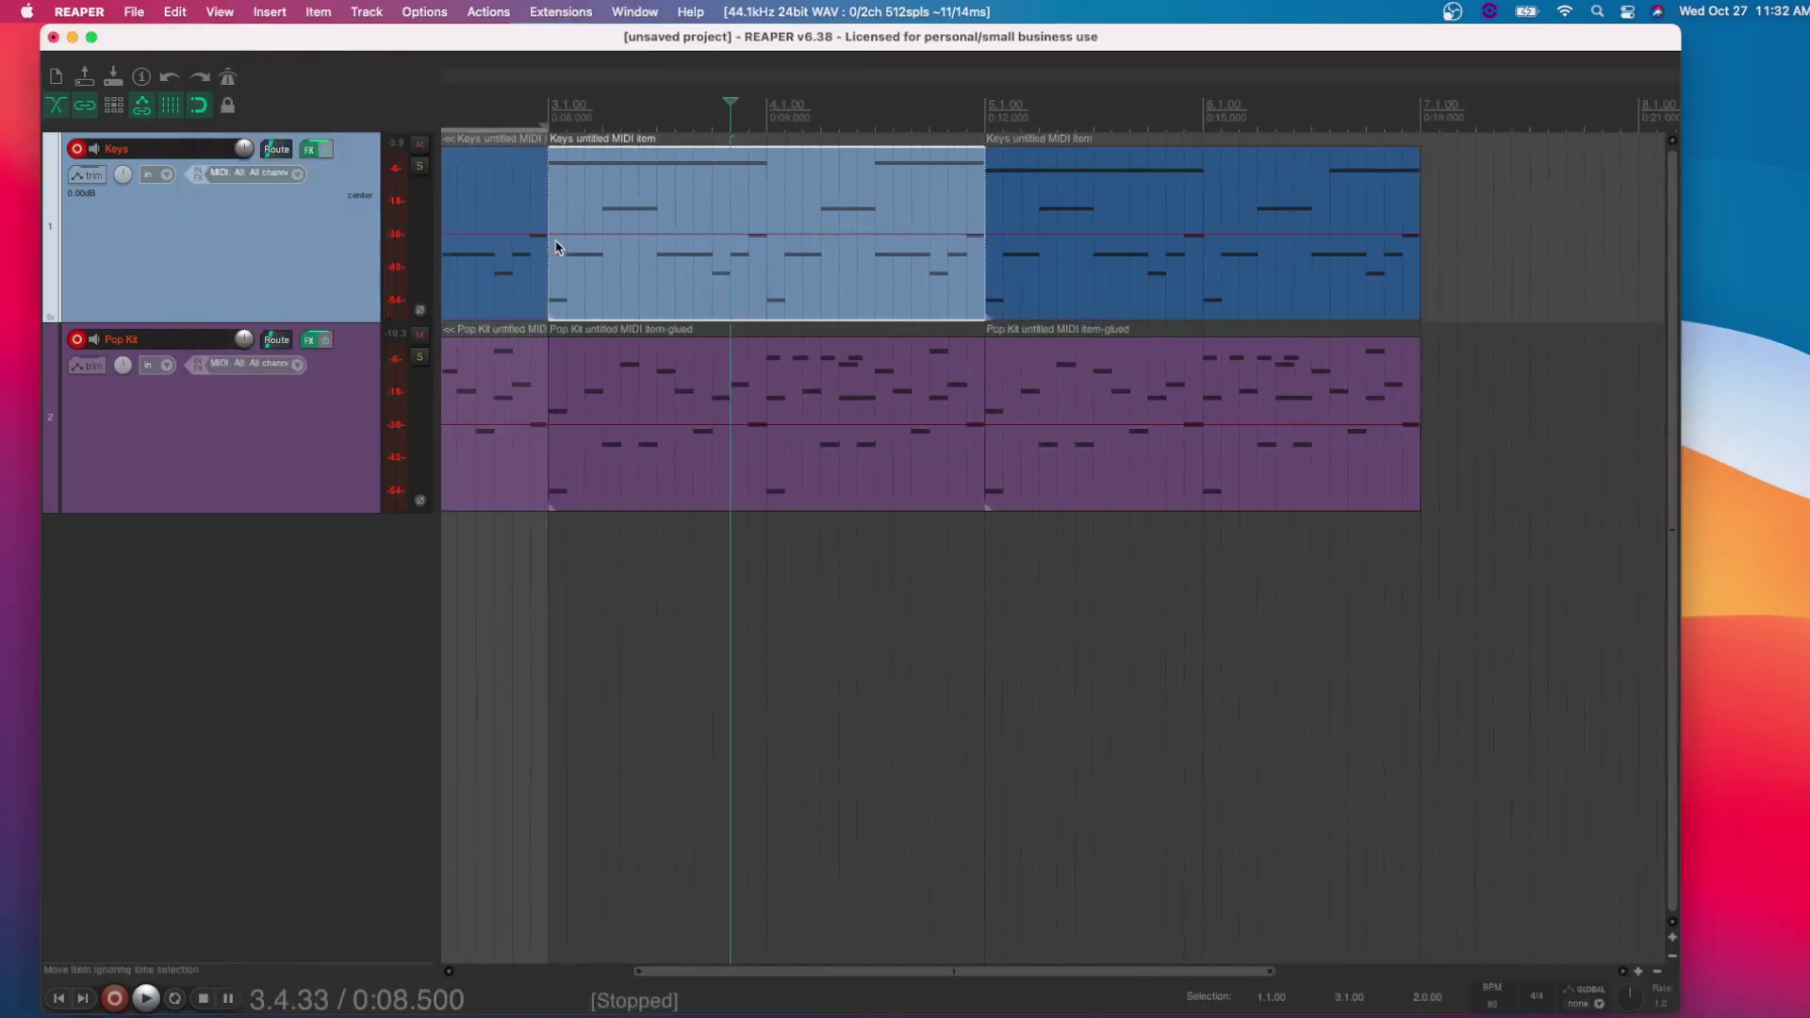
scroll(556, 243, left, 1)
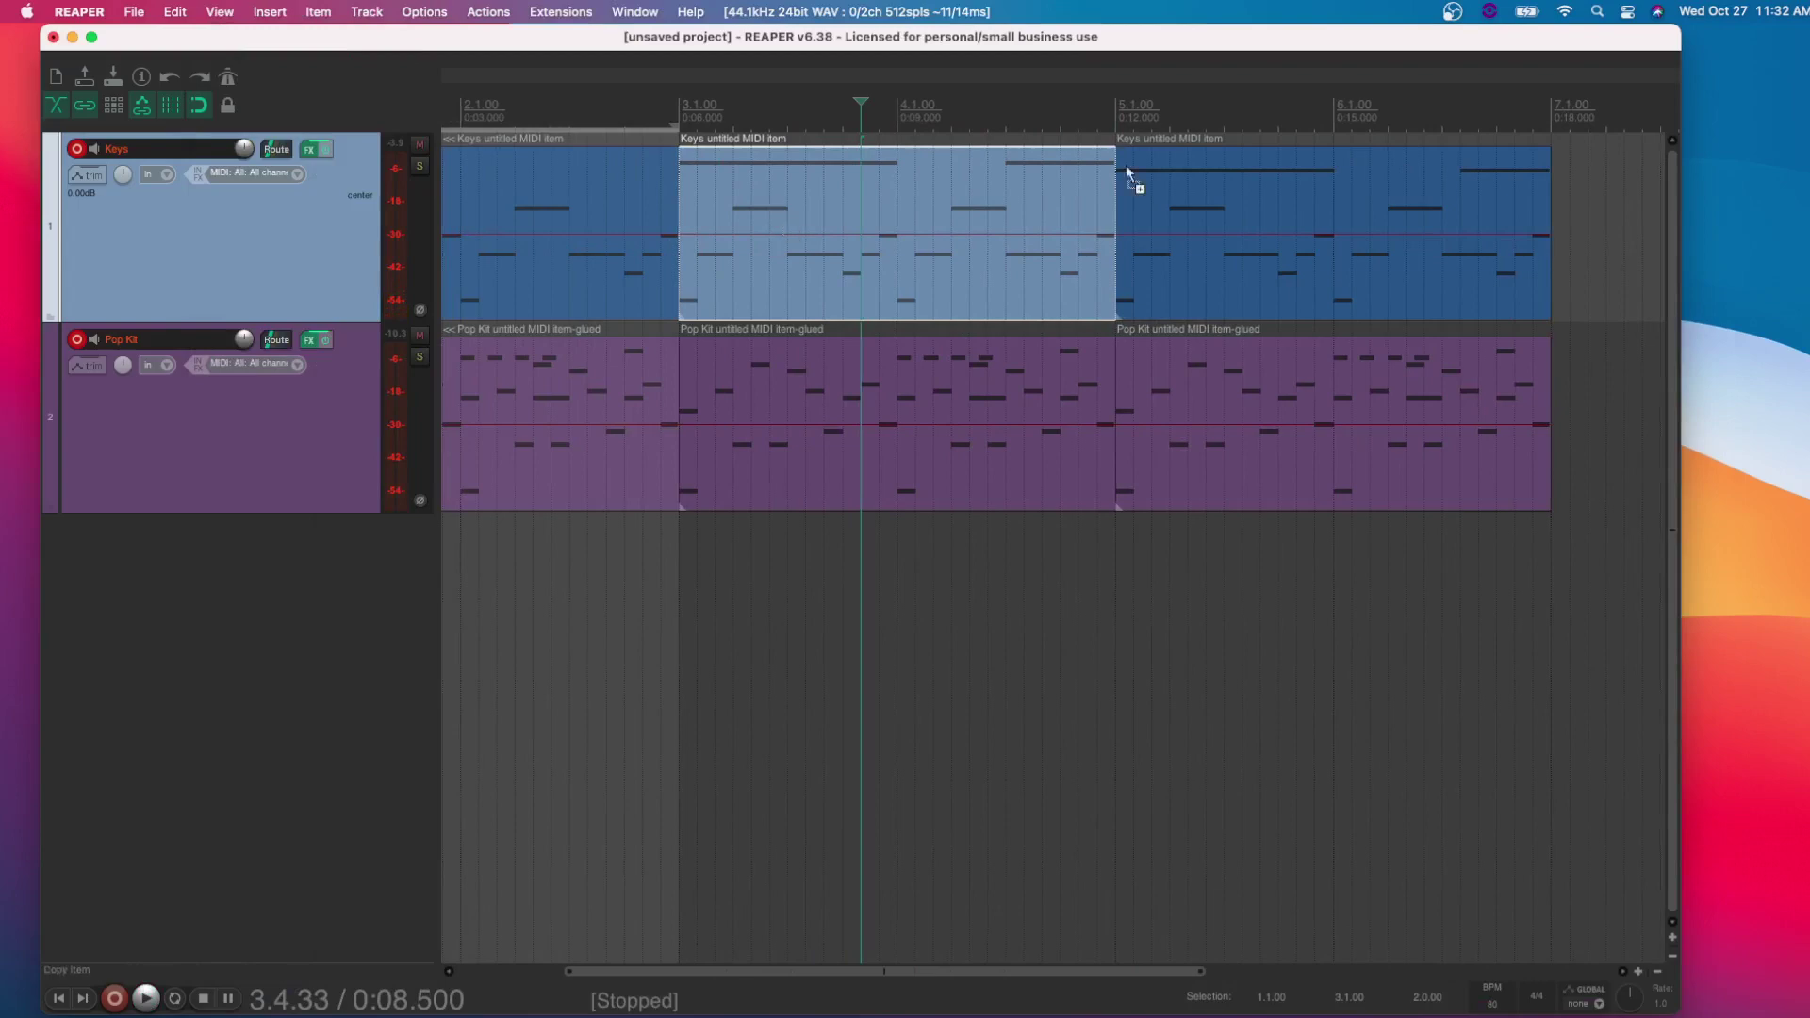
click(1557, 132)
key(super+v)
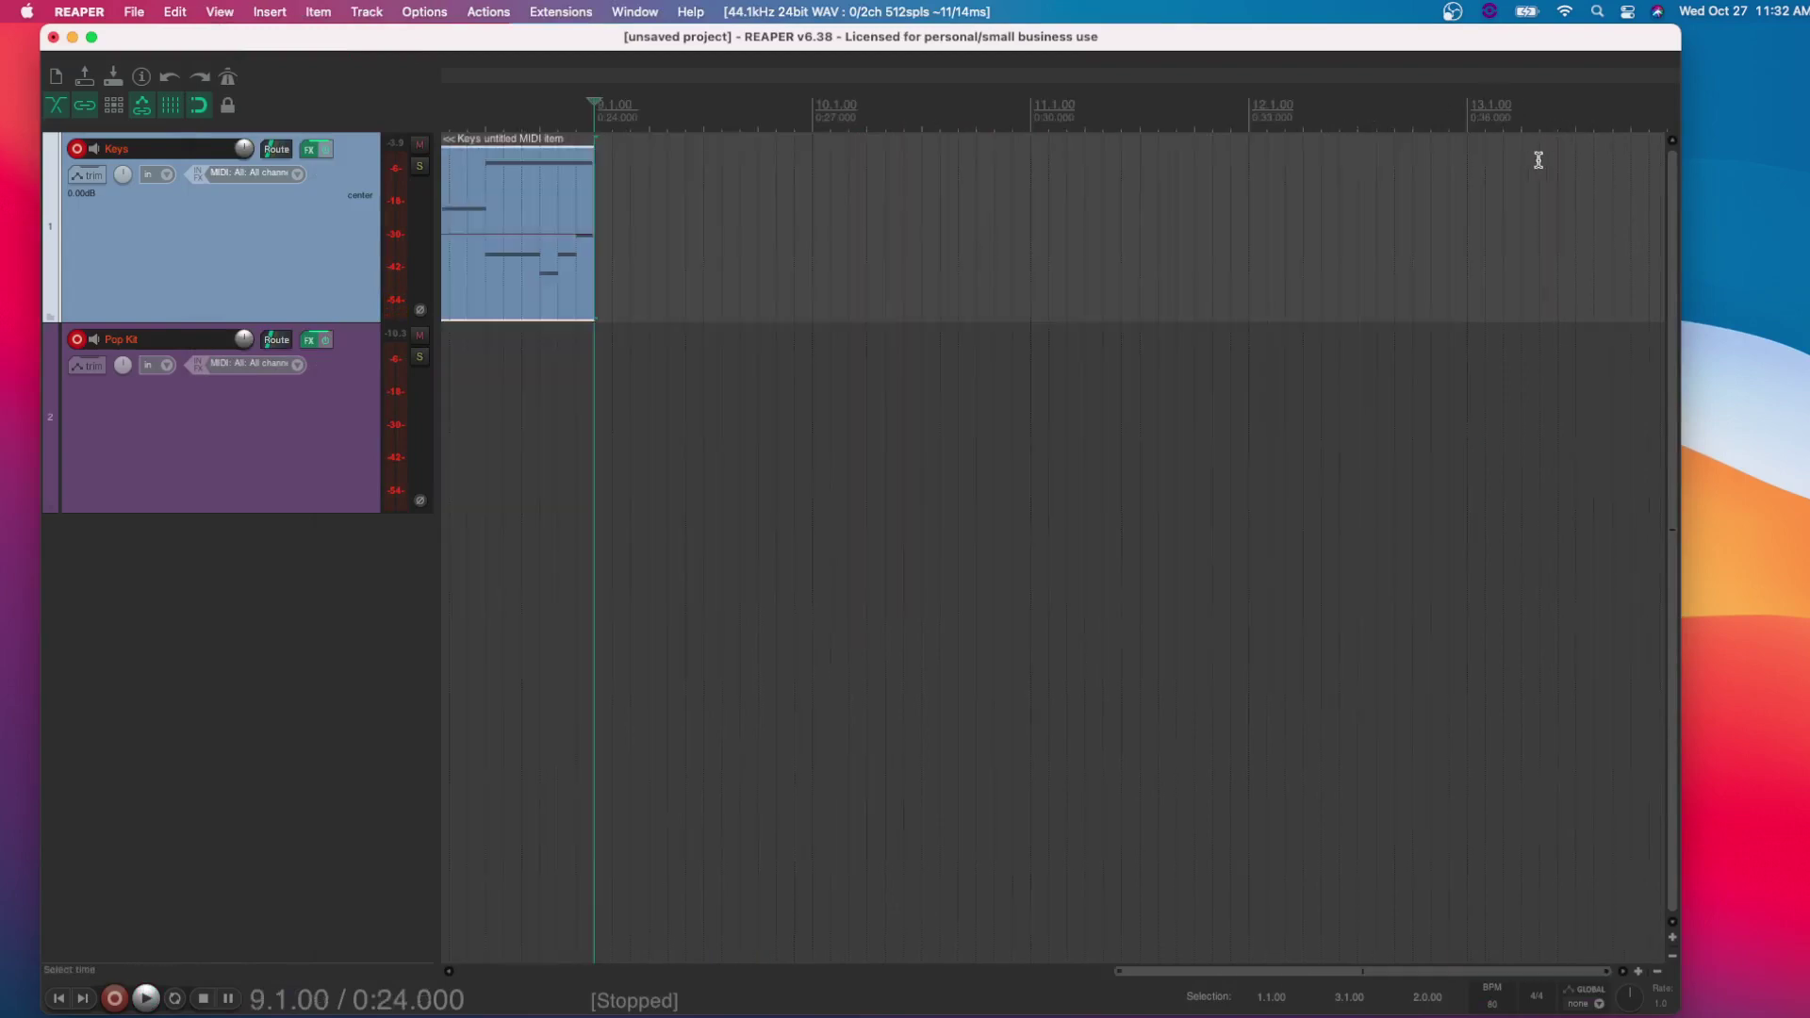
Copy the Pop Kit item of measures 5–6 into measures 7–8.
click(975, 407)
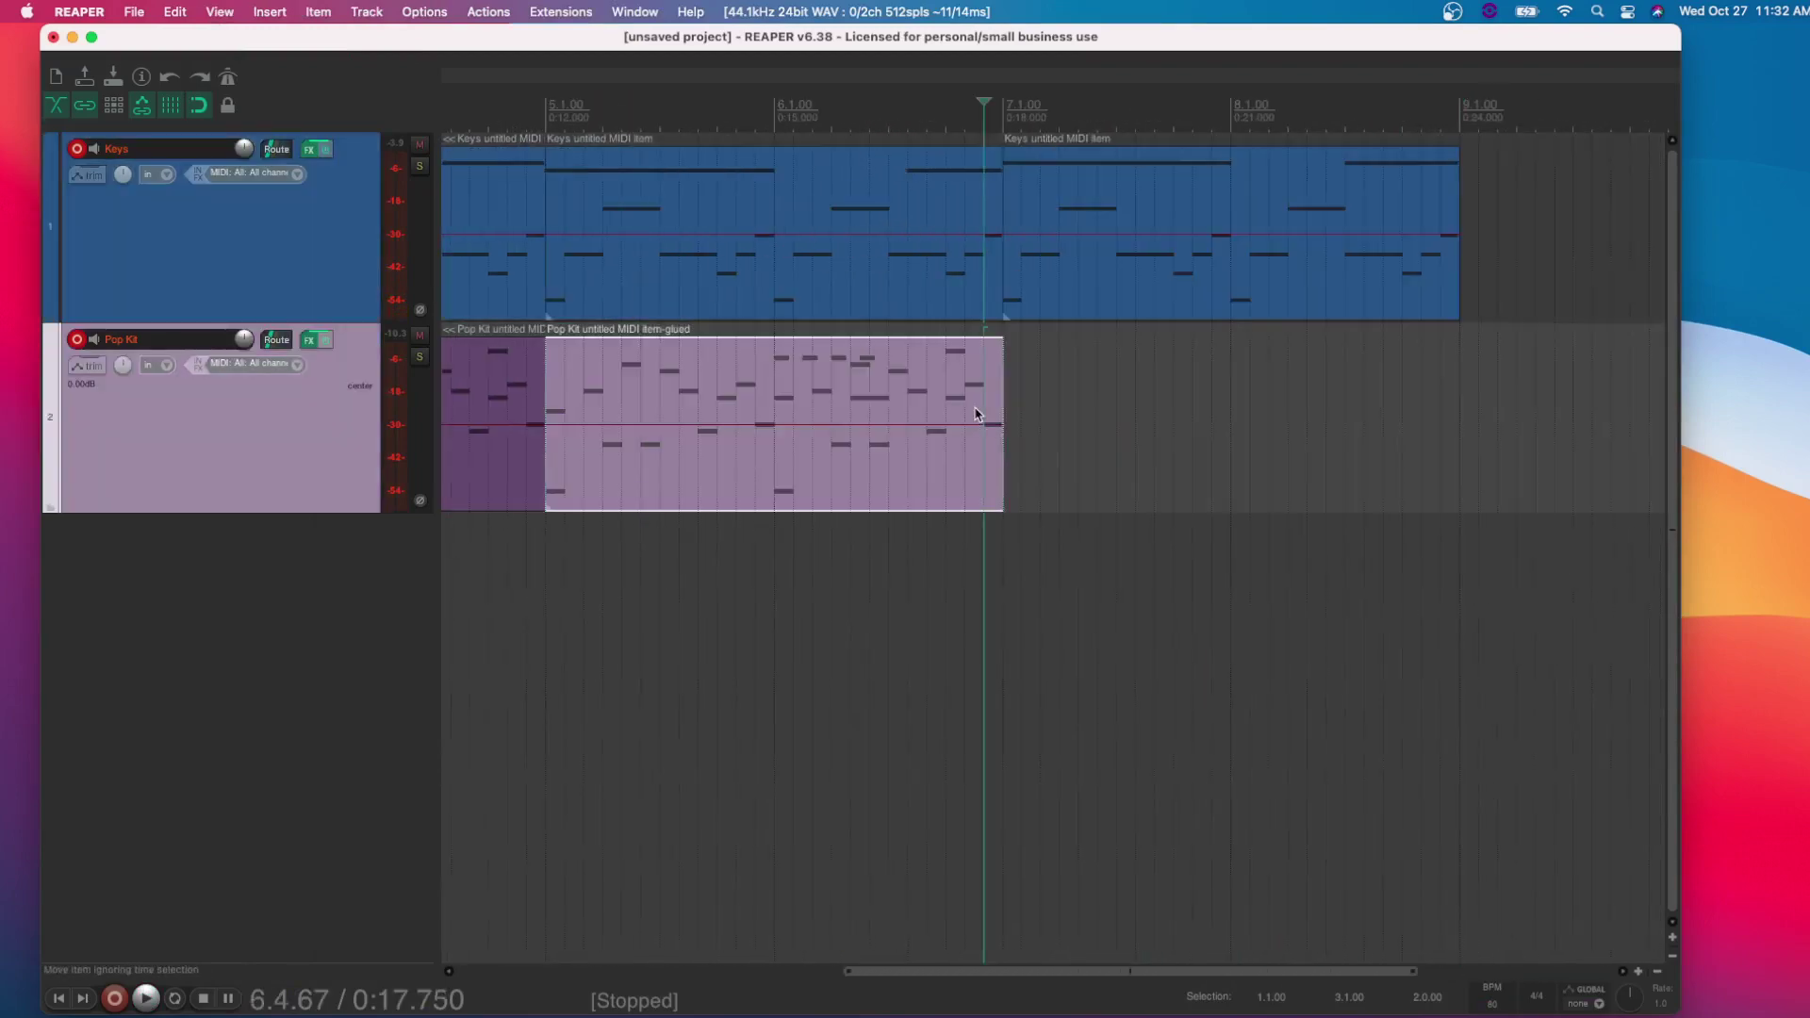
key(super+c)
key(super+v)
scroll(975, 414, left, 10)
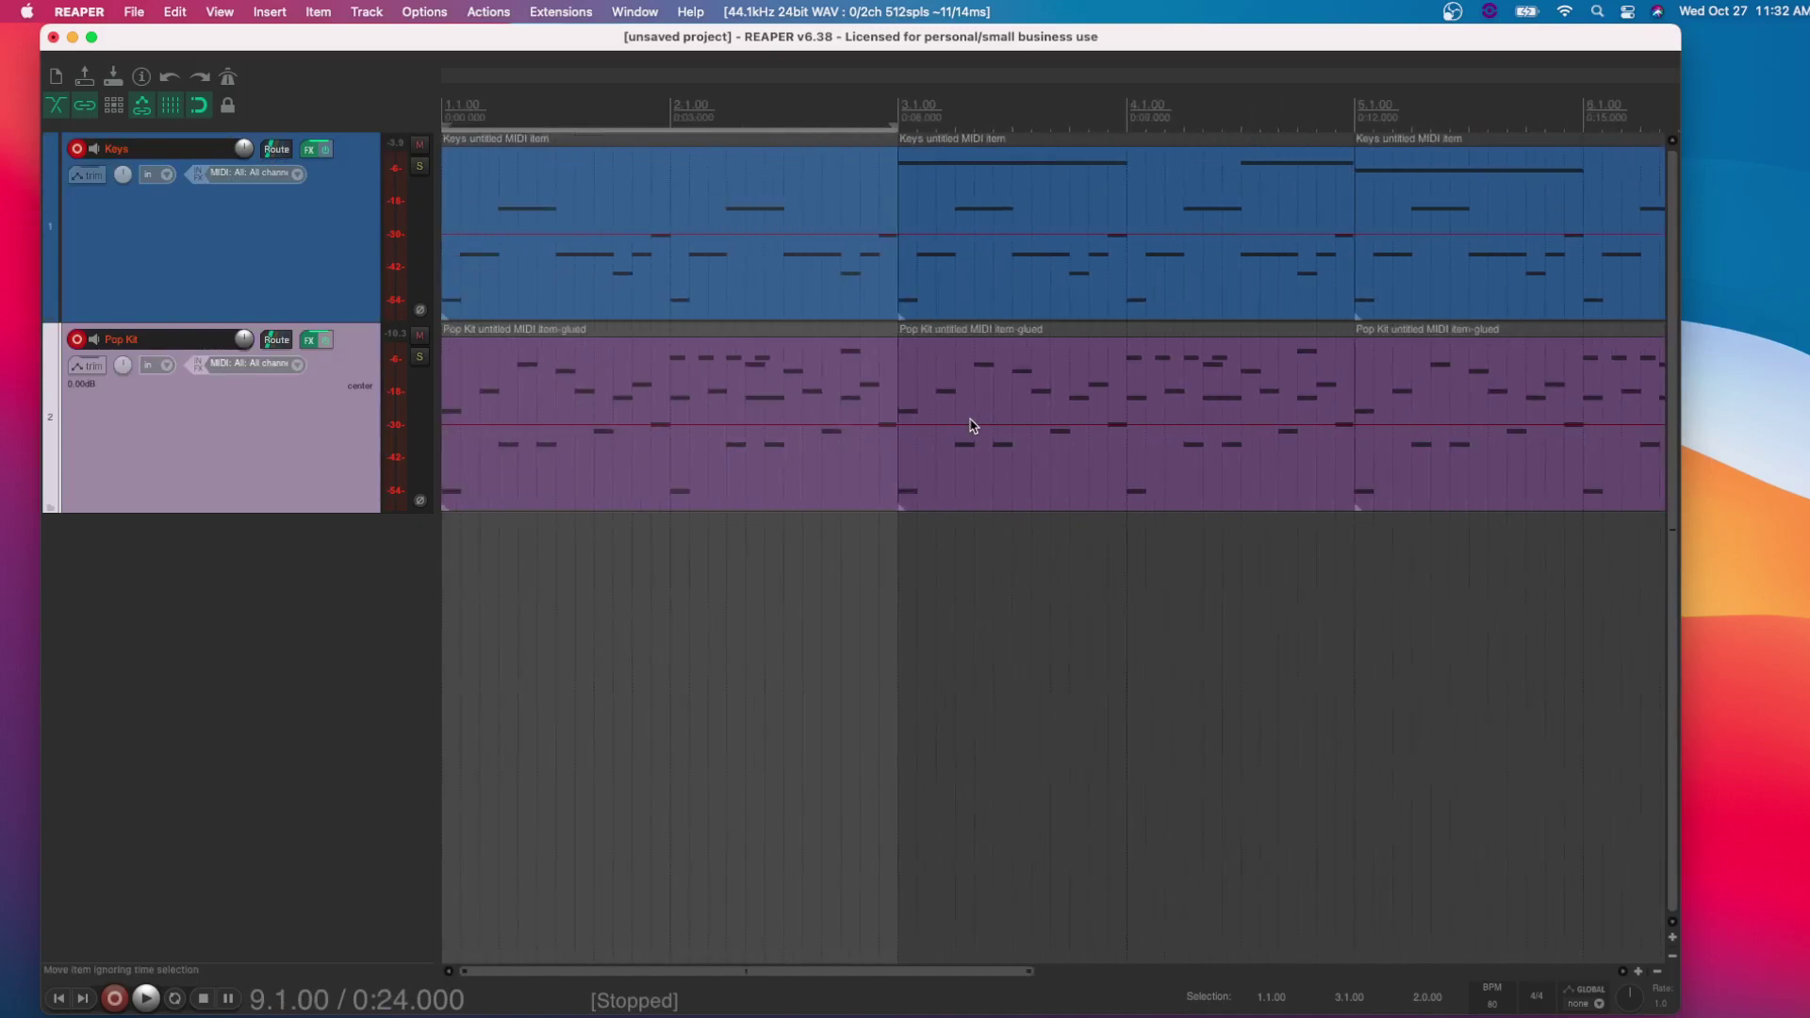
Select all Keys and Pop Kit items and shift them two measures later so they start at measure 3.
click(808, 235)
scroll(1006, 376, down, 3)
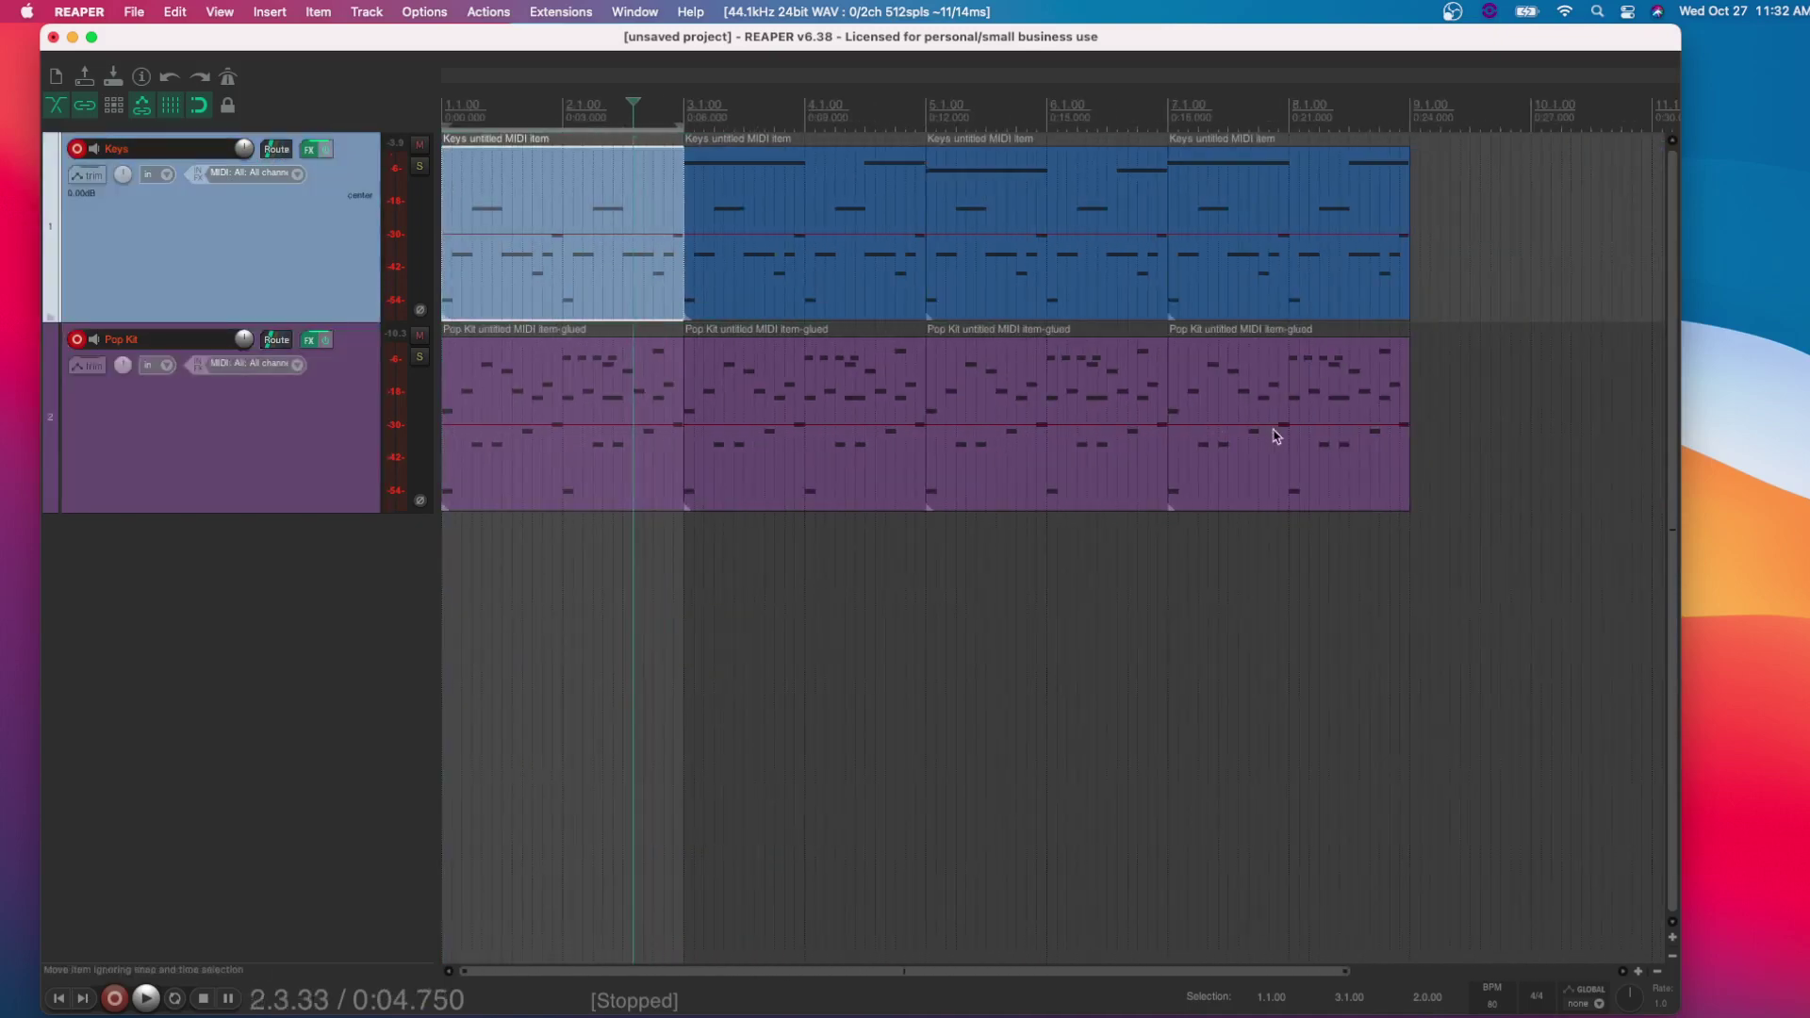
key(super+a)
drag(609, 234, 852, 231)
click(724, 521)
Place a copy of the Pop Kit item in measures 1–2 of its own track and play the arrangement from the start.
click(764, 404)
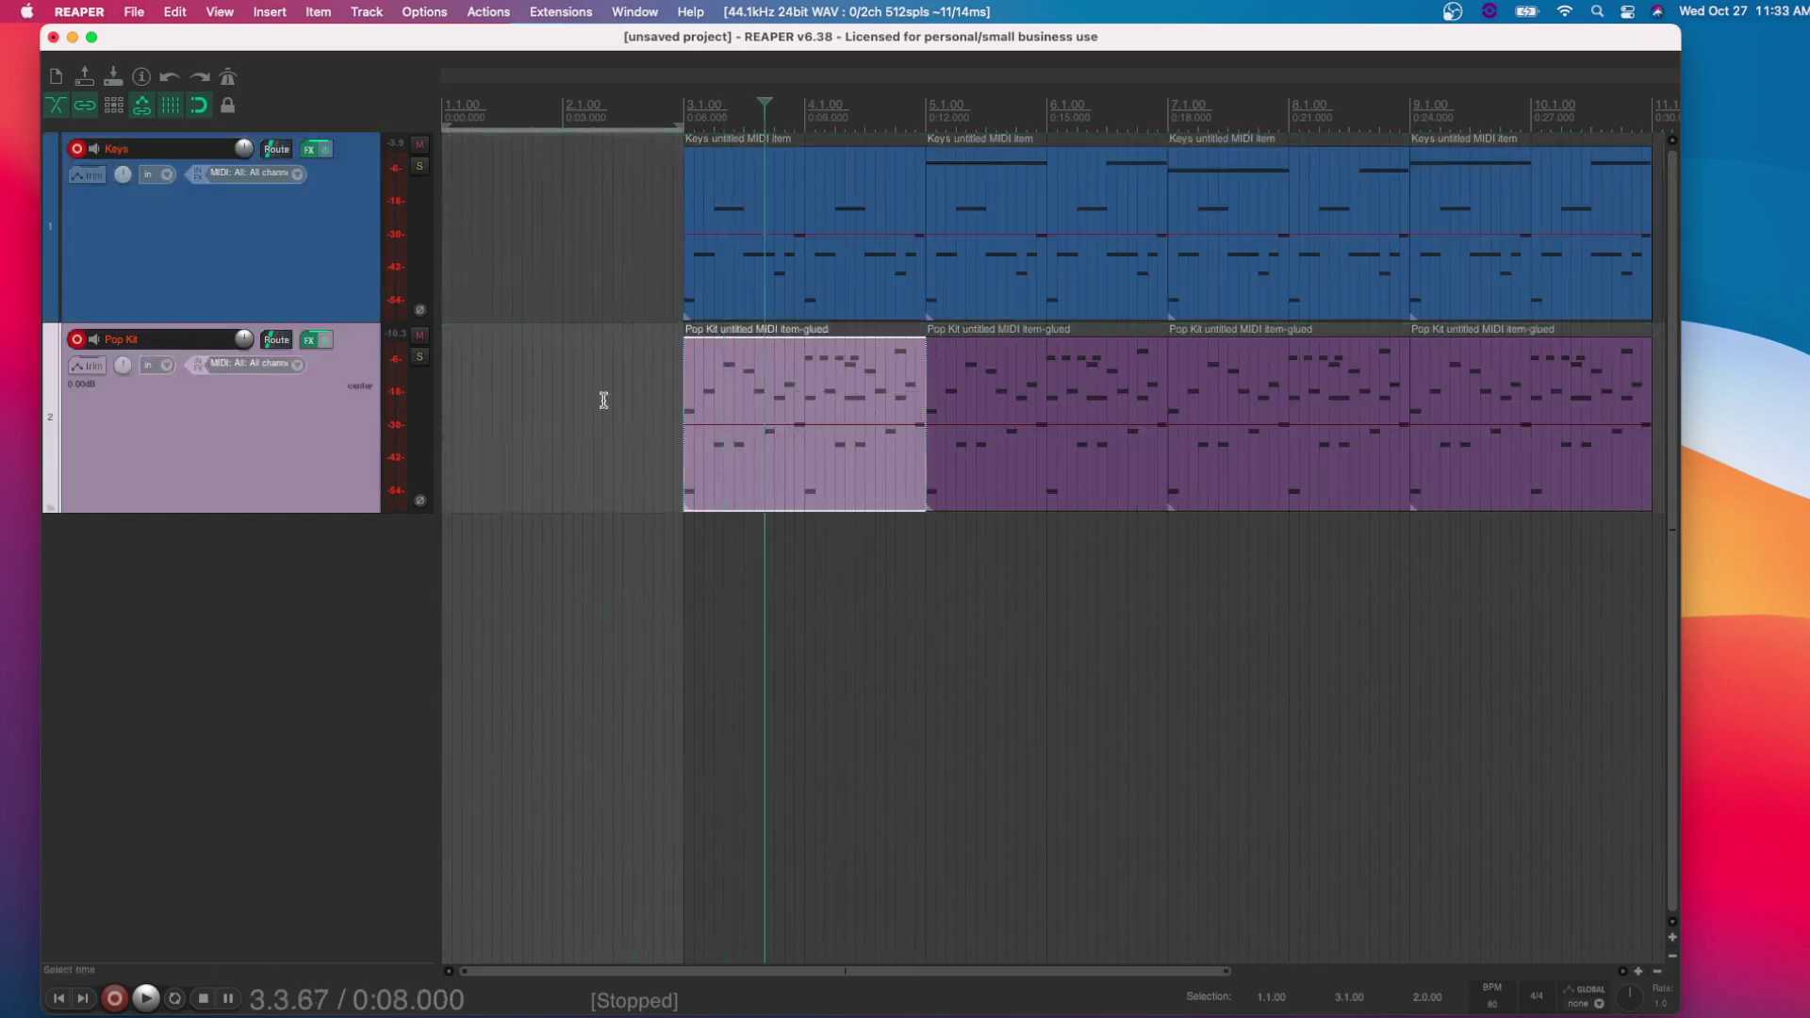
click(445, 317)
key(super+v)
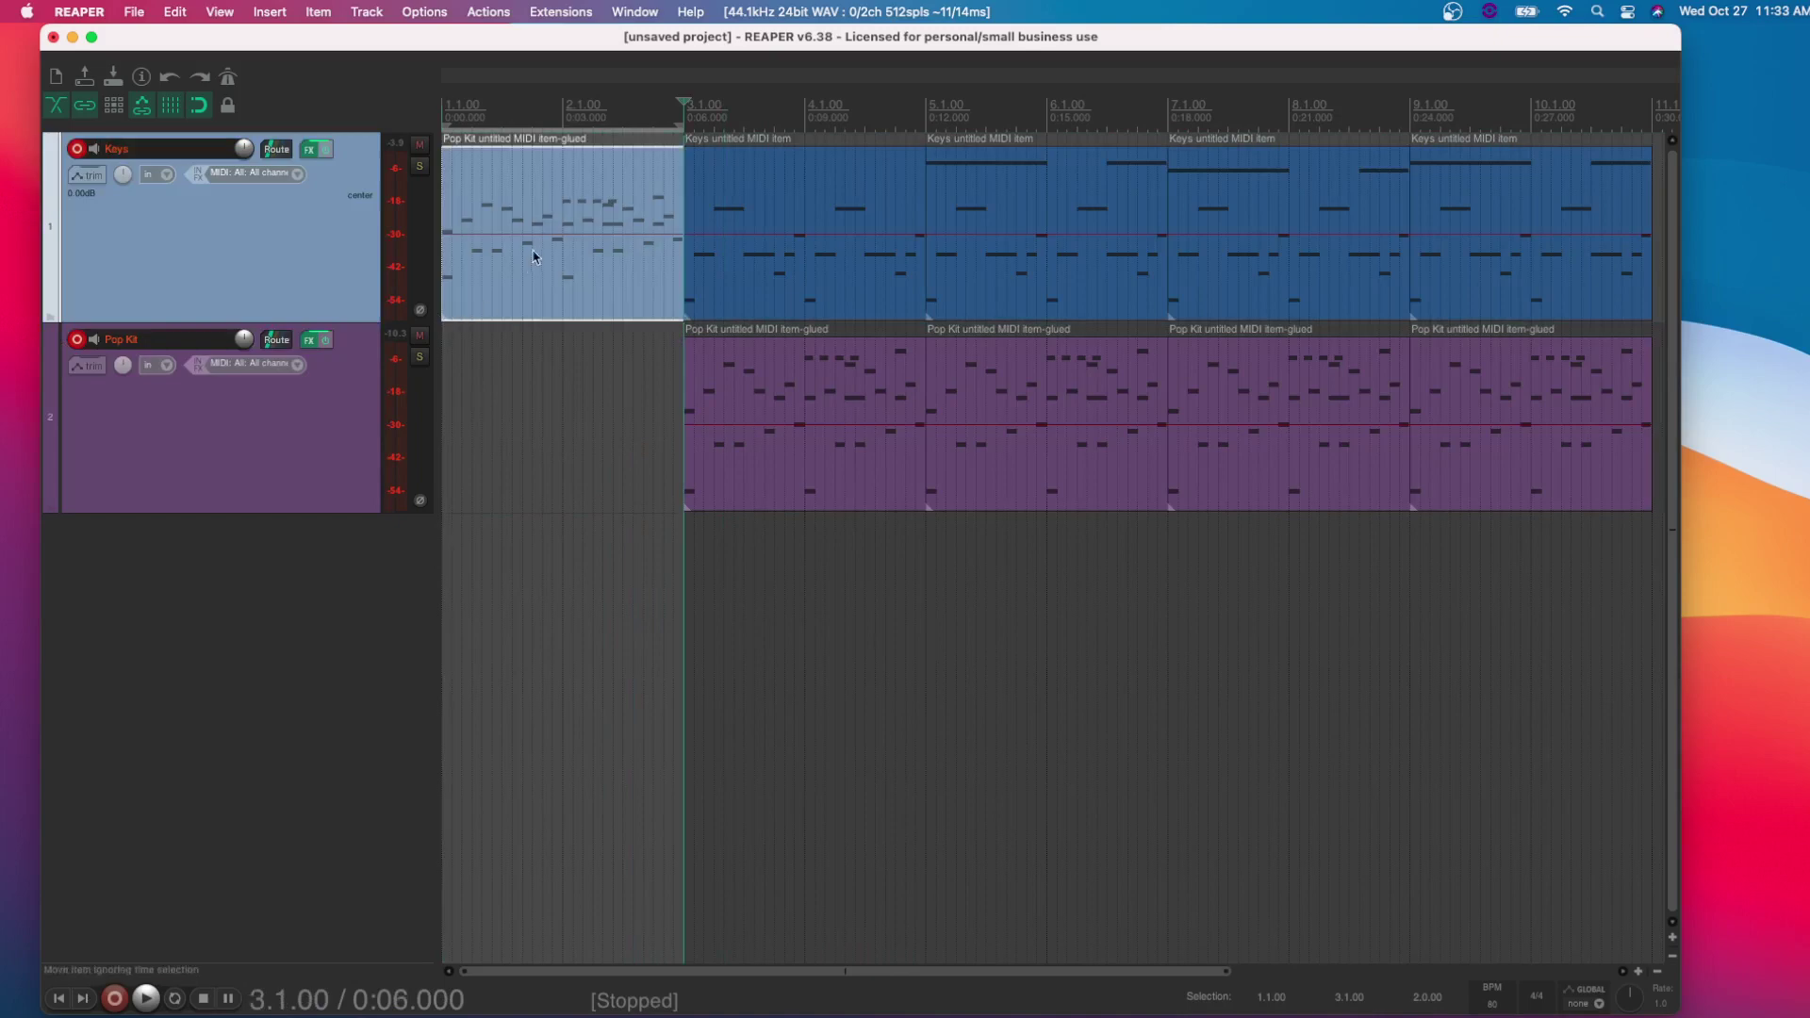
drag(528, 264, 530, 393)
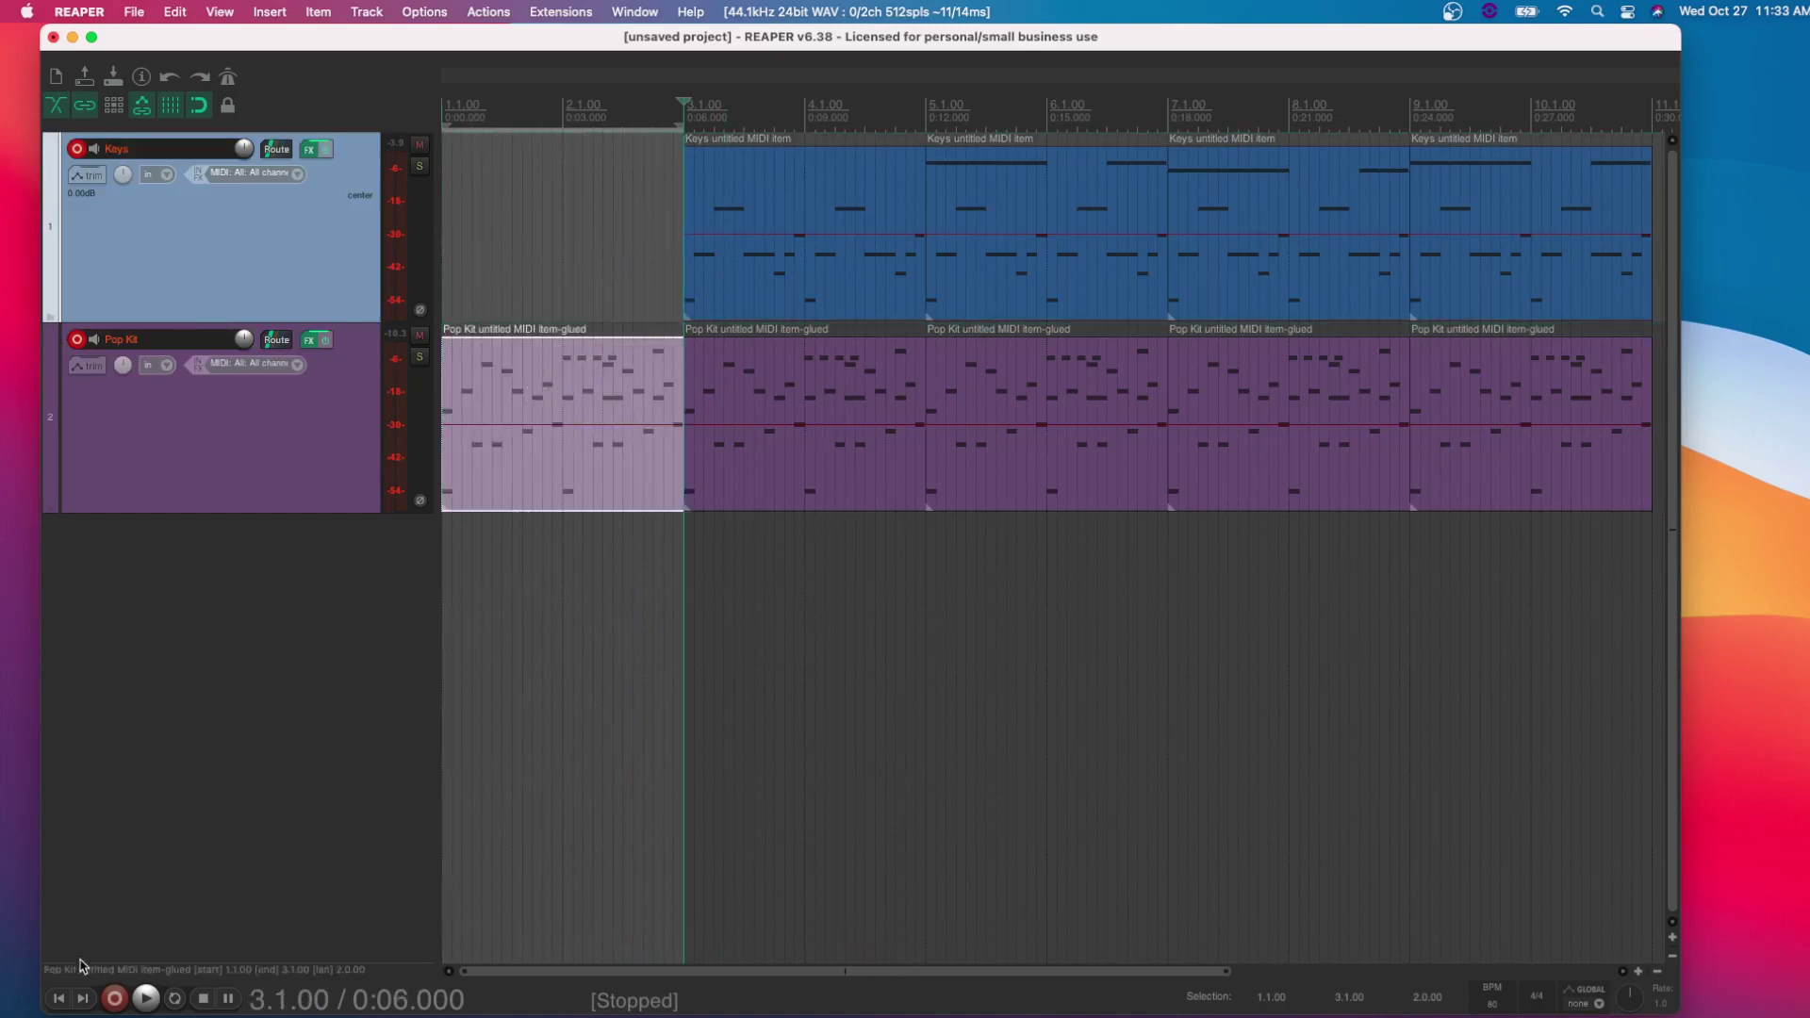
click(57, 999)
key(space)
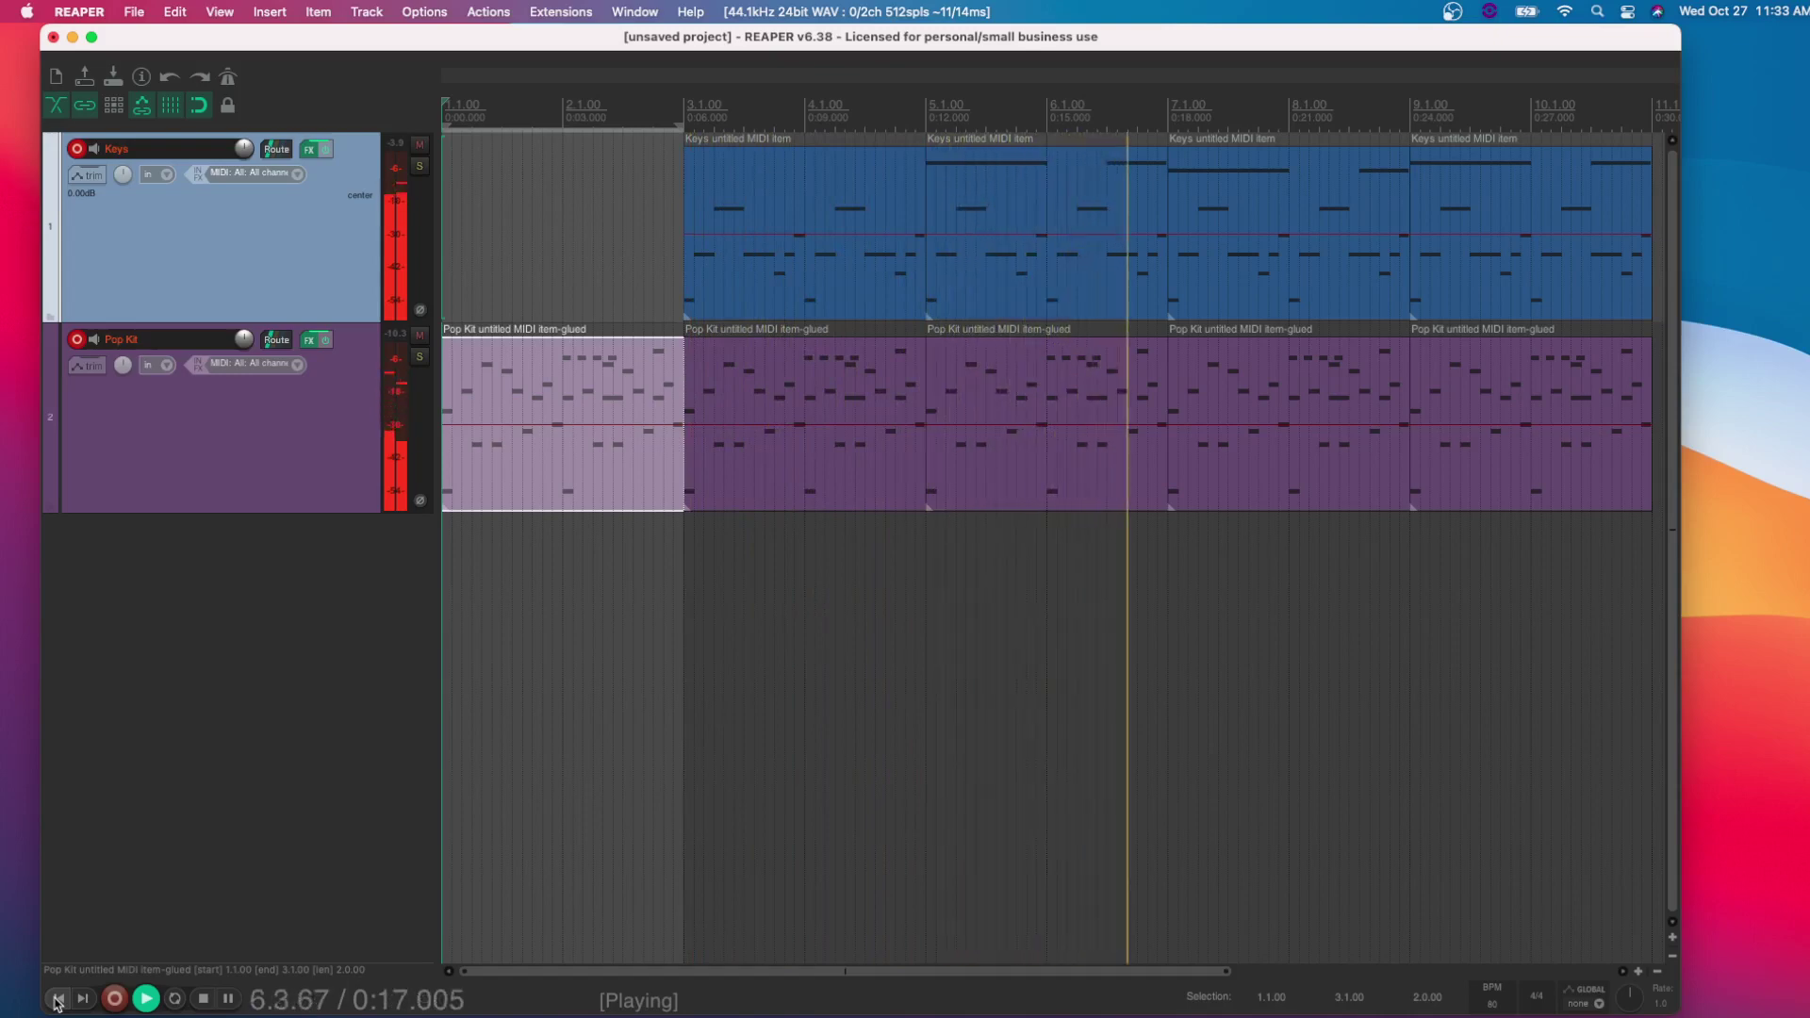
Stop playback and, in the measures 5–6 Keys item, trim the last long F#4 note to start one triplet eighth later.
key(space)
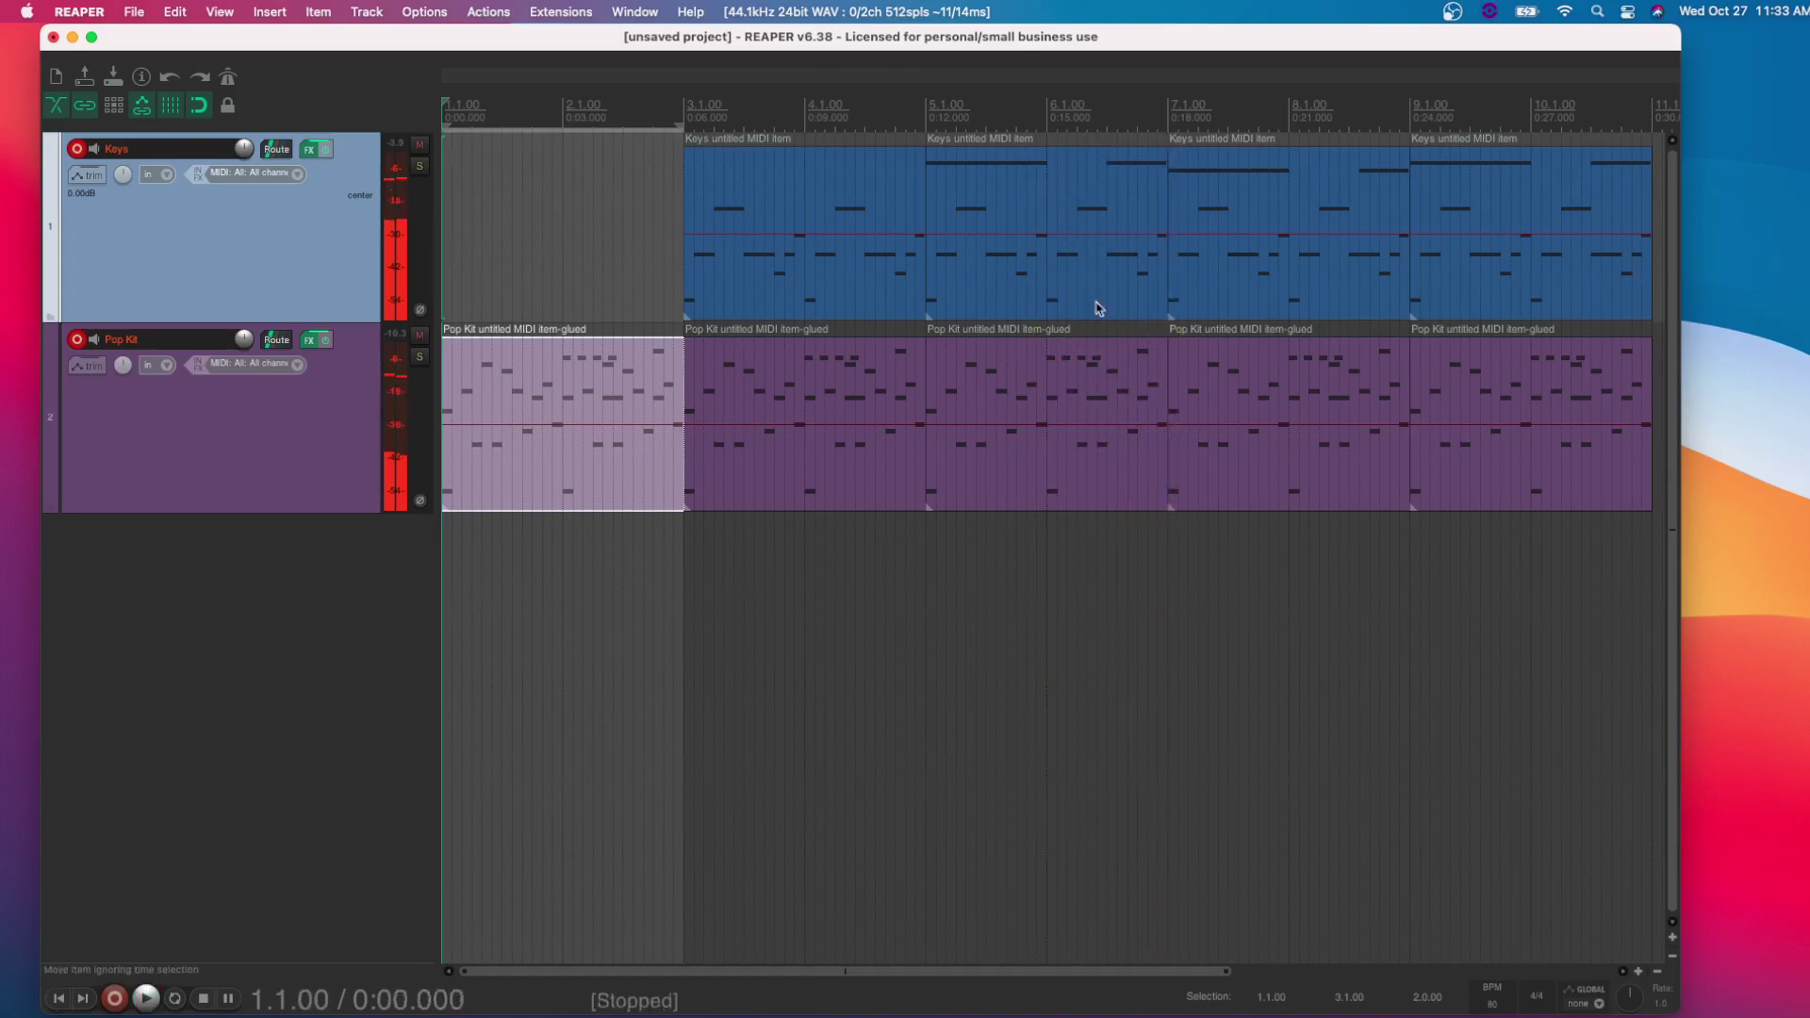
double_click(1158, 174)
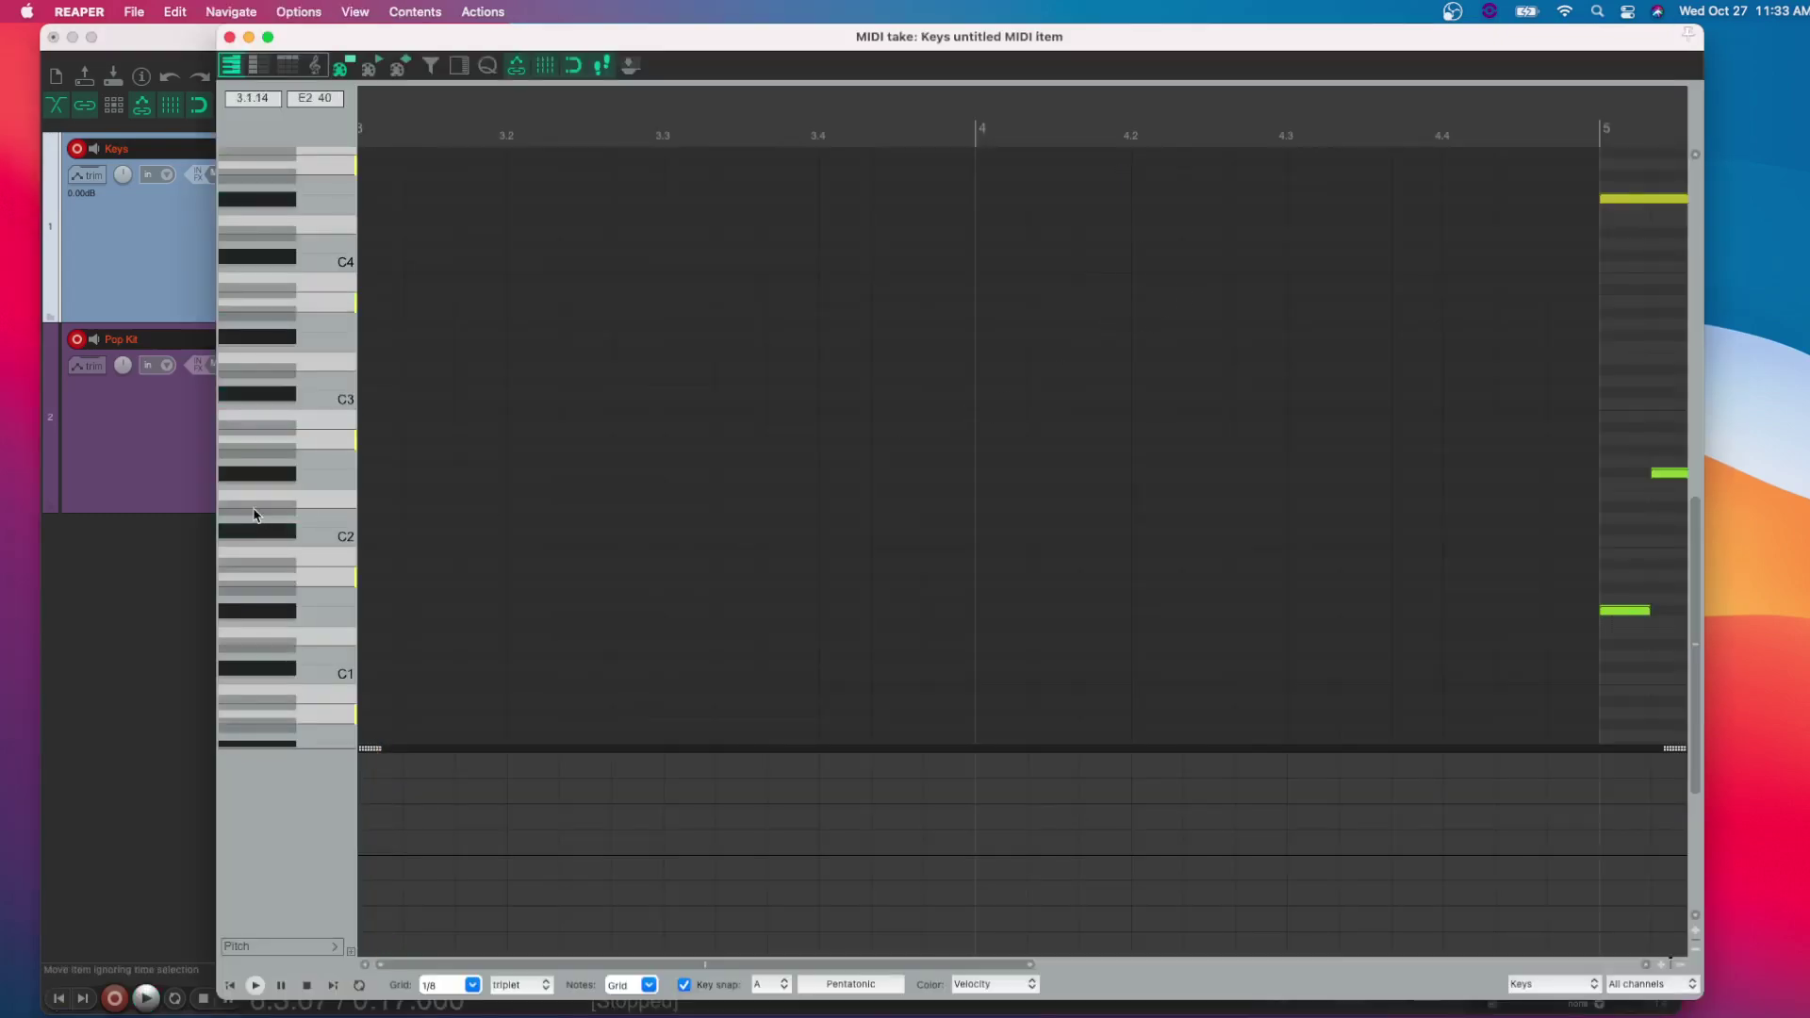
scroll(578, 537, up, 2)
scroll(764, 469, right, 5)
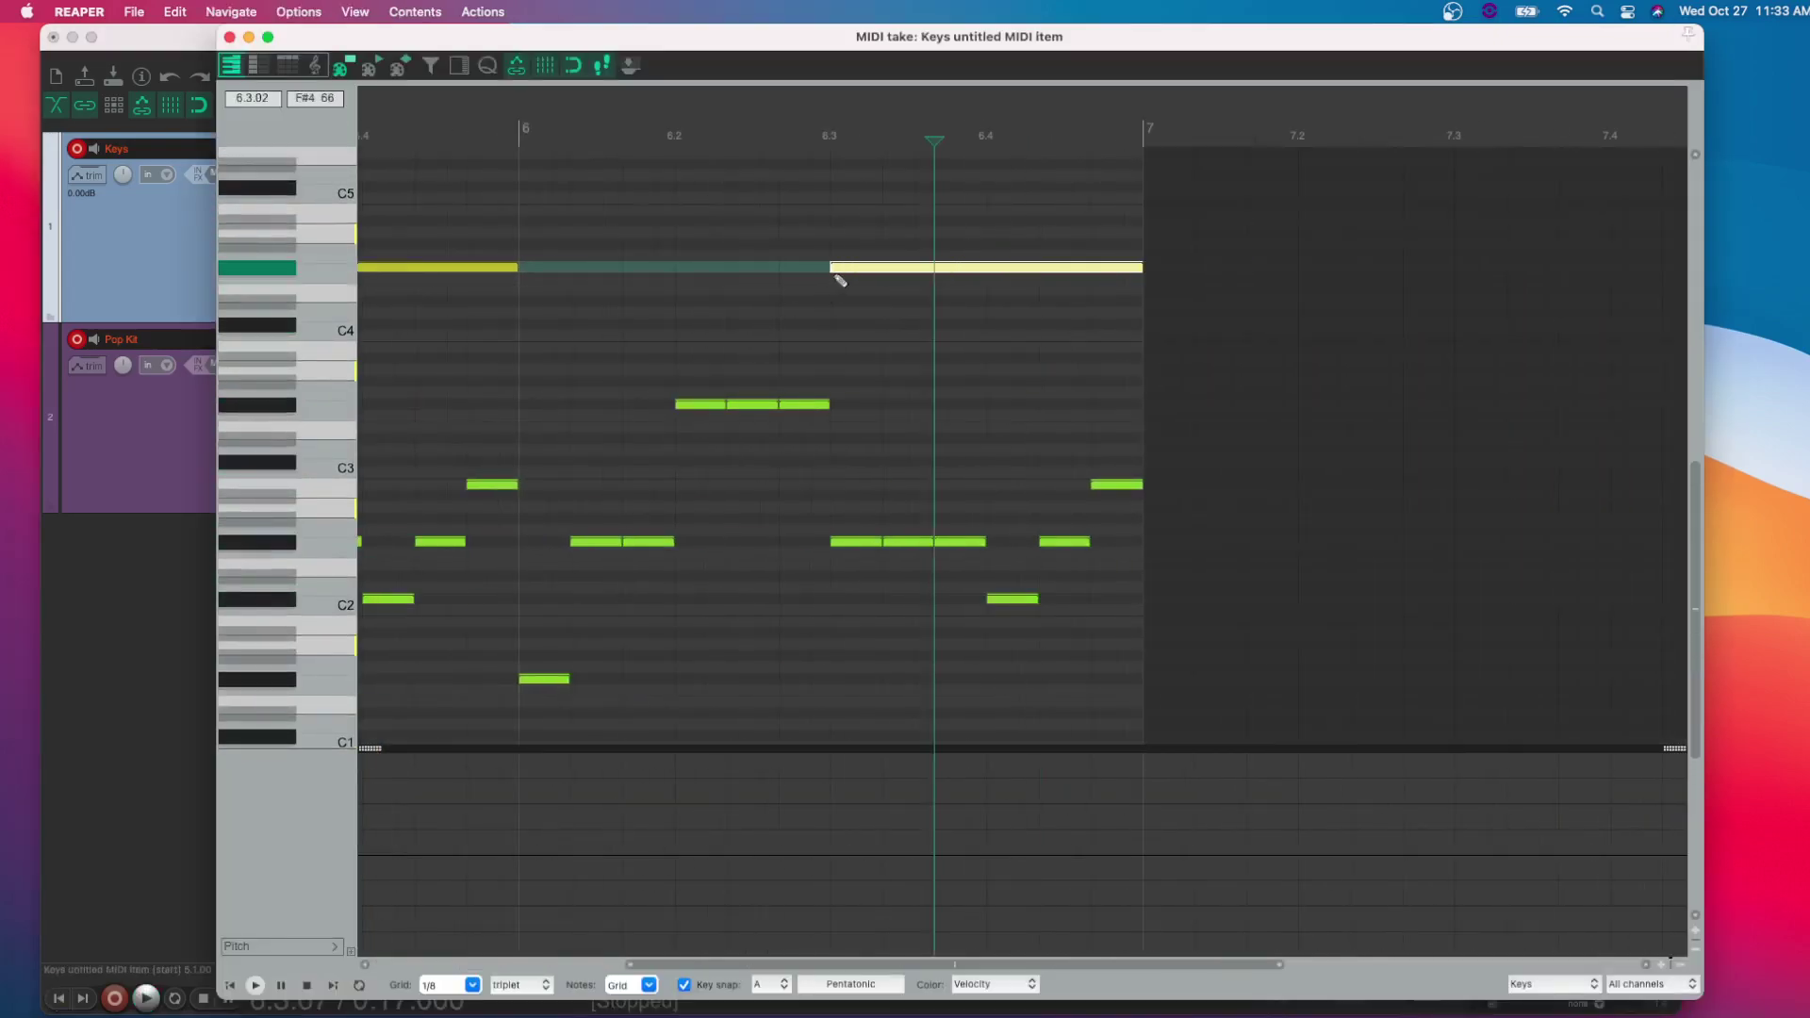
Play the arrangement from measure 6 to hear the trimmed note, close the MIDI editor, and stop playback.
click(505, 154)
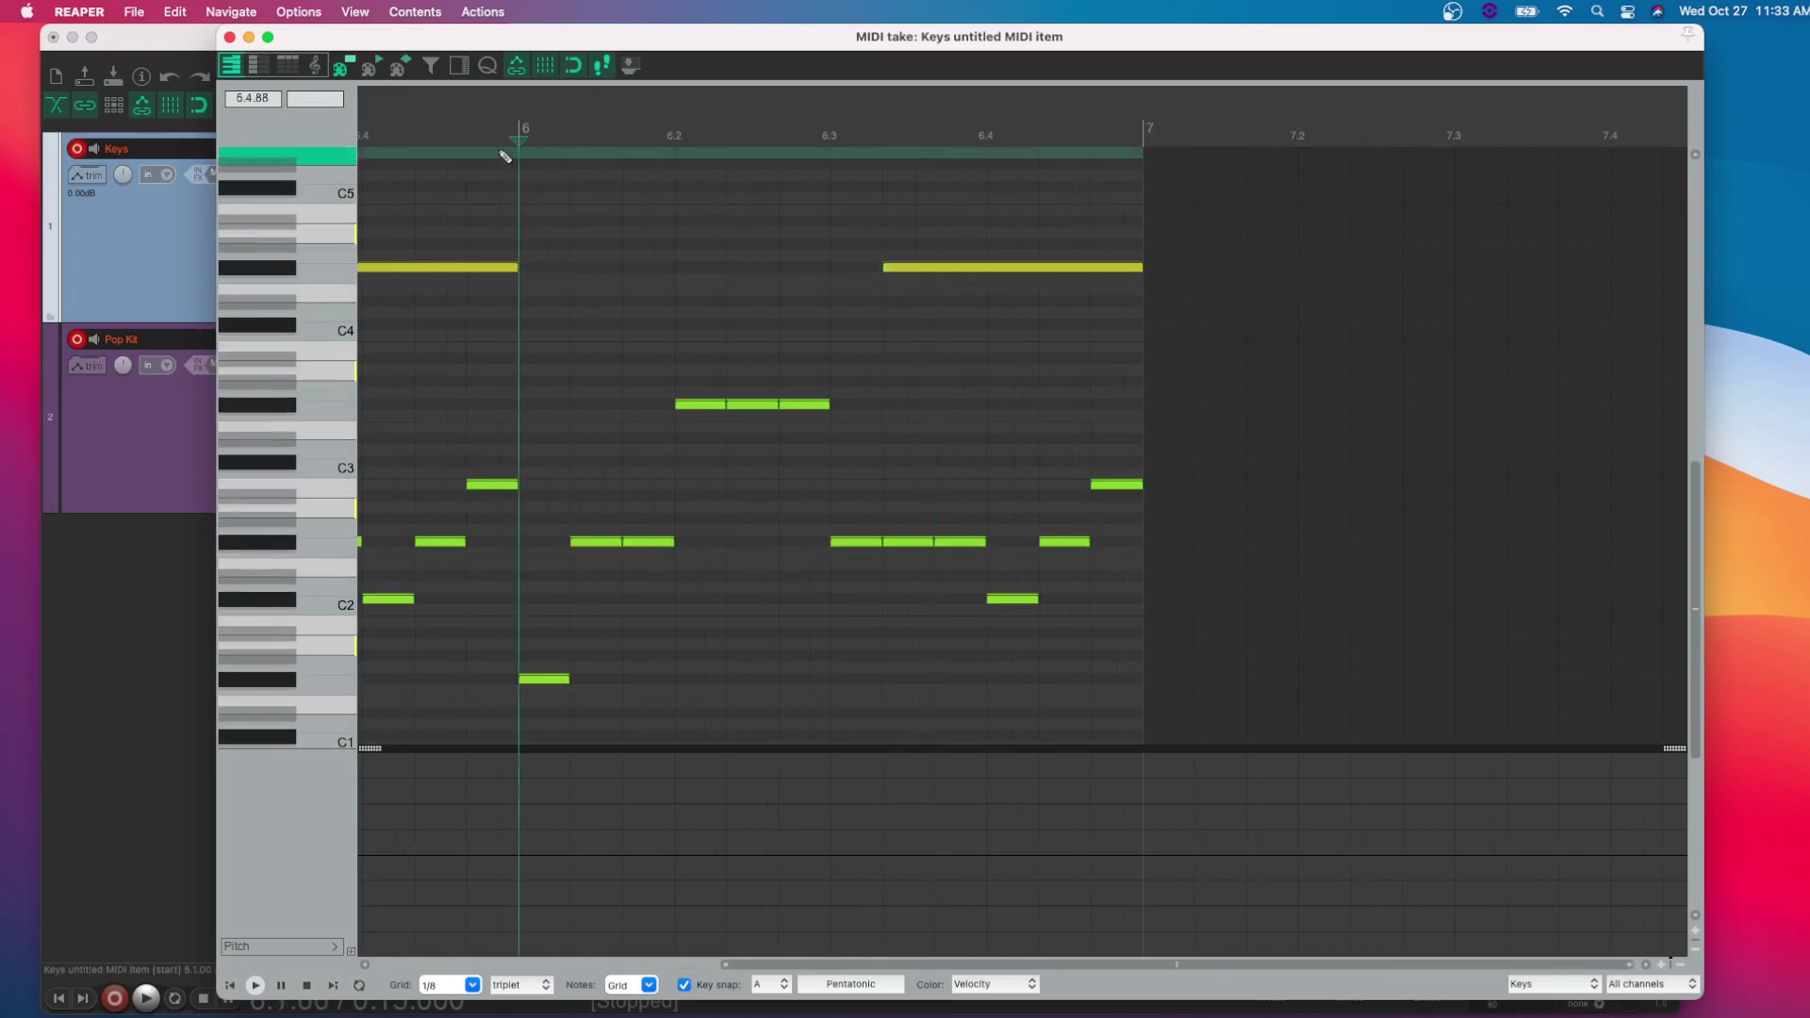
key(space)
click(232, 38)
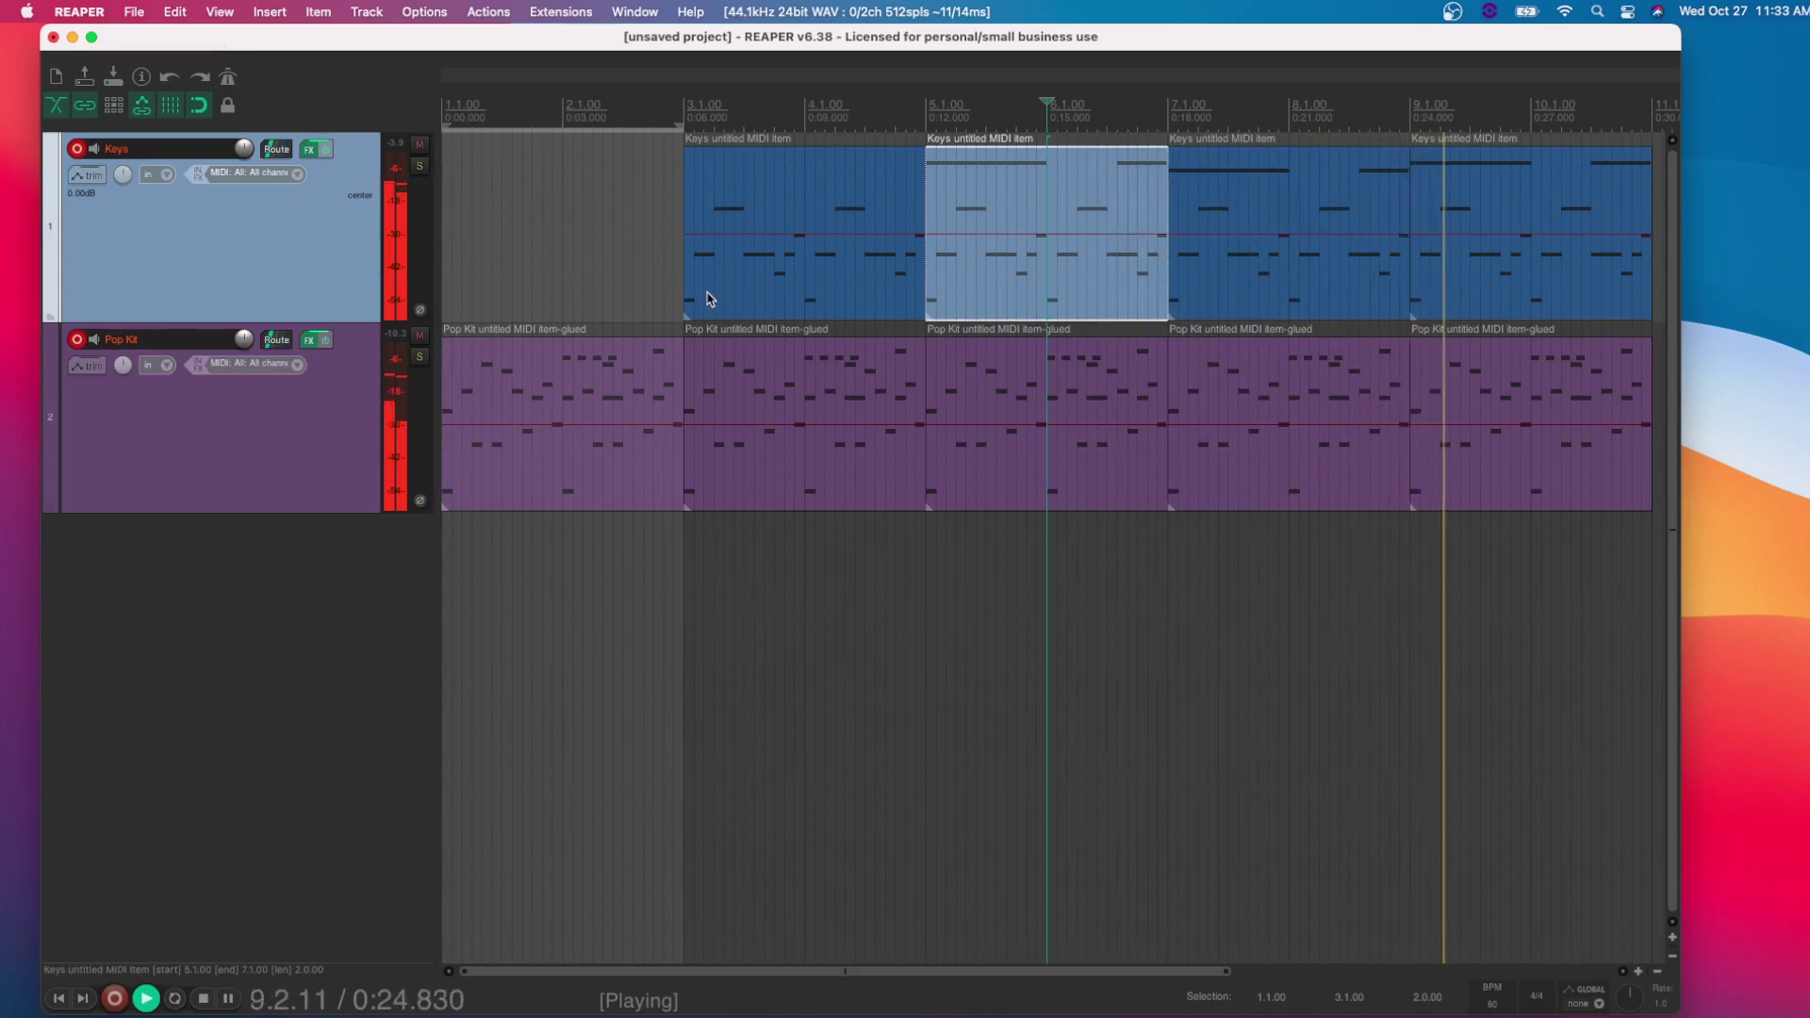
key(space)
Turn off key snap for the Keys item in measures 3–4 and close the MIDI editor.
scroll(860, 509, down, 3)
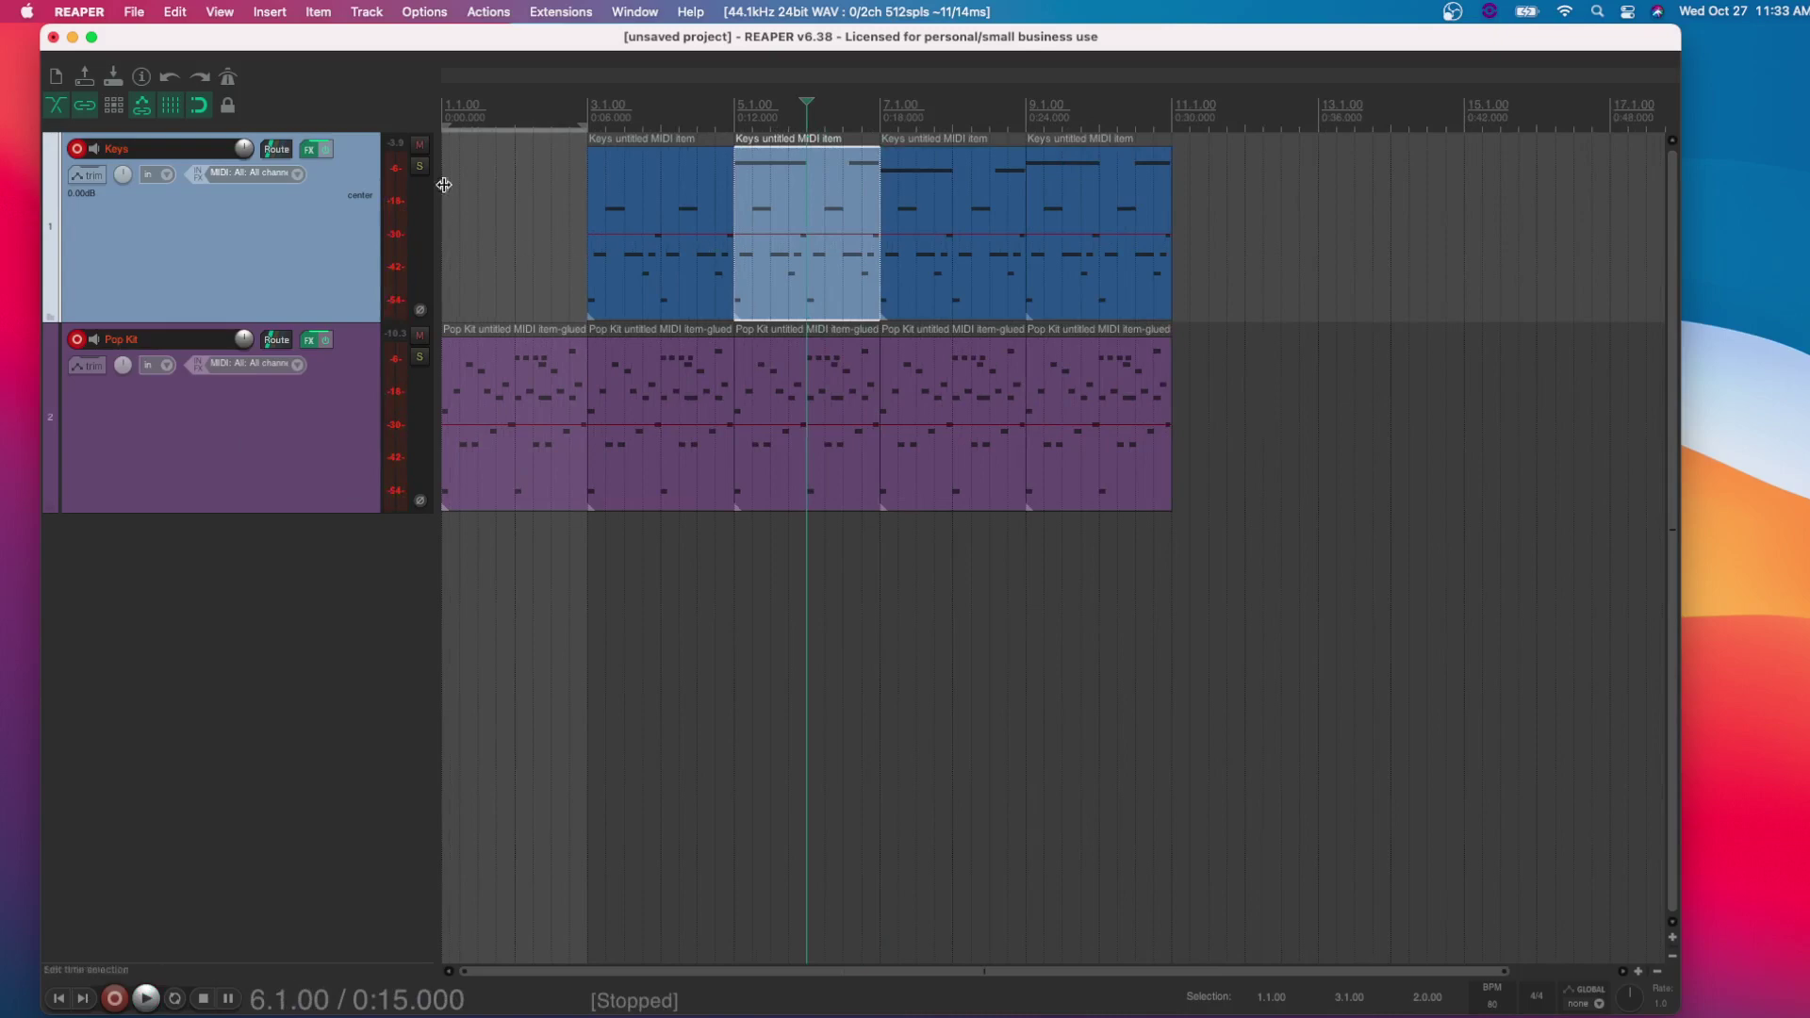
double_click(687, 195)
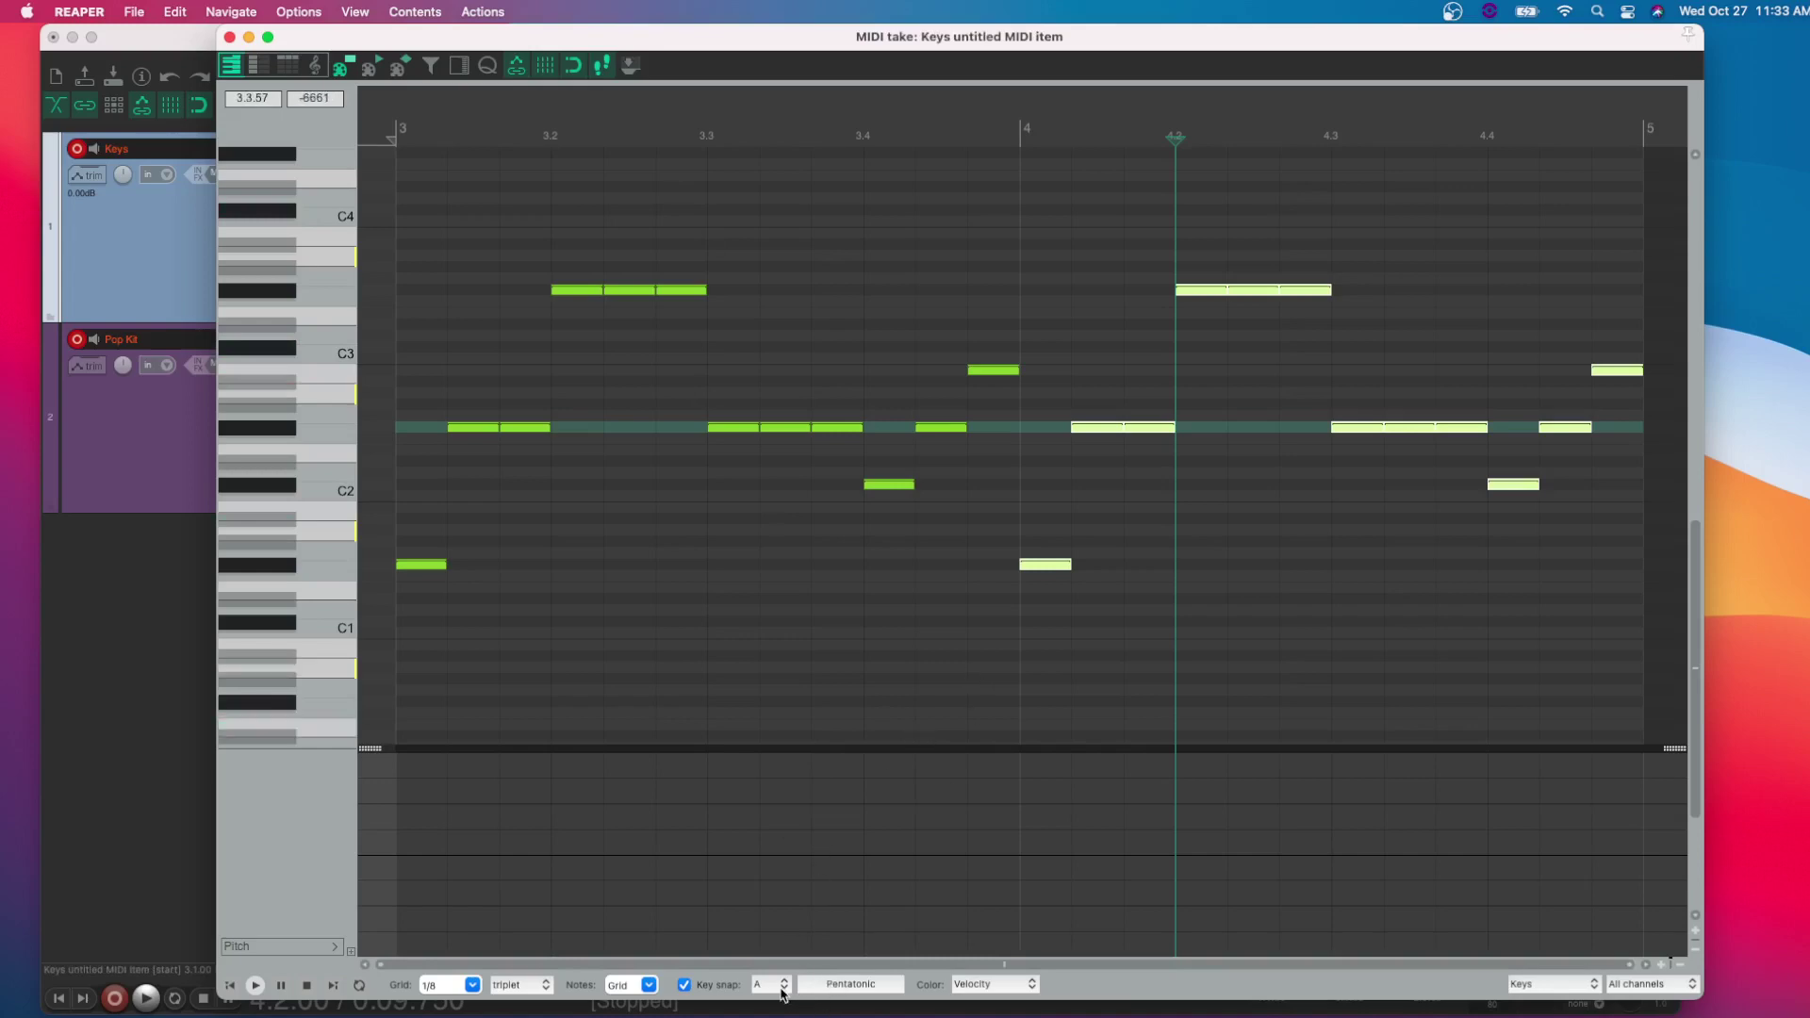
click(685, 985)
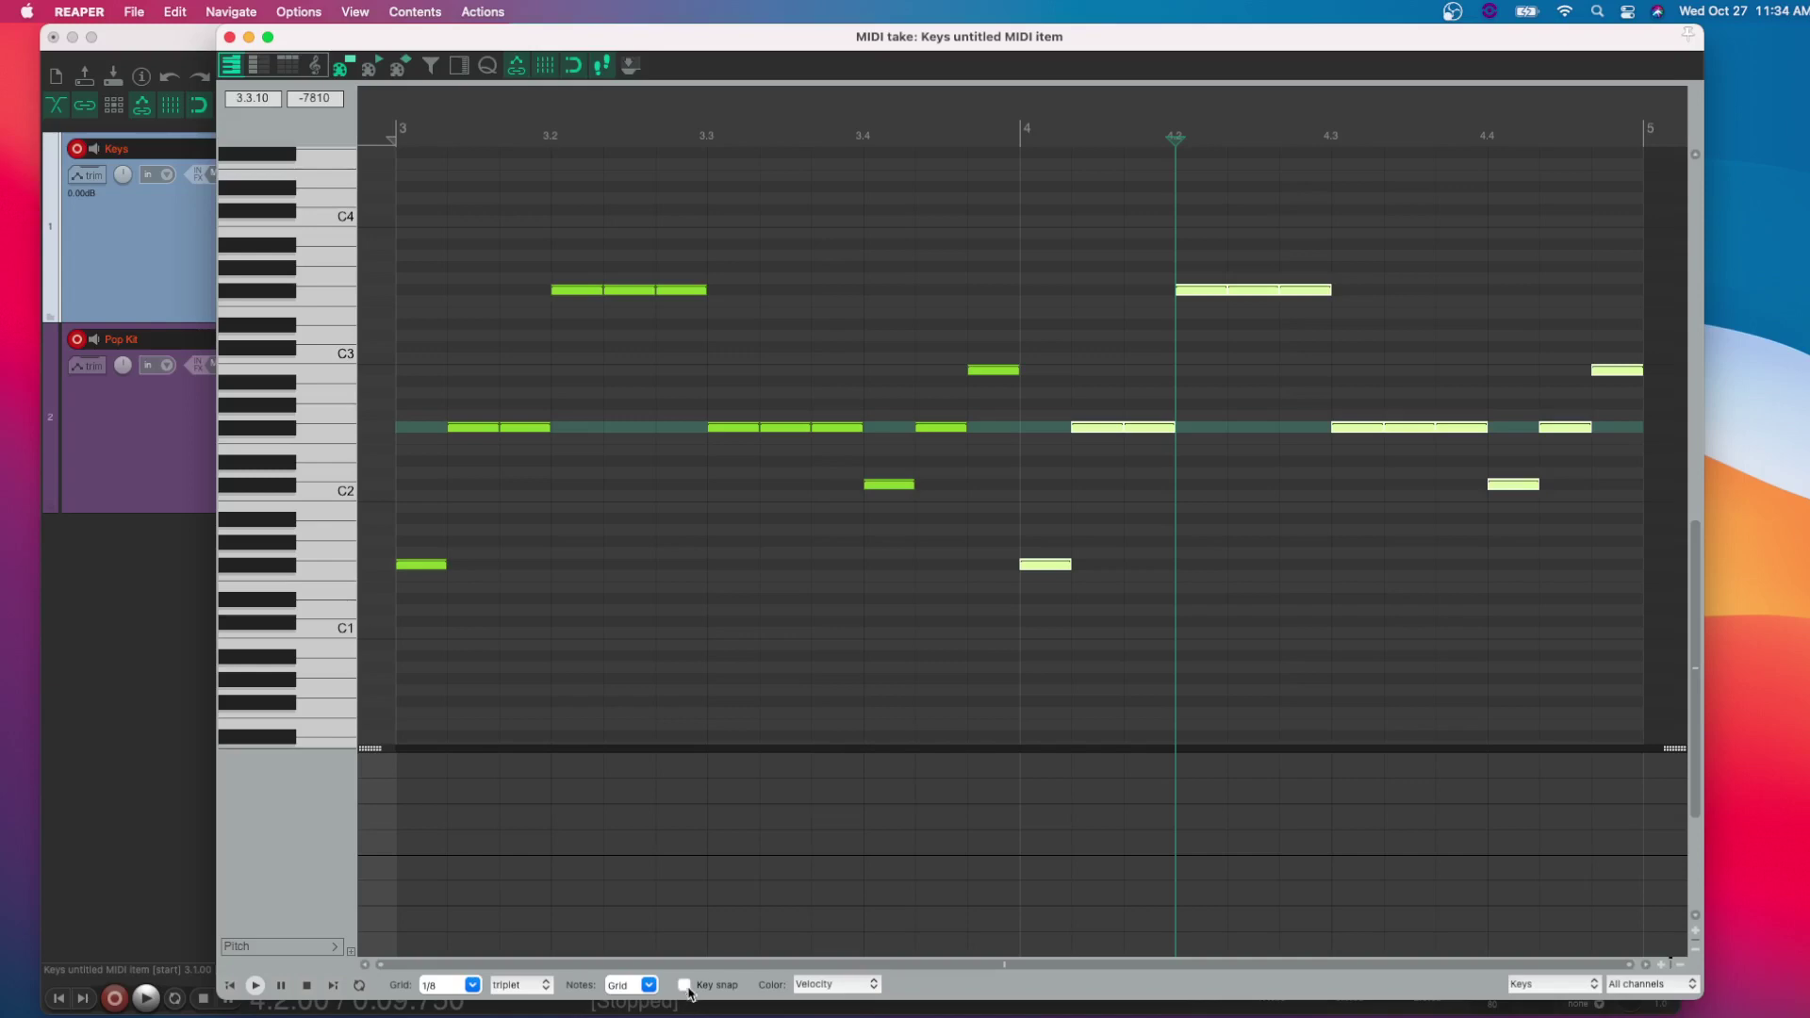
click(229, 38)
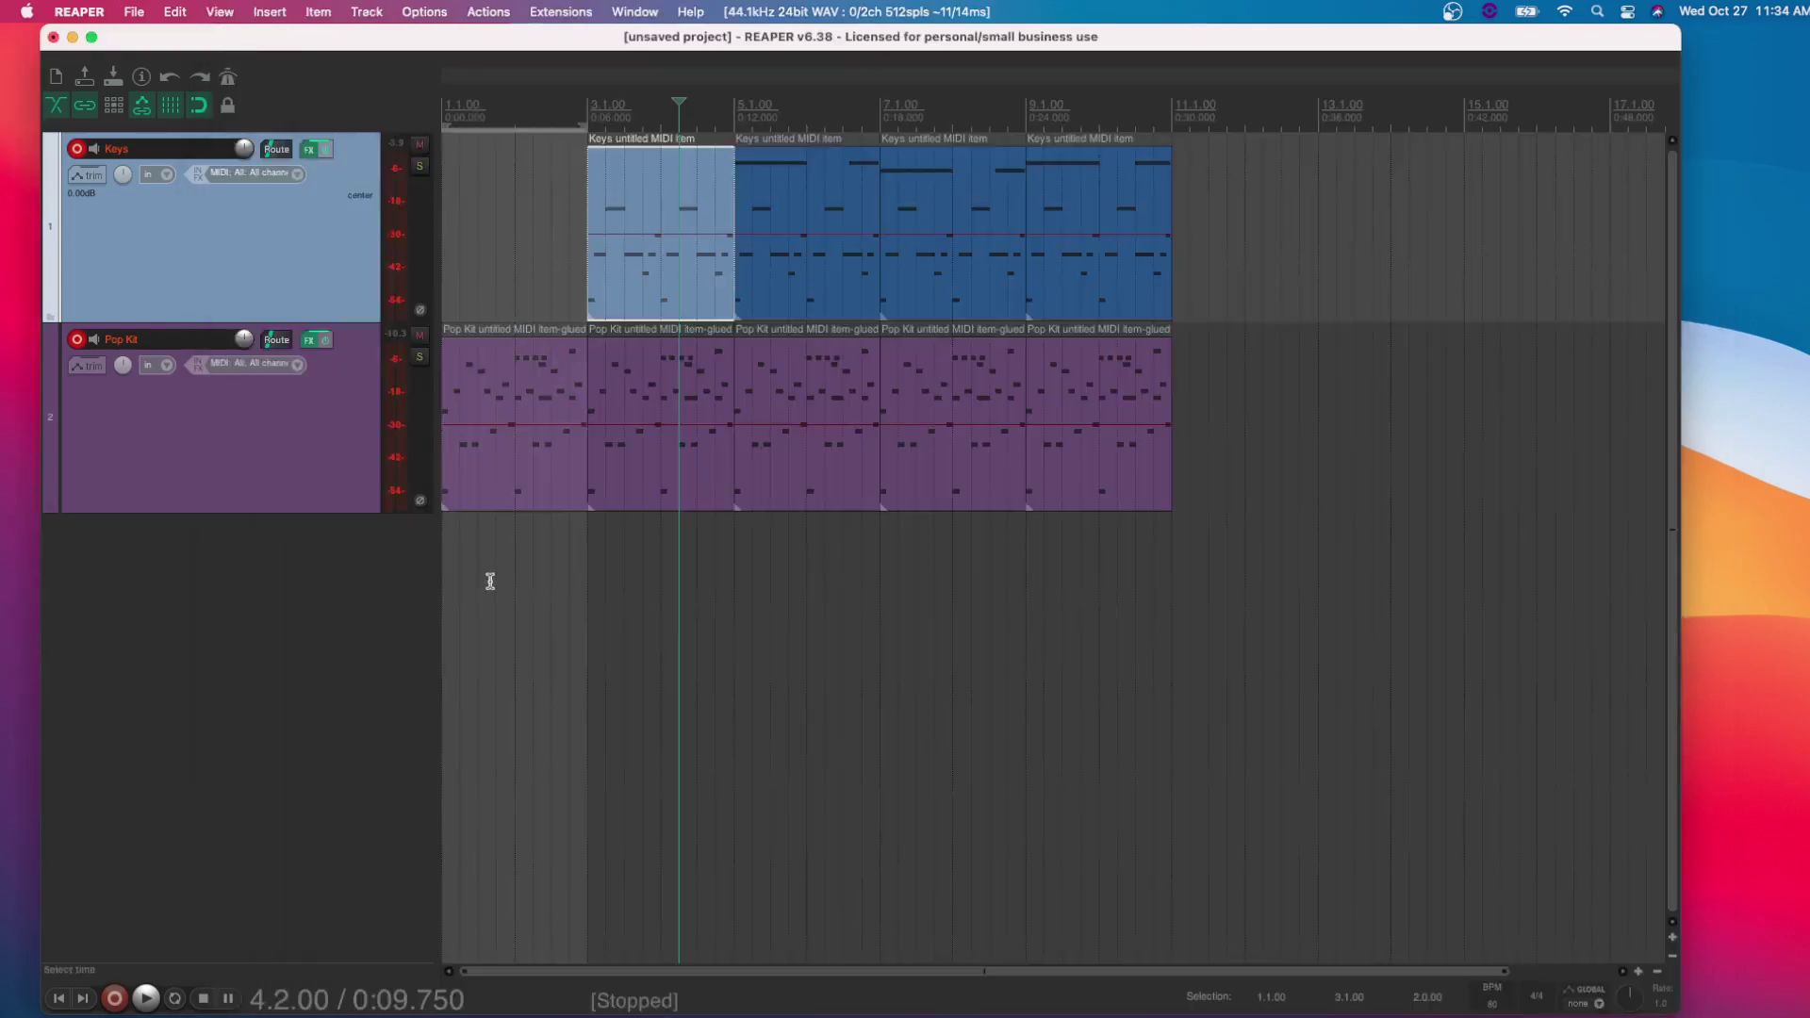